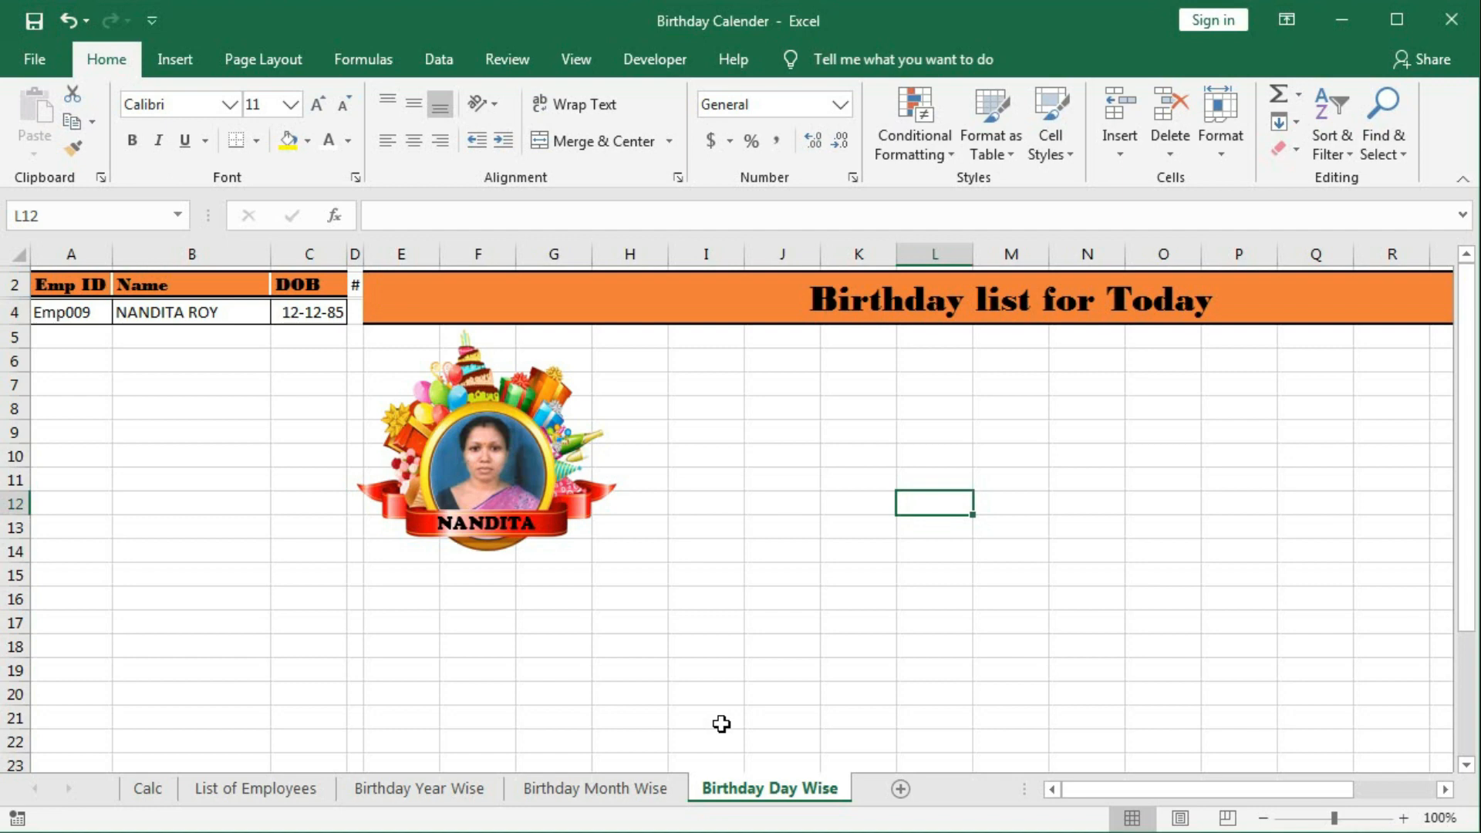
Step: Enter the date 31-12-21 in cell D2 of the Birthday Day Wise sheet
{"action": "left_click", "coordinate": [609, 789]}
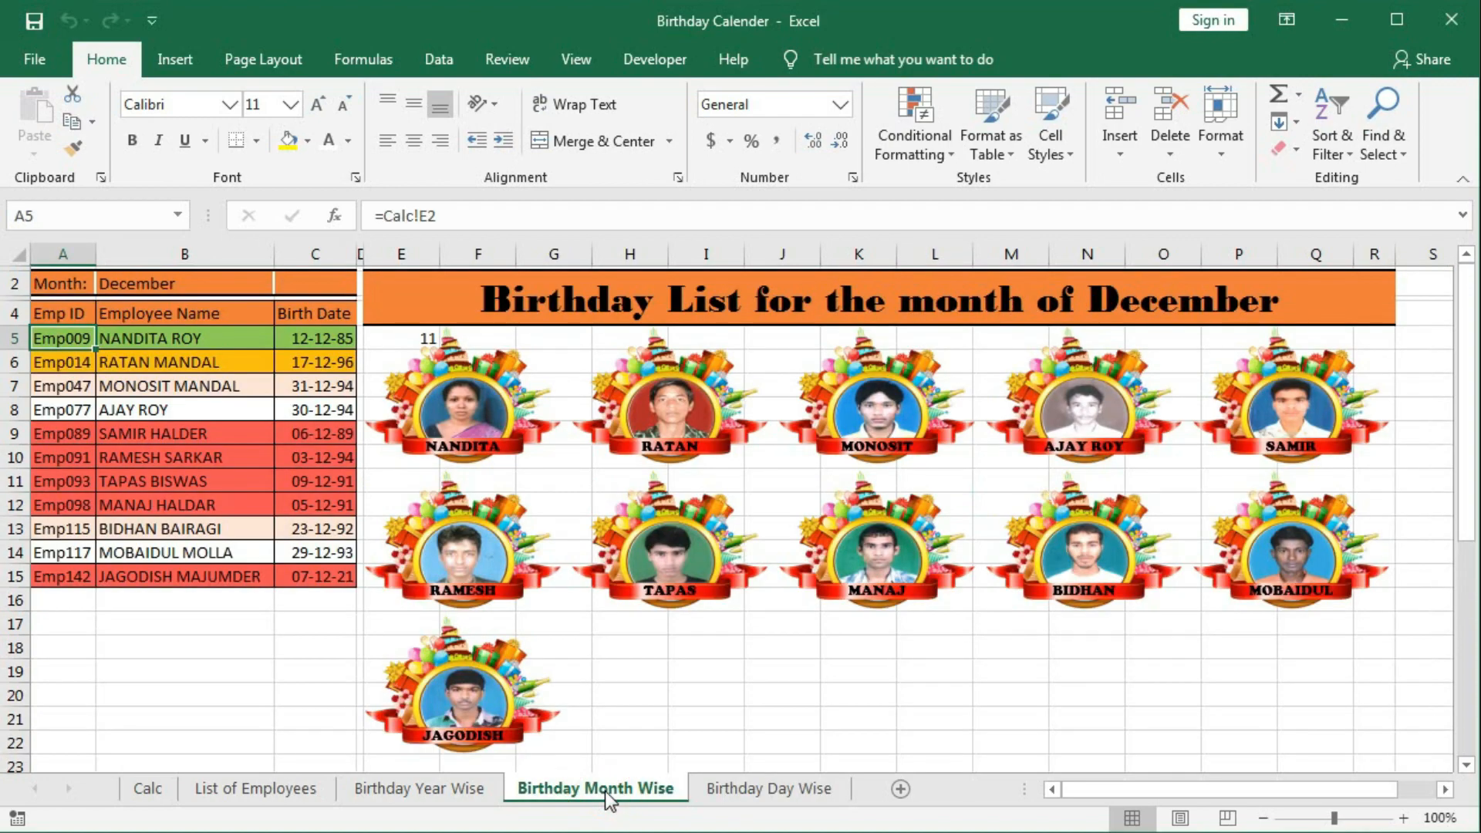
{"action": "left_click", "coordinate": [750, 790]}
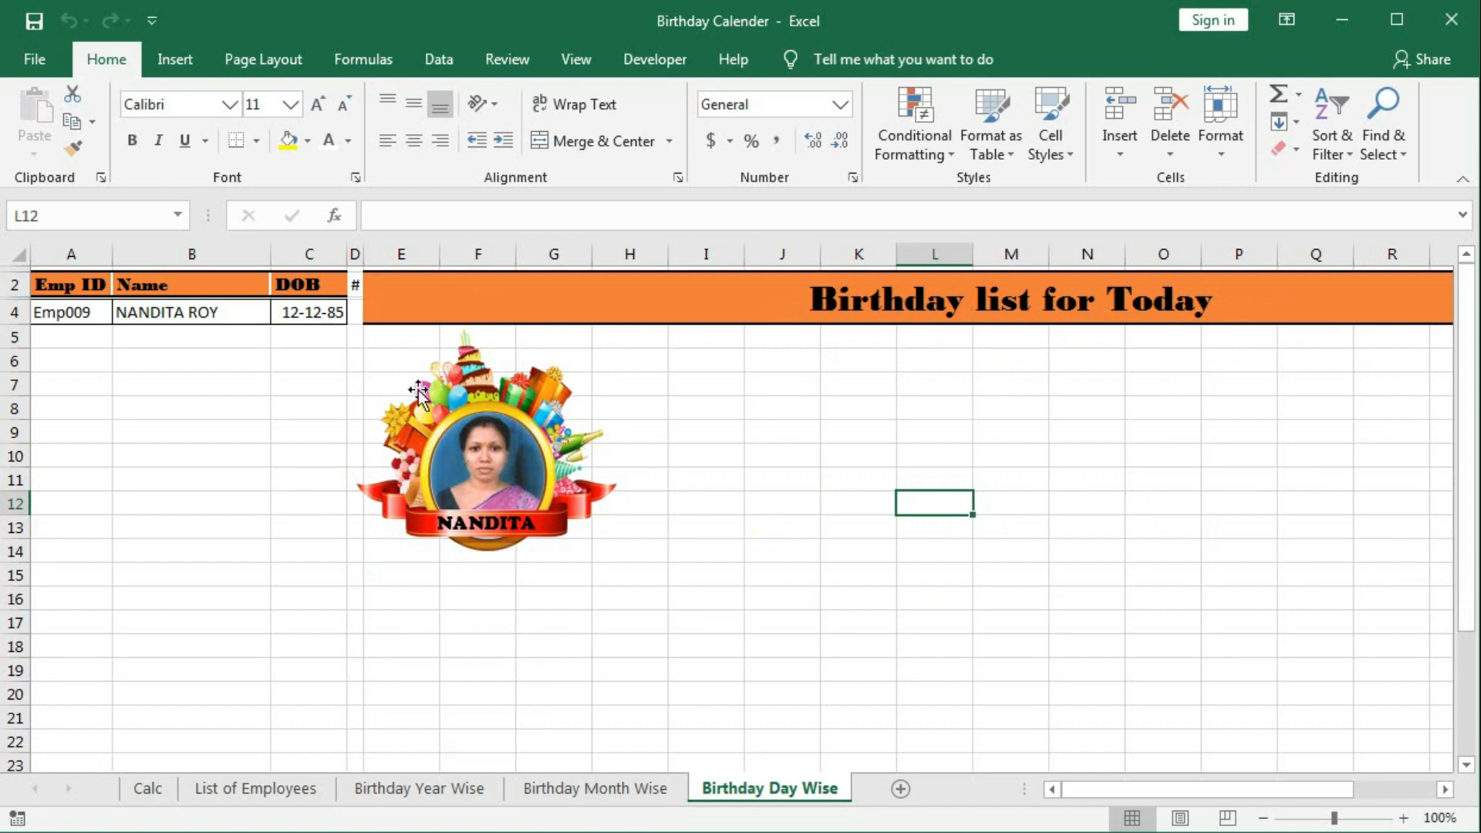
{"action": "left_click", "coordinate": [355, 284]}
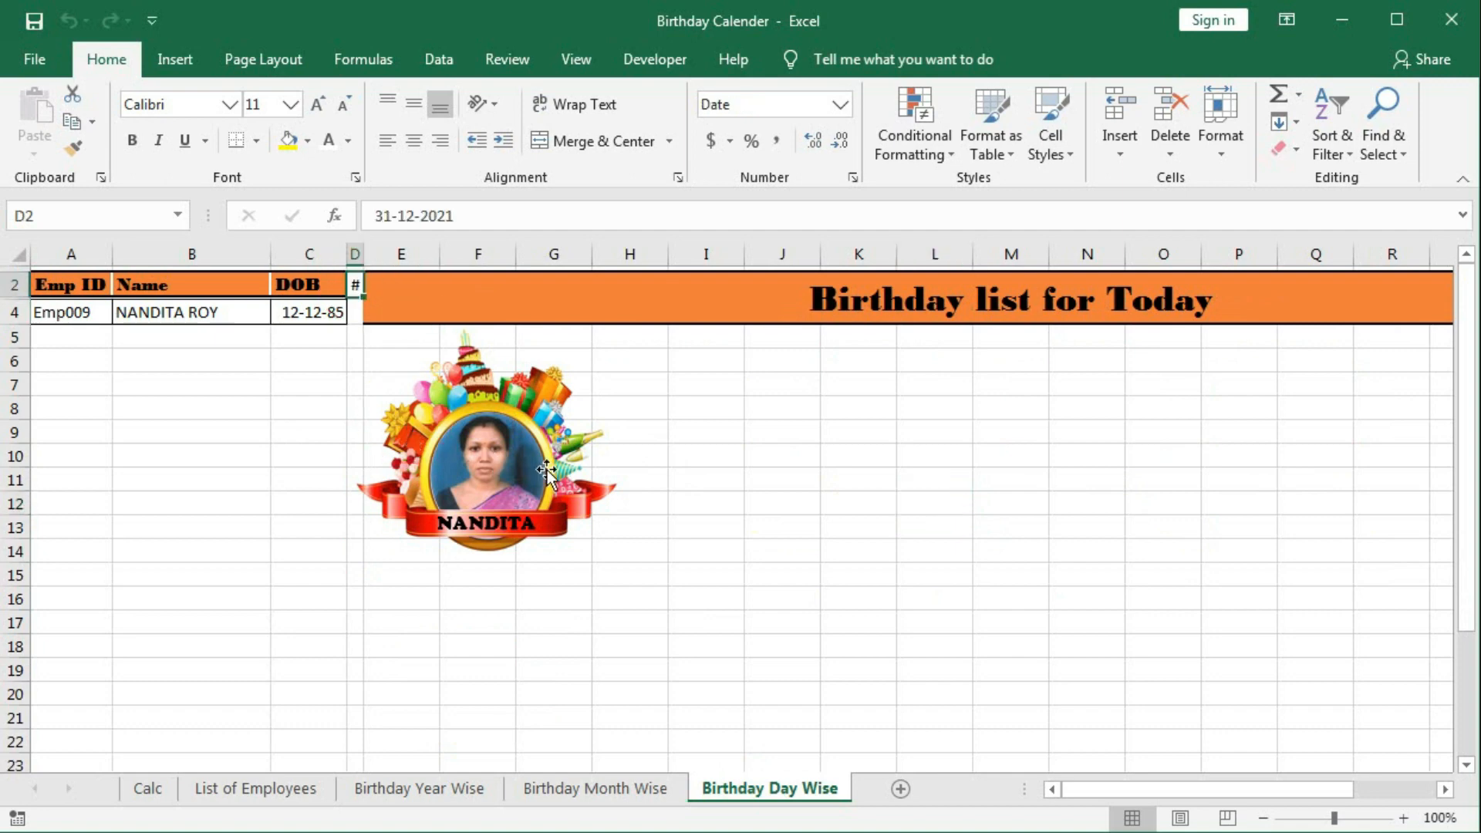
{"action": "type", "text": "3"}
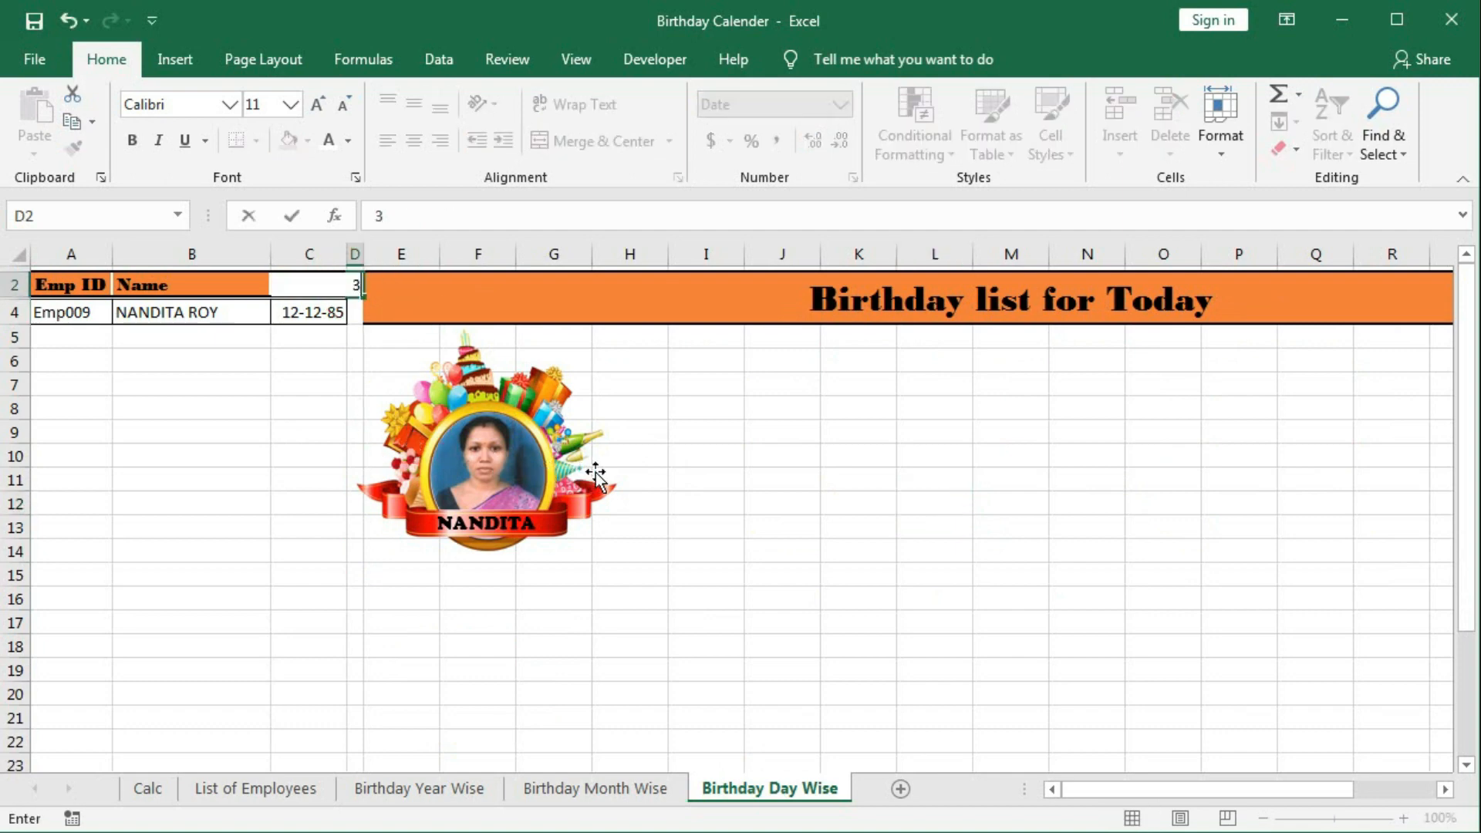
{"action": "type", "text": "1-12"}
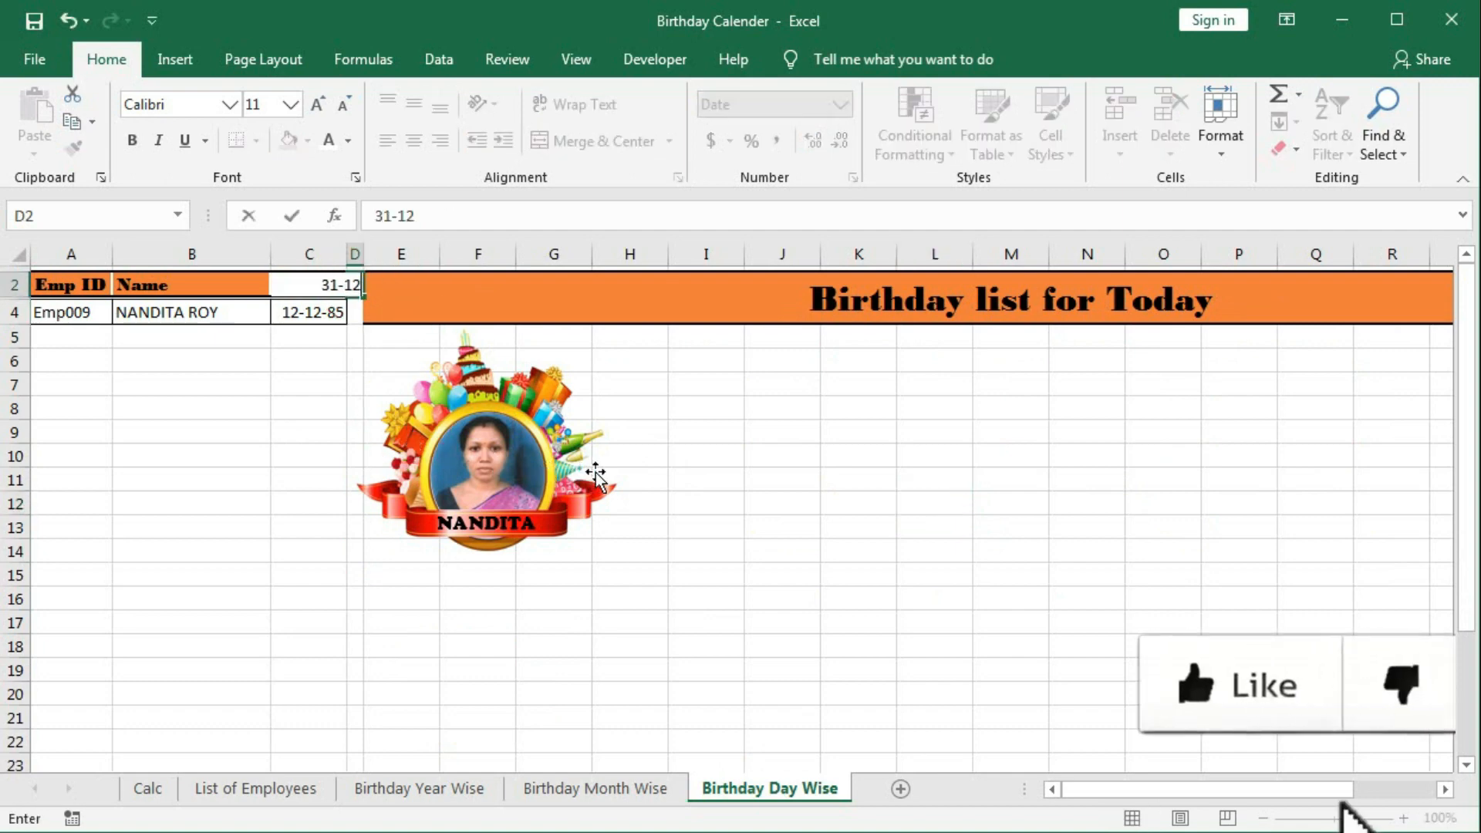
{"action": "type", "text": "-21"}
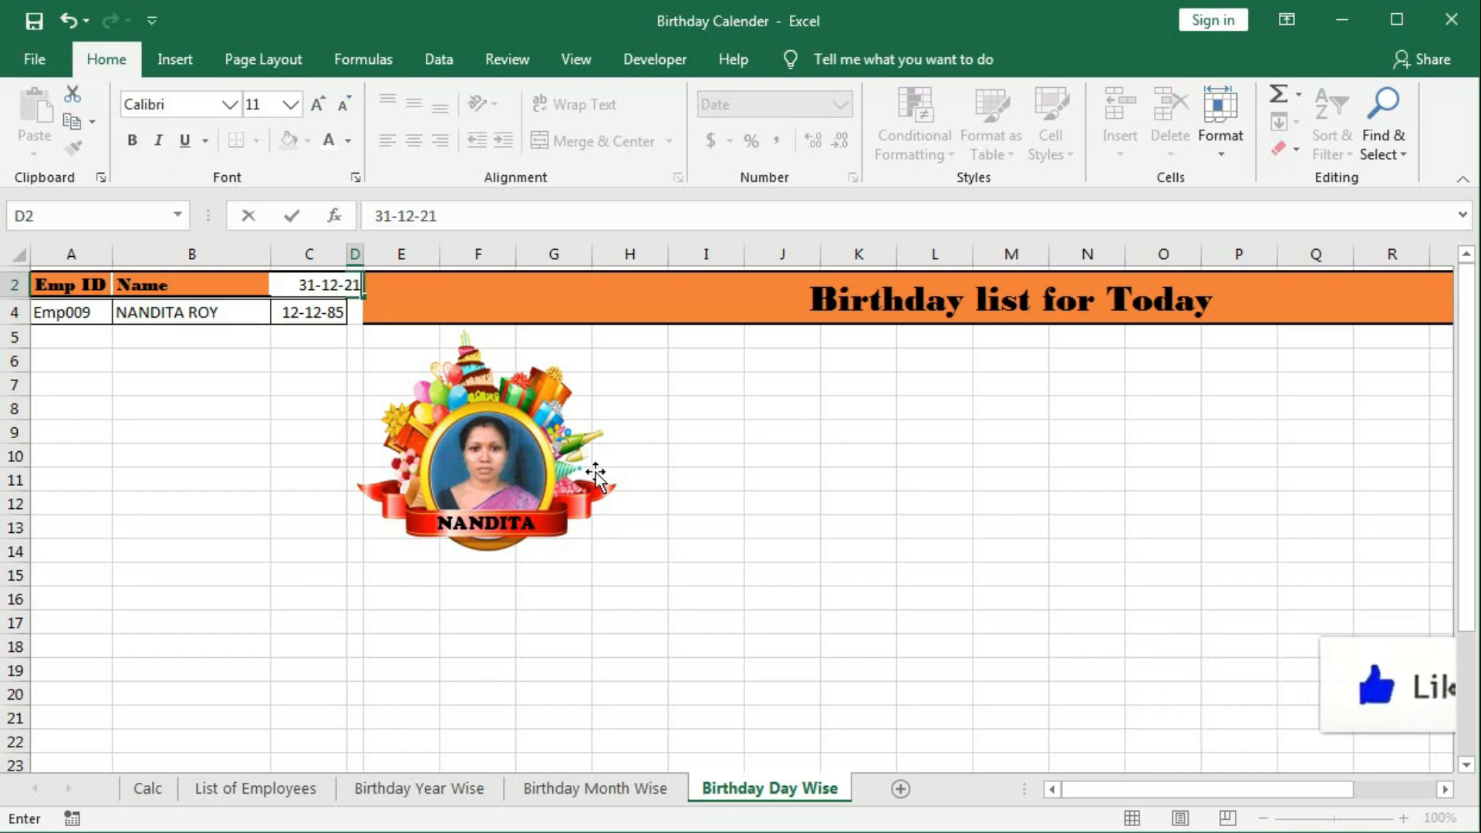
{"action": "key", "text": "Return"}
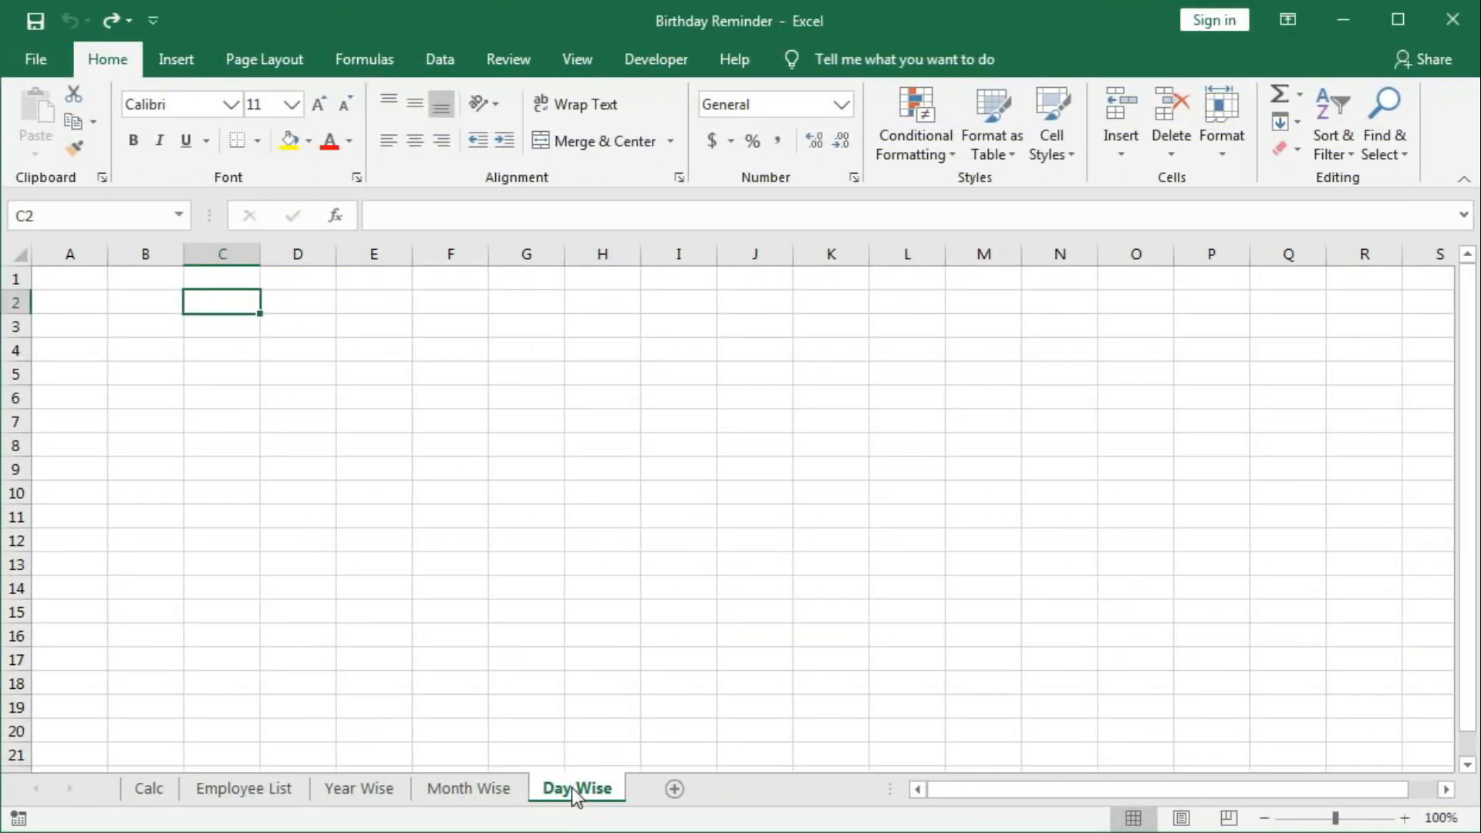
Step: On the Day Wise sheet of the Birthday Reminder workbook, shrink column A and row 1 to thin margins
{"action": "left_click", "coordinate": [574, 789]}
{"action": "left_click_drag", "start_coordinate": [107, 255], "coordinate": [19, 276]}
{"action": "left_click", "coordinate": [24, 292]}
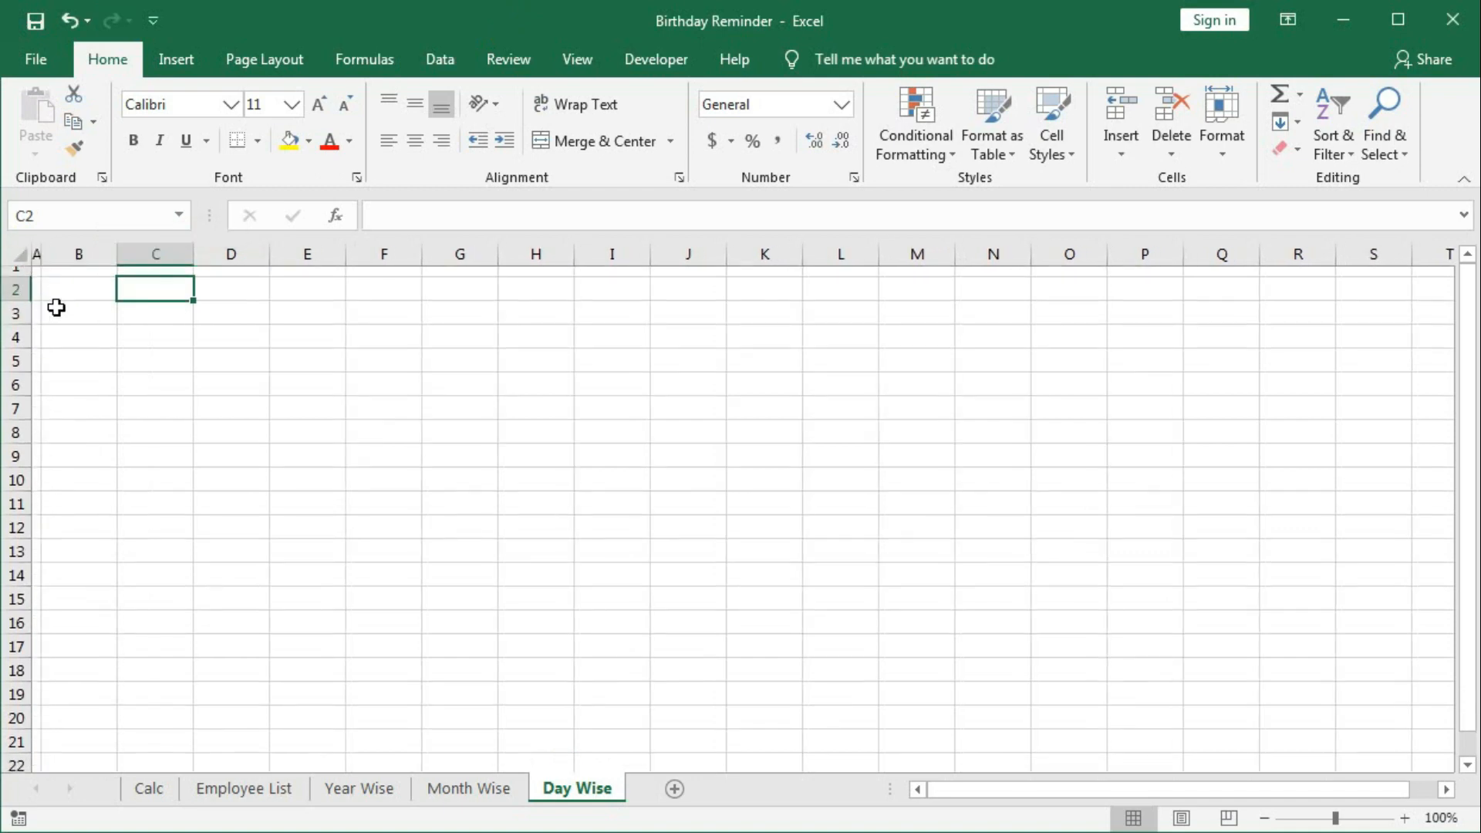
Step: Enter the label "Type Date:" in cell C2 of the Day Wise sheet
{"action": "left_click", "coordinate": [147, 290]}
{"action": "type", "text": "Type Date:"}
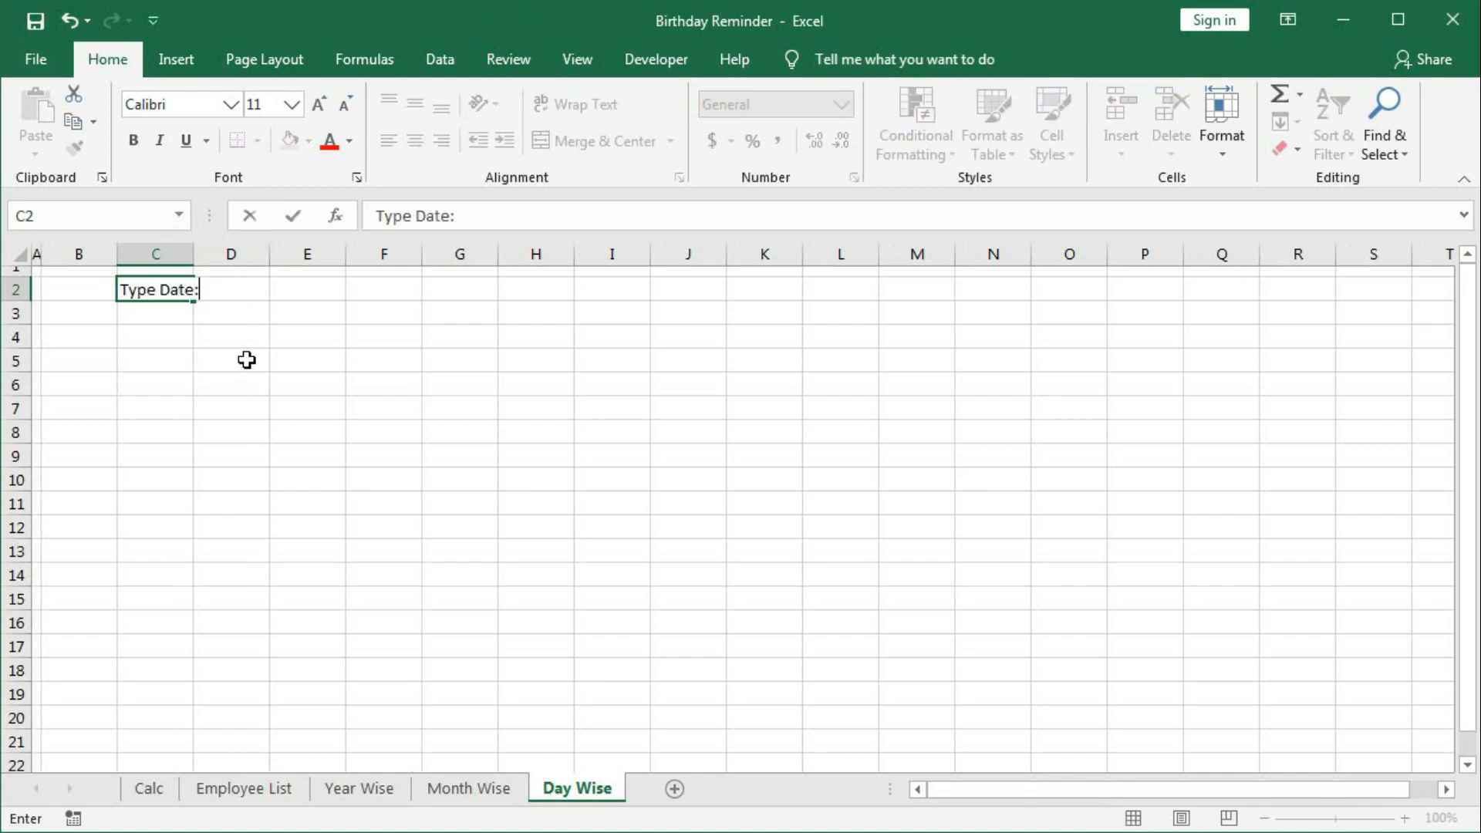
{"action": "key", "text": "Return"}
Step: Add the headers Emp ID, Employee Name and DOB in B3:D3 and widen column C to fit its header
{"action": "left_click", "coordinate": [68, 313]}
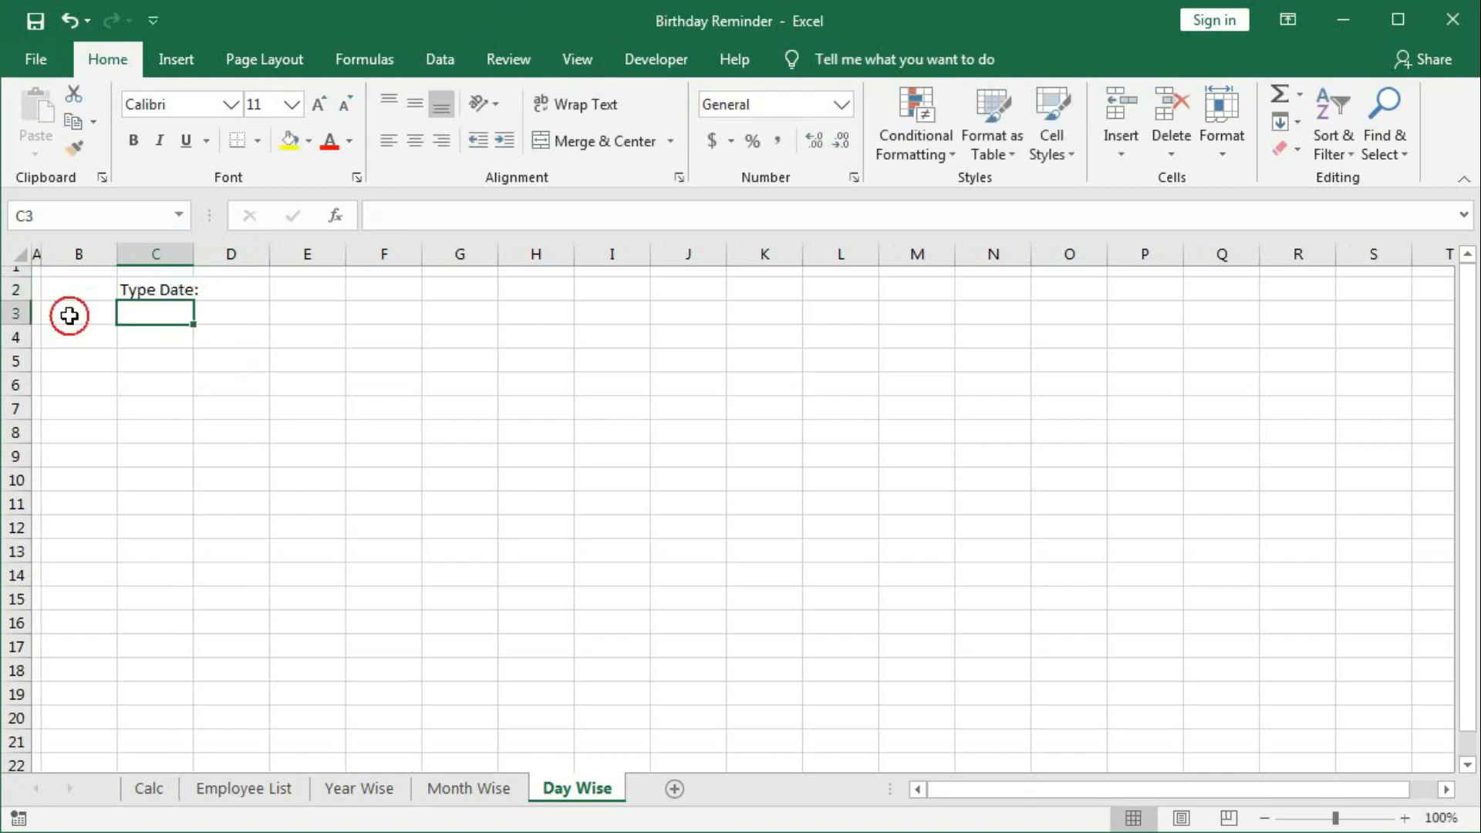
{"action": "type", "text": "Emp ID"}
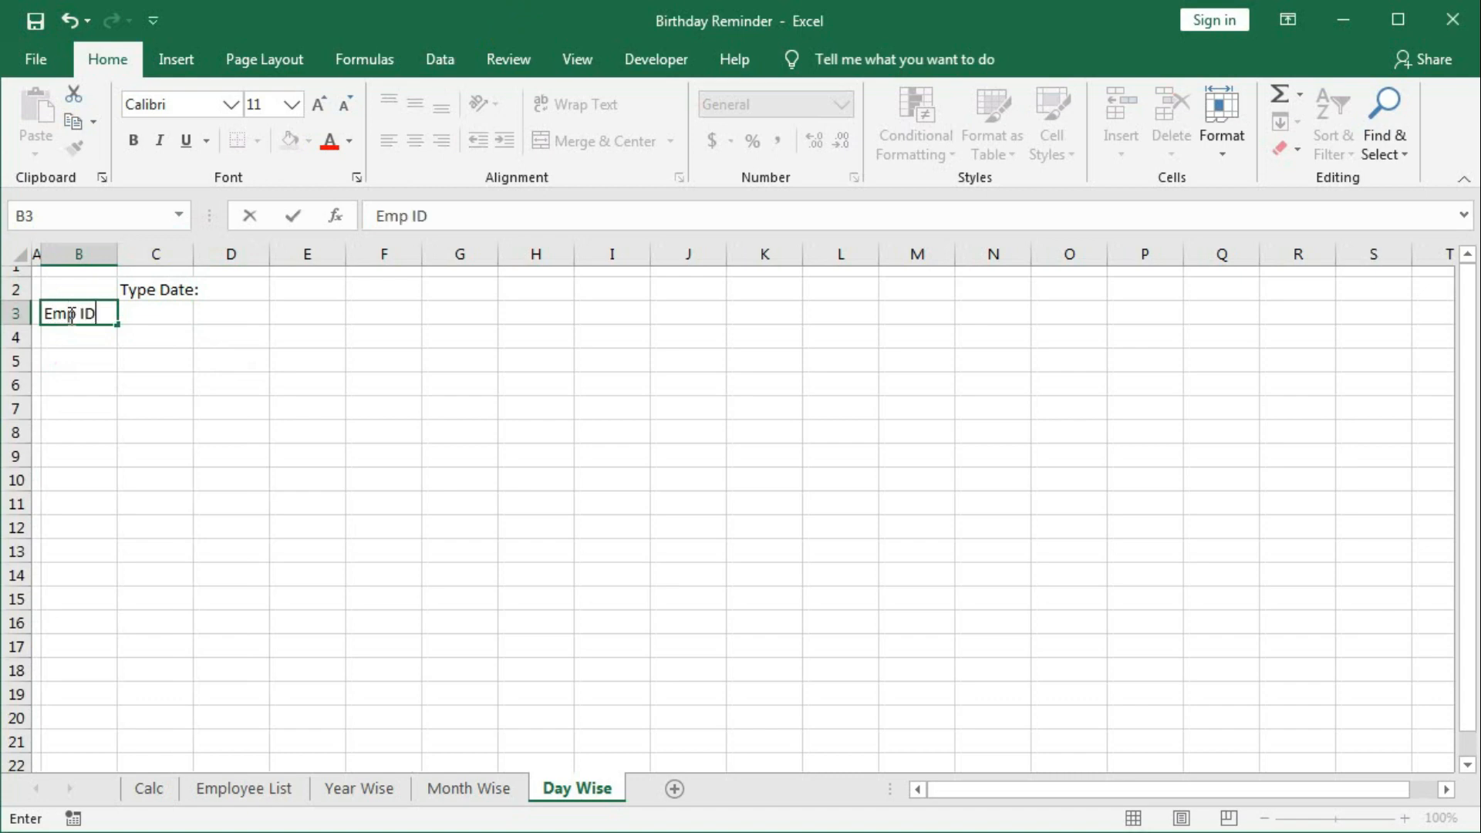
{"action": "key", "text": "Tab"}
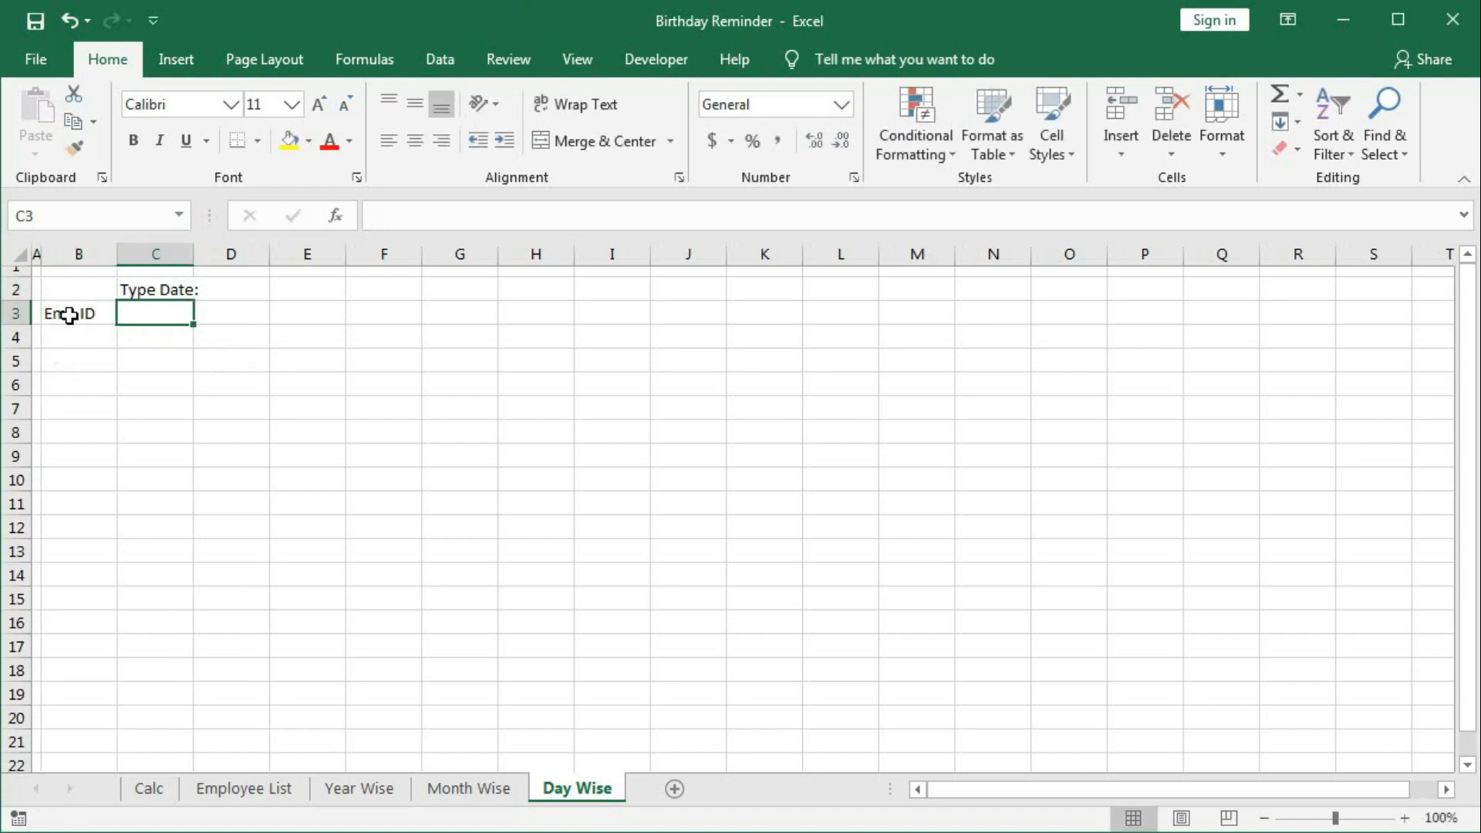
{"action": "type", "text": "Employe"}
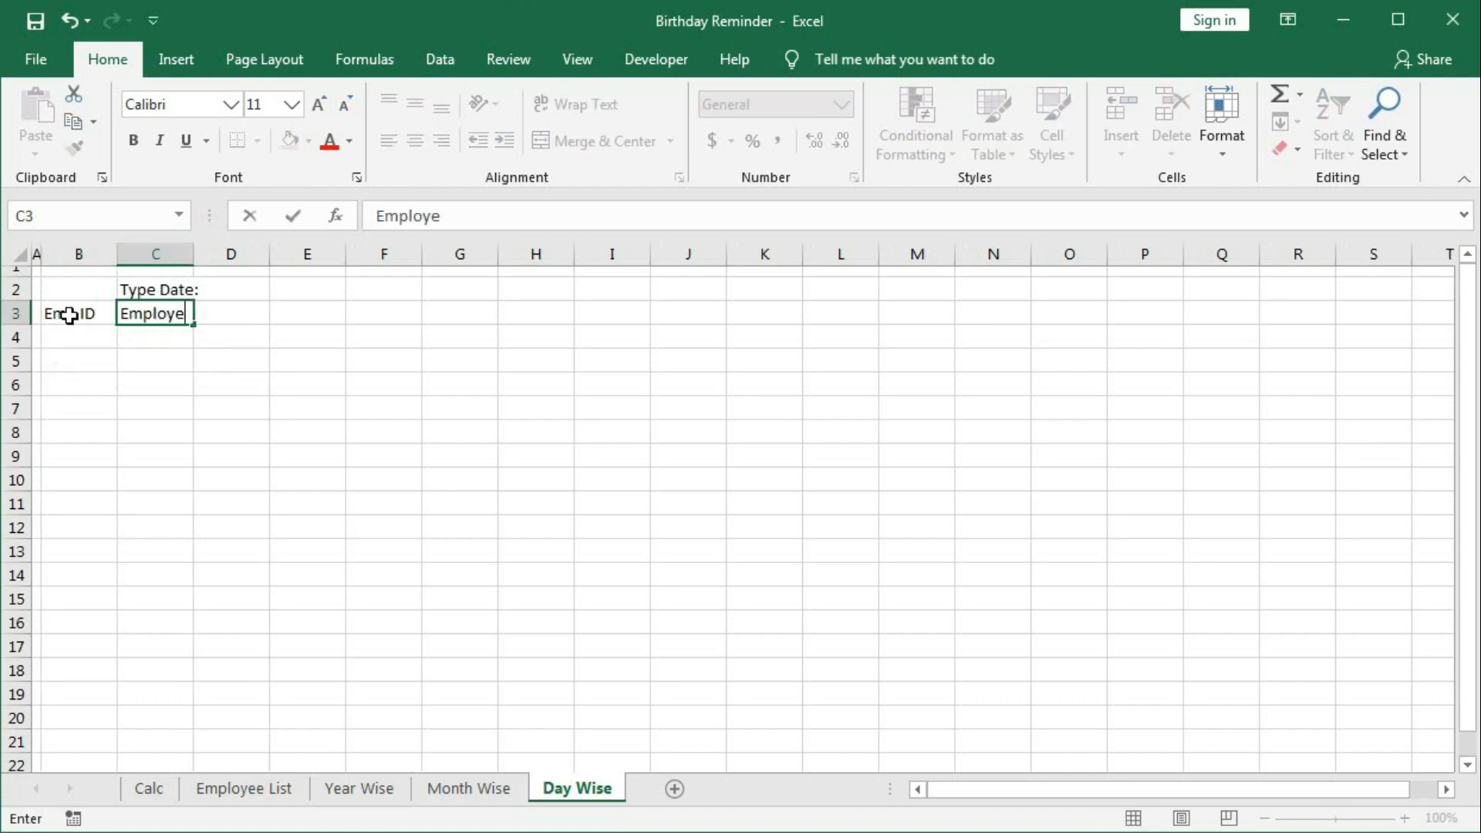
{"action": "type", "text": "e Name"}
{"action": "key", "text": "Tab"}
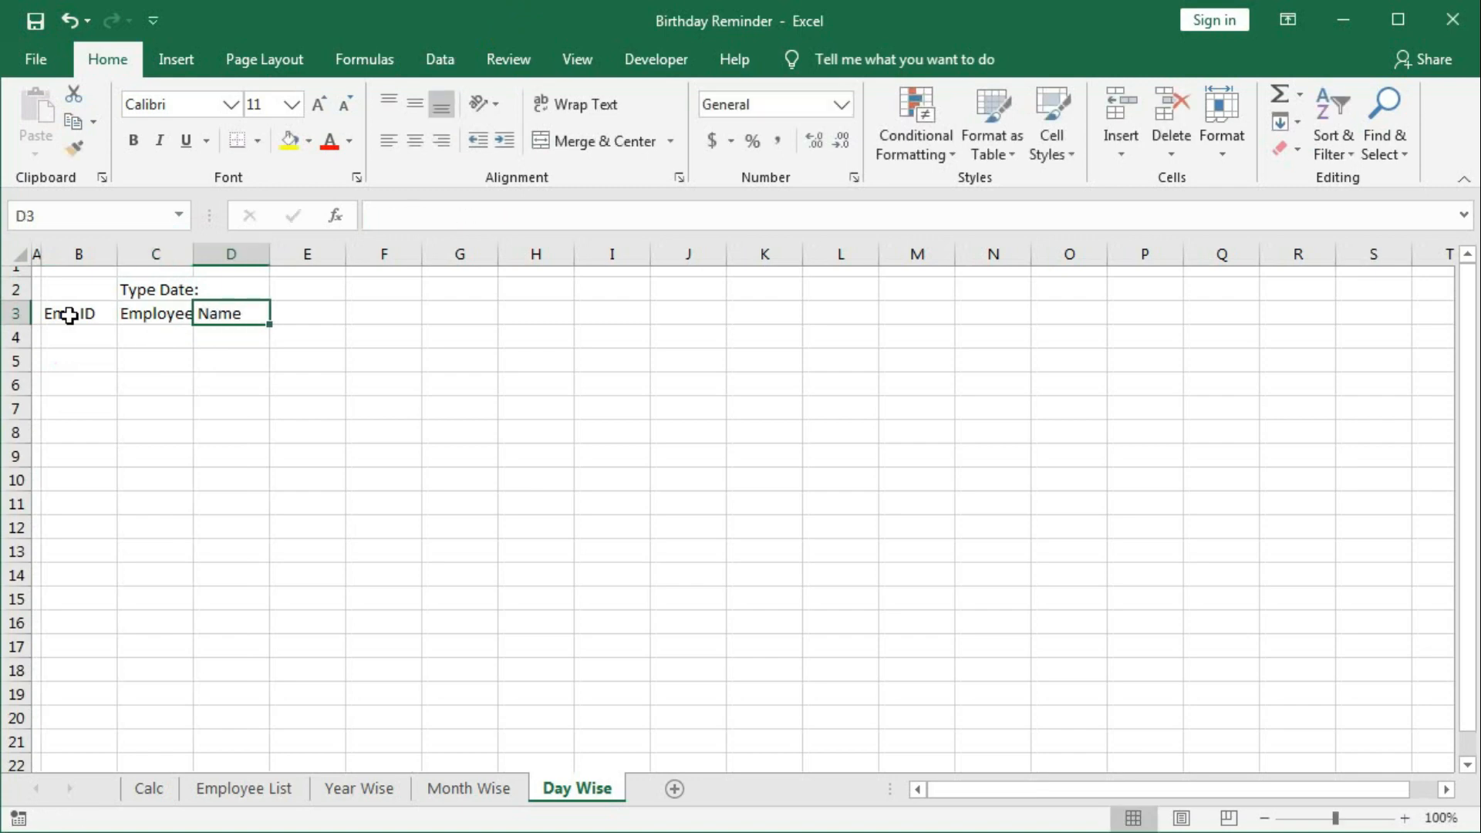
{"action": "type", "text": "DOB"}
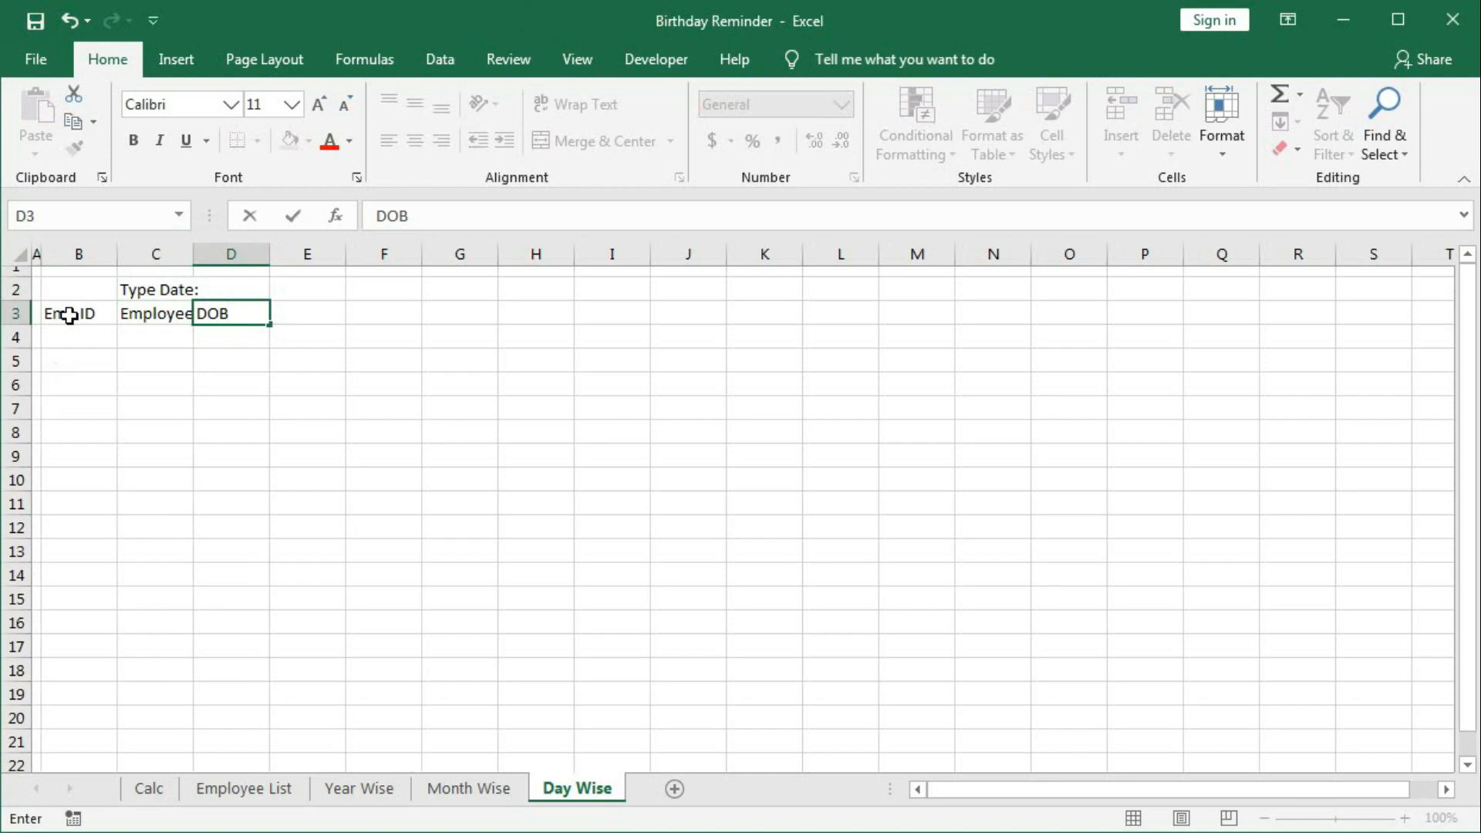
{"action": "key", "text": "Return"}
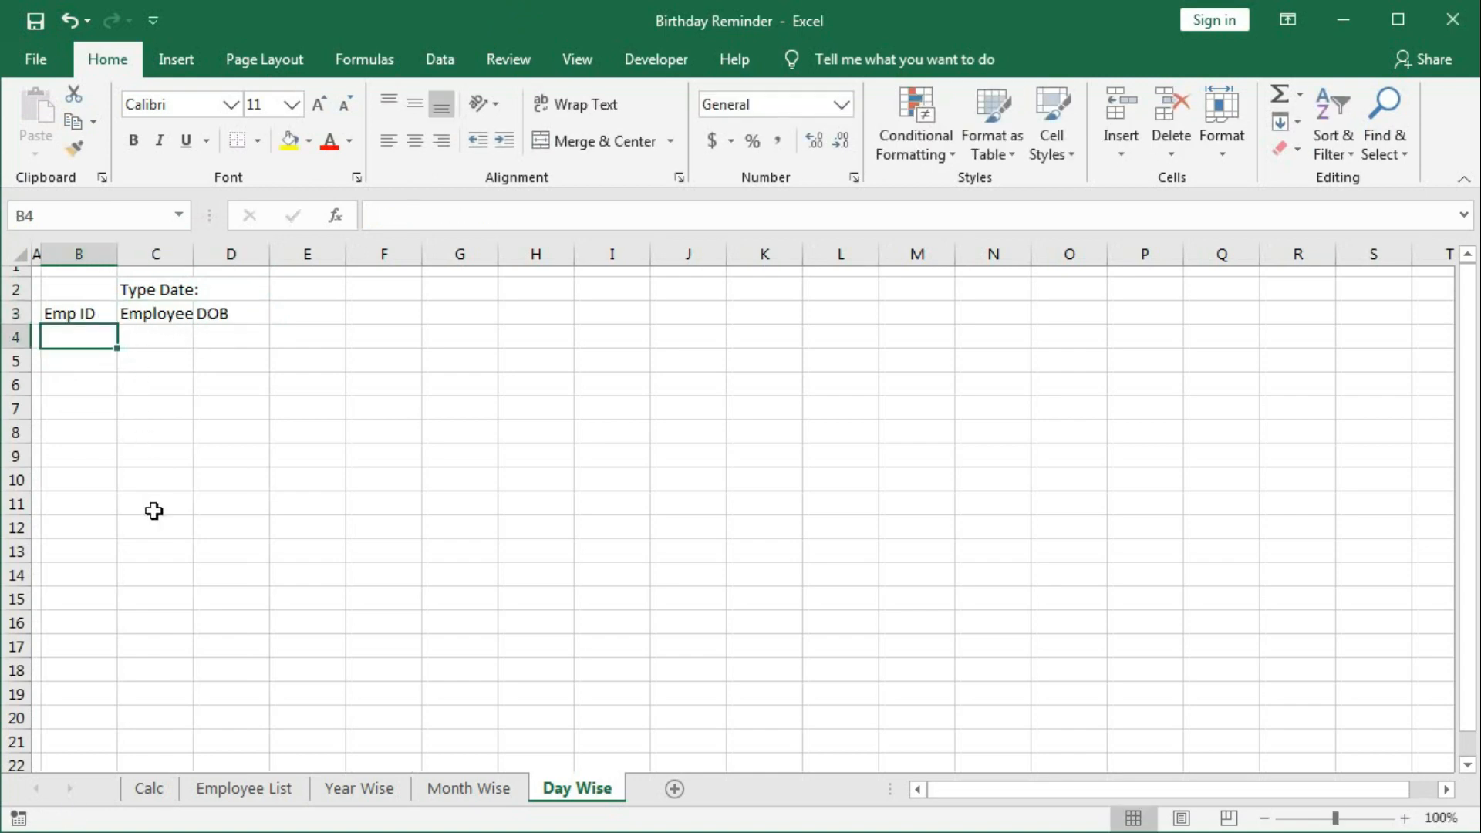
{"action": "left_click_drag", "start_coordinate": [193, 258], "coordinate": [286, 265]}
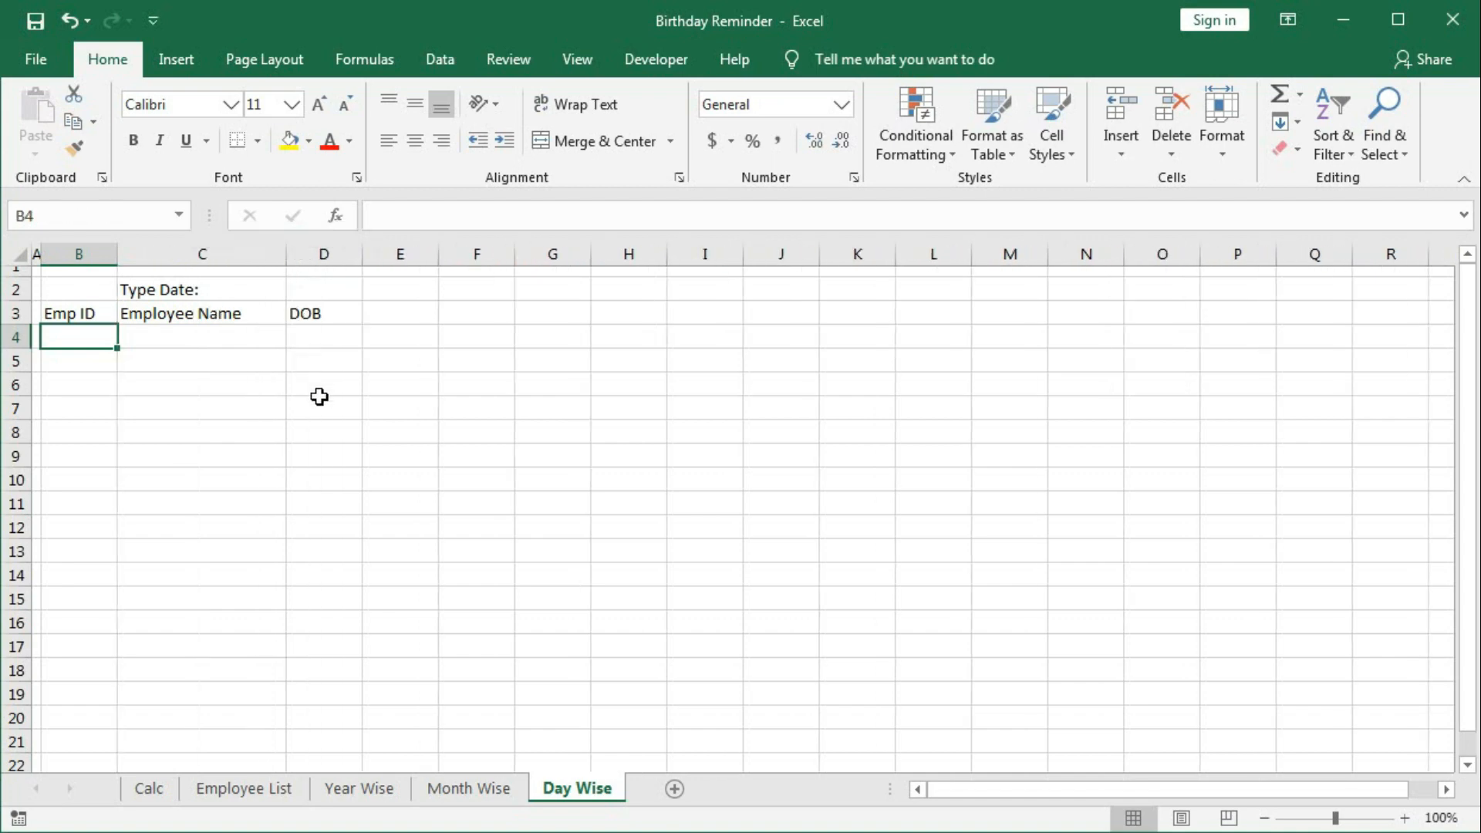
Step: Add the heading "Current Date" in cell AI1 of the Calc sheet
{"action": "left_click", "coordinate": [150, 795]}
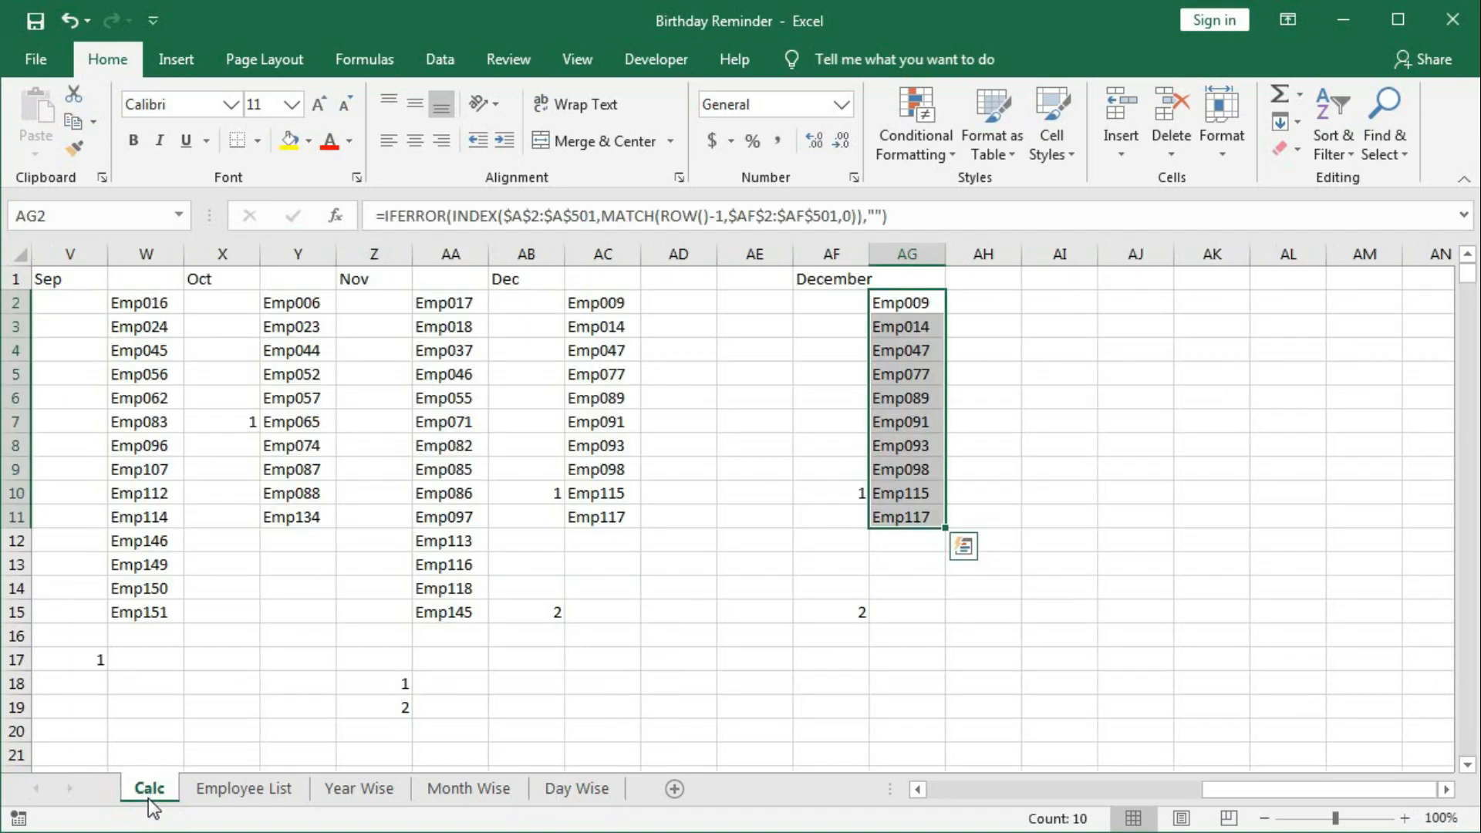
{"action": "left_click", "coordinate": [1065, 284]}
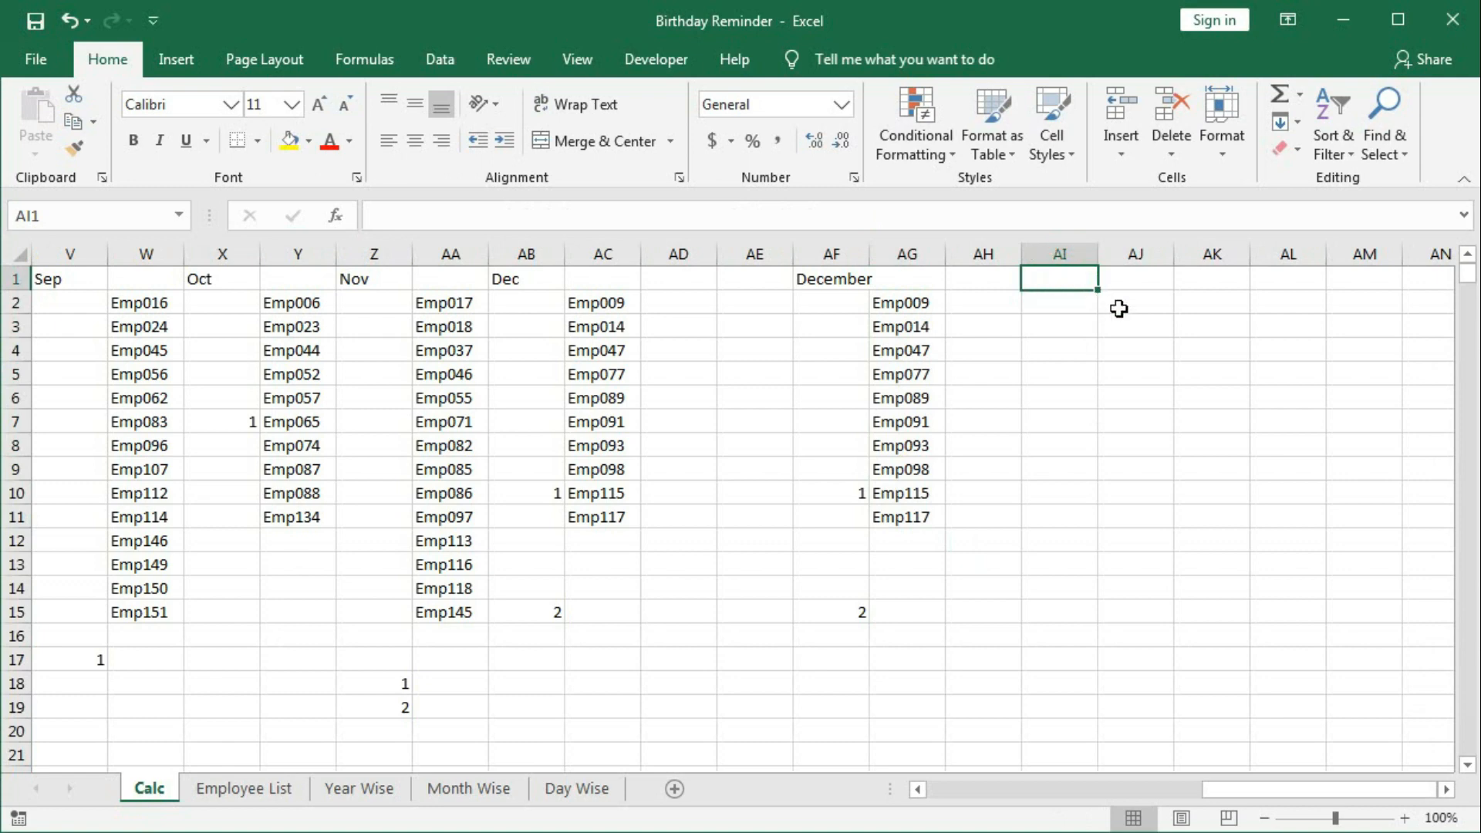
{"action": "type", "text": "CUrre"}
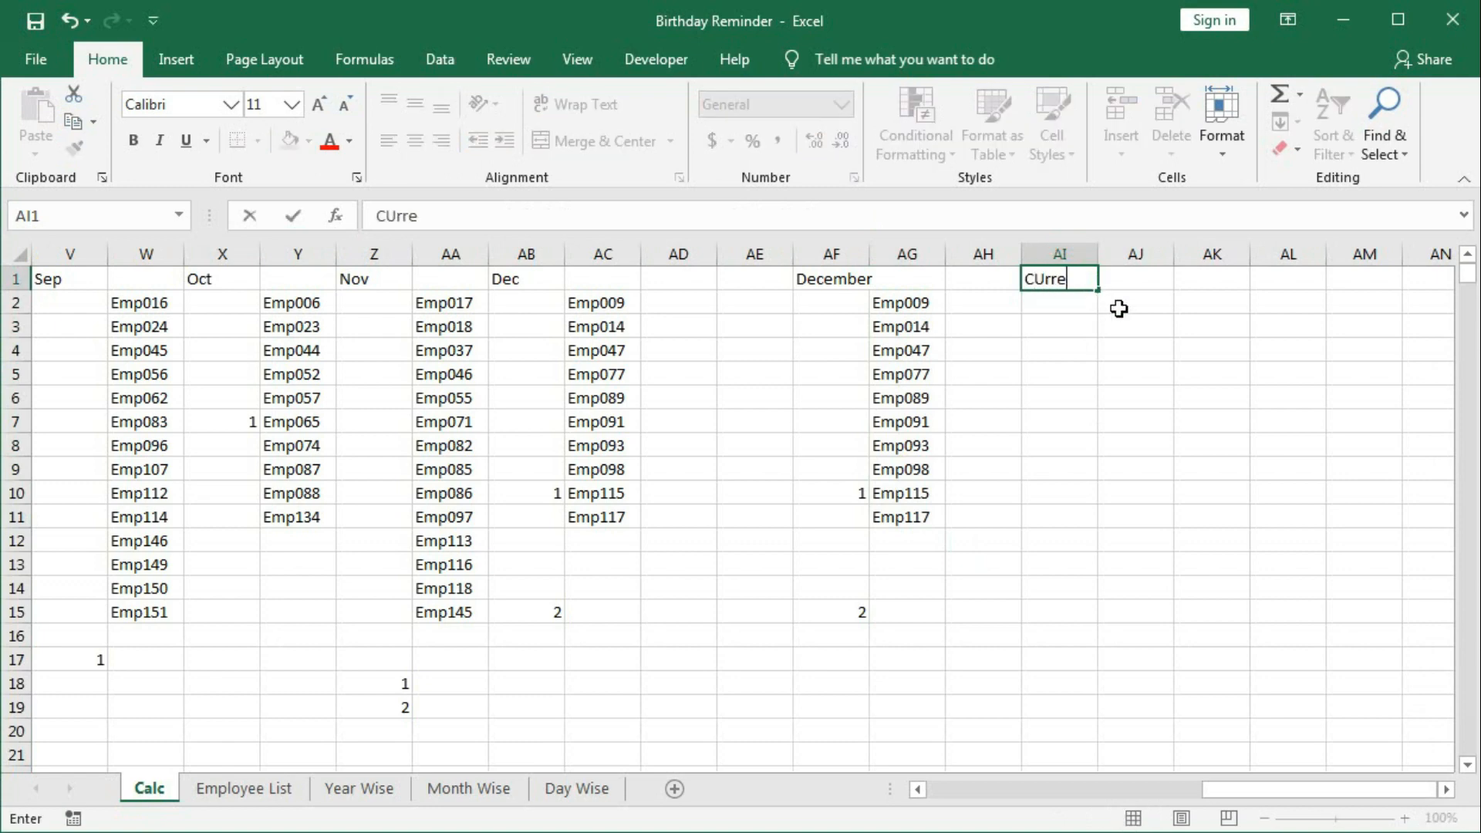
{"action": "type", "text": "nt Date"}
{"action": "key", "text": "Return"}
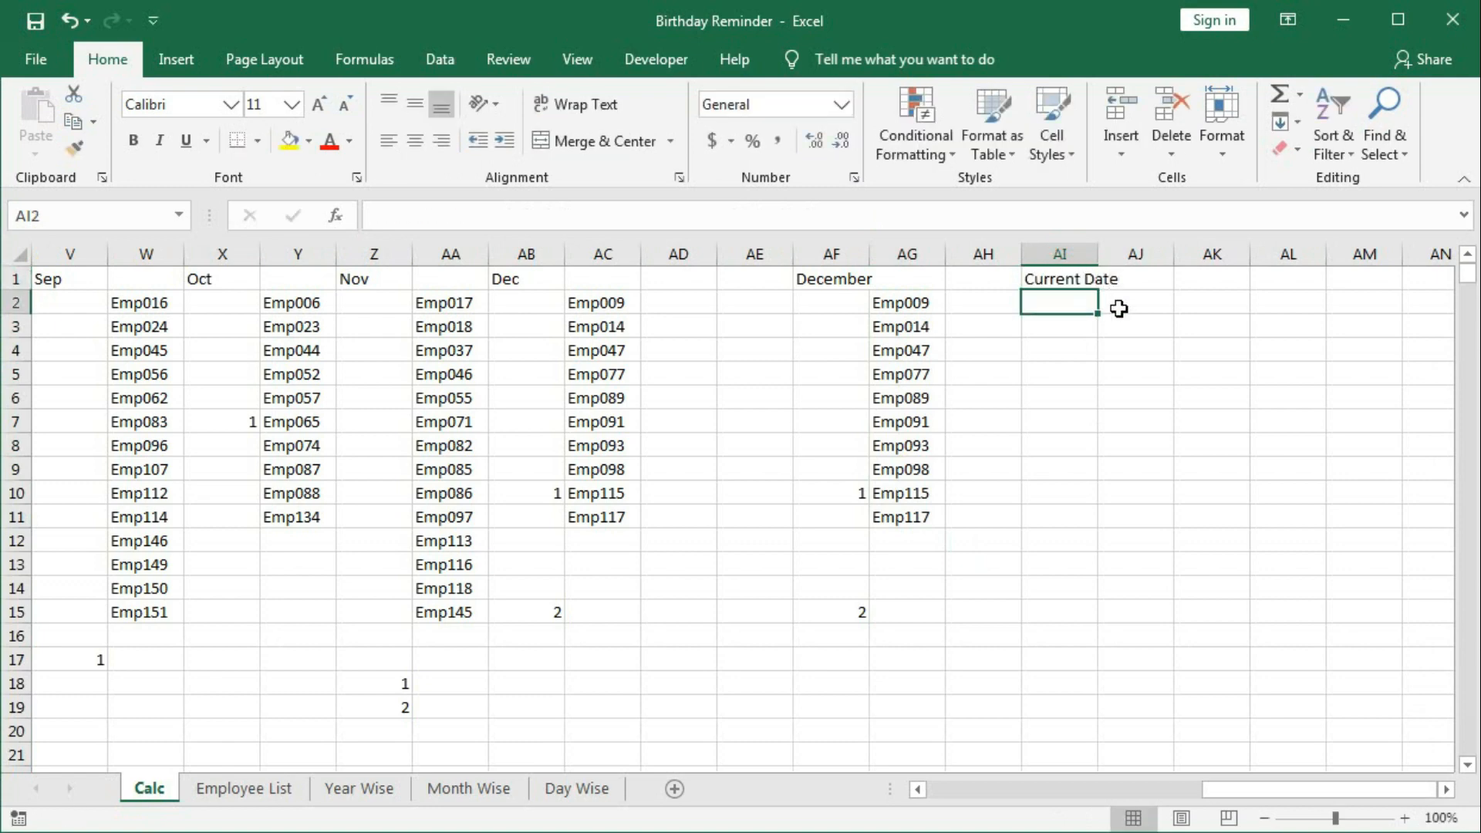
Step: Enter the formula =DAY(C2)=DAY(TODAY()) in cell AI2 to compare the first employee's birth day with today's day
{"action": "type", "text": "="}
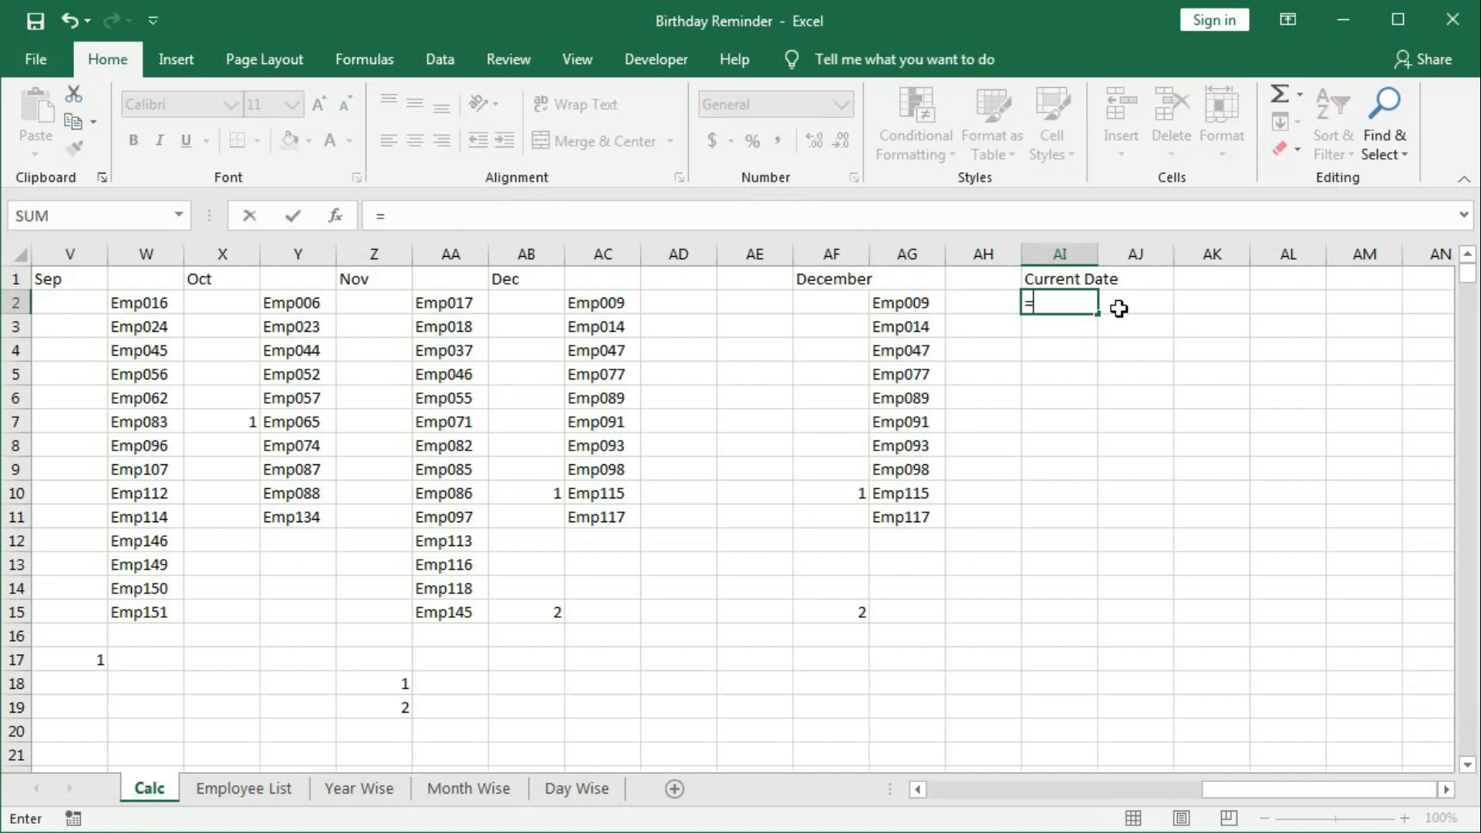
{"action": "type", "text": "day"}
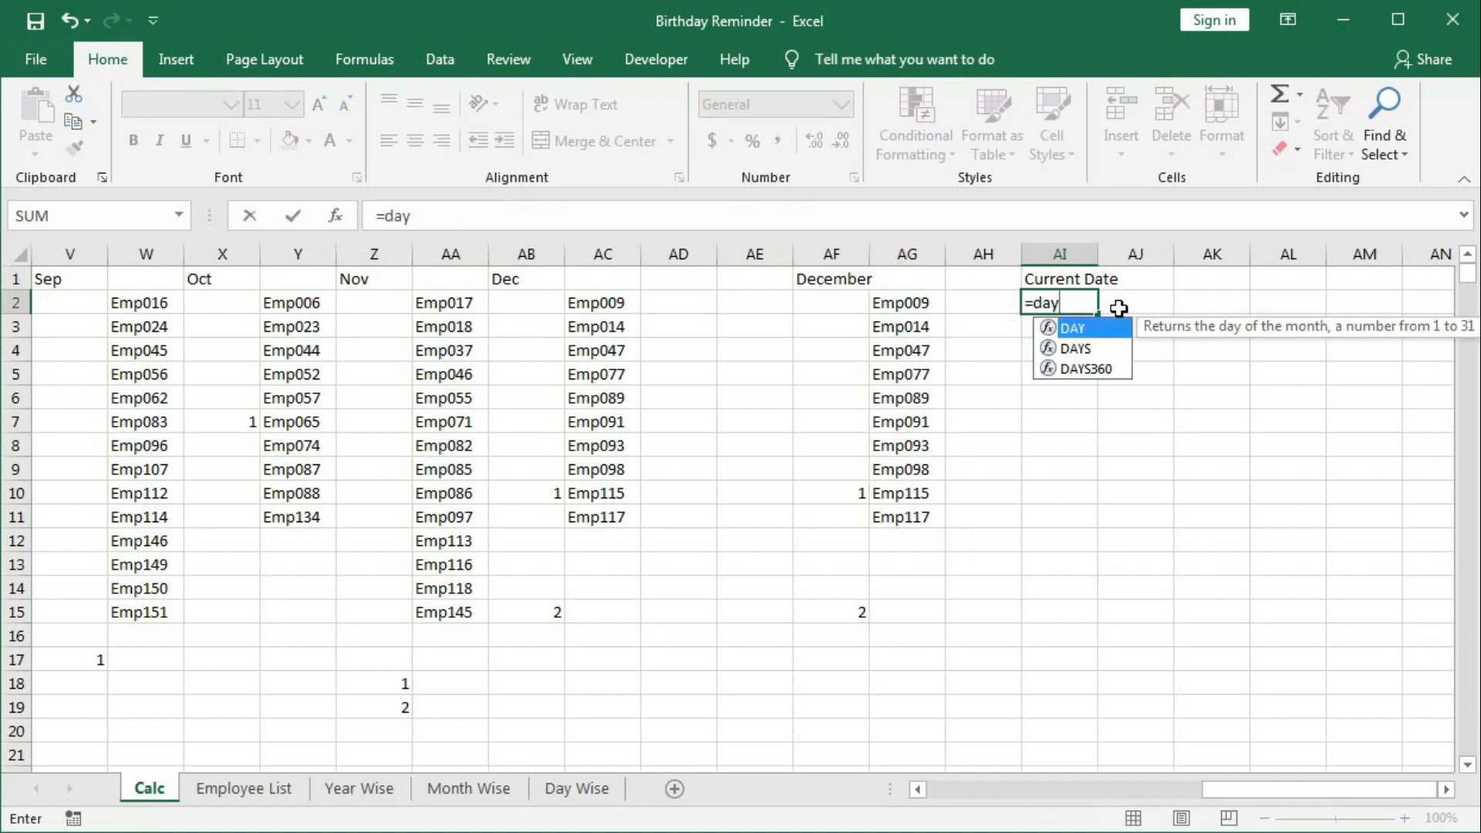
{"action": "type", "text": "("}
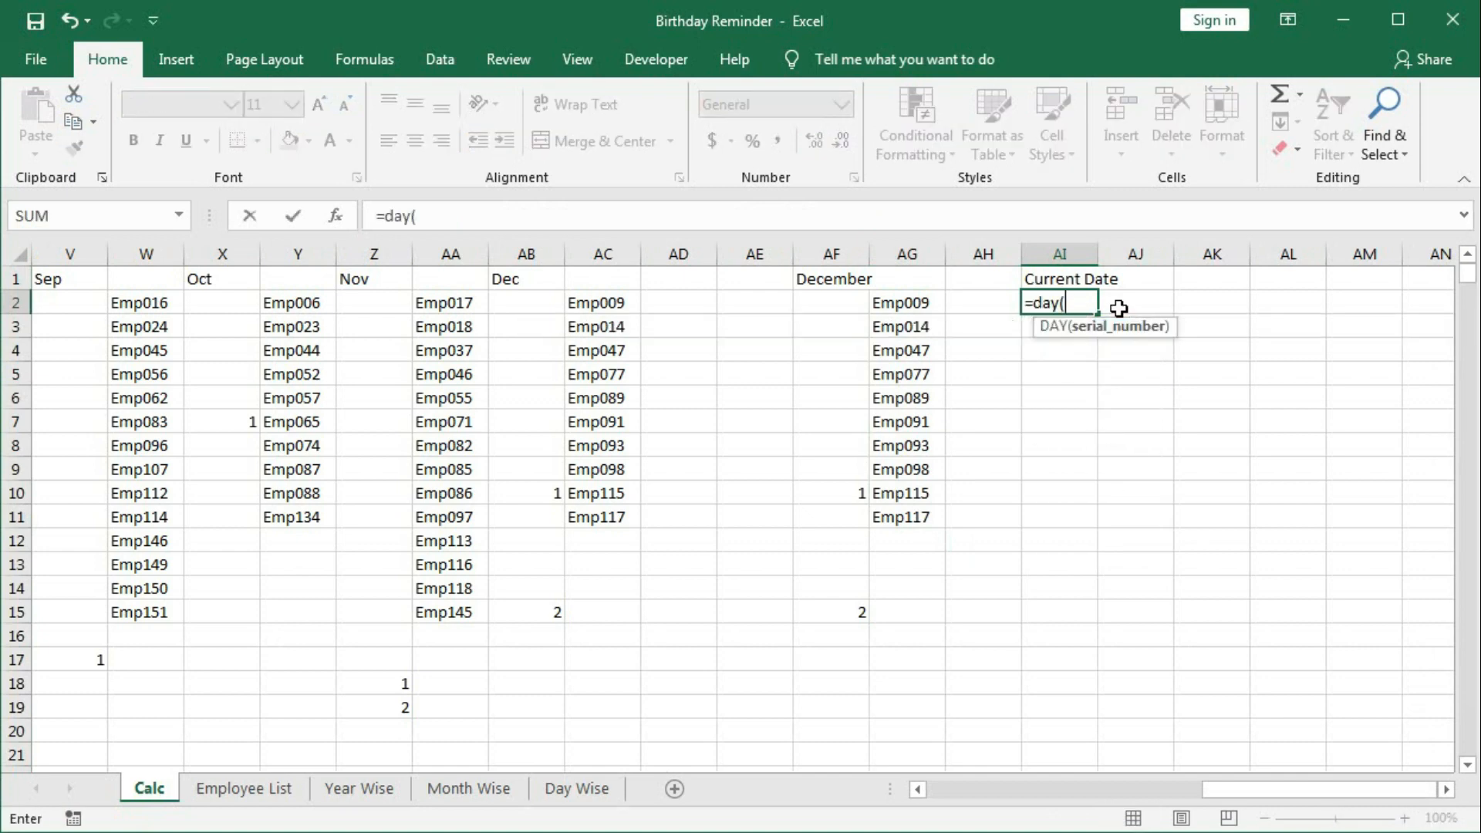
{"action": "left_click_drag", "start_coordinate": [1200, 793], "coordinate": [930, 793]}
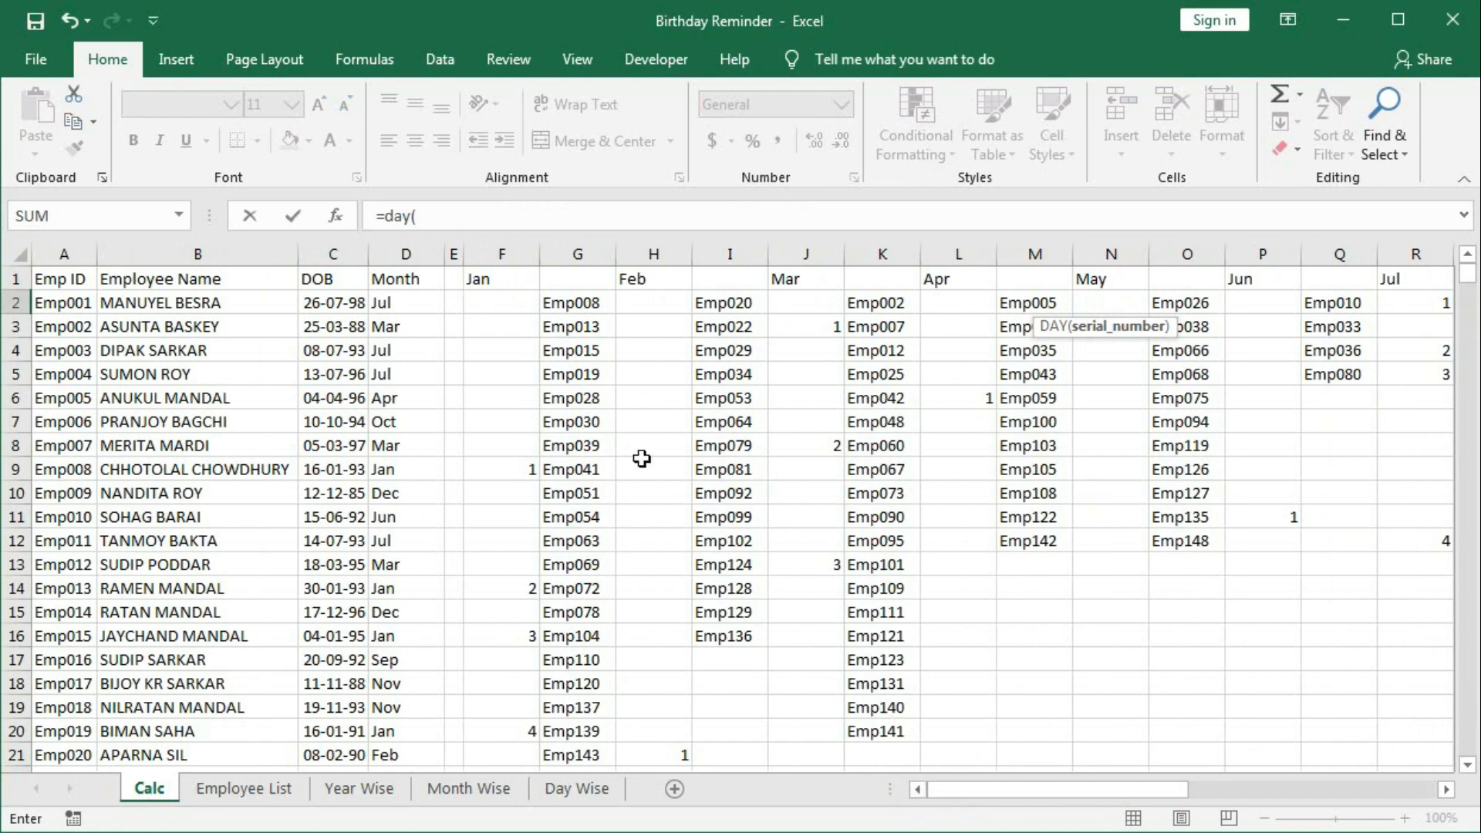
{"action": "left_click", "coordinate": [316, 307]}
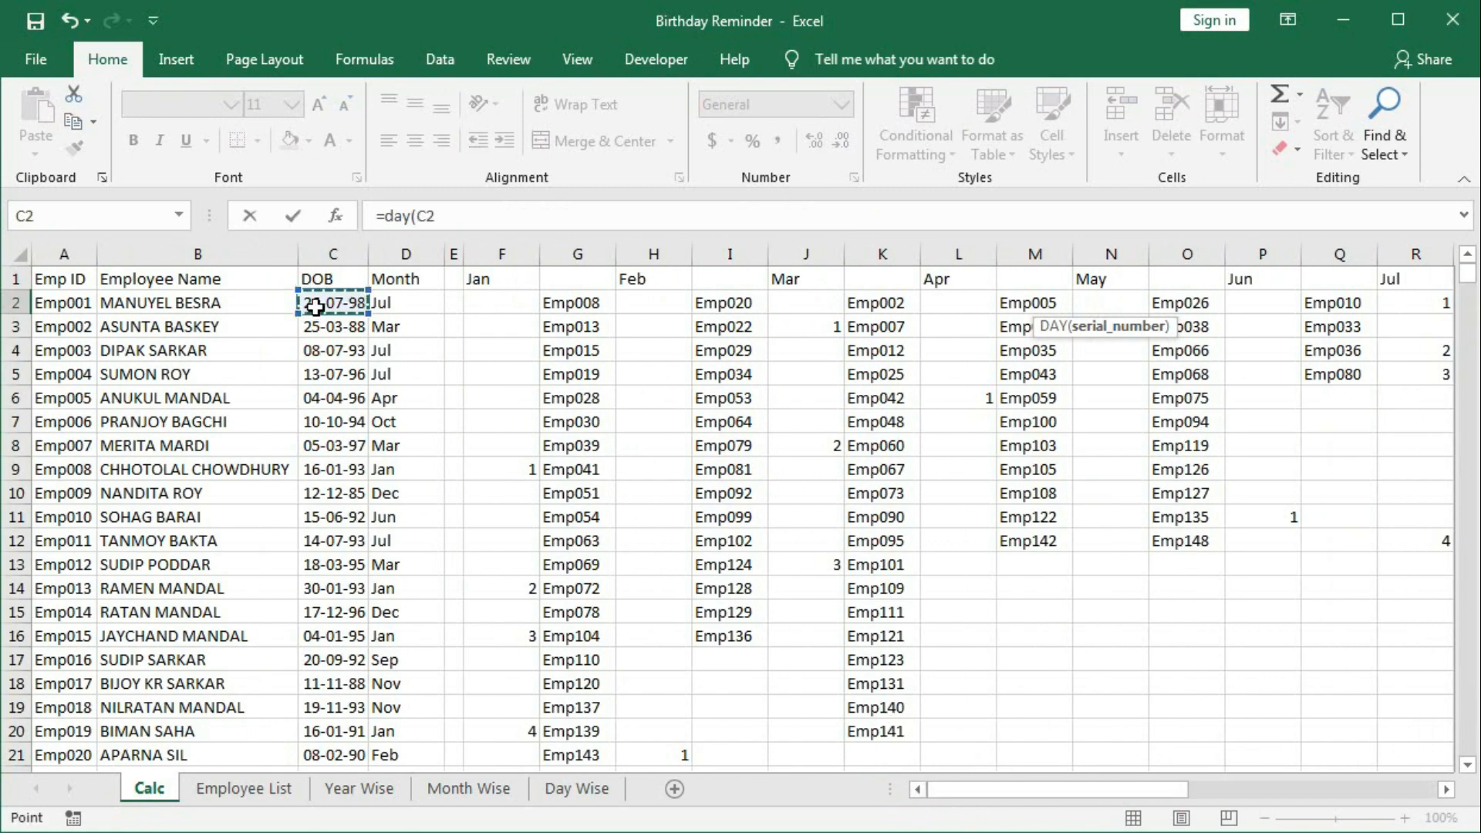
{"action": "type", "text": ")"}
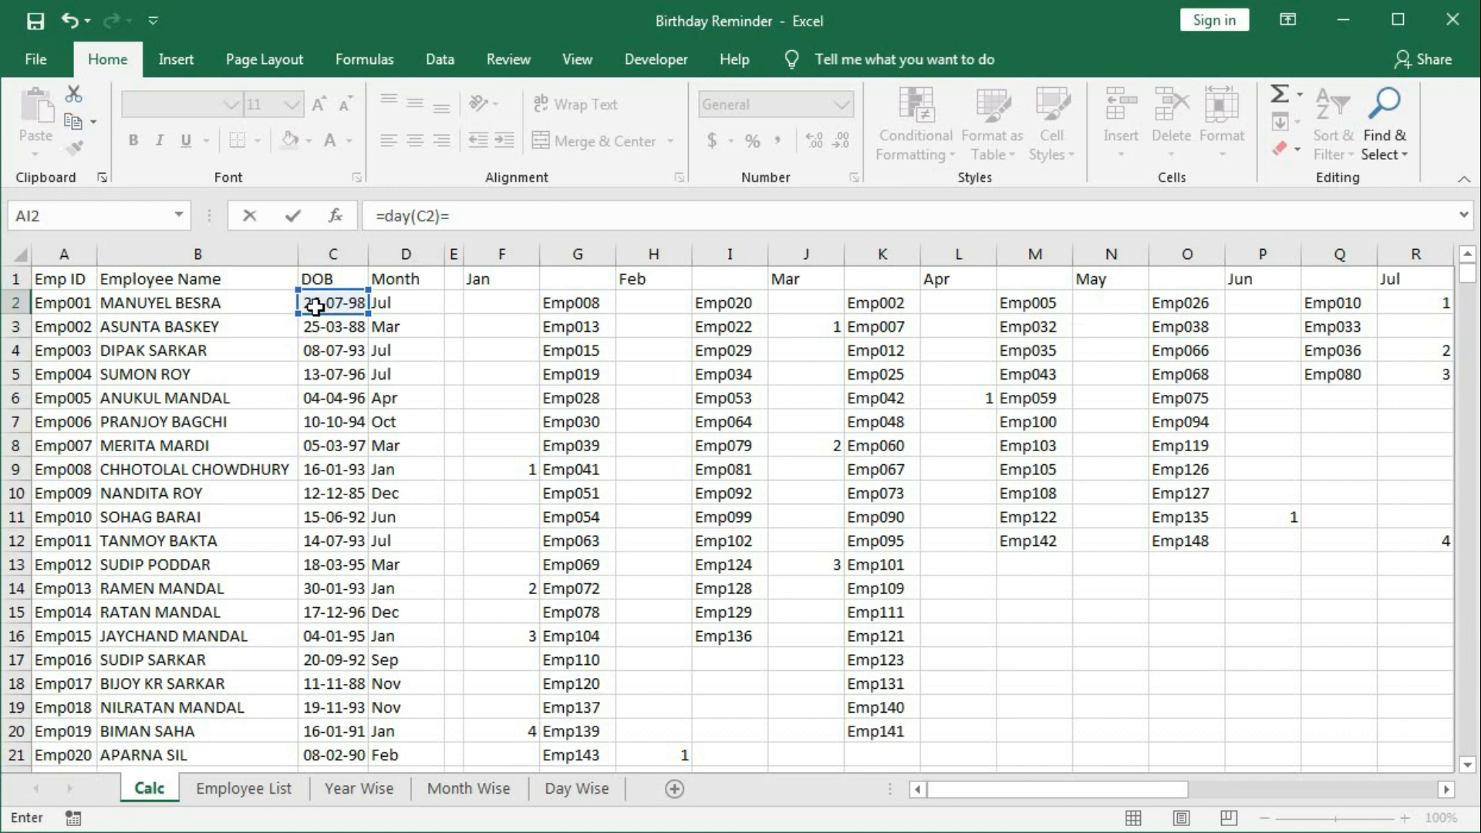
{"action": "type", "text": "=day"}
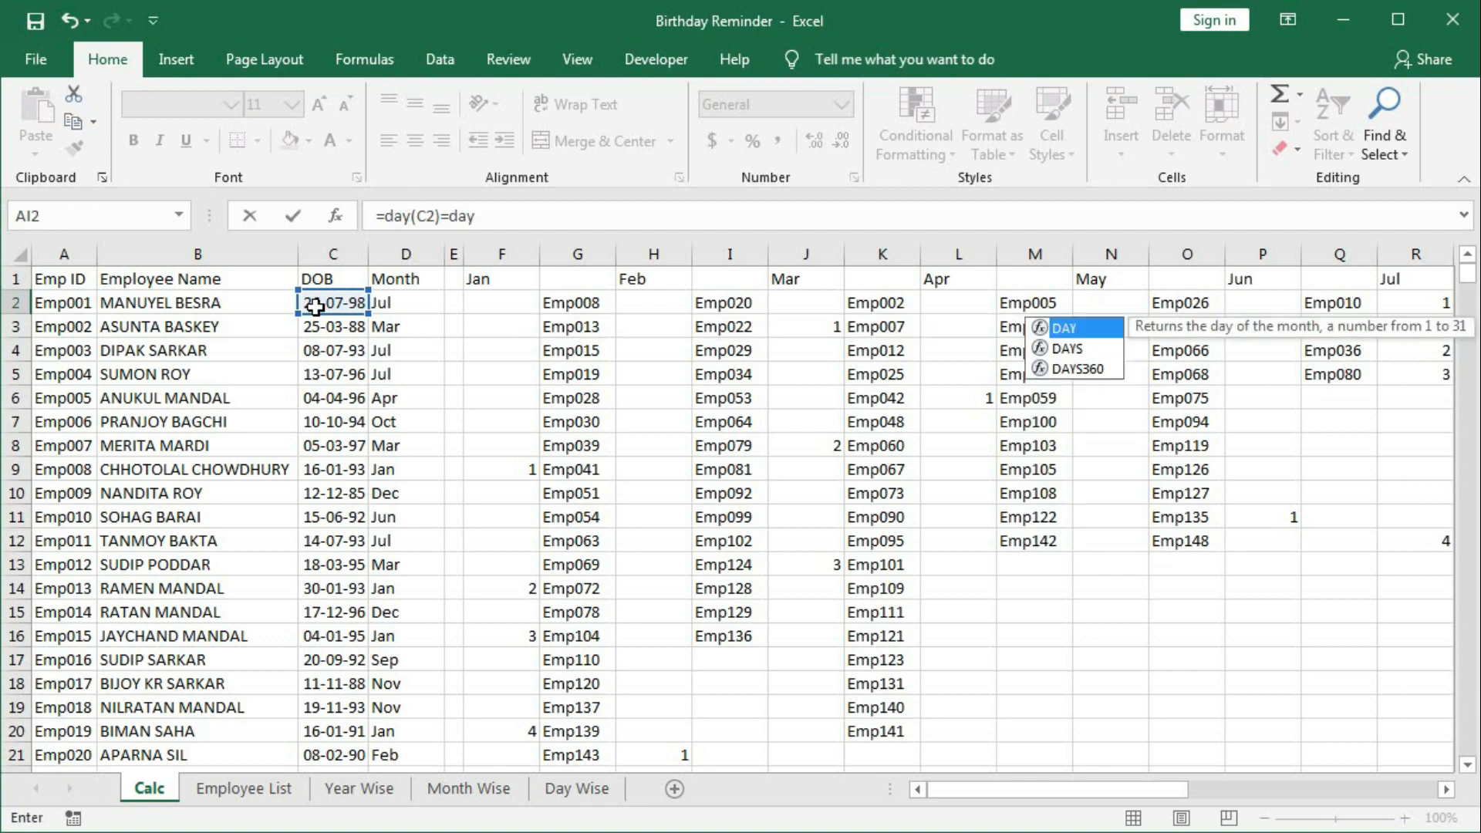
{"action": "type", "text": "("}
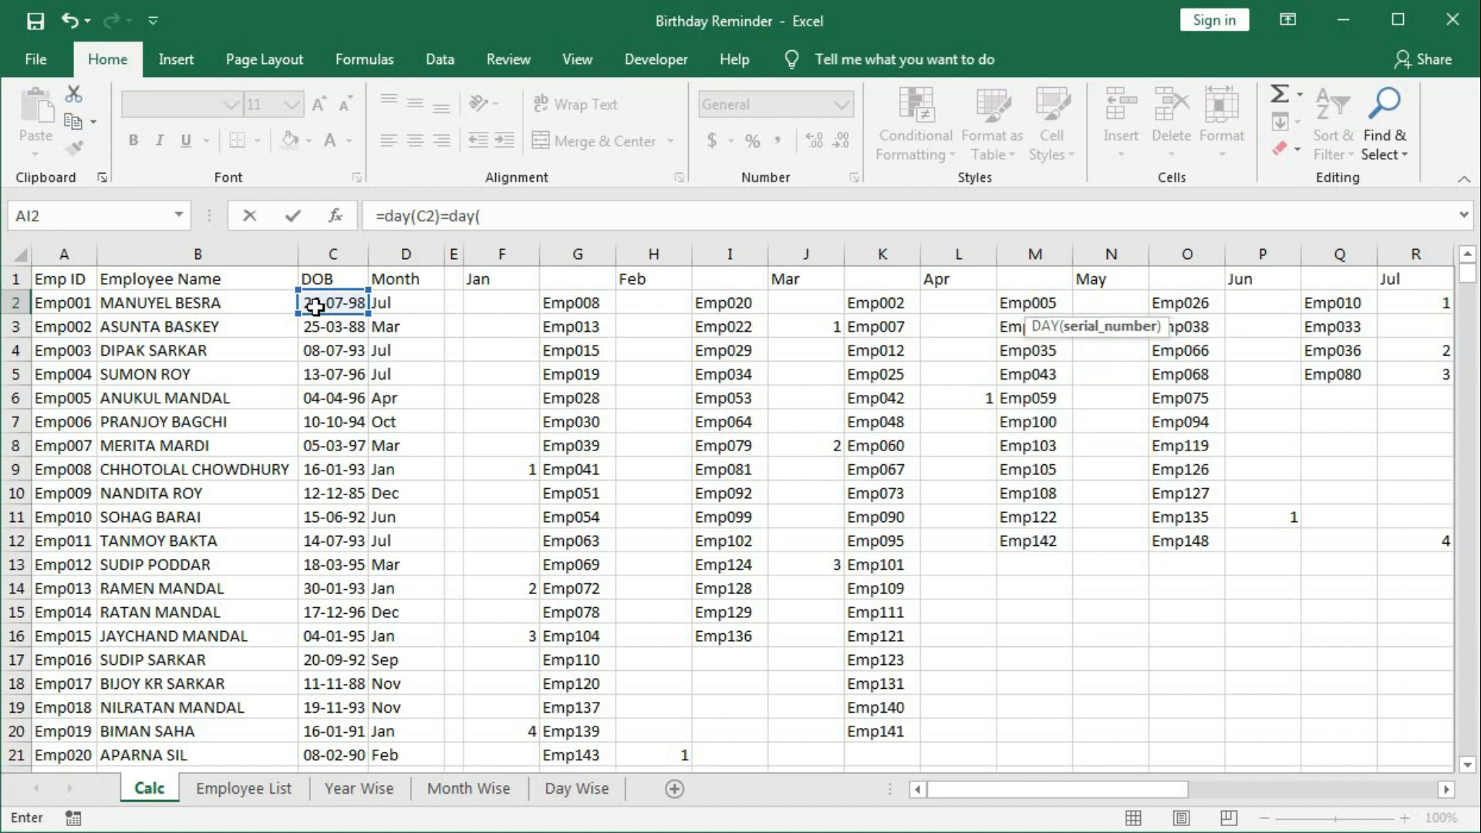
{"action": "type", "text": "today("}
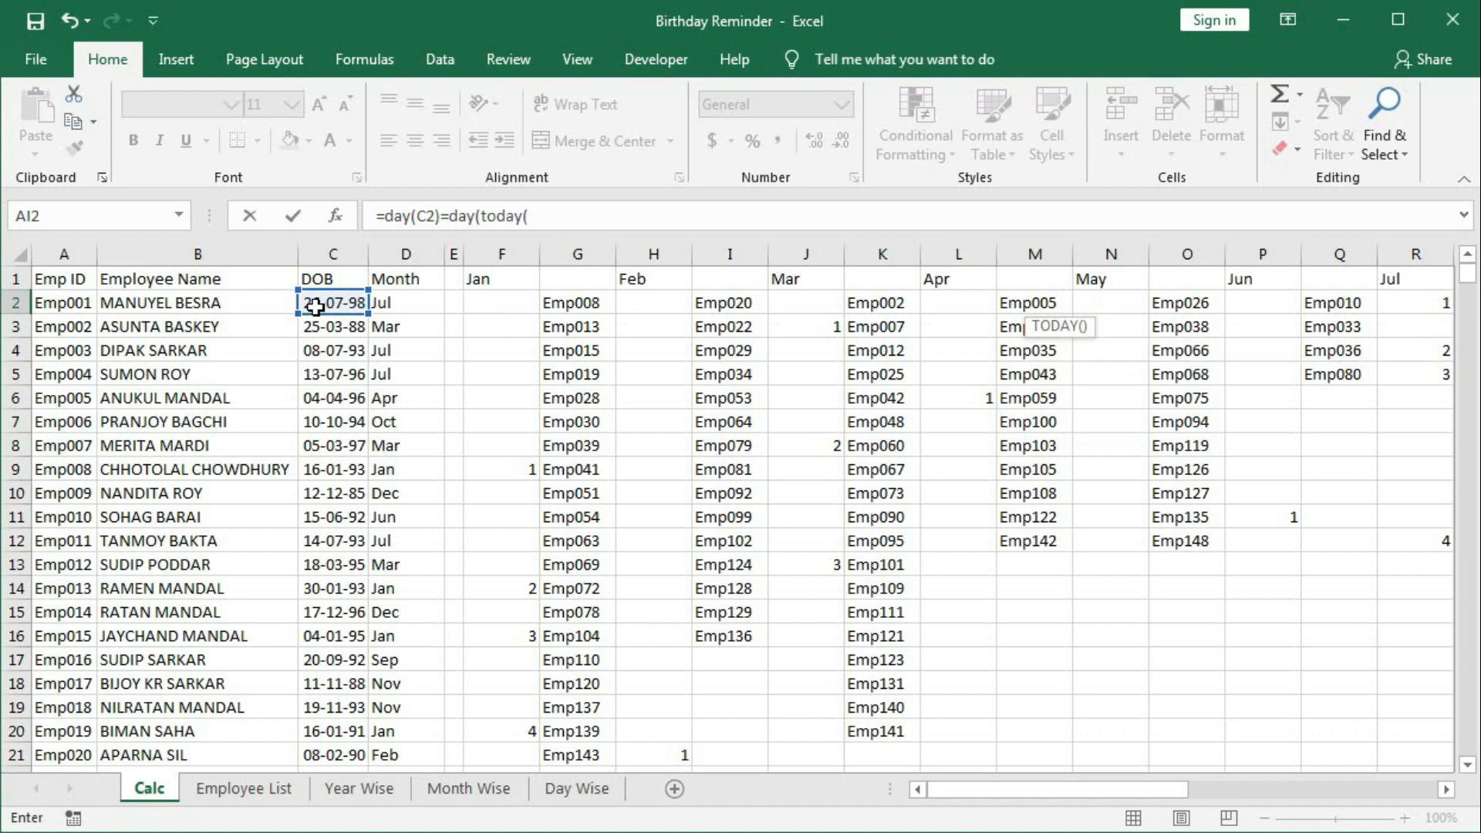
{"action": "type", "text": "))"}
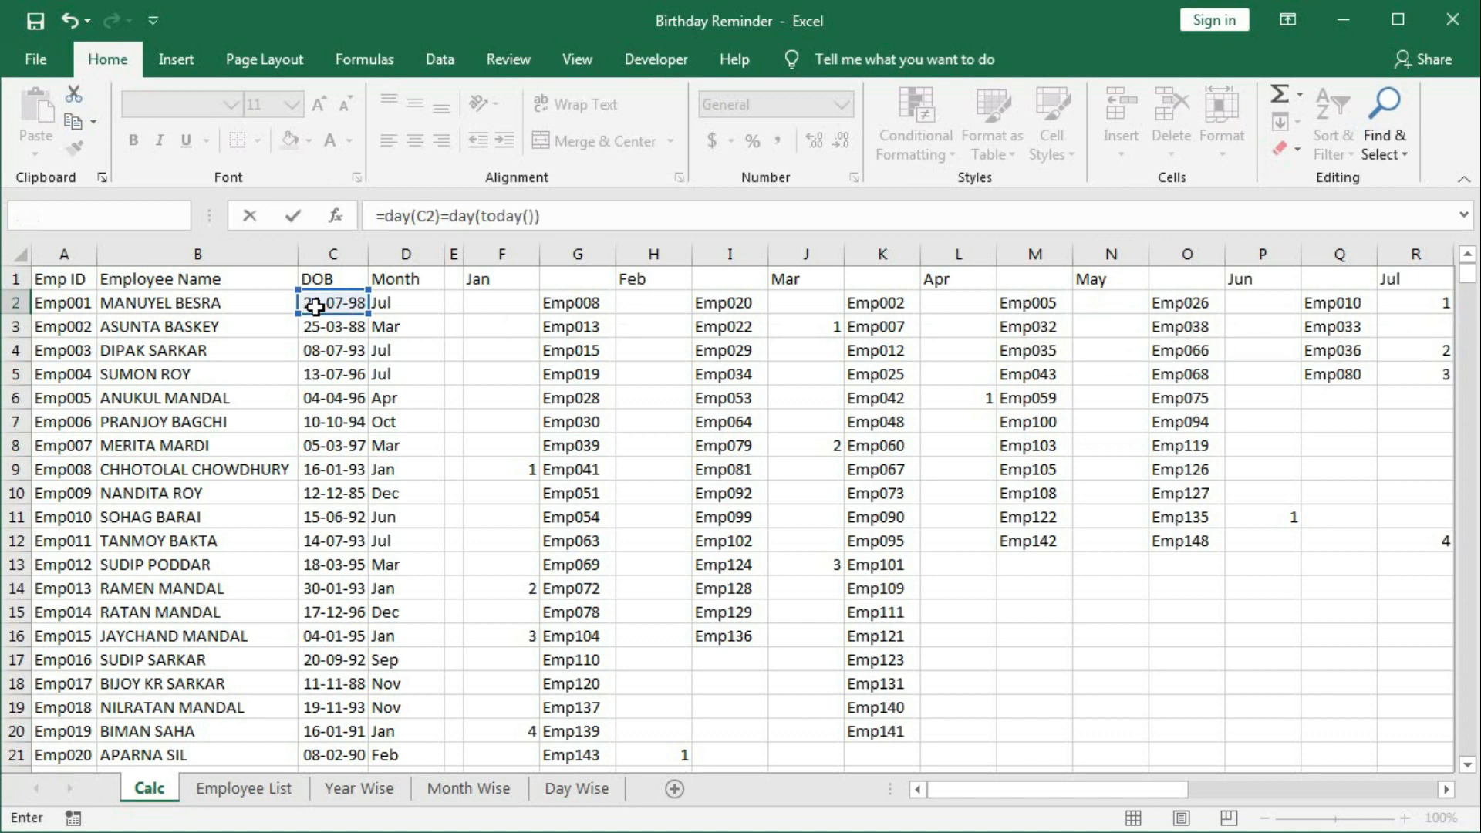
{"action": "key", "text": "Return"}
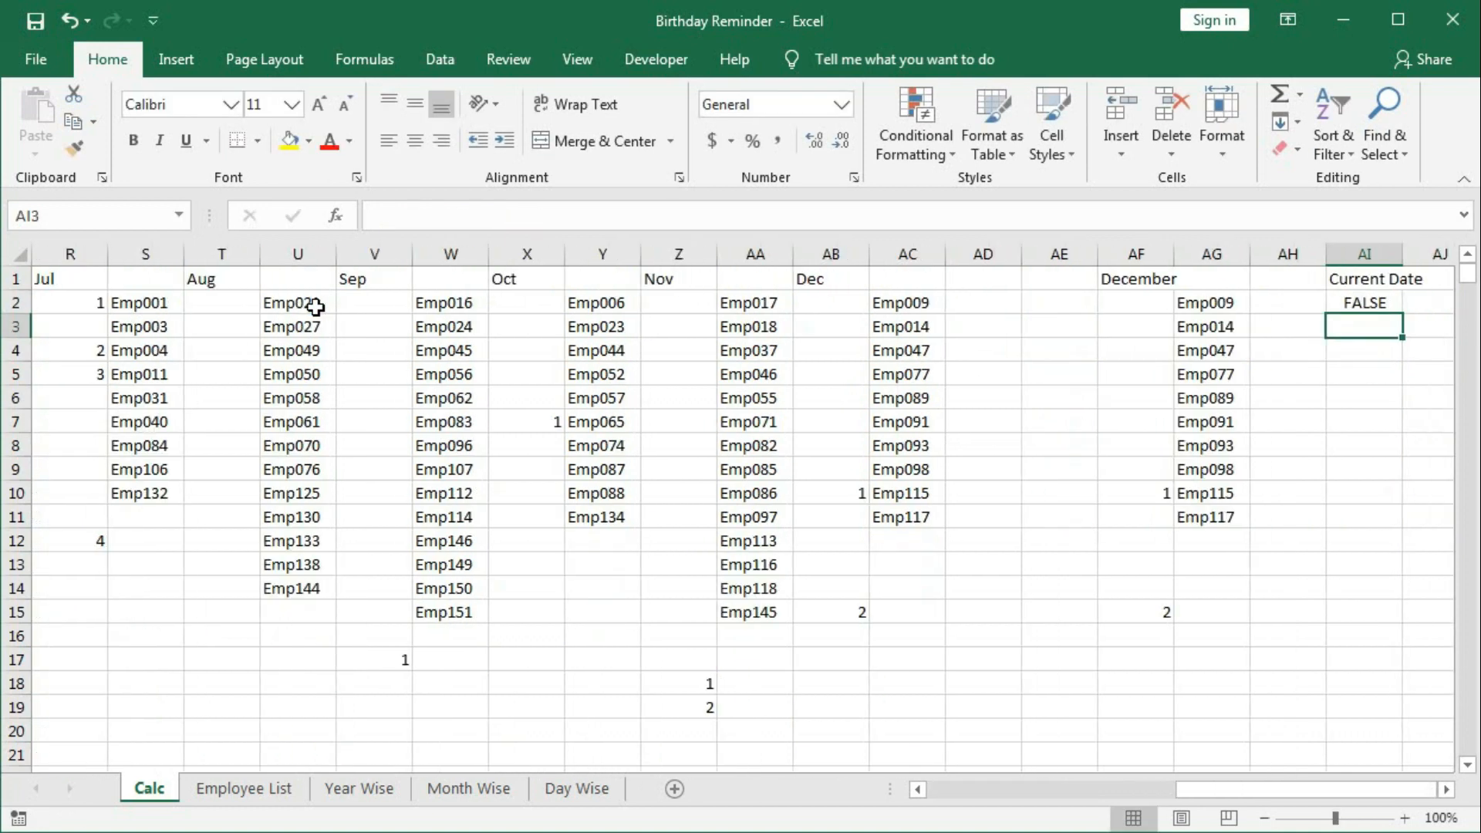
{"action": "left_click", "coordinate": [1452, 791]}
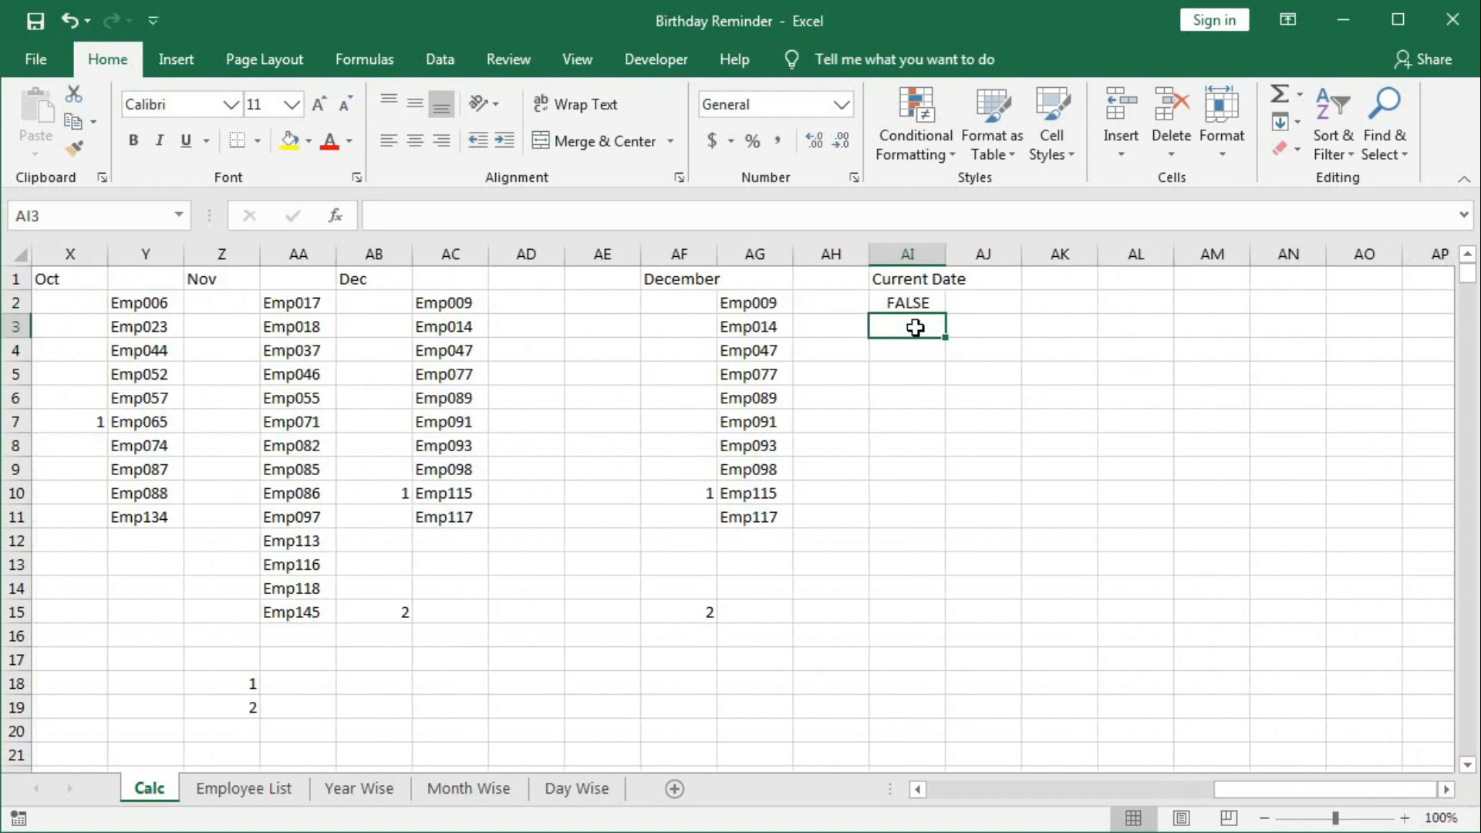
{"action": "left_click_drag", "start_coordinate": [1266, 792], "coordinate": [937, 789]}
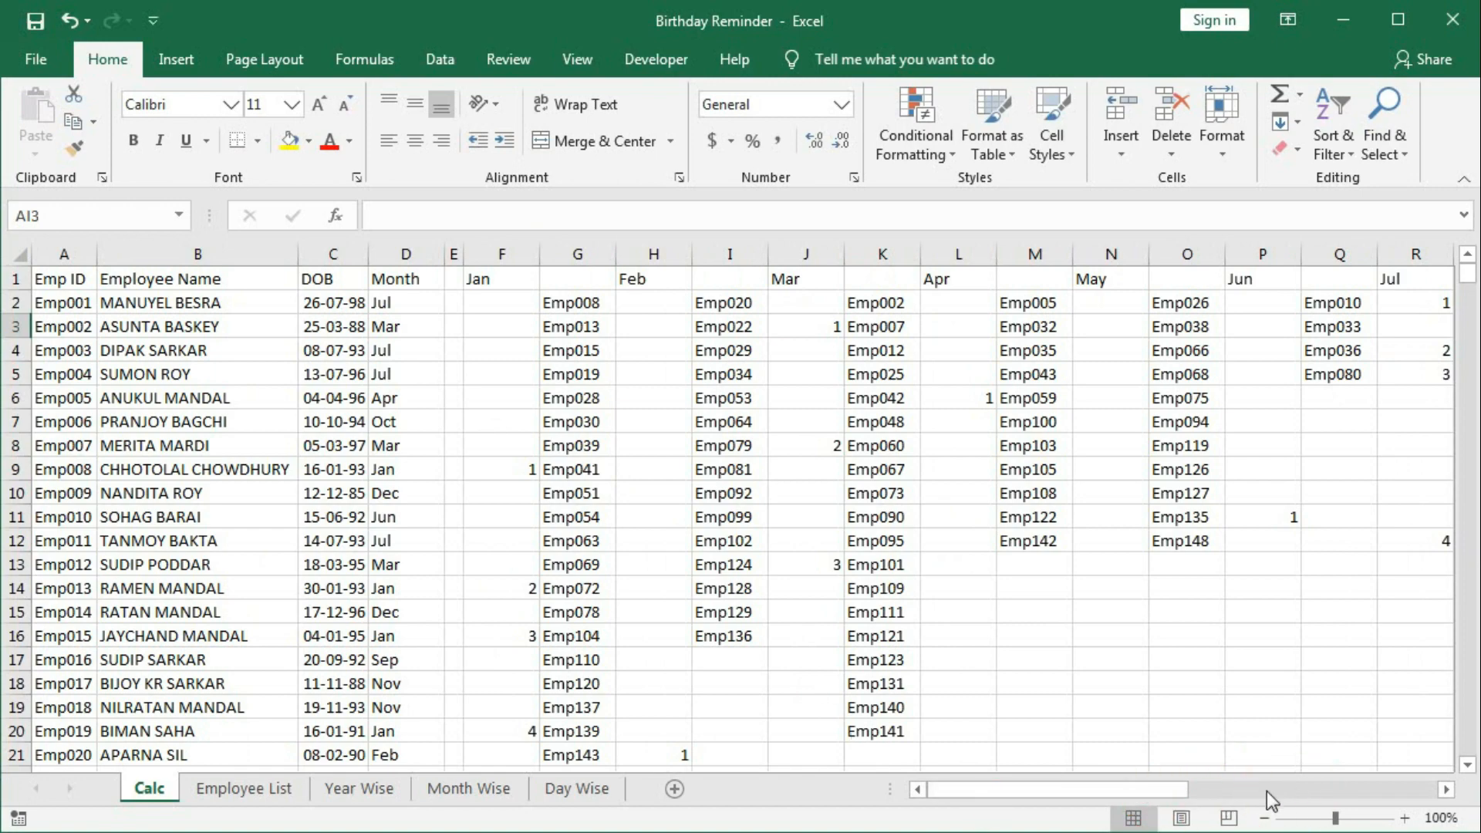
{"action": "left_click_drag", "start_coordinate": [1158, 788], "coordinate": [1432, 804]}
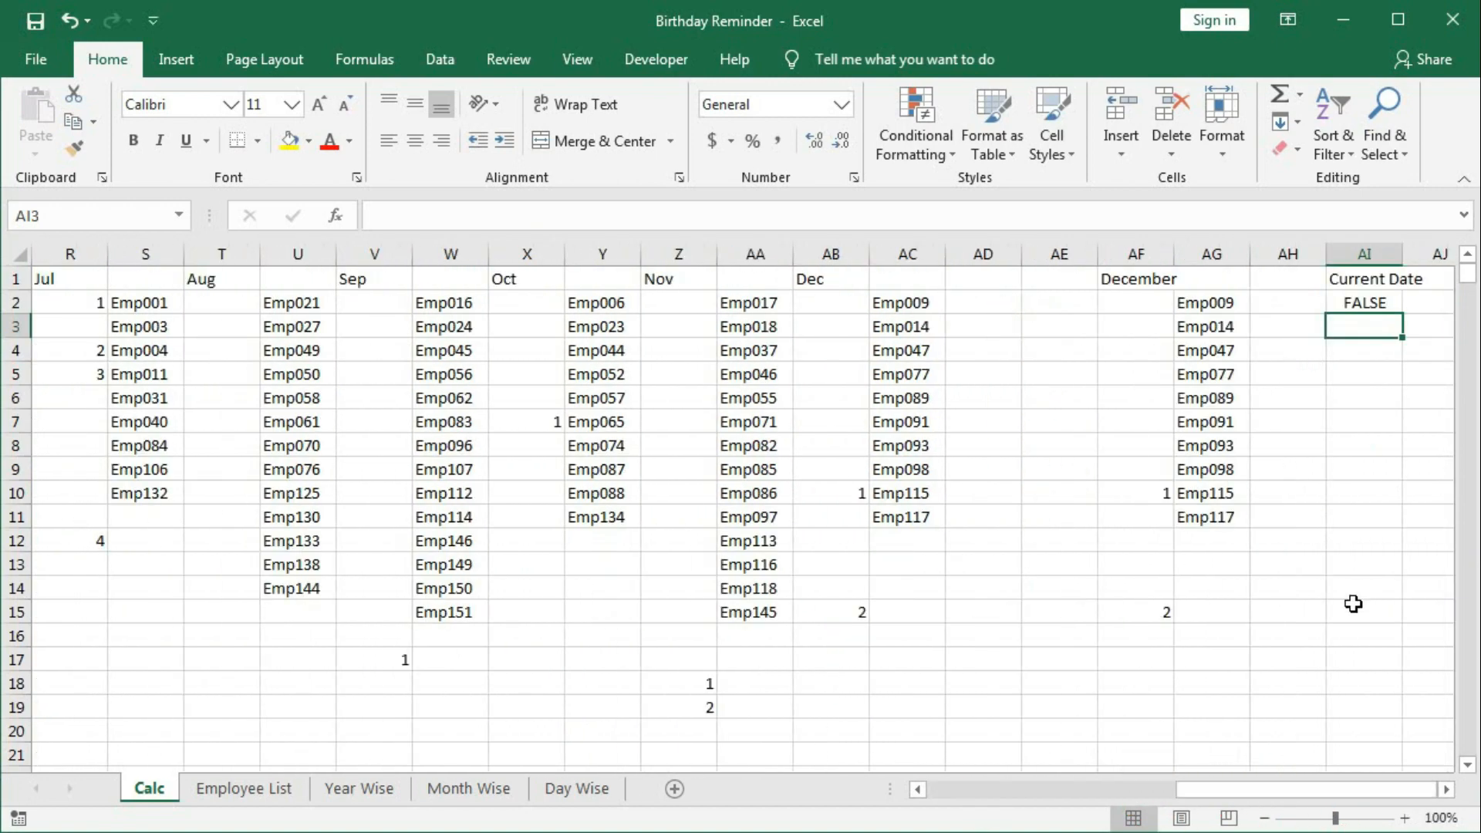
Step: Wrap the day comparison in cell AI2 of the Calc sheet in an AND function, ready for a second condition
{"action": "left_click", "coordinate": [1446, 790]}
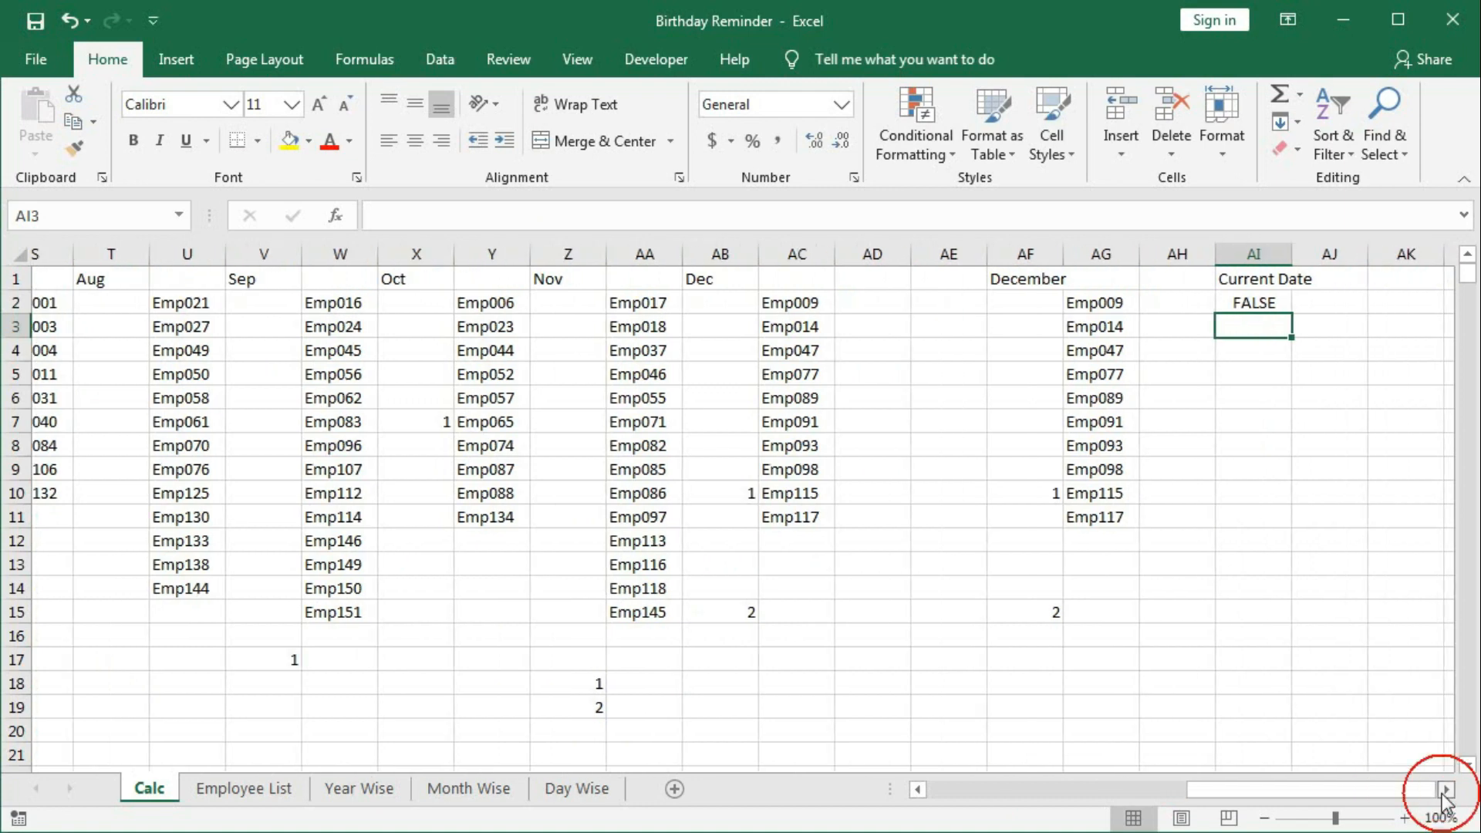
{"action": "left_click", "coordinate": [1445, 795]}
{"action": "double_click", "coordinate": [756, 303]}
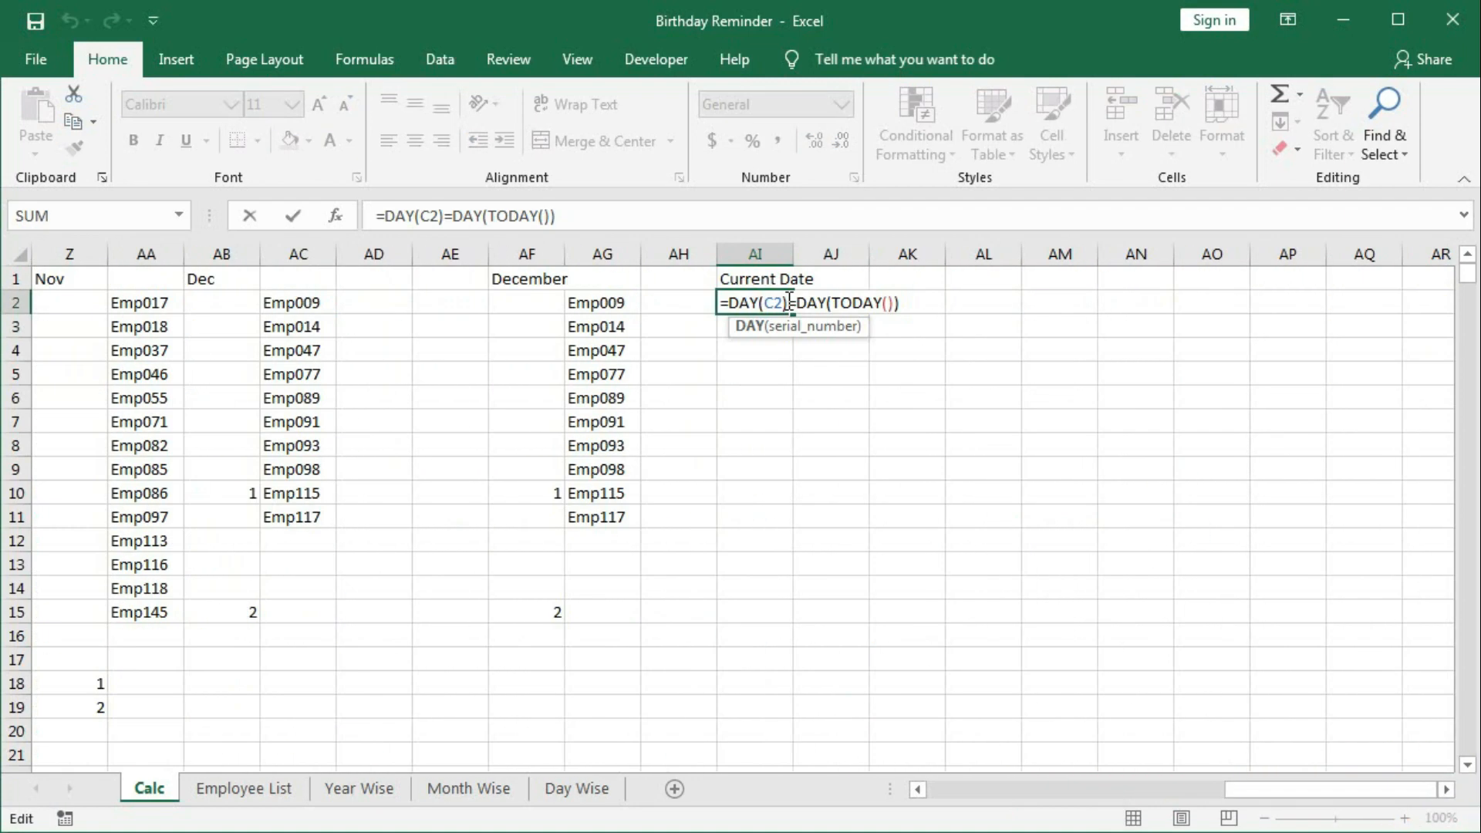
{"action": "left_click", "coordinate": [841, 325]}
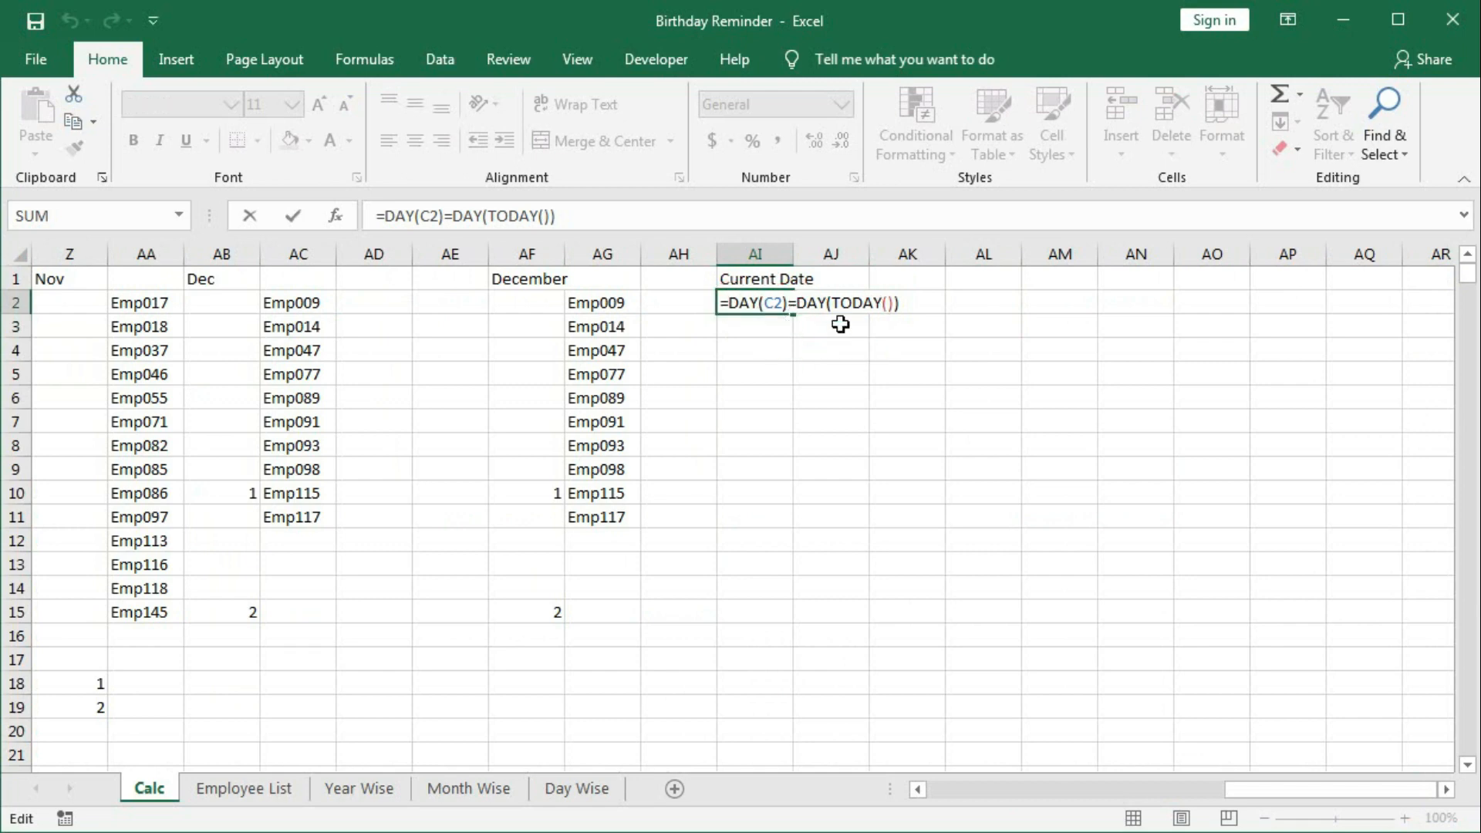
{"action": "type", "text": "and("}
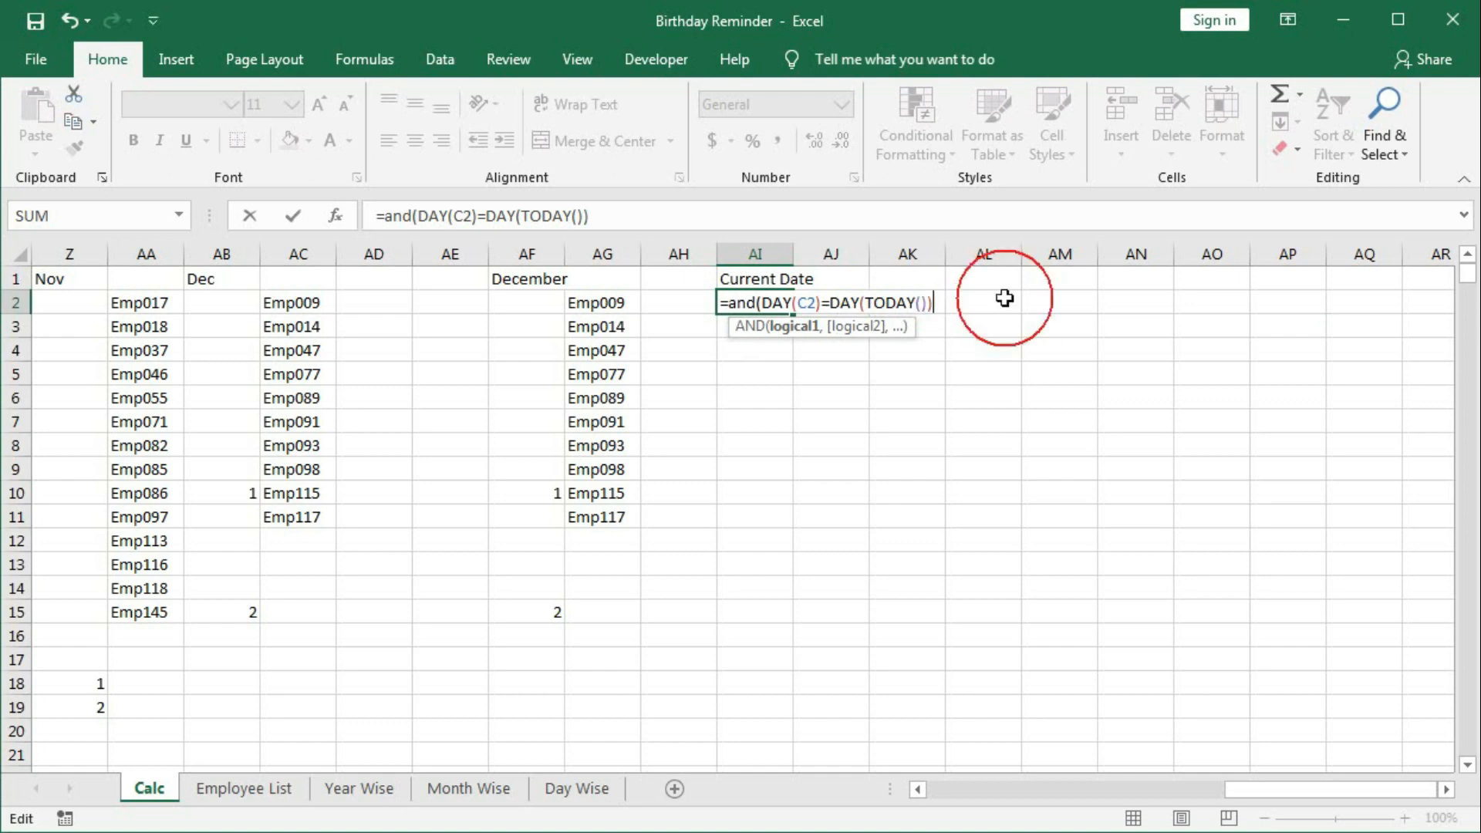
{"action": "type", "text": ","}
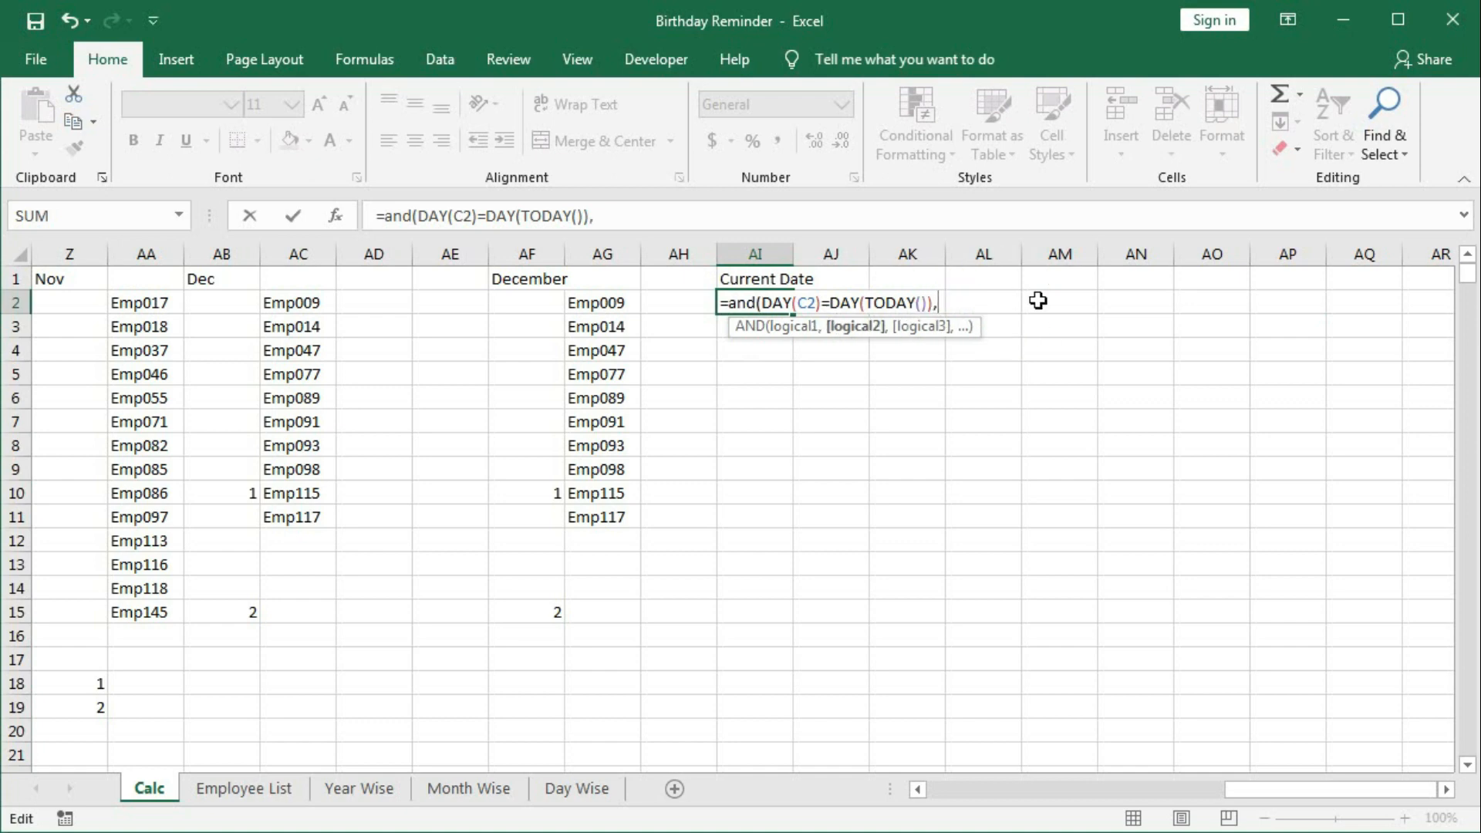
Step: Add MONTH(C2)=MONTH(TODAY()) as the second AND condition in AI2 and commit the formula with the missing closing parenthesis corrected
{"action": "type", "text": "mon"}
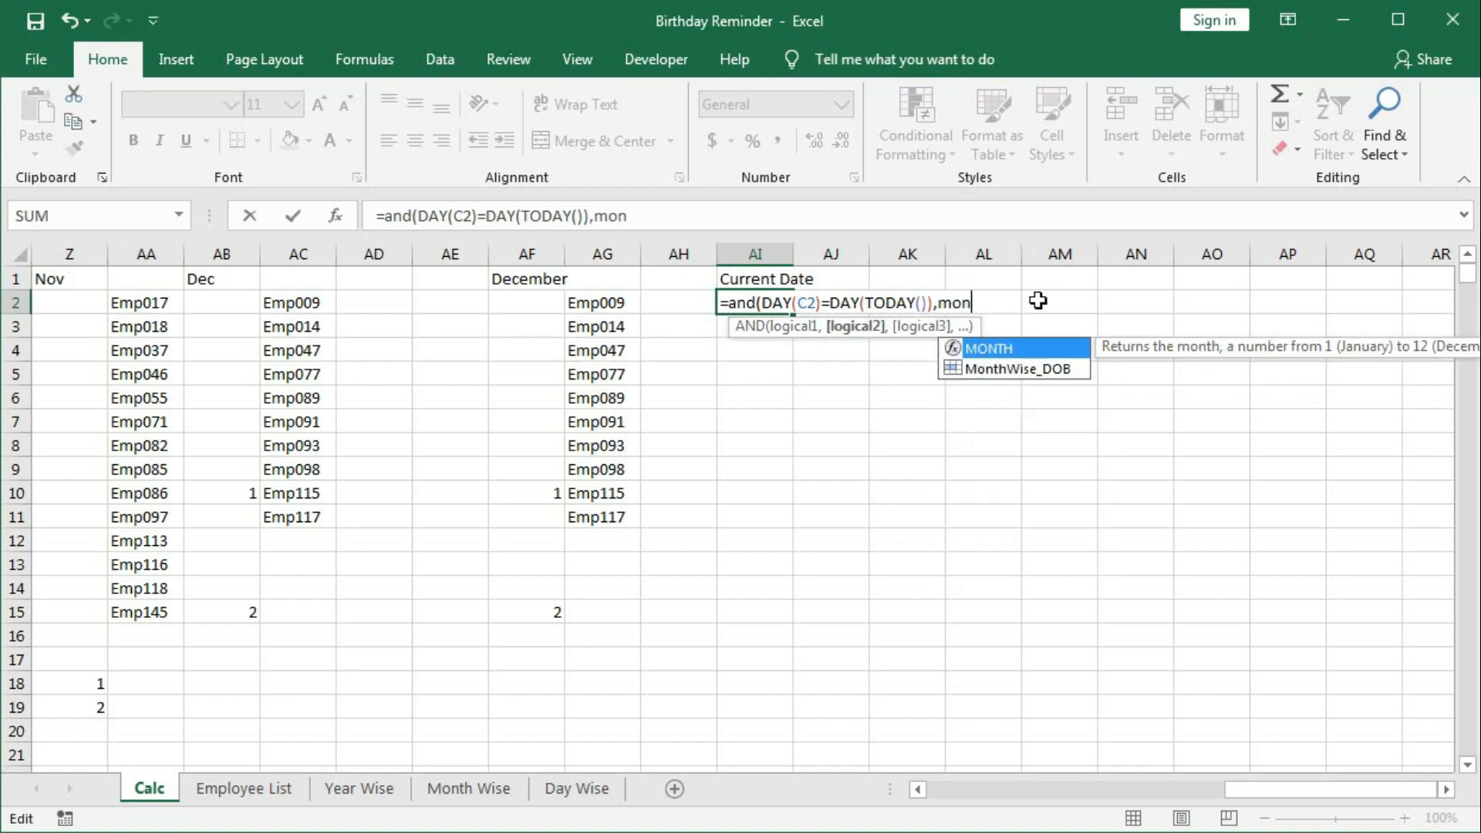
{"action": "type", "text": "t"}
{"action": "key", "text": "Tab"}
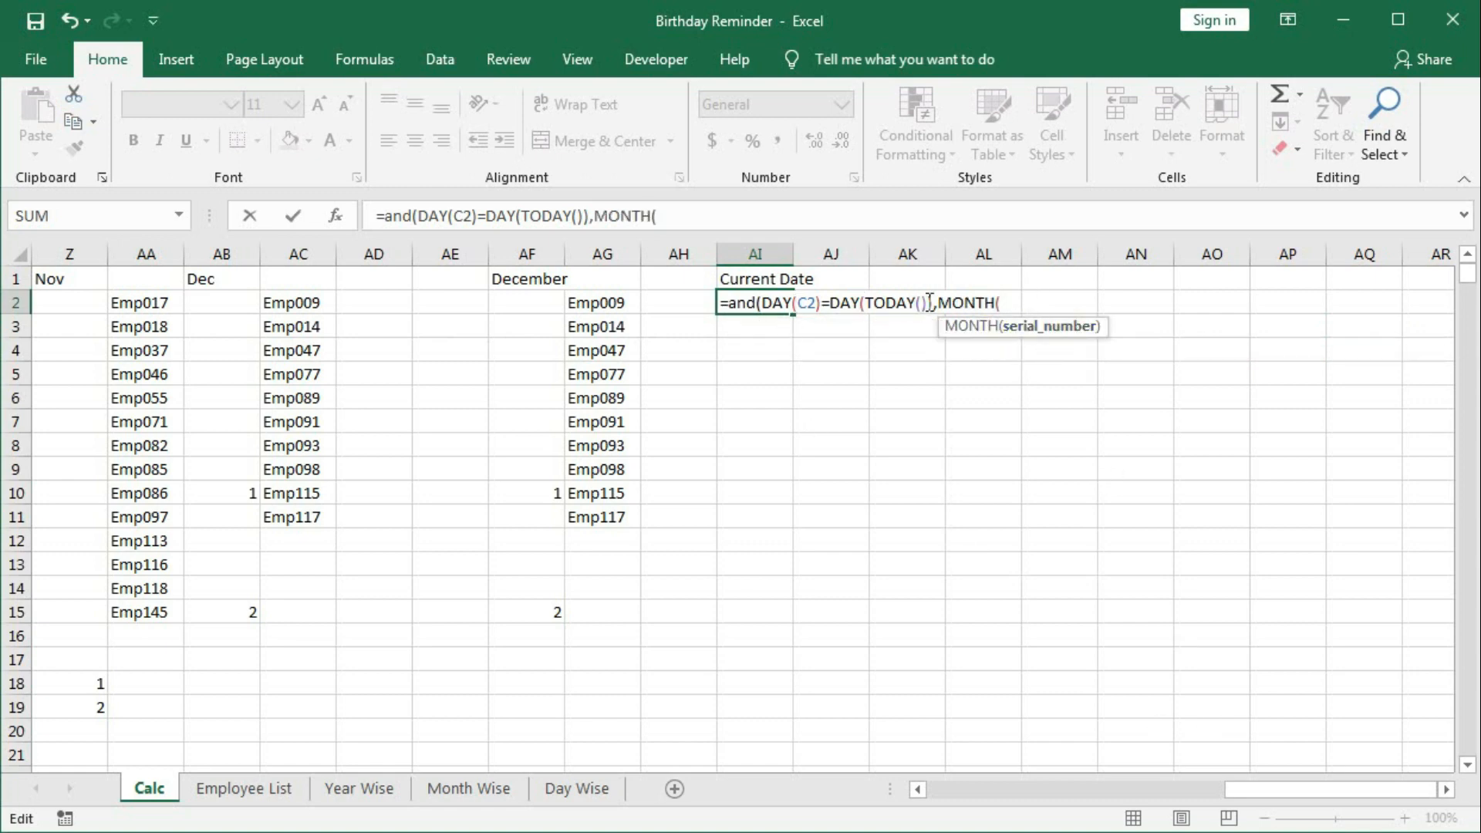
{"action": "type", "text": "c2)"}
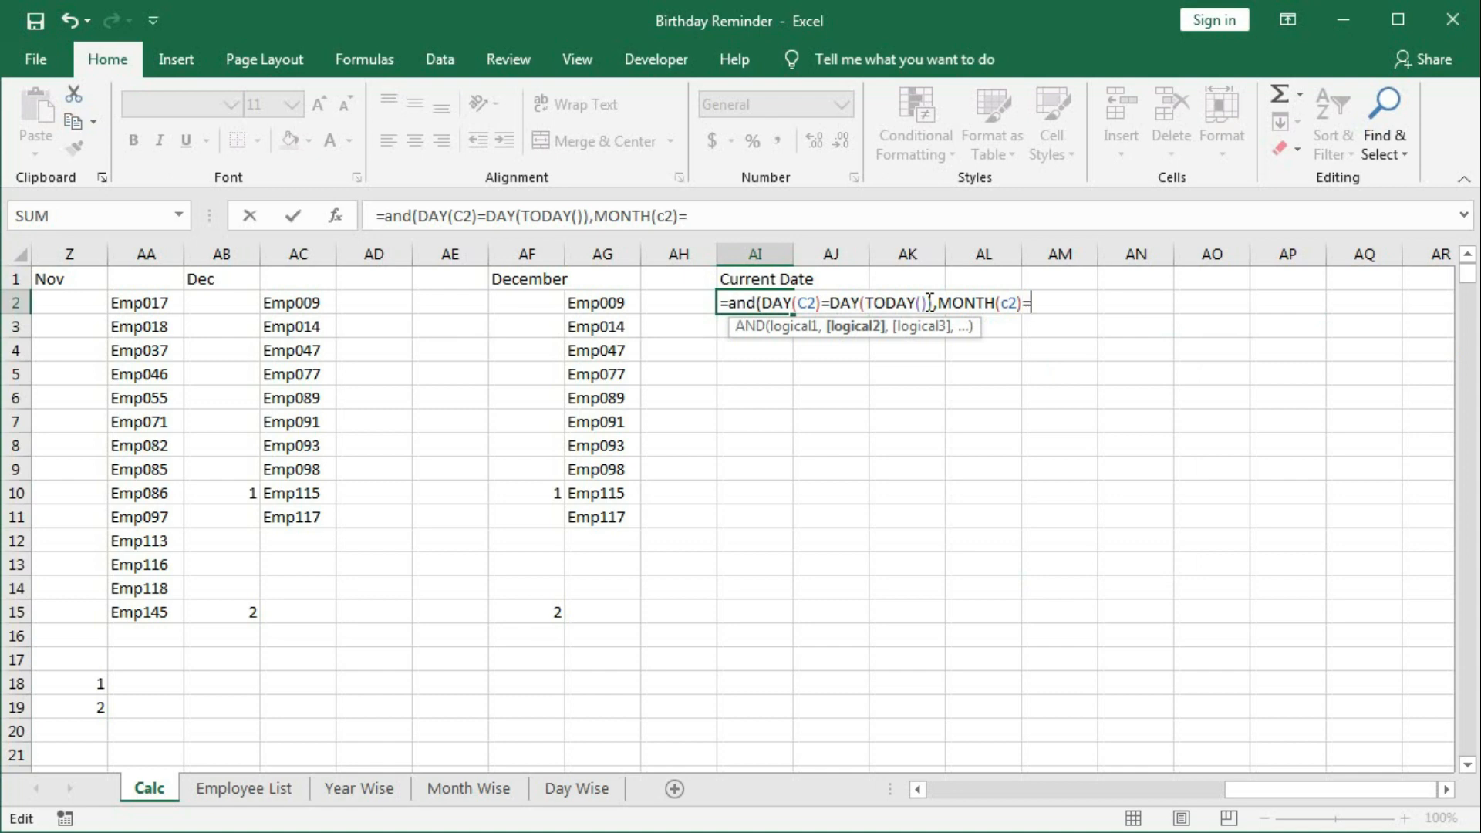
{"action": "type", "text": "=mont"}
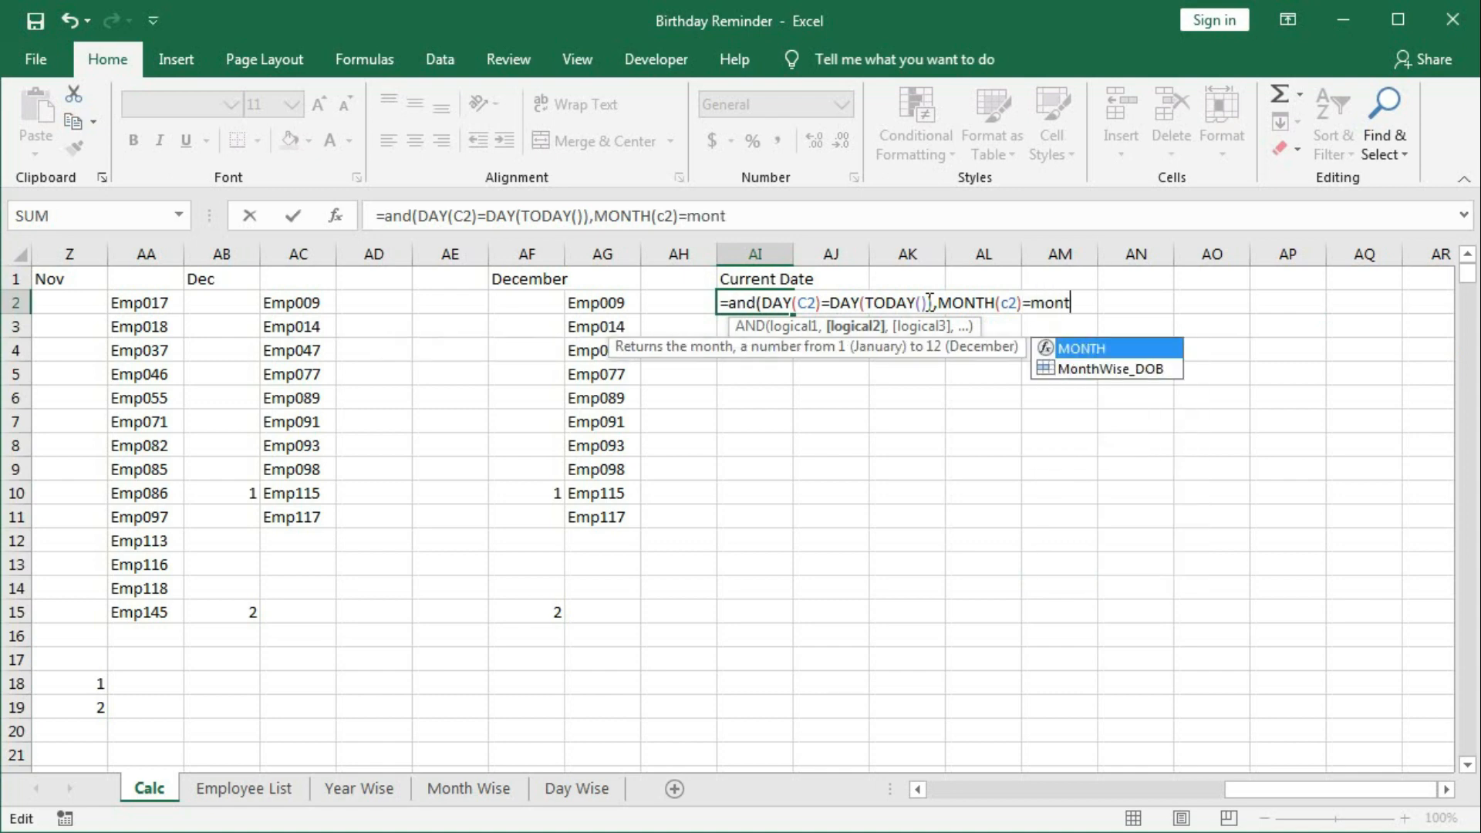
{"action": "key", "text": "Tab"}
{"action": "type", "text": "to"}
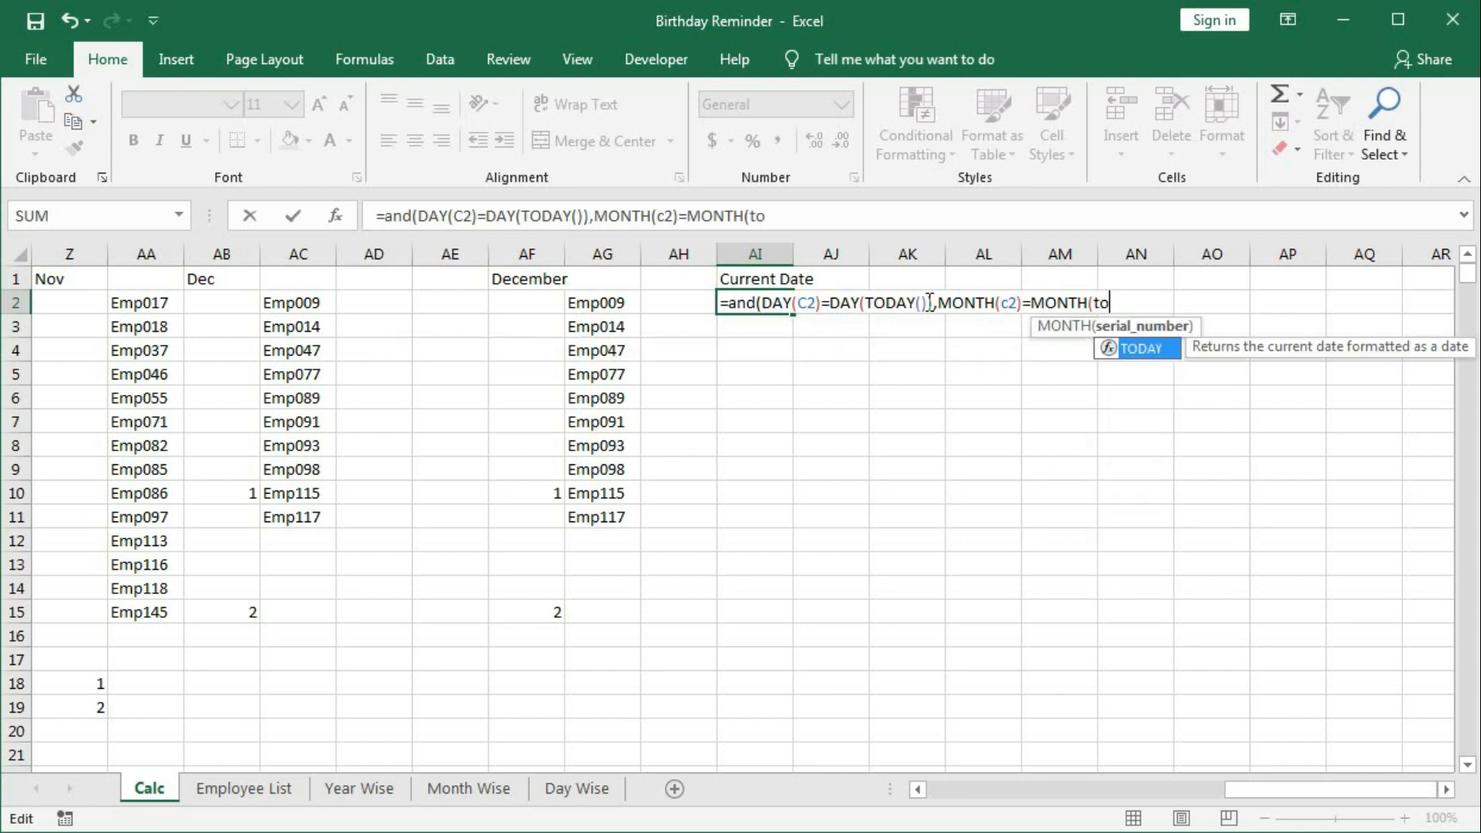
{"action": "type", "text": "da"}
{"action": "key", "text": "Tab"}
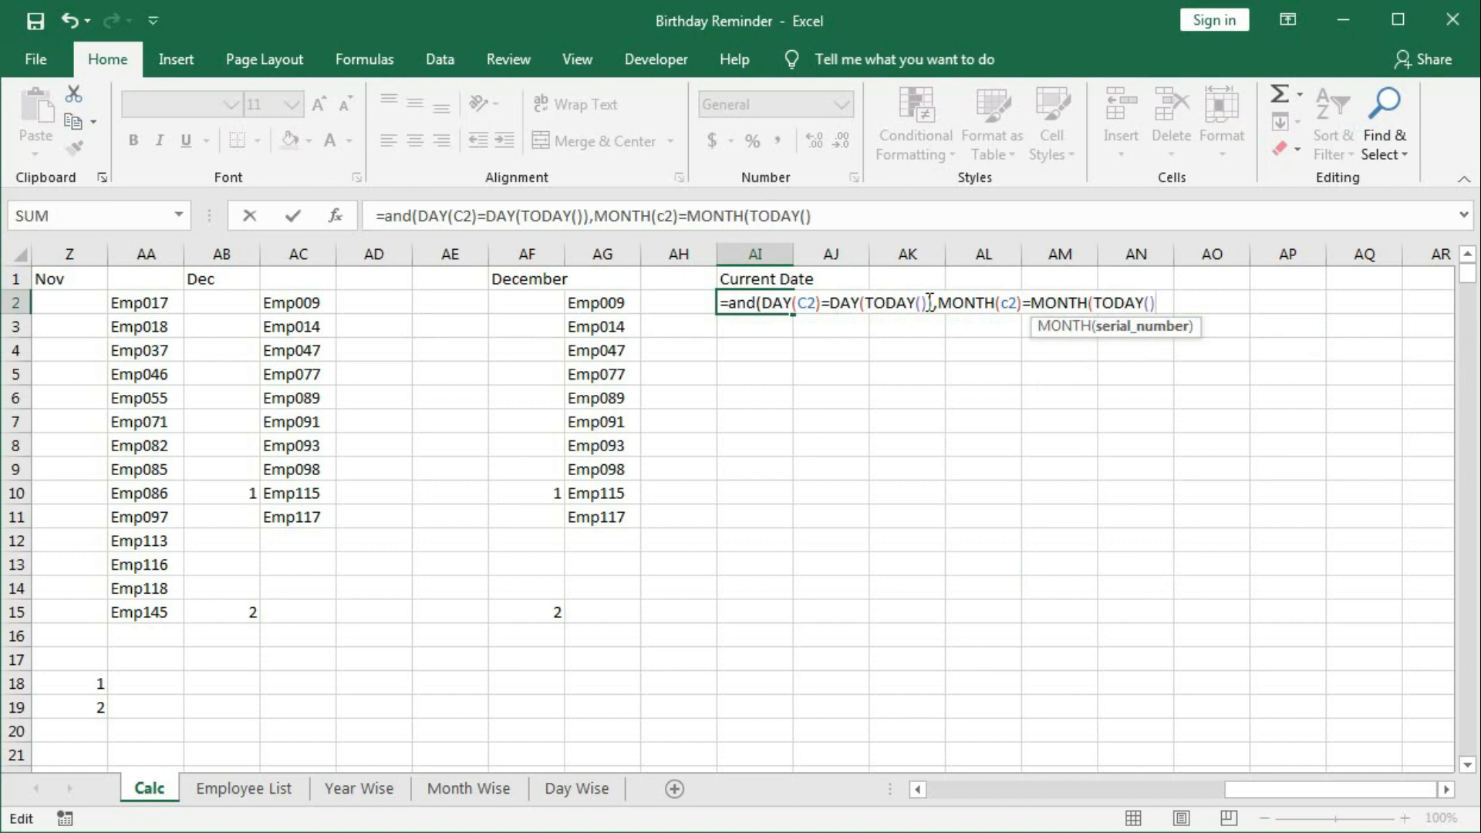
{"action": "key", "text": "Return"}
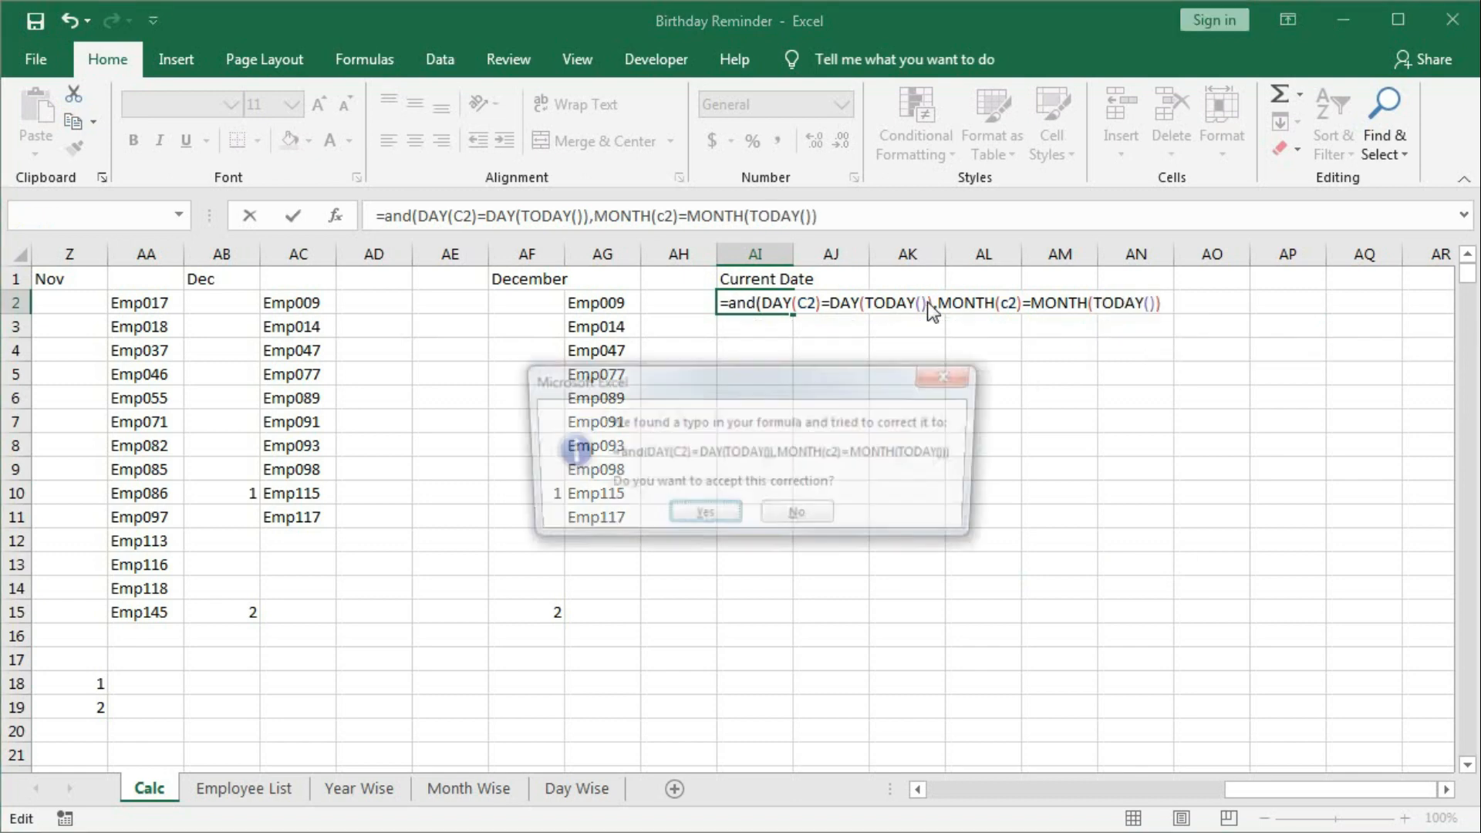
{"action": "key", "text": "Return"}
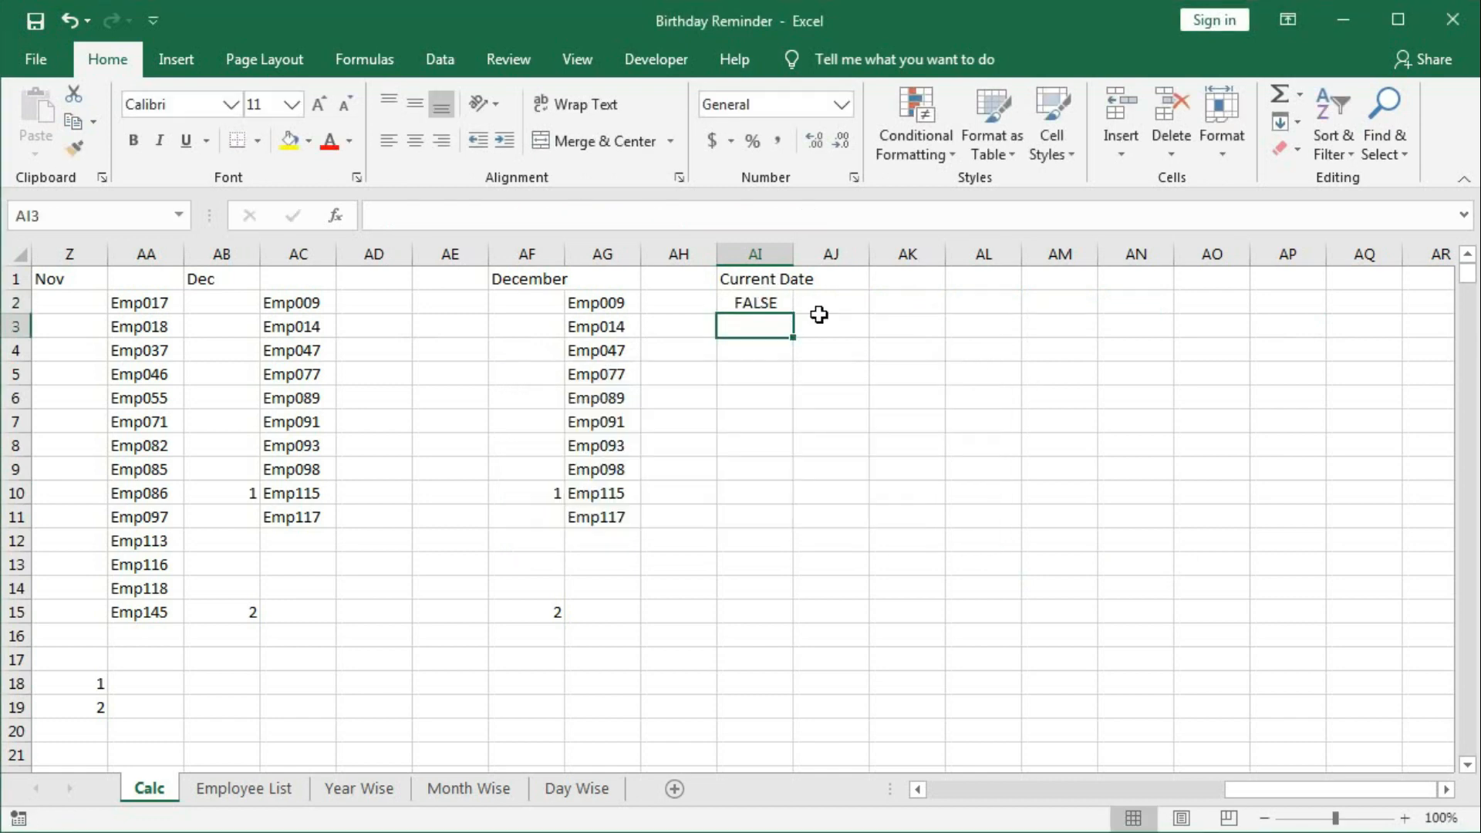
Step: Fill the AI2 formula down to AI20 and compare the result in row 10 with that employee's DOB
{"action": "left_click", "coordinate": [774, 304]}
{"action": "left_click_drag", "start_coordinate": [795, 317], "coordinate": [784, 744]}
{"action": "left_click", "coordinate": [756, 494]}
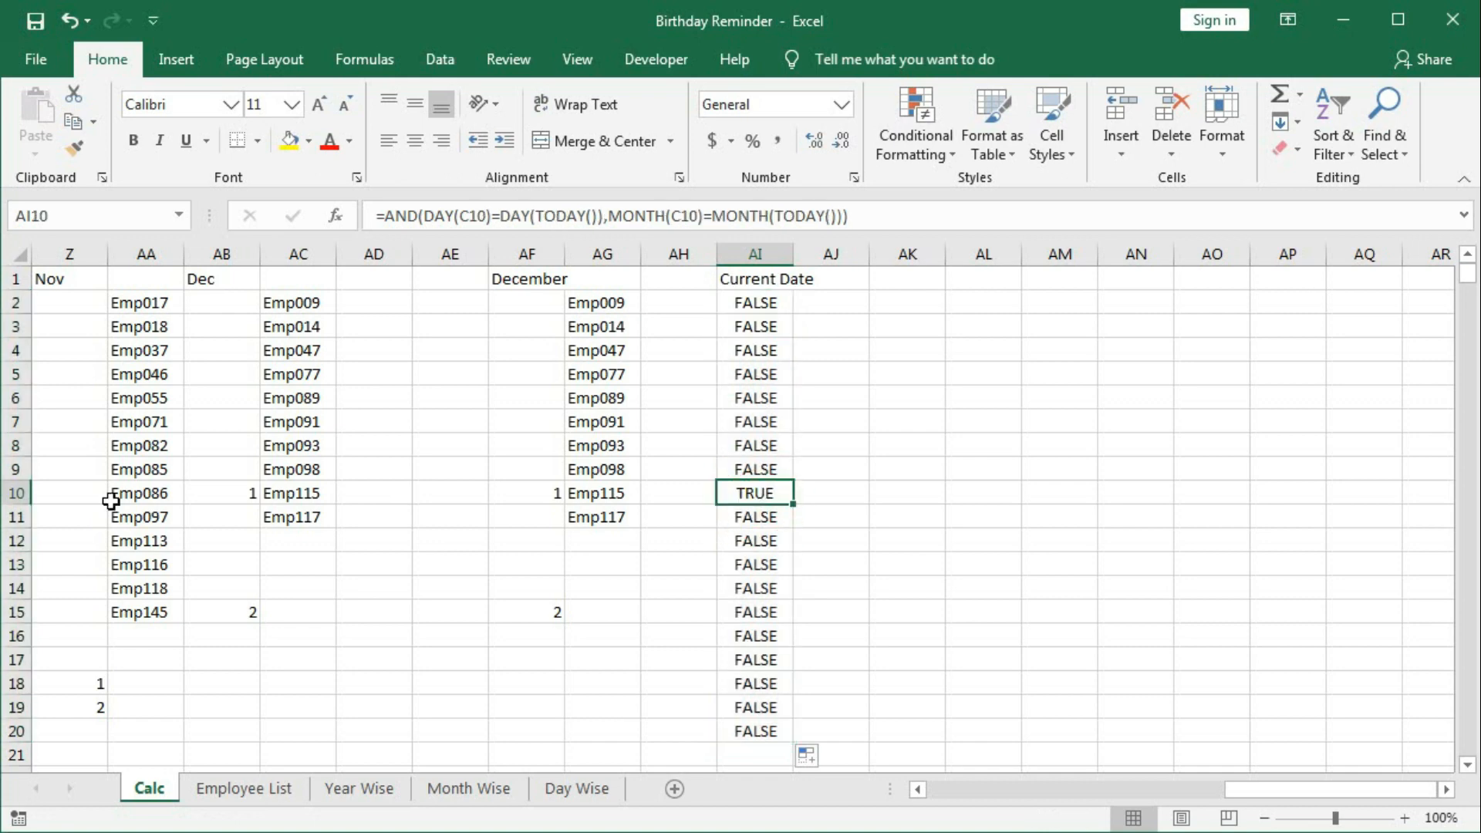
{"action": "left_click_drag", "start_coordinate": [1250, 788], "coordinate": [886, 803]}
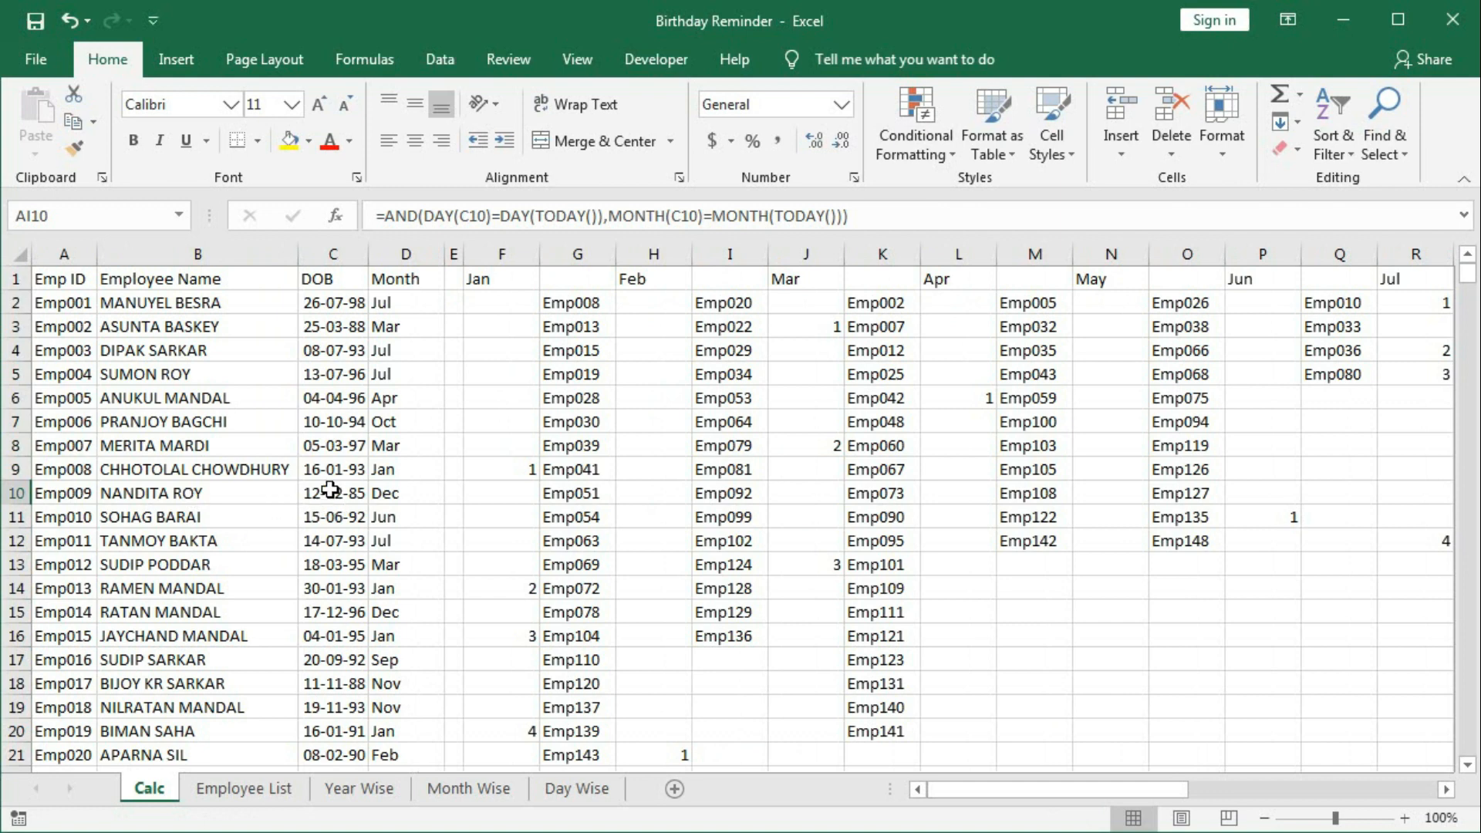
{"action": "left_click_drag", "start_coordinate": [960, 794], "coordinate": [1367, 801]}
{"action": "left_click", "coordinate": [1446, 790]}
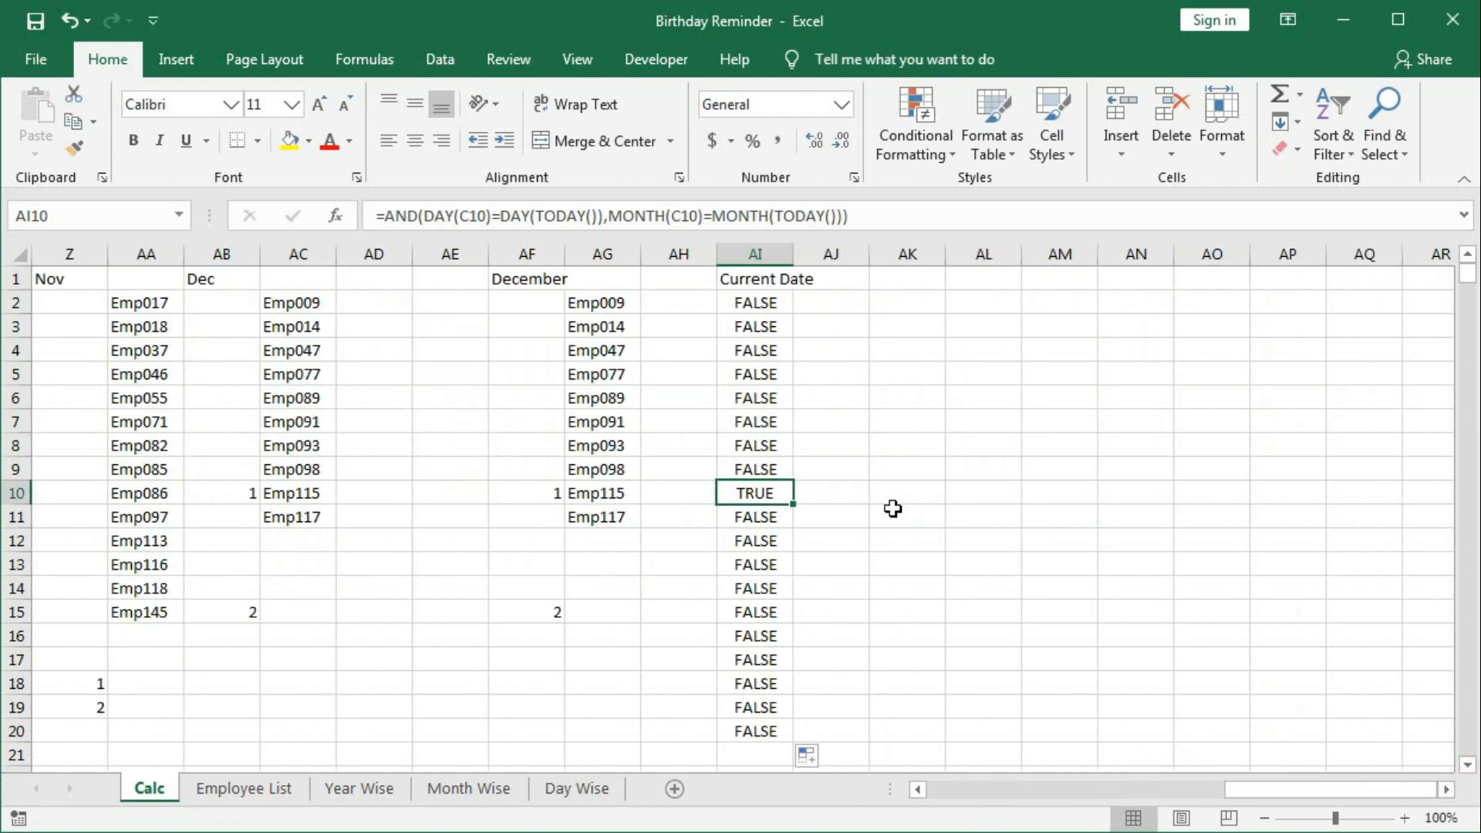
Step: Extend the current-date formula from AI20 down to AI501
{"action": "left_click", "coordinate": [757, 732]}
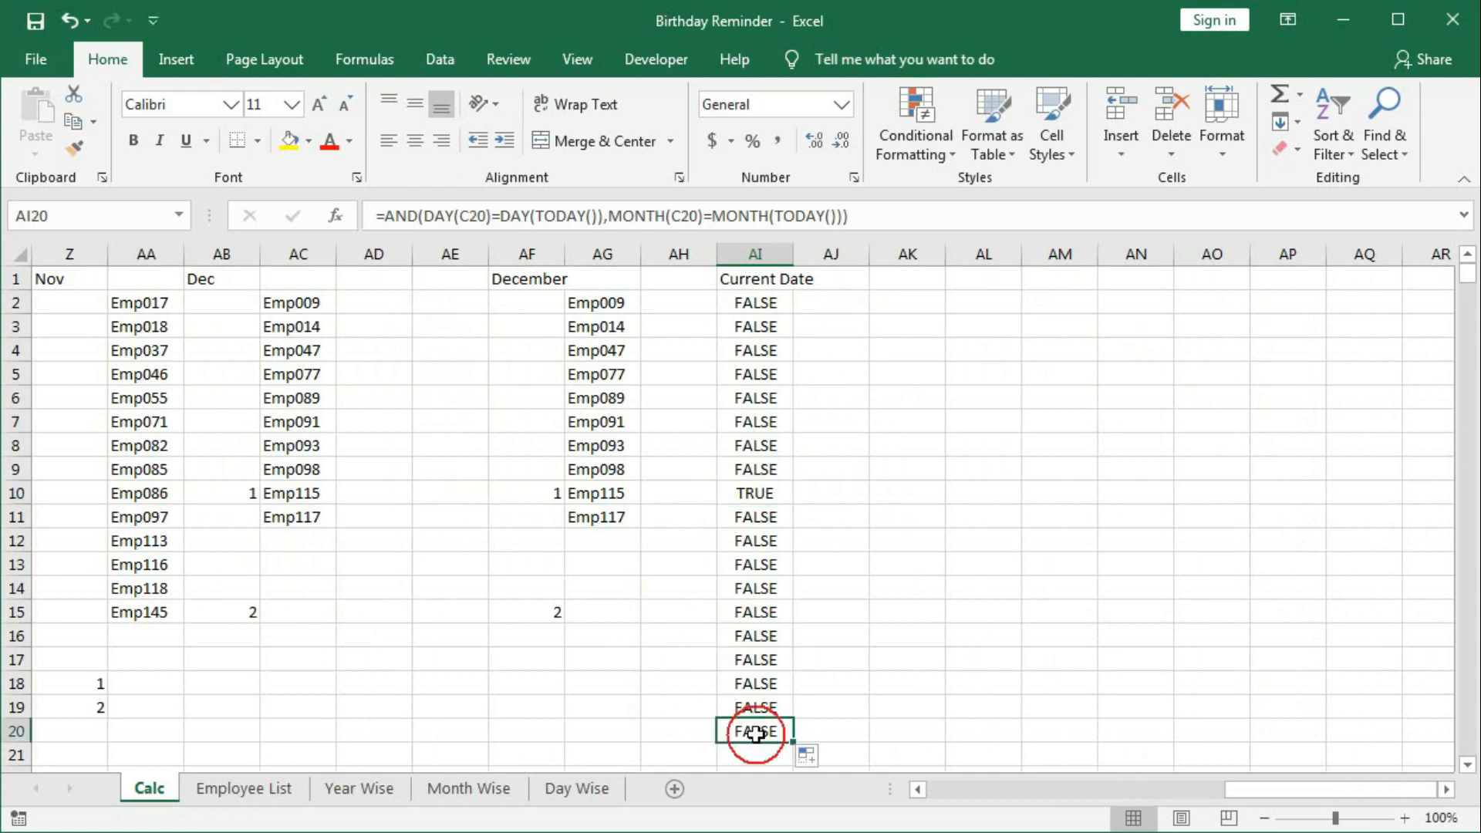
{"action": "mouse_move", "coordinate": [793, 743]}
{"action": "left_mouse_down"}
{"action": "mouse_move", "coordinate": [771, 760]}
{"action": "mouse_move", "coordinate": [767, 519]}
{"action": "mouse_move", "coordinate": [767, 755]}
{"action": "left_mouse_up"}
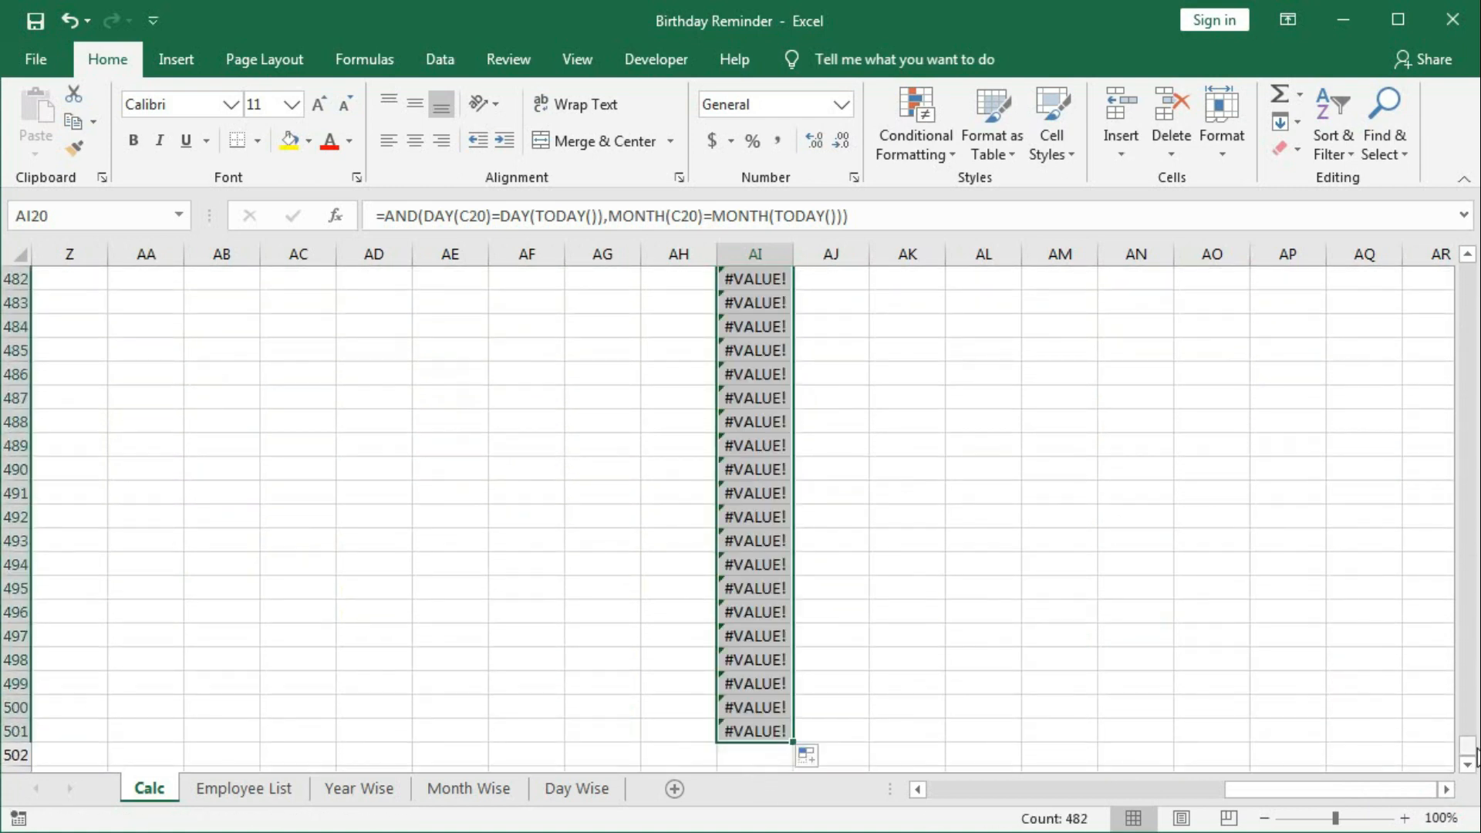
{"action": "left_click_drag", "start_coordinate": [1468, 746], "coordinate": [1477, 706]}
{"action": "left_click_drag", "start_coordinate": [1475, 436], "coordinate": [1466, 280]}
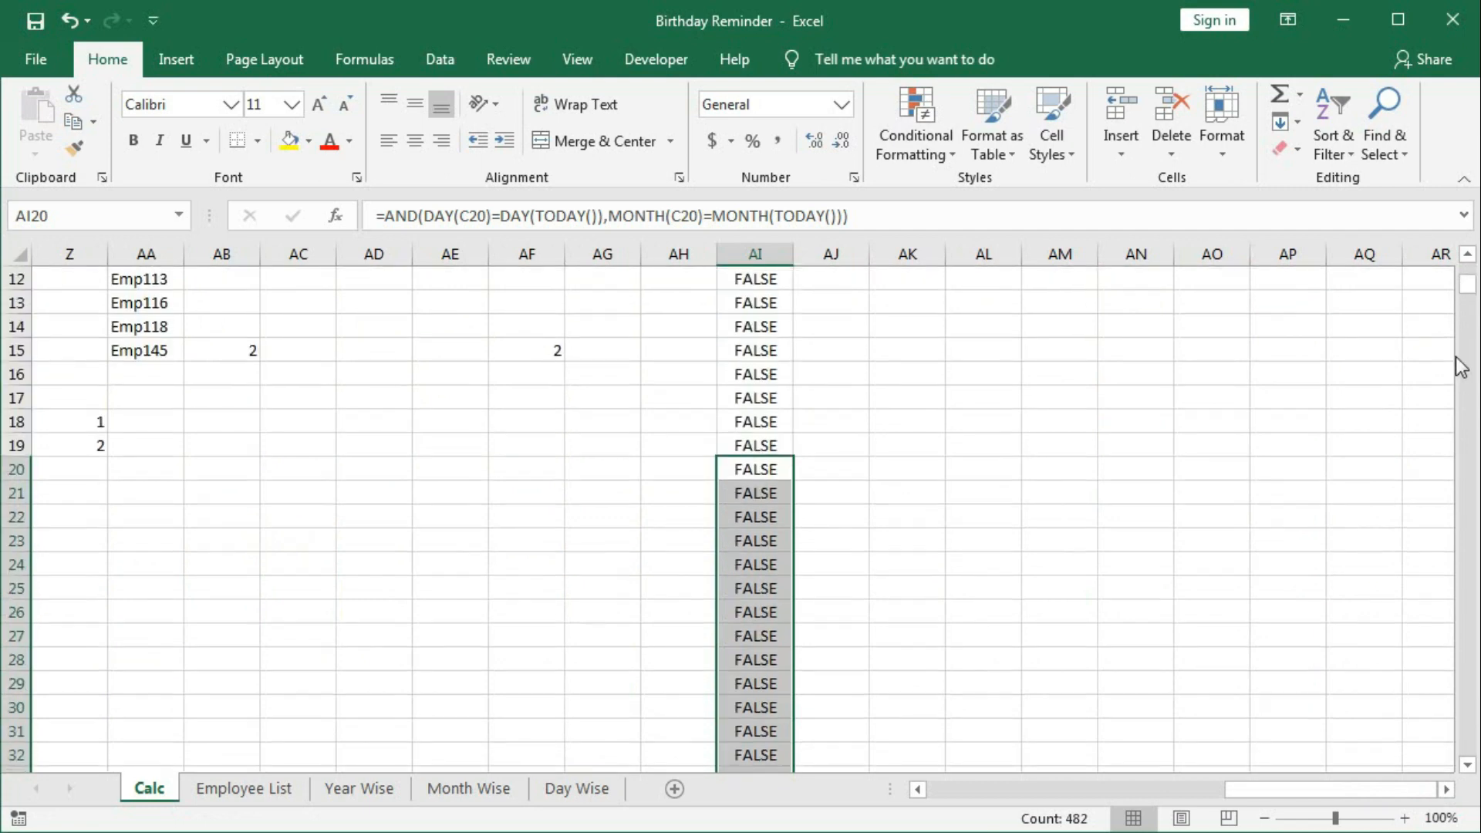
Step: Wrap the AI2 formula in IFERROR with an empty string "" as the error value
{"action": "double_click", "coordinate": [729, 302]}
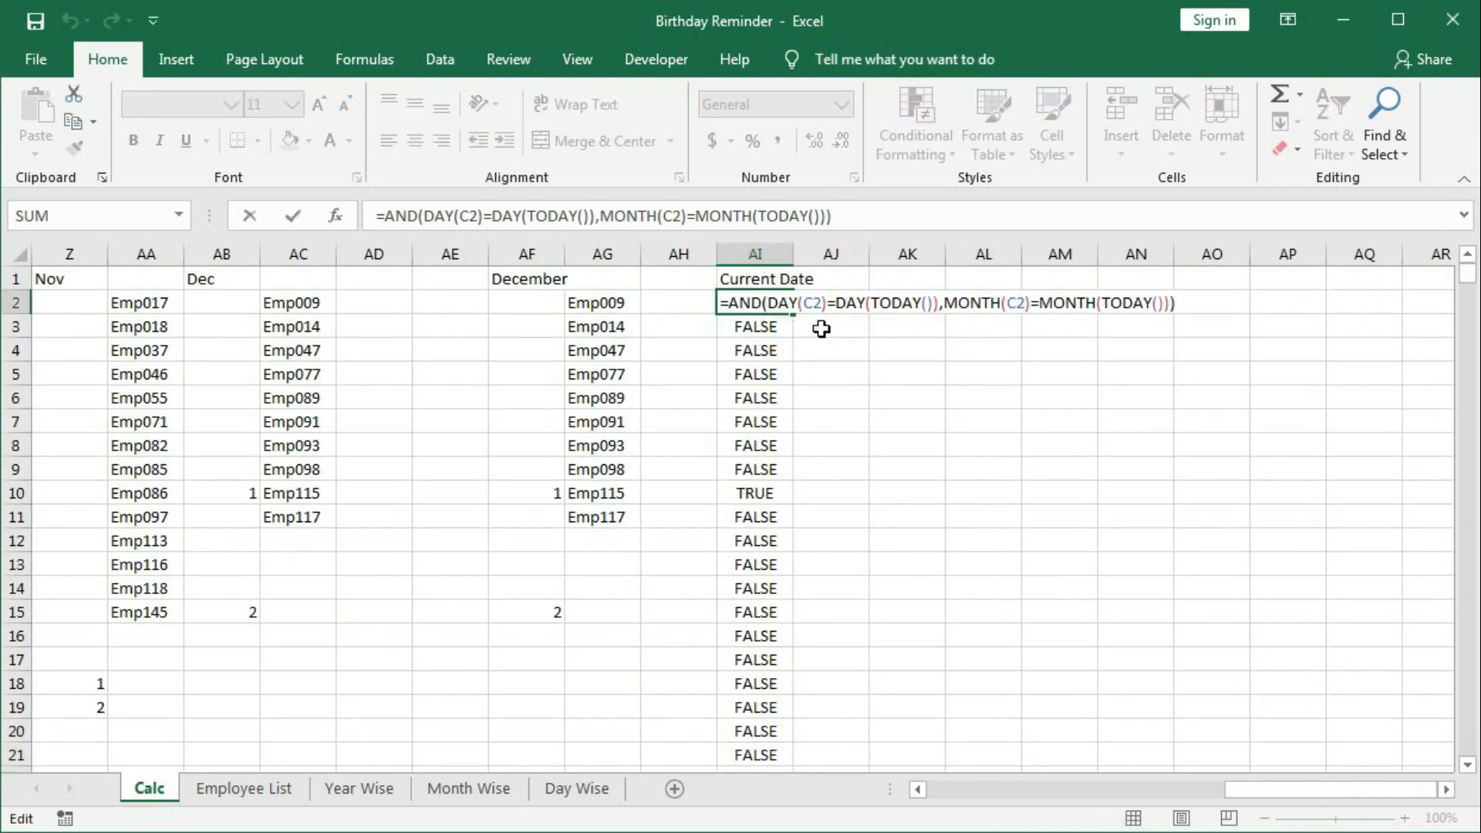
{"action": "type", "text": "ifer"}
{"action": "key", "text": "Tab"}
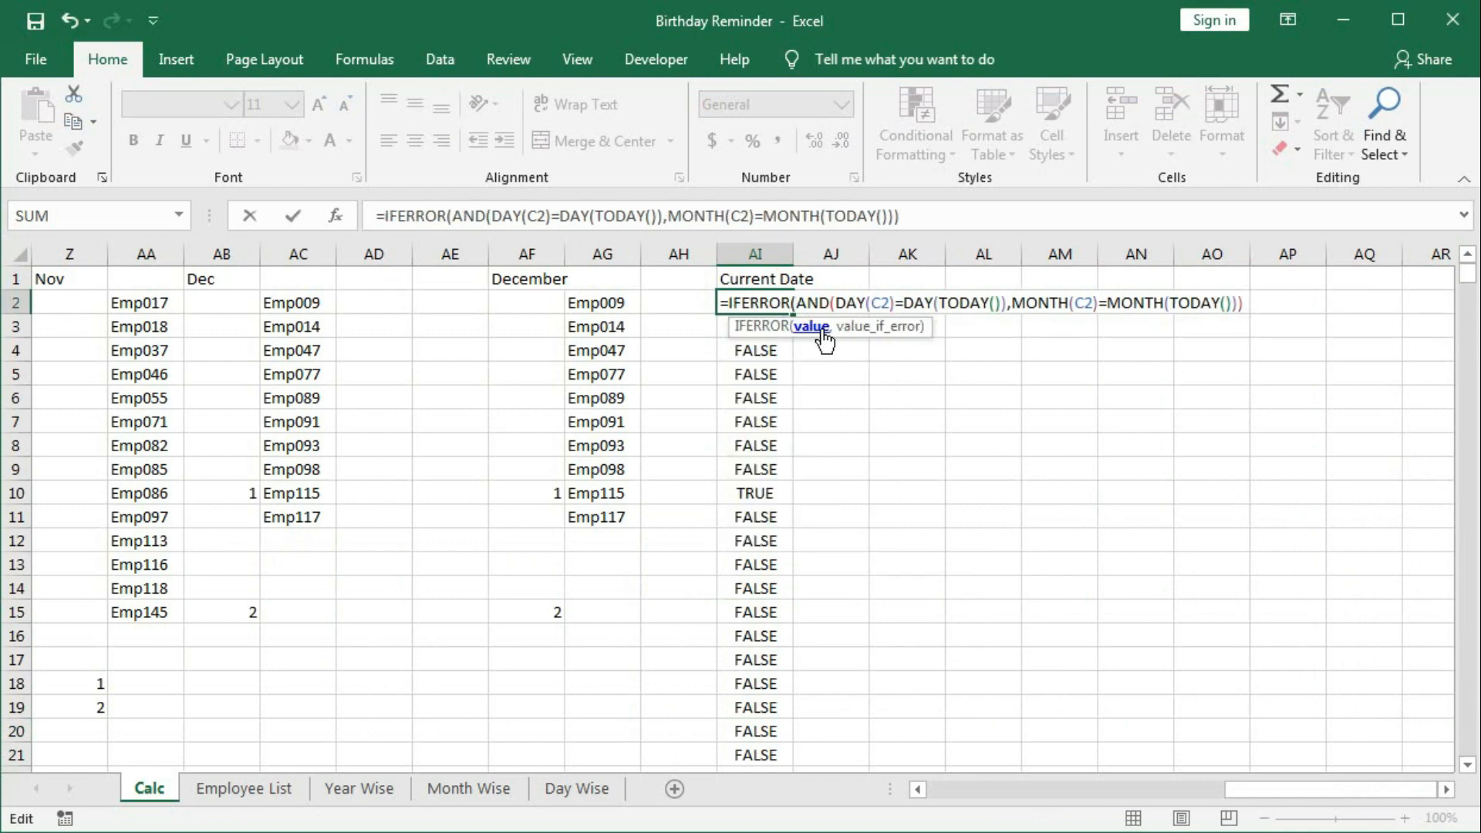
{"action": "type", "text": ",\"\")"}
{"action": "key", "text": "Return"}
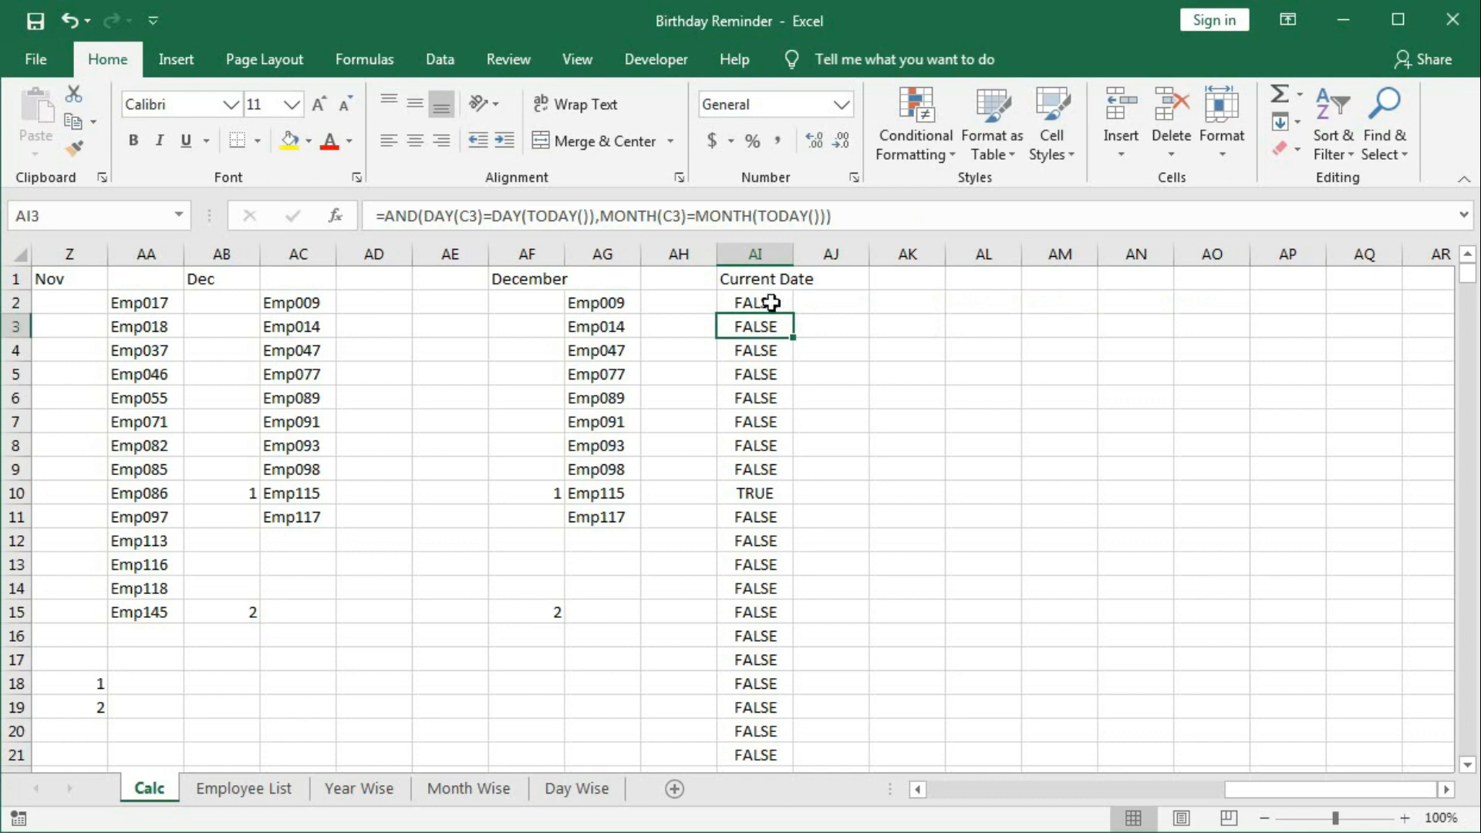
Step: Fill the IFERROR formula from AI2 down the Current Date column to AI501
{"action": "left_click", "coordinate": [772, 303]}
{"action": "left_click", "coordinate": [799, 322]}
{"action": "left_click", "coordinate": [784, 303]}
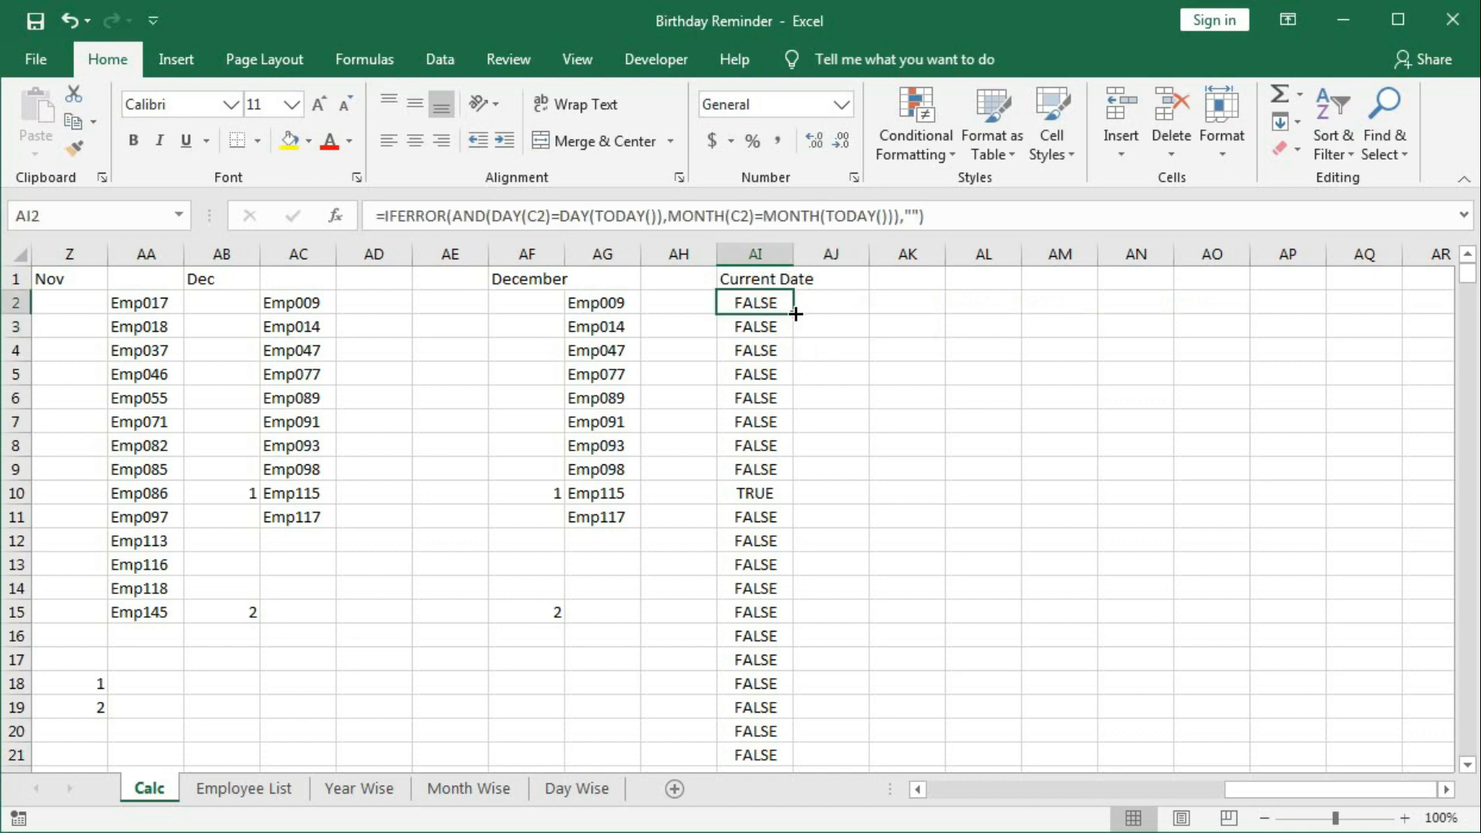
{"action": "double_click", "coordinate": [795, 314]}
{"action": "mouse_move", "coordinate": [1474, 286]}
{"action": "left_mouse_down"}
{"action": "mouse_move", "coordinate": [1469, 371]}
{"action": "mouse_move", "coordinate": [1469, 270]}
{"action": "left_mouse_up"}
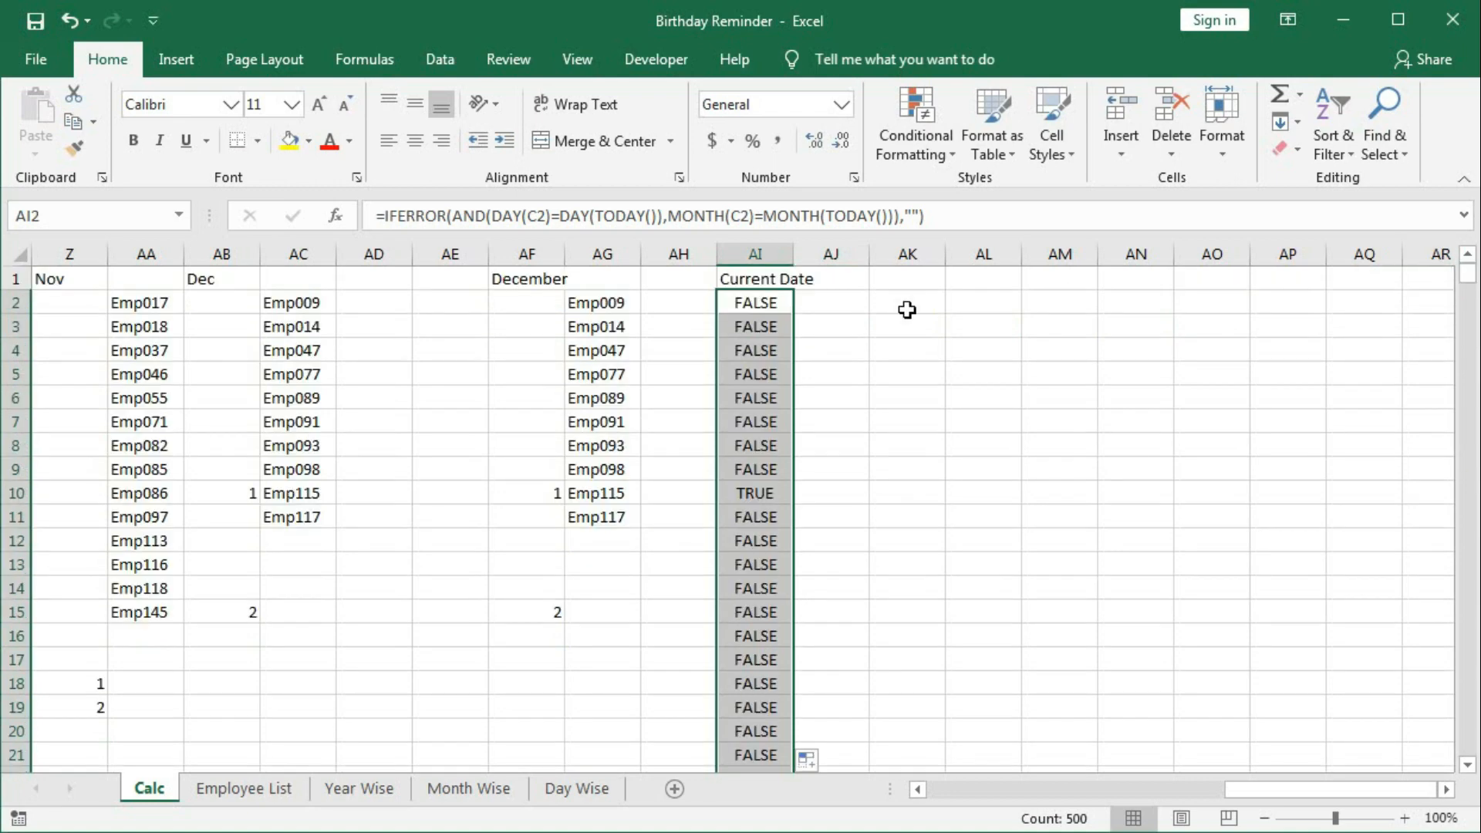
{"action": "left_click", "coordinate": [832, 327]}
{"action": "left_click", "coordinate": [838, 305]}
{"action": "left_click", "coordinate": [751, 497]}
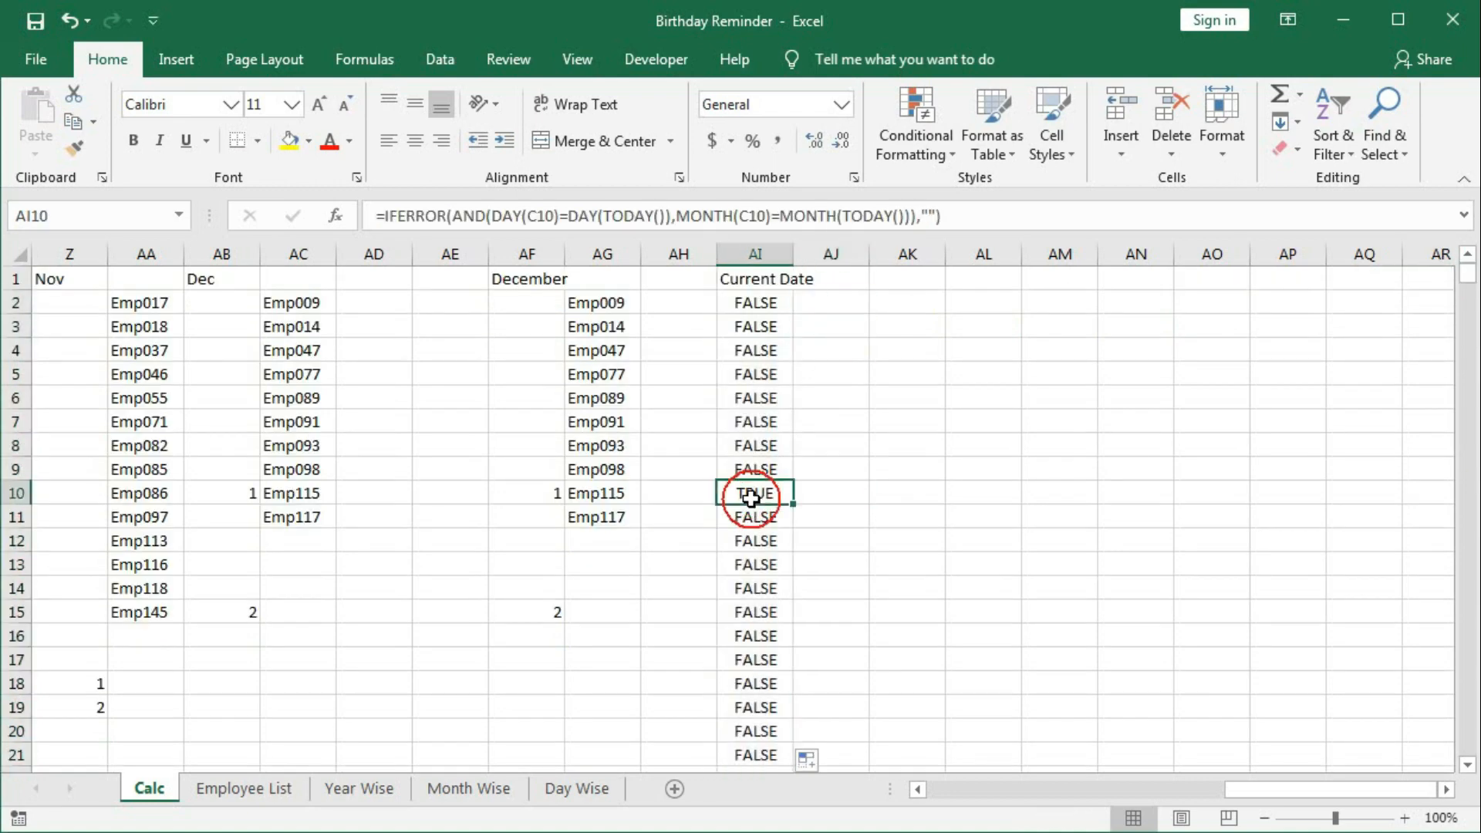
Step: Enter the formula =COUNTIF($AI$2:AI2,TRUE) in cell AJ2 to keep a running count of matching birthdays
{"action": "left_click", "coordinate": [835, 310]}
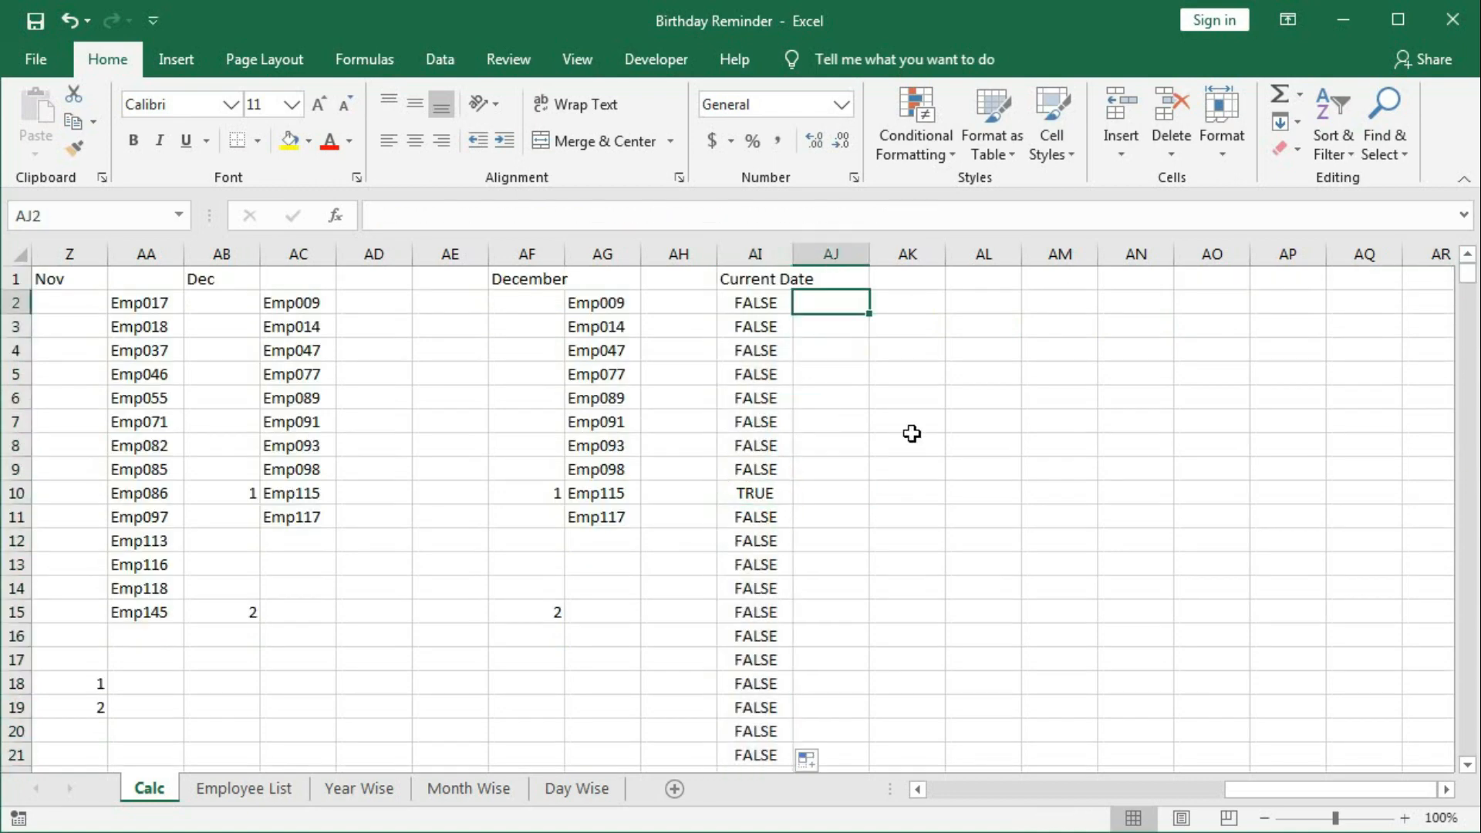
{"action": "type", "text": "="}
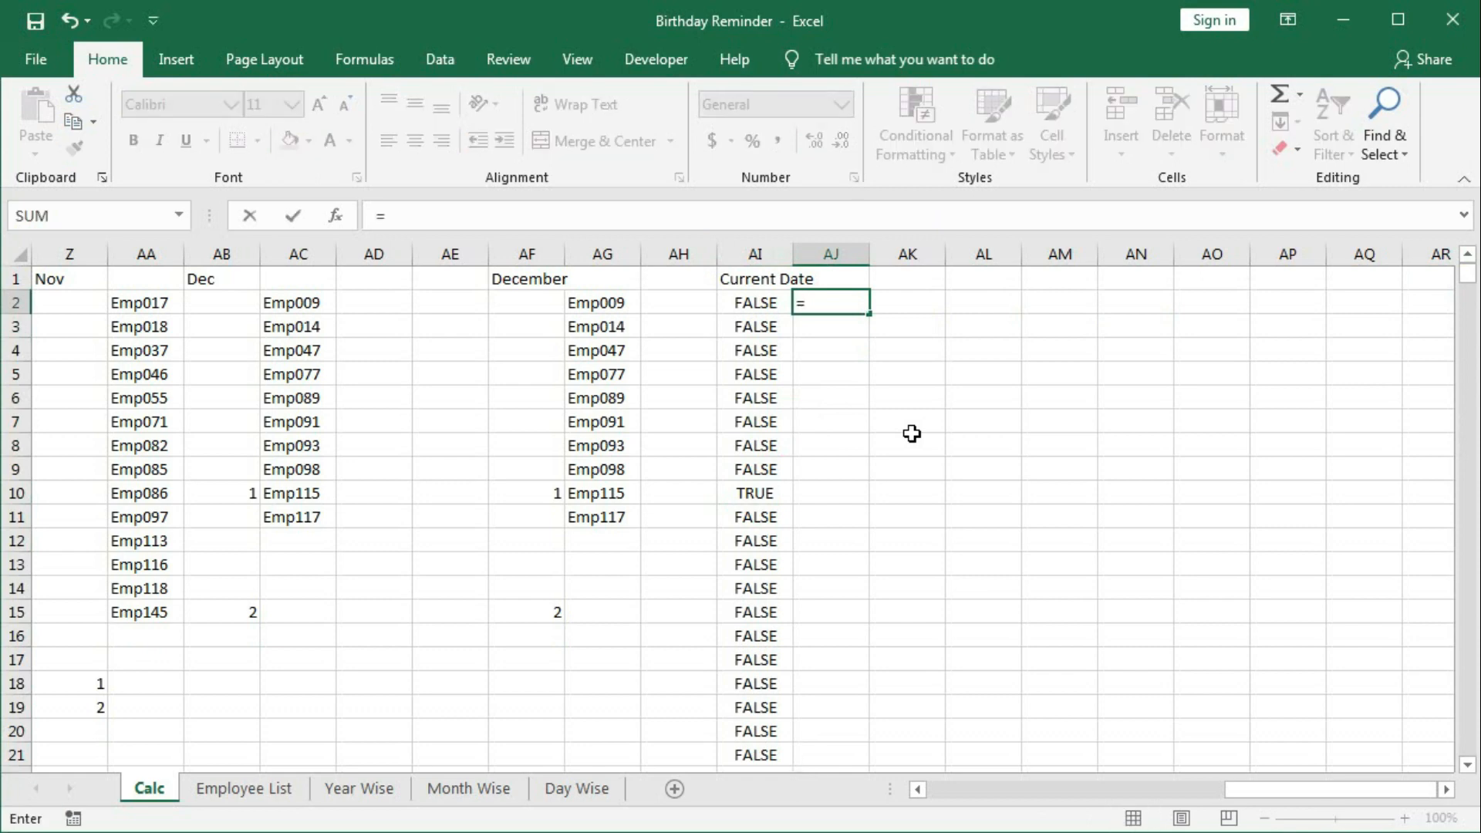
{"action": "type", "text": "counti"}
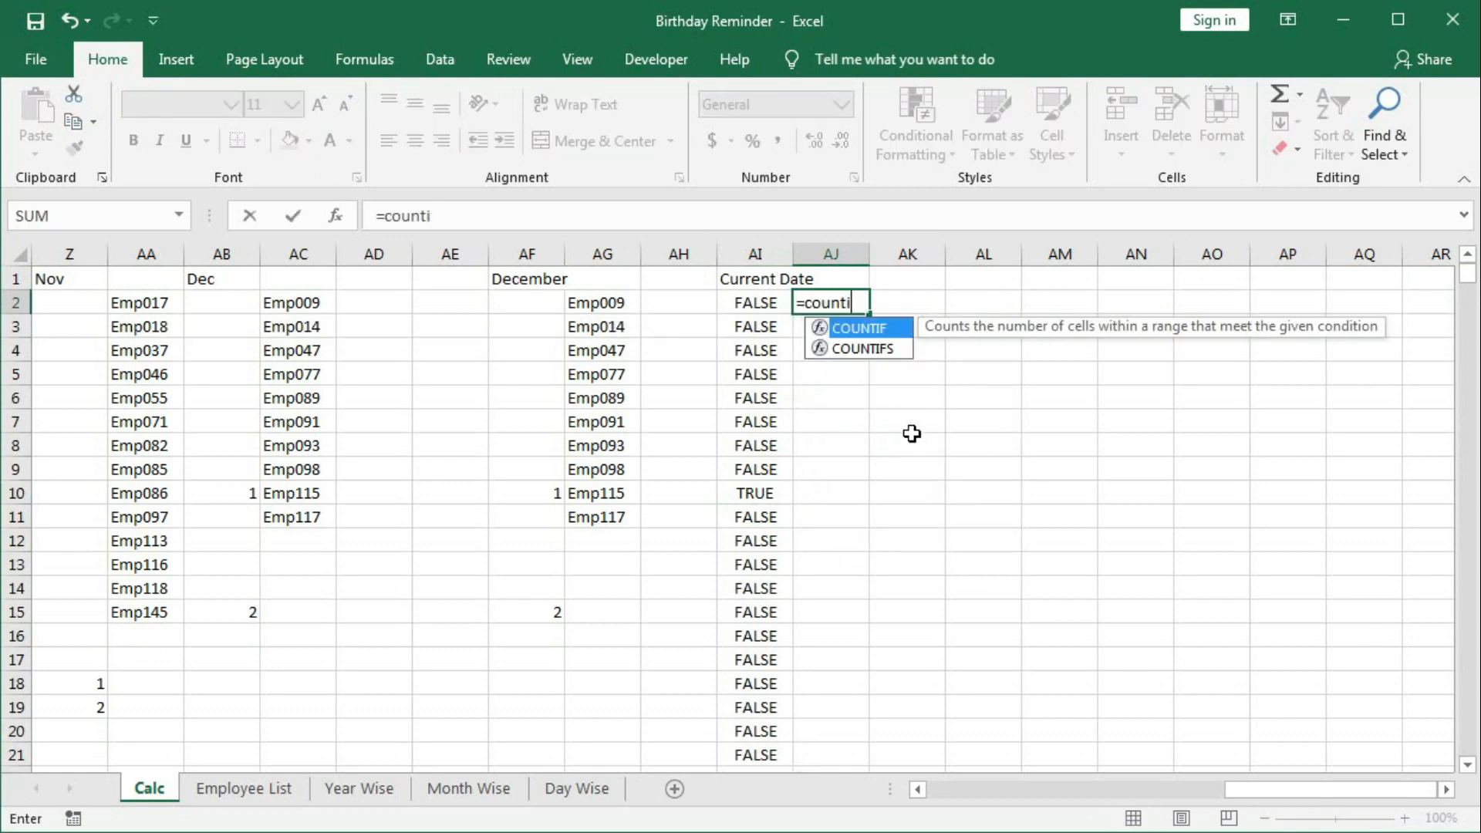
{"action": "type", "text": "f"}
{"action": "key", "text": "Tab"}
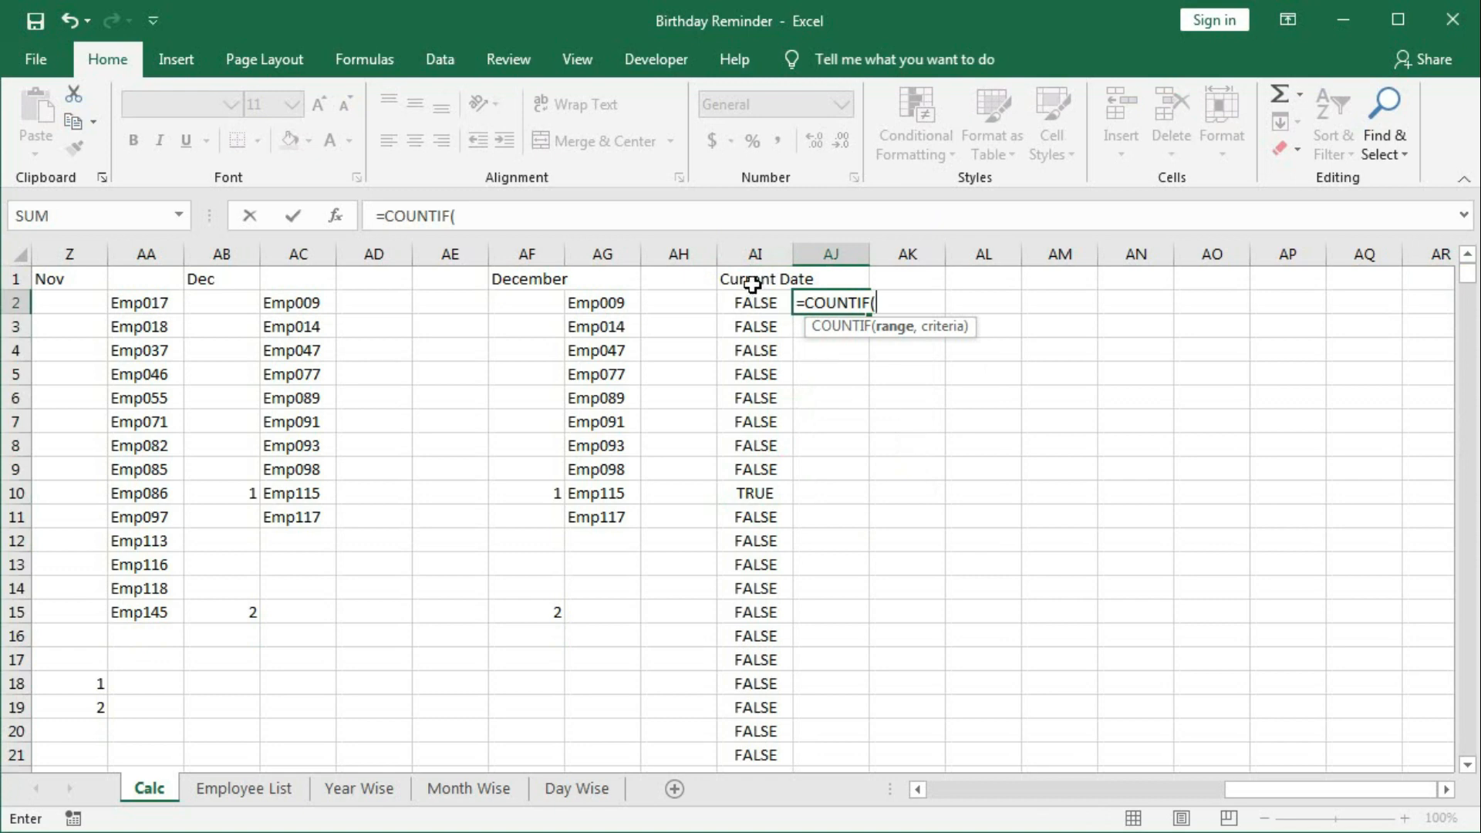
{"action": "left_click_drag", "start_coordinate": [752, 280], "coordinate": [748, 301]}
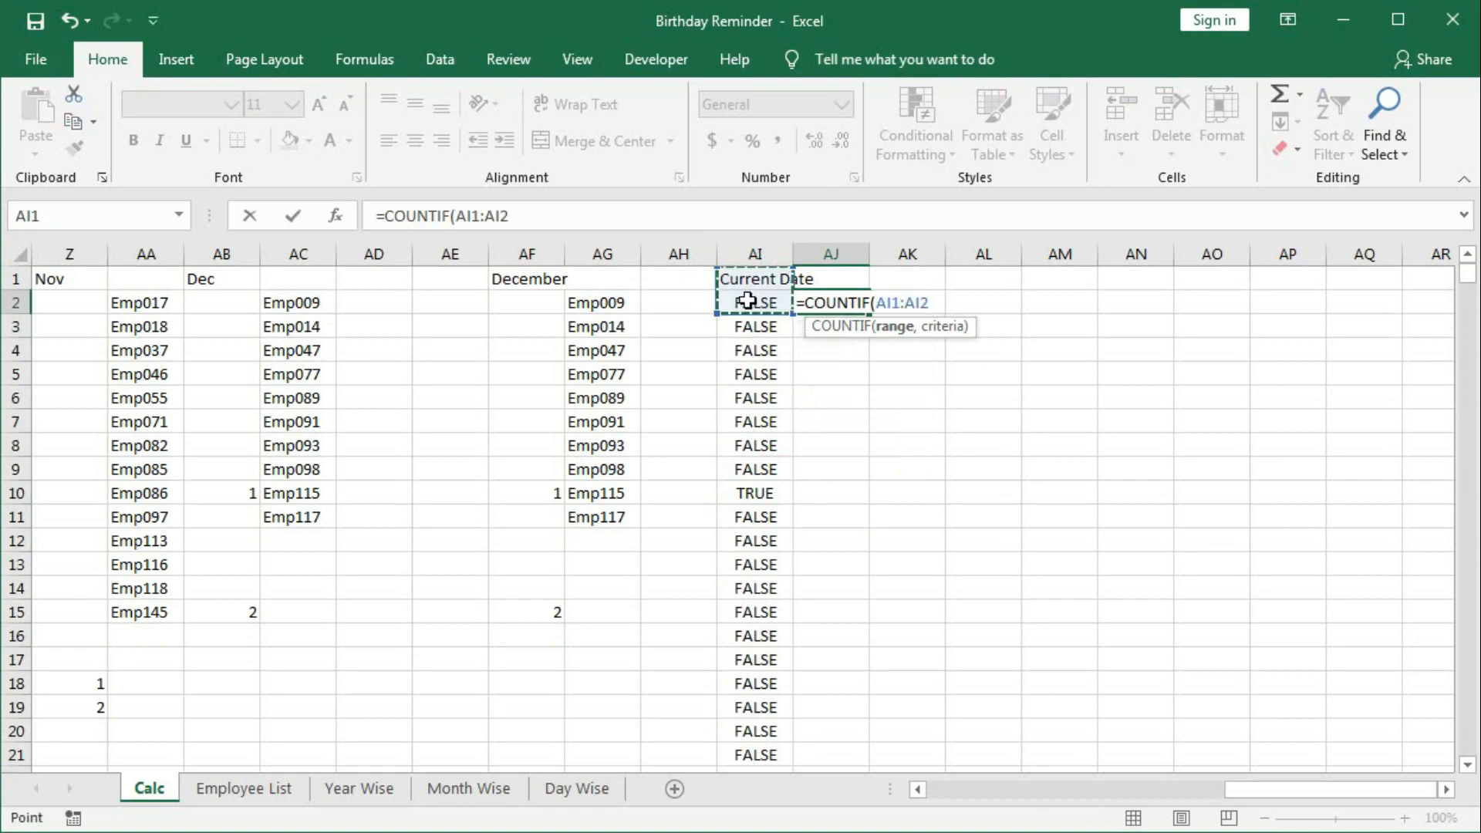
{"action": "left_click", "coordinate": [748, 301]}
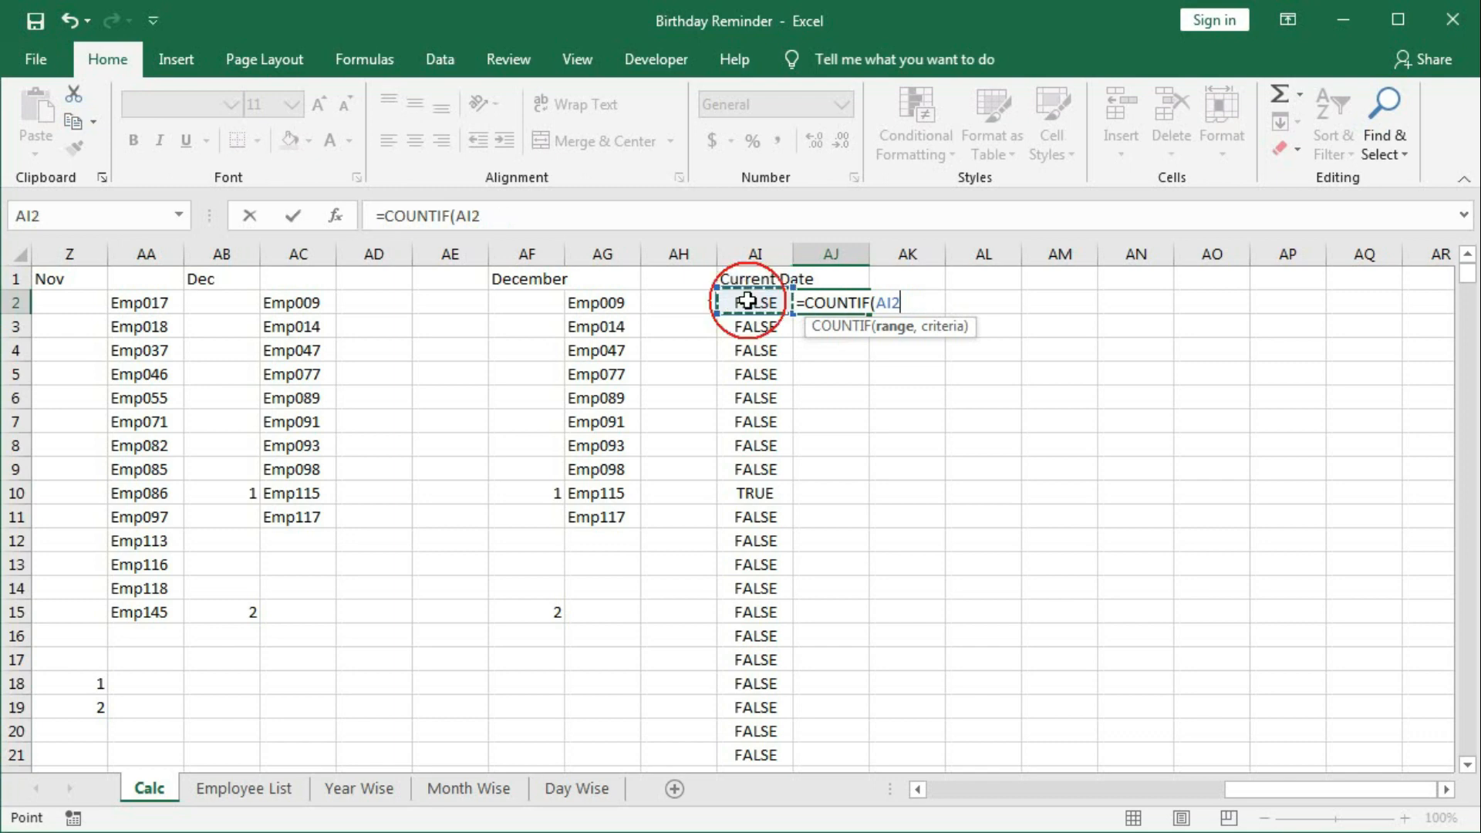
{"action": "key", "text": "F8"}
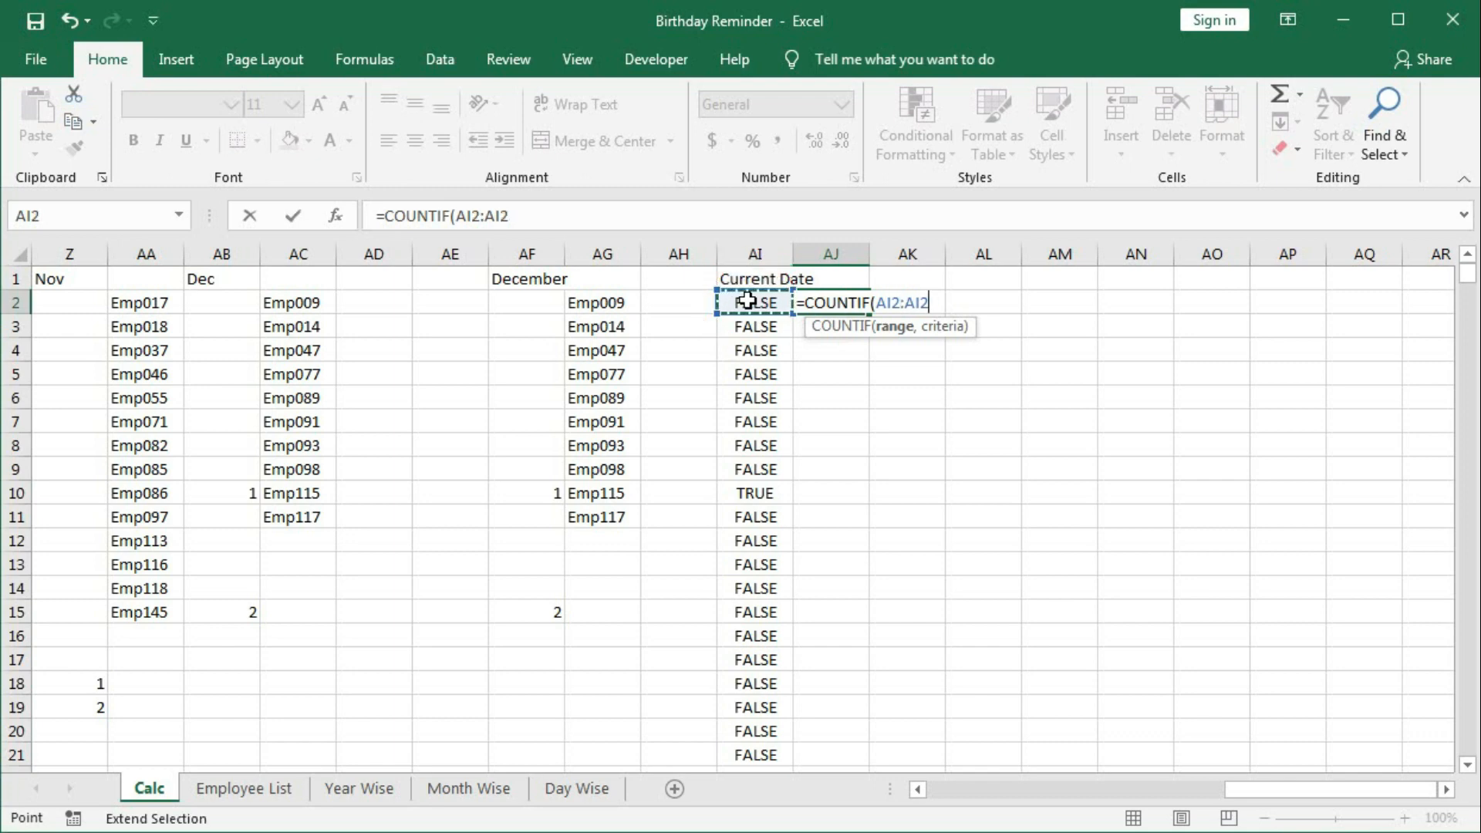
{"action": "left_click", "coordinate": [893, 303]}
{"action": "key", "text": "F4"}
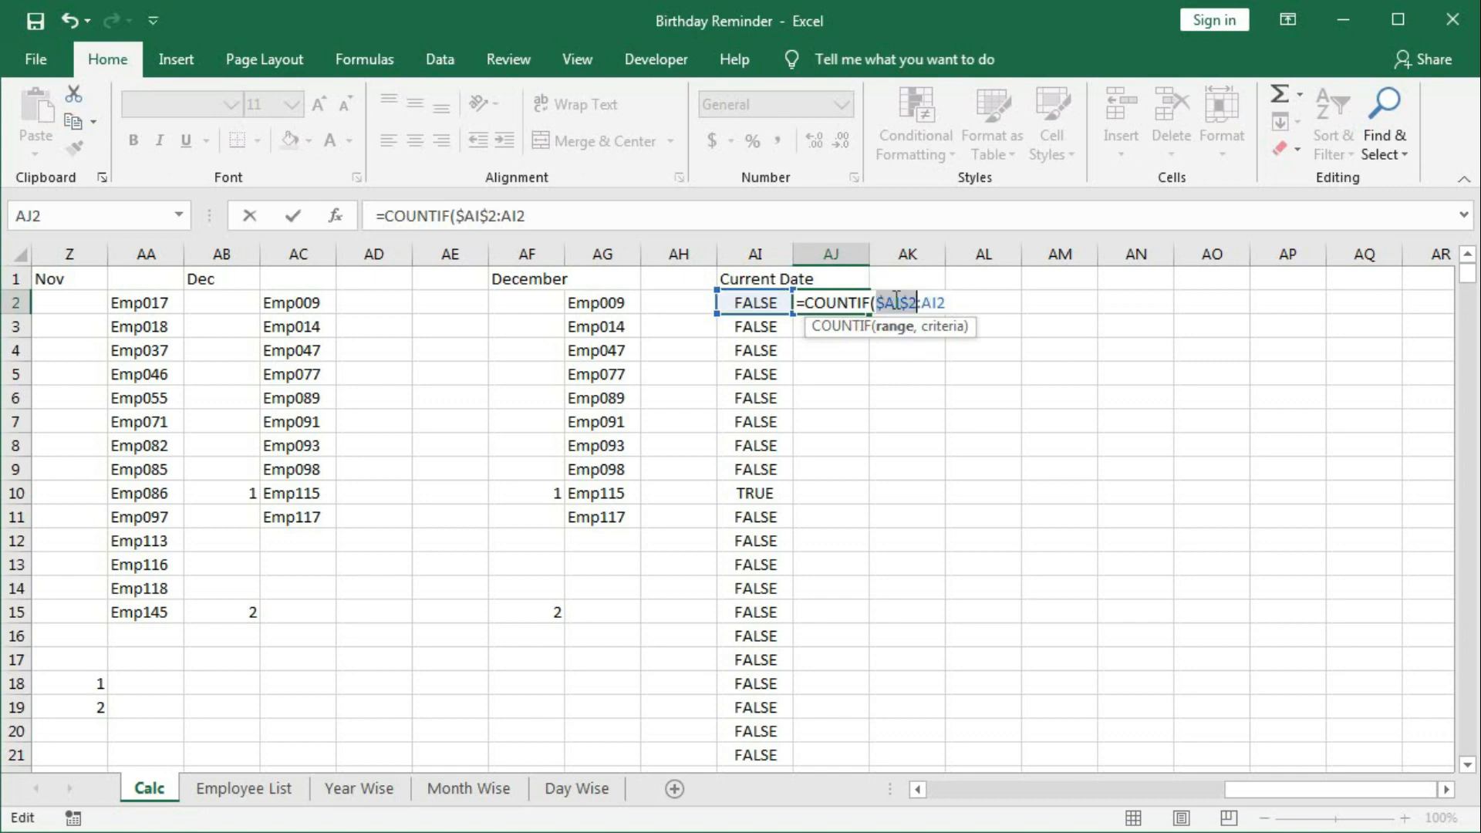
{"action": "left_click", "coordinate": [959, 303]}
{"action": "type", "text": ",TRUE"}
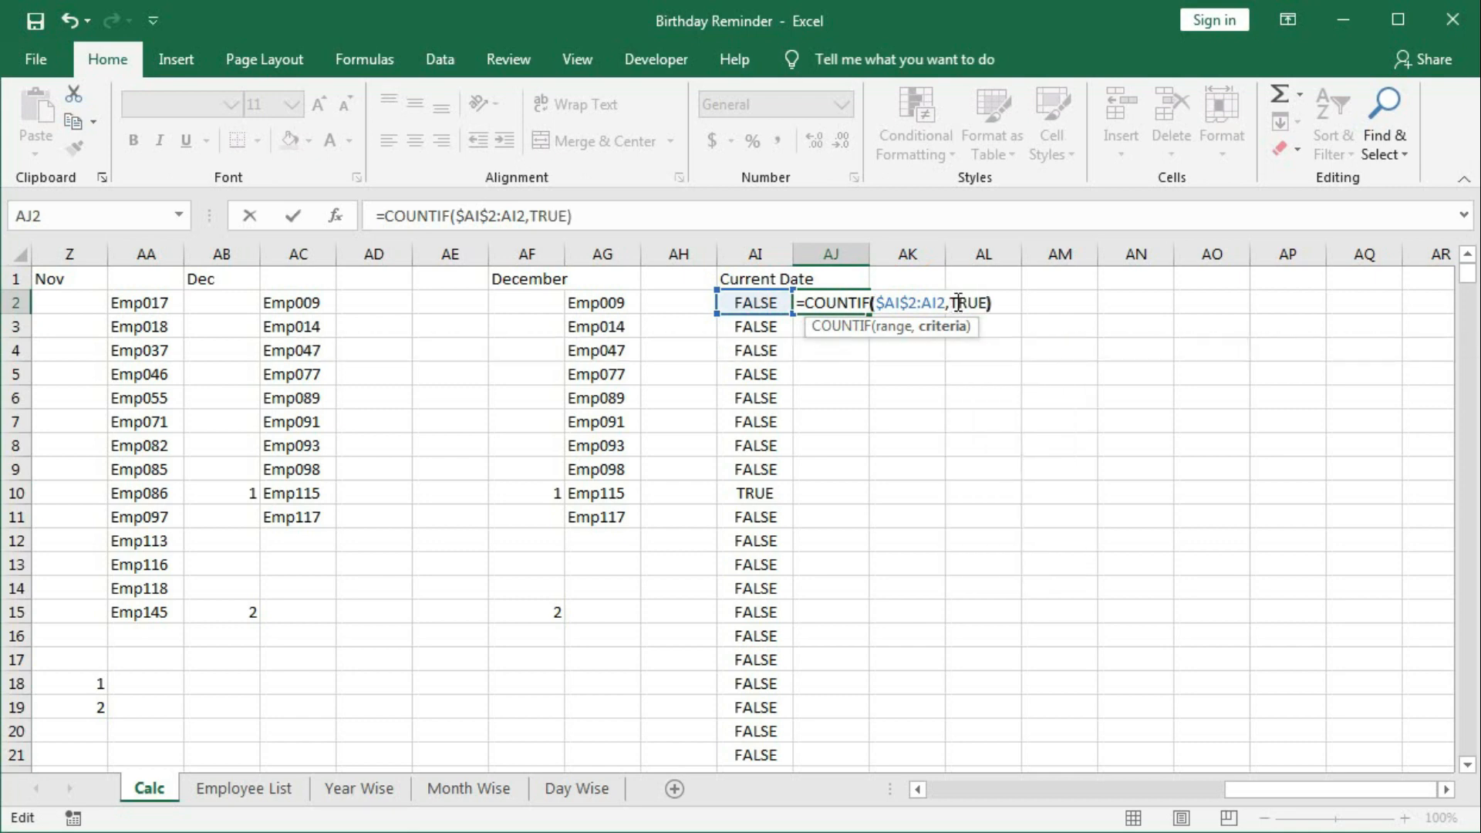
{"action": "key", "text": "Return"}
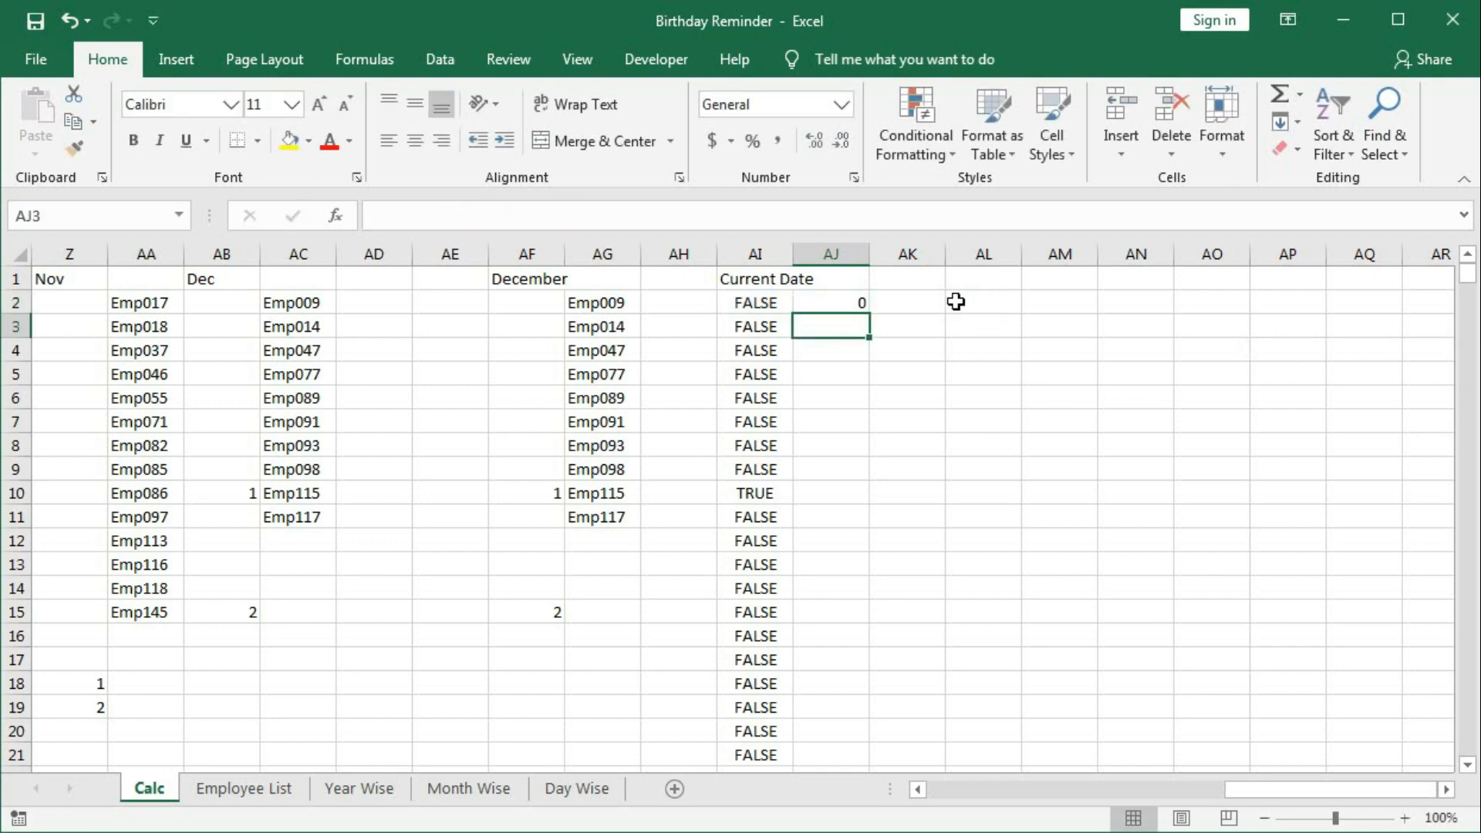
Step: Wrap the COUNTIF formula in AJ2 in an IF function with the logical test AI2=TRUE
{"action": "left_click", "coordinate": [853, 304]}
{"action": "left_click", "coordinate": [844, 301]}
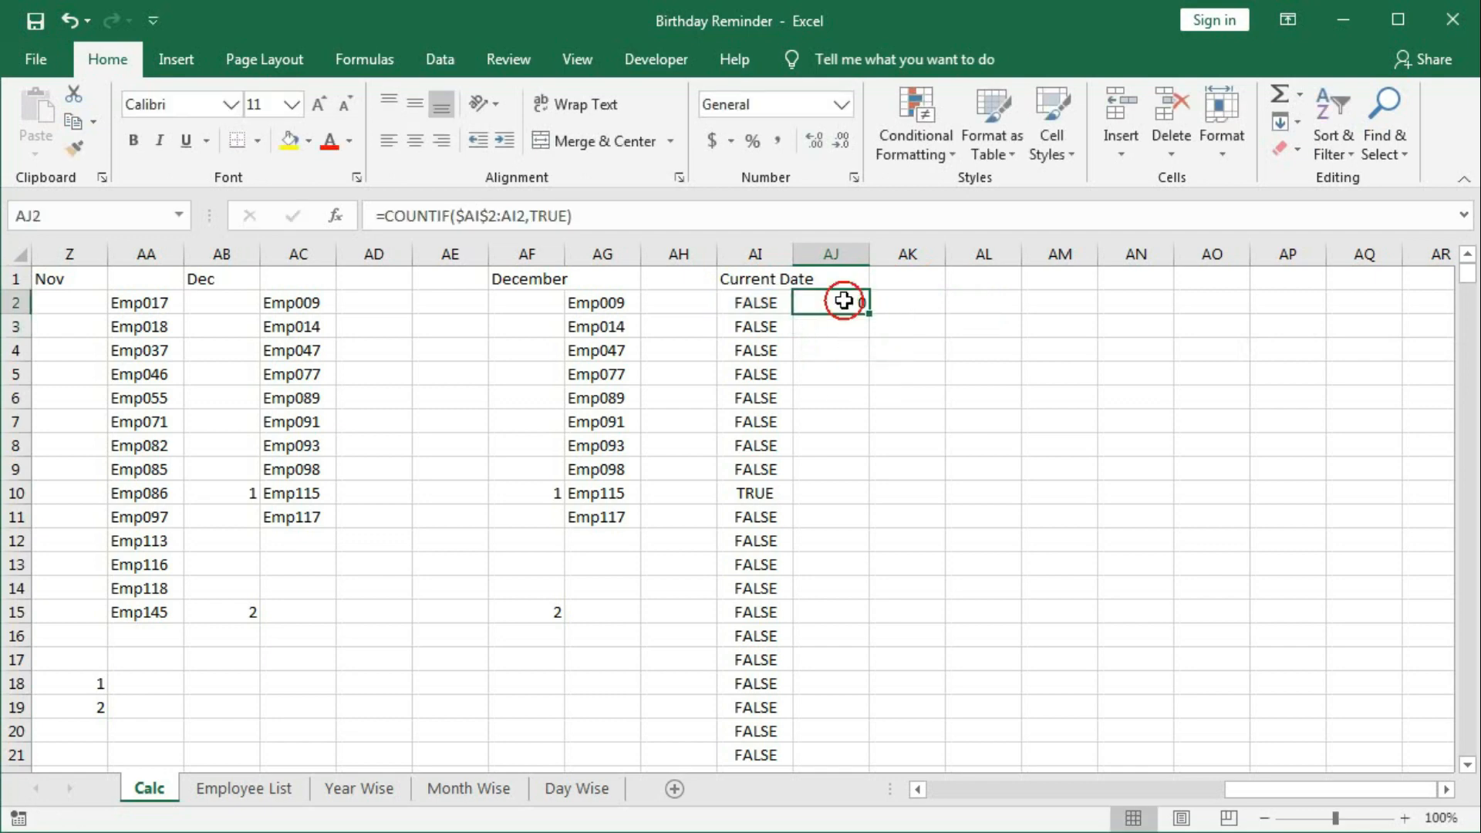
{"action": "double_click", "coordinate": [845, 301]}
{"action": "left_click", "coordinate": [807, 304]}
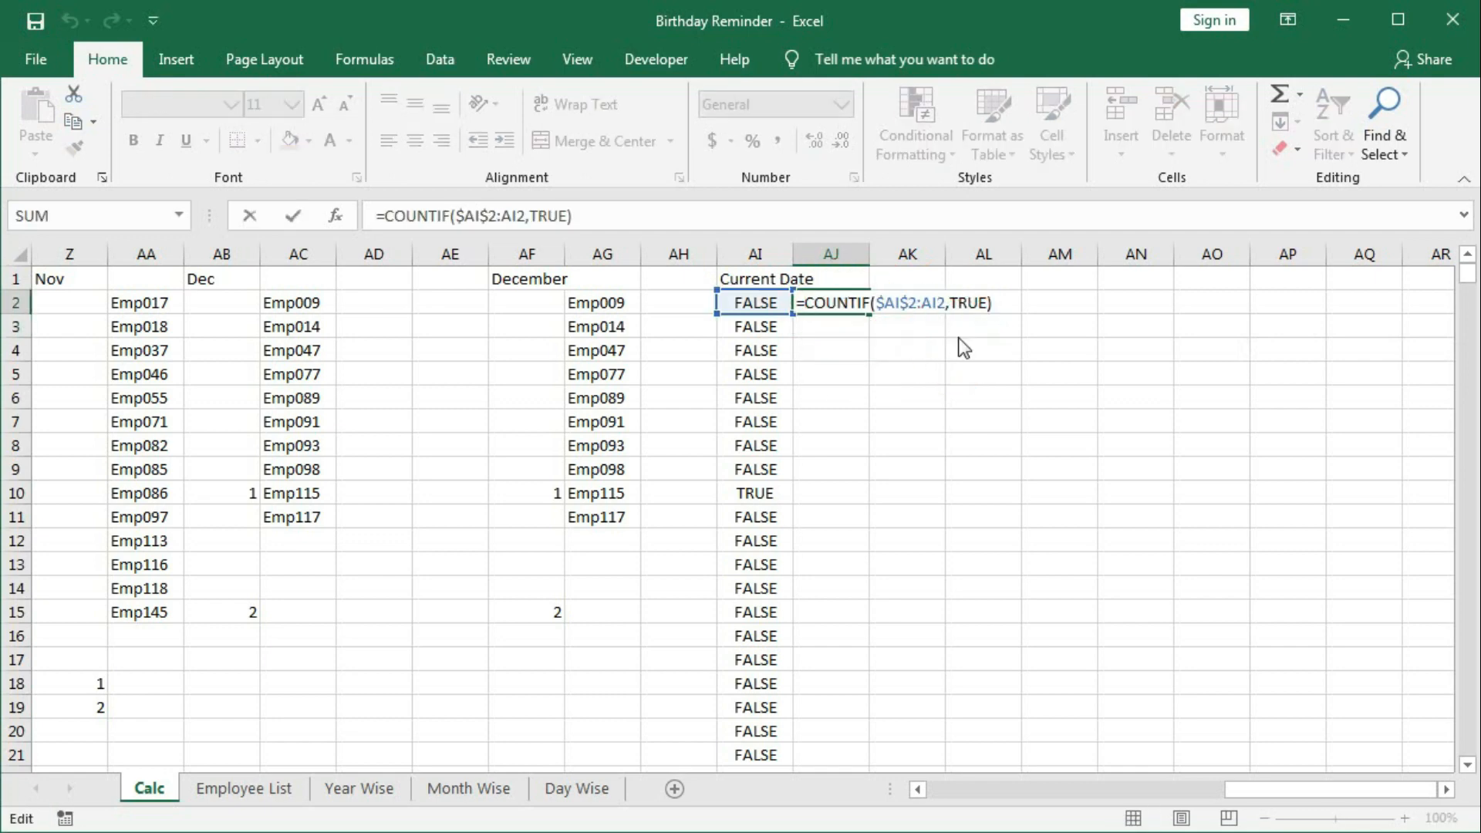
{"action": "type", "text": "IF("}
{"action": "left_click", "coordinate": [748, 301]}
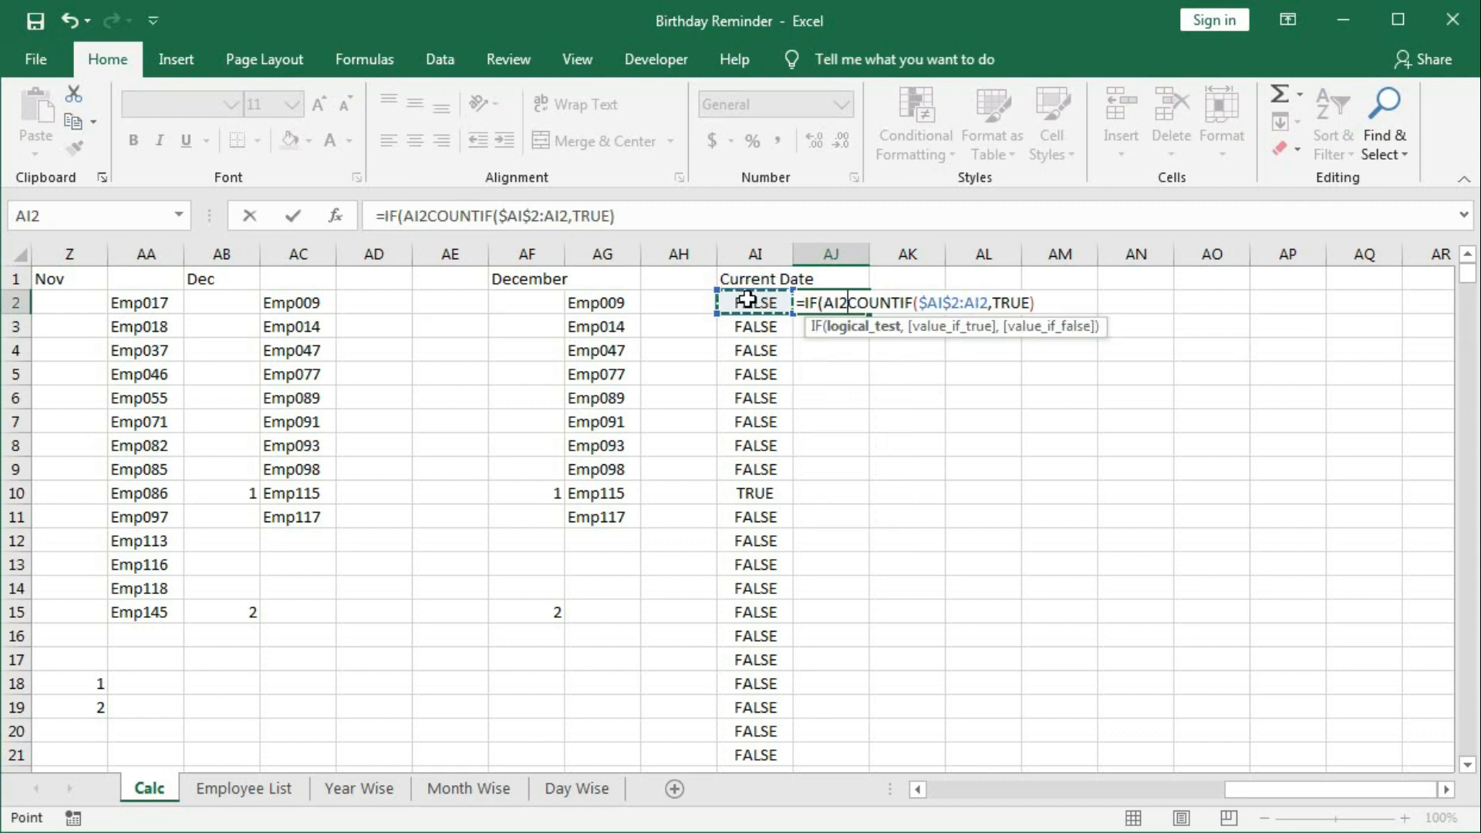
{"action": "type", "text": "=tr"}
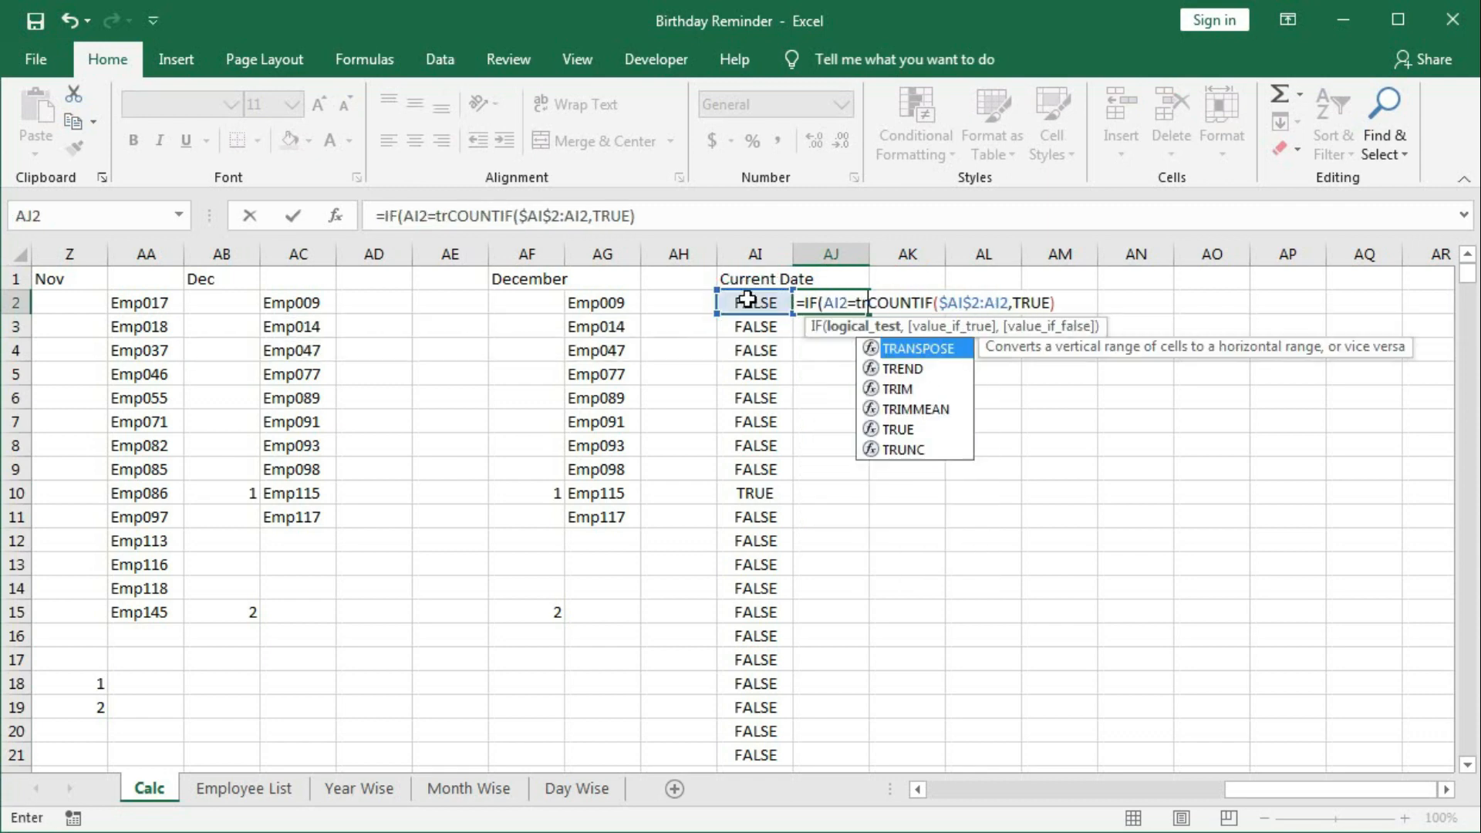
{"action": "key", "text": "Down"}
{"action": "key", "text": "Down"}
{"action": "key", "text": "Down"}
{"action": "key", "text": "Down"}
{"action": "key", "text": "Tab"}
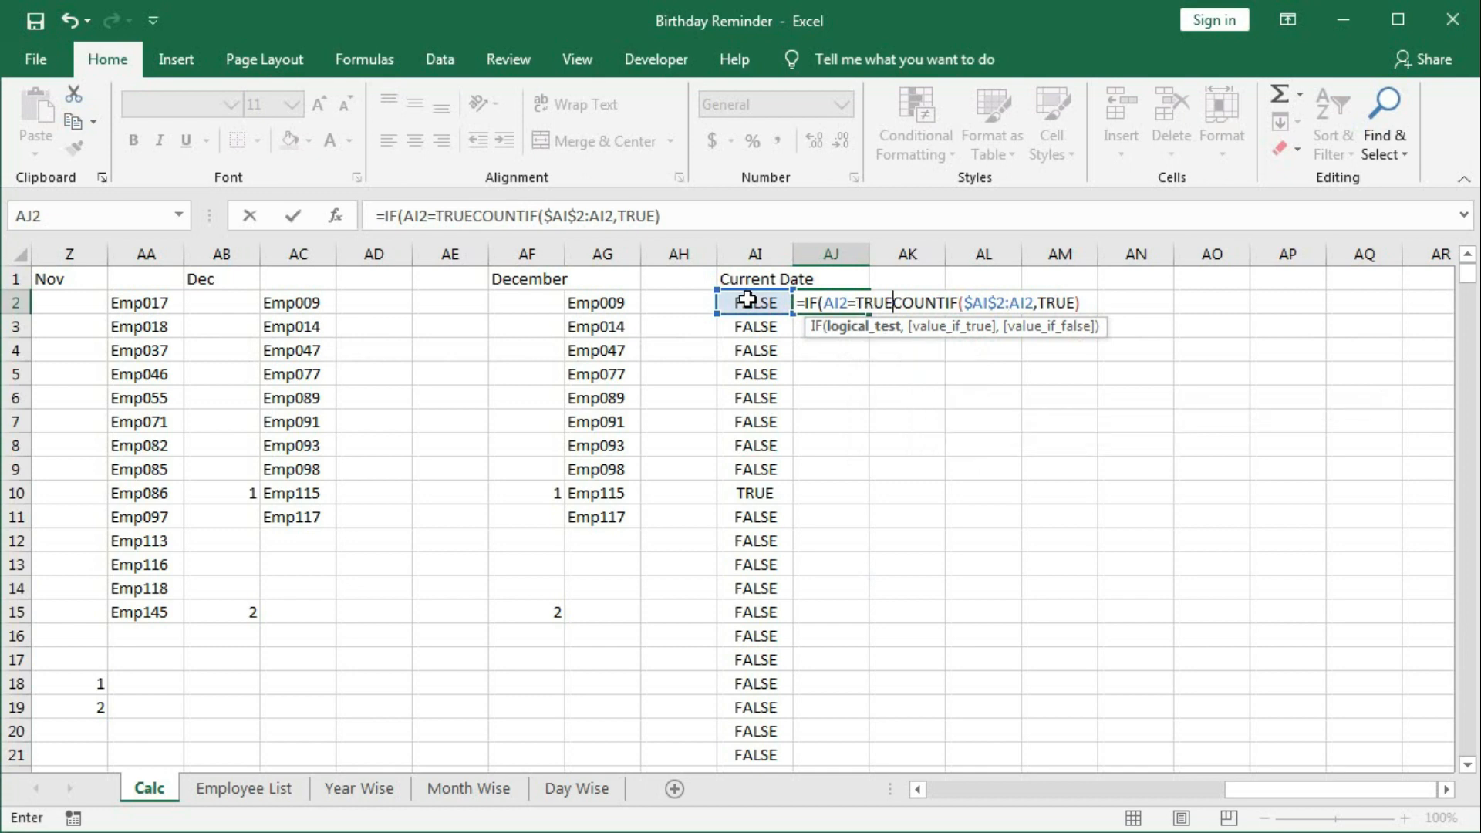
{"action": "type", "text": ","}
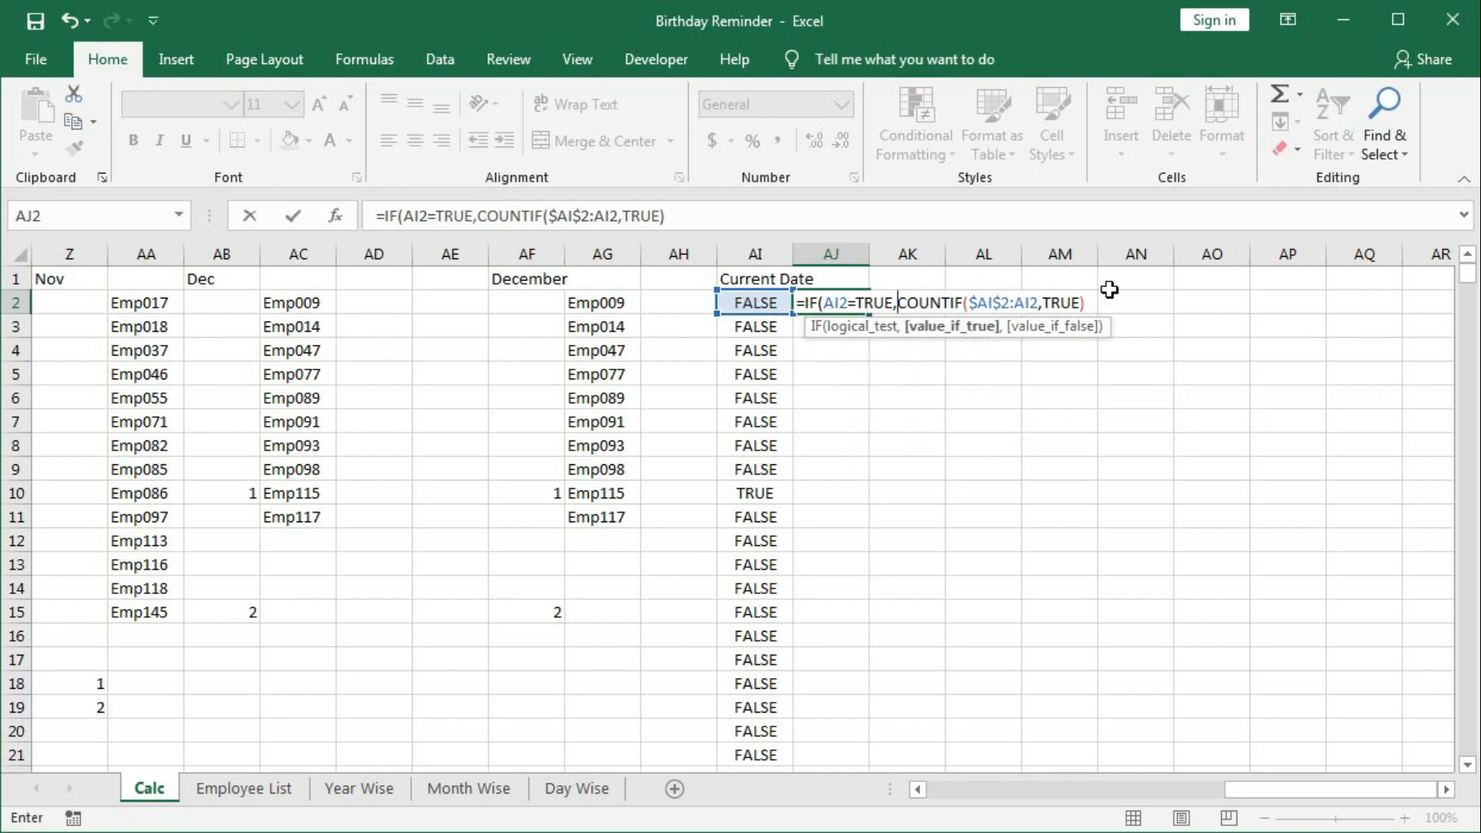
Step: Complete the IF formula in AJ2 with an empty string "" as the value if false
{"action": "left_click", "coordinate": [1091, 301]}
{"action": "type", "text": ","}
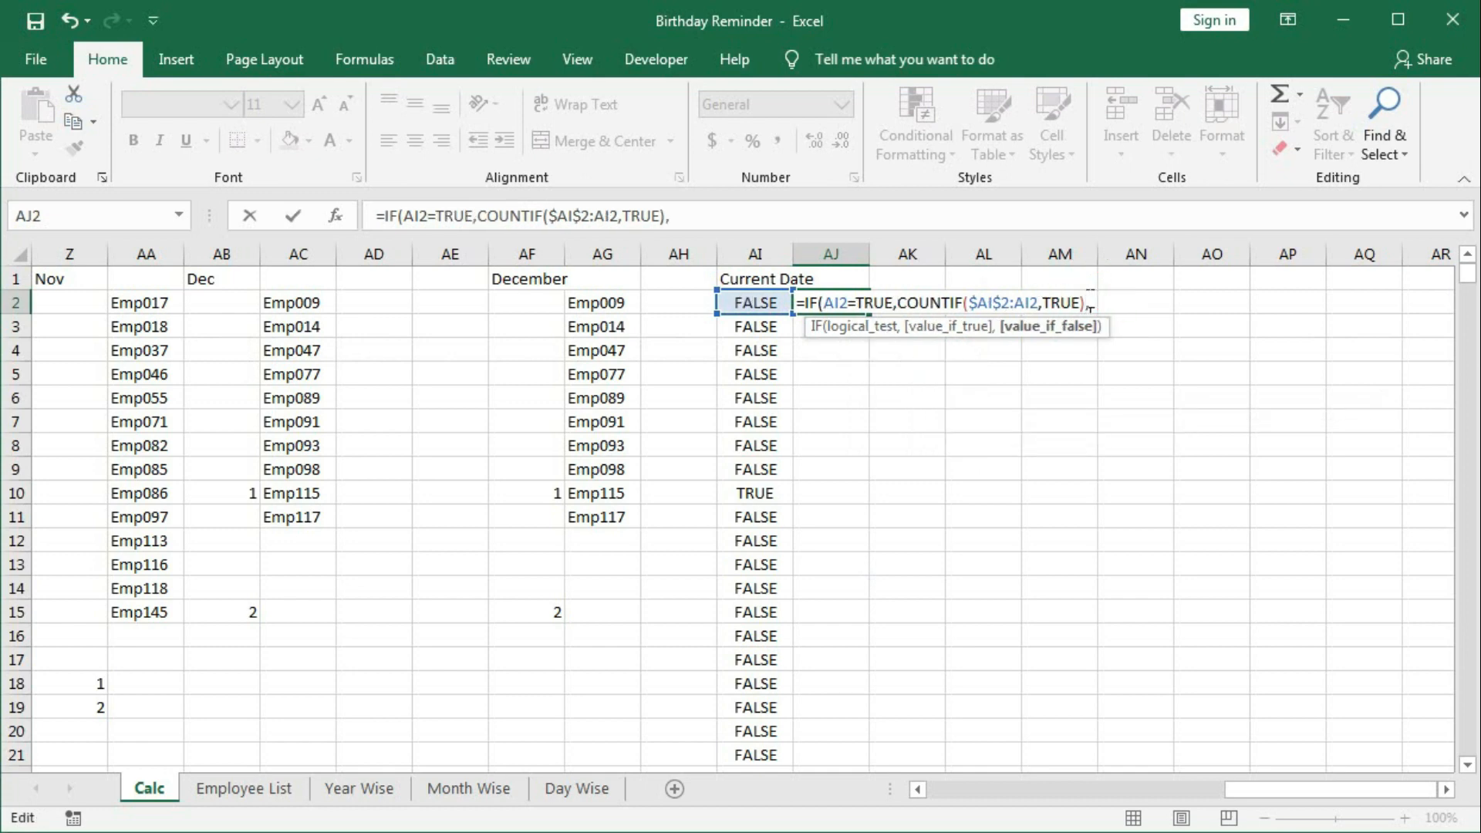
{"action": "type", "text": "\"\")"}
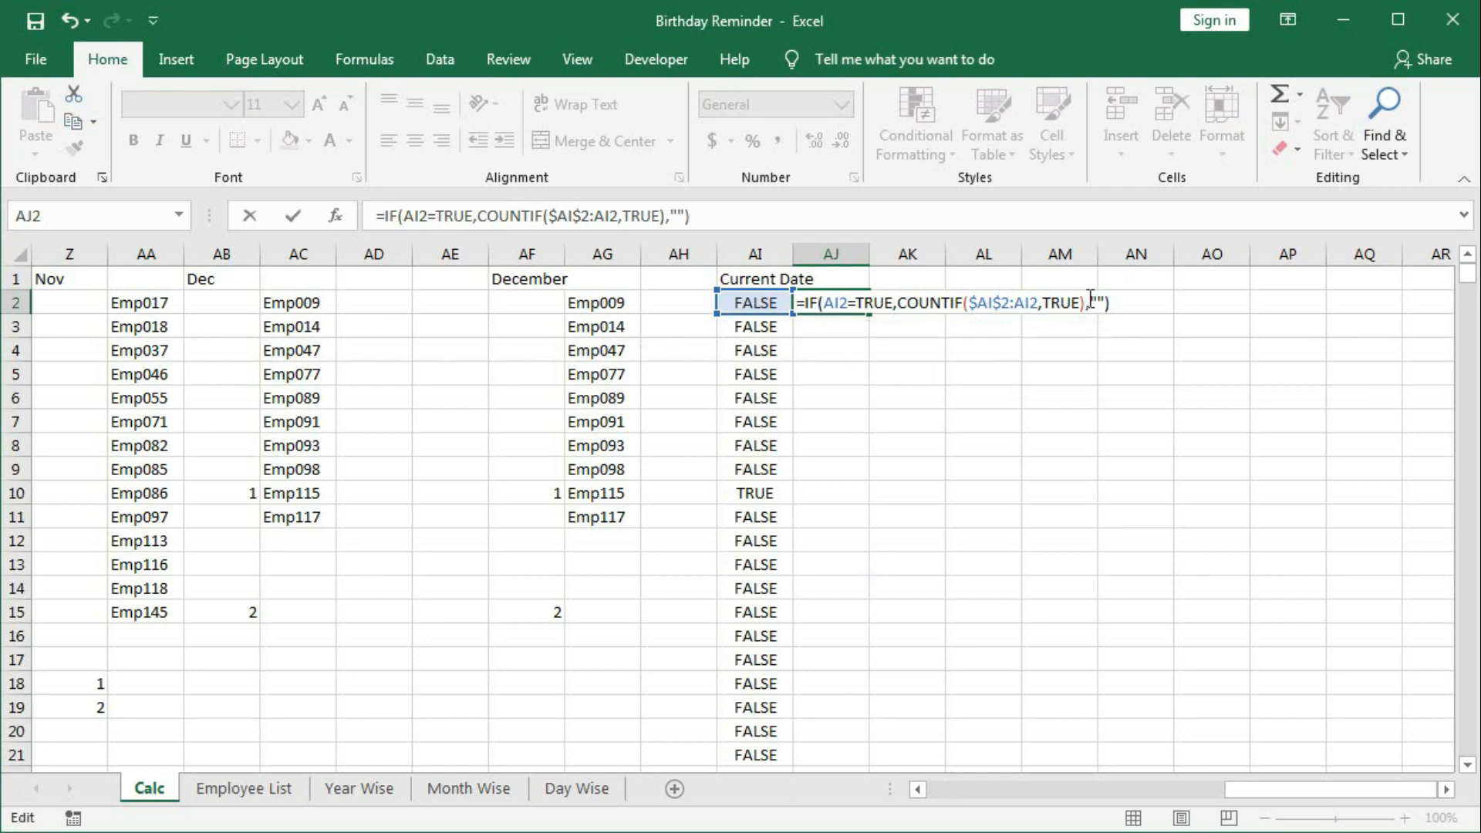
{"action": "key", "text": "Return"}
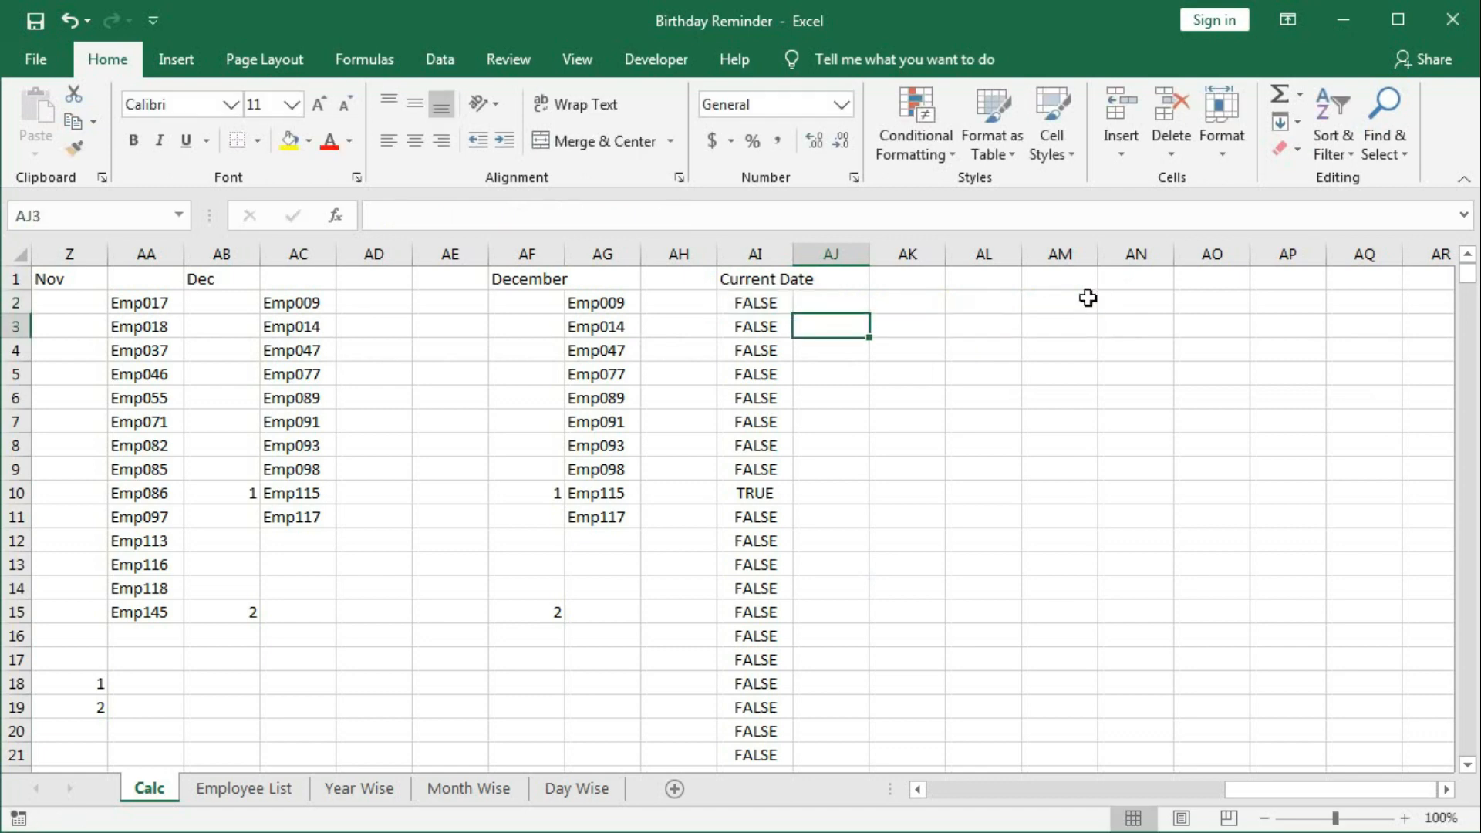
Step: Fill the IF/COUNTIF formula from AJ2 down column AJ to AJ501
{"action": "left_click", "coordinate": [743, 302]}
{"action": "left_click", "coordinate": [837, 308]}
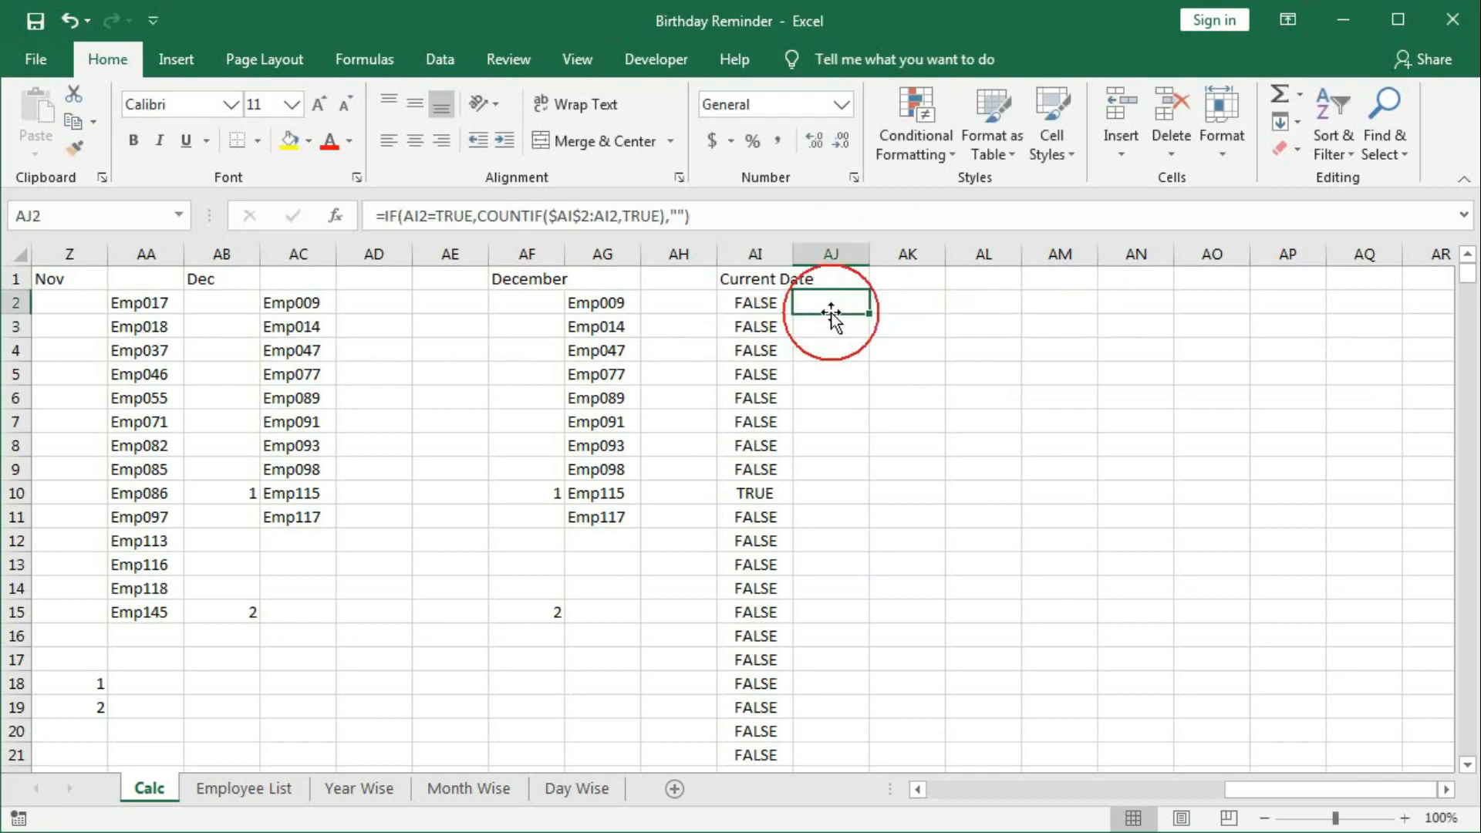
{"action": "double_click", "coordinate": [873, 313]}
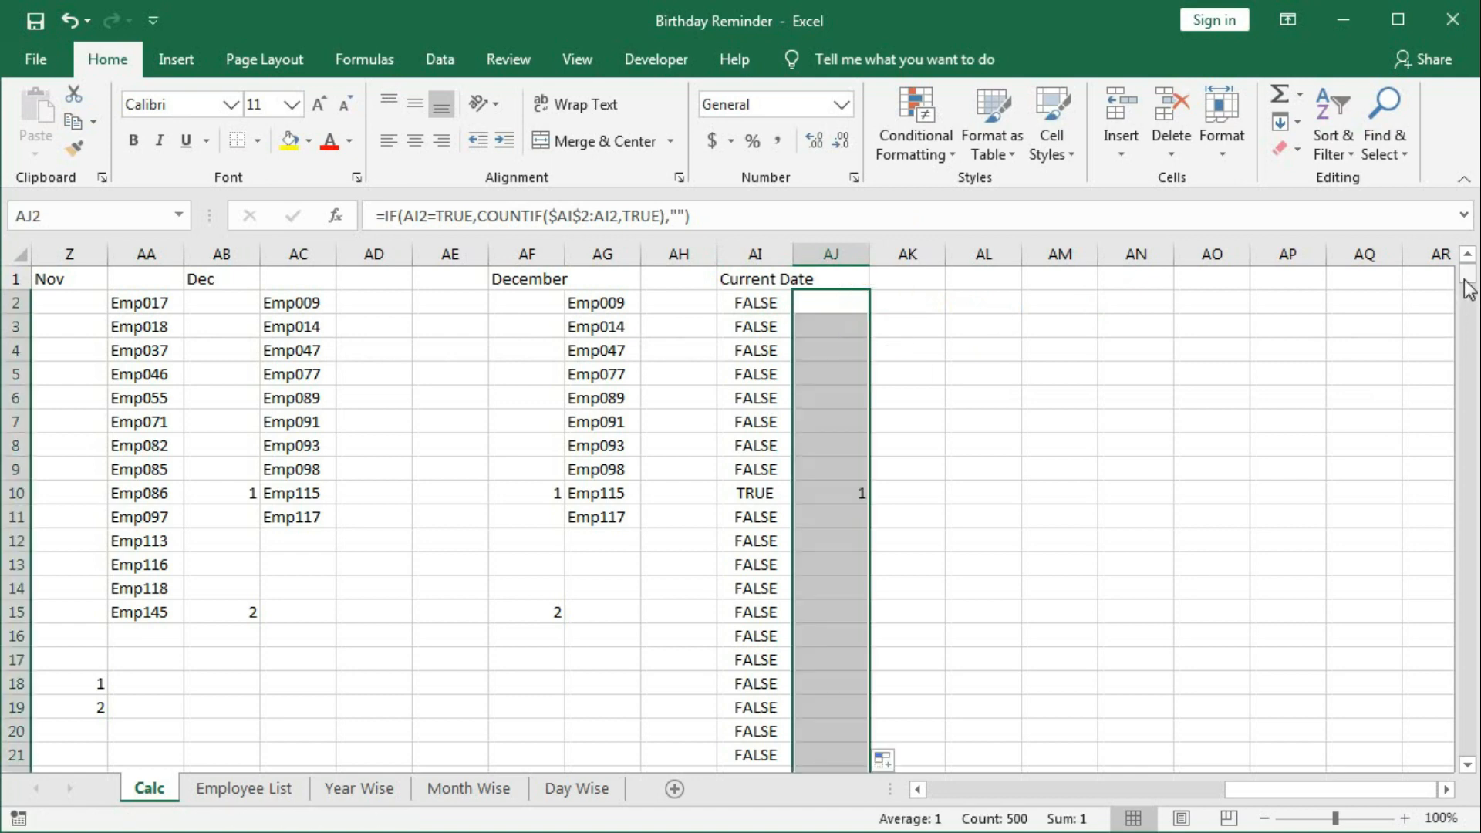
{"action": "mouse_move", "coordinate": [1467, 279]}
{"action": "left_mouse_down"}
{"action": "mouse_move", "coordinate": [1451, 397]}
{"action": "mouse_move", "coordinate": [1467, 722]}
{"action": "mouse_move", "coordinate": [1471, 273]}
{"action": "left_mouse_up"}
{"action": "left_click", "coordinate": [835, 493]}
Step: Start an INDEX formula in AK2 with the absolute array $A$2:$A$501
{"action": "left_click", "coordinate": [900, 304]}
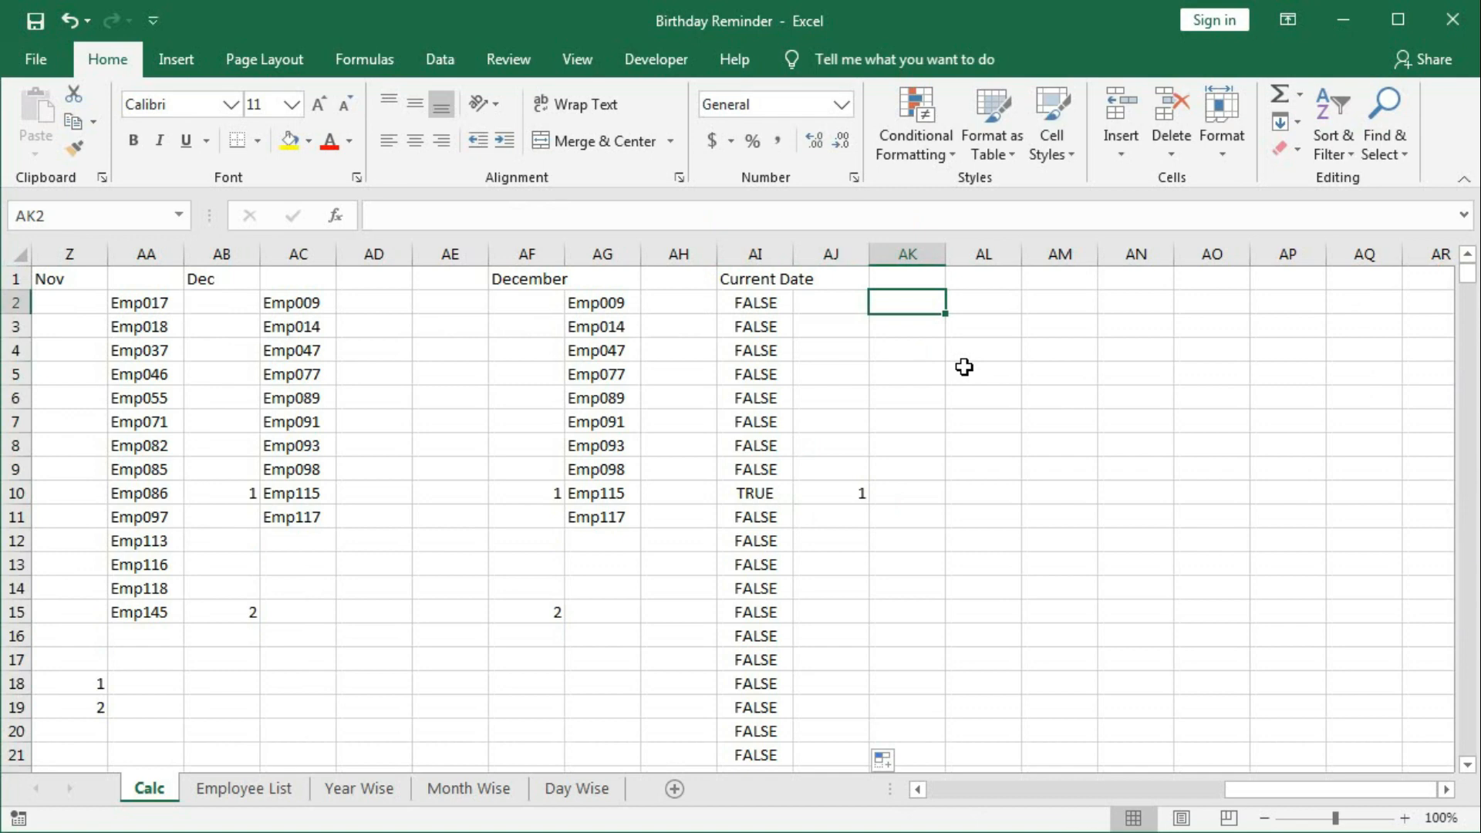
{"action": "type", "text": "=ind"}
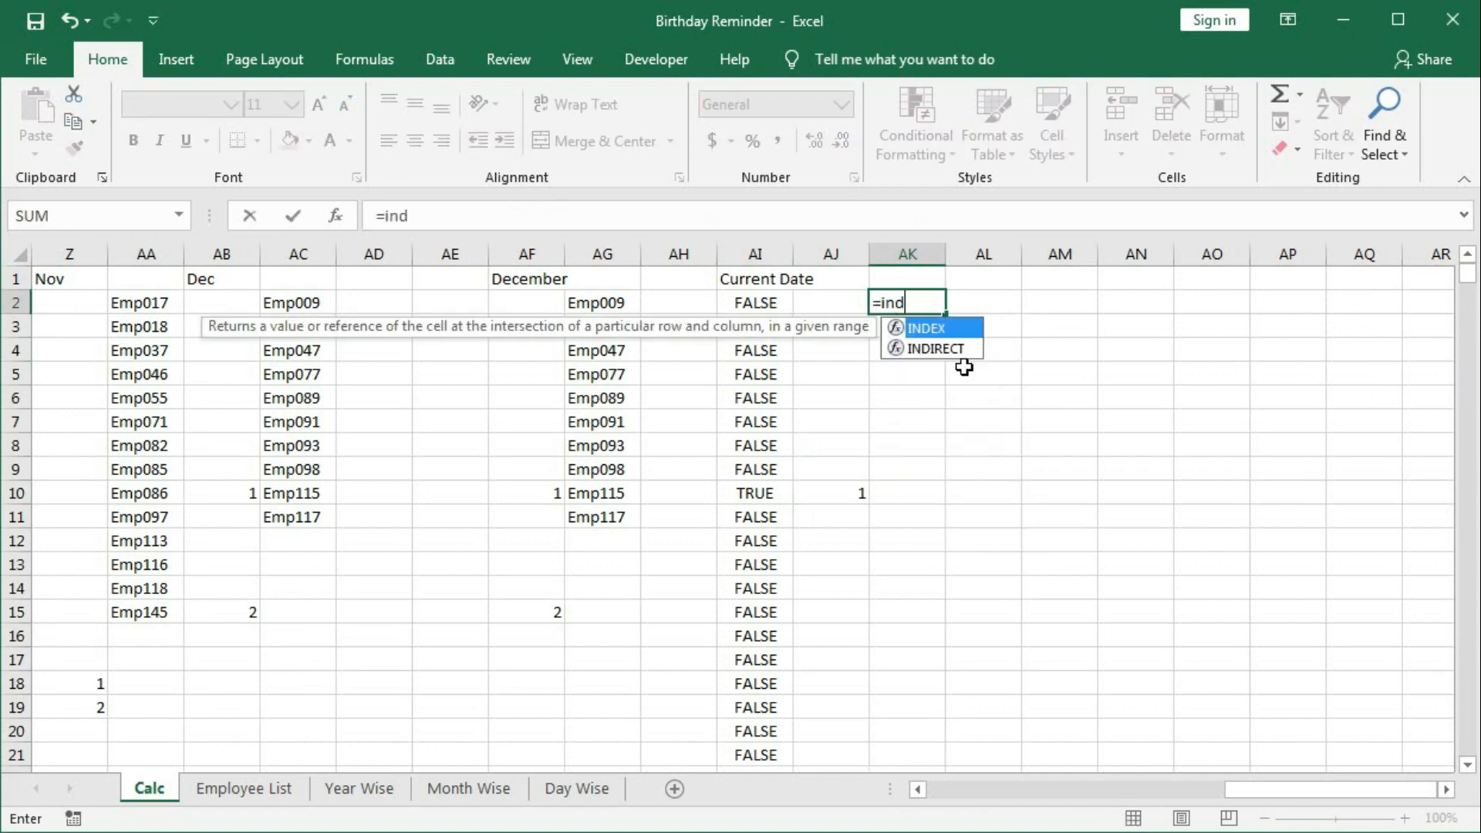
{"action": "key", "text": "Tab"}
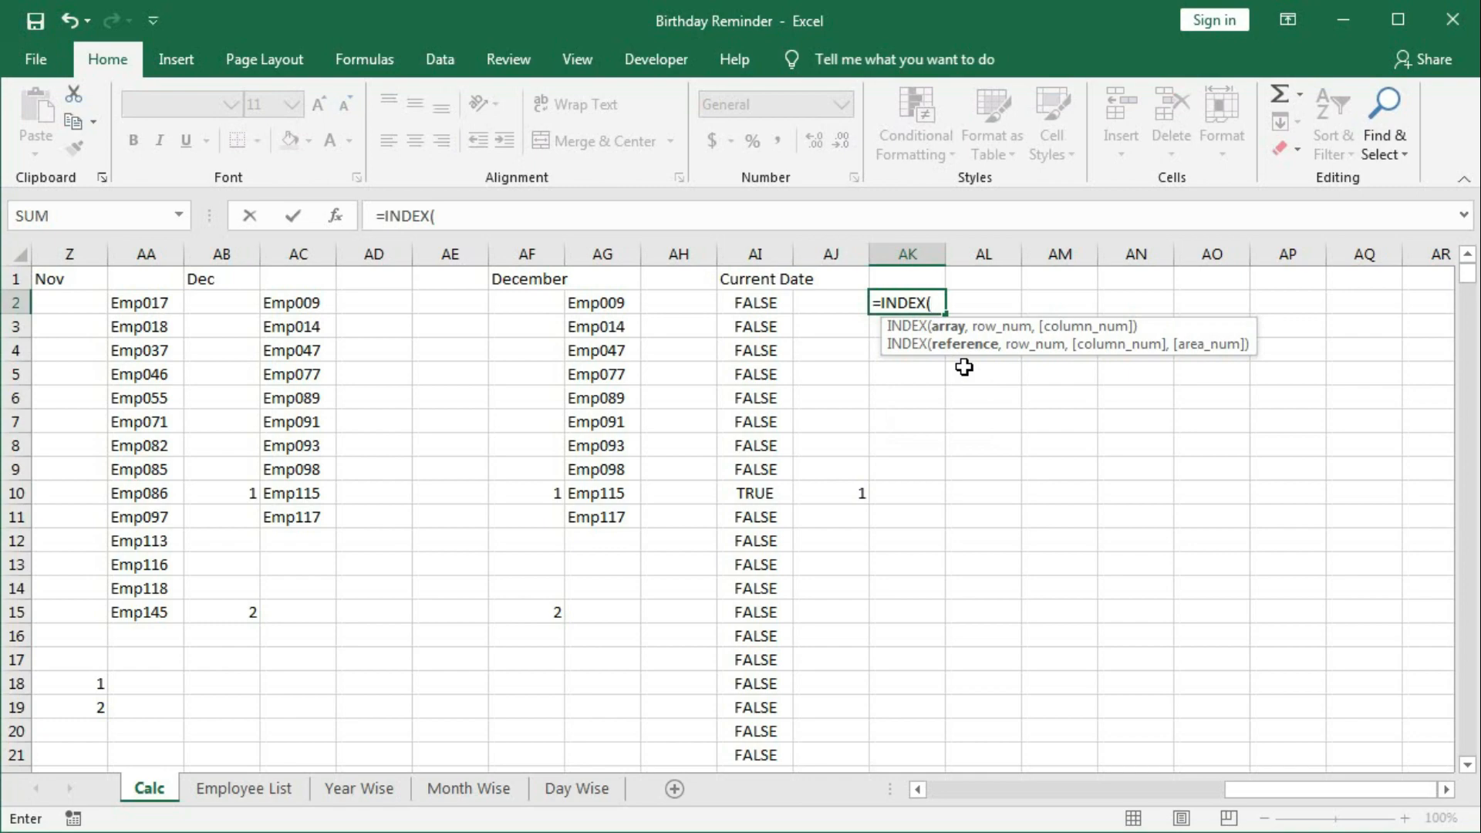
{"action": "left_click_drag", "start_coordinate": [1240, 789], "coordinate": [919, 791]}
{"action": "left_click_drag", "start_coordinate": [65, 303], "coordinate": [61, 479]}
{"action": "left_click_drag", "start_coordinate": [1091, 790], "coordinate": [1428, 785]}
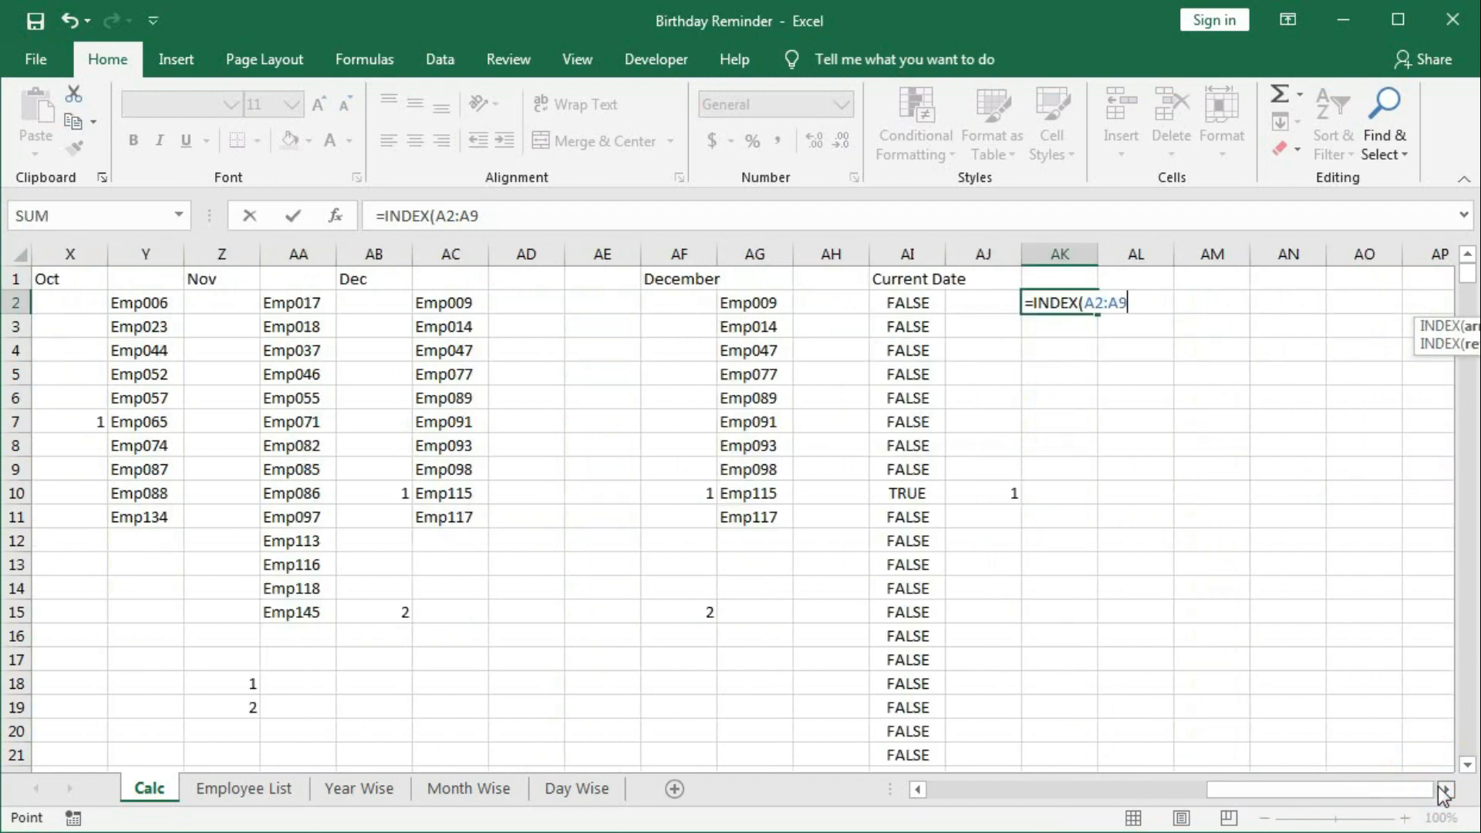
{"action": "key", "text": "BackSpace"}
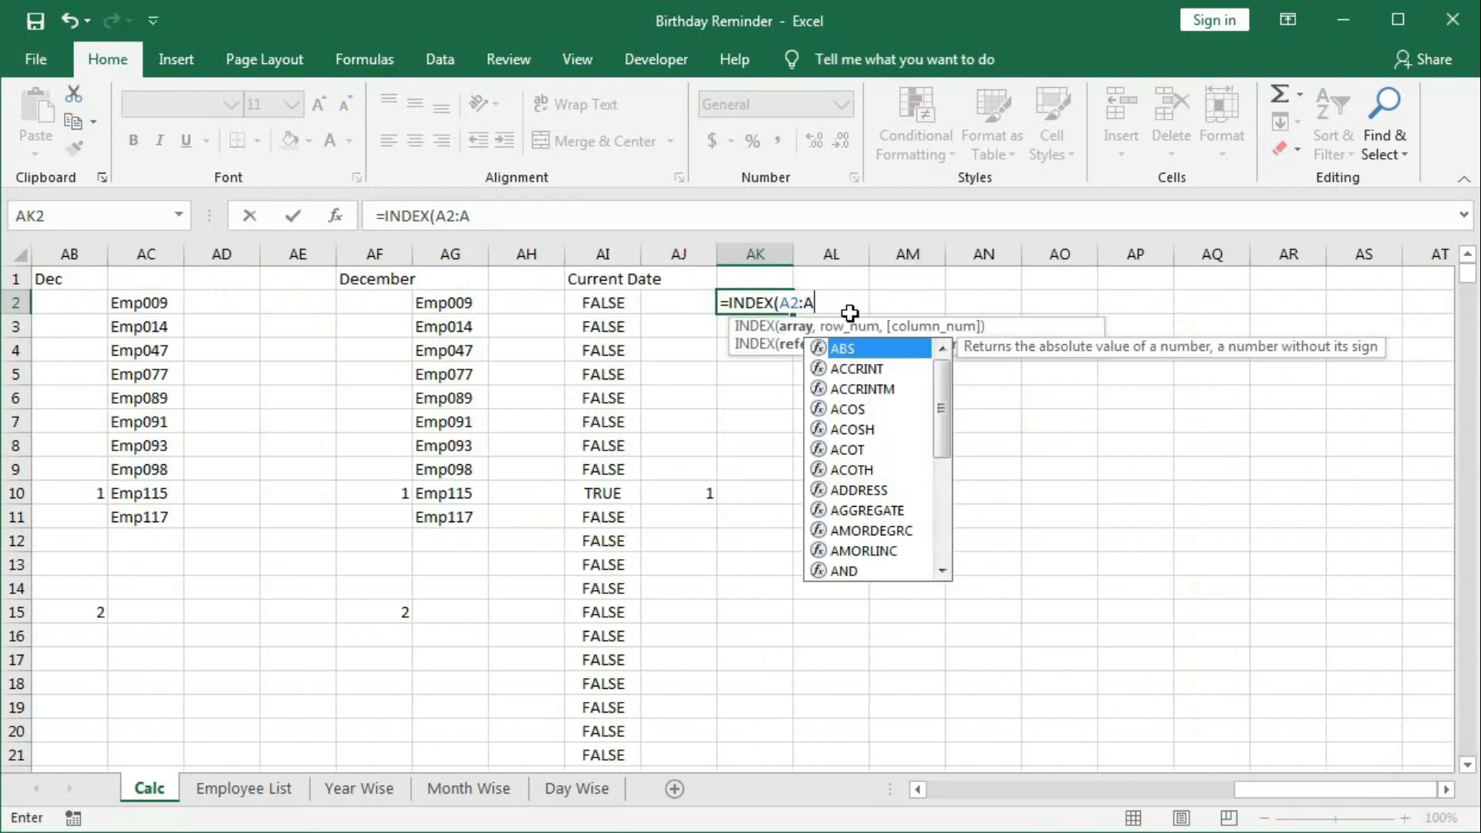
{"action": "type", "text": "501"}
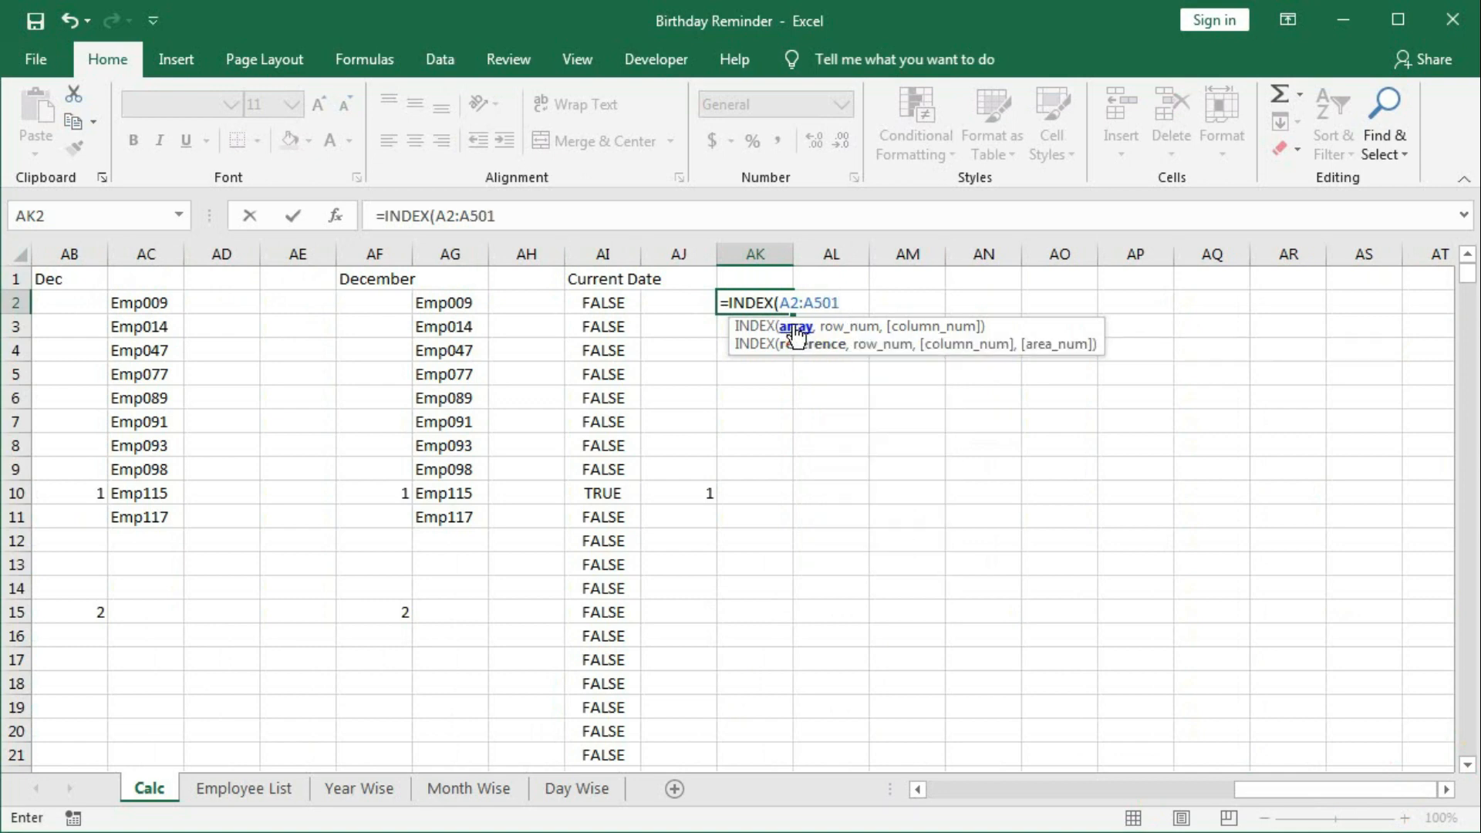
{"action": "left_click", "coordinate": [795, 328]}
{"action": "key", "text": "F4"}
{"action": "left_click", "coordinate": [881, 301]}
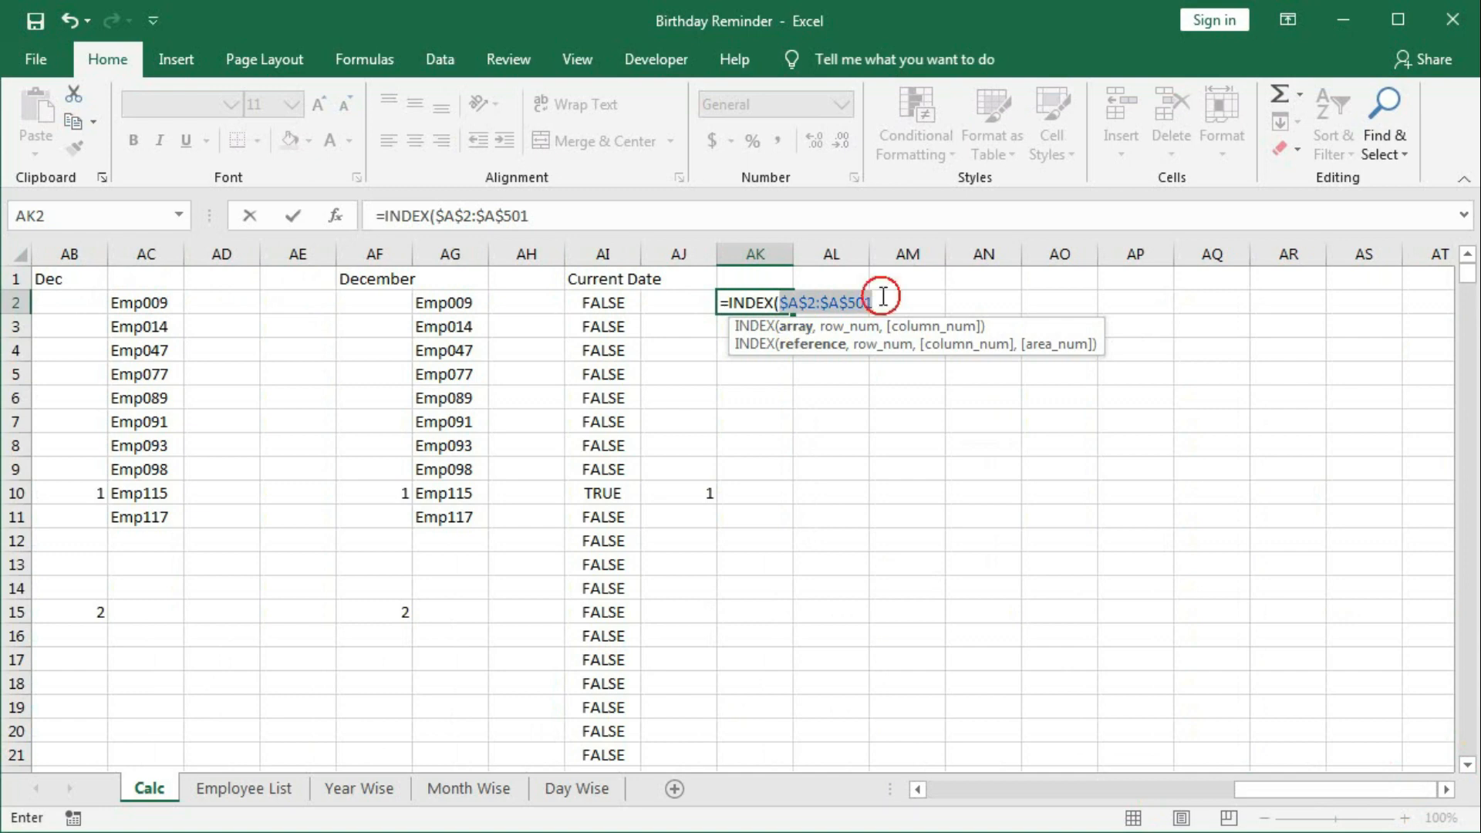
{"action": "type", "text": ","}
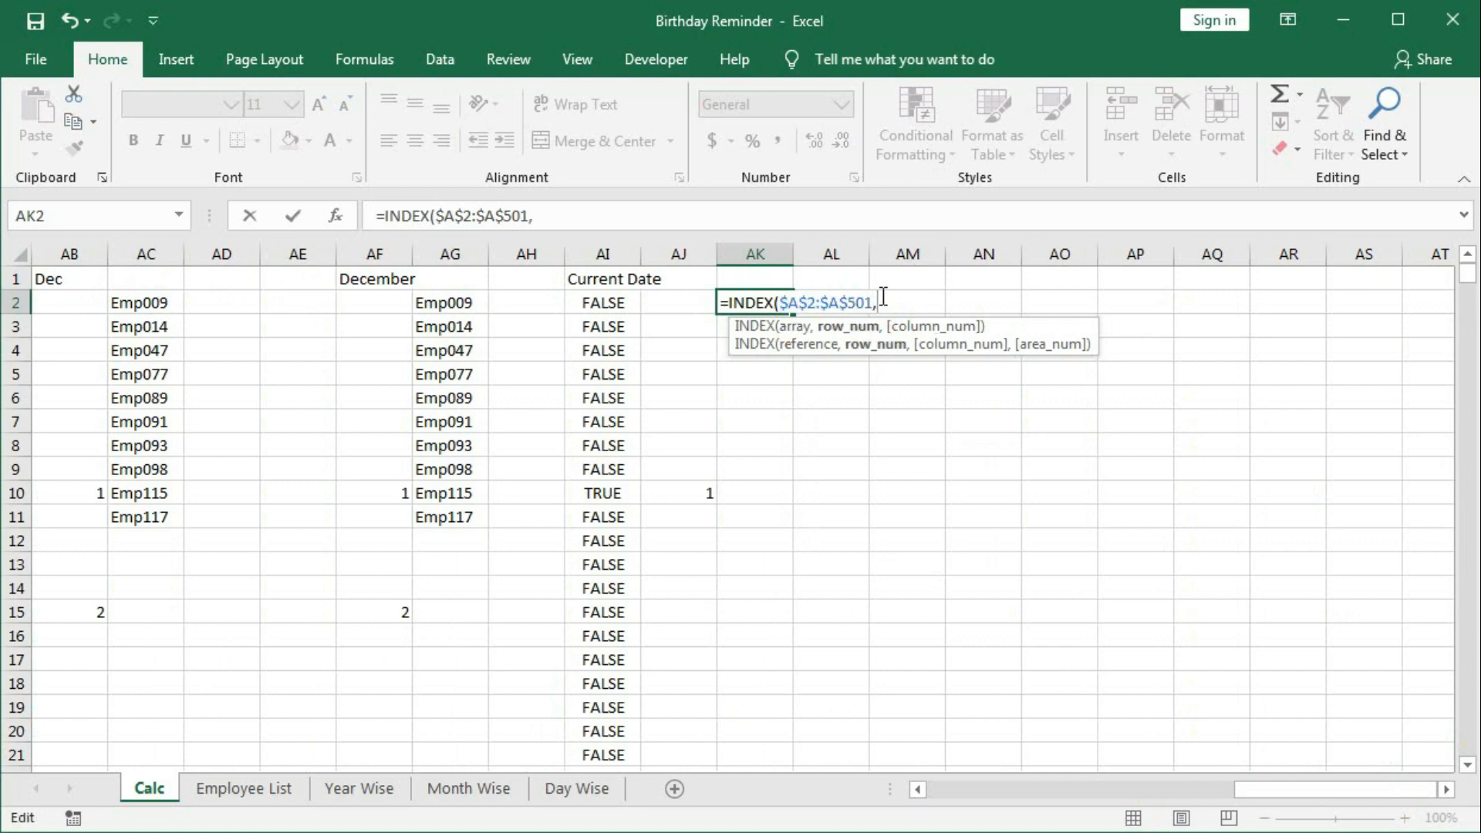
Step: Nest a MATCH function as the INDEX row number, with ROW()-1 as its lookup value
{"action": "type", "text": "MATCH("}
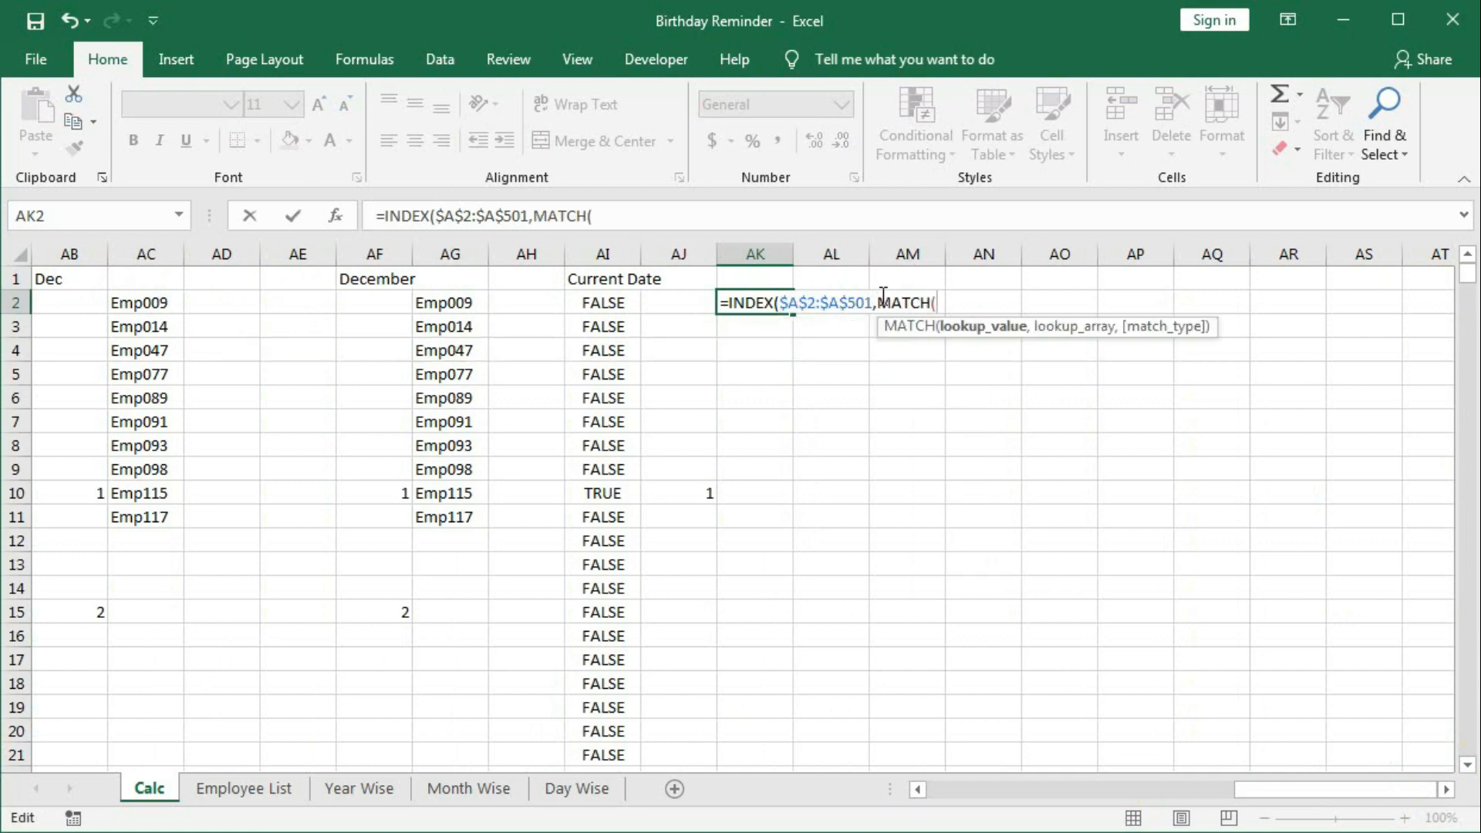
{"action": "type", "text": "row"}
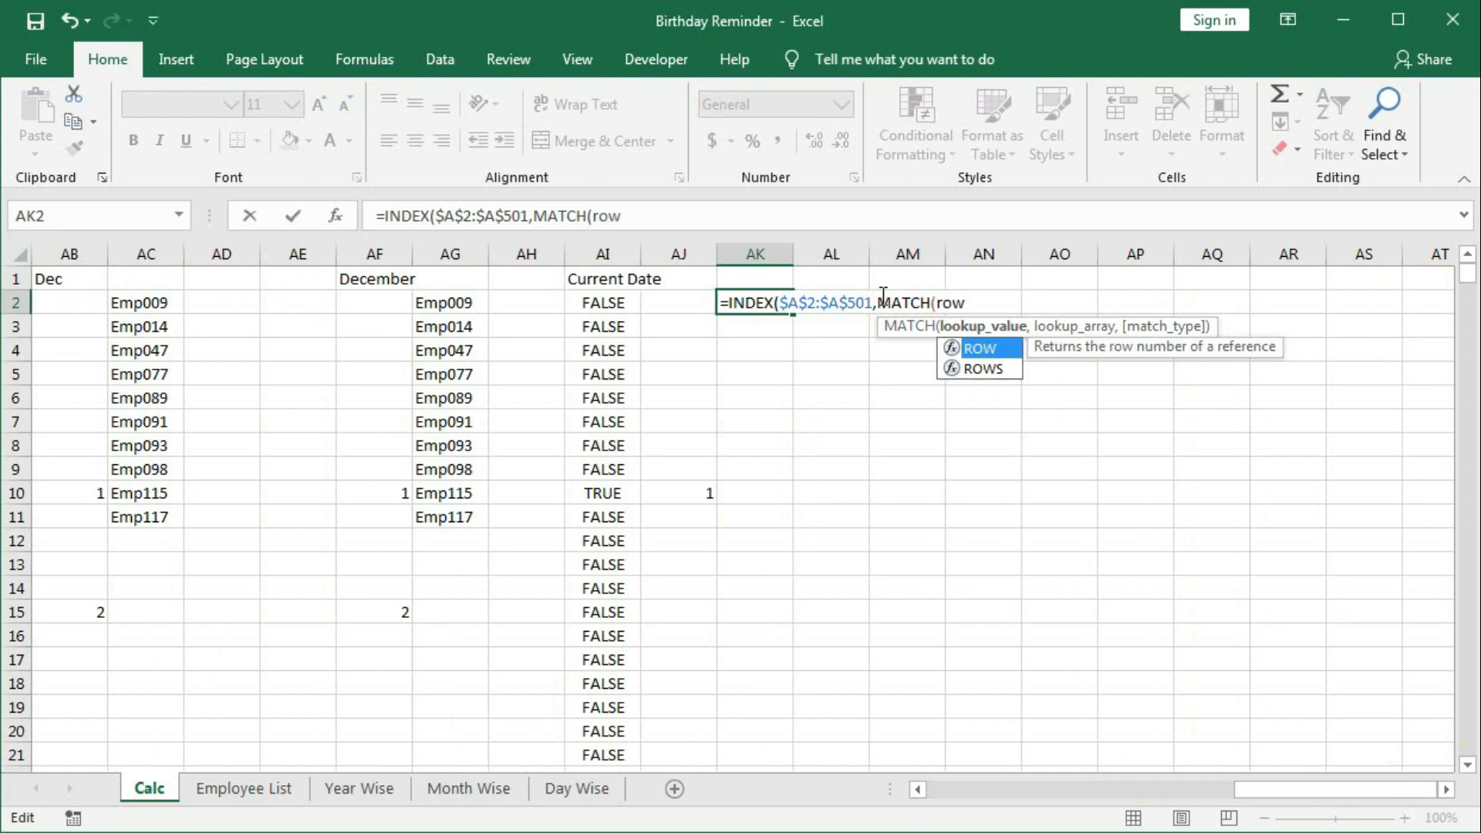
{"action": "key", "text": "Tab"}
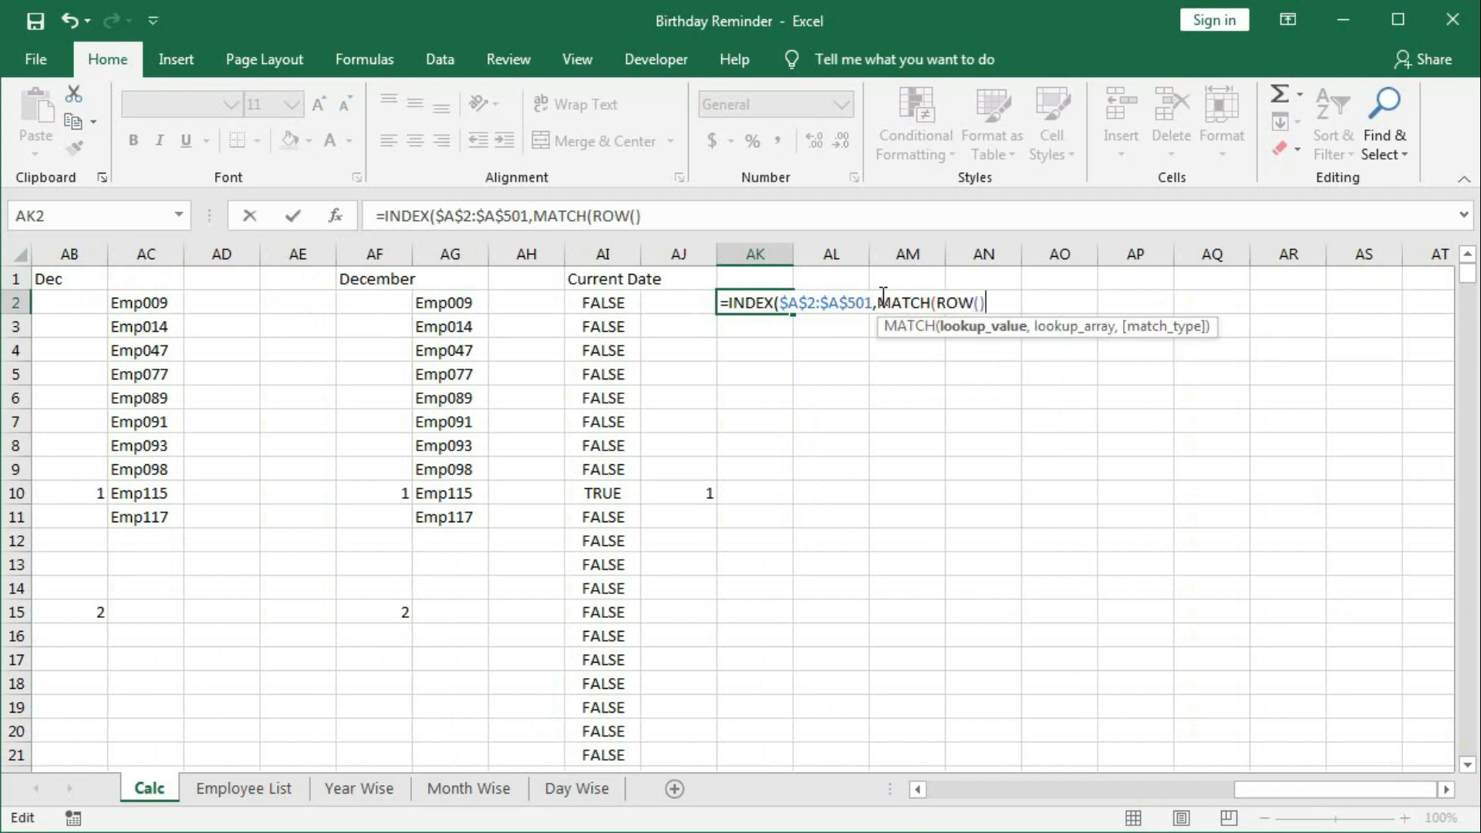
Step: Evaluate the ROW()-1 lookup value inside the AK2 formula, and undo the evaluation to restore the expression
{"action": "left_click", "coordinate": [961, 333]}
{"action": "key", "text": "F9"}
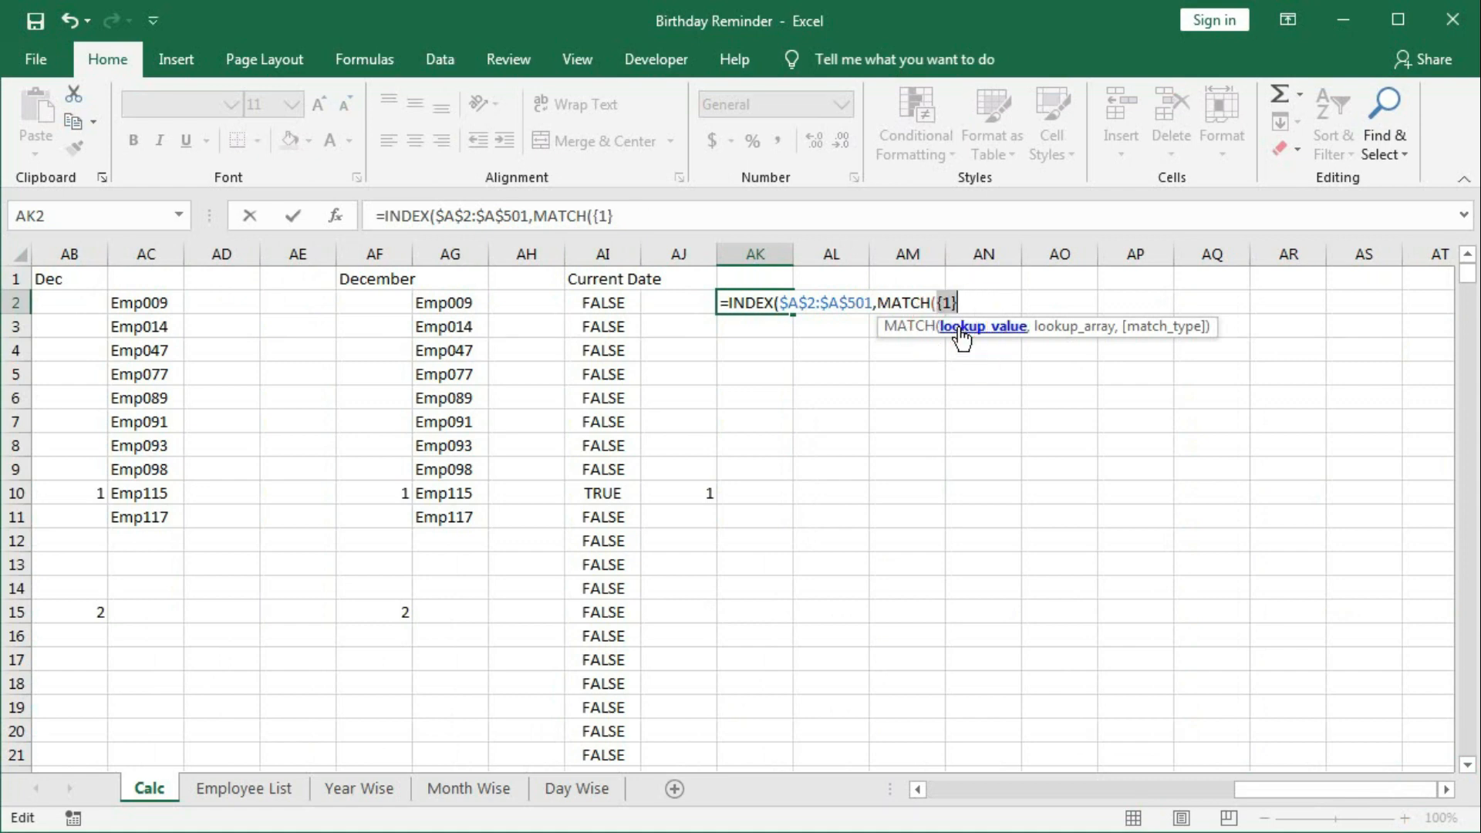
{"action": "key", "text": "ctrl+z"}
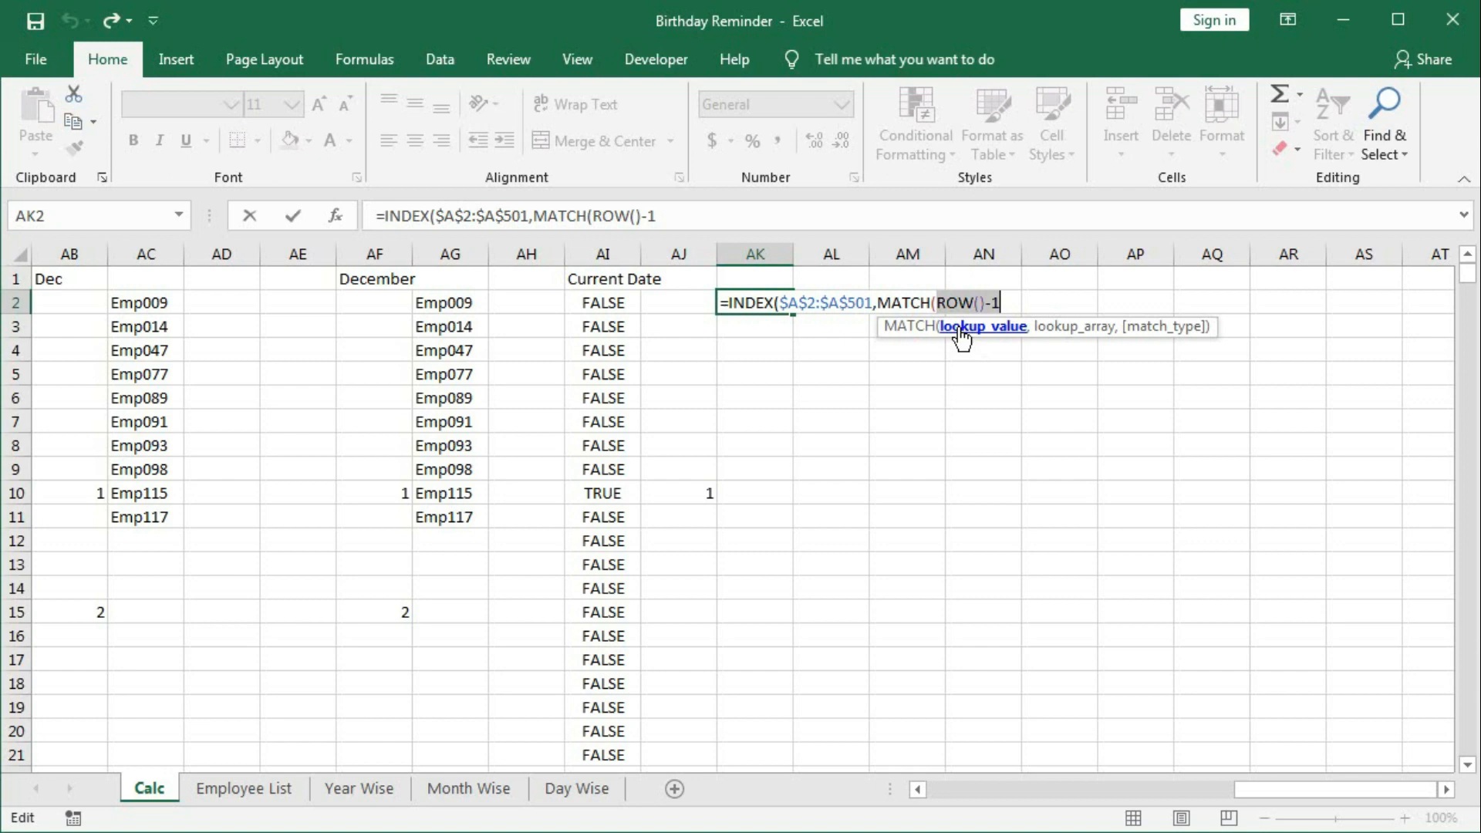
{"action": "left_click", "coordinate": [1008, 301]}
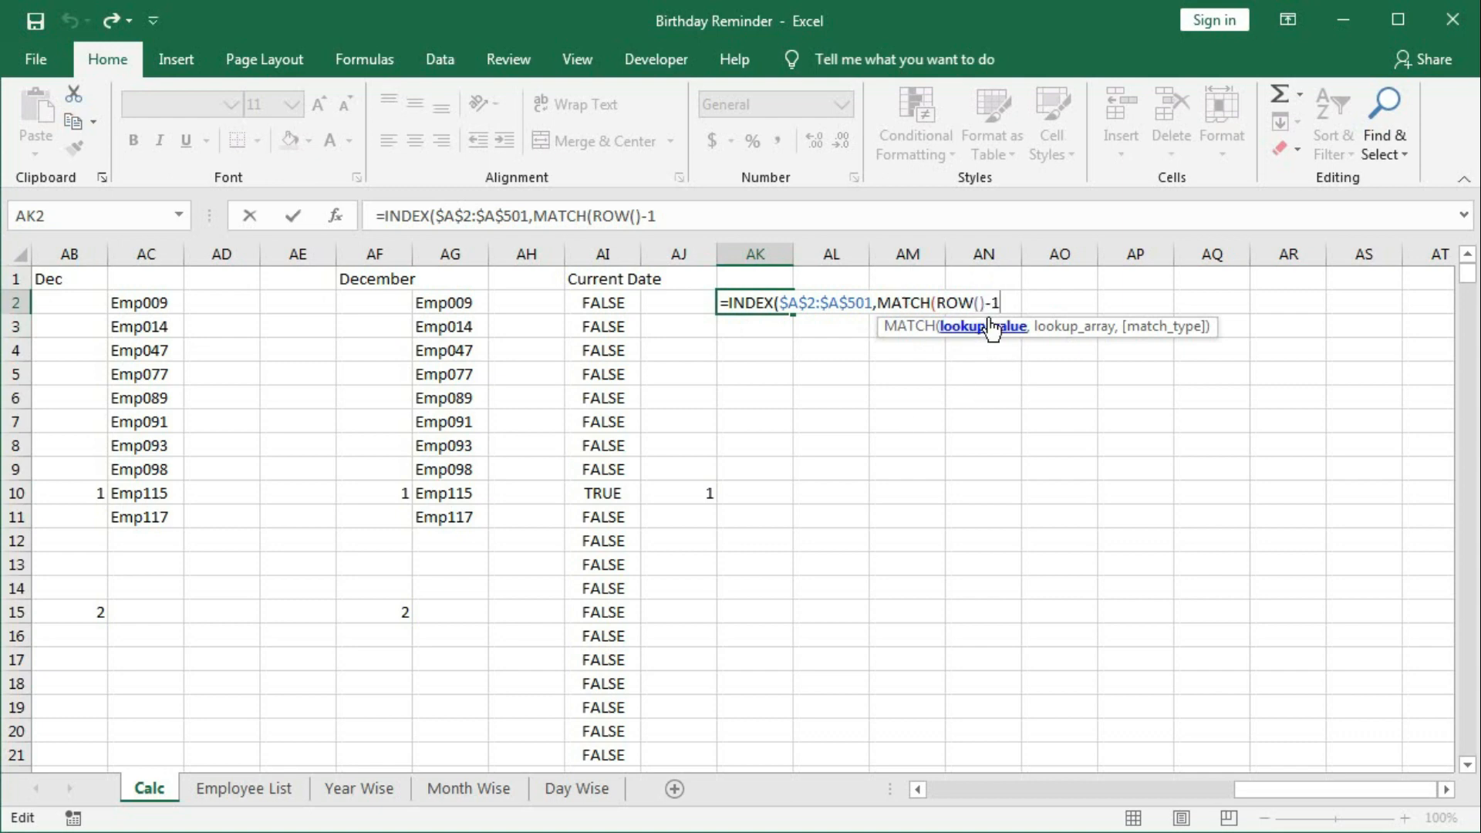
Step: Complete the MATCH in AK2 with the absolute lookup array $AJ$2:$AJ$501 and match type 0, and commit the formula
{"action": "type", "text": ","}
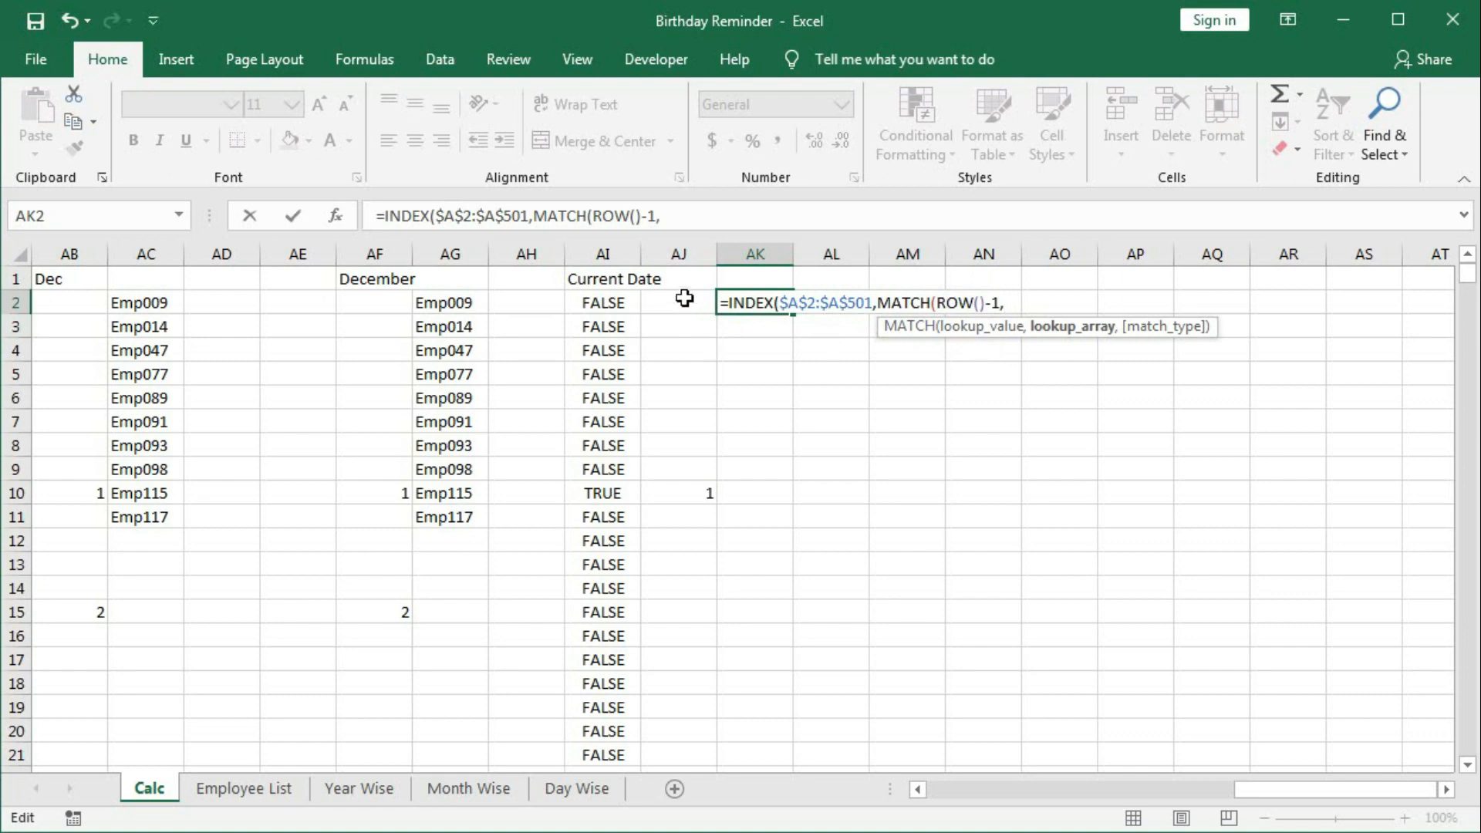
{"action": "left_click_drag", "start_coordinate": [684, 298], "coordinate": [680, 399]}
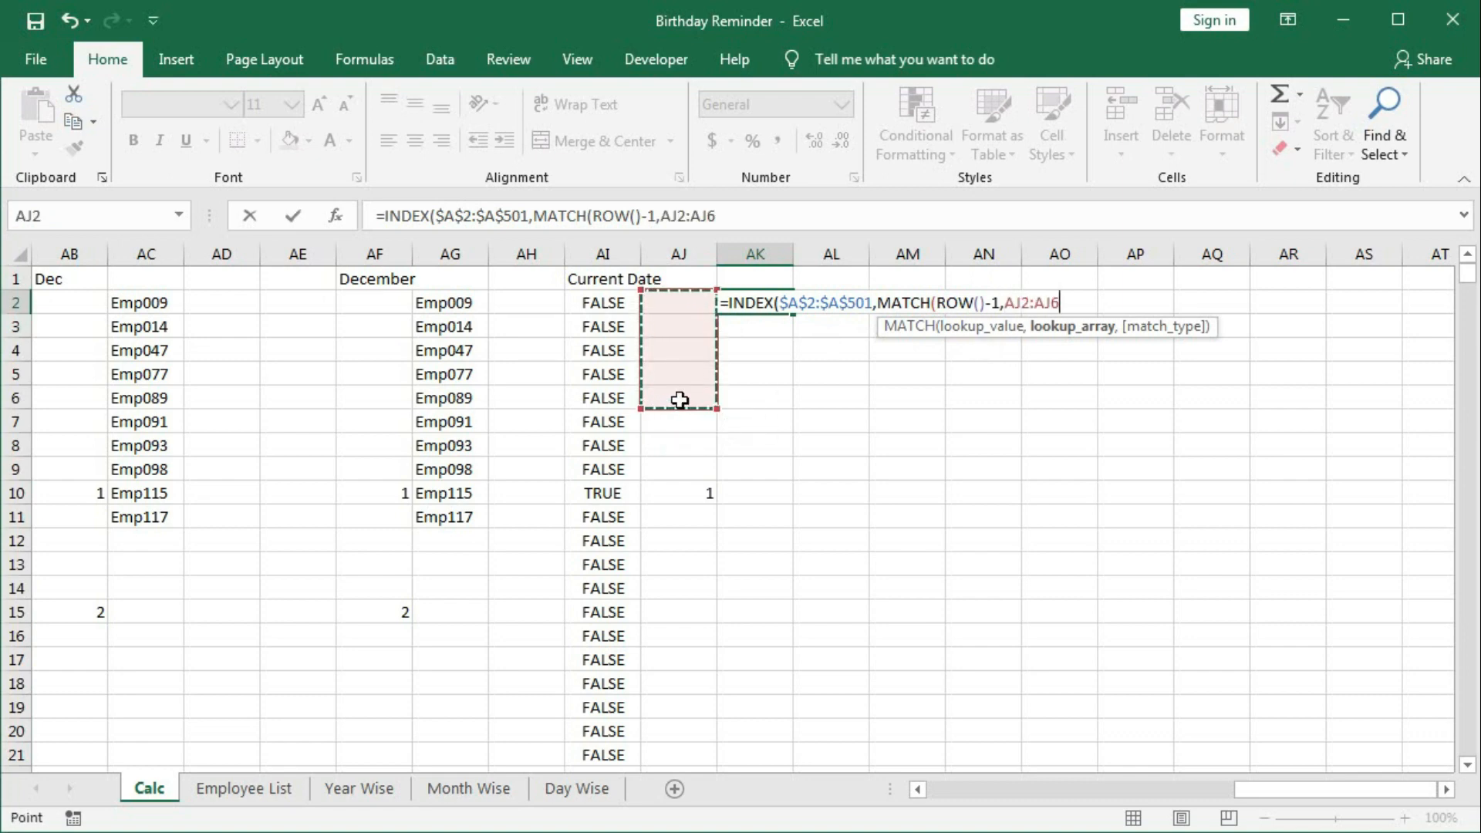
{"action": "key", "text": "BackSpace"}
{"action": "type", "text": "501"}
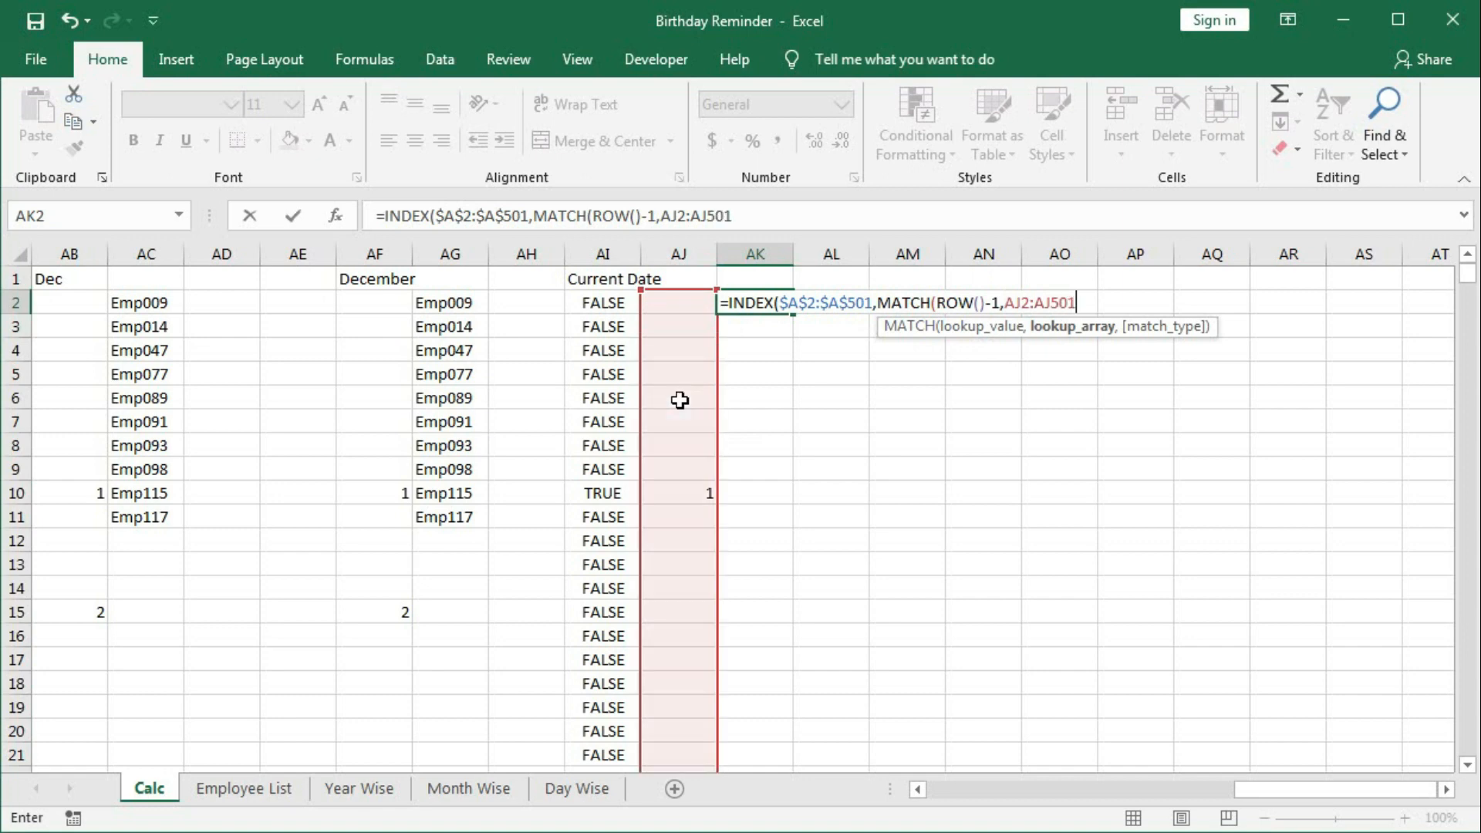
{"action": "left_click", "coordinate": [1074, 342]}
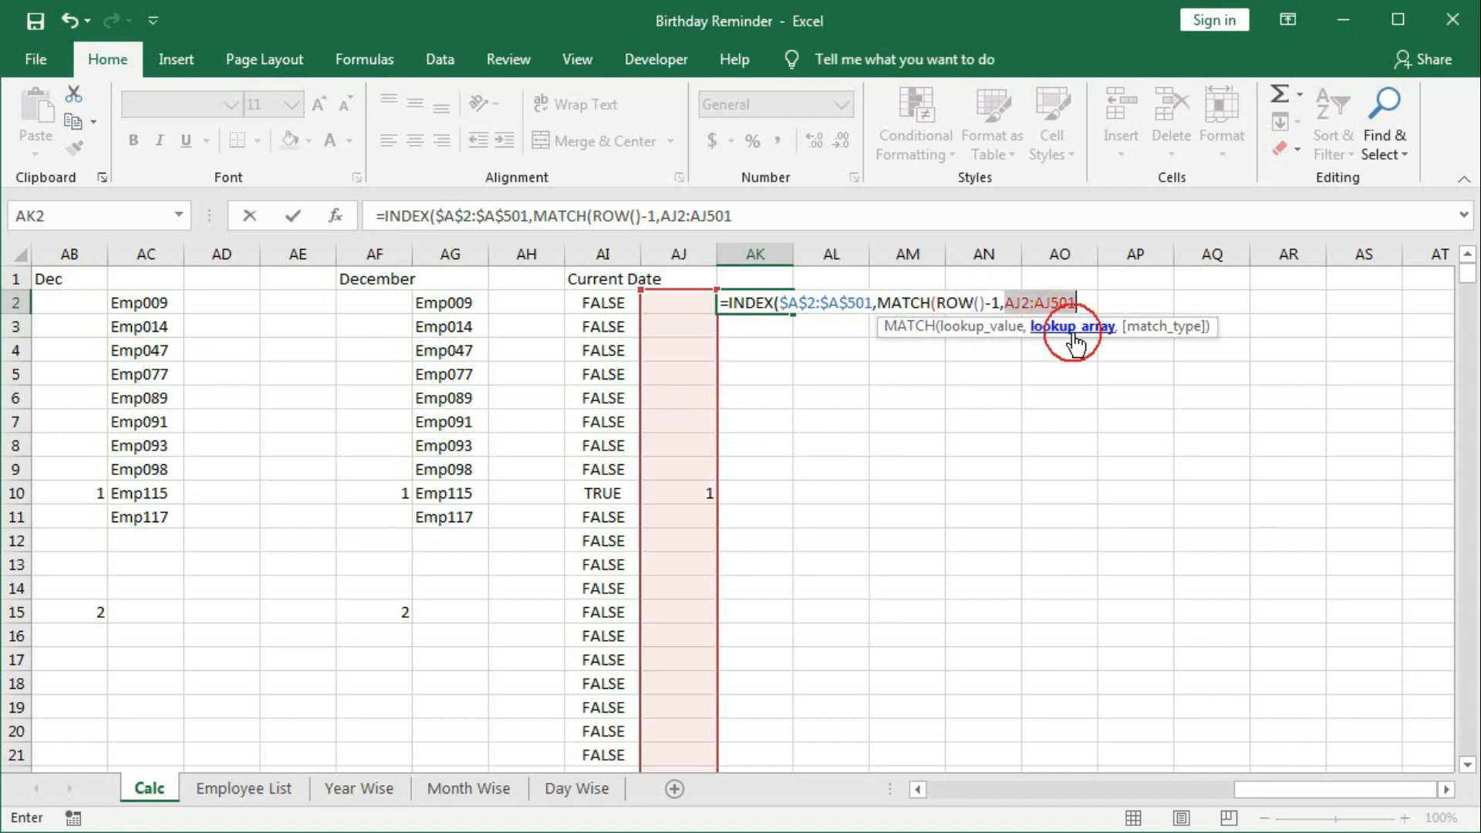
{"action": "key", "text": "F4"}
{"action": "left_click", "coordinate": [1113, 302]}
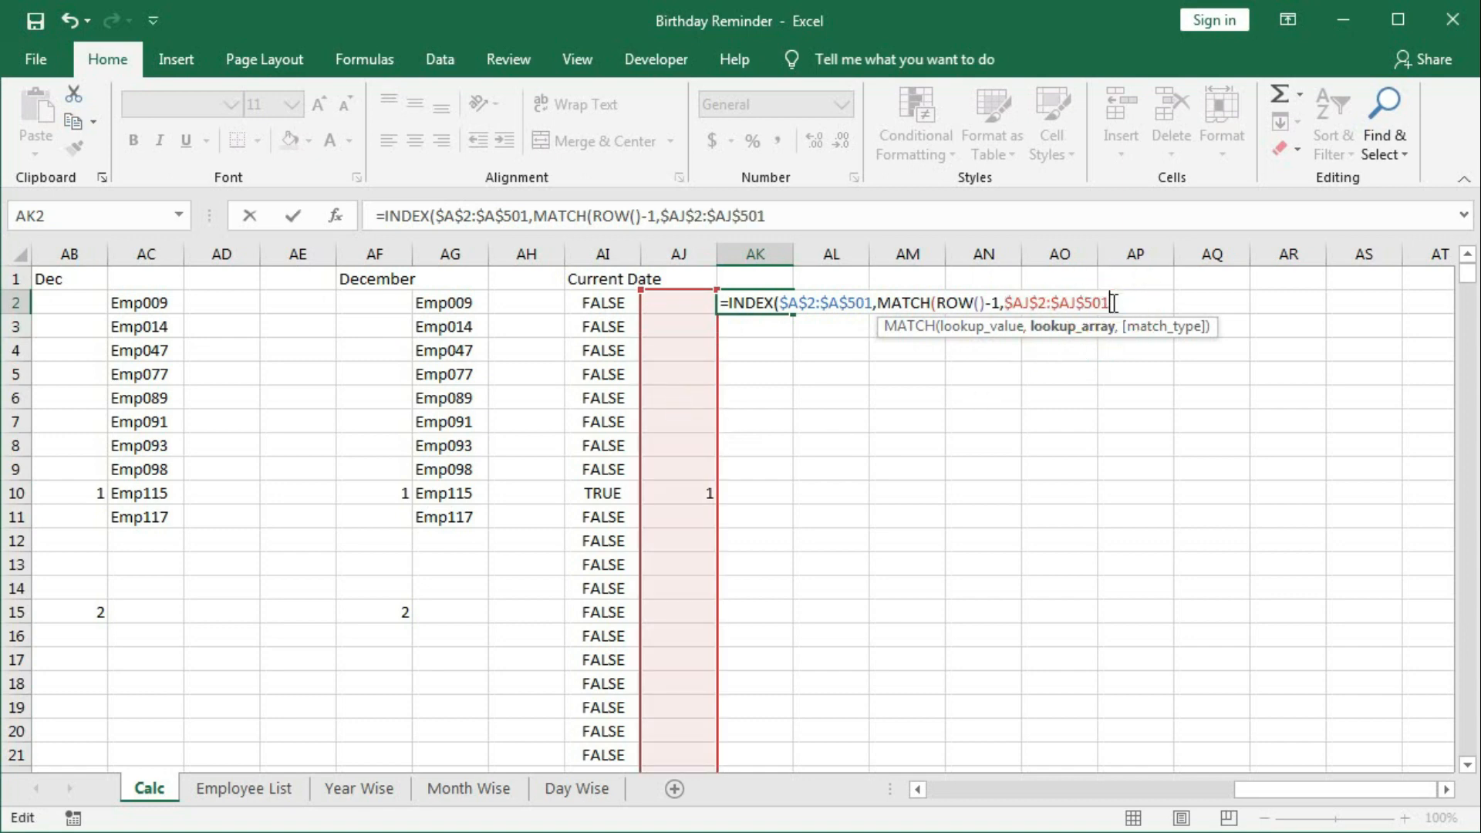
{"action": "type", "text": ","}
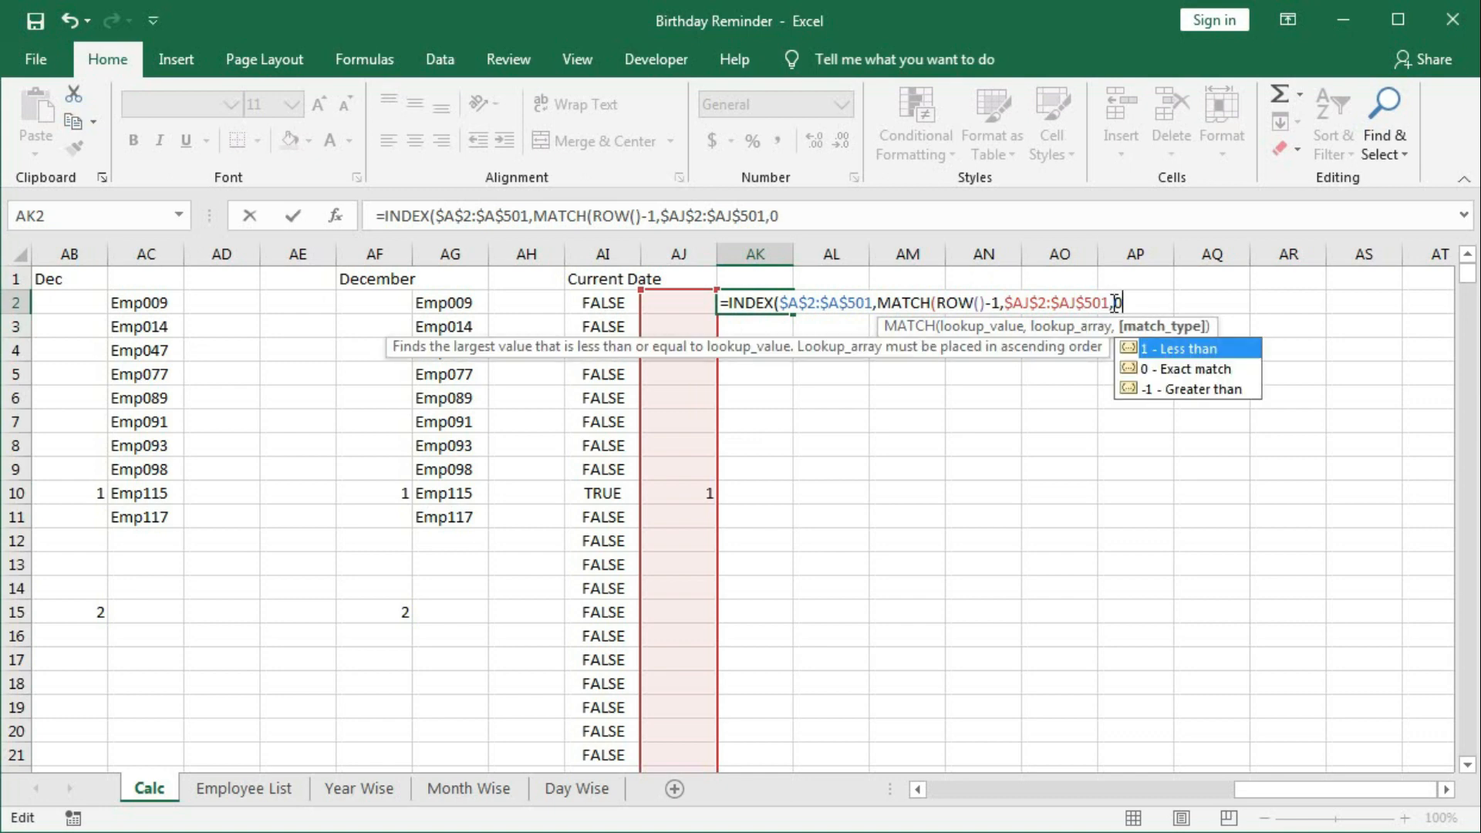
{"action": "type", "text": "0)"}
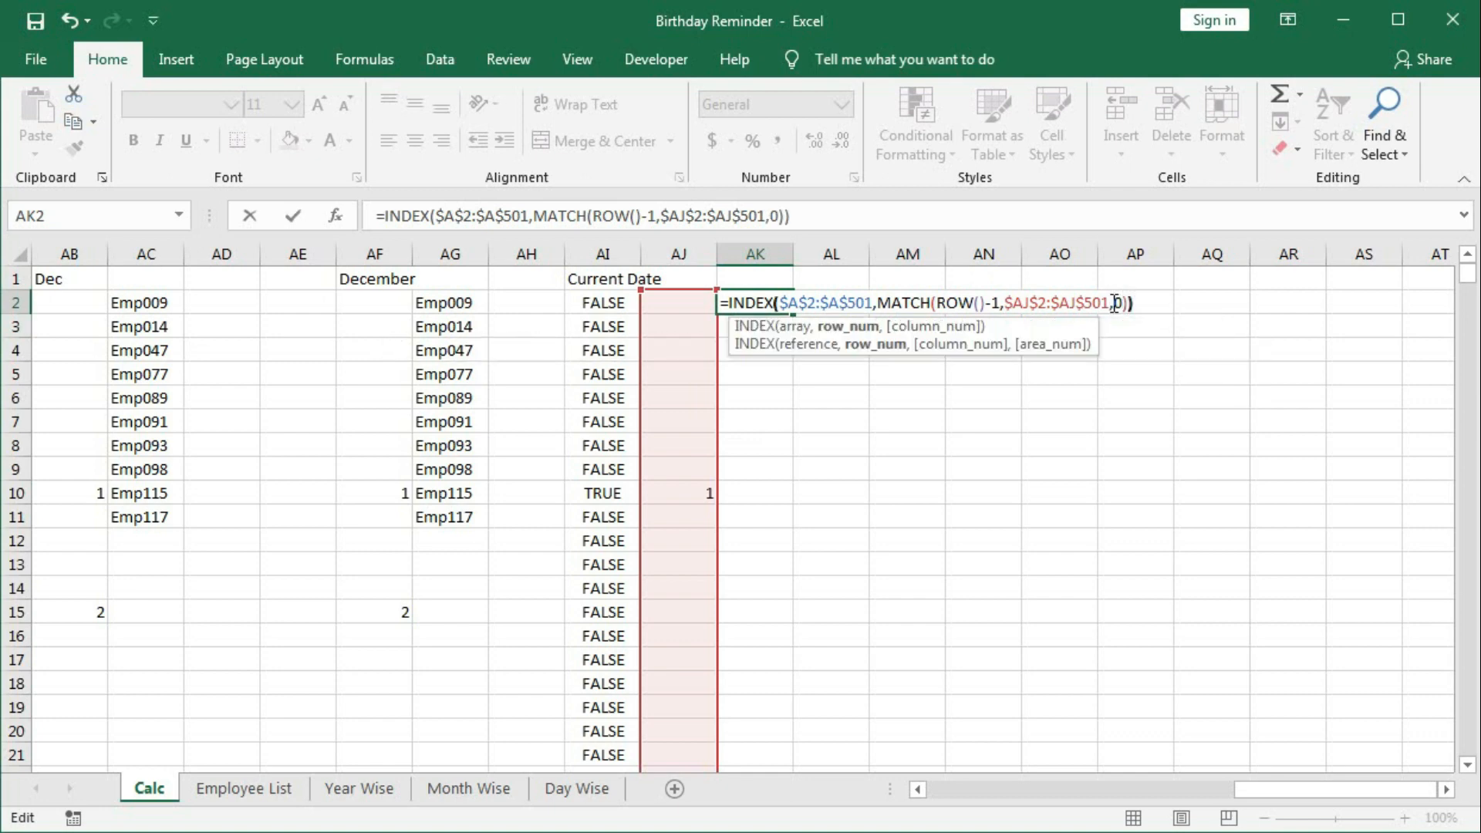
{"action": "key", "text": "ctrl+Return"}
Step: Fill the INDEX/MATCH formula from AK2 down column AK to AK501
{"action": "left_click", "coordinate": [772, 301]}
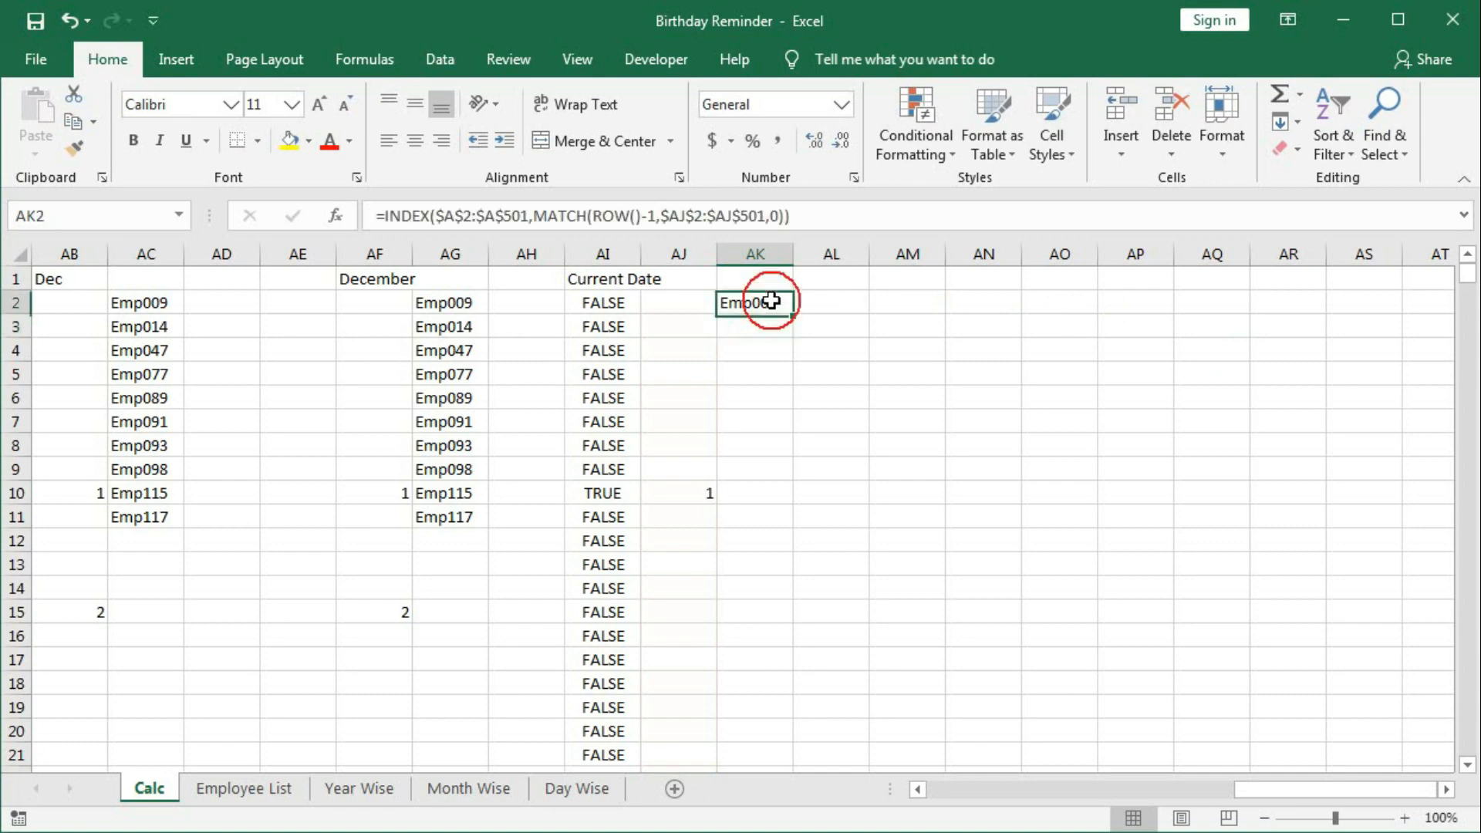
{"action": "double_click", "coordinate": [792, 314]}
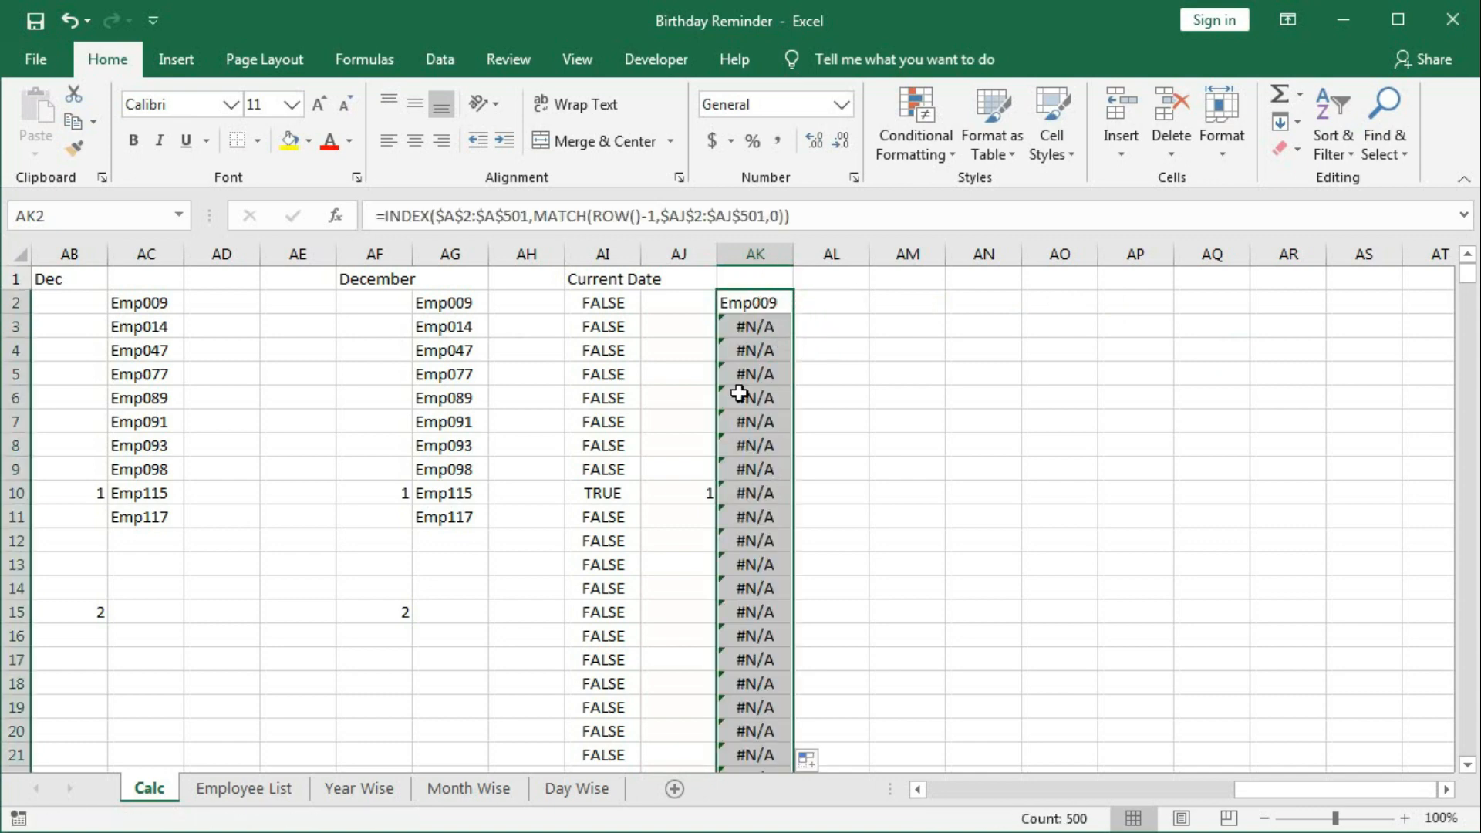
Step: Wrap the INDEX/MATCH formula in AK2 in IFERROR with an empty string "" as the error value
{"action": "double_click", "coordinate": [725, 305]}
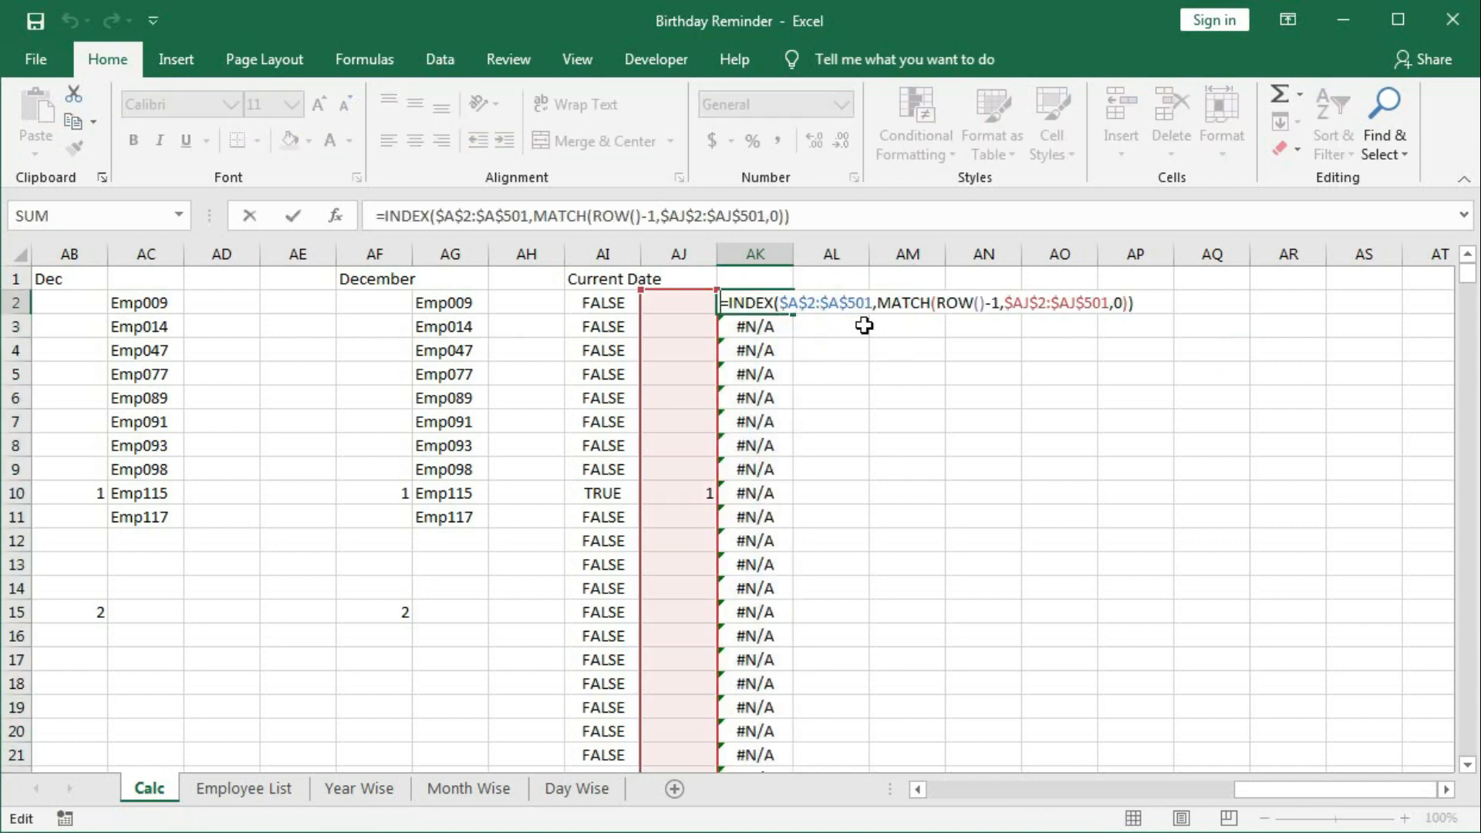
{"action": "key", "text": "Right"}
{"action": "type", "text": "IFERROR("}
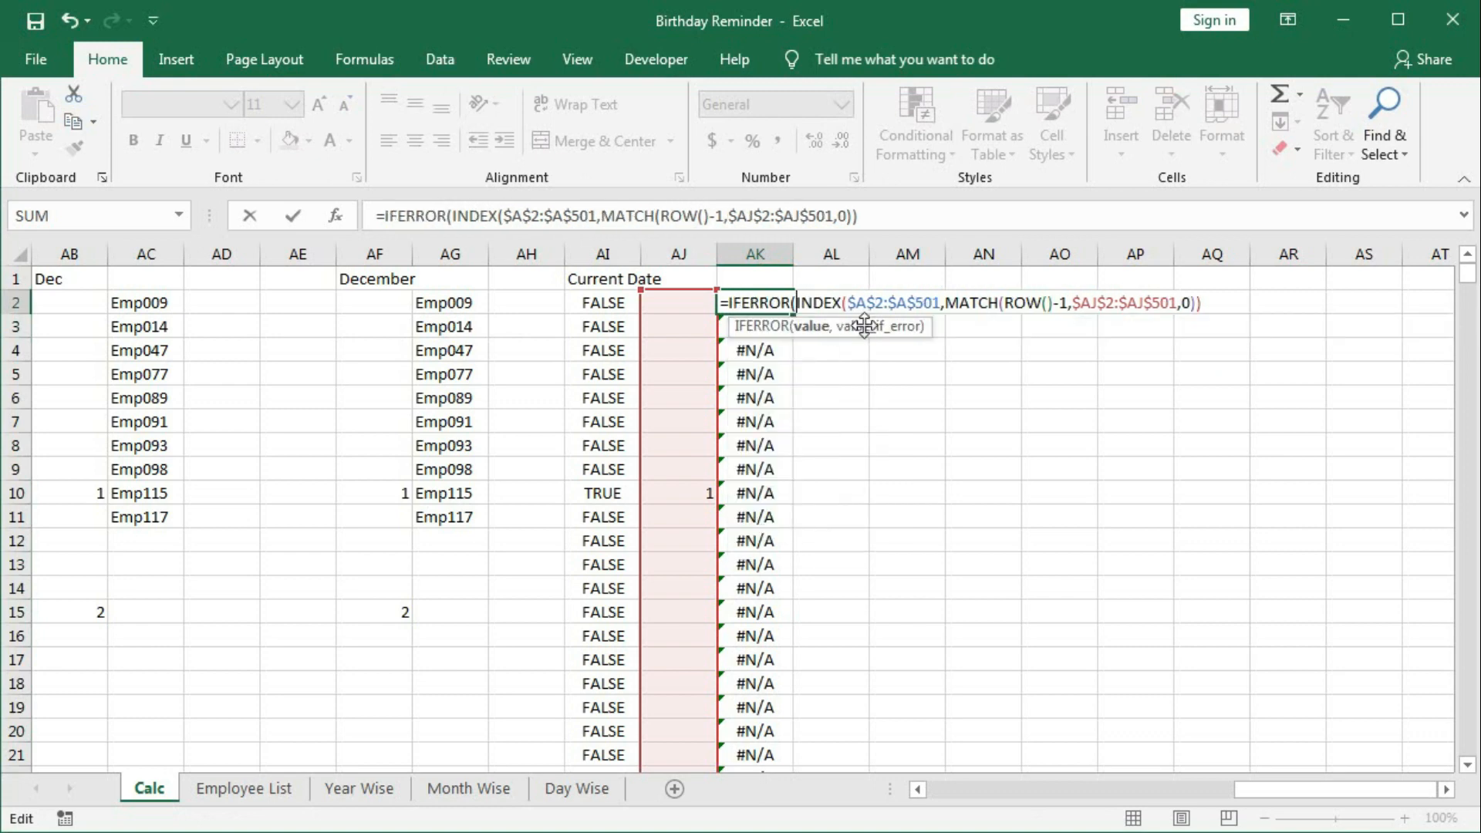
{"action": "type", "text": ","}
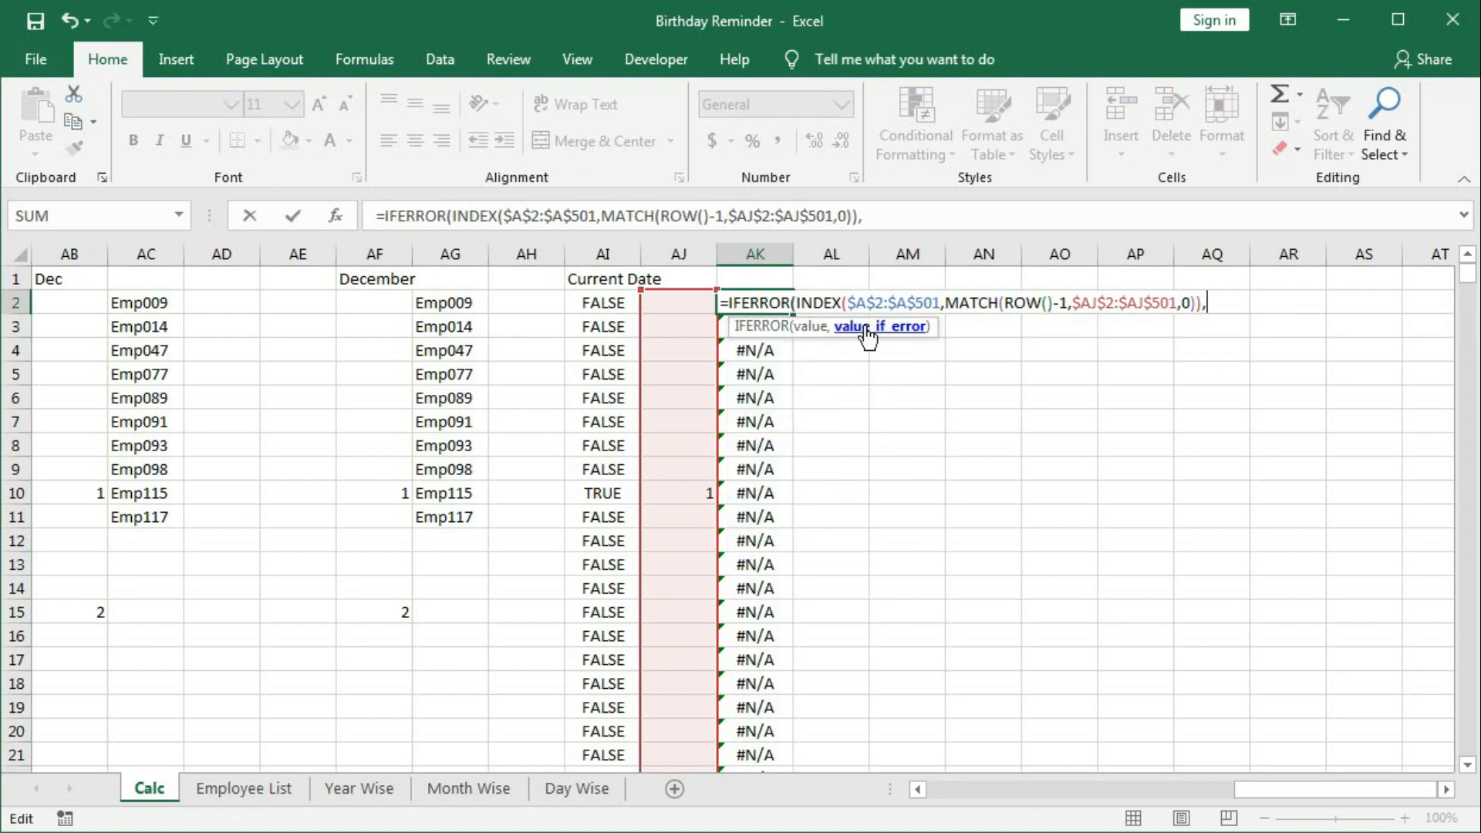
{"action": "type", "text": "\"\")"}
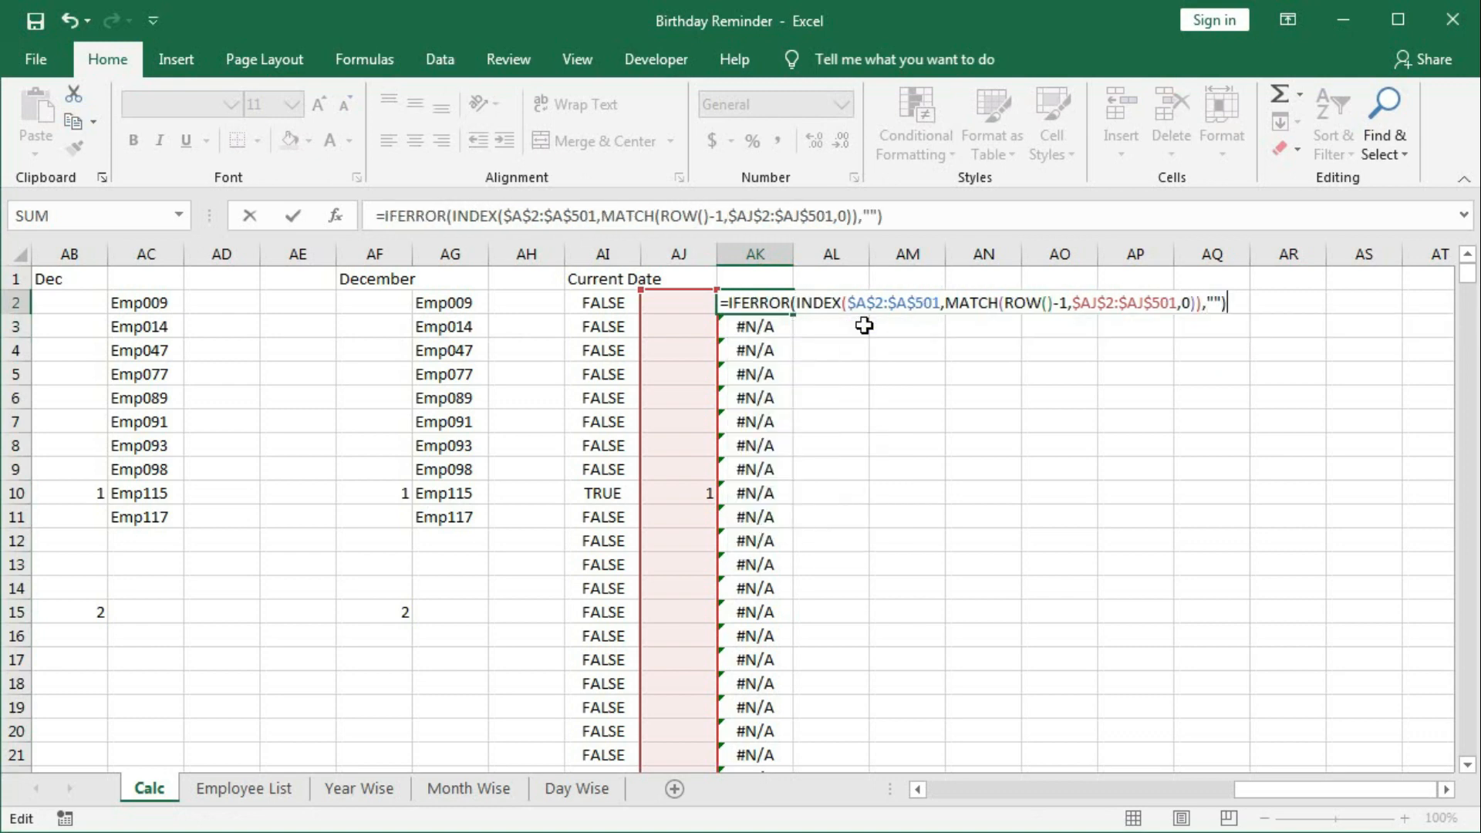
{"action": "key", "text": "Return"}
Step: Fill the IFERROR formula from AK2 down column AK over the existing formulas
{"action": "left_click", "coordinate": [780, 303]}
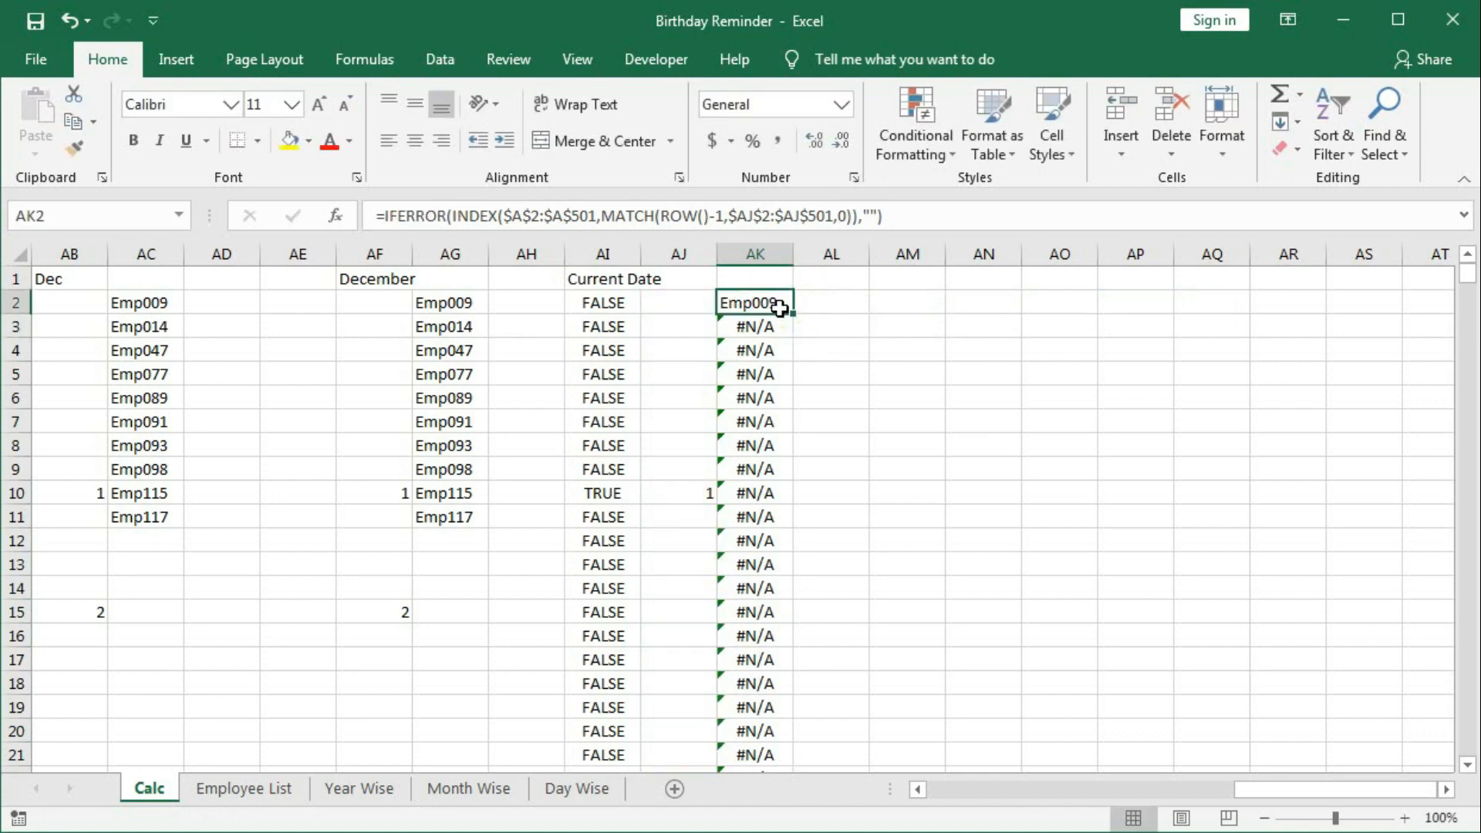
{"action": "double_click", "coordinate": [792, 314]}
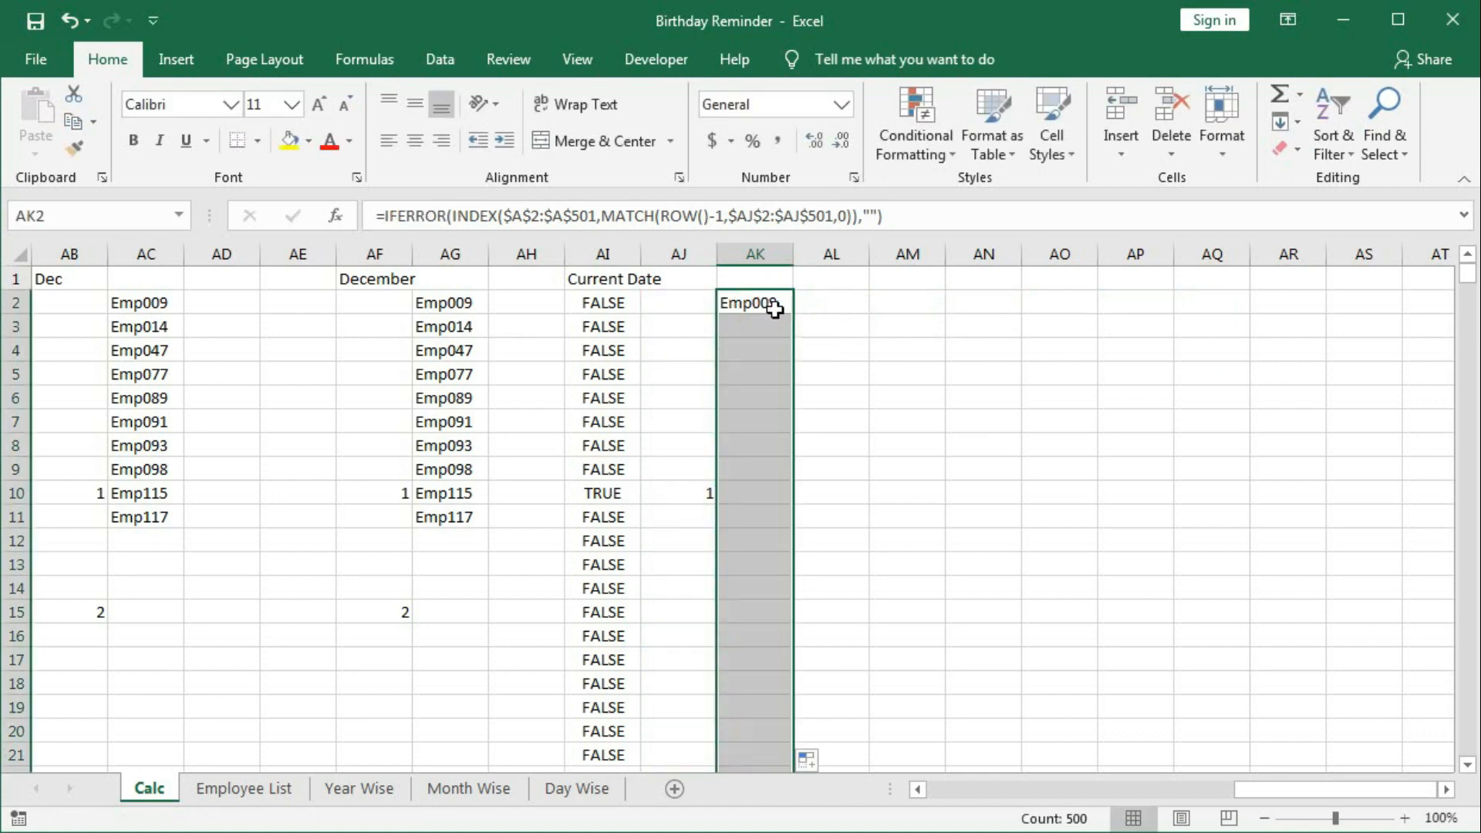
{"action": "left_click", "coordinate": [761, 302]}
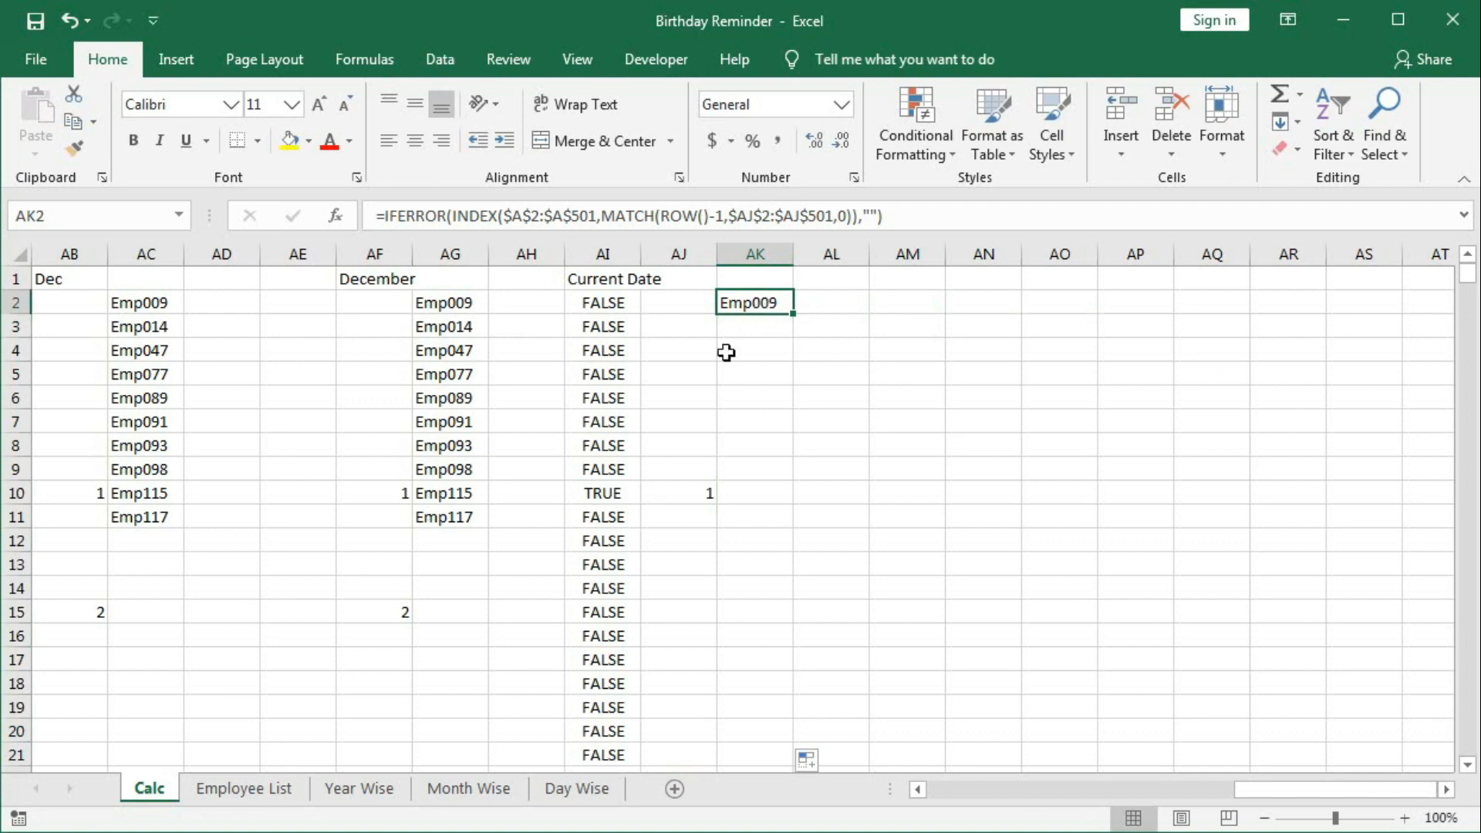
Step: Link cell B4 under Emp ID on the Day Wise sheet to Calc!AK2
{"action": "left_click", "coordinate": [577, 790]}
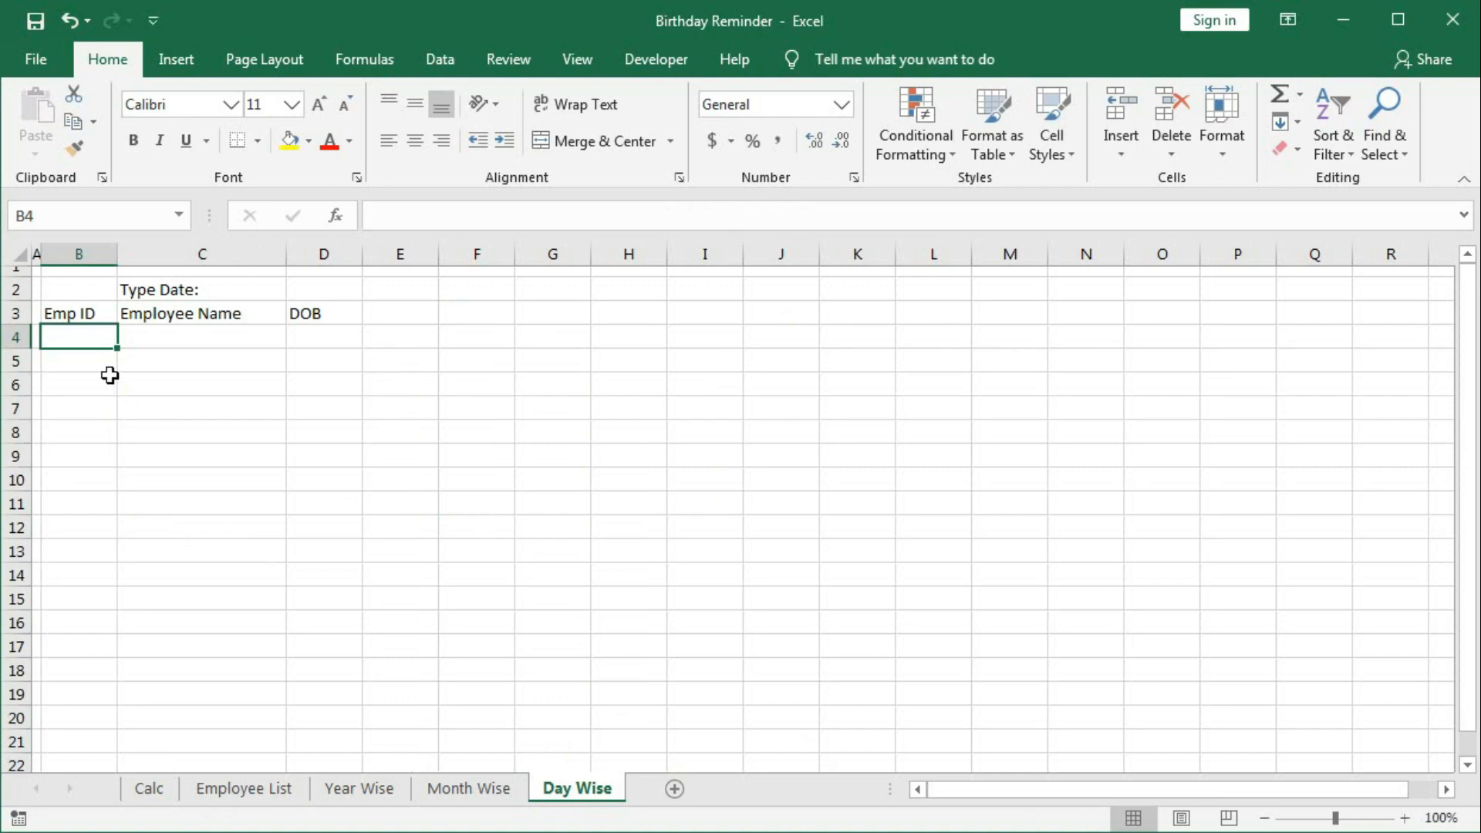
{"action": "type", "text": "="}
{"action": "left_click", "coordinate": [154, 801]}
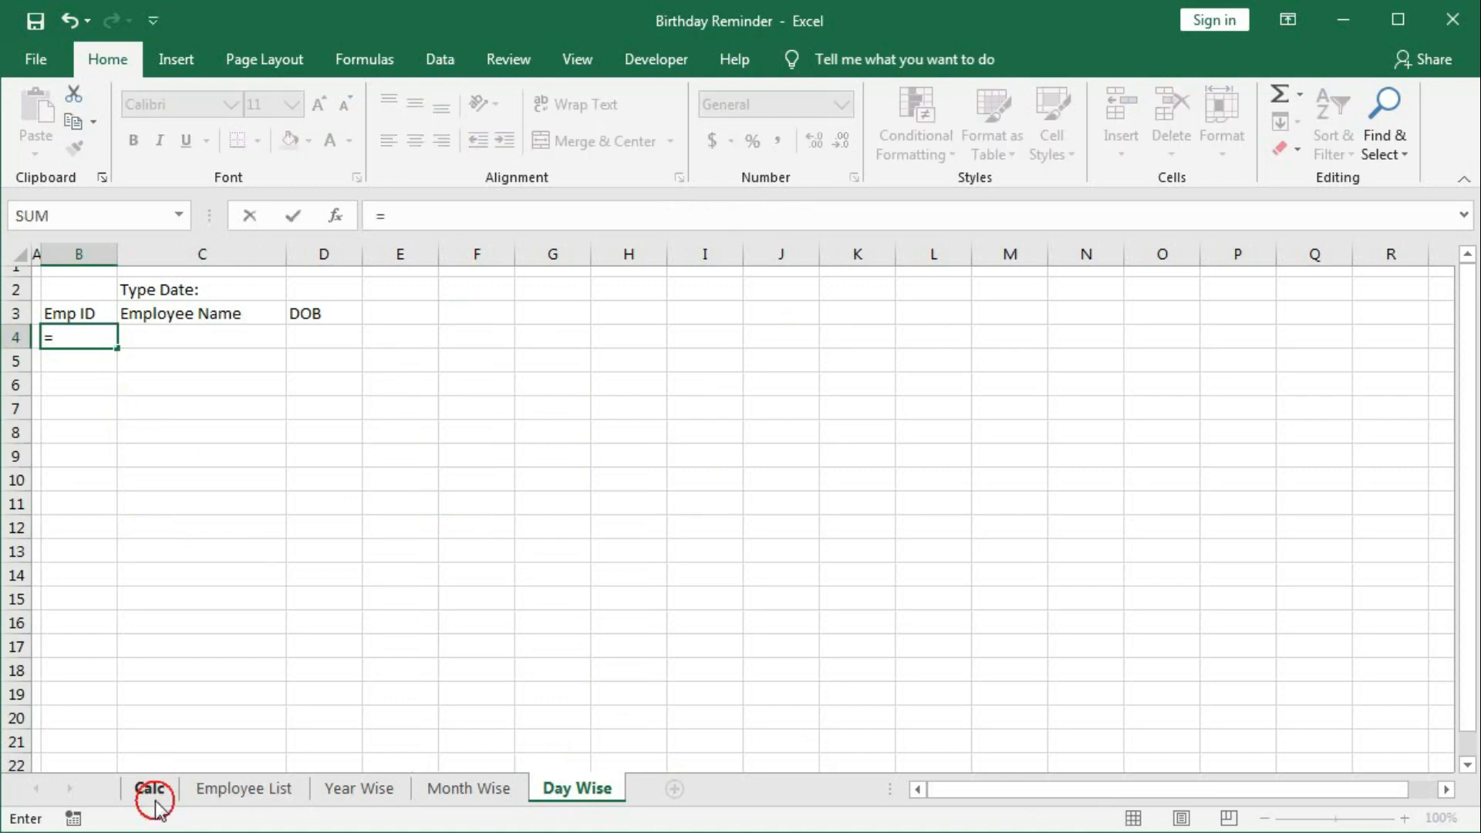
{"action": "left_click", "coordinate": [754, 301]}
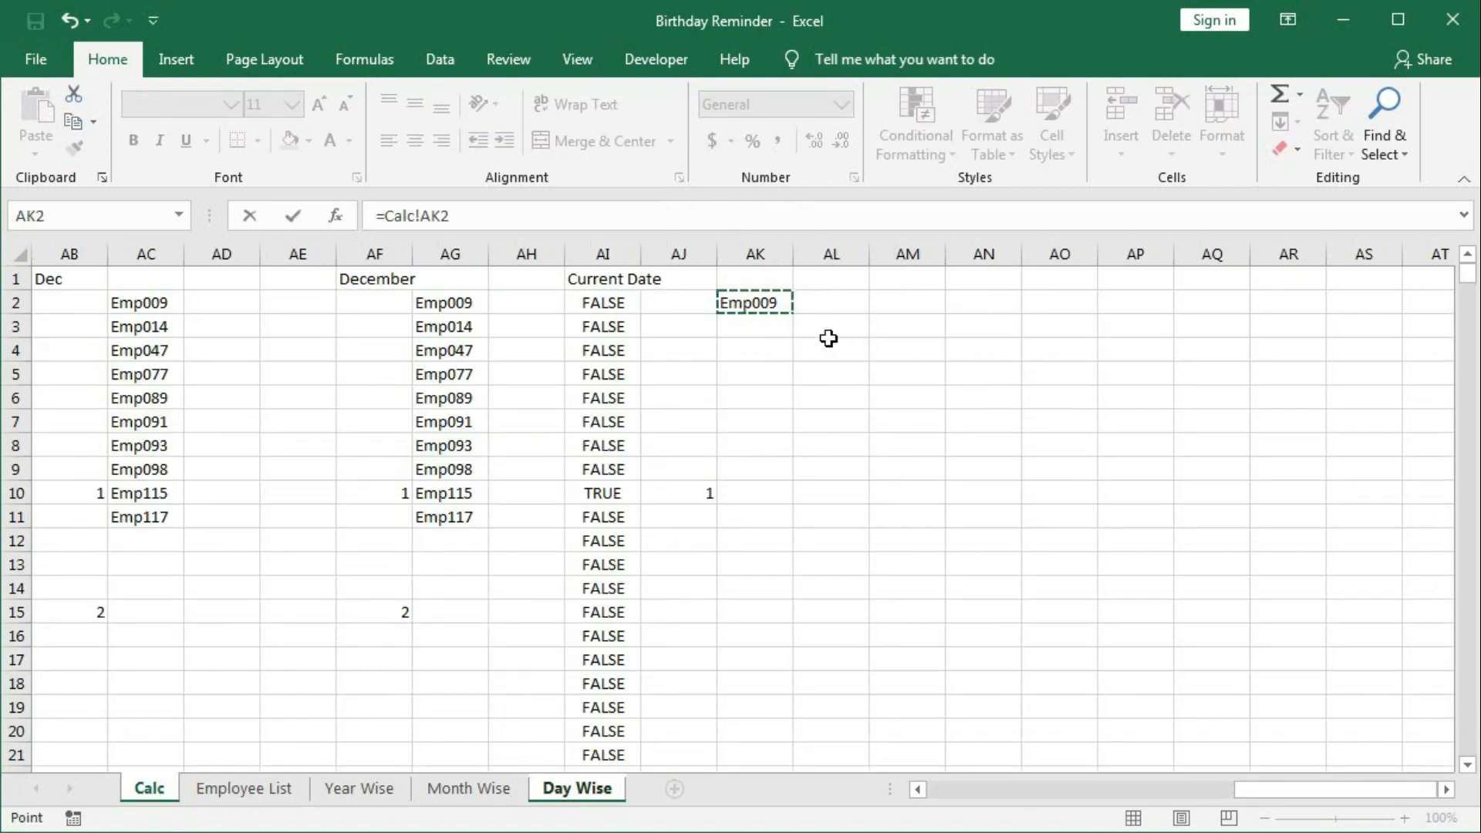
{"action": "key", "text": "Return"}
Step: Fill the Calc link from B4 down the Emp ID column for 500 rows
{"action": "left_click", "coordinate": [91, 338]}
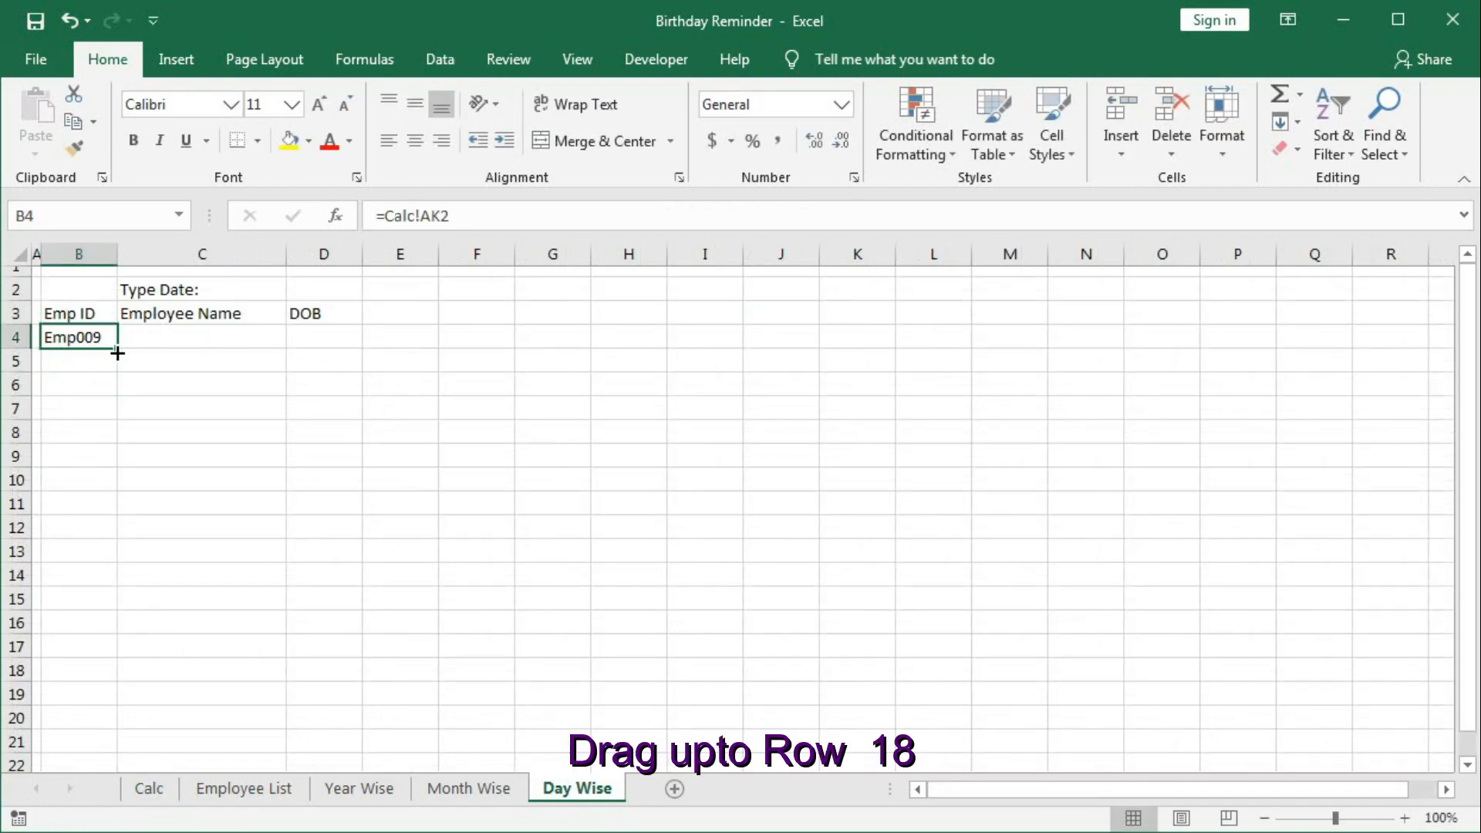
{"action": "left_click_drag", "start_coordinate": [117, 354], "coordinate": [93, 399]}
{"action": "left_click_drag", "start_coordinate": [1468, 752], "coordinate": [1462, 274]}
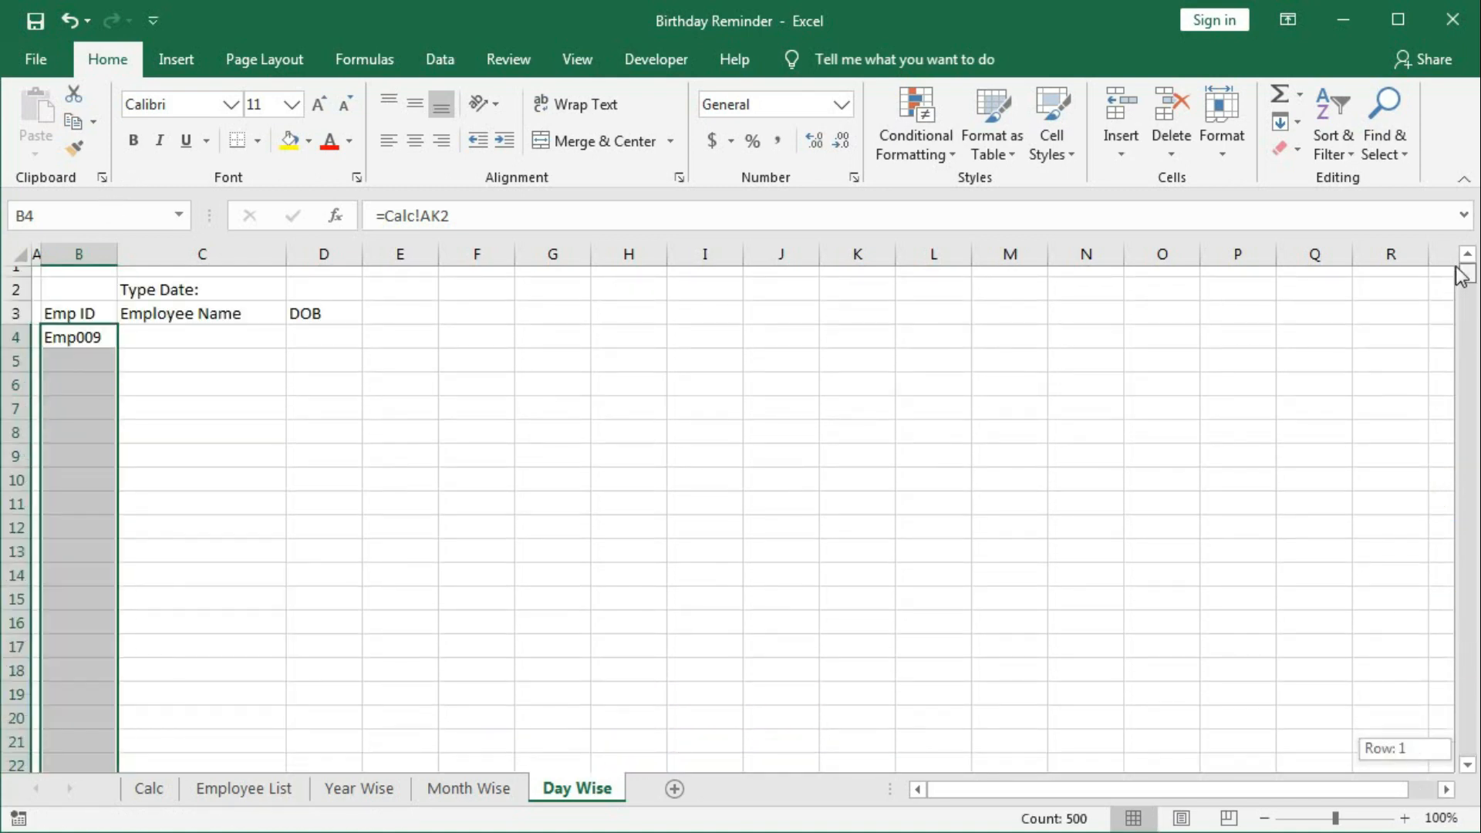
Step: Start an INDEX formula in C4 under Employee Name with the named range EmpList_EmpName as its array
{"action": "left_click", "coordinate": [179, 340]}
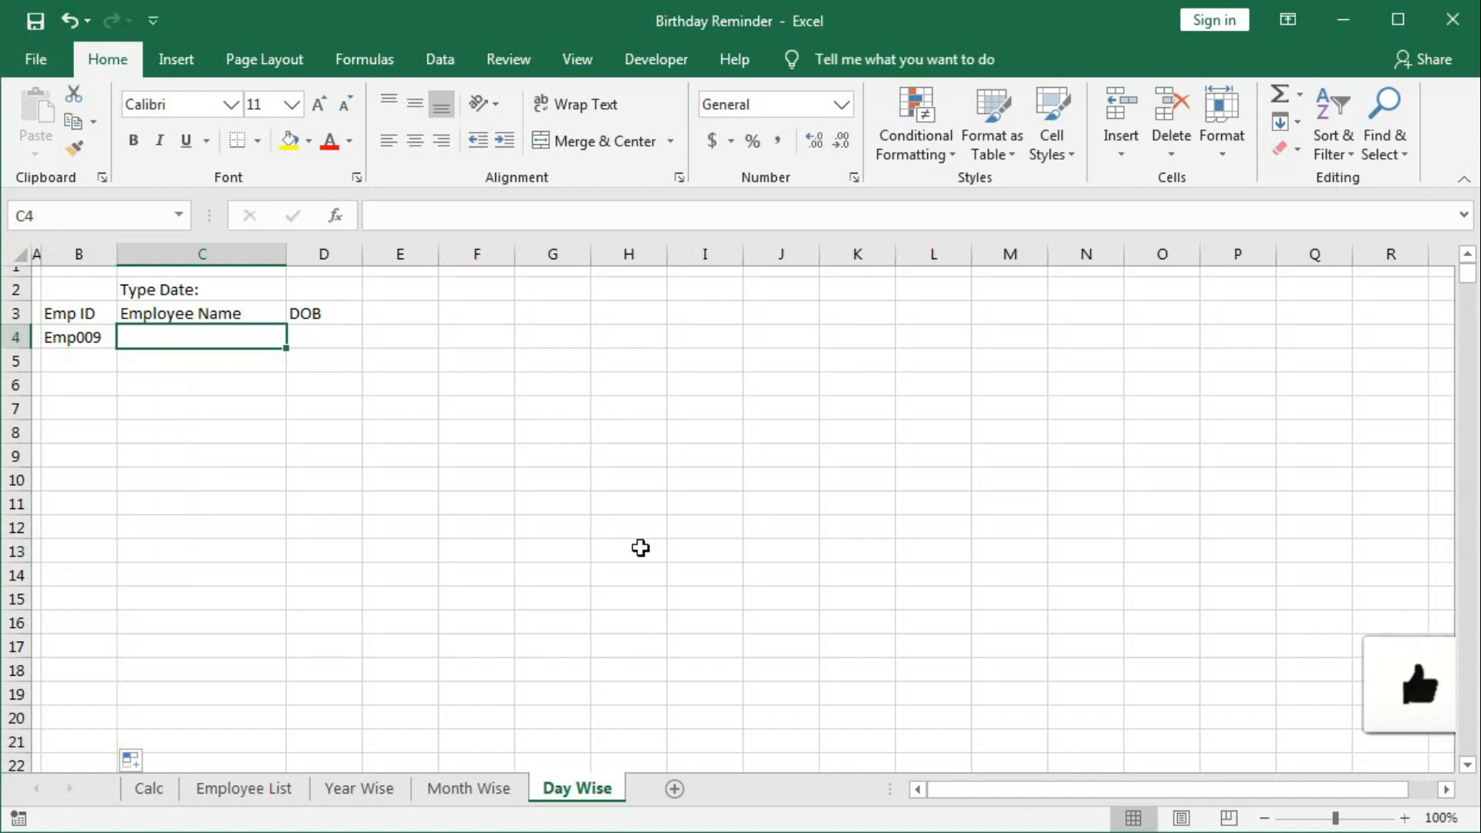
{"action": "type", "text": "=in"}
{"action": "key", "text": "Tab"}
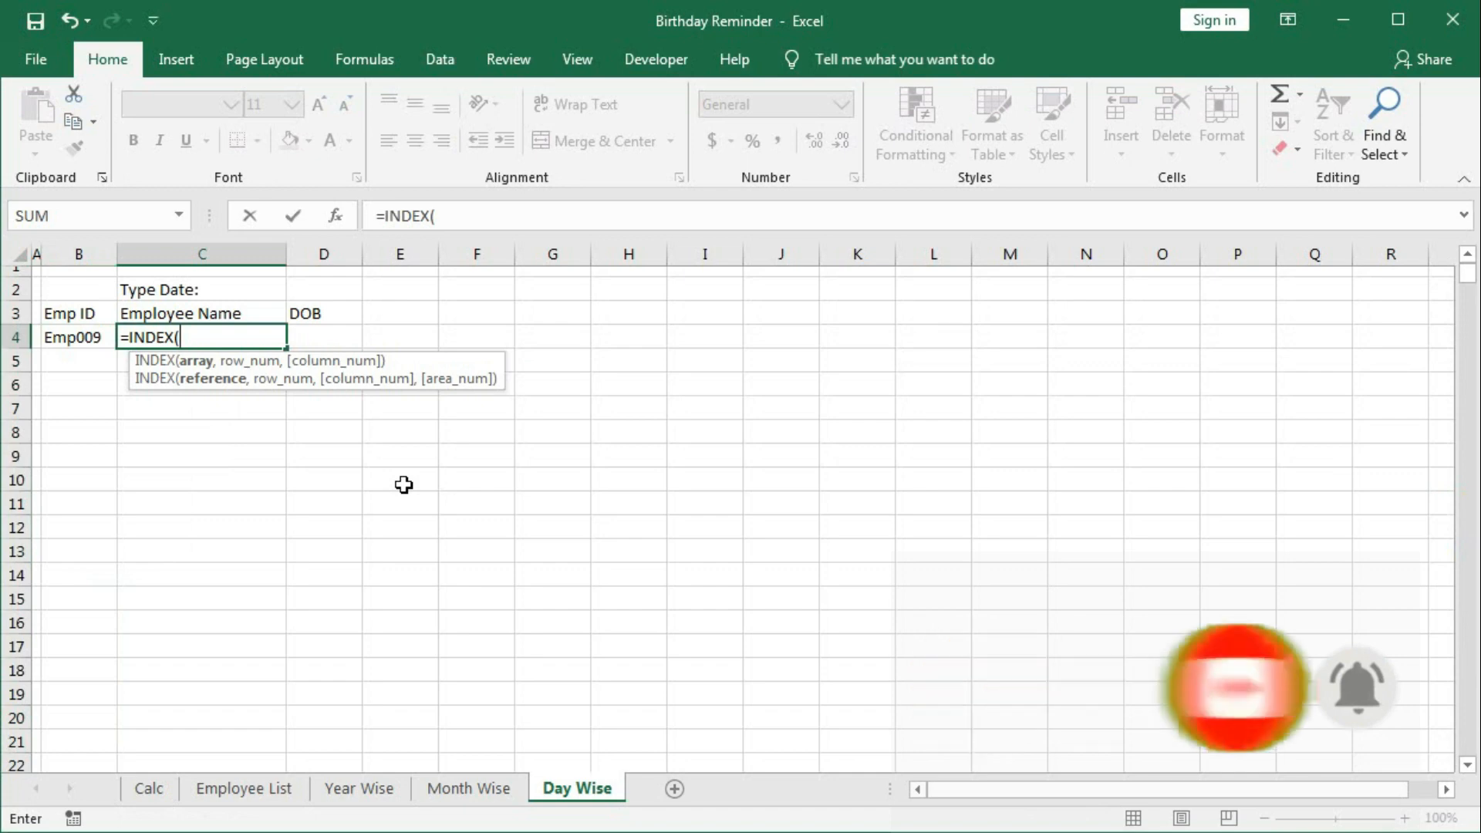
{"action": "type", "text": "em"}
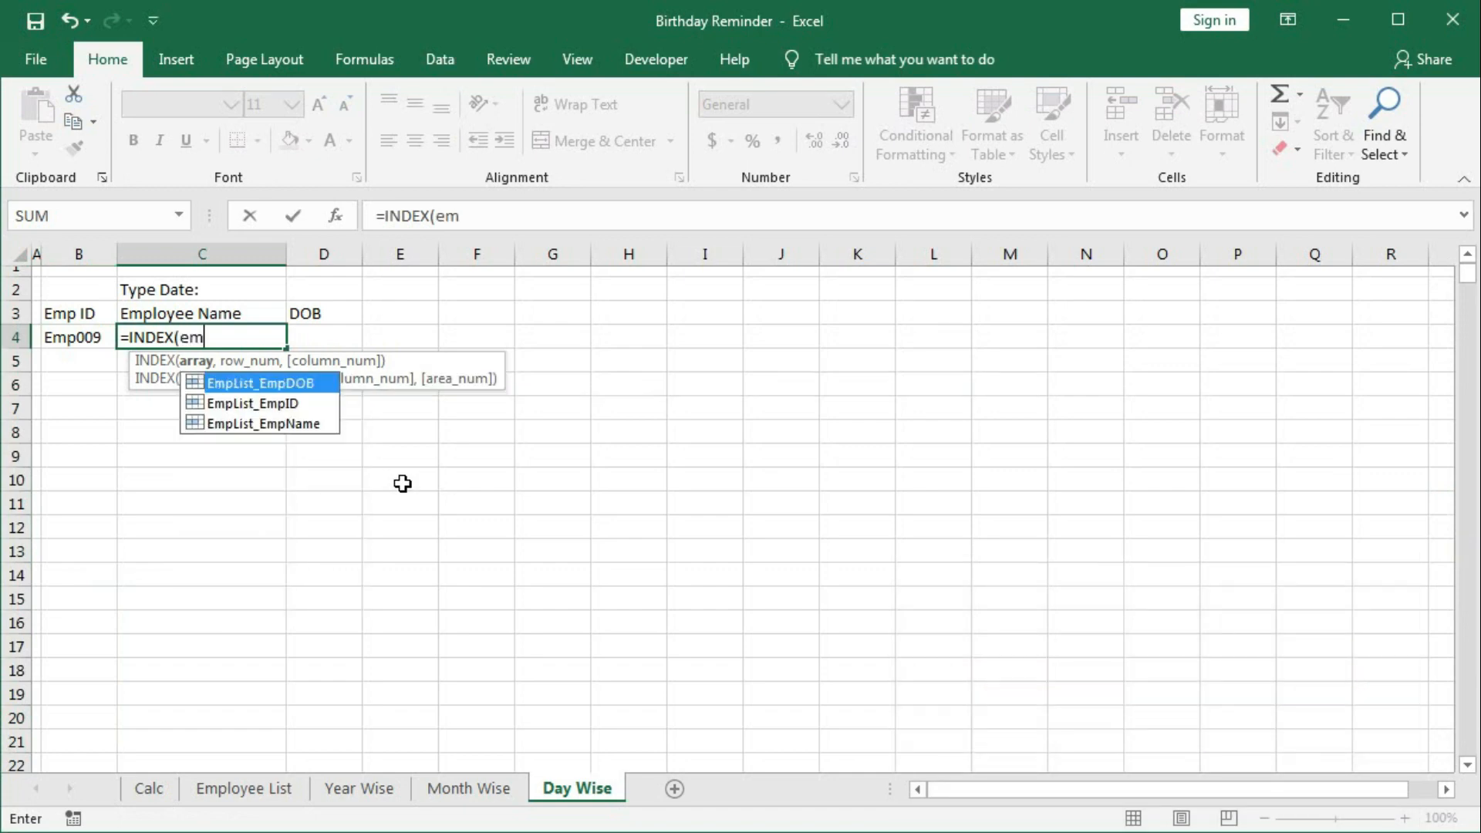
{"action": "key", "text": "Down"}
{"action": "key", "text": "Down"}
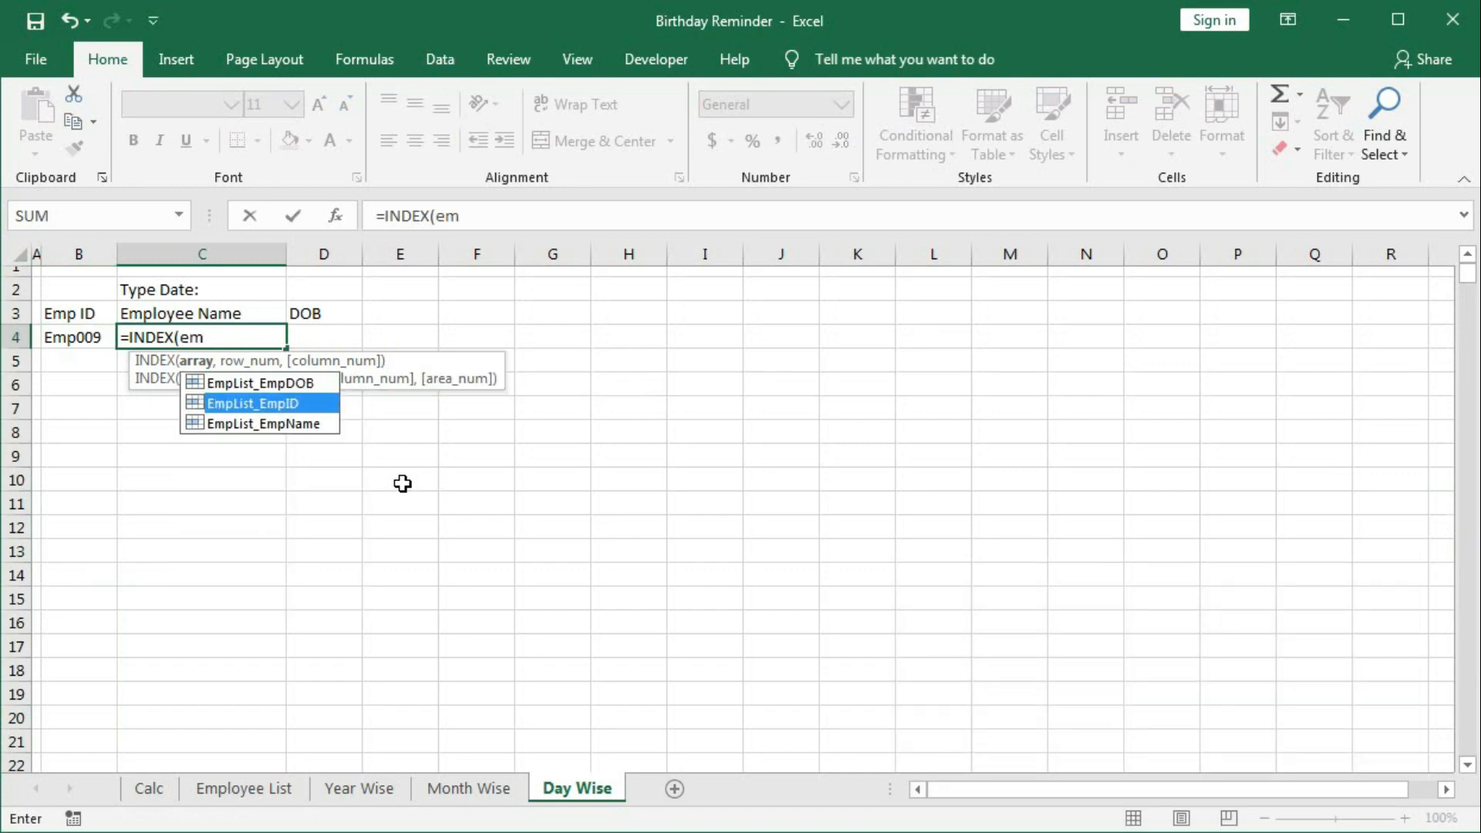
{"action": "key", "text": "Tab"}
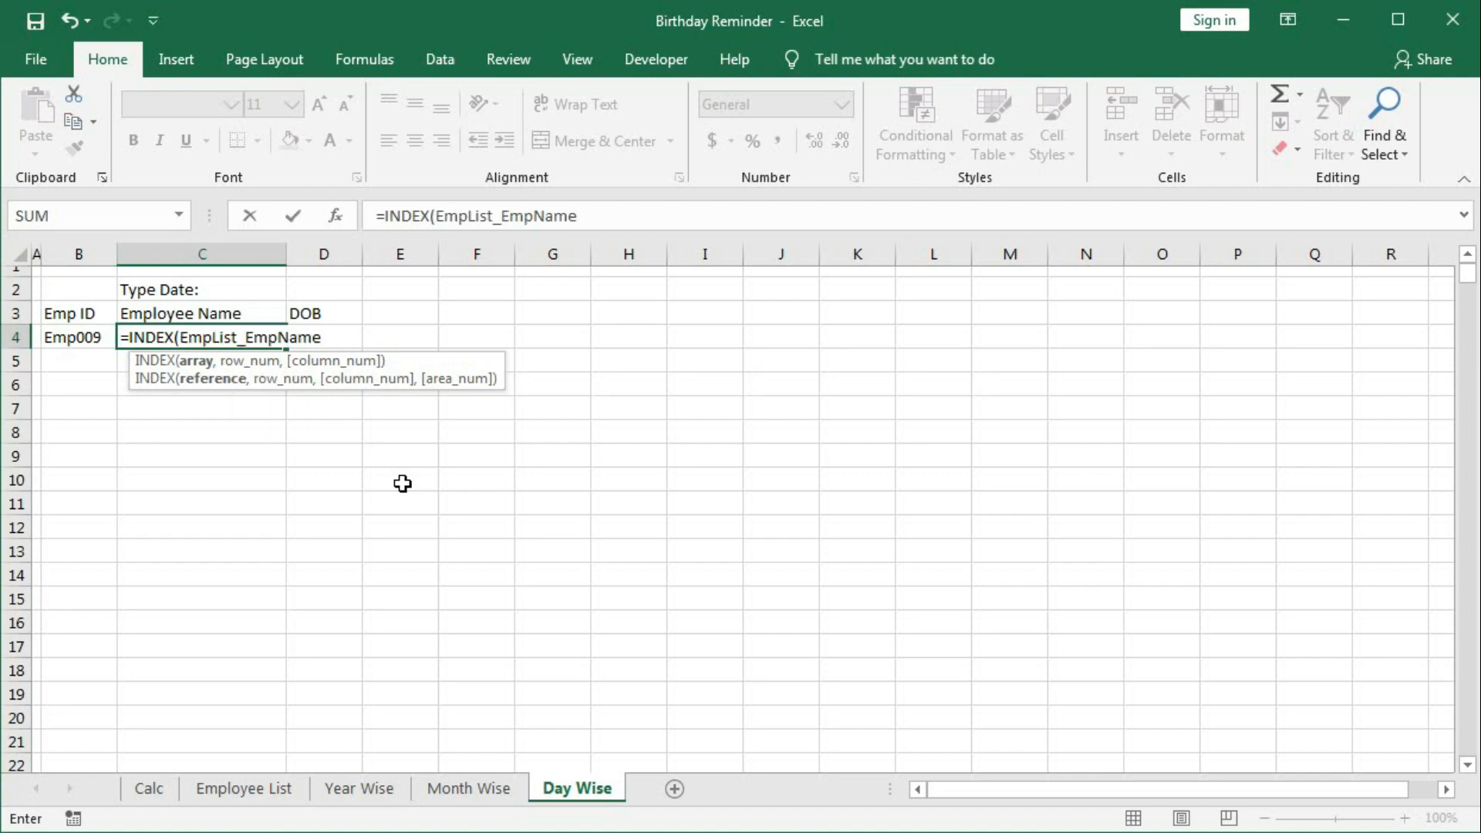
{"action": "type", "text": ","}
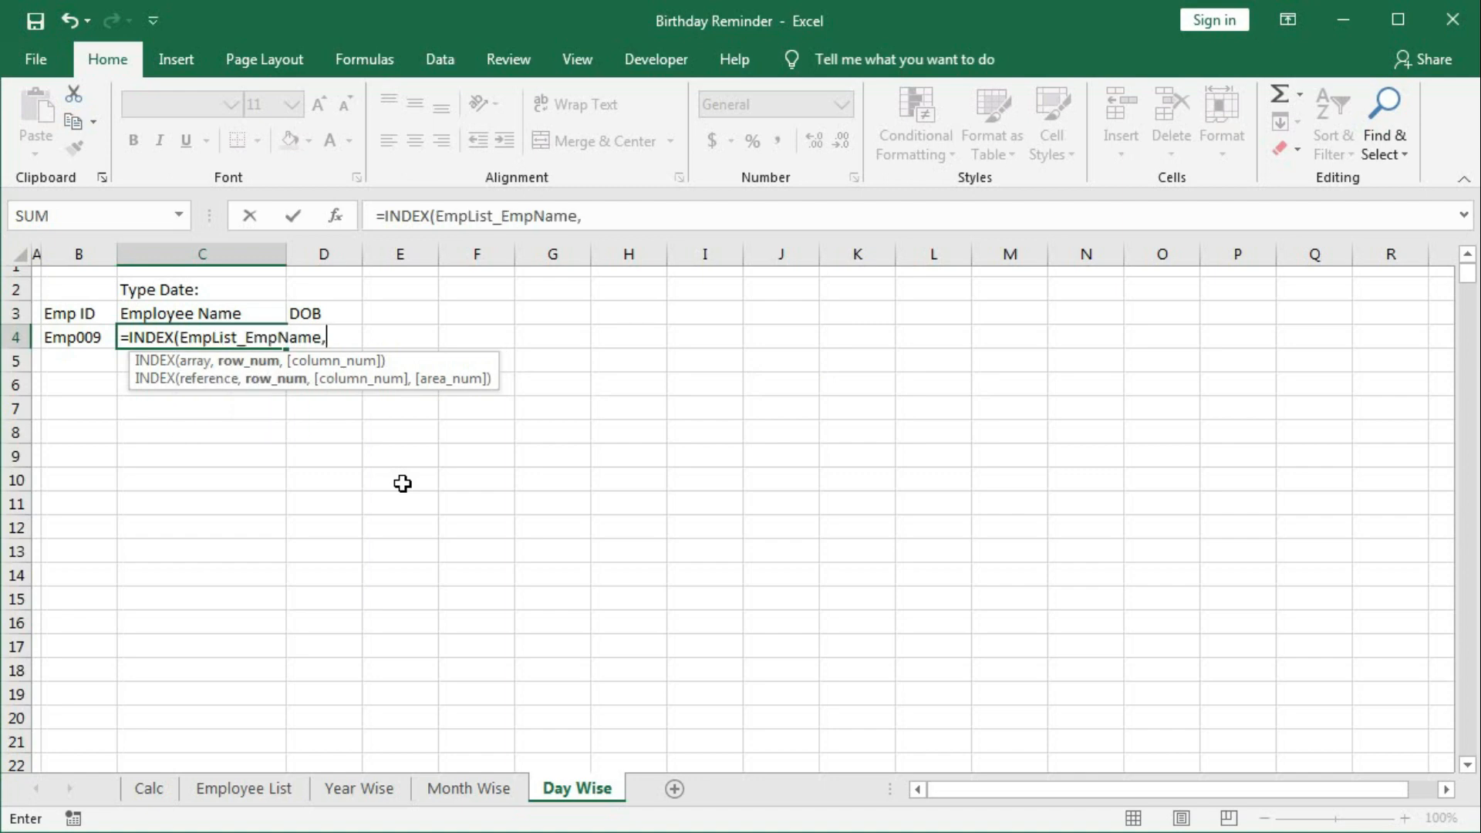
Step: Complete the C4 formula with a MATCH of B4 in EmpList_EmpID, match type 0, and fill it down column C
{"action": "type", "text": "ma"}
{"action": "key", "text": "Tab"}
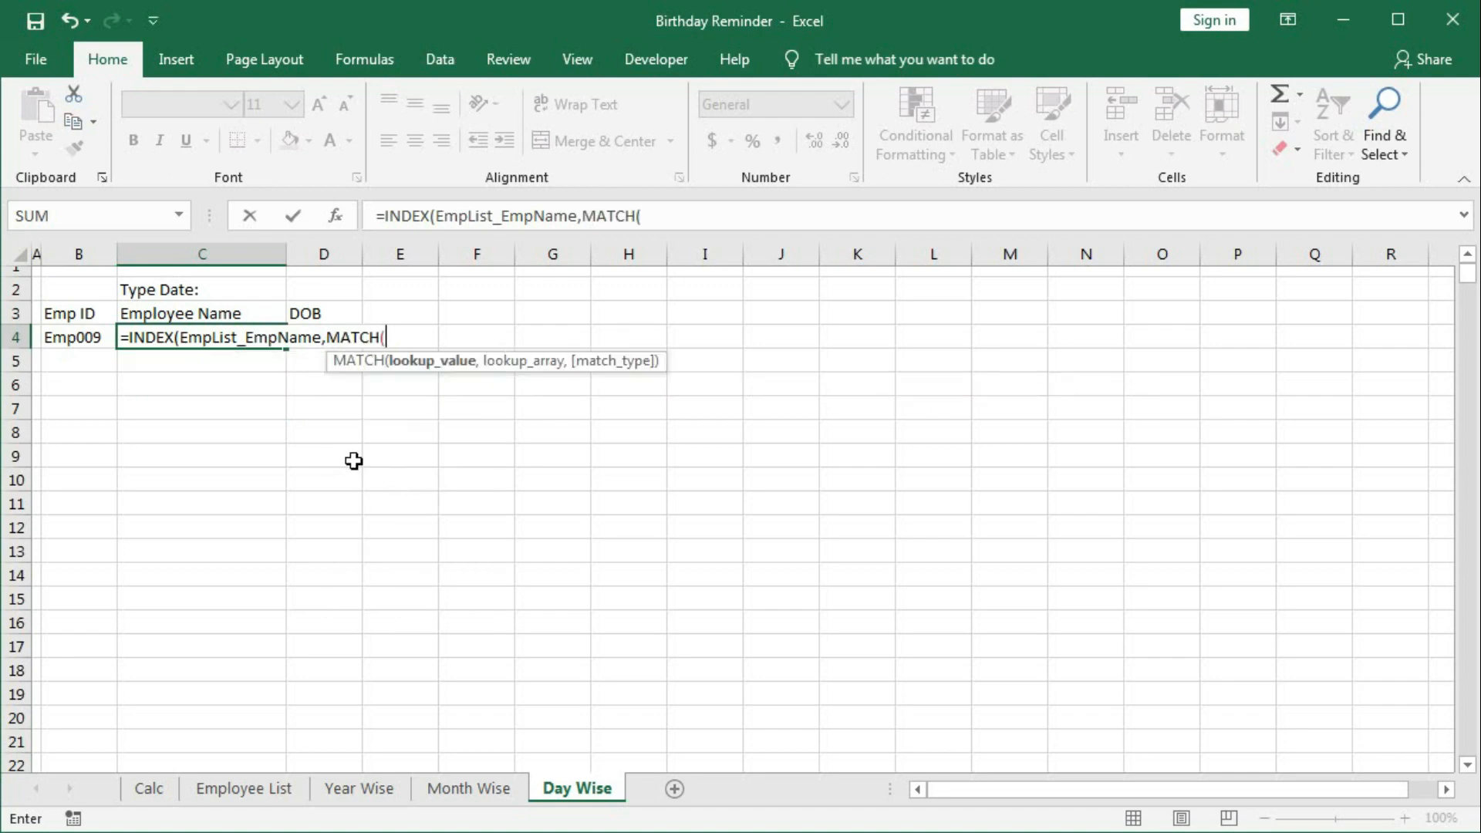
{"action": "left_click", "coordinate": [68, 333]}
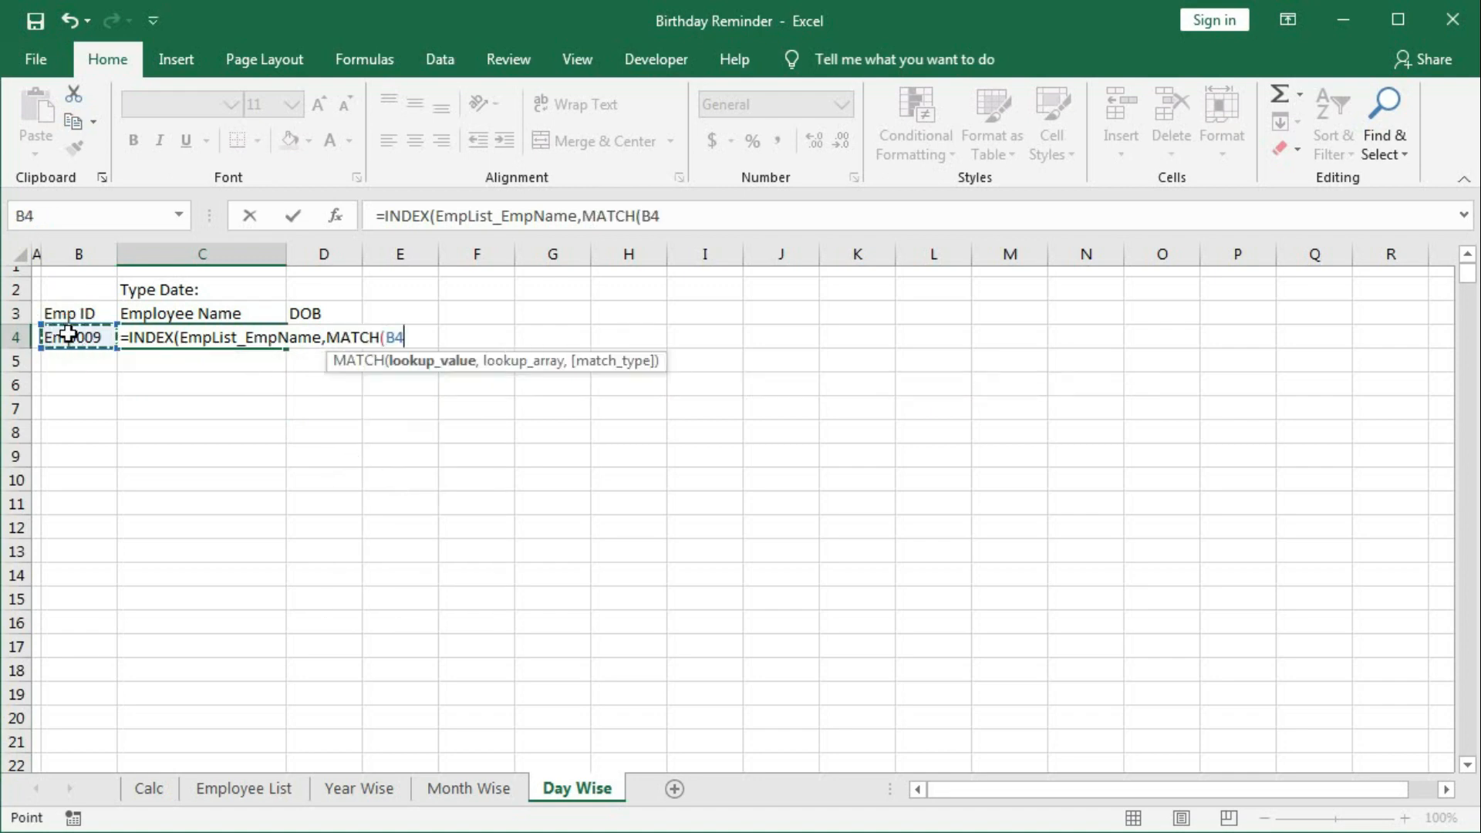
{"action": "type", "text": ","}
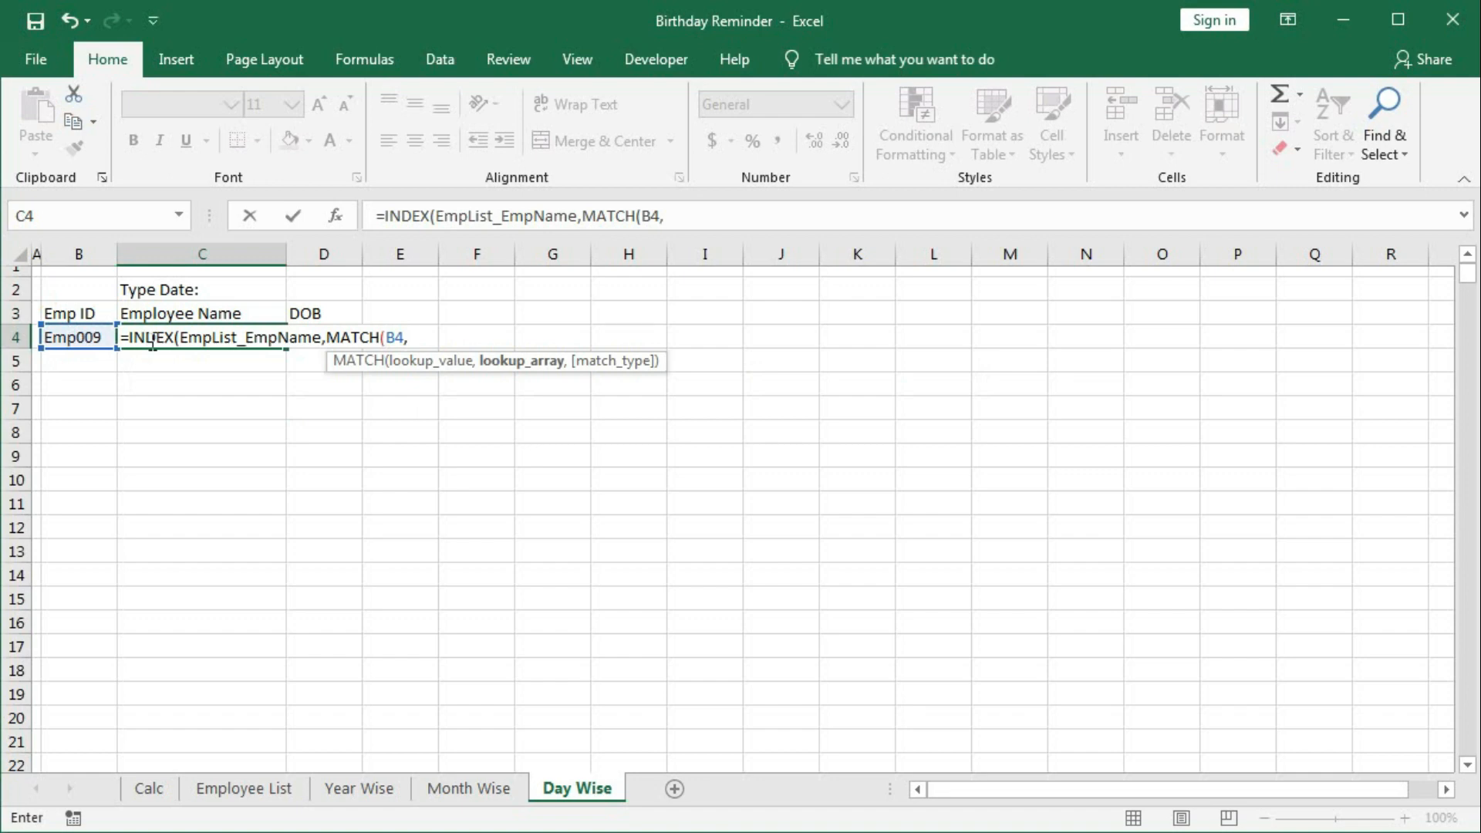
{"action": "type", "text": "em"}
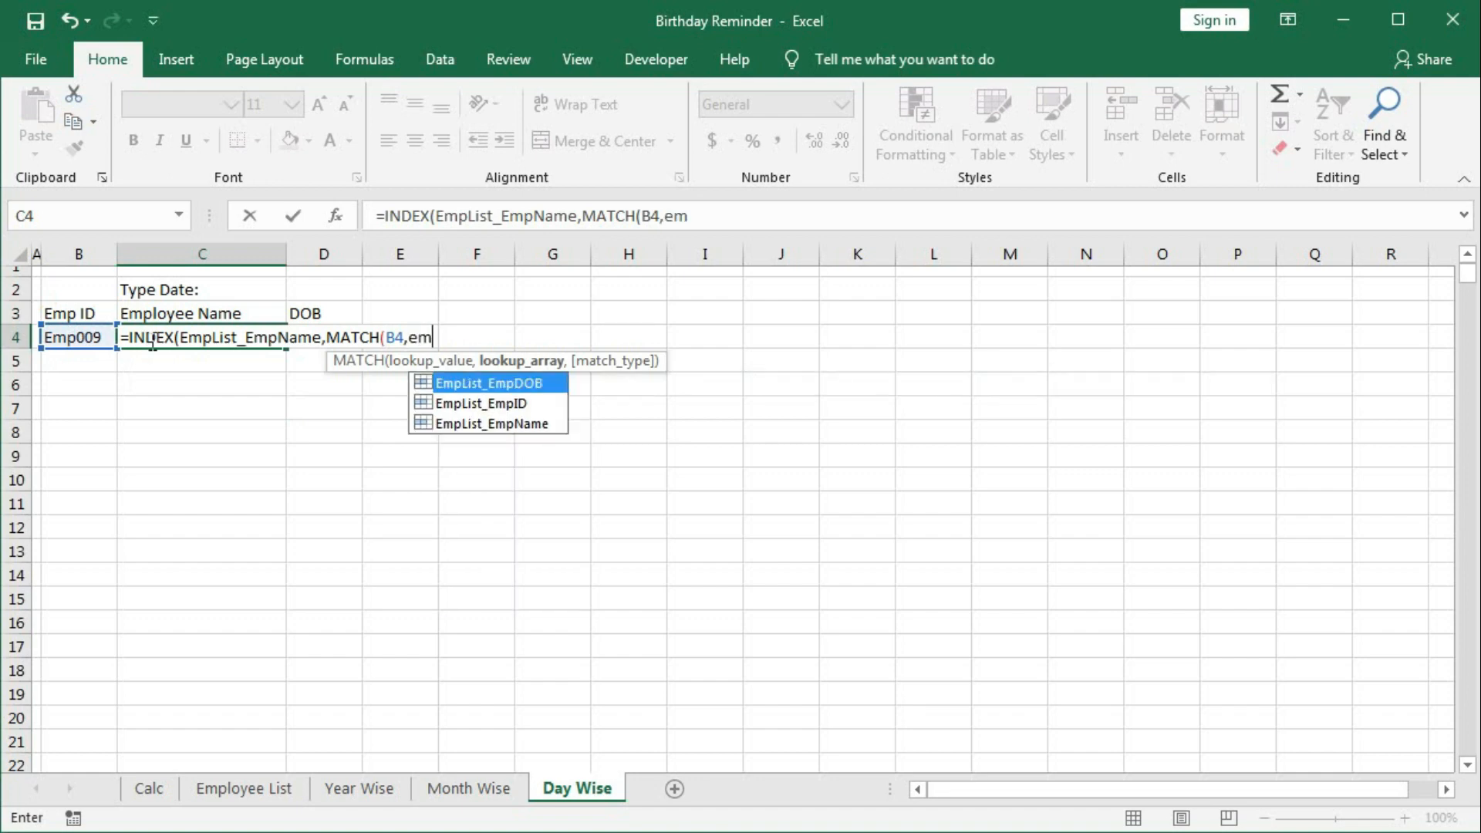
{"action": "key", "text": "Down"}
{"action": "key", "text": "Down"}
{"action": "key", "text": "Up"}
{"action": "key", "text": "Tab"}
{"action": "type", "text": ","}
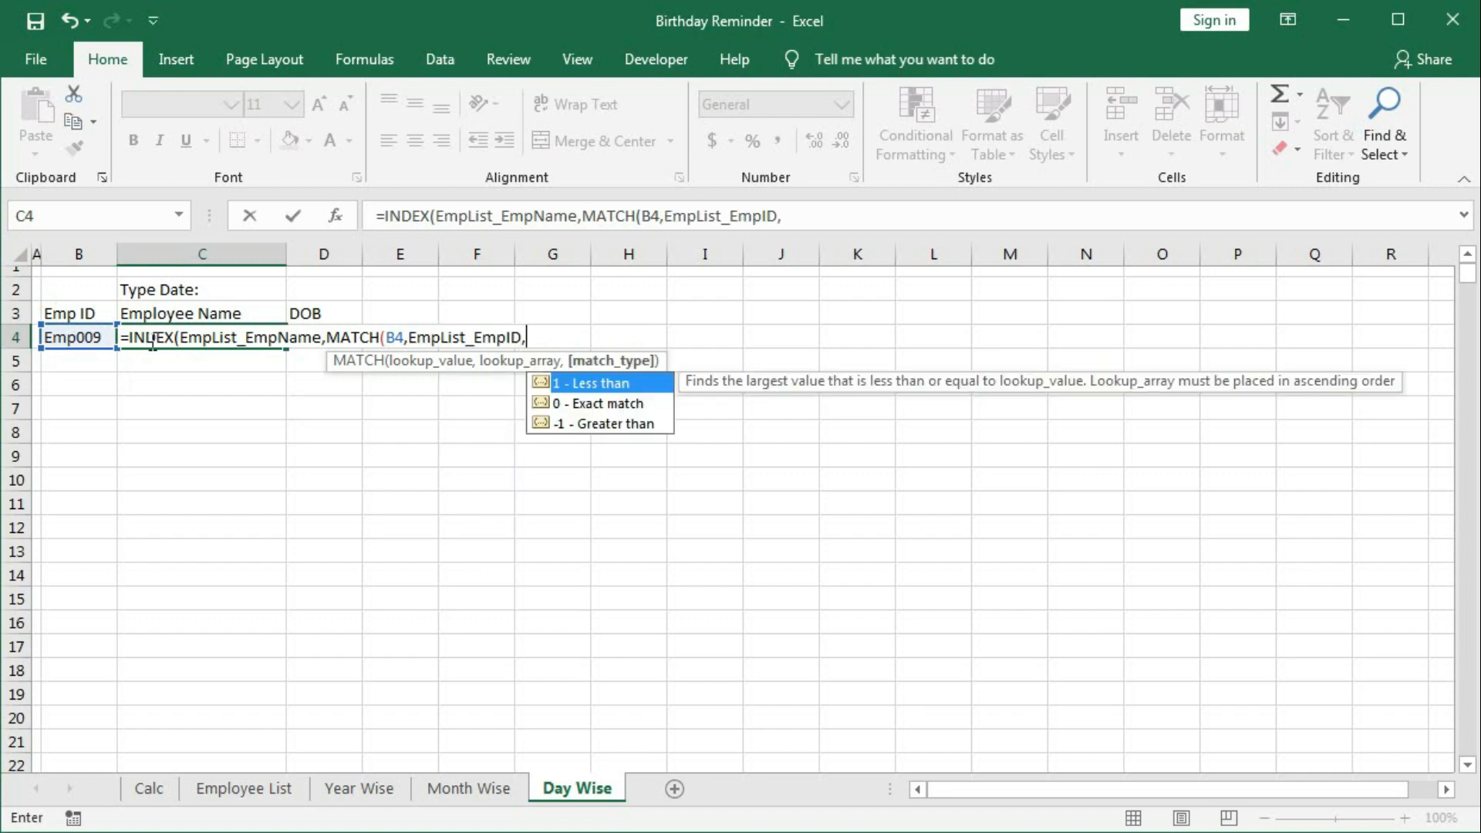
{"action": "type", "text": "0))"}
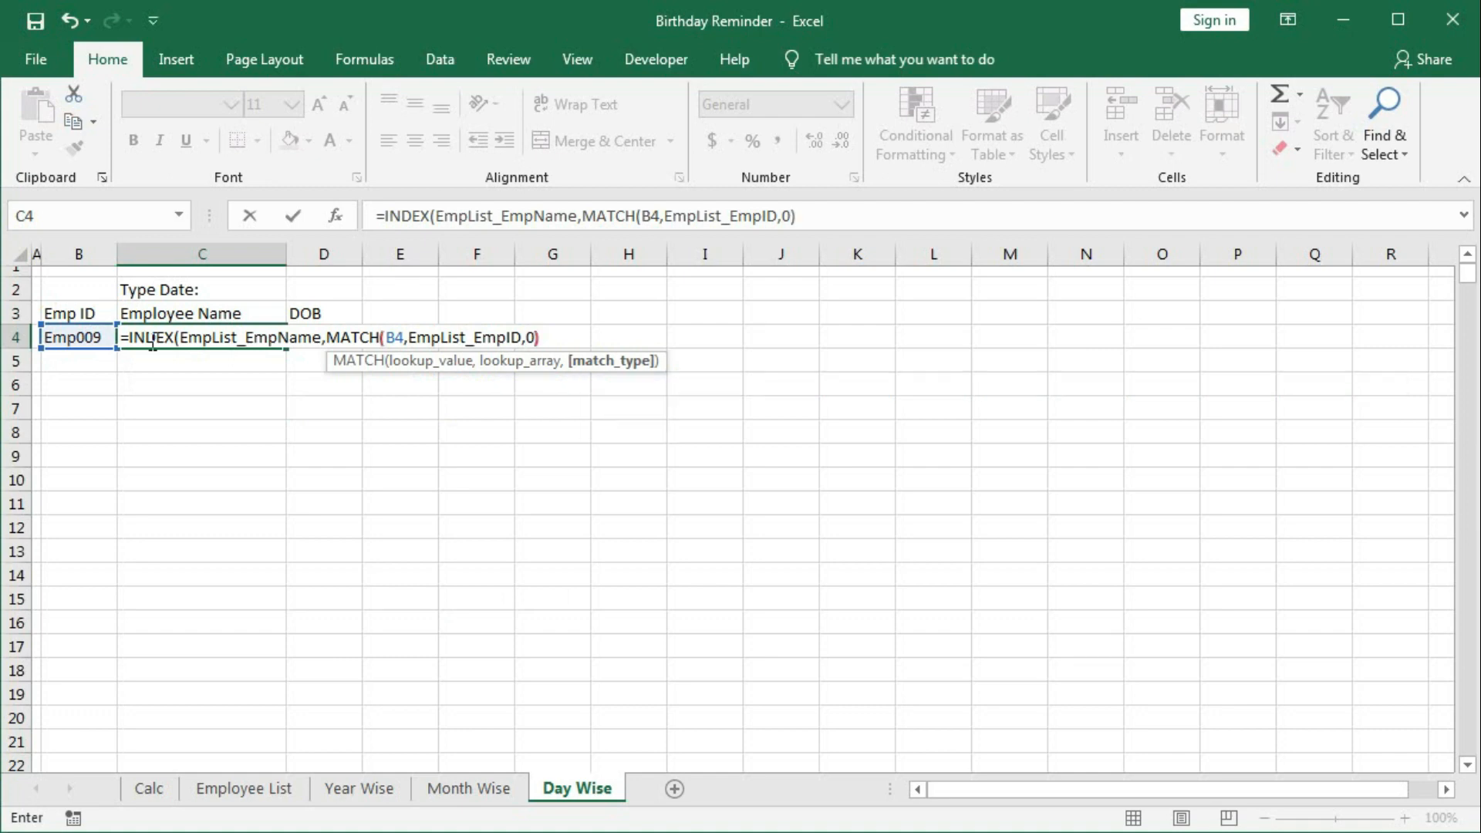
{"action": "key", "text": "Return"}
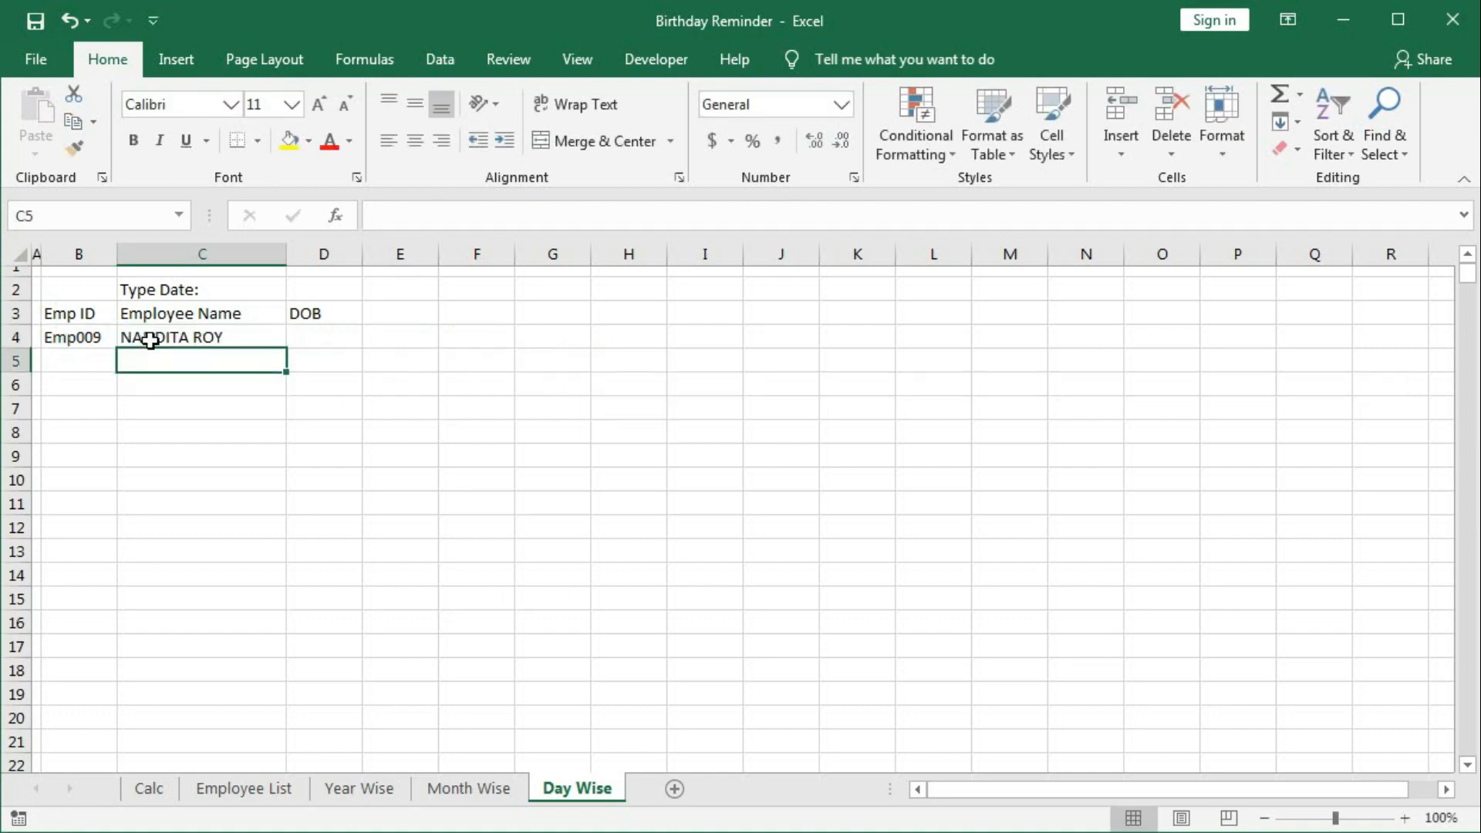
{"action": "left_click", "coordinate": [234, 335]}
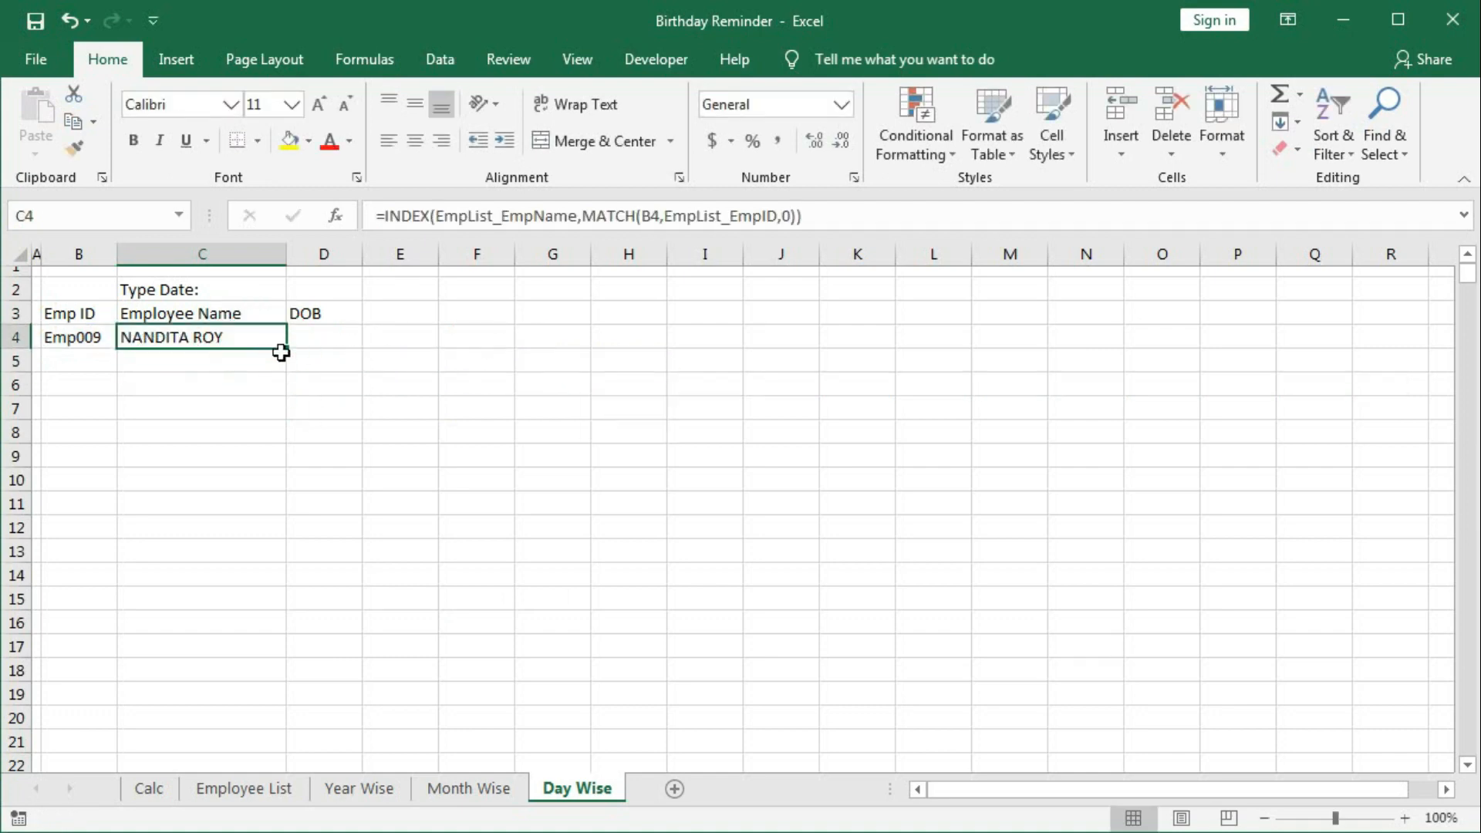
{"action": "double_click", "coordinate": [287, 348]}
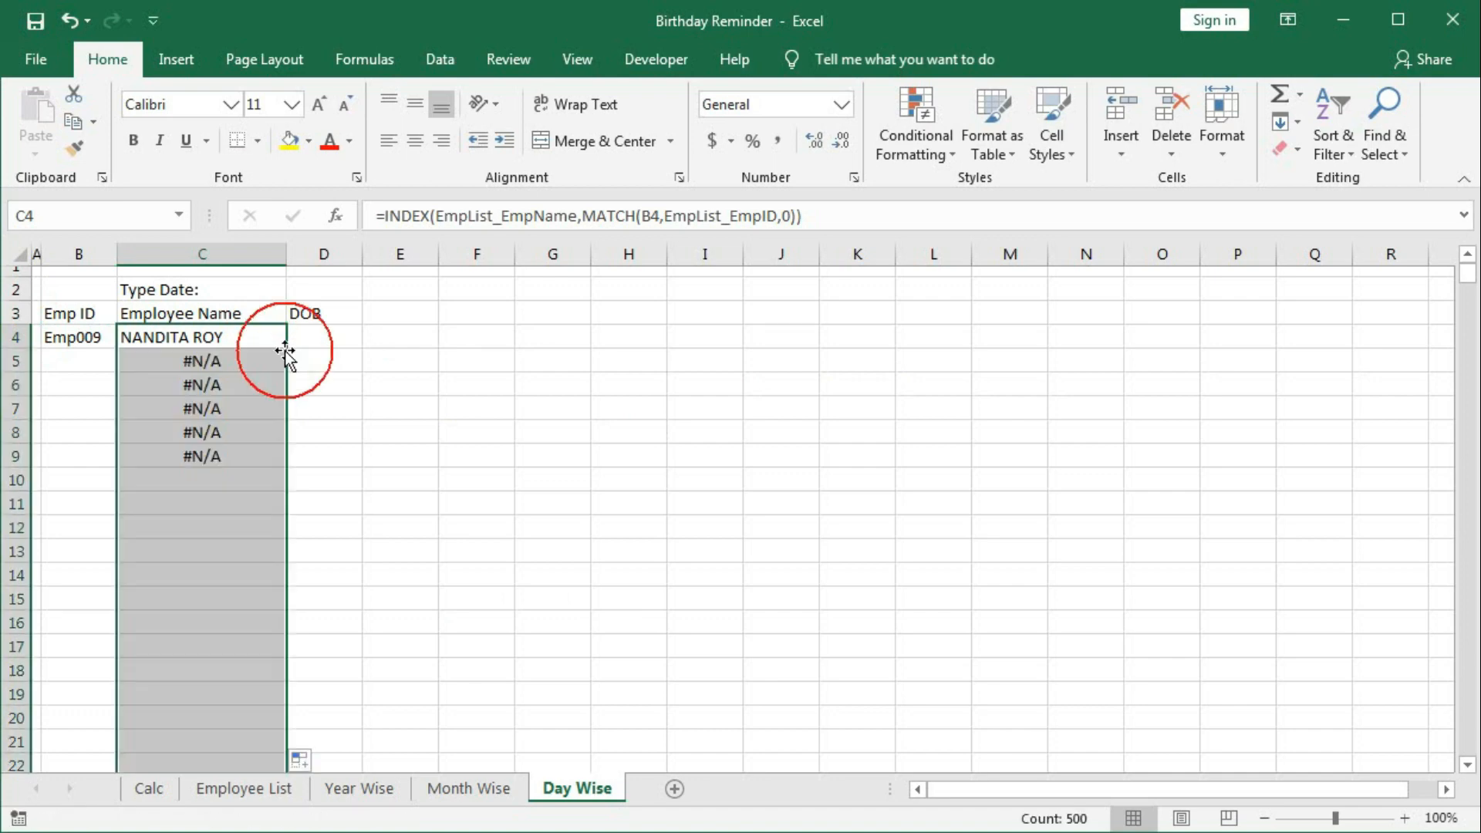
Step: Wrap the C4 formula in IFERROR with "" as the error value, and refill it down column C
{"action": "double_click", "coordinate": [155, 337]}
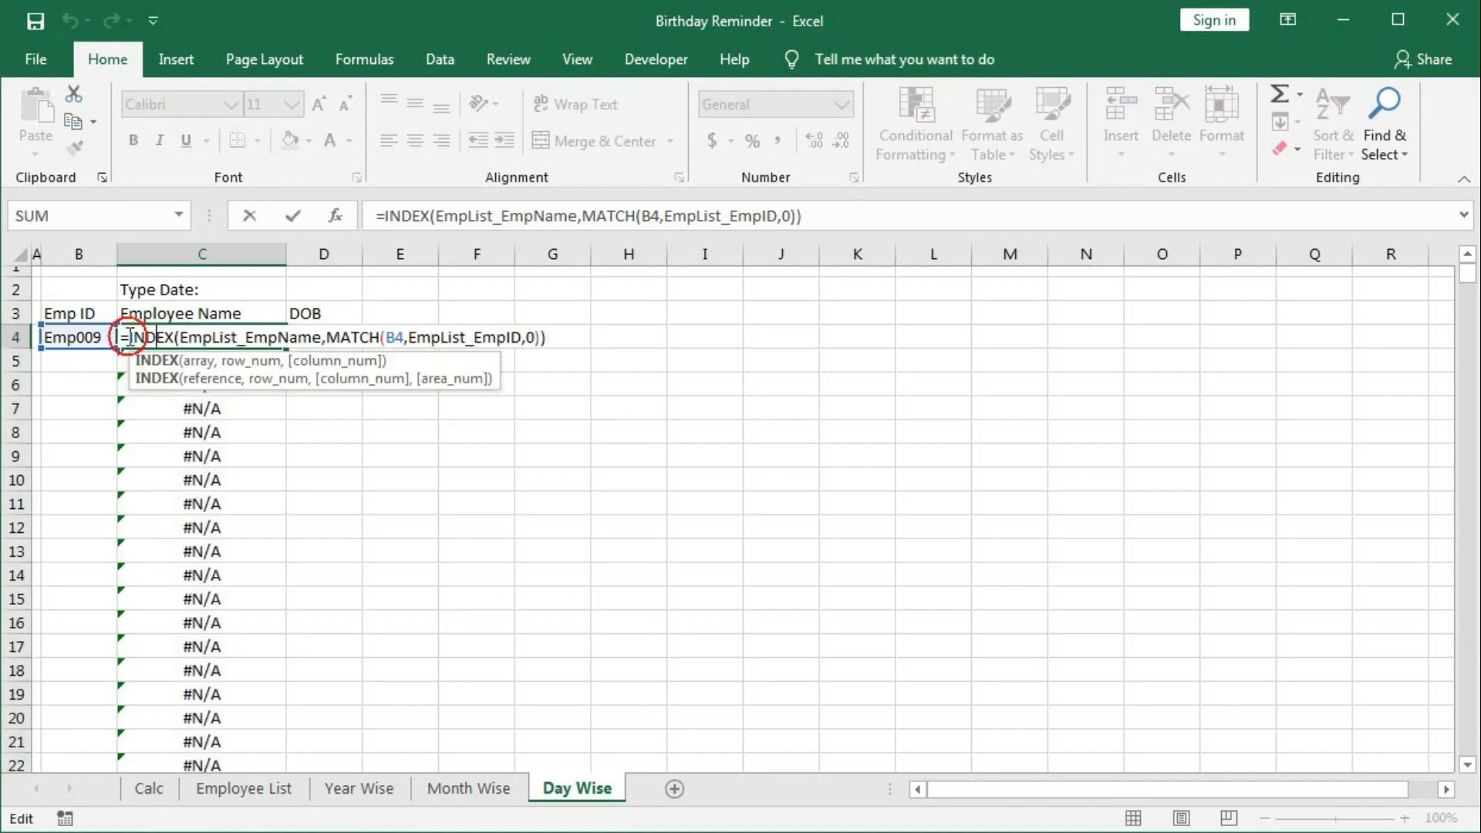
{"action": "type", "text": "ifer"}
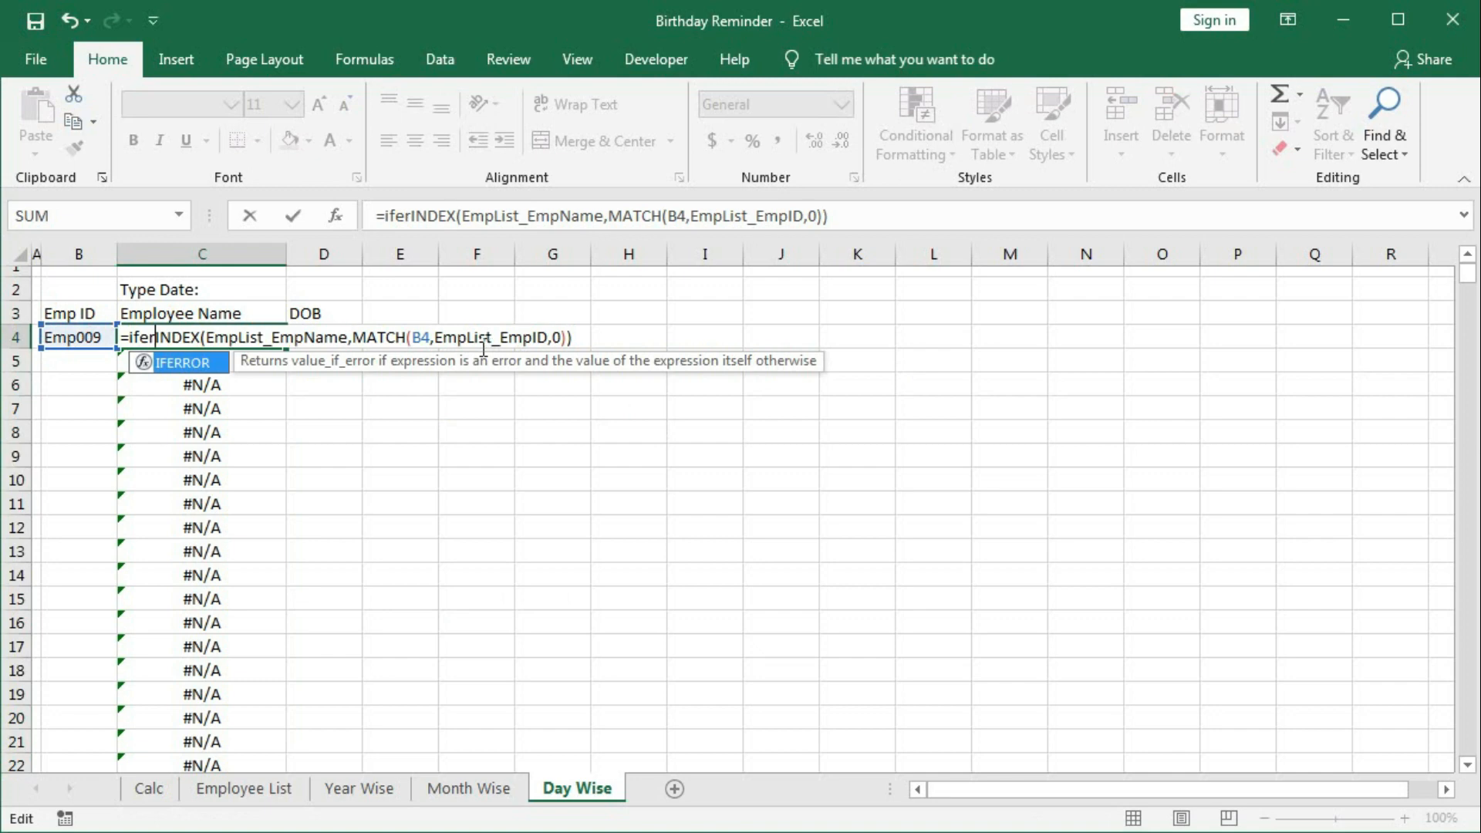
{"action": "key", "text": "Tab"}
{"action": "type", "text": ",\"\""}
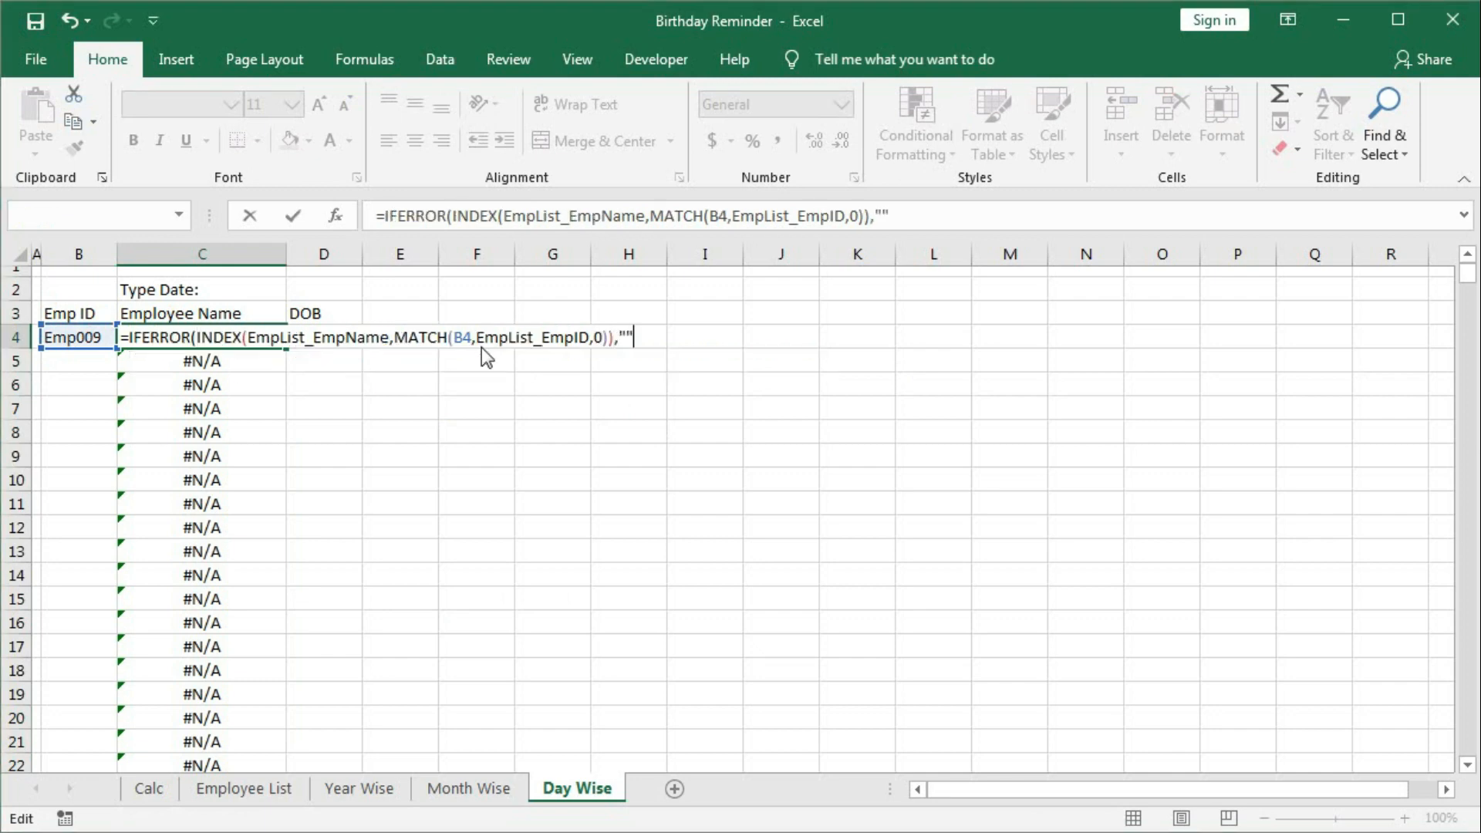
{"action": "key", "text": "Return"}
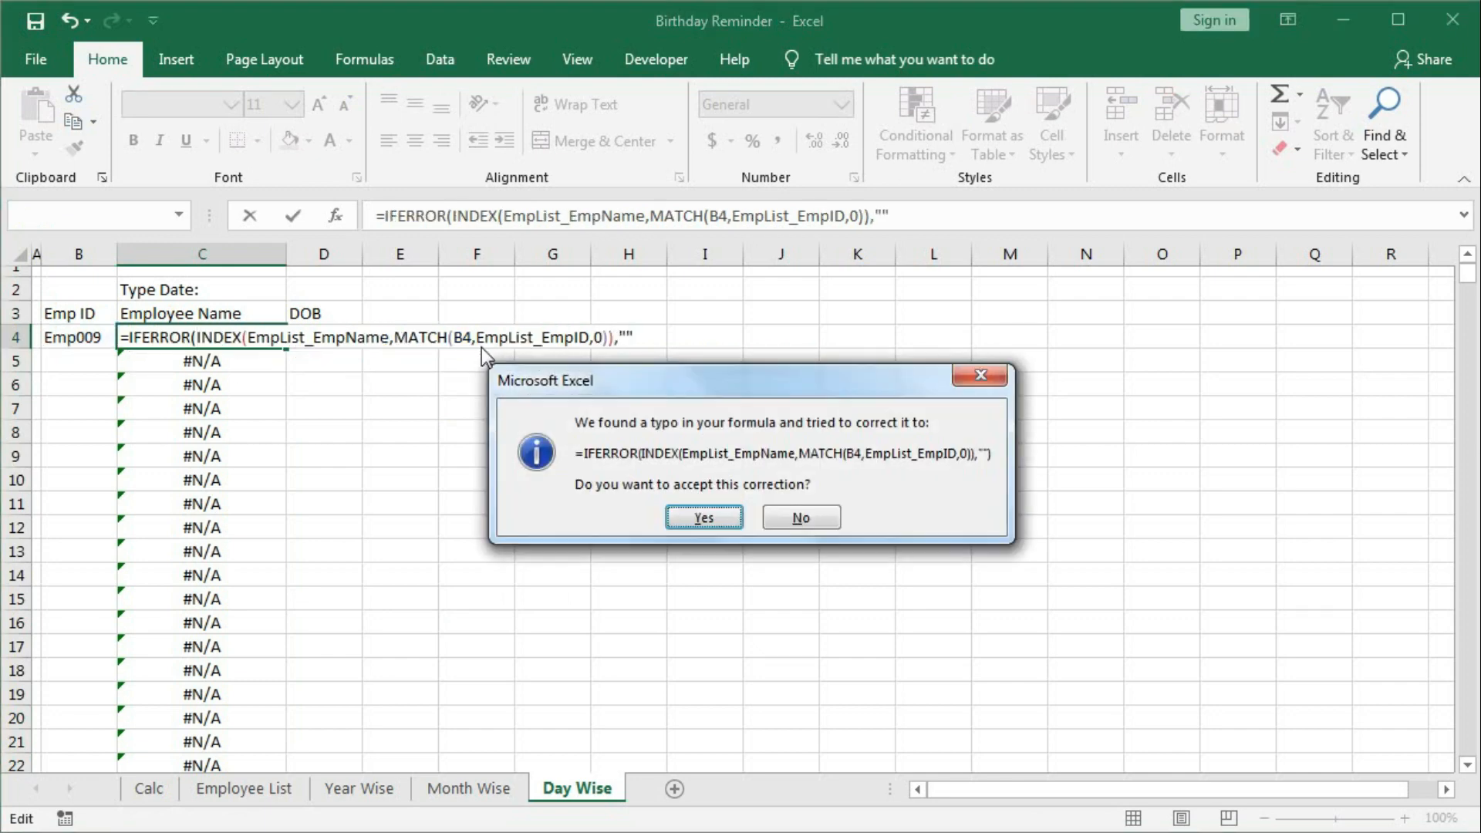
{"action": "key", "text": "Return"}
{"action": "left_click", "coordinate": [280, 342]}
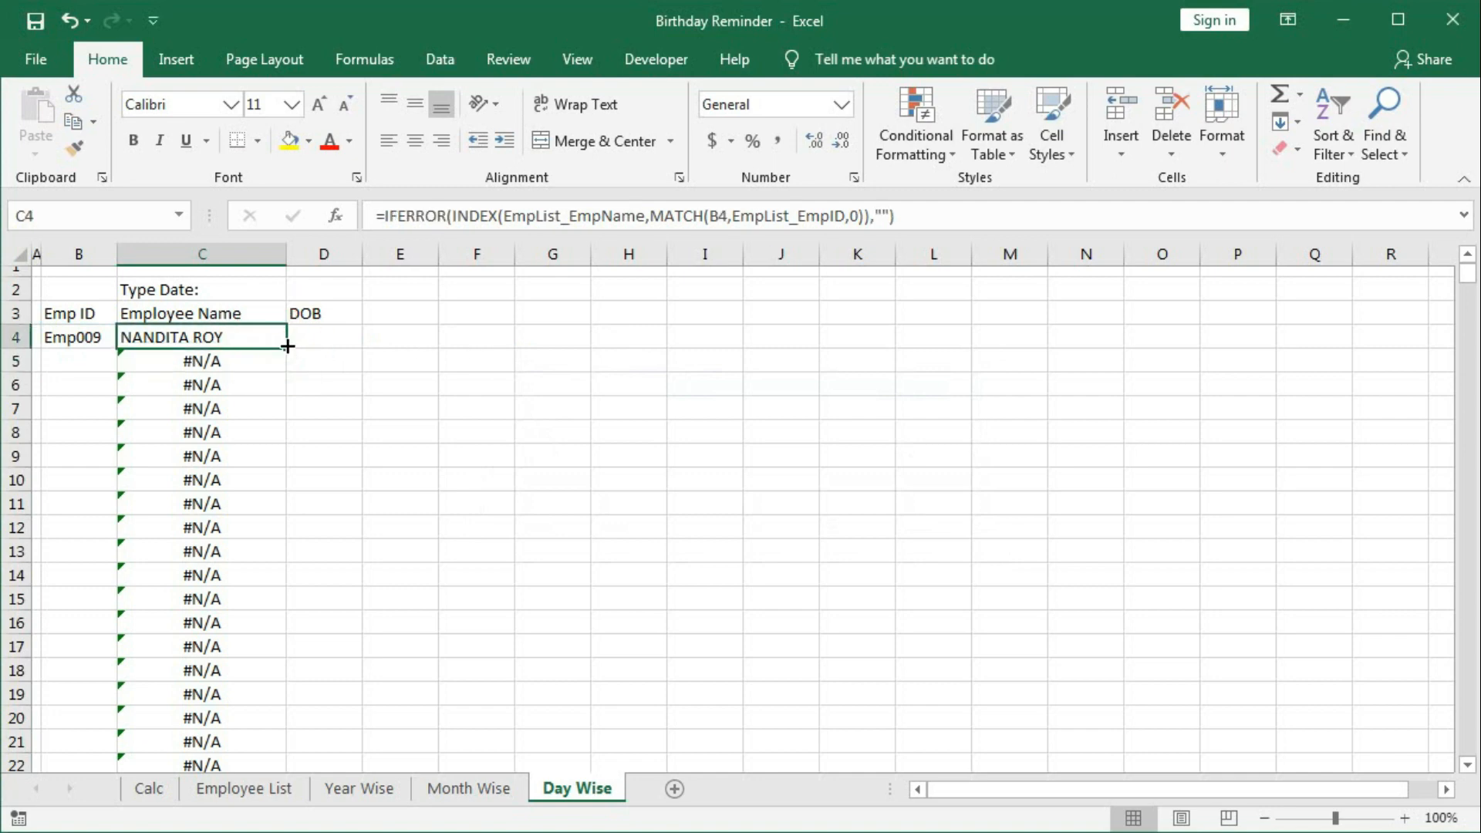
{"action": "double_click", "coordinate": [280, 343]}
Step: Start an IFERROR formula in D4 under DOB, wrapping an INDEX with the named range EmpList_EmpDOB as its array
{"action": "left_click", "coordinate": [318, 340]}
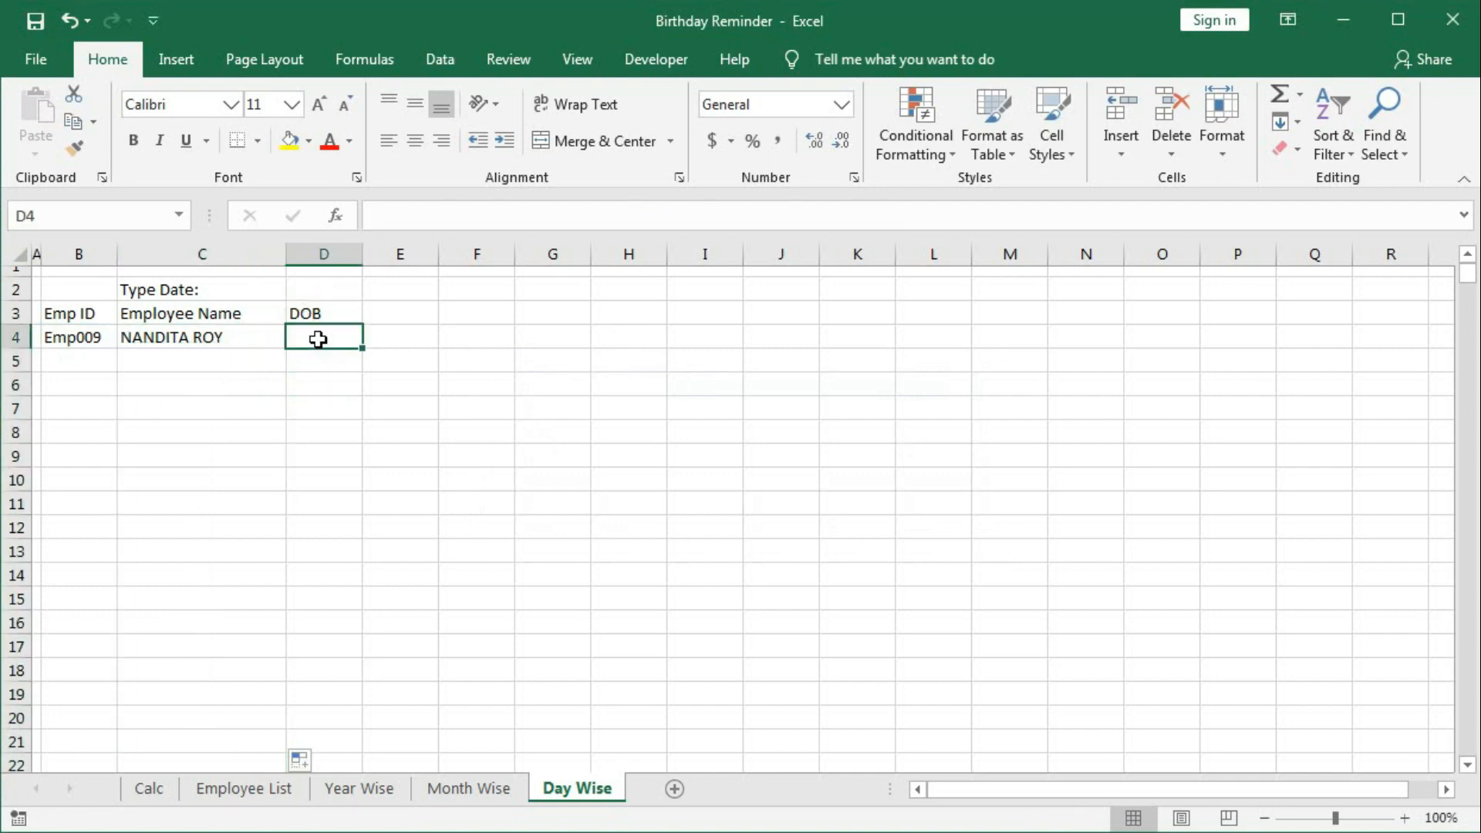
{"action": "type", "text": "=ifer"}
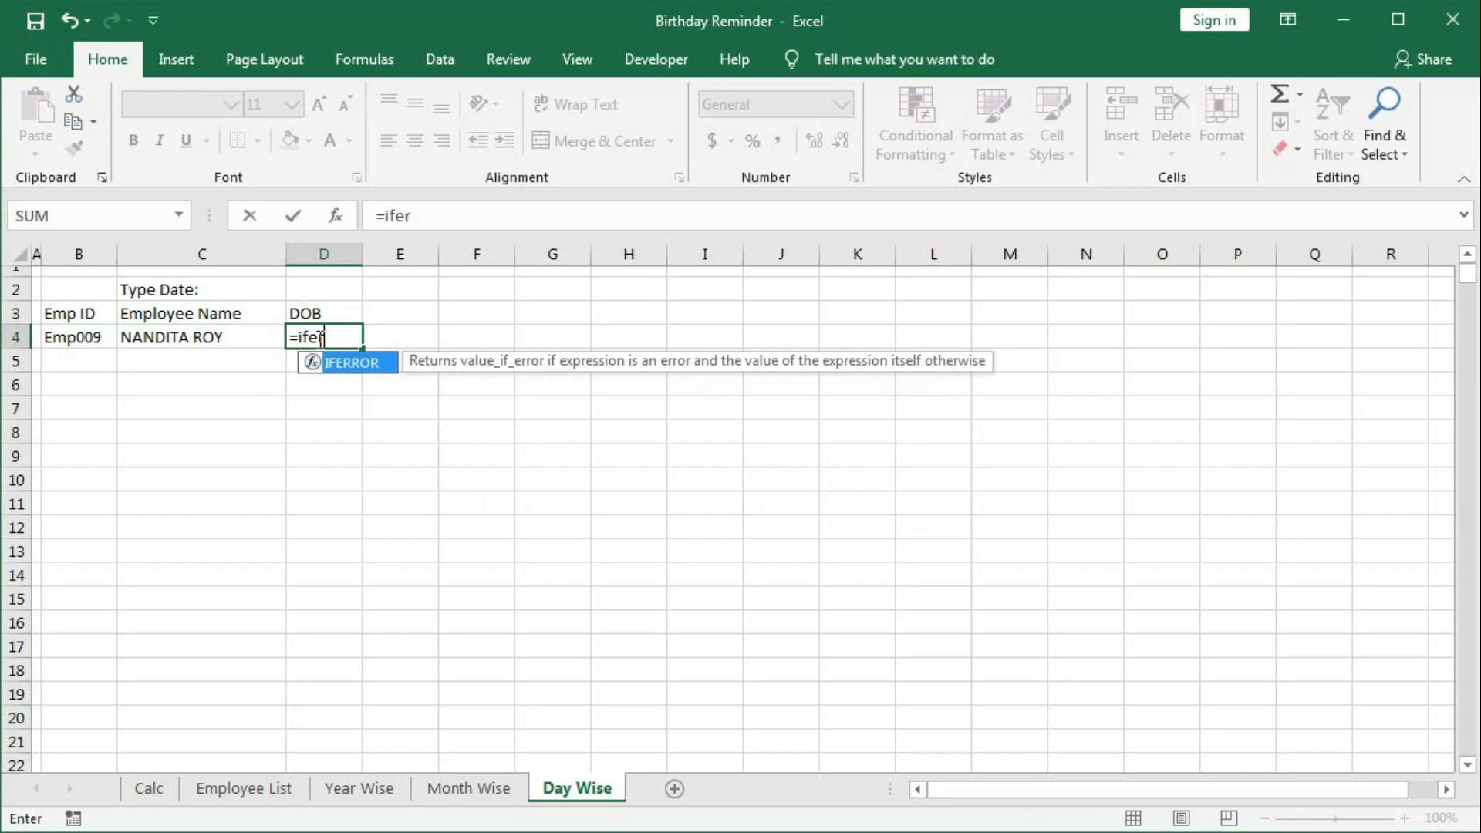
{"action": "key", "text": "Tab"}
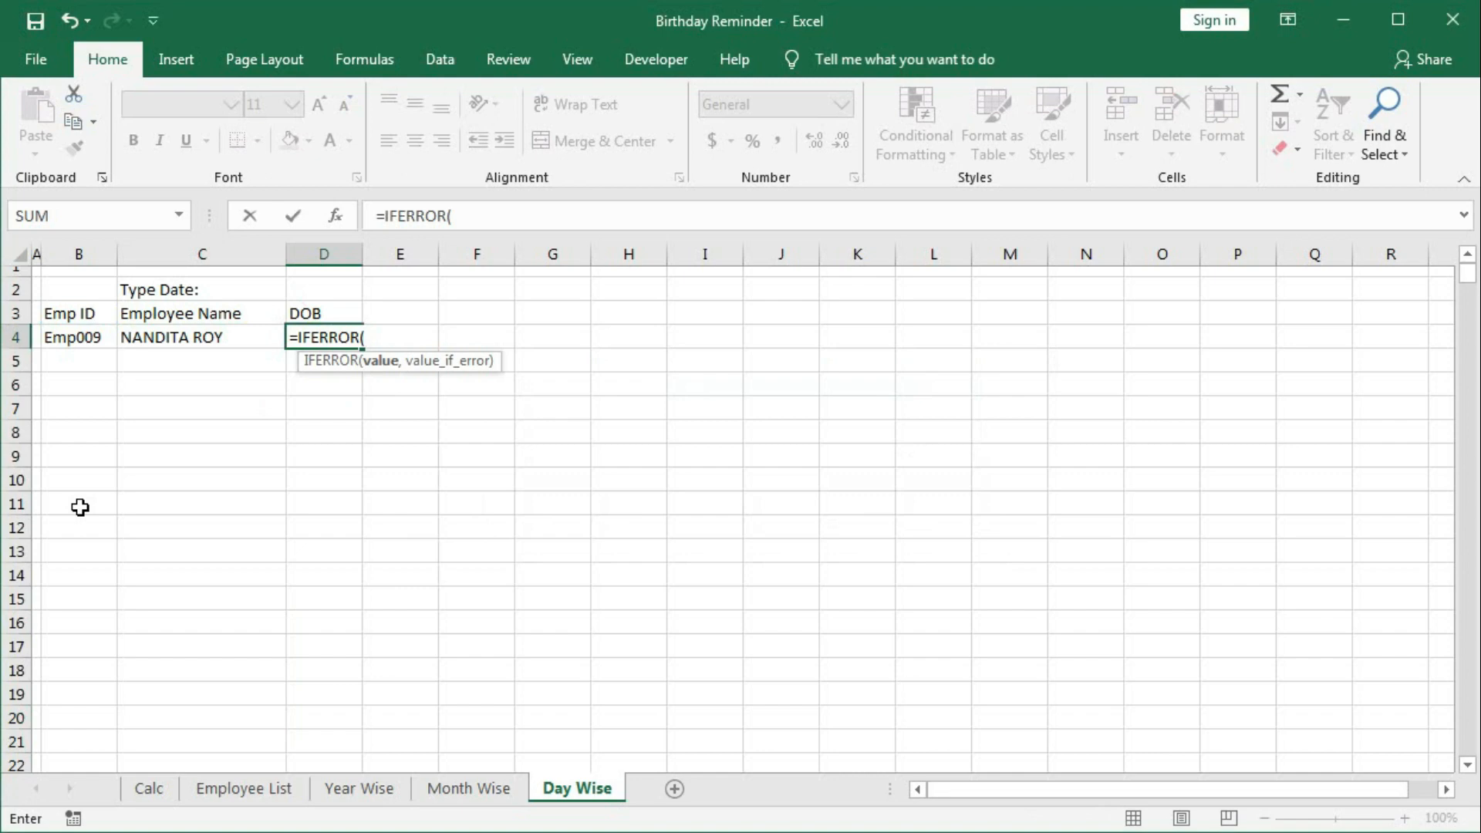
{"action": "type", "text": "inde"}
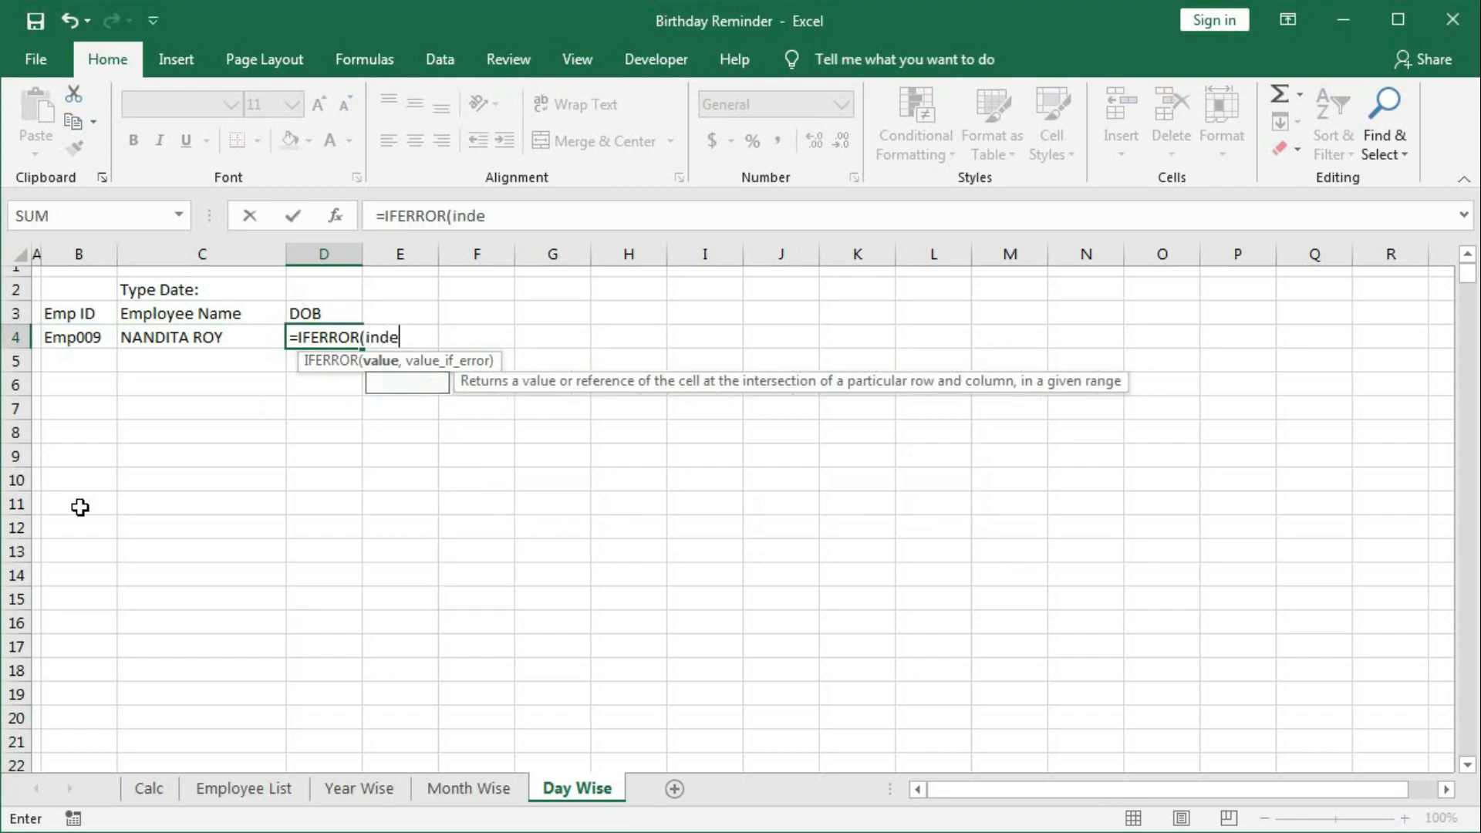
{"action": "key", "text": "Tab"}
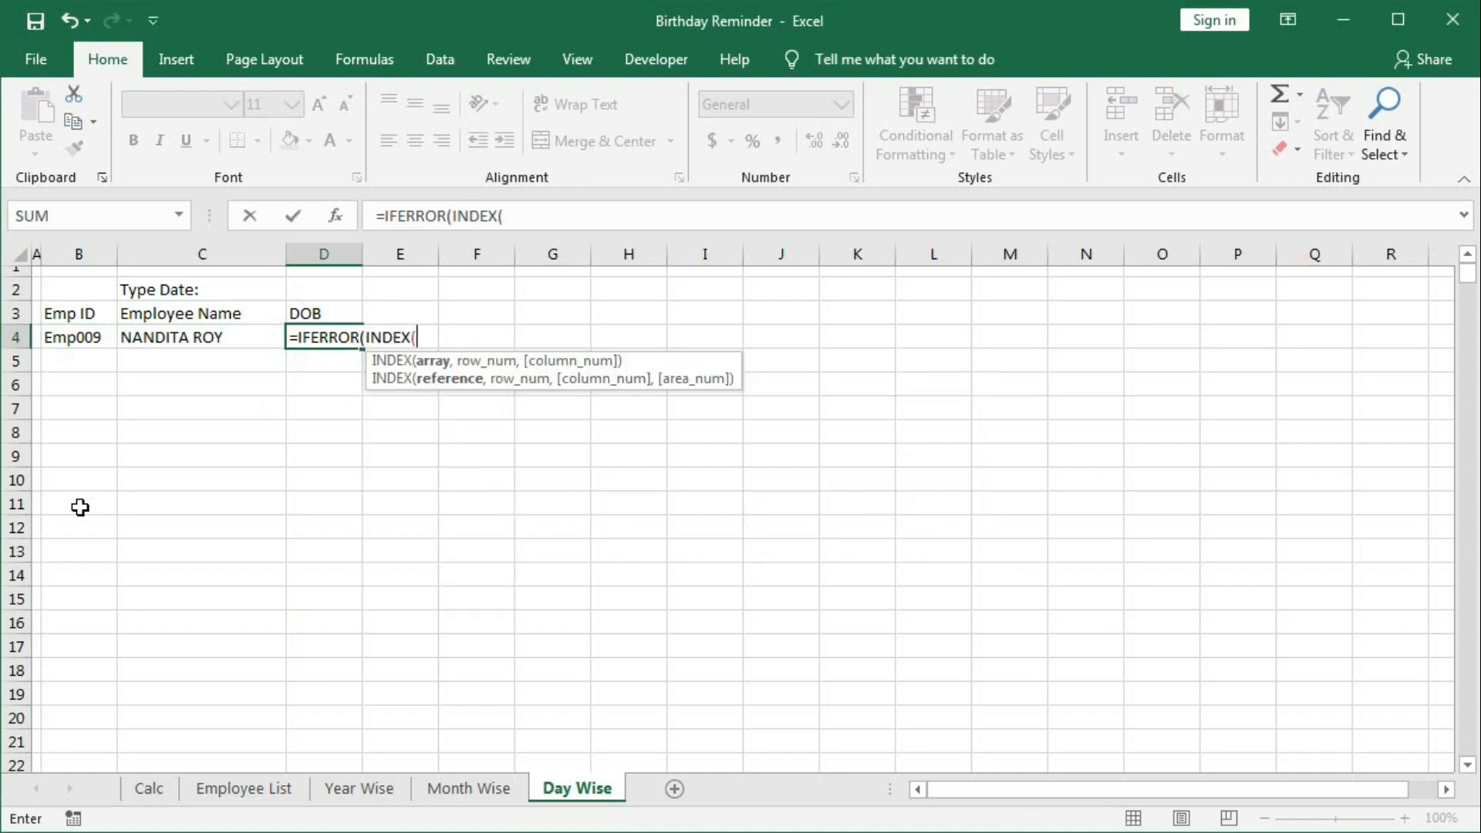
{"action": "type", "text": "em"}
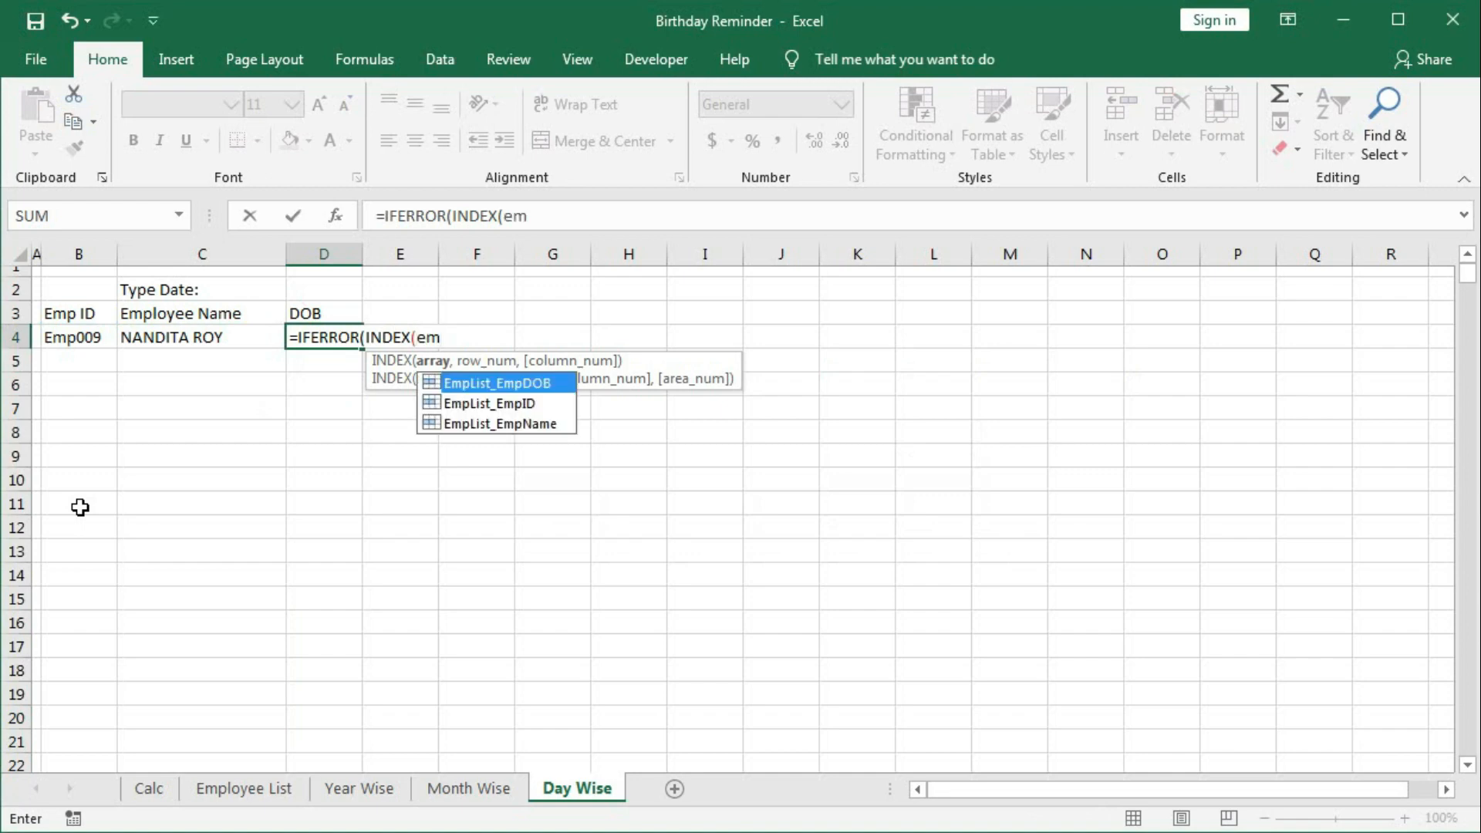
{"action": "key", "text": "Tab"}
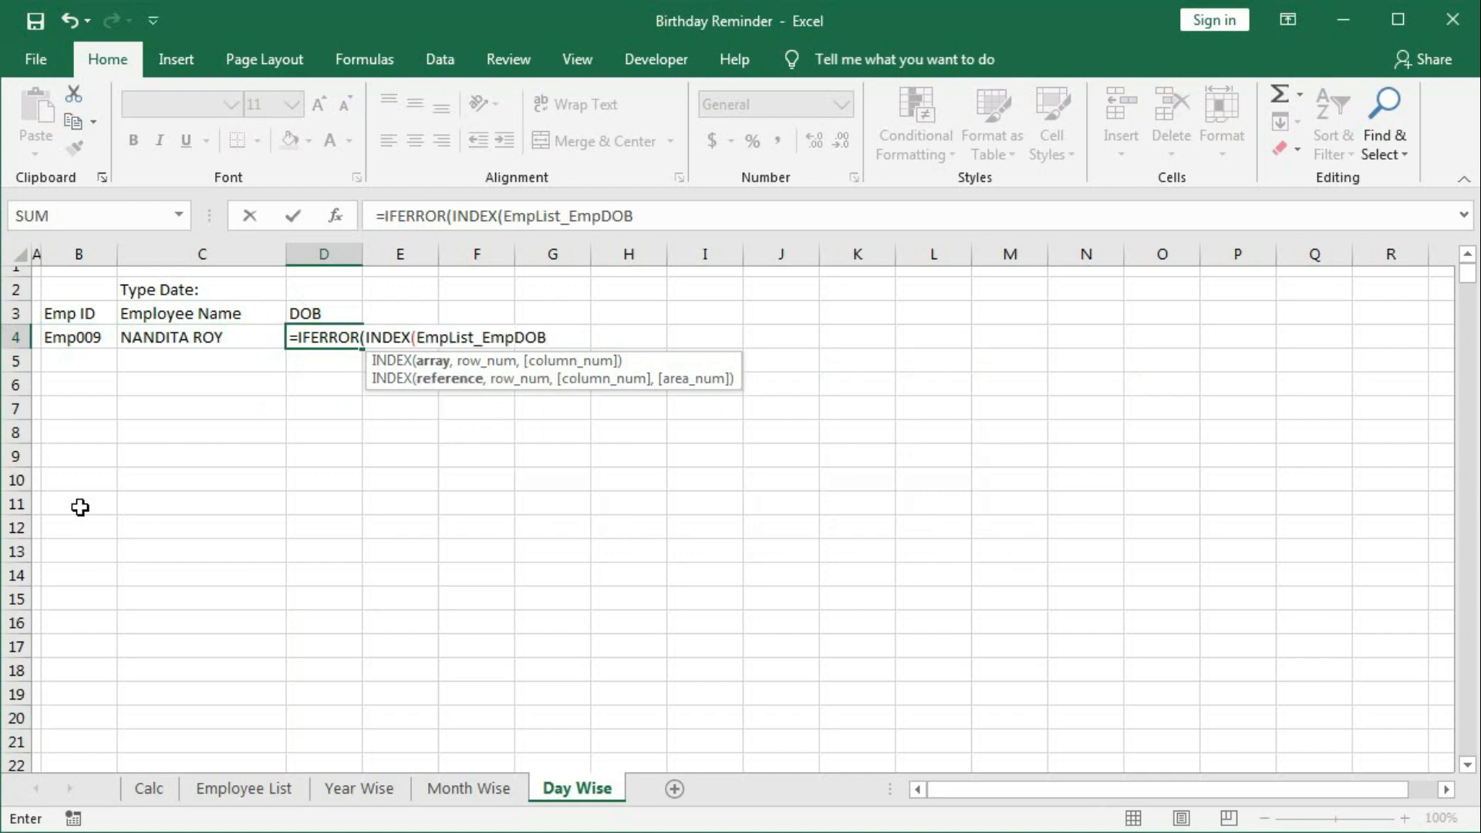
{"action": "type", "text": ","}
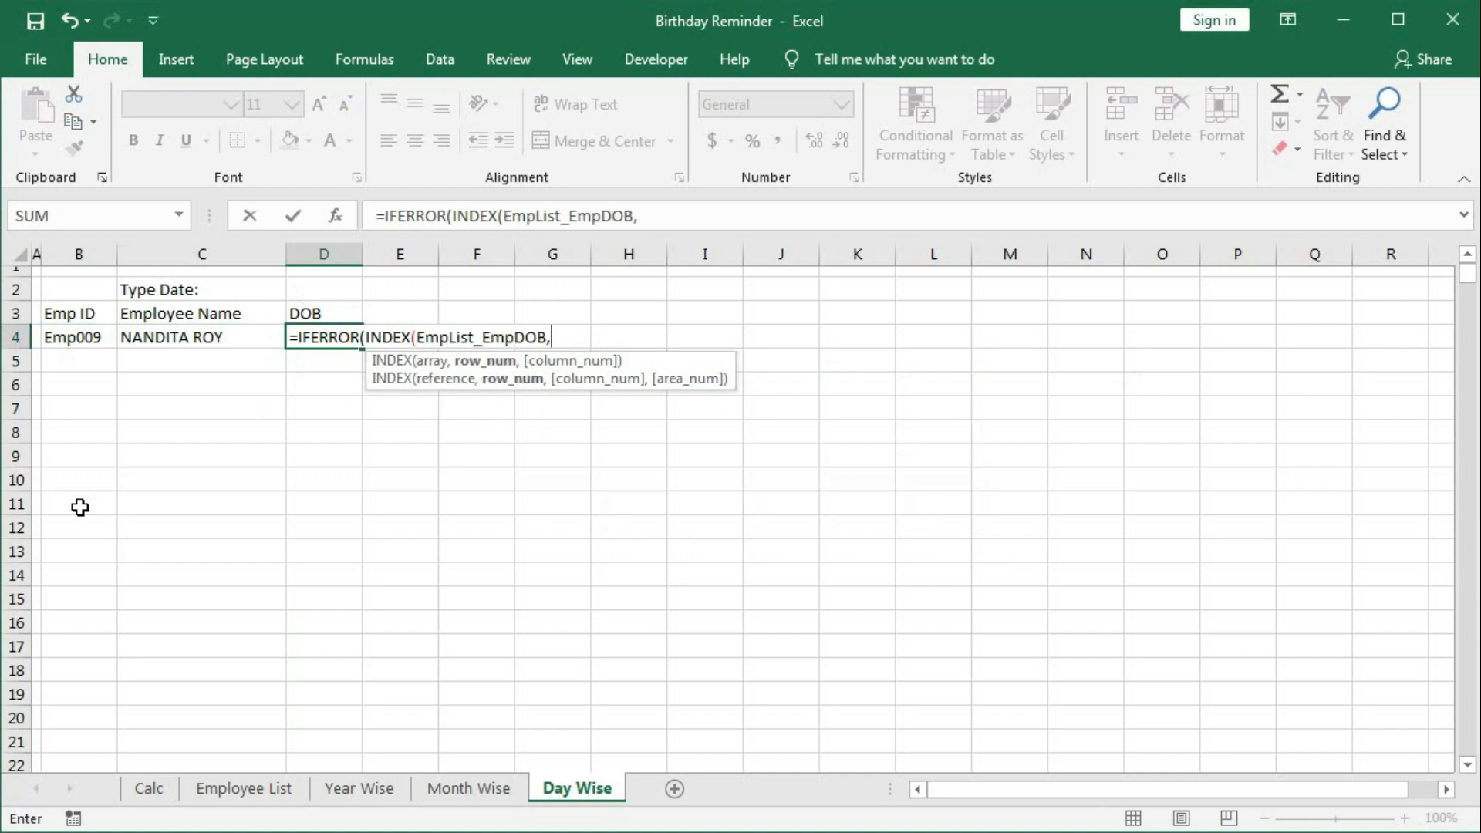
Step: Complete the D4 formula with a MATCH of B4 in EmpList_EmpID, match type 0, and "" as the error value
{"action": "type", "text": "ma"}
{"action": "key", "text": "Tab"}
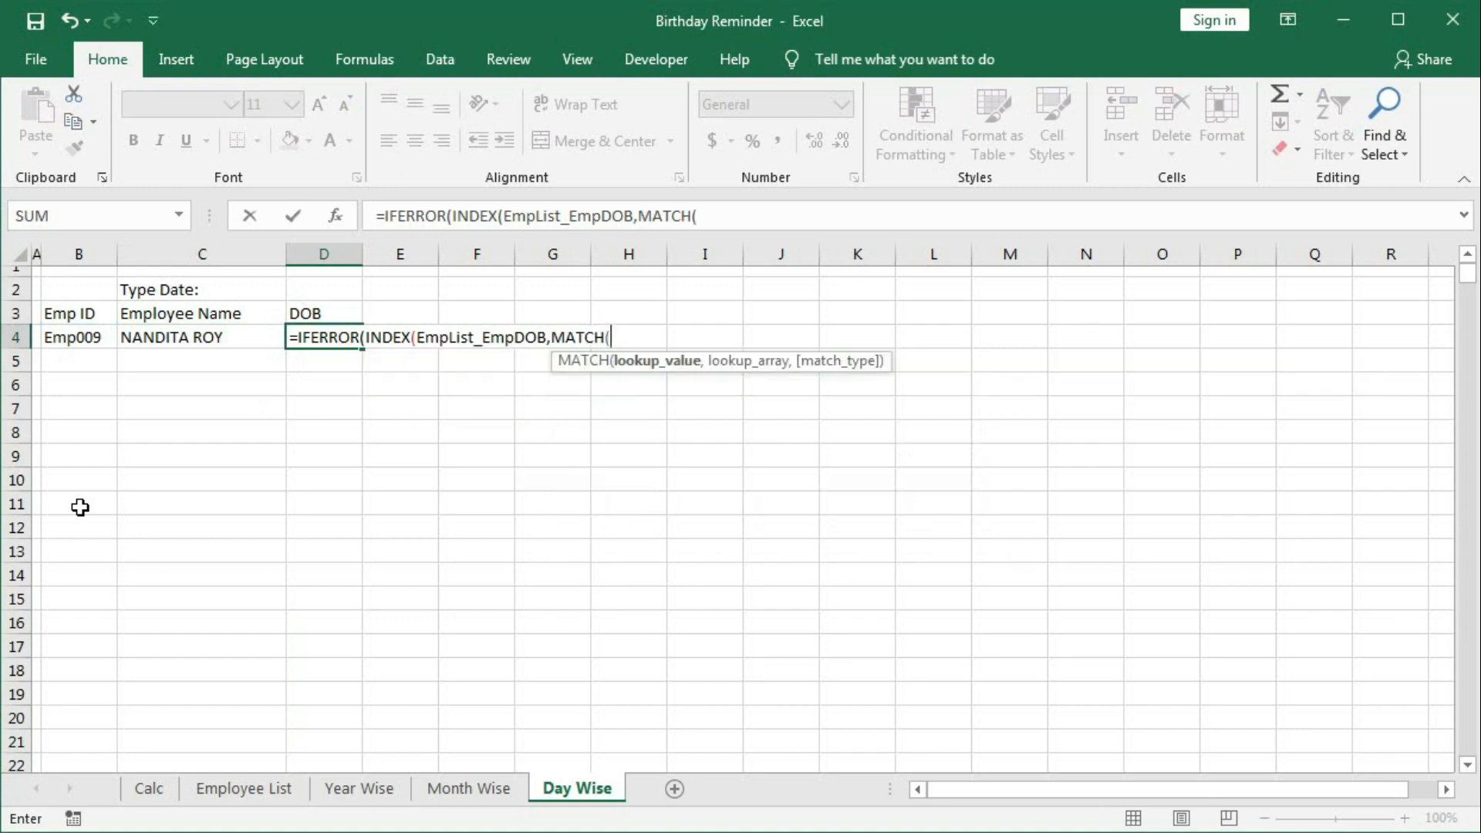
{"action": "left_click", "coordinate": [72, 344]}
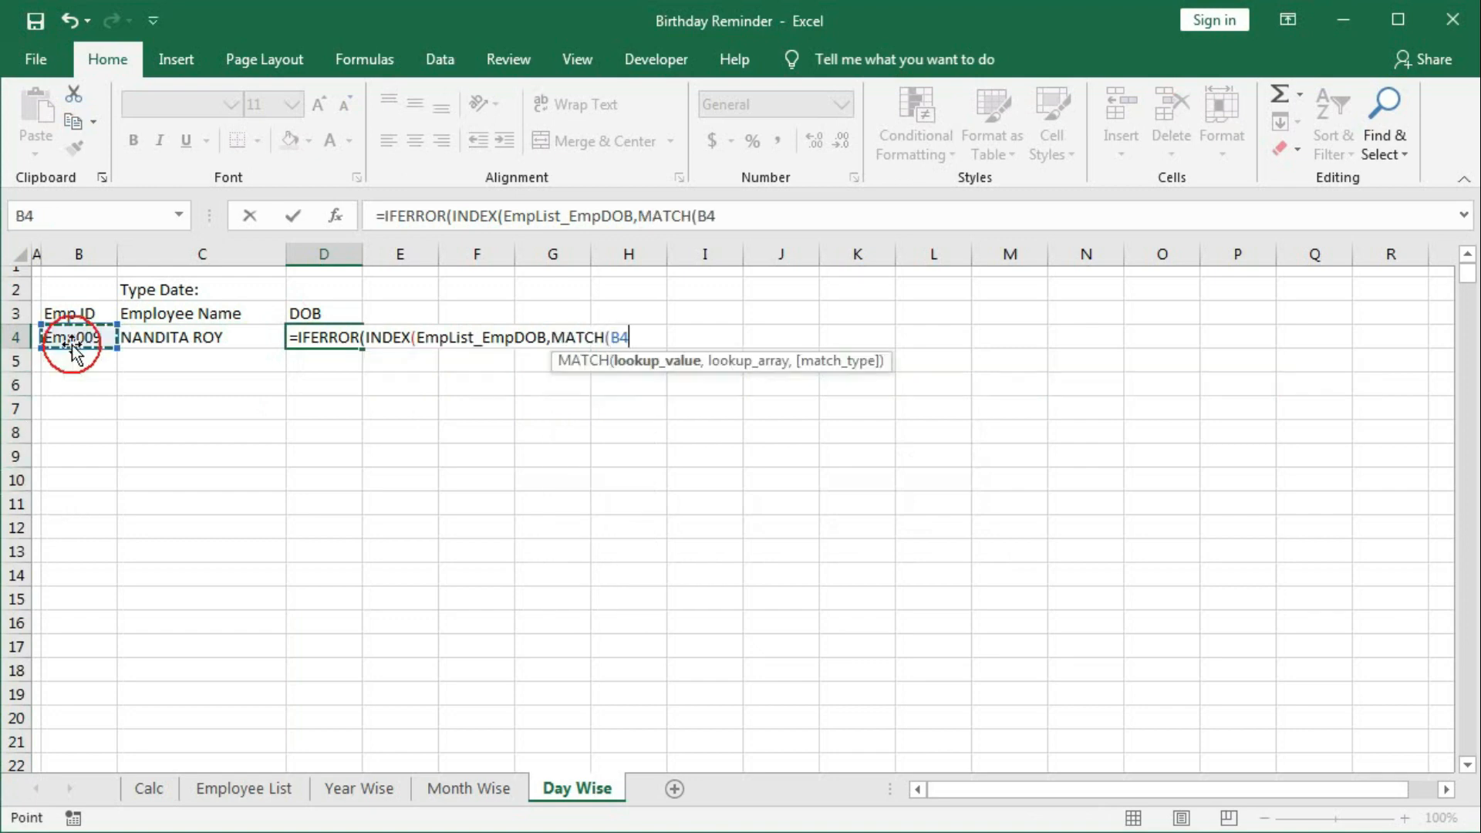
{"action": "type", "text": ","}
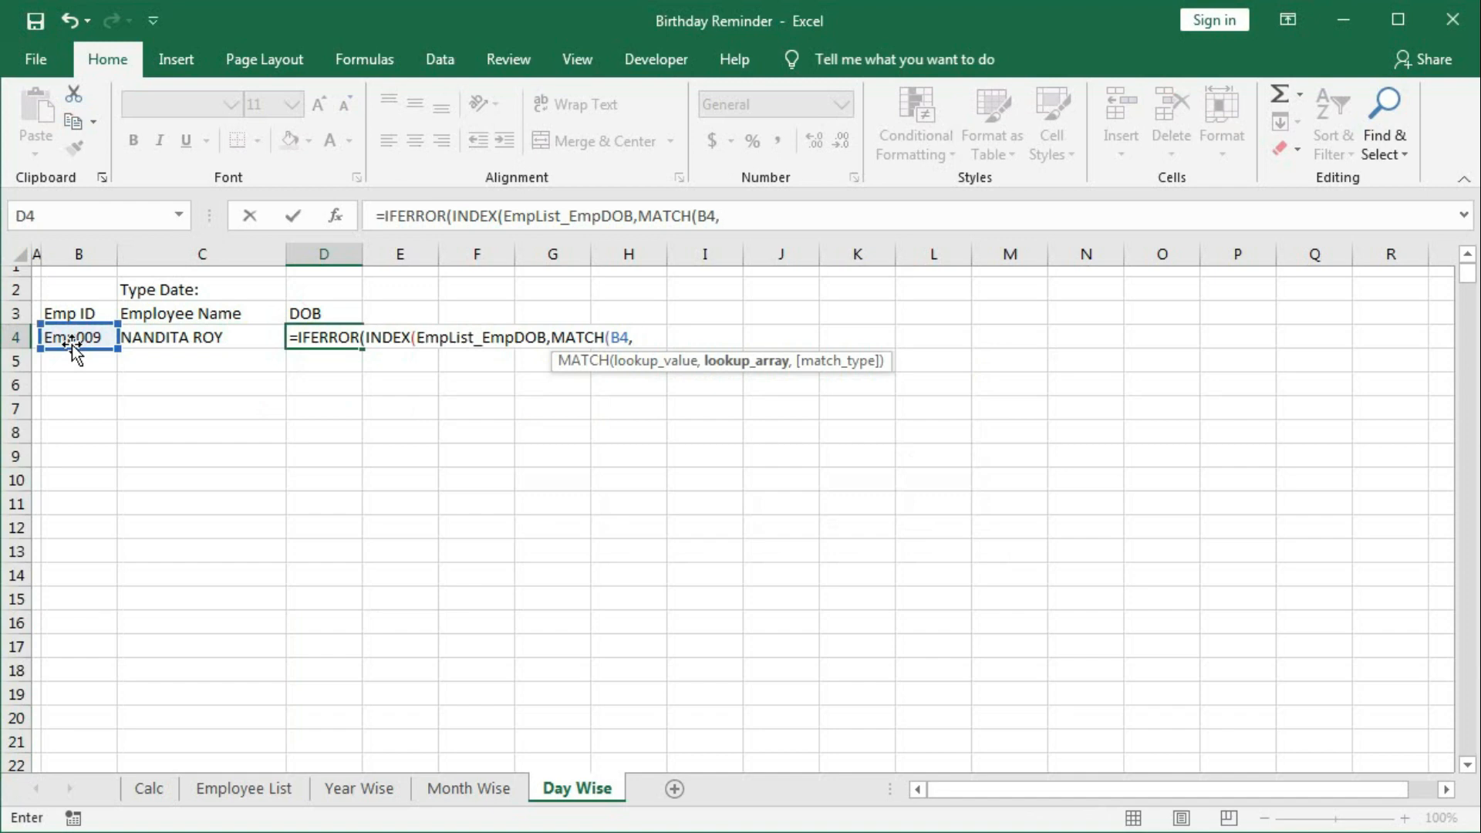
{"action": "type", "text": "em"}
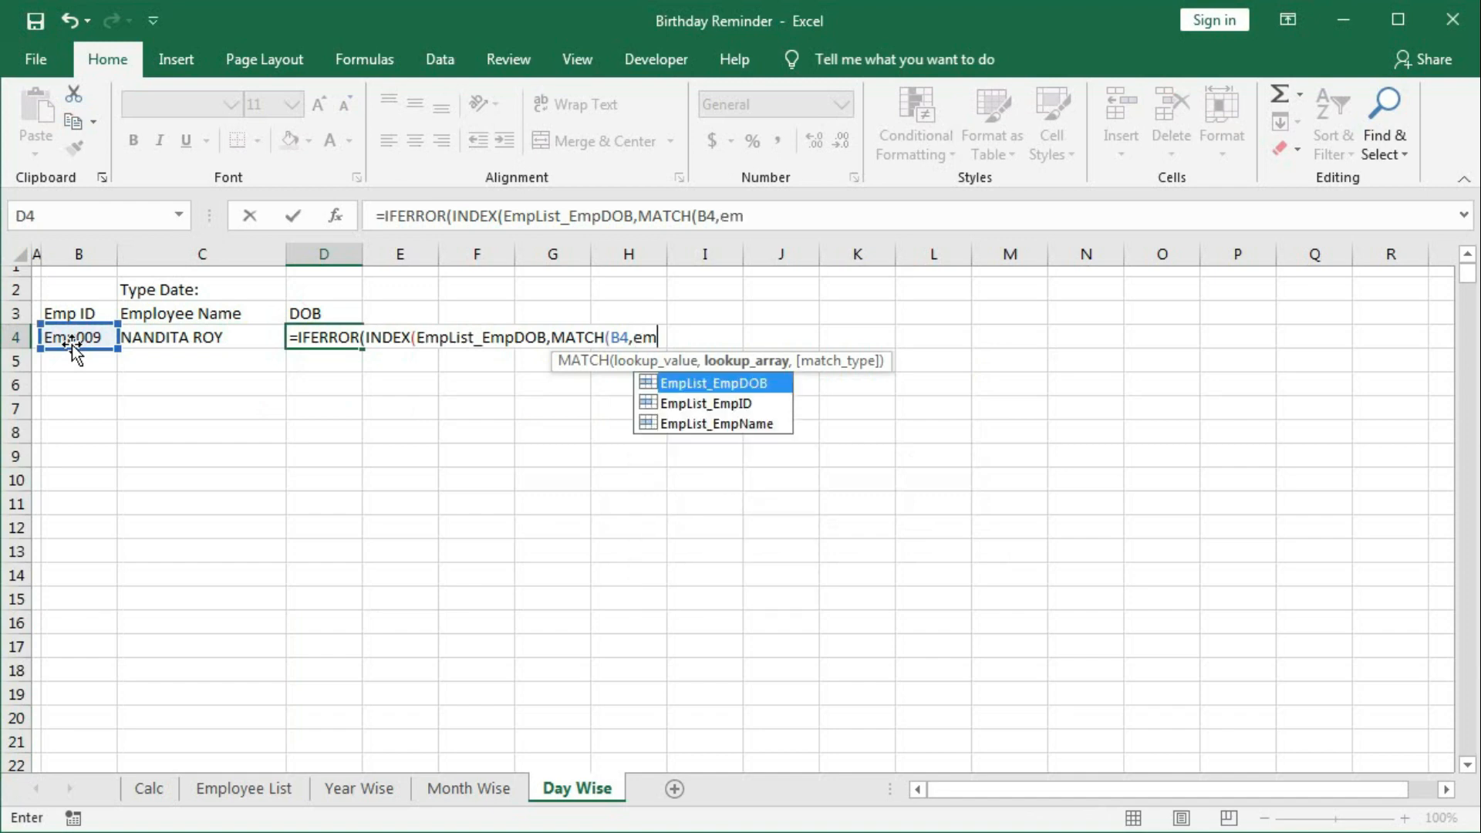
{"action": "key", "text": "Down"}
{"action": "key", "text": "Tab"}
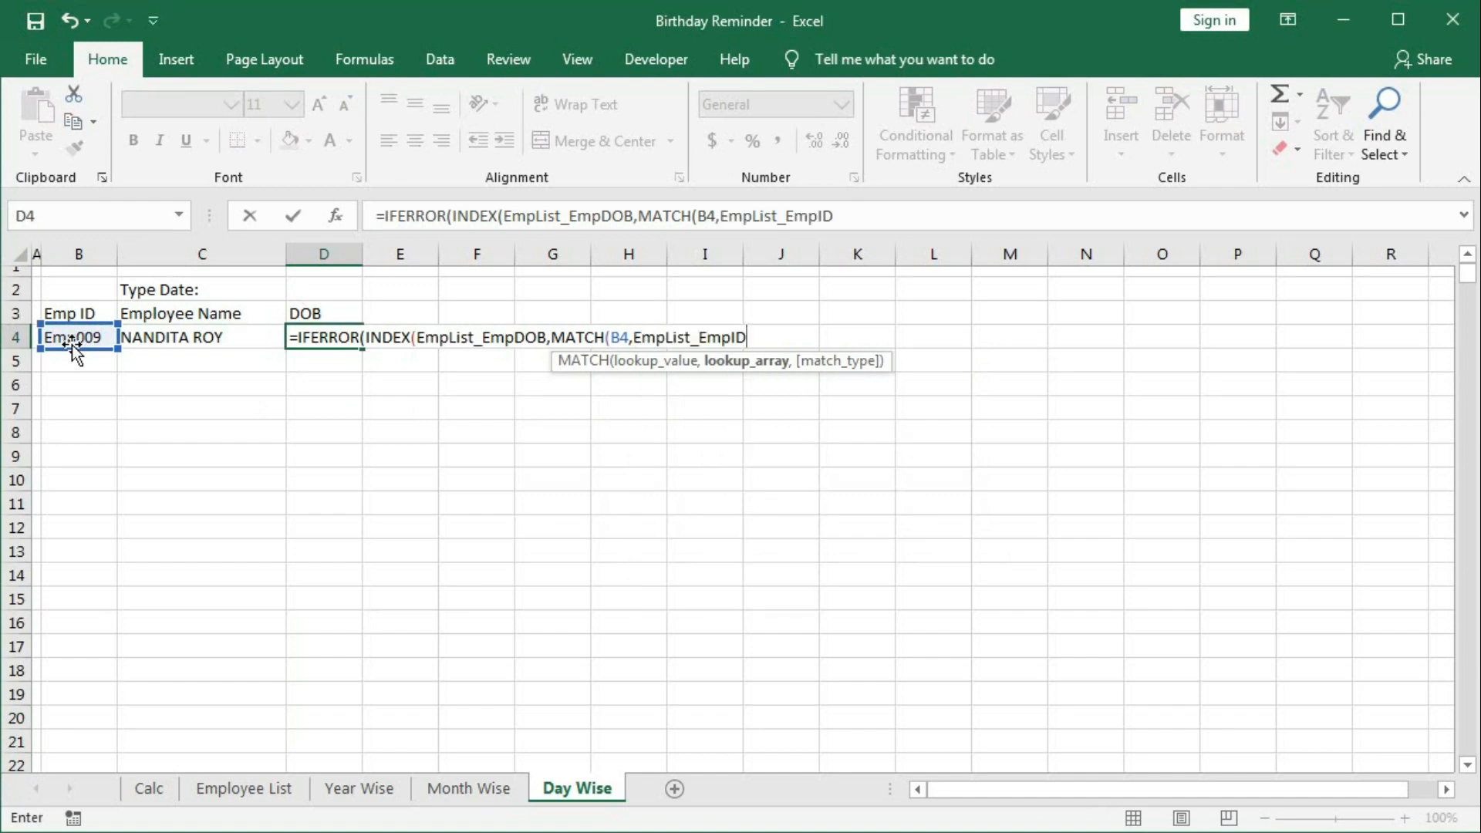
{"action": "type", "text": ",0))"}
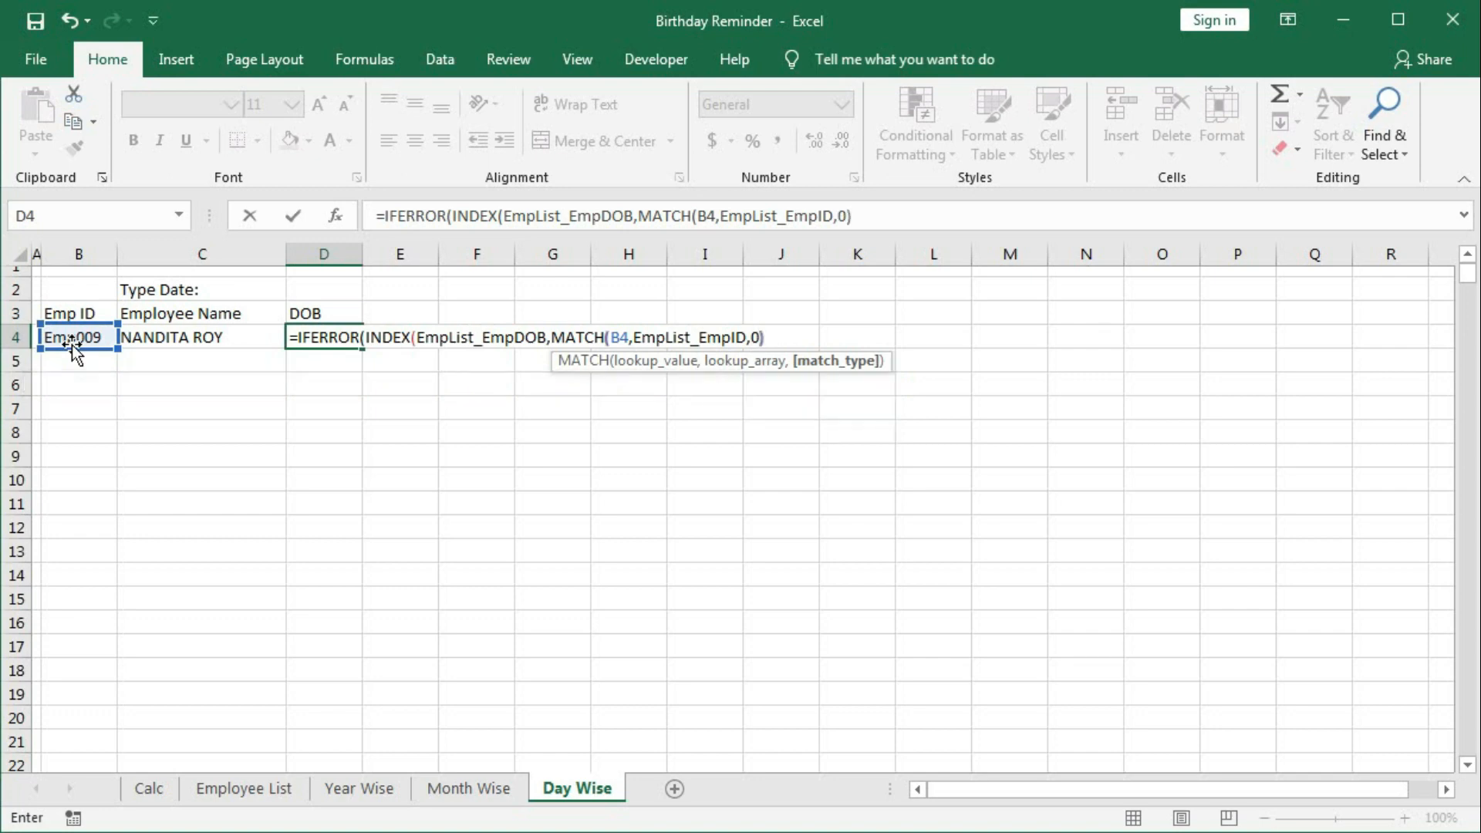
{"action": "type", "text": ","}
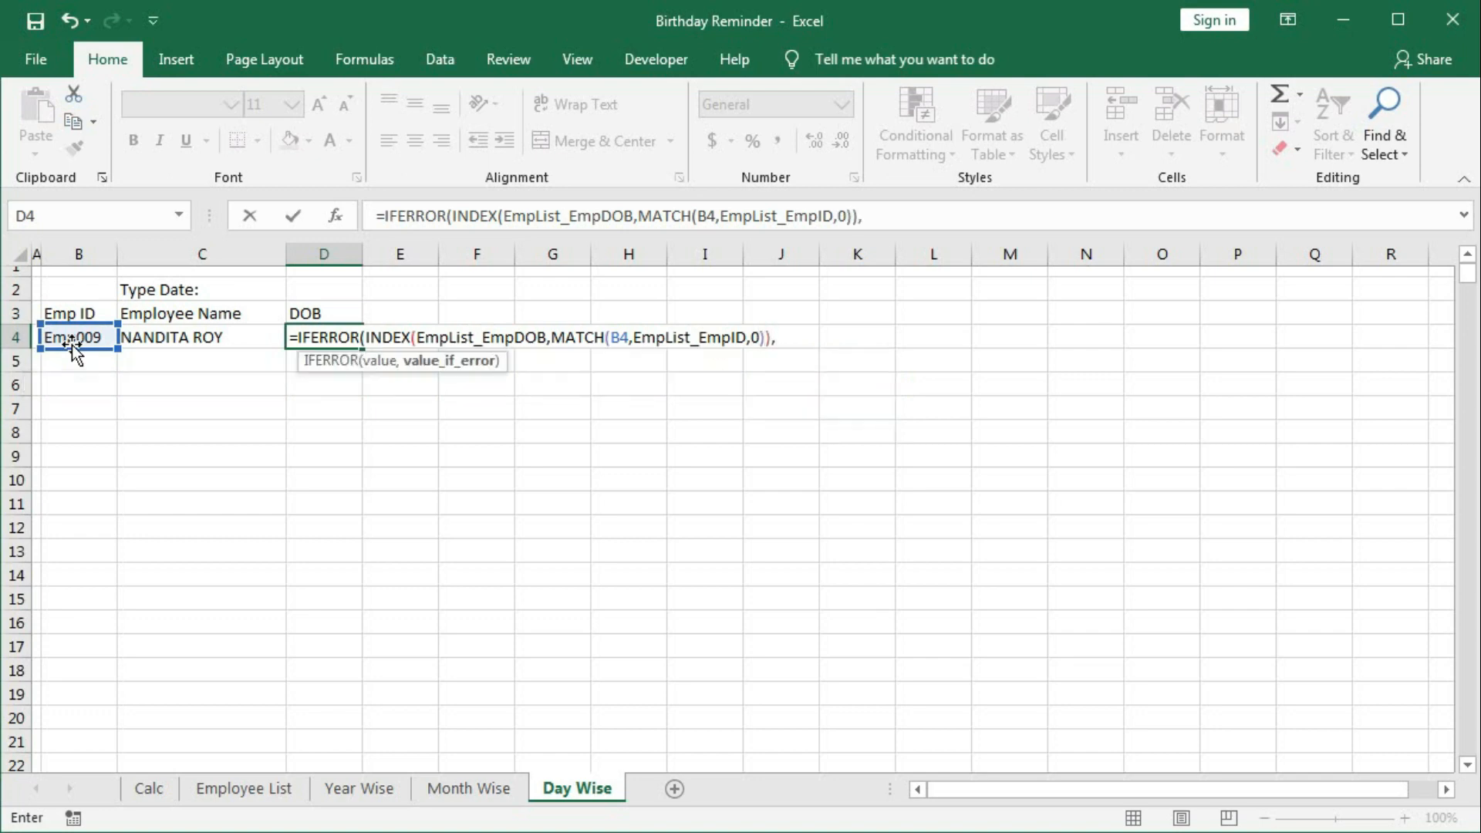
{"action": "type", "text": "\"\")"}
{"action": "key", "text": "Return"}
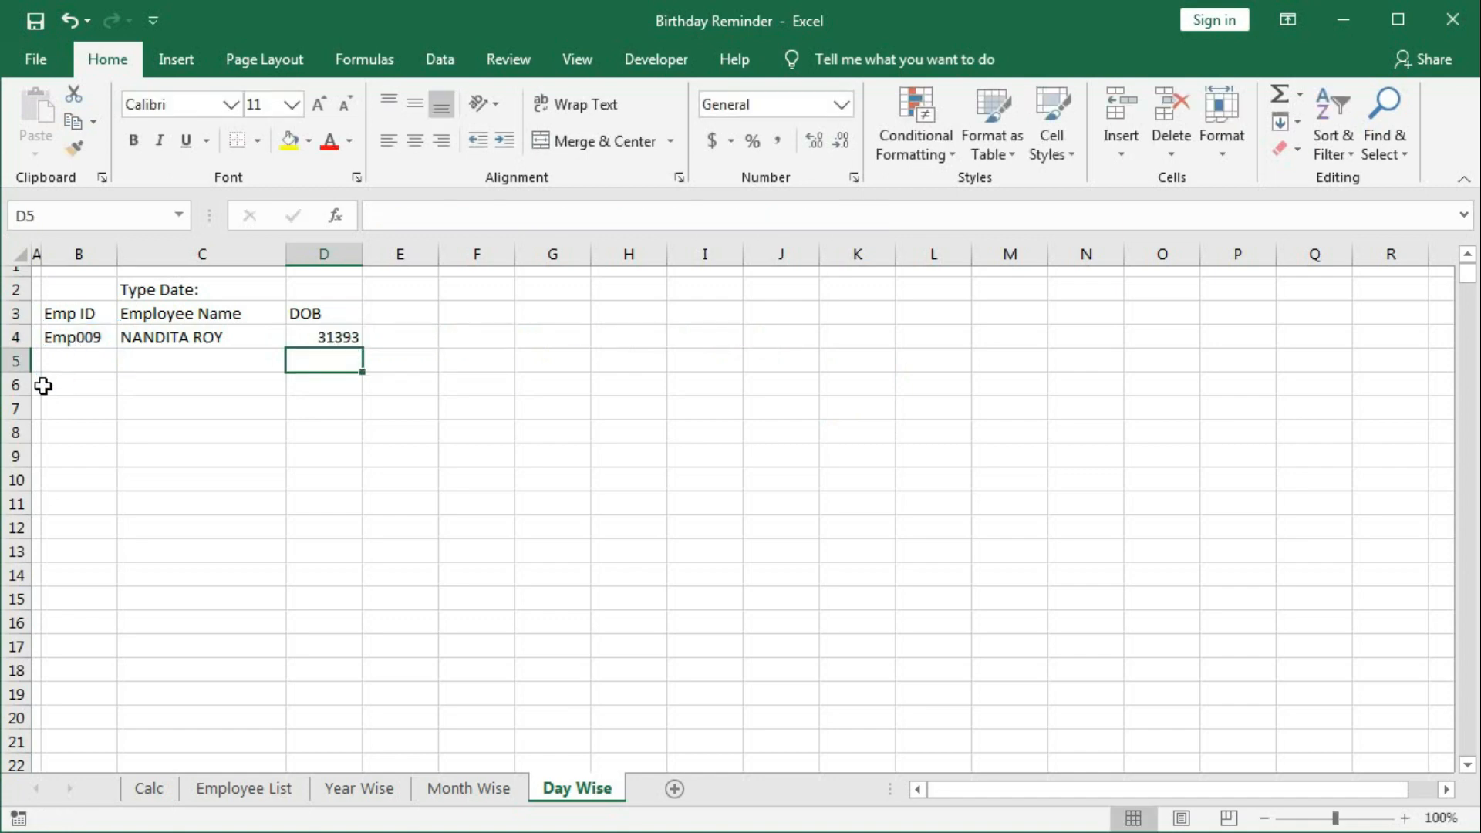
Step: Fill the D4 formula down the DOB column and format the filled cells as Short Date
{"action": "left_click", "coordinate": [317, 334]}
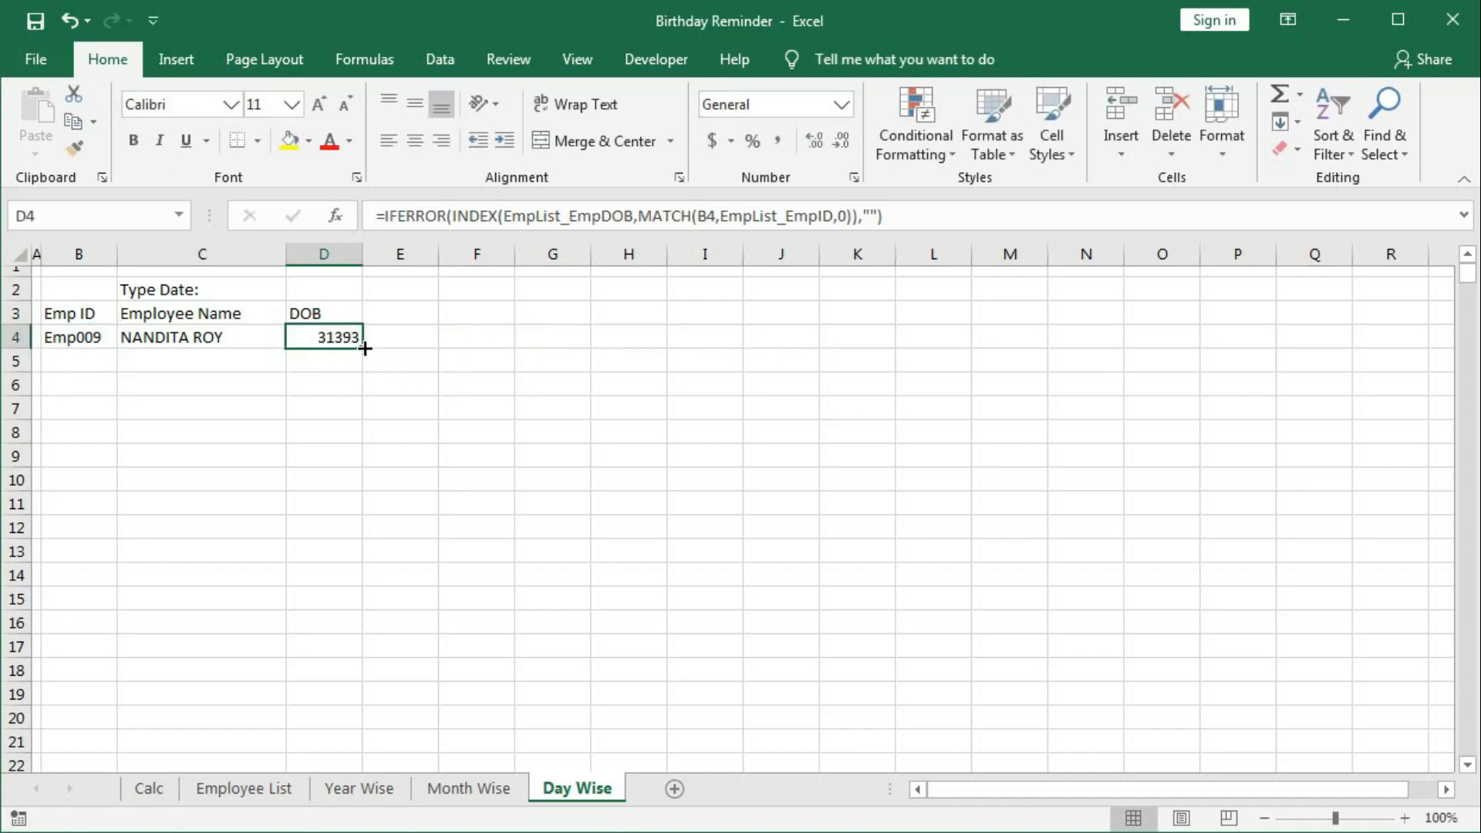
{"action": "double_click", "coordinate": [365, 349]}
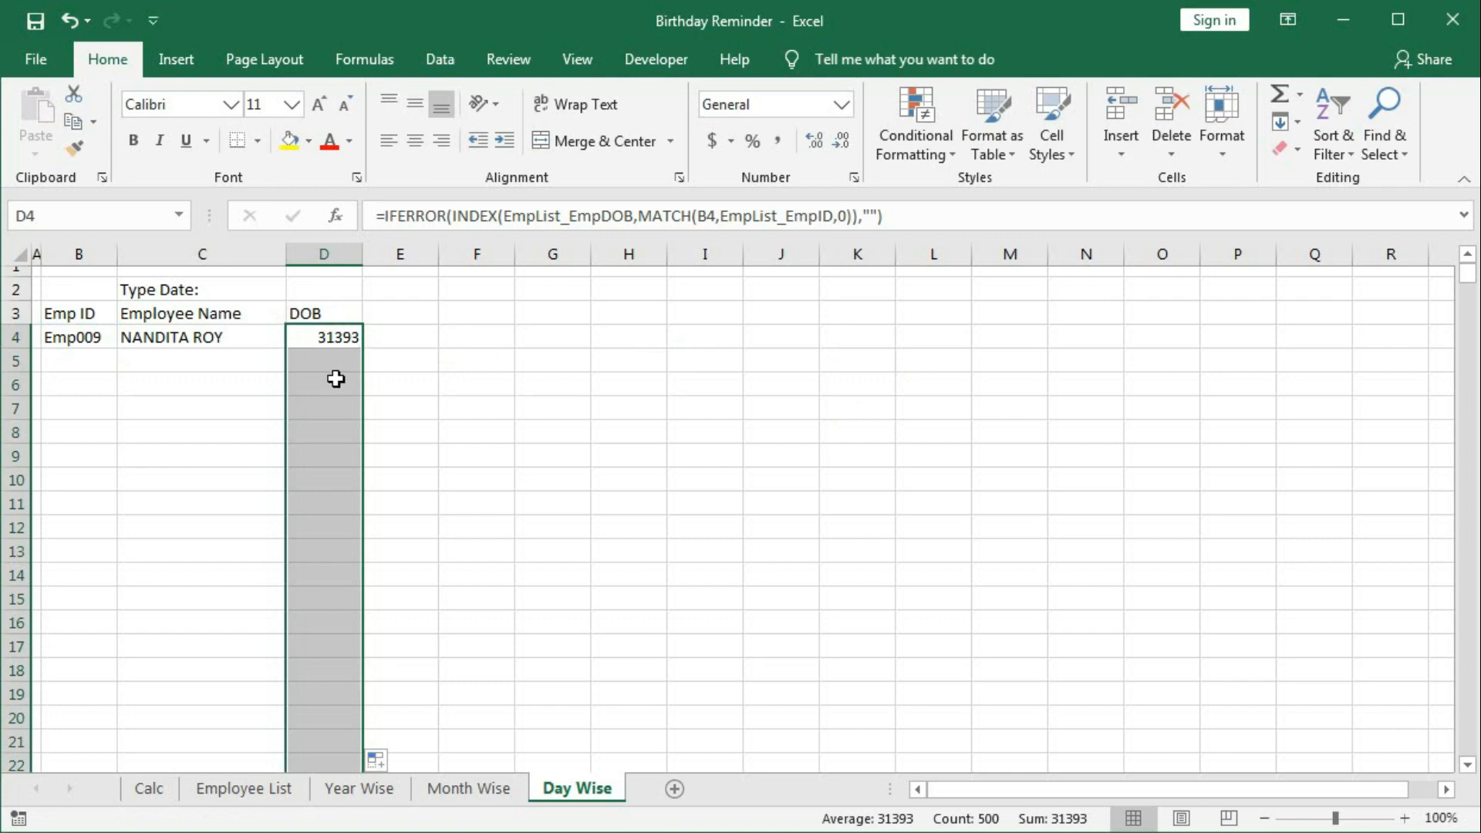
{"action": "left_click", "coordinate": [841, 105]}
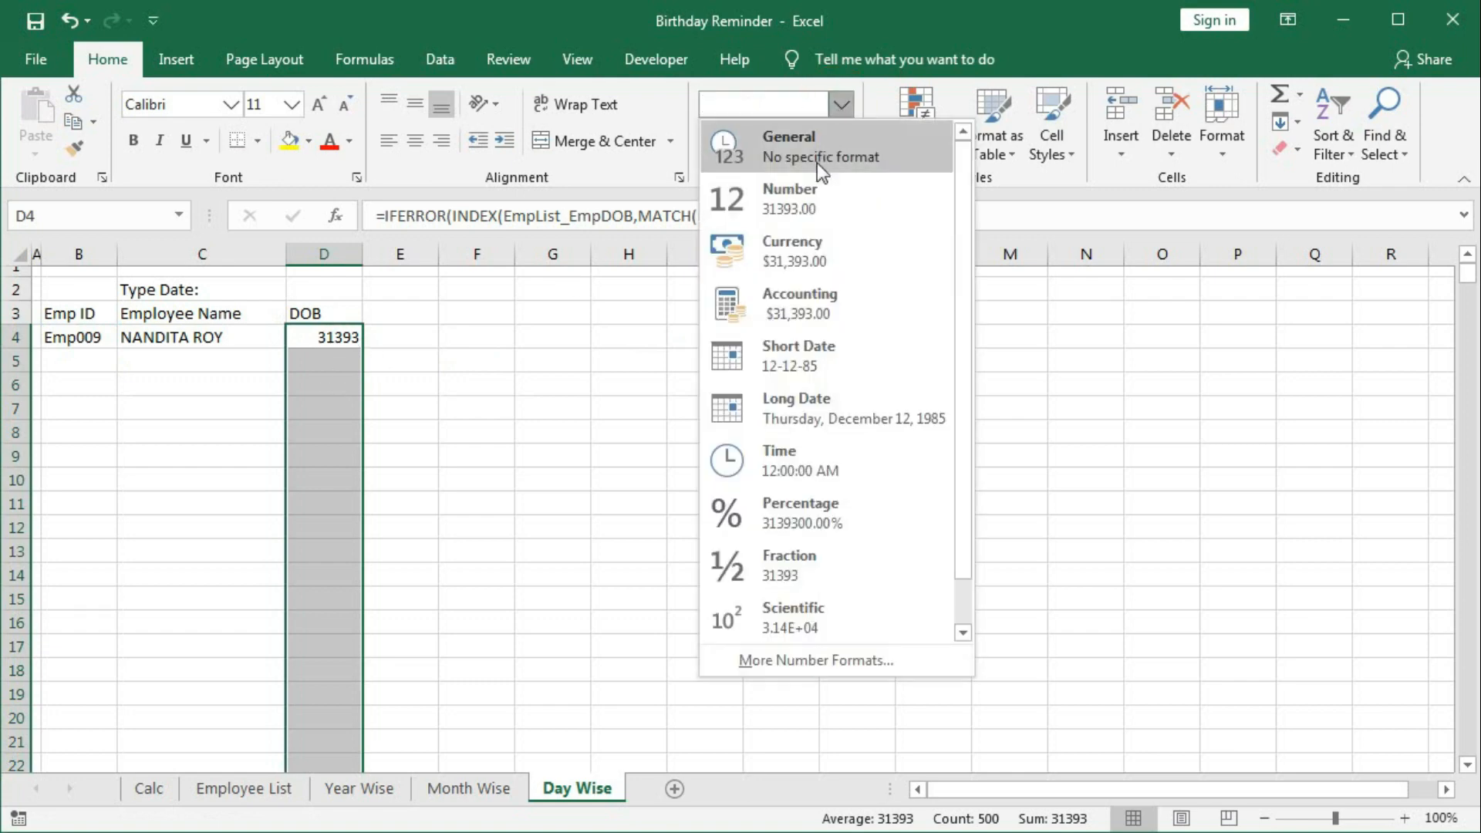
{"action": "left_click", "coordinate": [785, 361]}
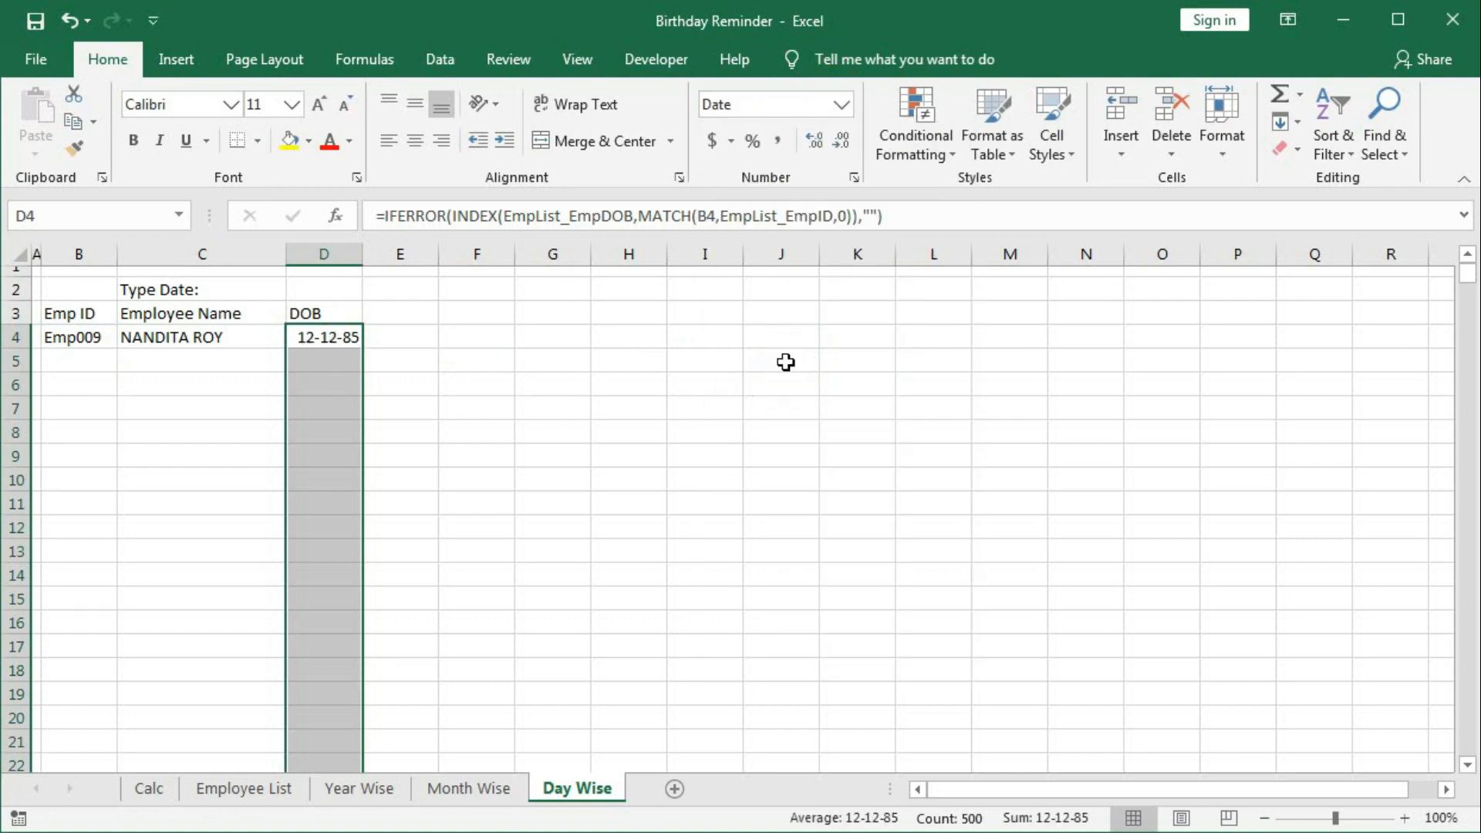
{"action": "left_click", "coordinate": [343, 336]}
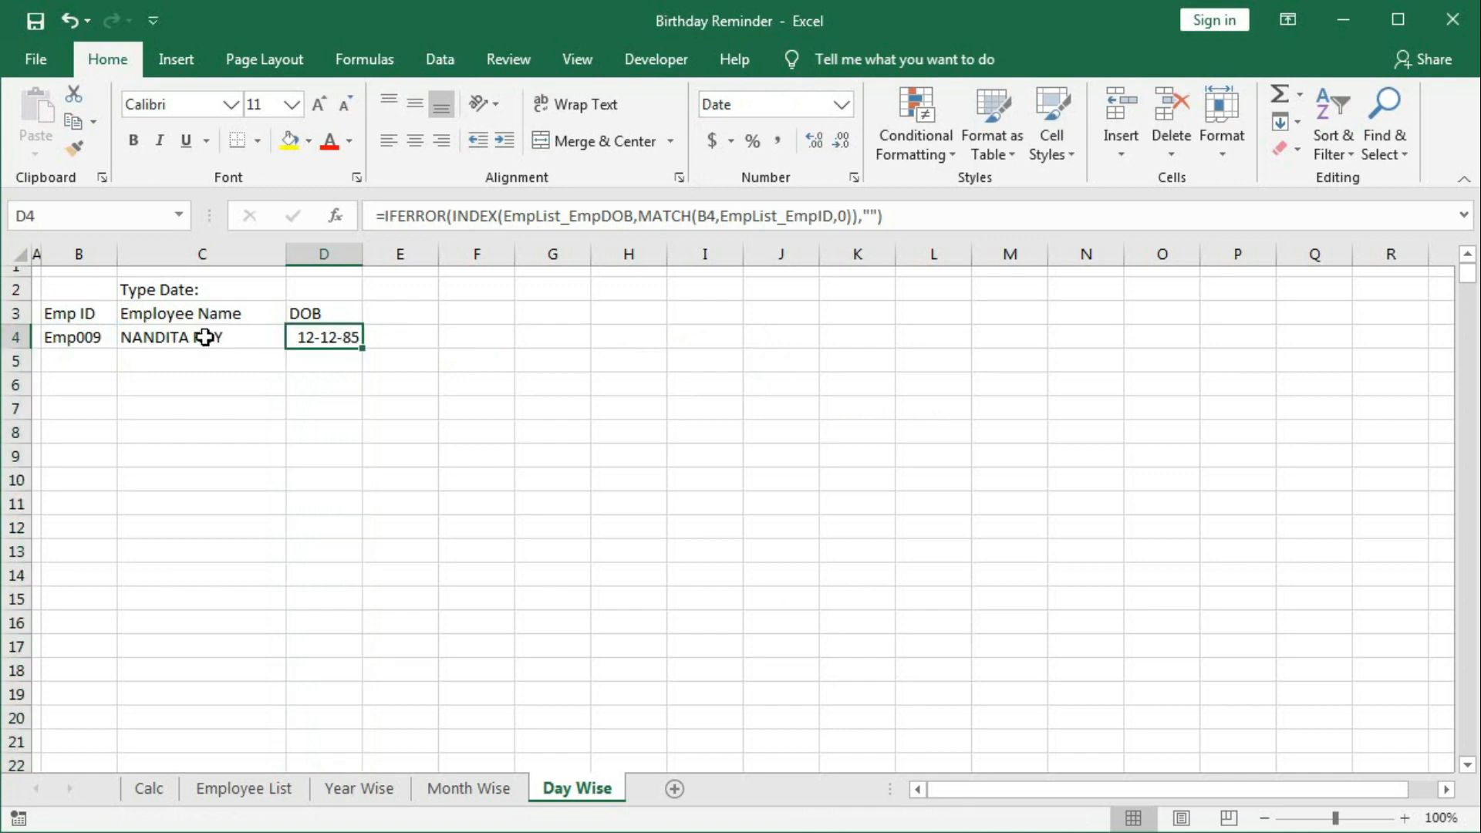
Step: Count the text entries in column B by entering =COUNTIF(B:B,"*?") in E2
{"action": "left_click", "coordinate": [397, 290]}
{"action": "type", "text": "="}
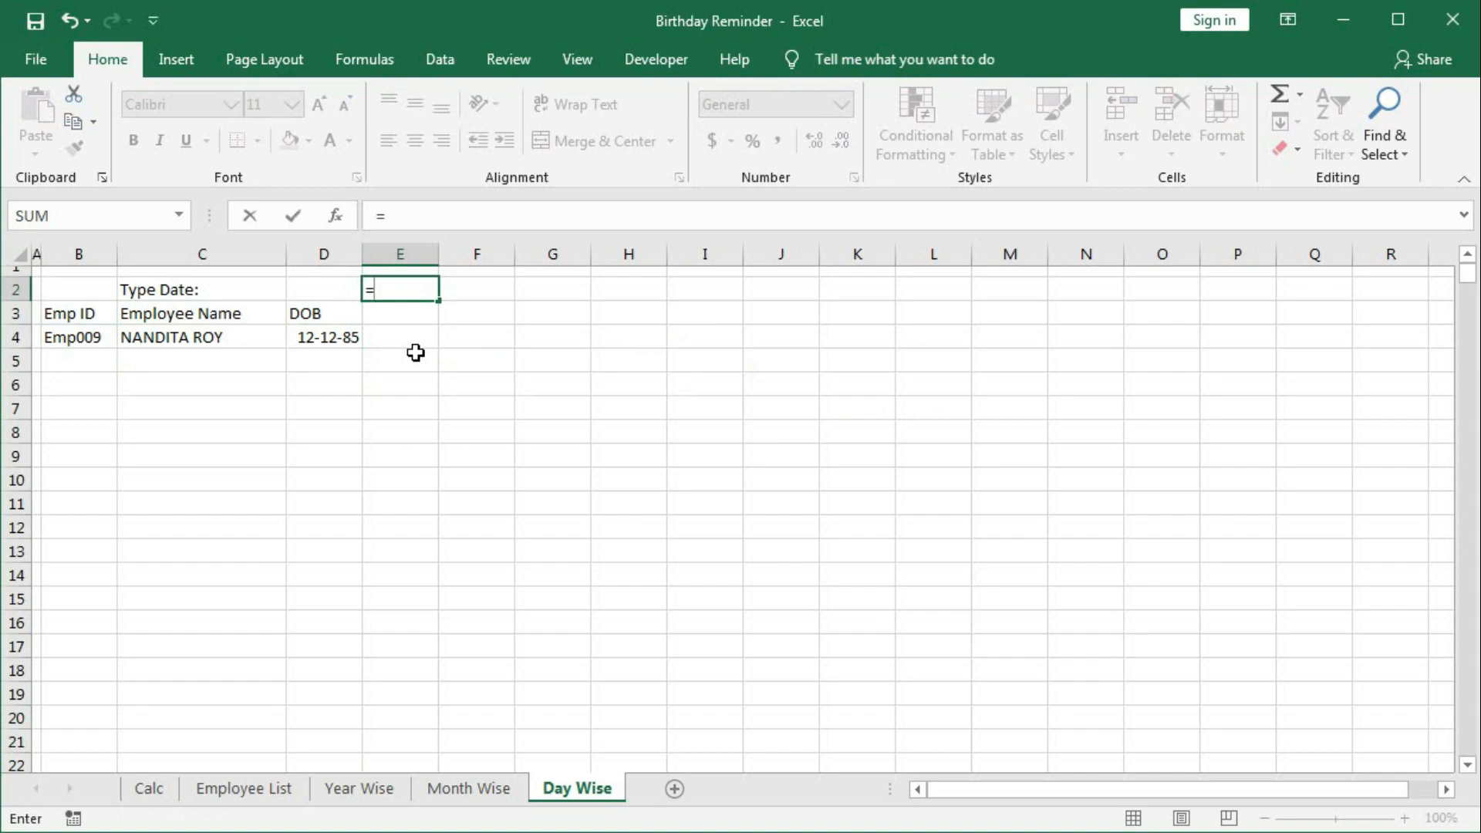
{"action": "type", "text": "countif"}
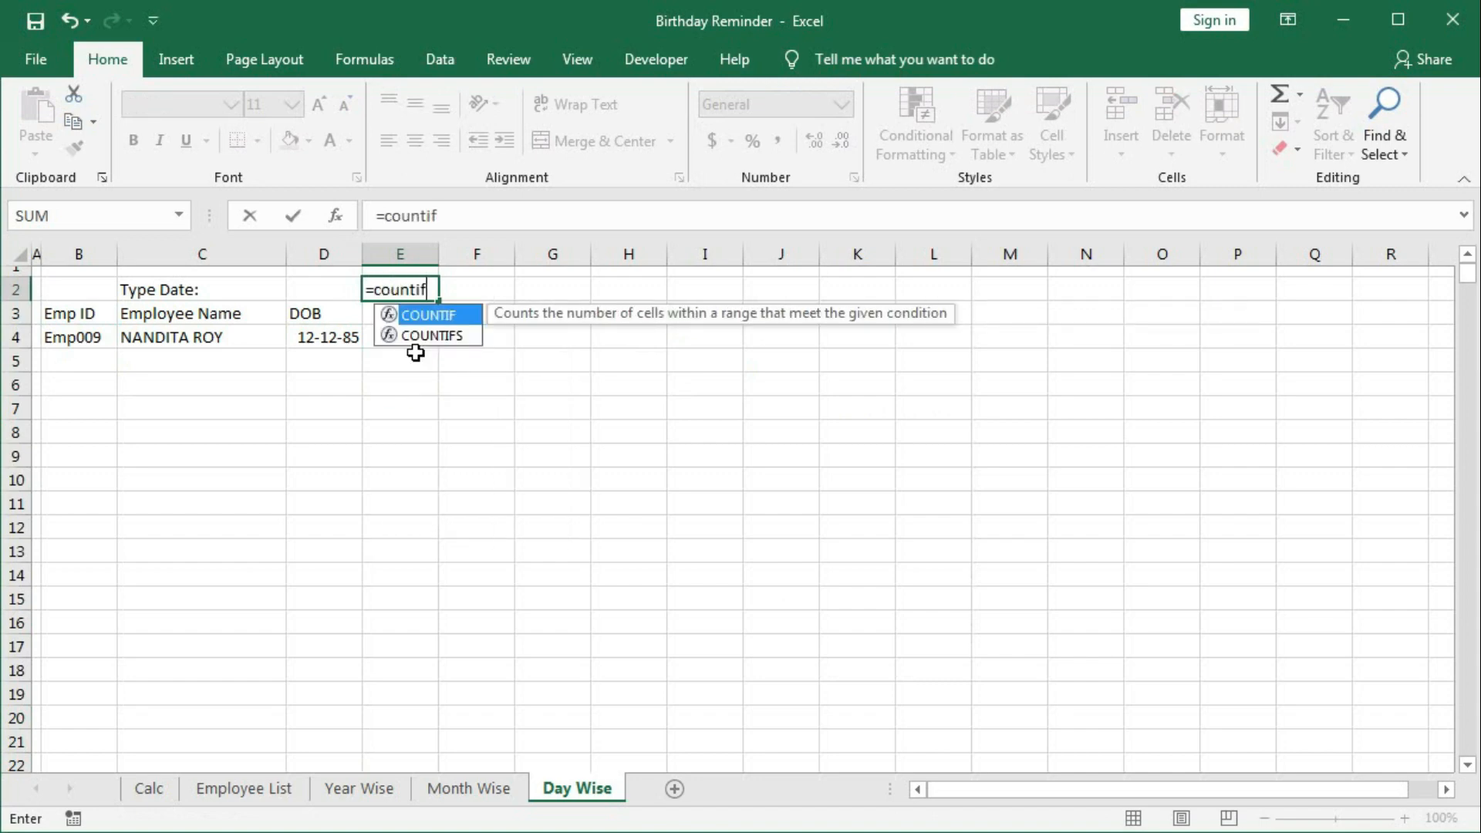
{"action": "key", "text": "Tab"}
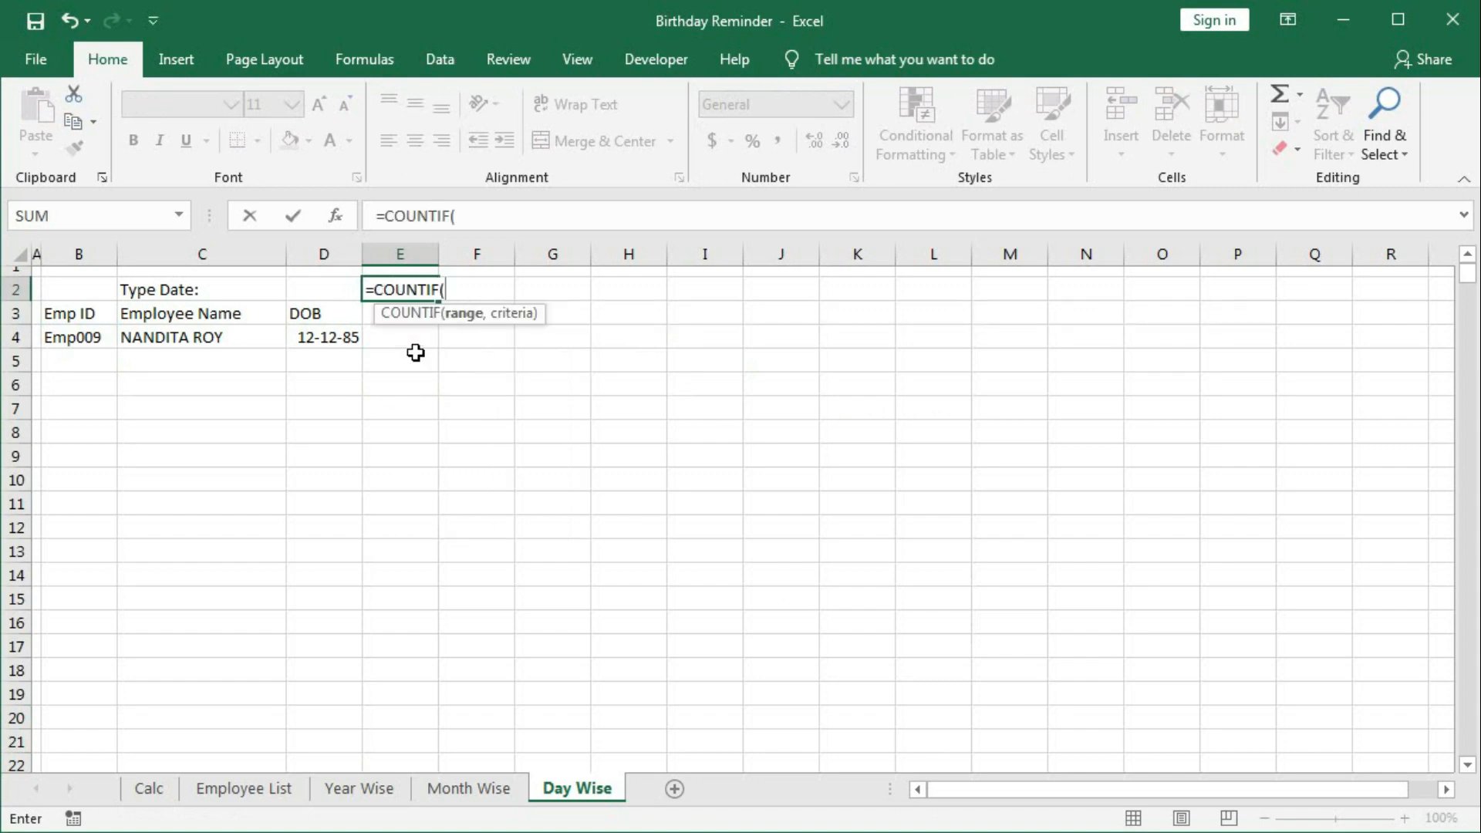
{"action": "left_click", "coordinate": [83, 254]}
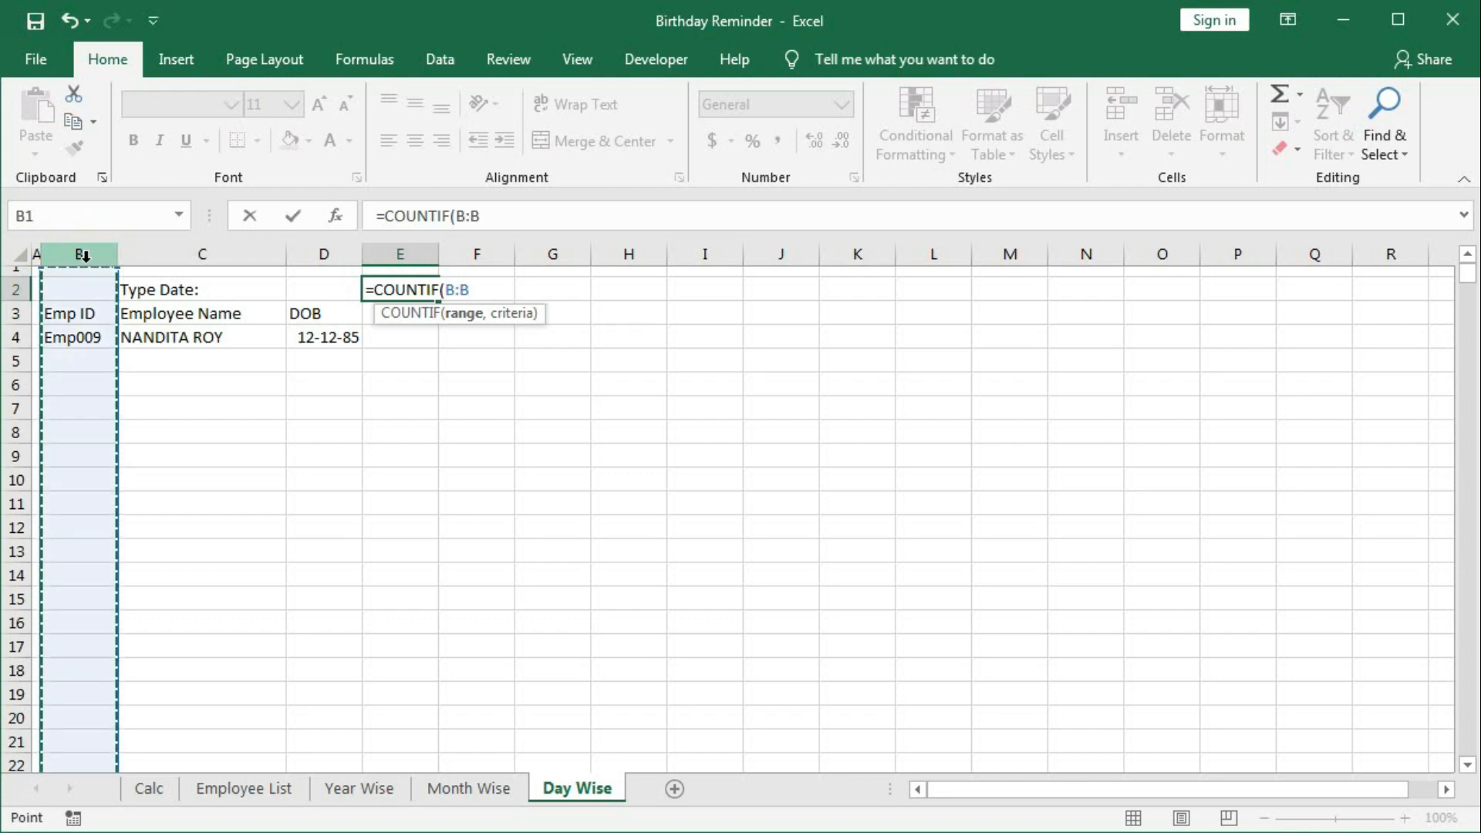
{"action": "type", "text": ",\""}
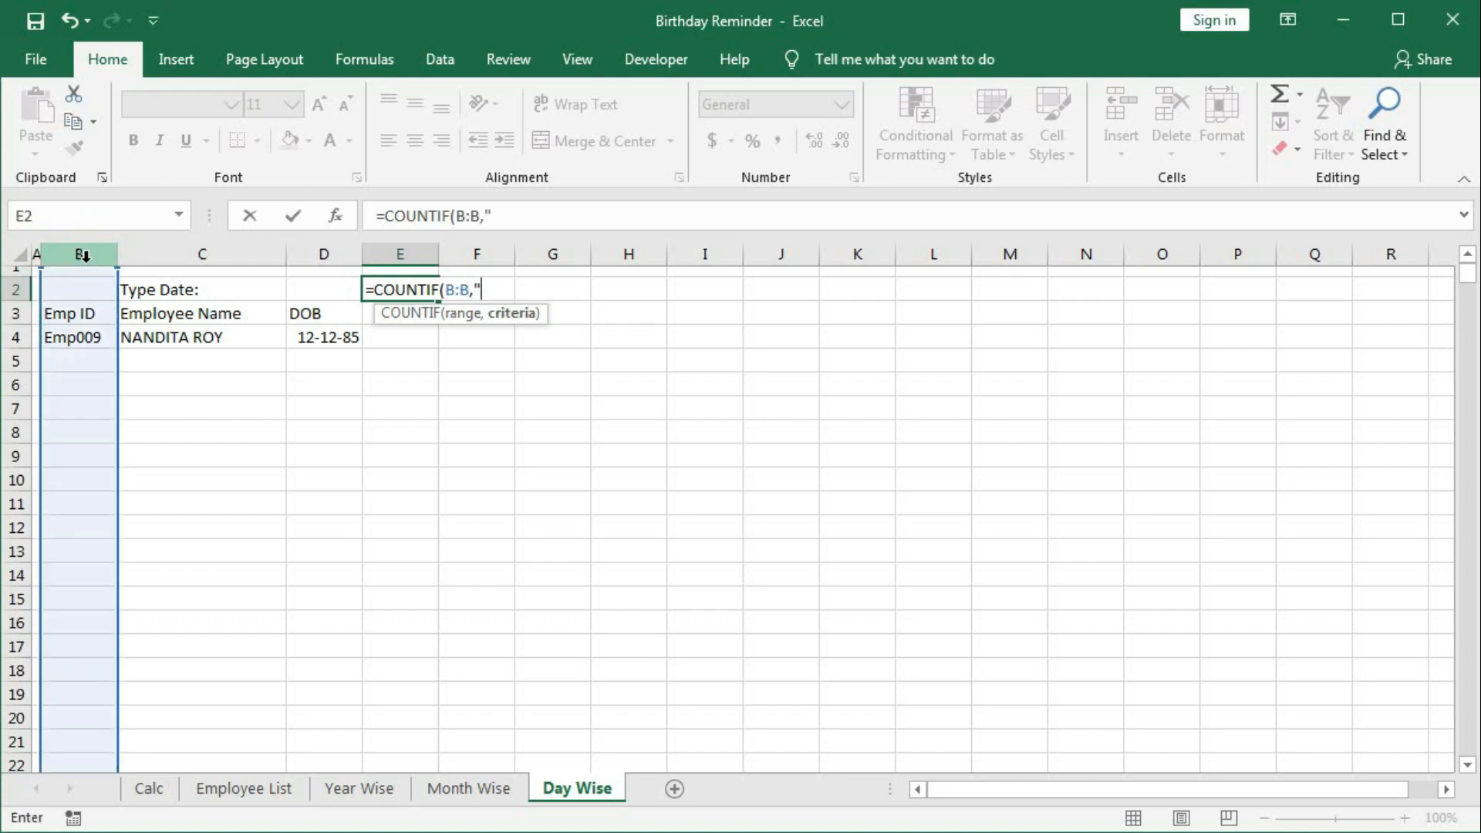
{"action": "type", "text": "*?\")"}
{"action": "key", "text": "Return"}
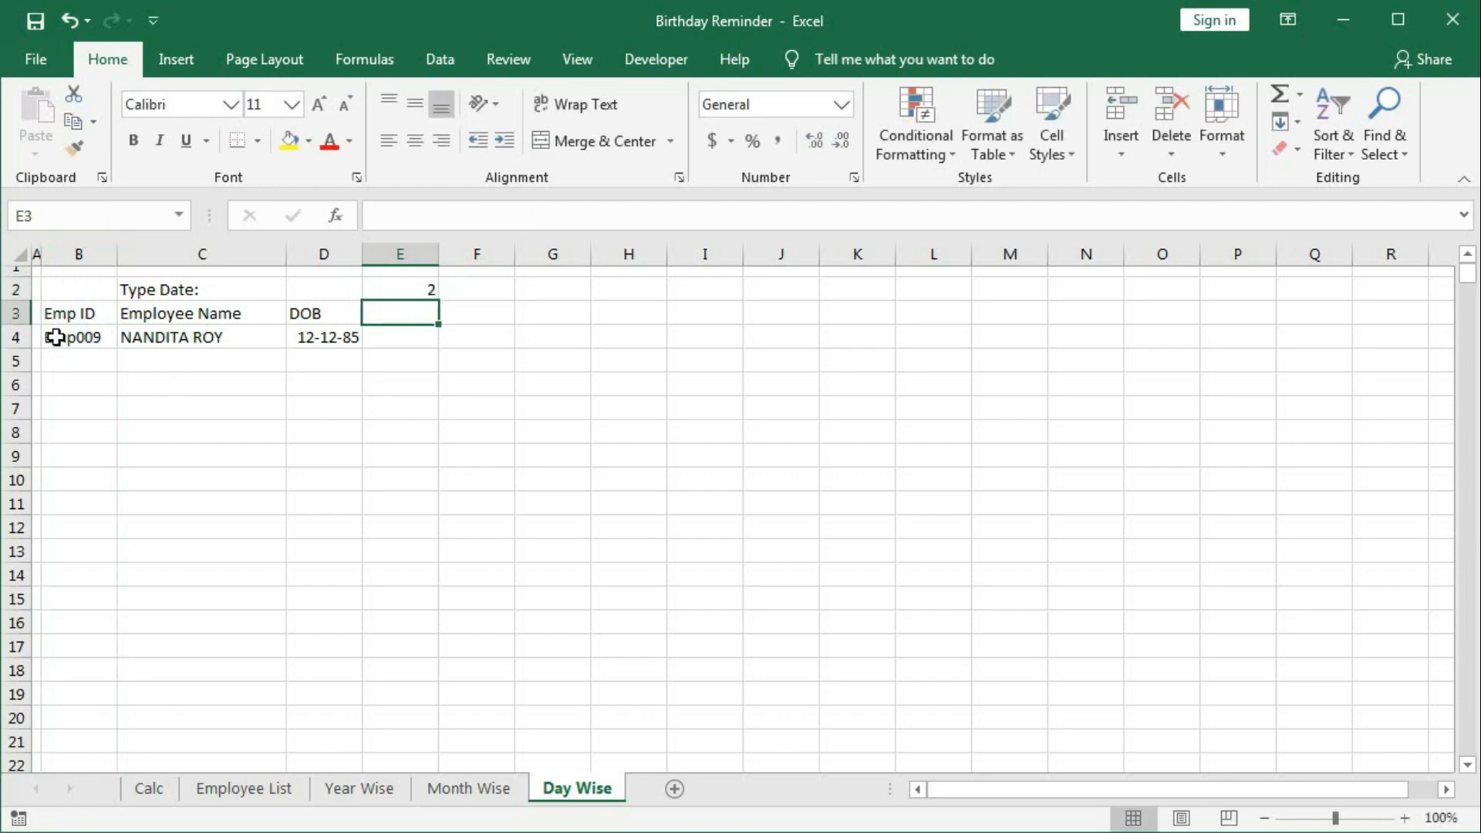
Step: Subtract 1 from the COUNTIF result in the E2 formula and narrow column E to fit its single digit
{"action": "left_click", "coordinate": [433, 291]}
{"action": "key", "text": "F2"}
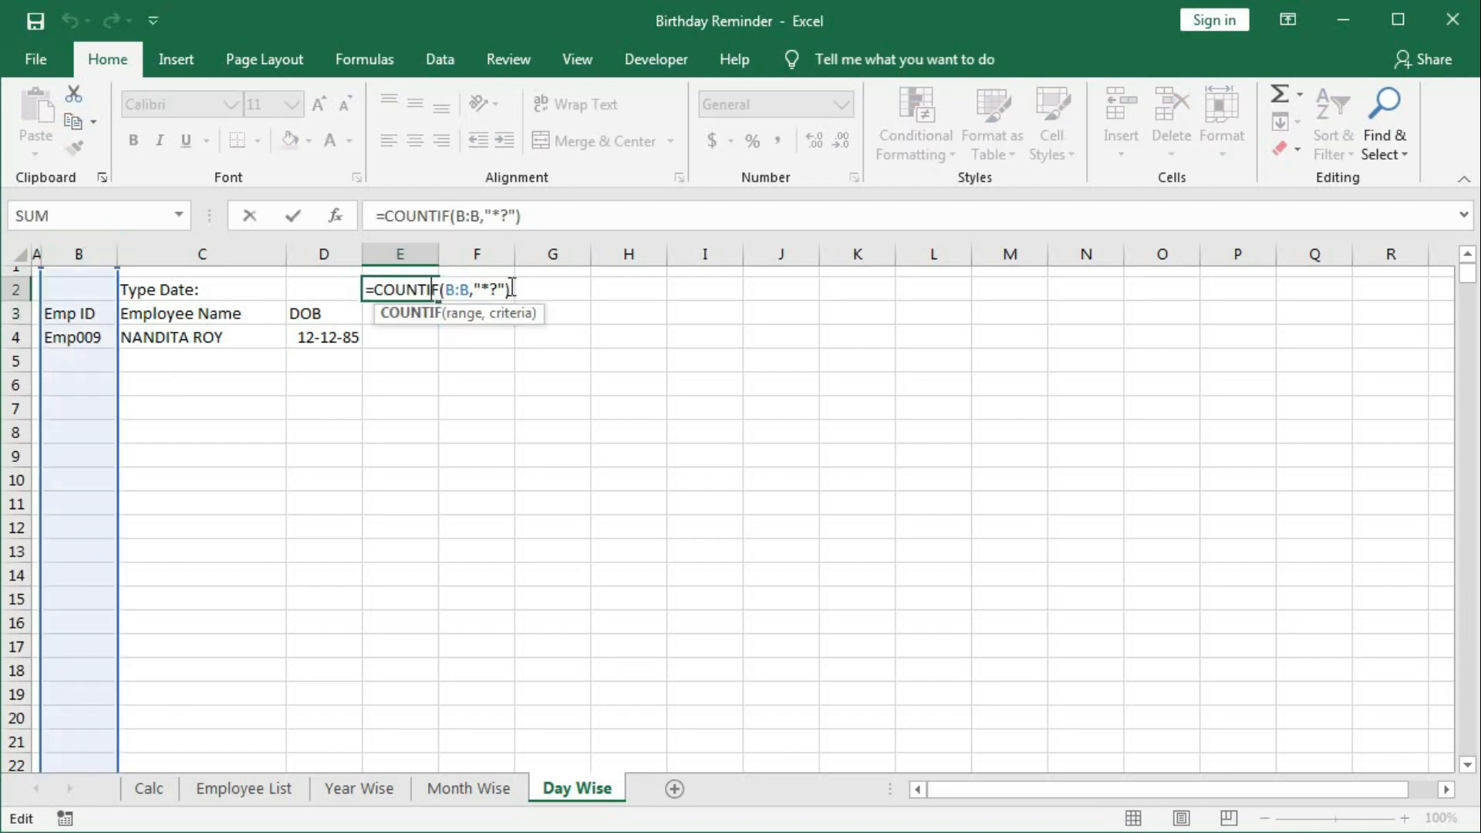
{"action": "type", "text": "-1"}
{"action": "key", "text": "Return"}
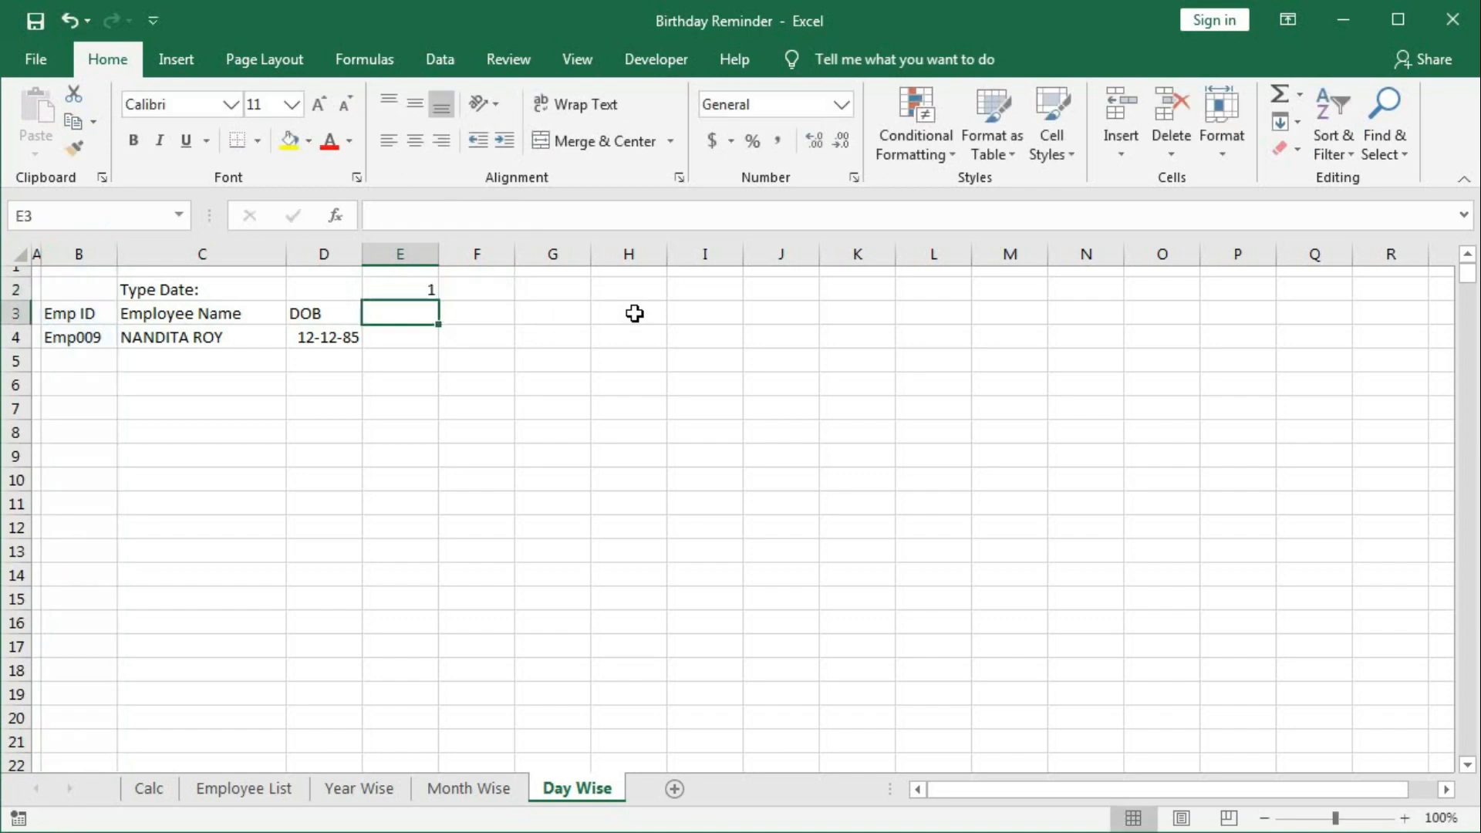
{"action": "left_click_drag", "start_coordinate": [439, 254], "coordinate": [378, 281]}
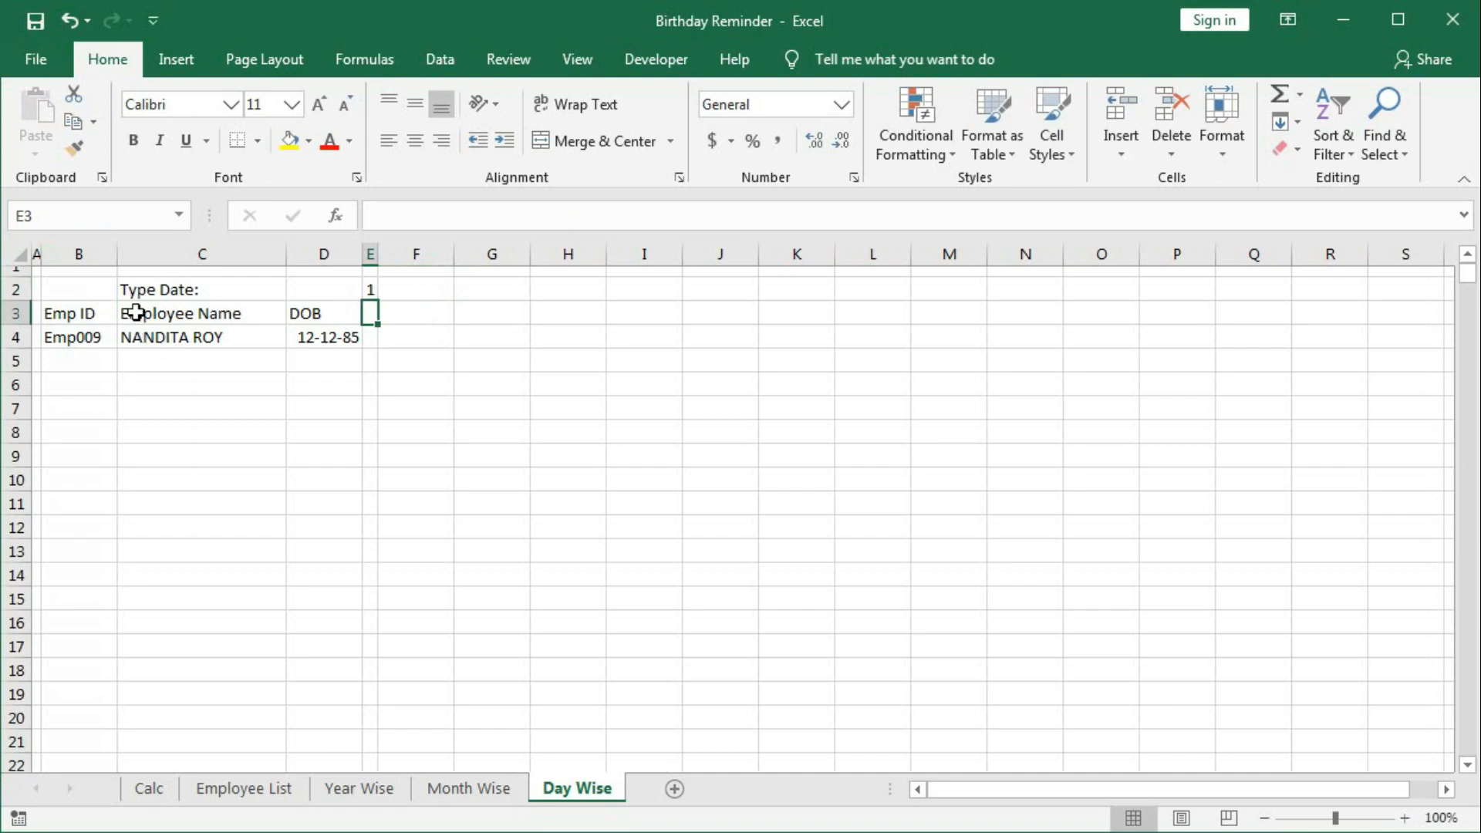
Step: Give cells B2:D2 a medium-thick solid line as top and bottom border
{"action": "left_click_drag", "start_coordinate": [60, 286], "coordinate": [304, 284]}
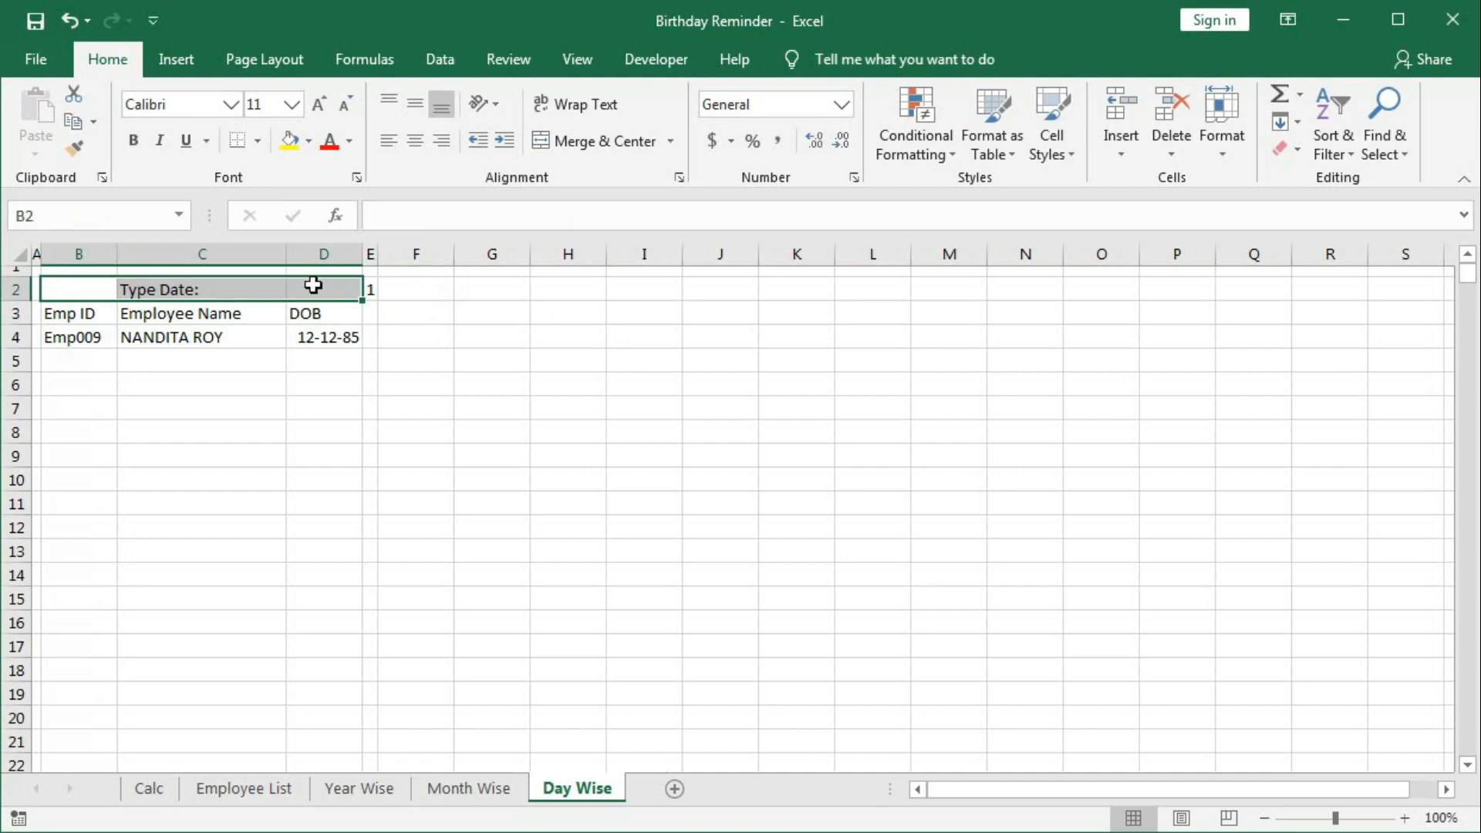
{"action": "left_click", "coordinate": [257, 140]}
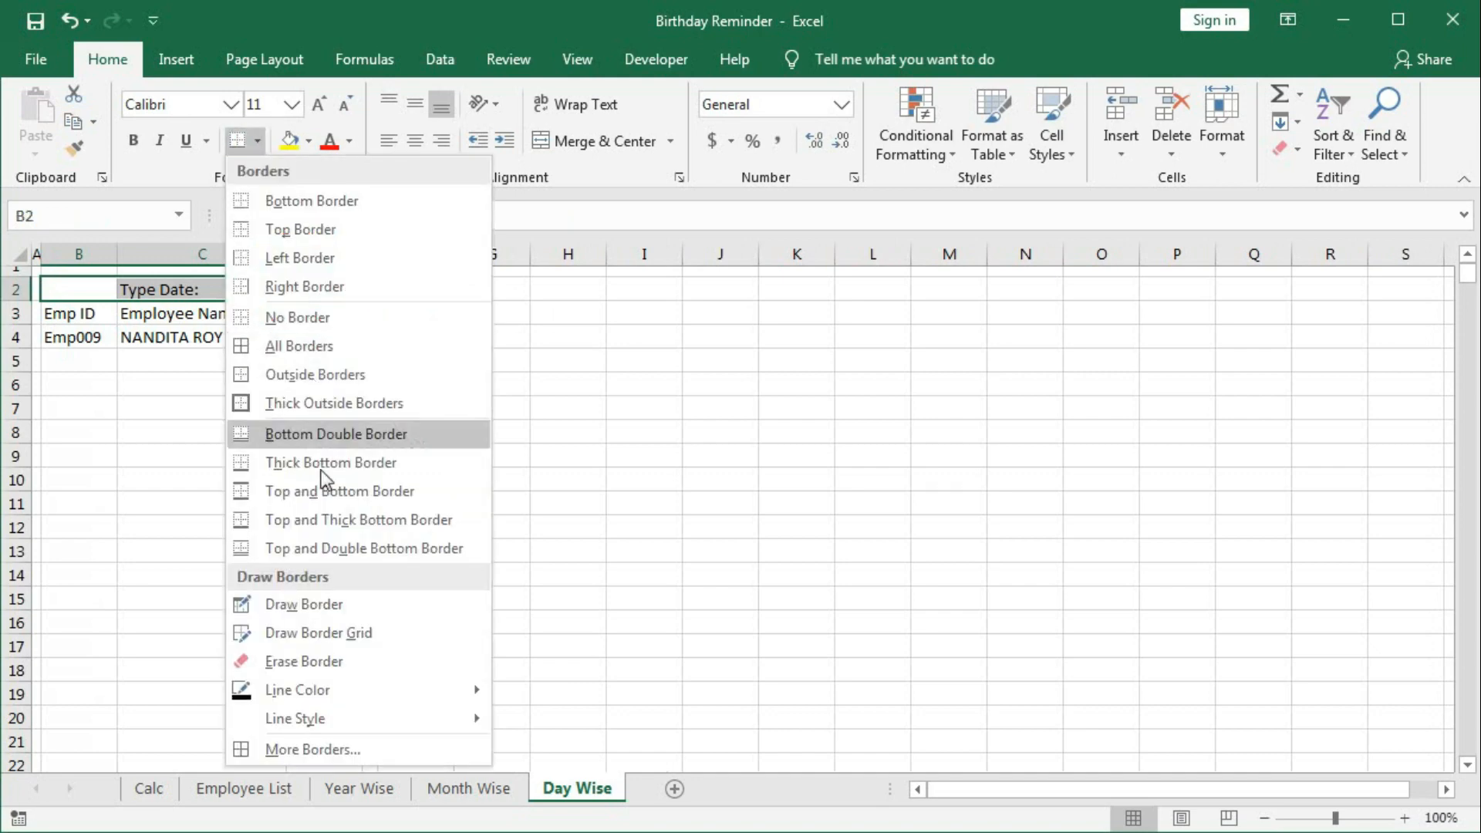
{"action": "left_click", "coordinate": [304, 749]}
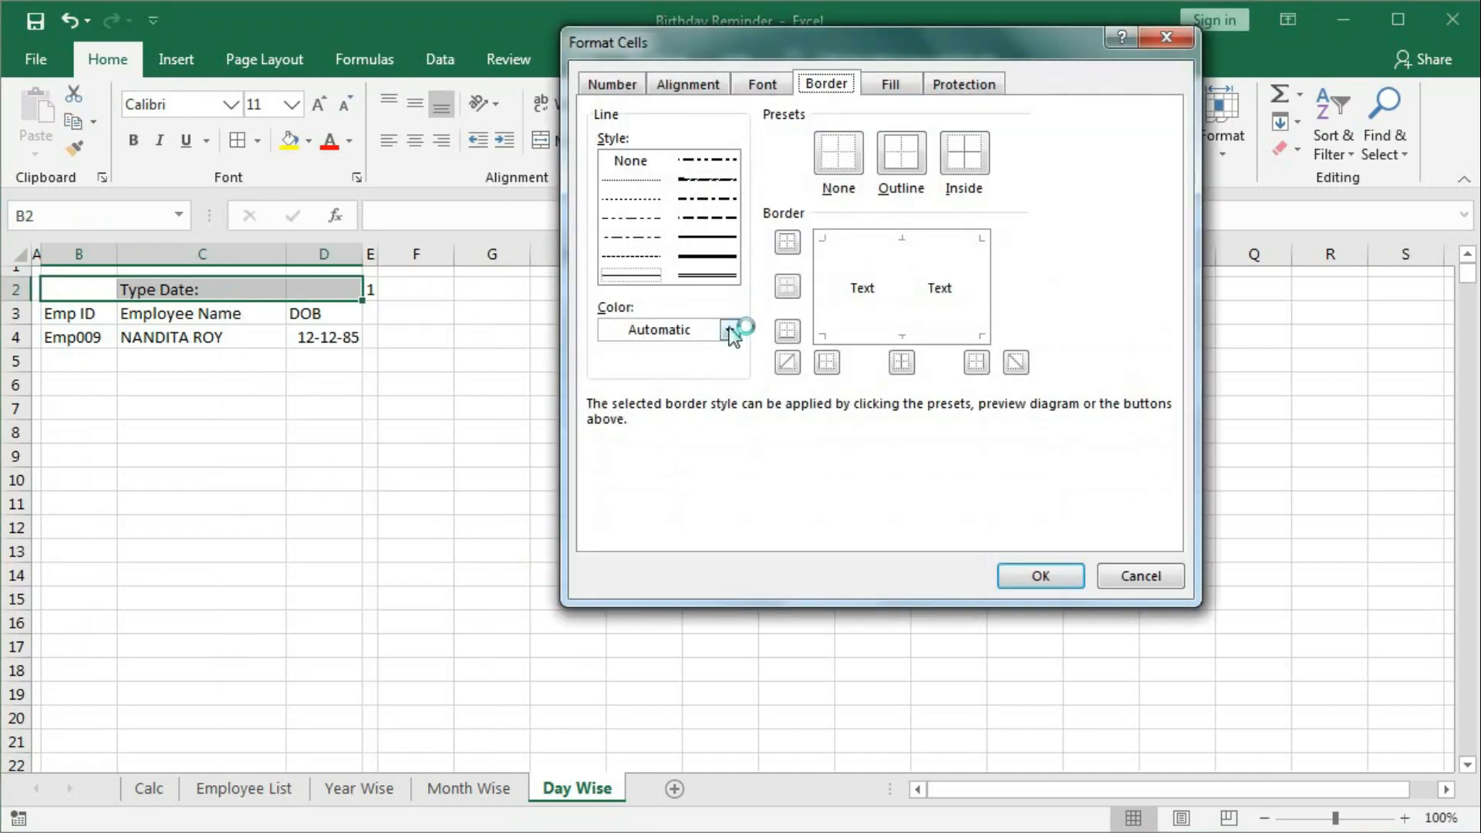
{"action": "left_click", "coordinate": [708, 236]}
{"action": "left_click", "coordinate": [873, 245]}
{"action": "left_click", "coordinate": [866, 334]}
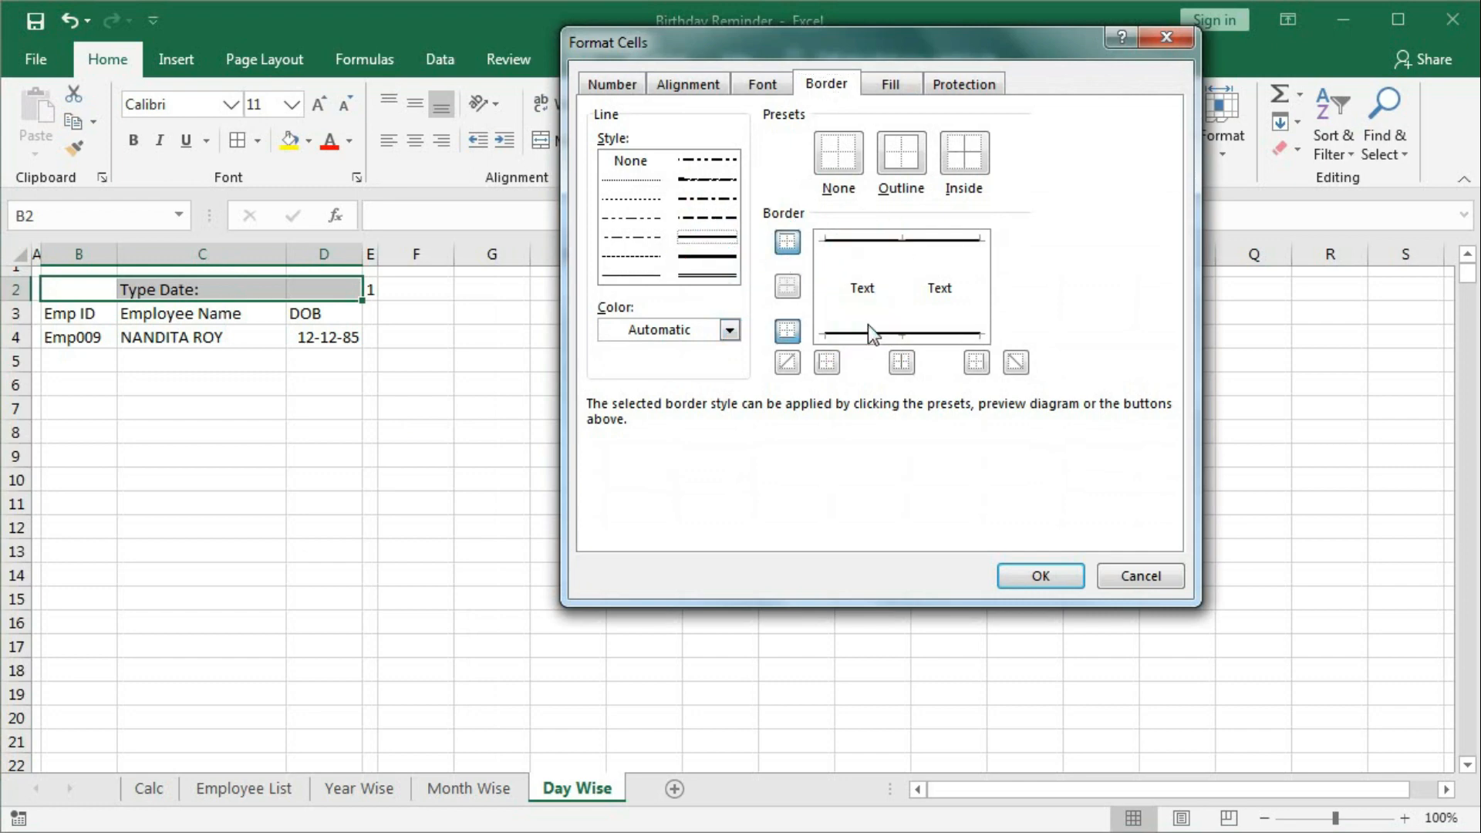
Step: Fill cells B2:D2 with orange and make their text bold
{"action": "left_click", "coordinate": [905, 77]}
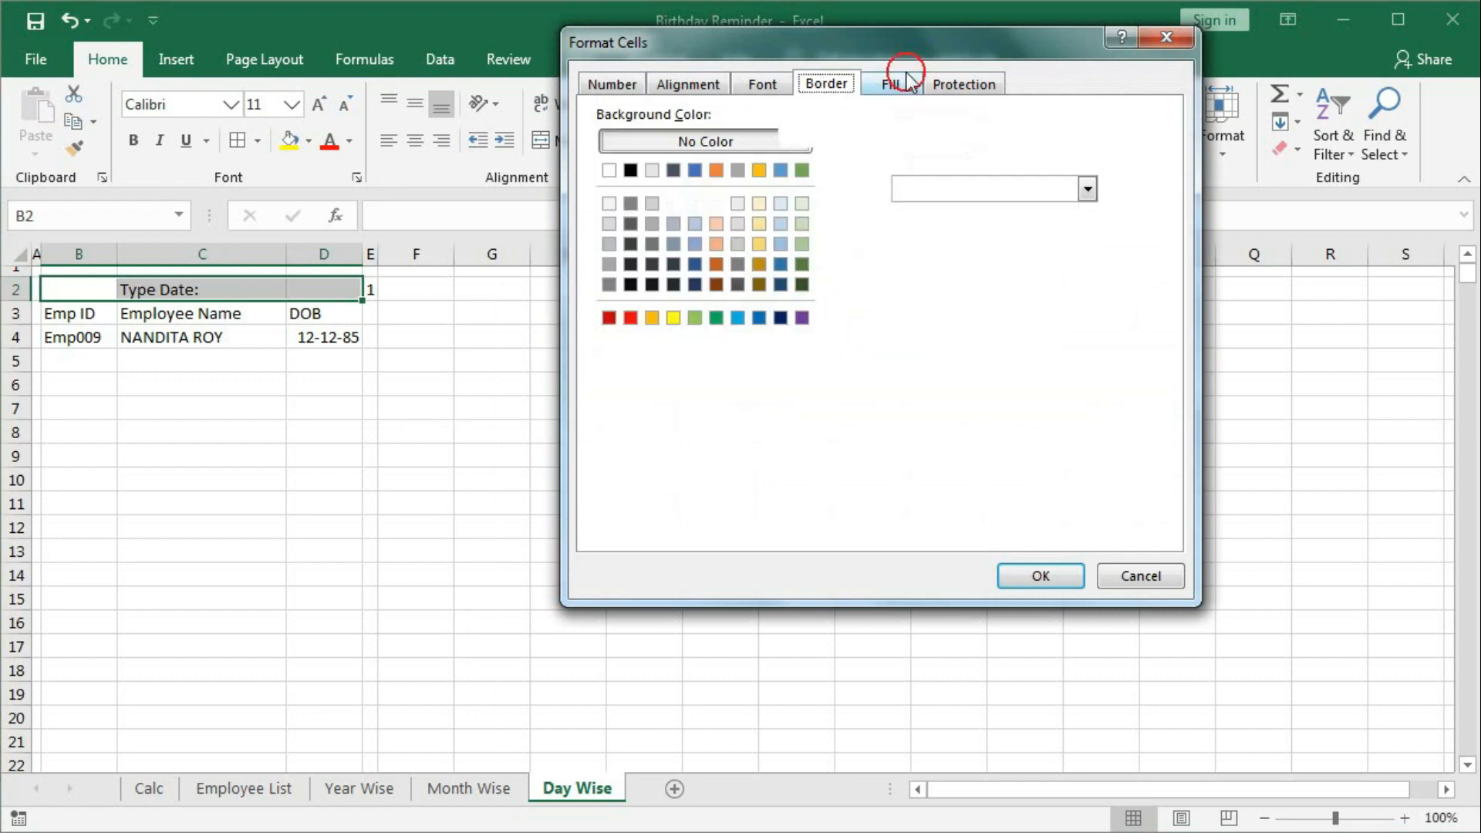
{"action": "left_click", "coordinate": [717, 170]}
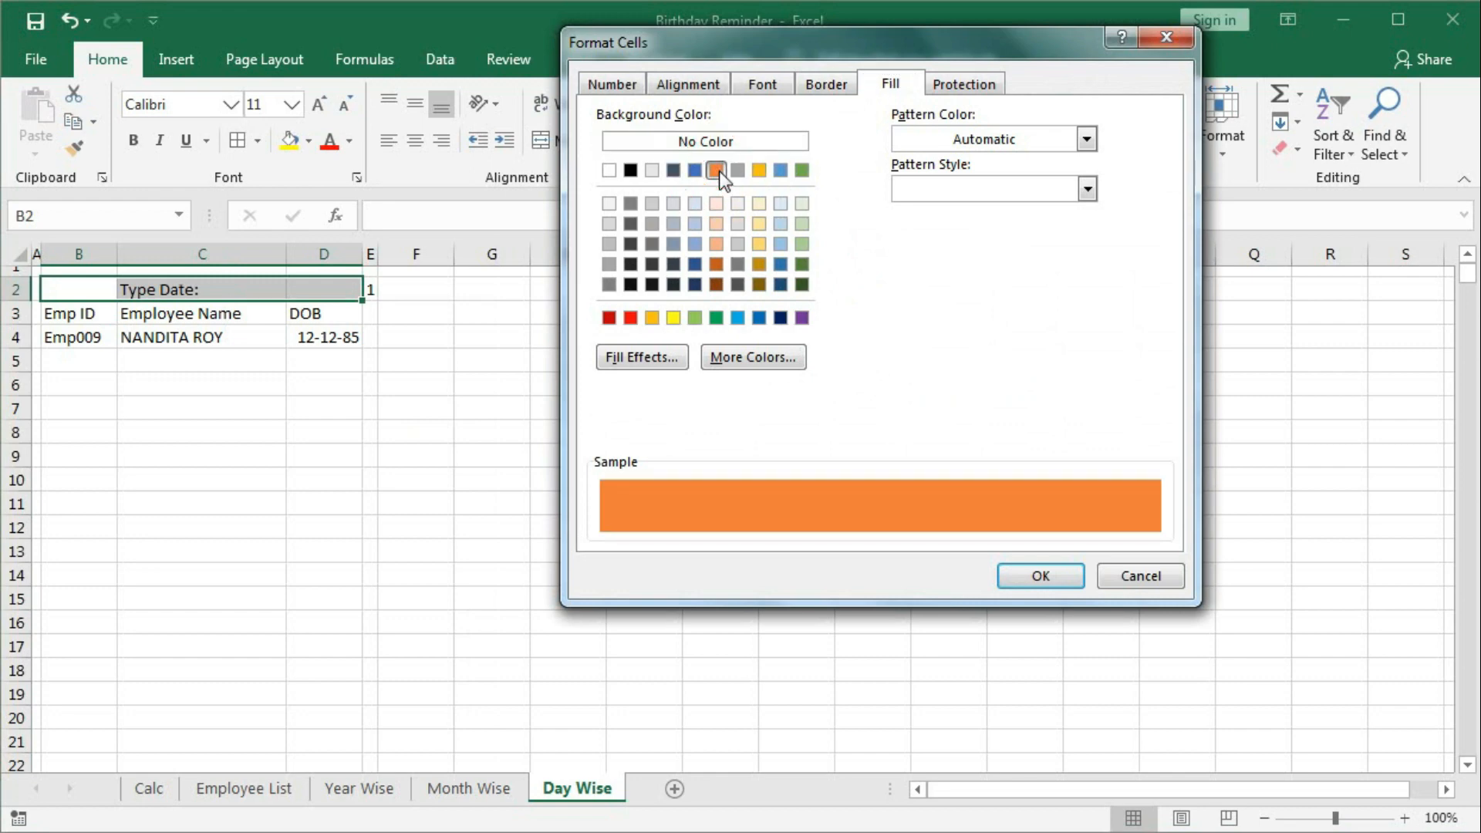
{"action": "left_click", "coordinate": [1017, 570]}
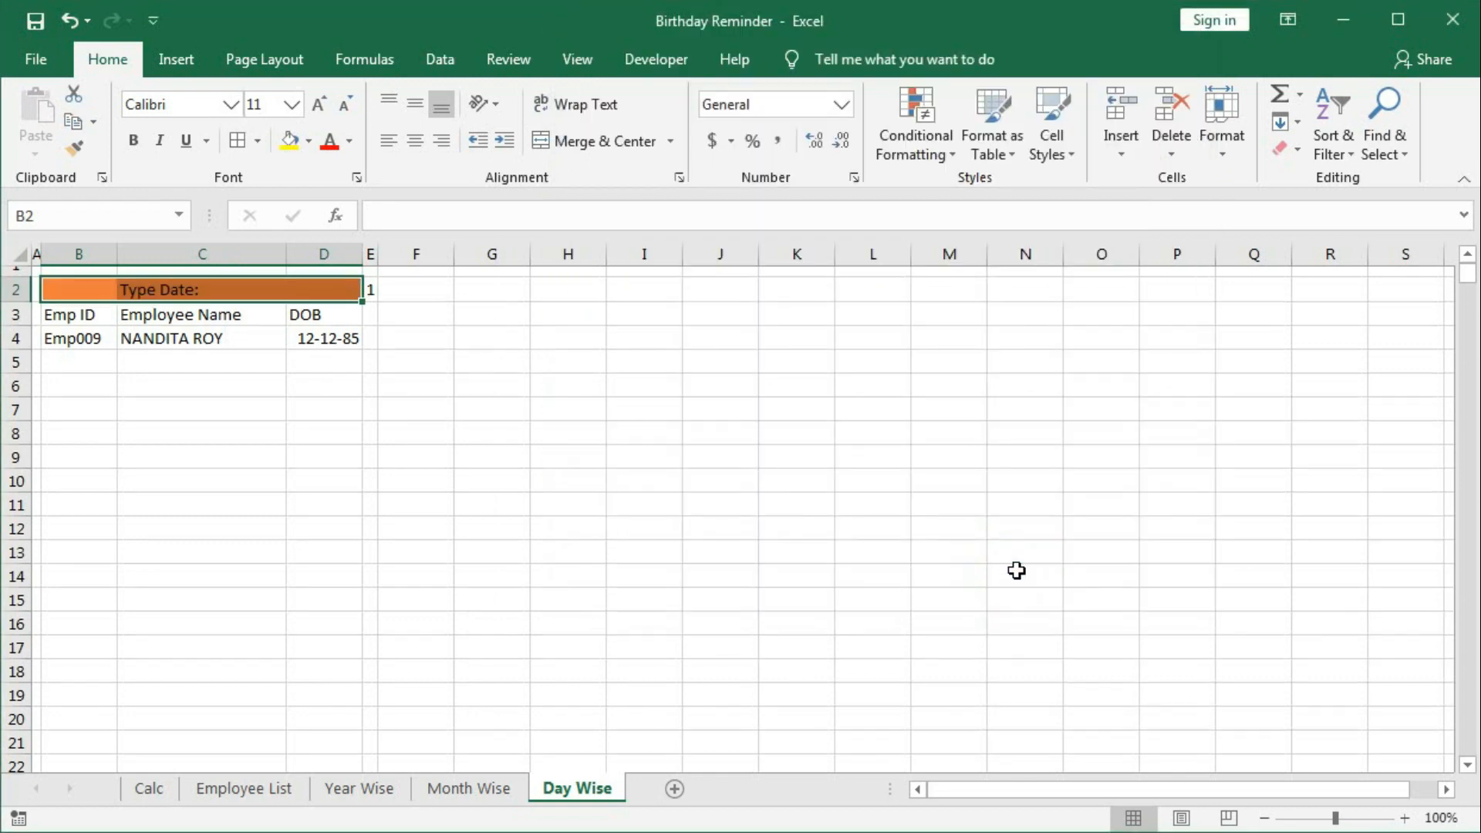
{"action": "left_click", "coordinate": [134, 140]}
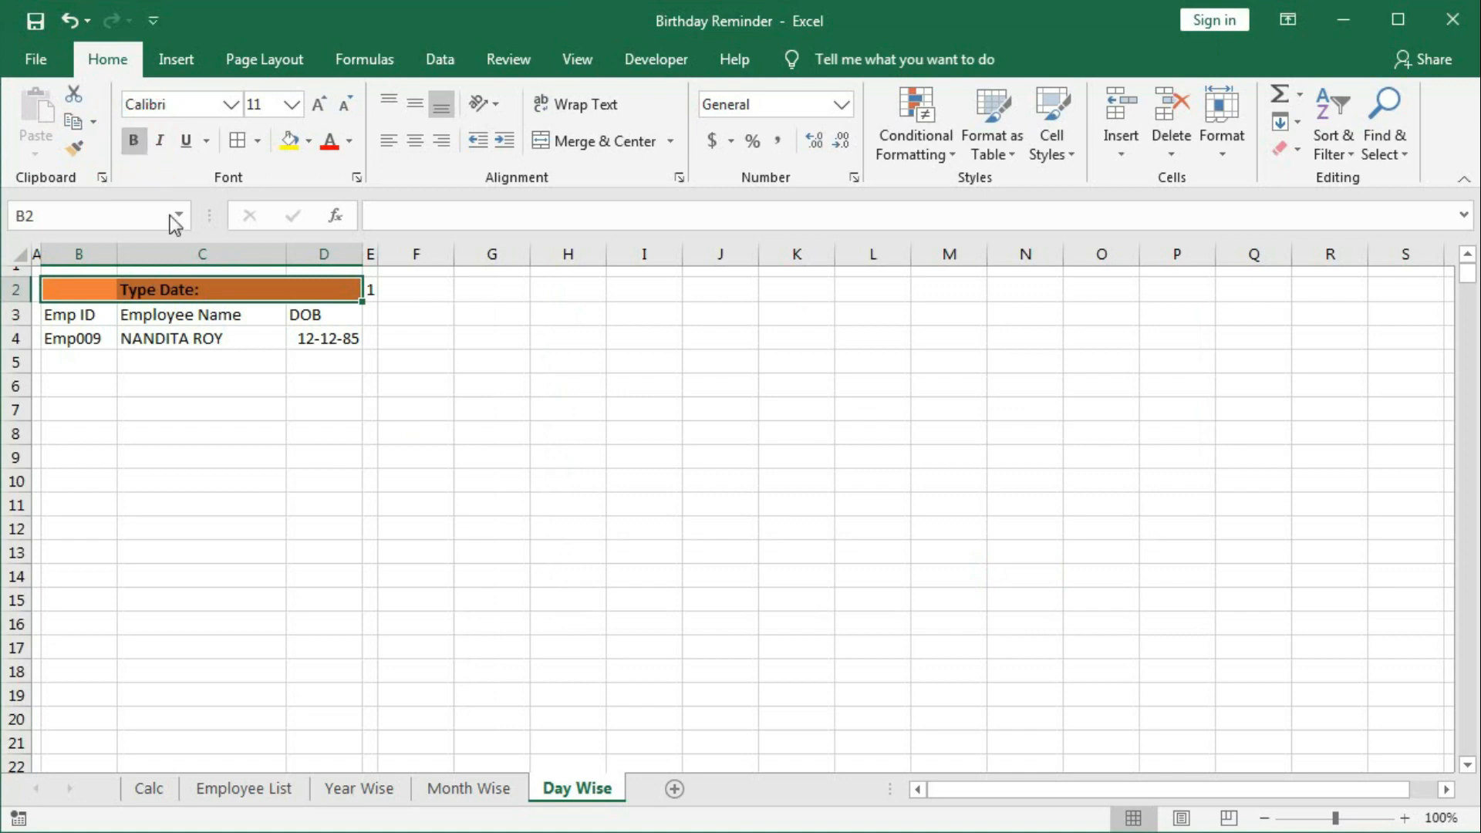
Step: Copy the formatting of B2:D2 onto the column headings in B3:D3 with Format Painter
{"action": "left_click_drag", "start_coordinate": [68, 317], "coordinate": [301, 315]}
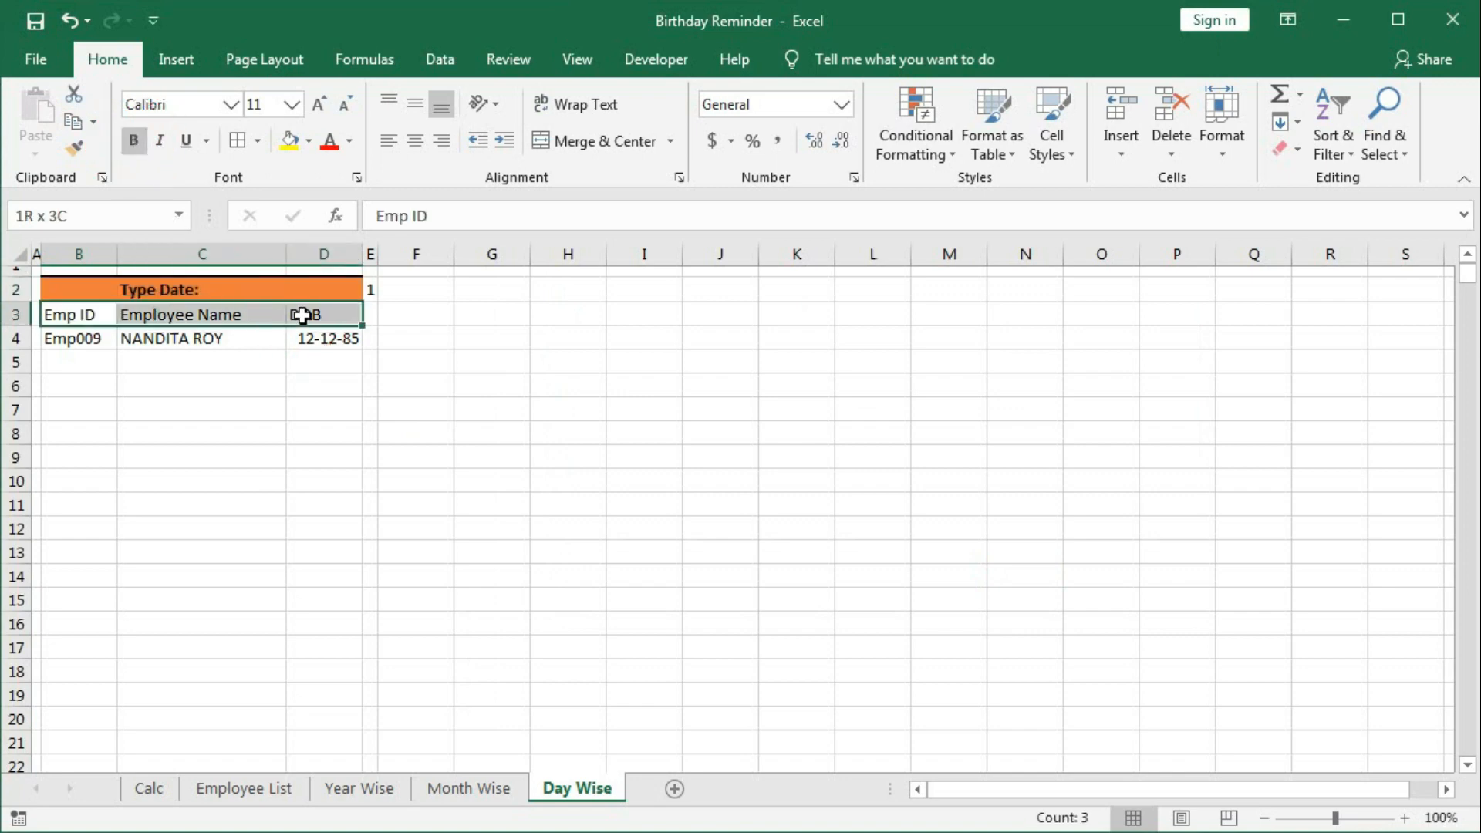
{"action": "left_click", "coordinate": [108, 291]}
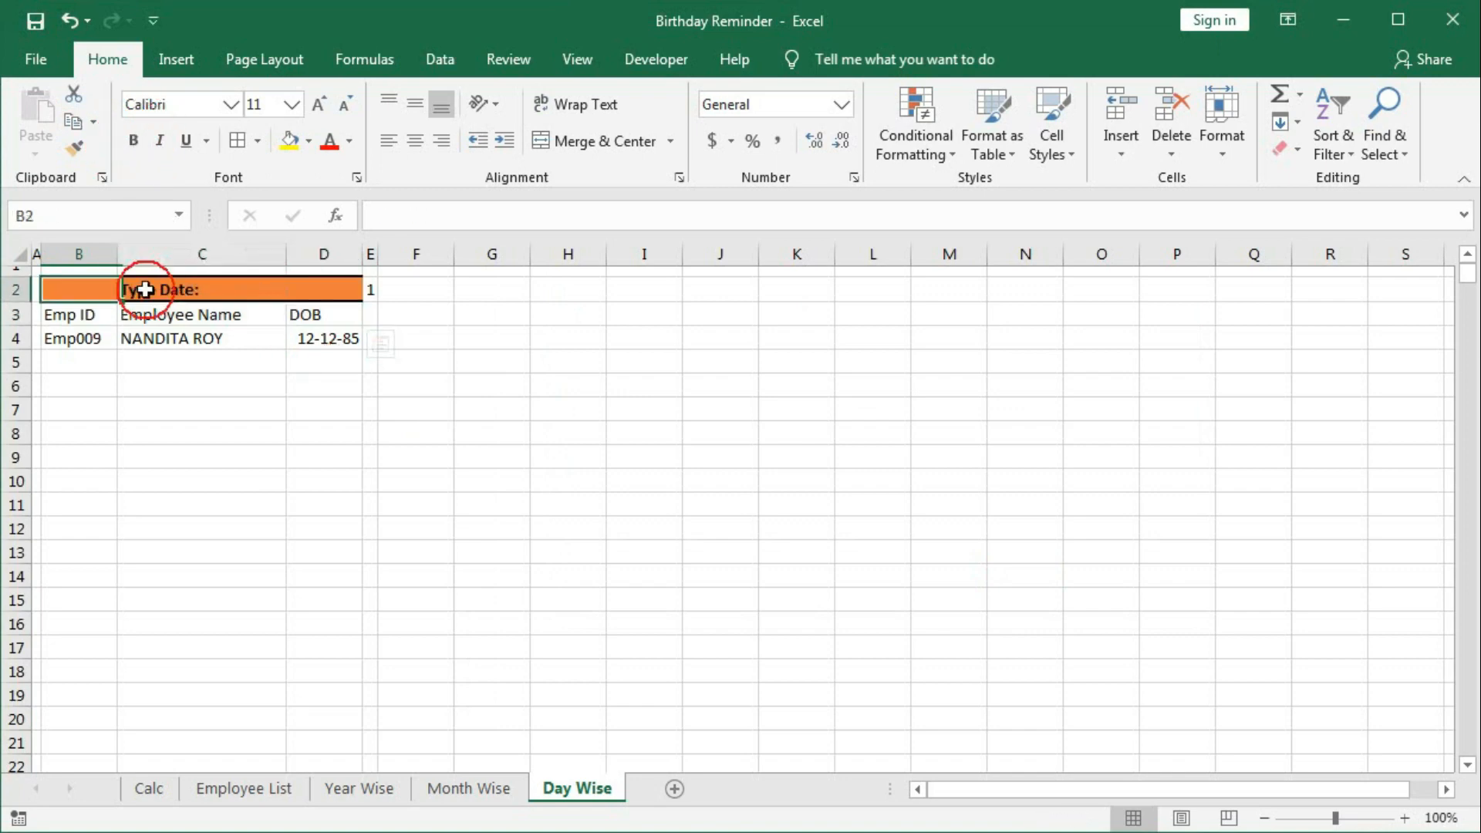
{"action": "left_click_drag", "start_coordinate": [144, 291], "coordinate": [294, 290]}
{"action": "left_click", "coordinate": [74, 147]}
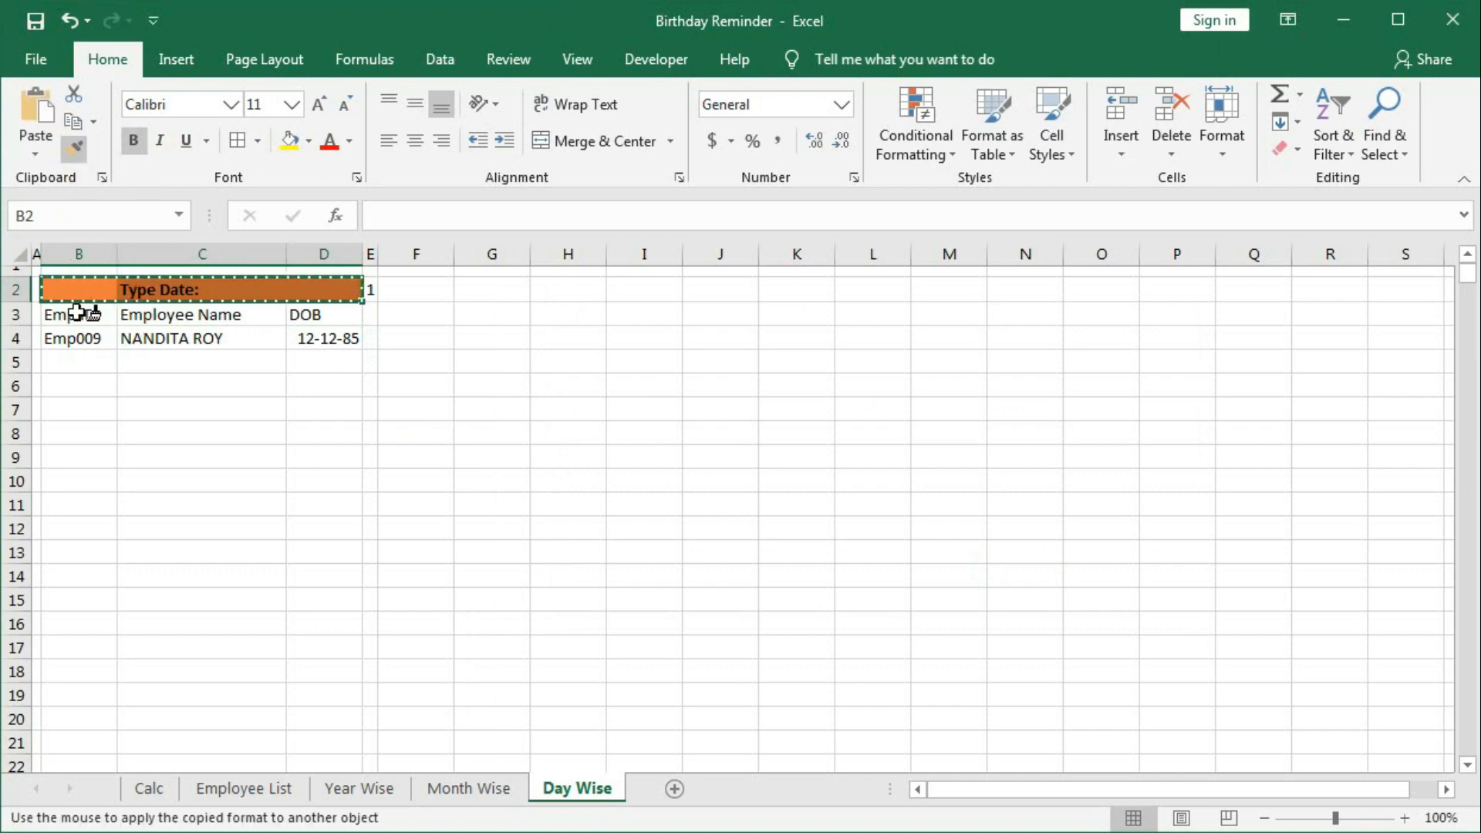
{"action": "left_click_drag", "start_coordinate": [76, 312], "coordinate": [297, 309]}
{"action": "left_click", "coordinate": [290, 390]}
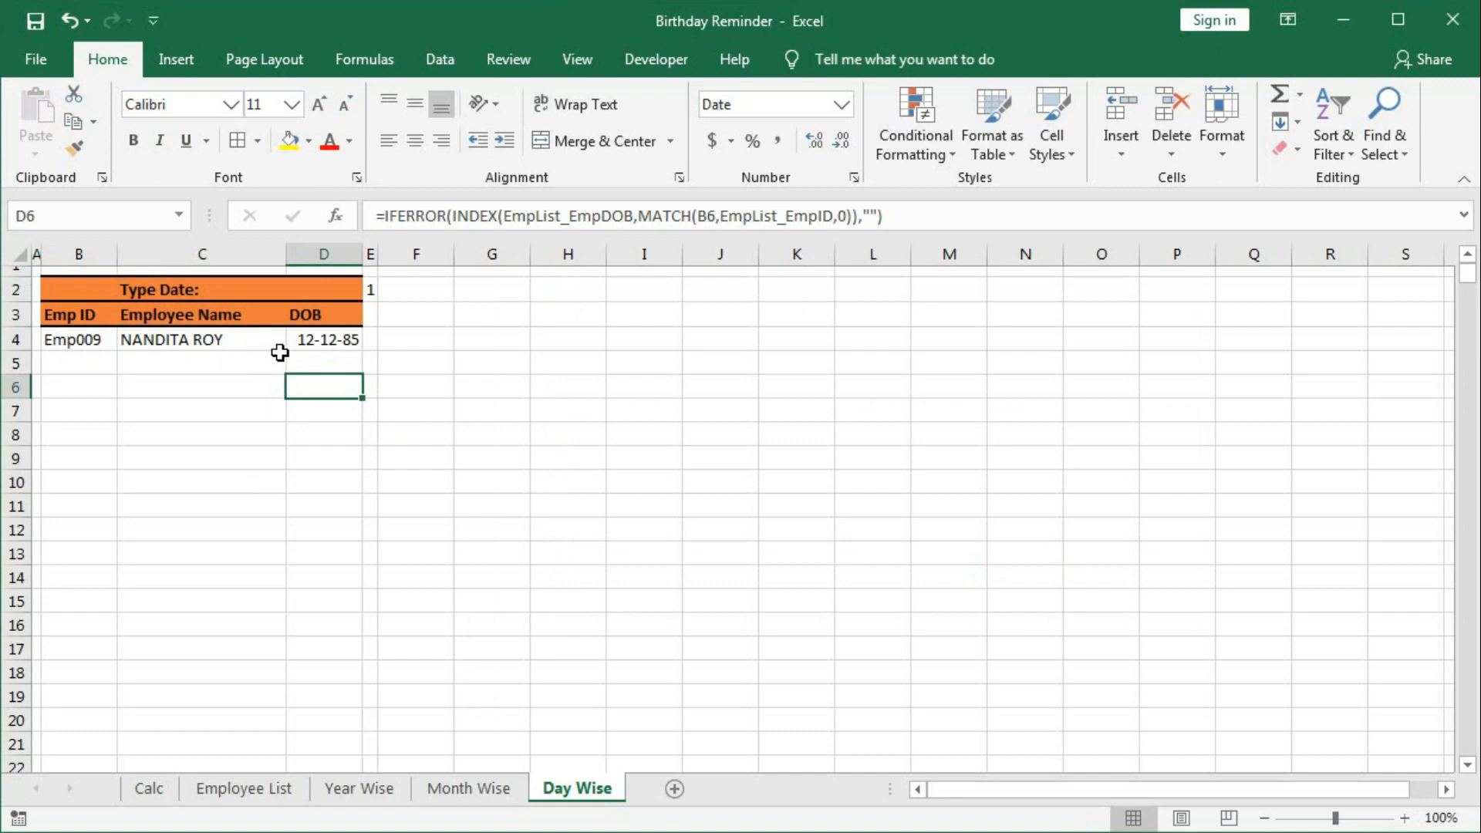
Step: Create a formula-based conditional formatting rule for B4:D18 with the formula =AND($B4<>"",ISEVEN(ROW()))
{"action": "left_click_drag", "start_coordinate": [67, 344], "coordinate": [298, 668]}
{"action": "left_click", "coordinate": [916, 135]}
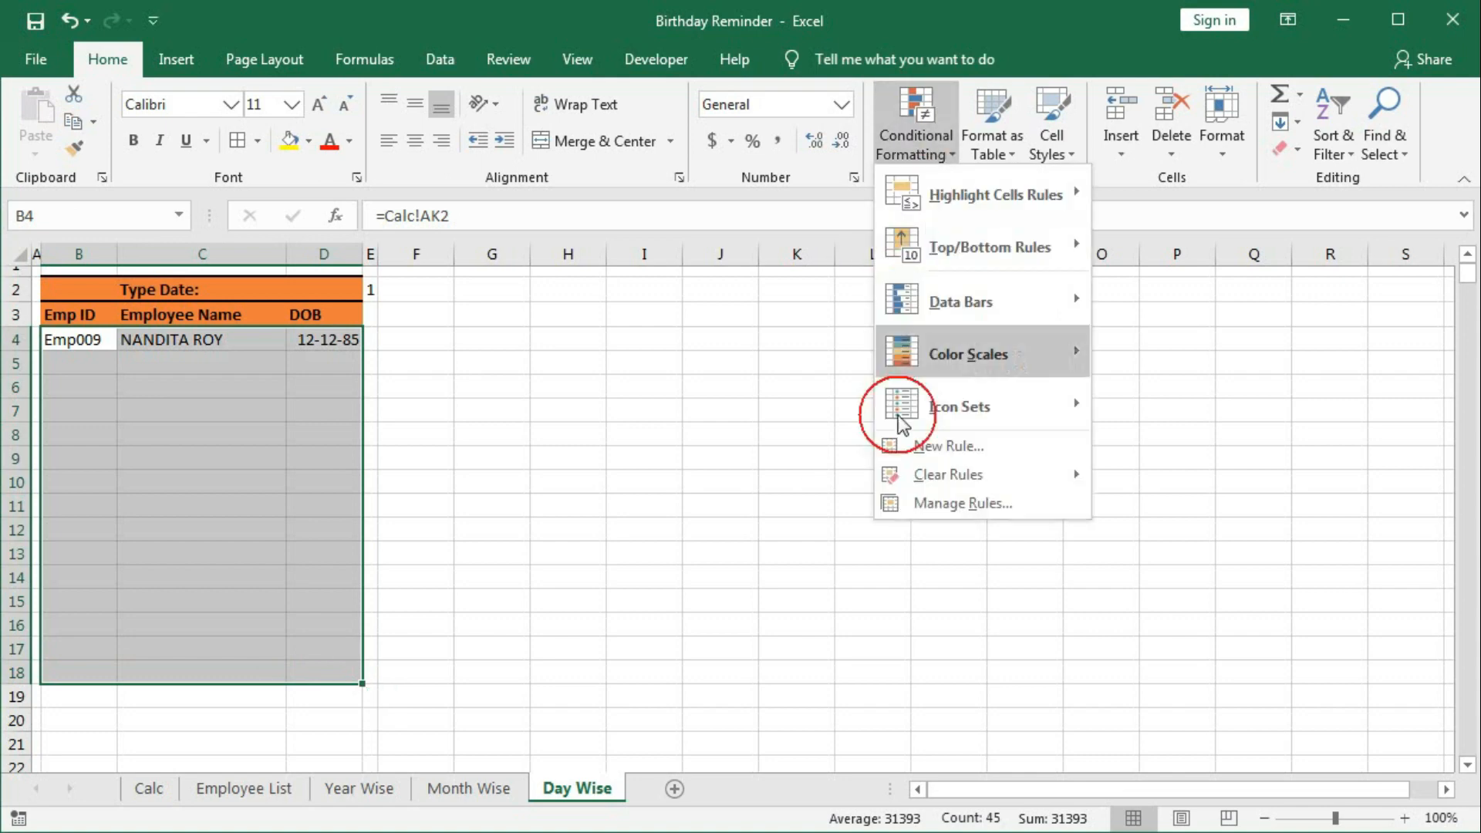
{"action": "left_click", "coordinate": [901, 503]}
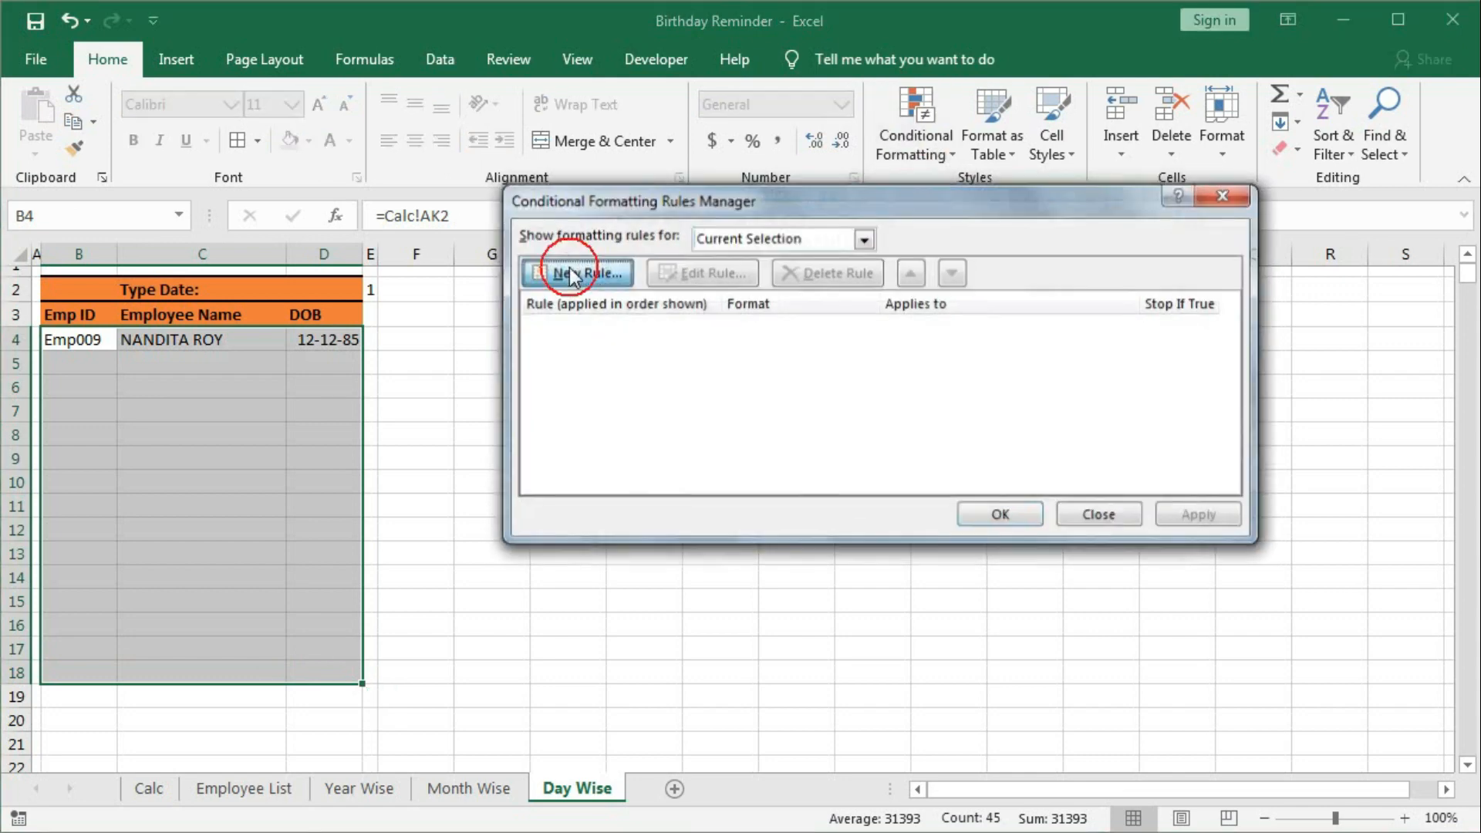
{"action": "left_click", "coordinate": [617, 274]}
{"action": "left_click", "coordinate": [679, 306]}
{"action": "left_click", "coordinate": [670, 402]}
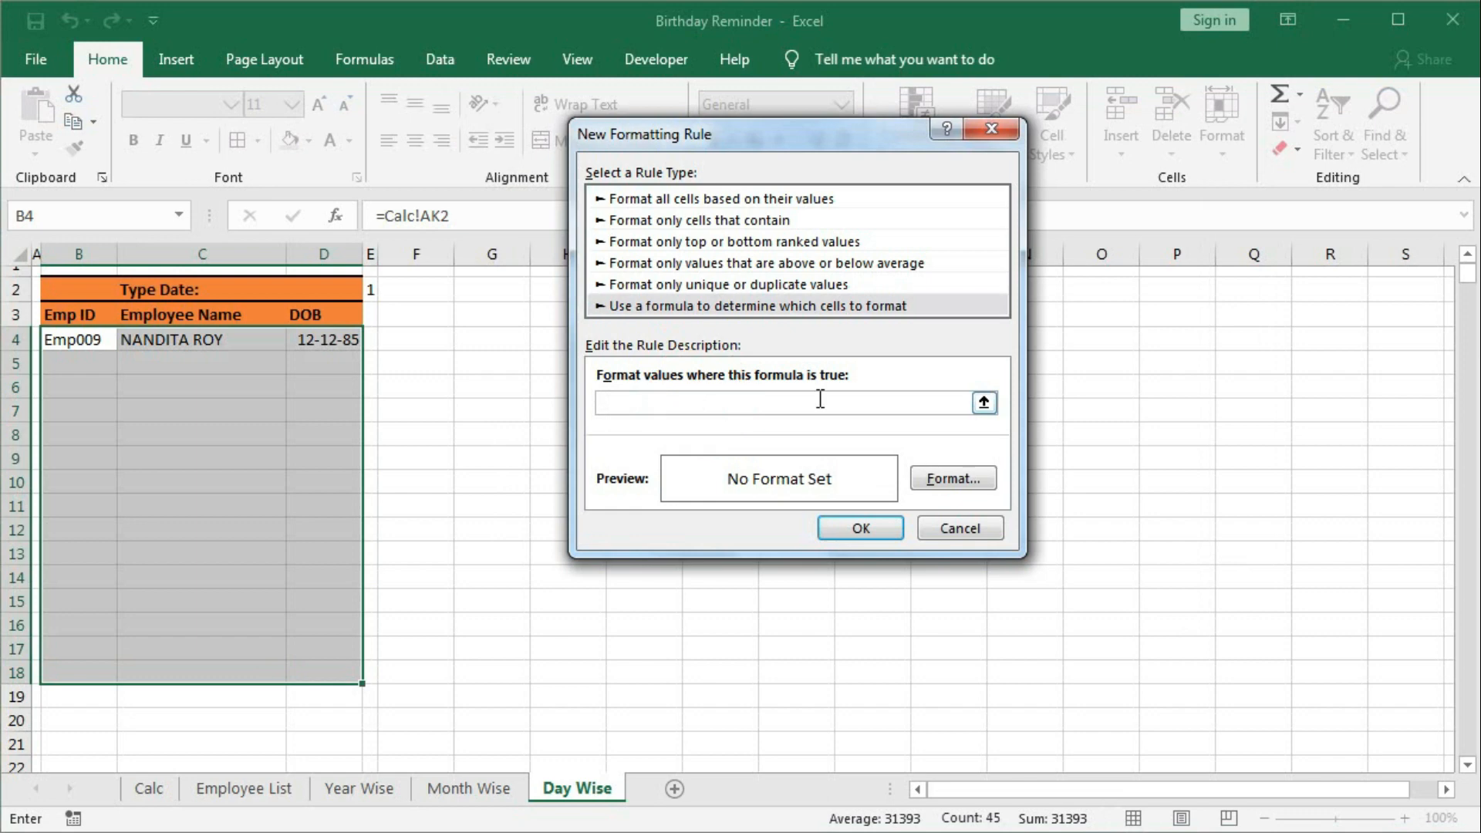
{"action": "type", "text": "=and("}
{"action": "left_click", "coordinate": [82, 339]}
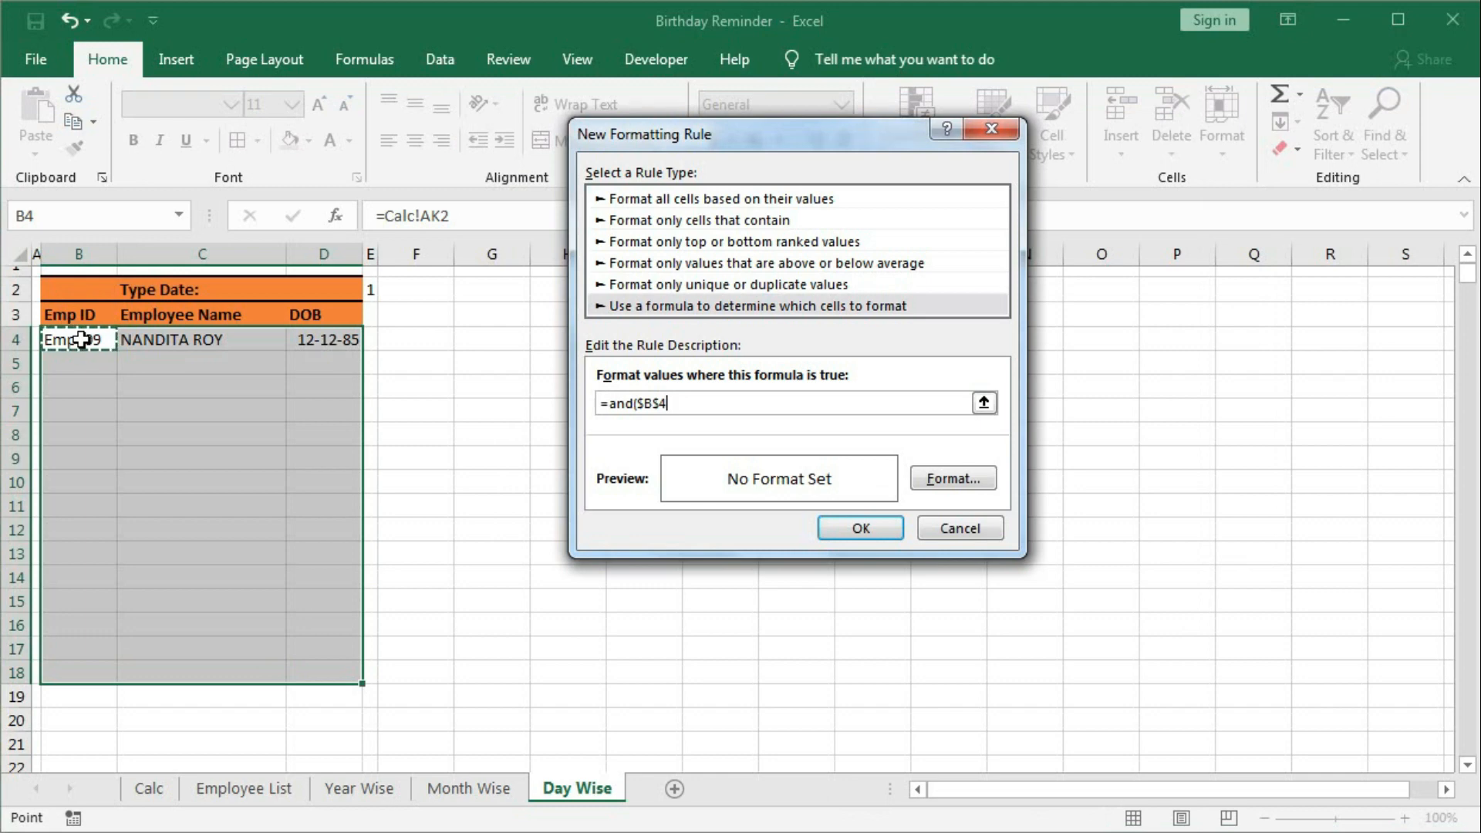
{"action": "key", "text": "F4"}
{"action": "key", "text": "F4"}
{"action": "type", "text": "<>\"\","}
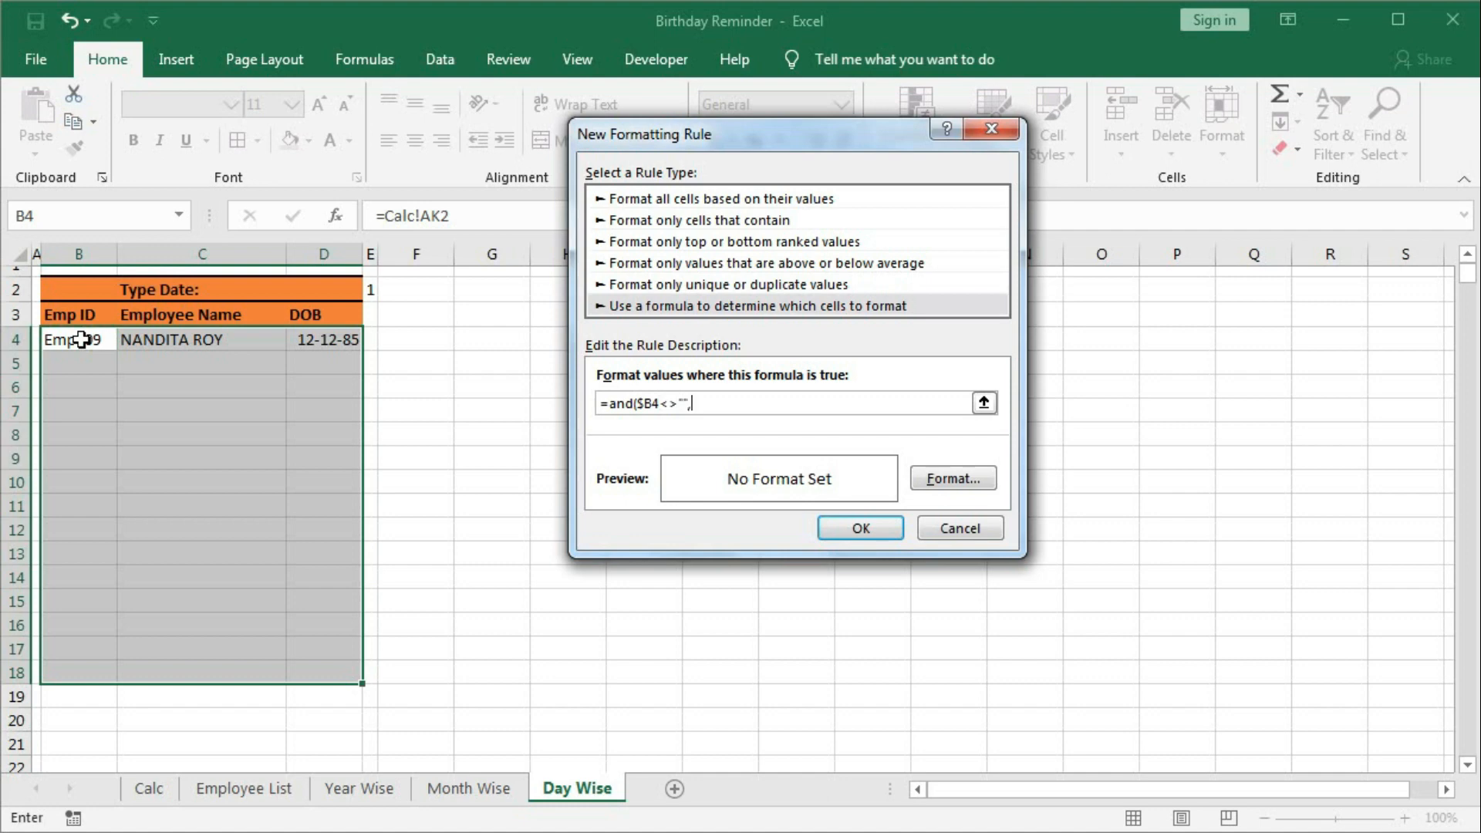
{"action": "type", "text": "iseven(row("}
Step: Give the even-row rule an outline border and a light orange fill, and apply it to the selection
{"action": "left_click", "coordinate": [953, 480]}
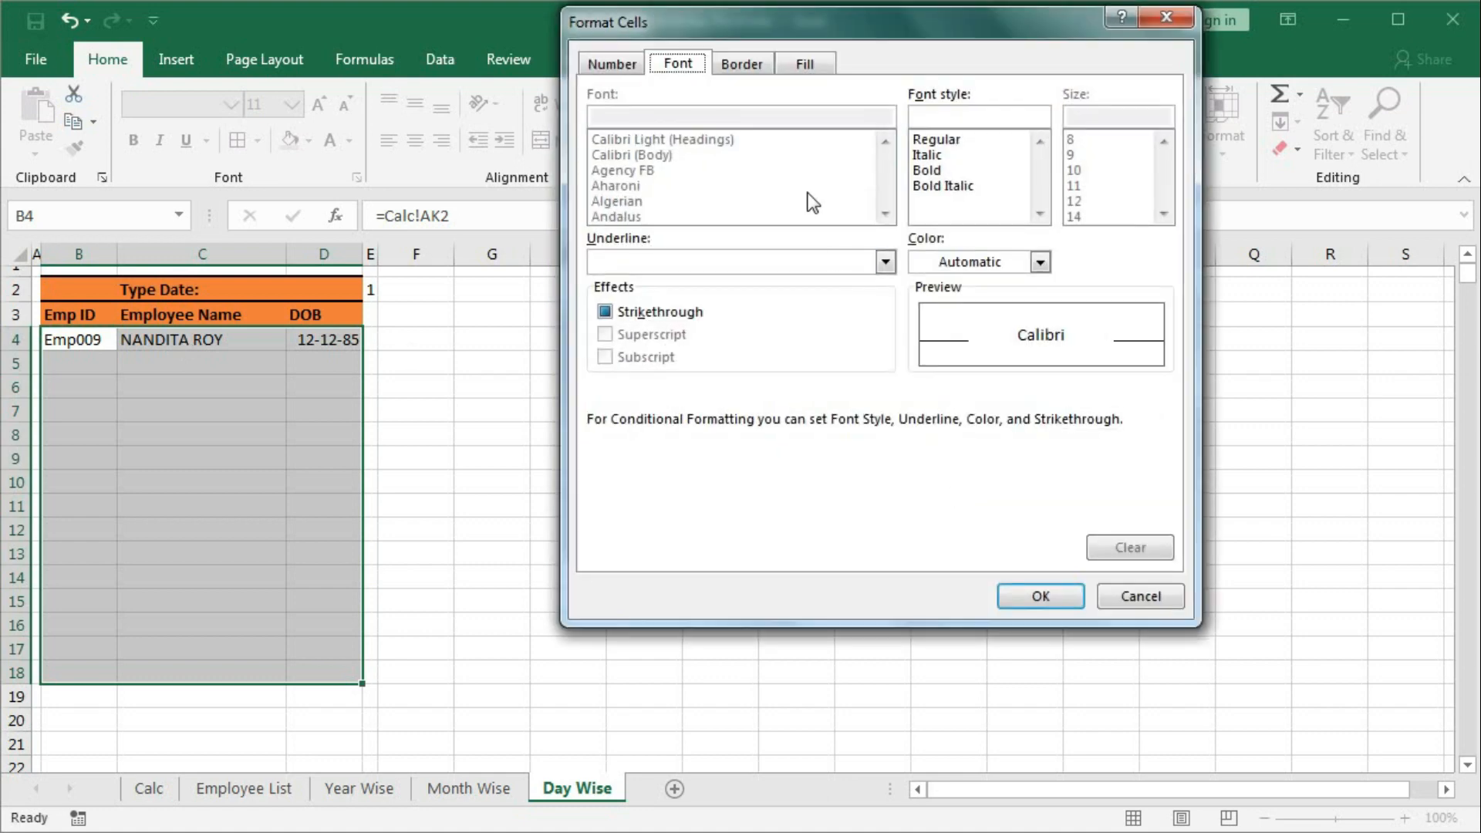
{"action": "left_click", "coordinate": [742, 68]}
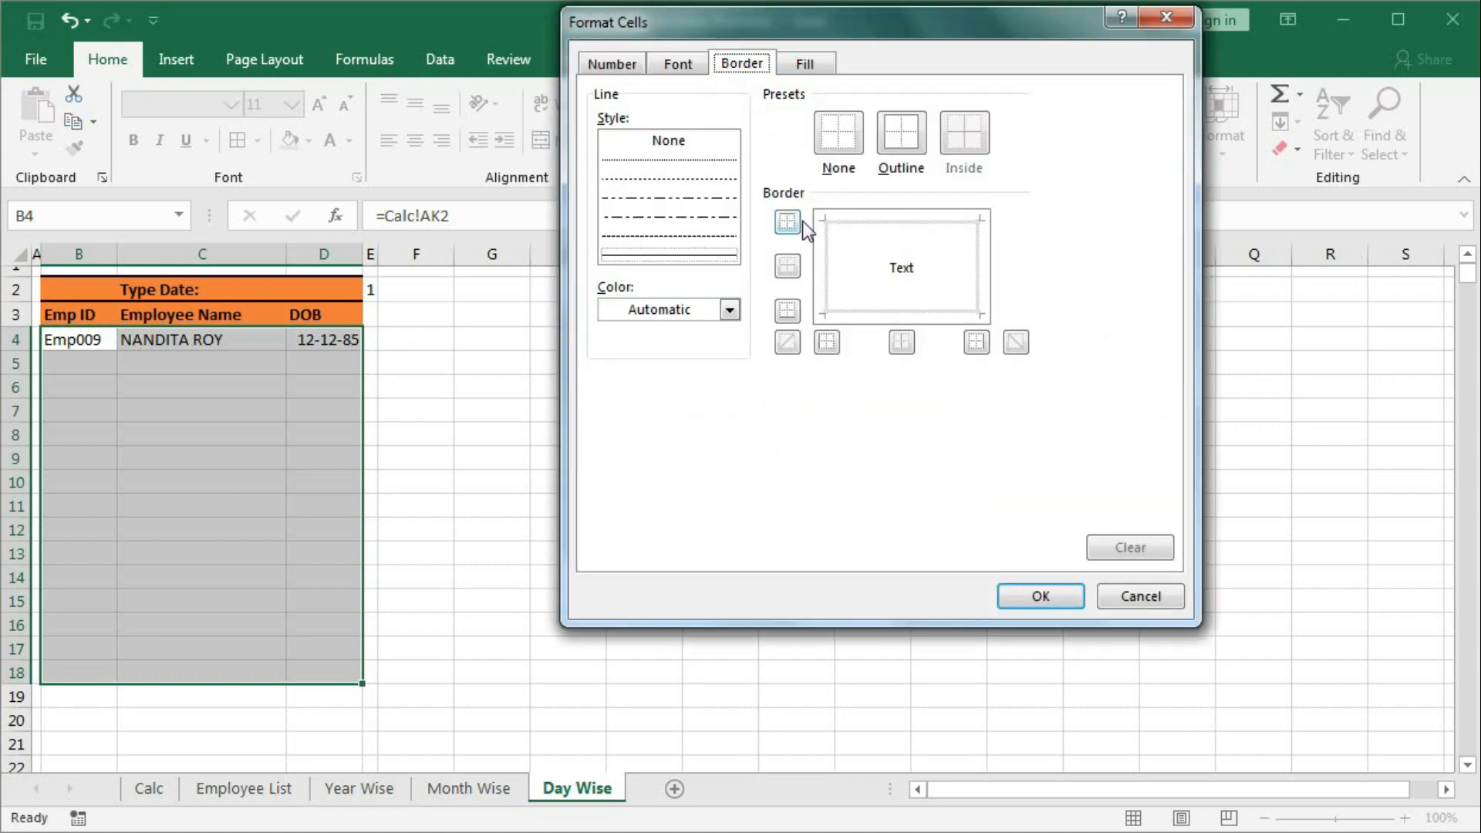
{"action": "left_click", "coordinate": [903, 158]}
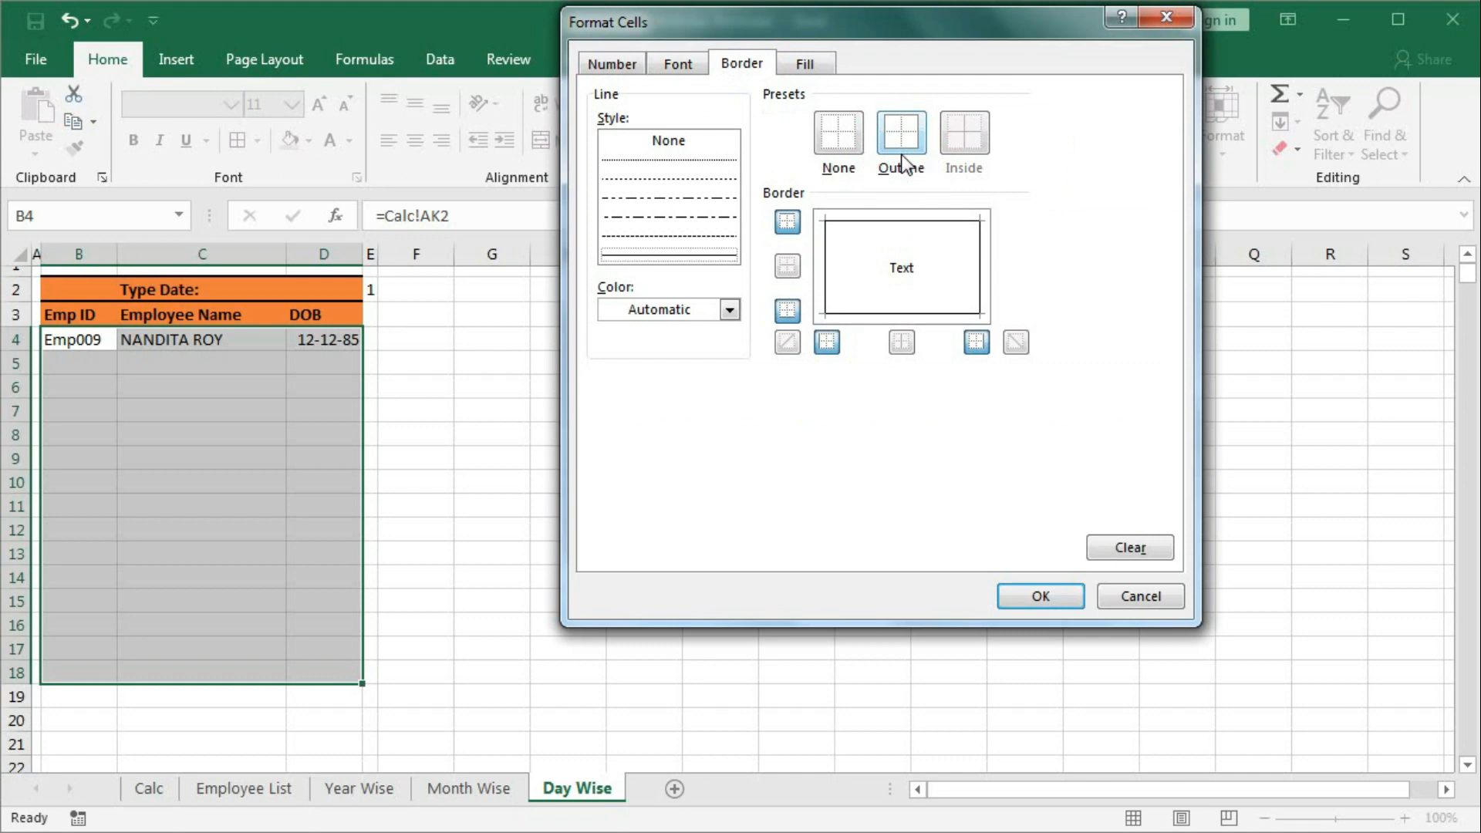
{"action": "left_click", "coordinate": [807, 65]}
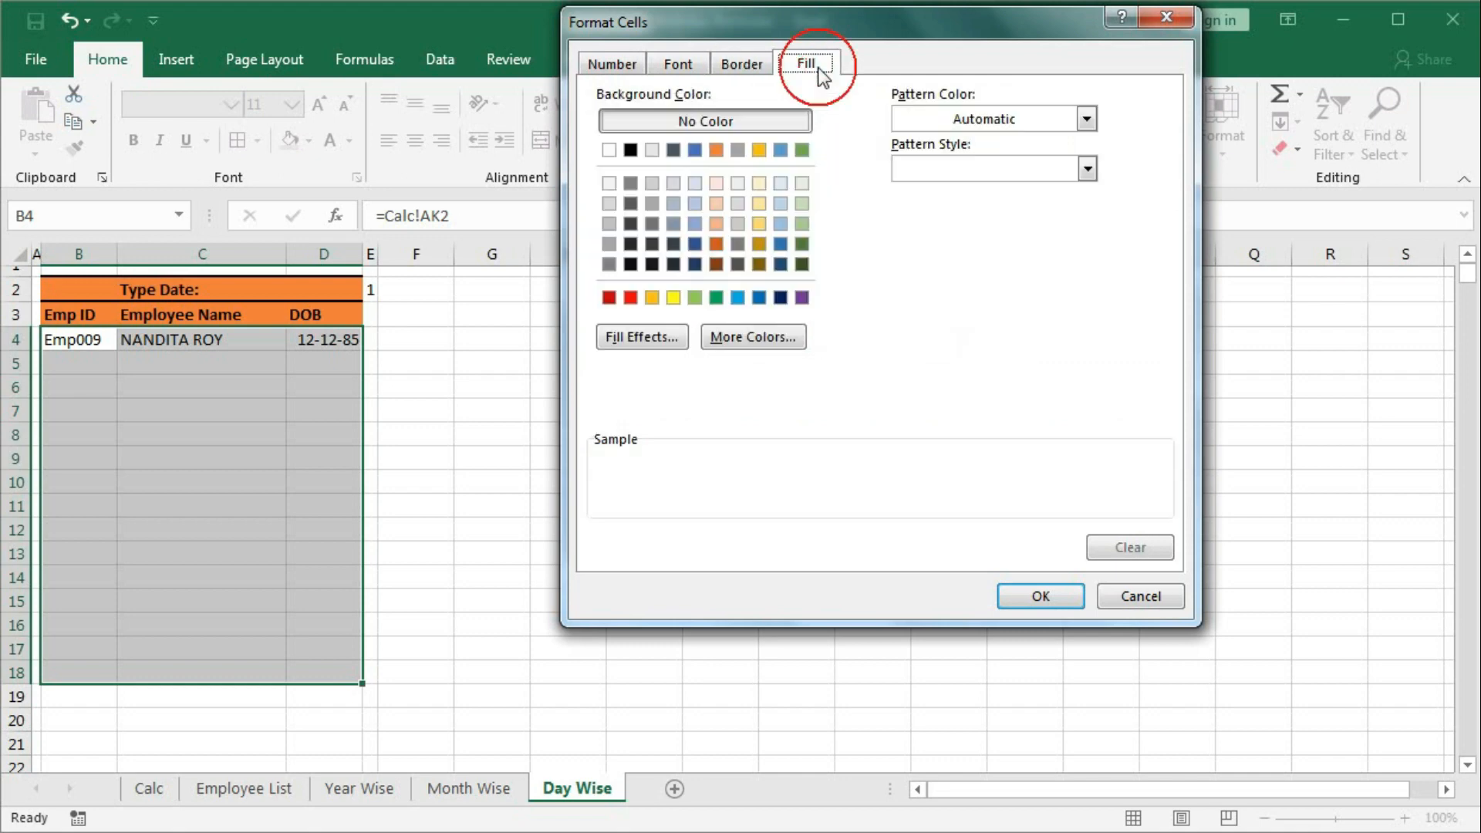
{"action": "left_click", "coordinate": [716, 203]}
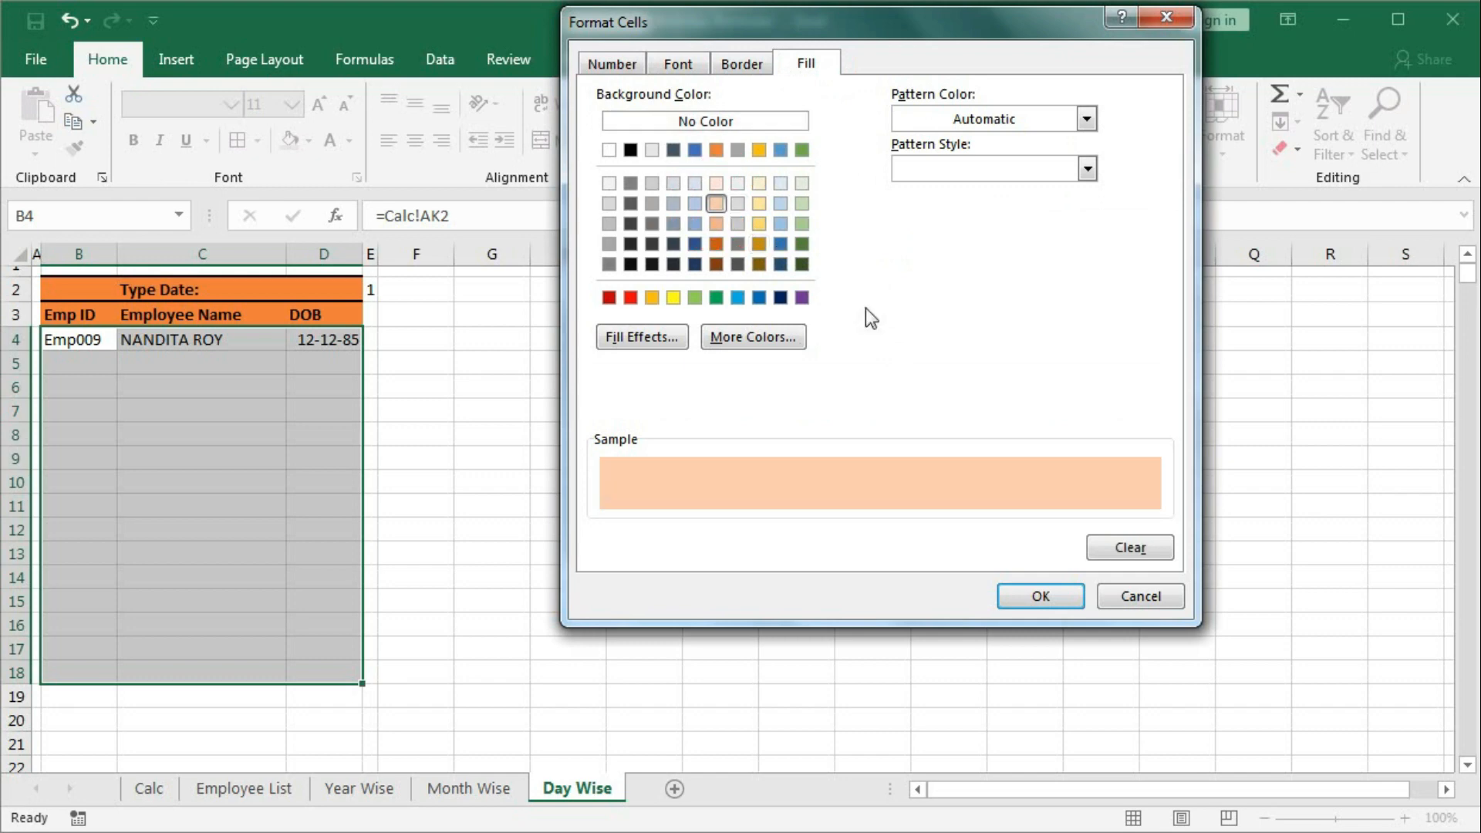
{"action": "left_click", "coordinate": [1020, 596]}
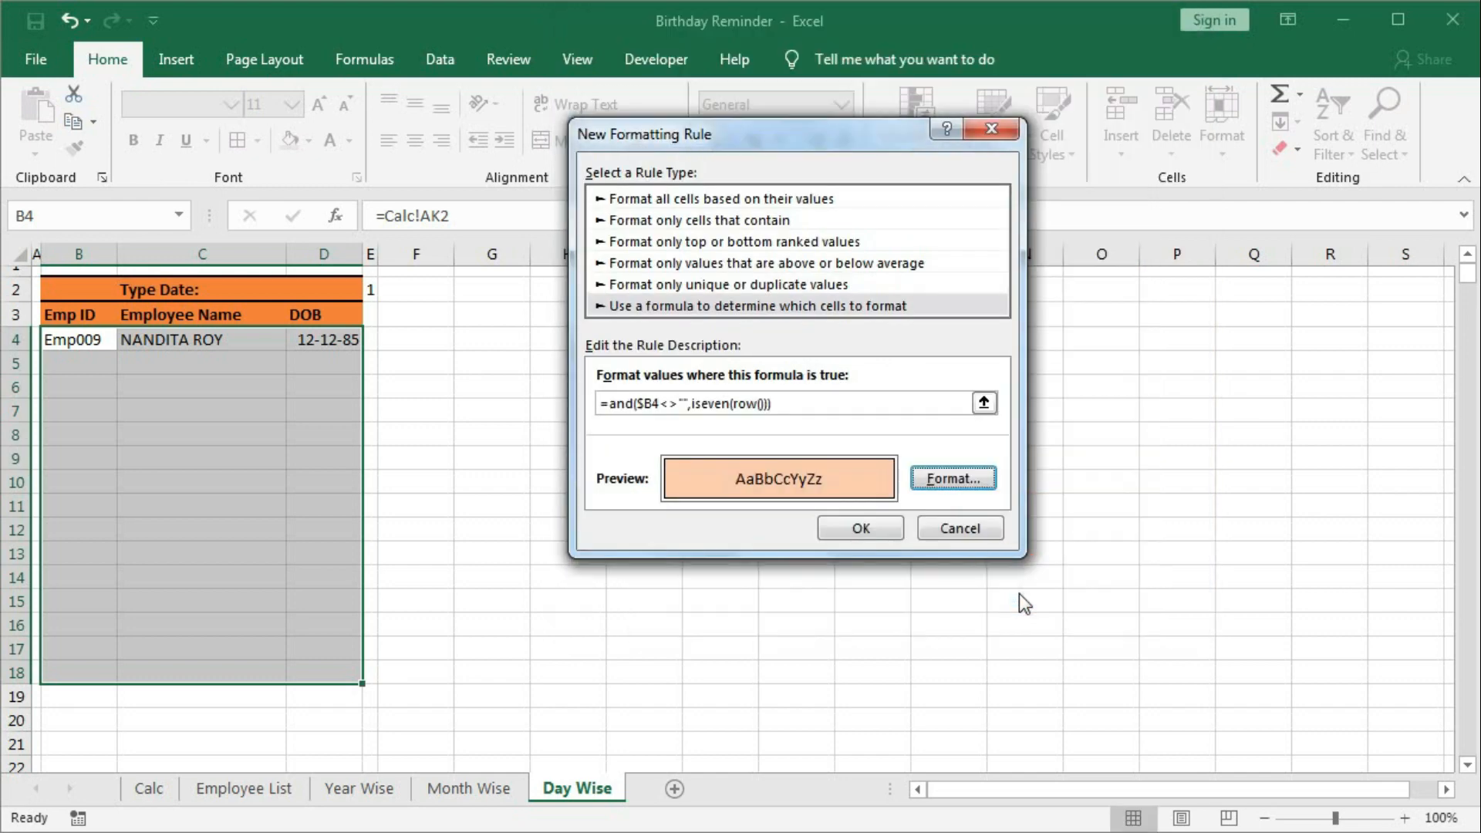
{"action": "left_click", "coordinate": [872, 531]}
{"action": "left_click", "coordinate": [1194, 516]}
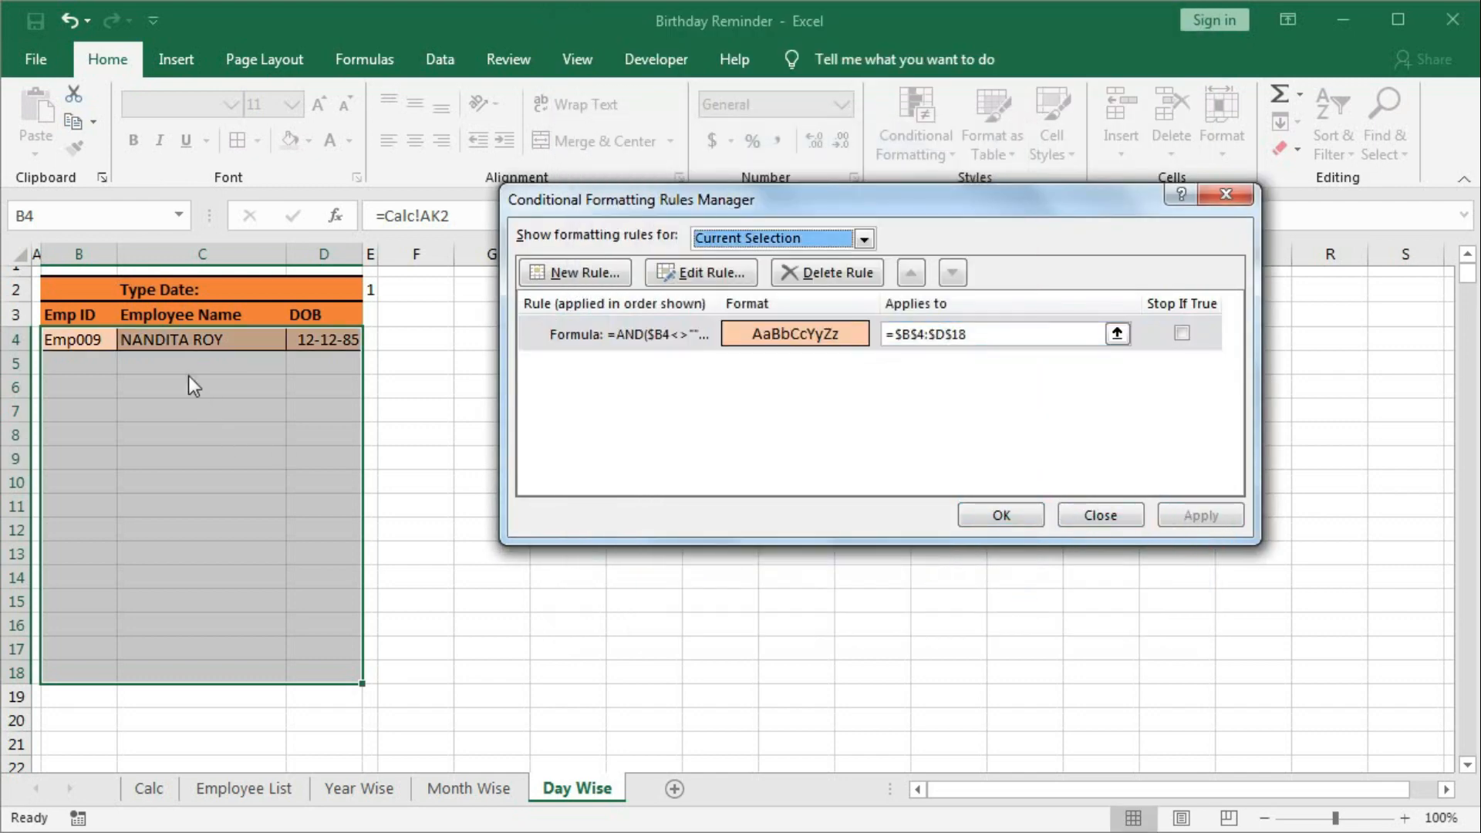
{"action": "left_click", "coordinate": [585, 278]}
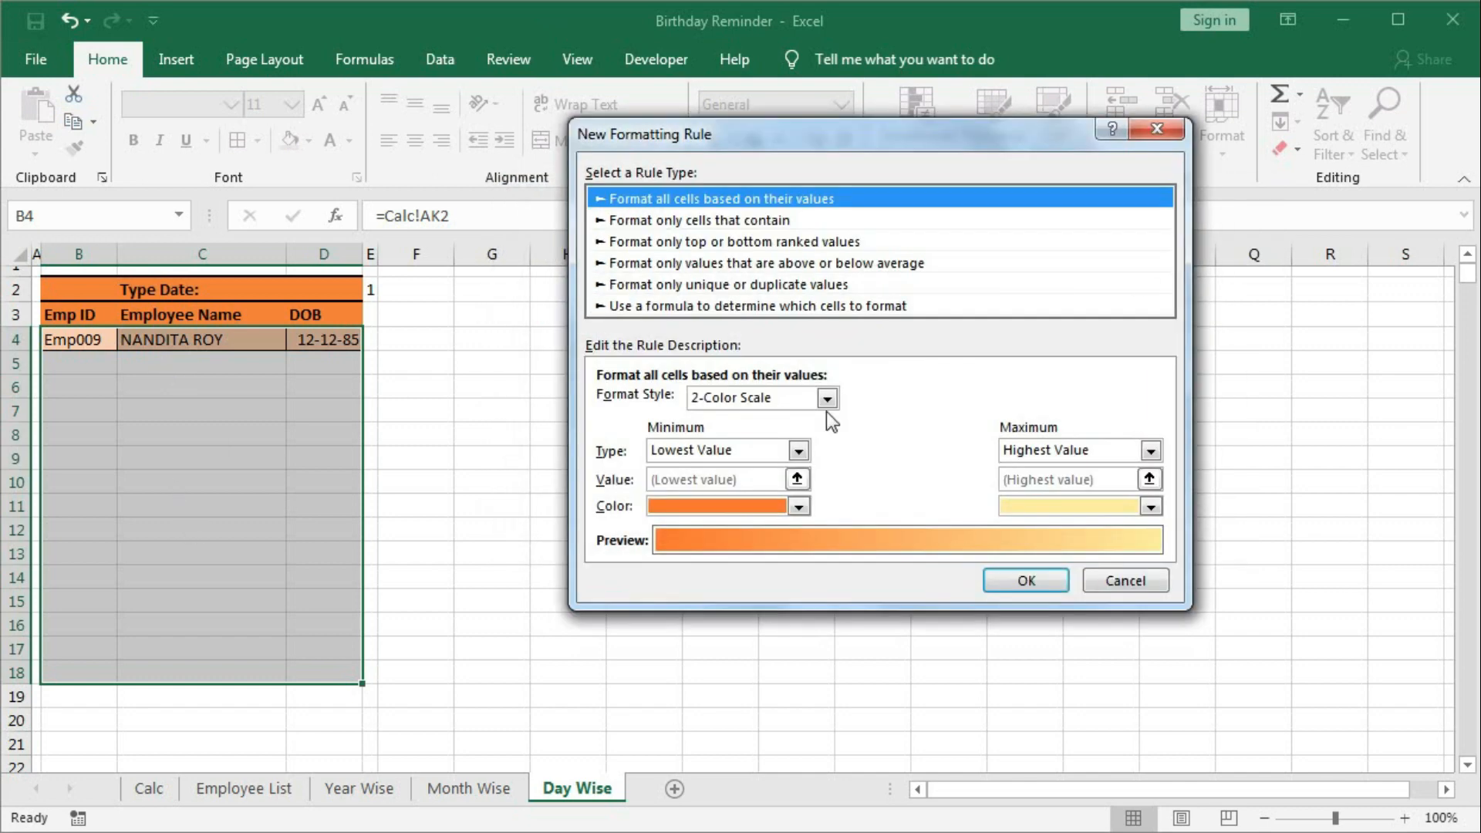
{"action": "left_click", "coordinate": [679, 307]}
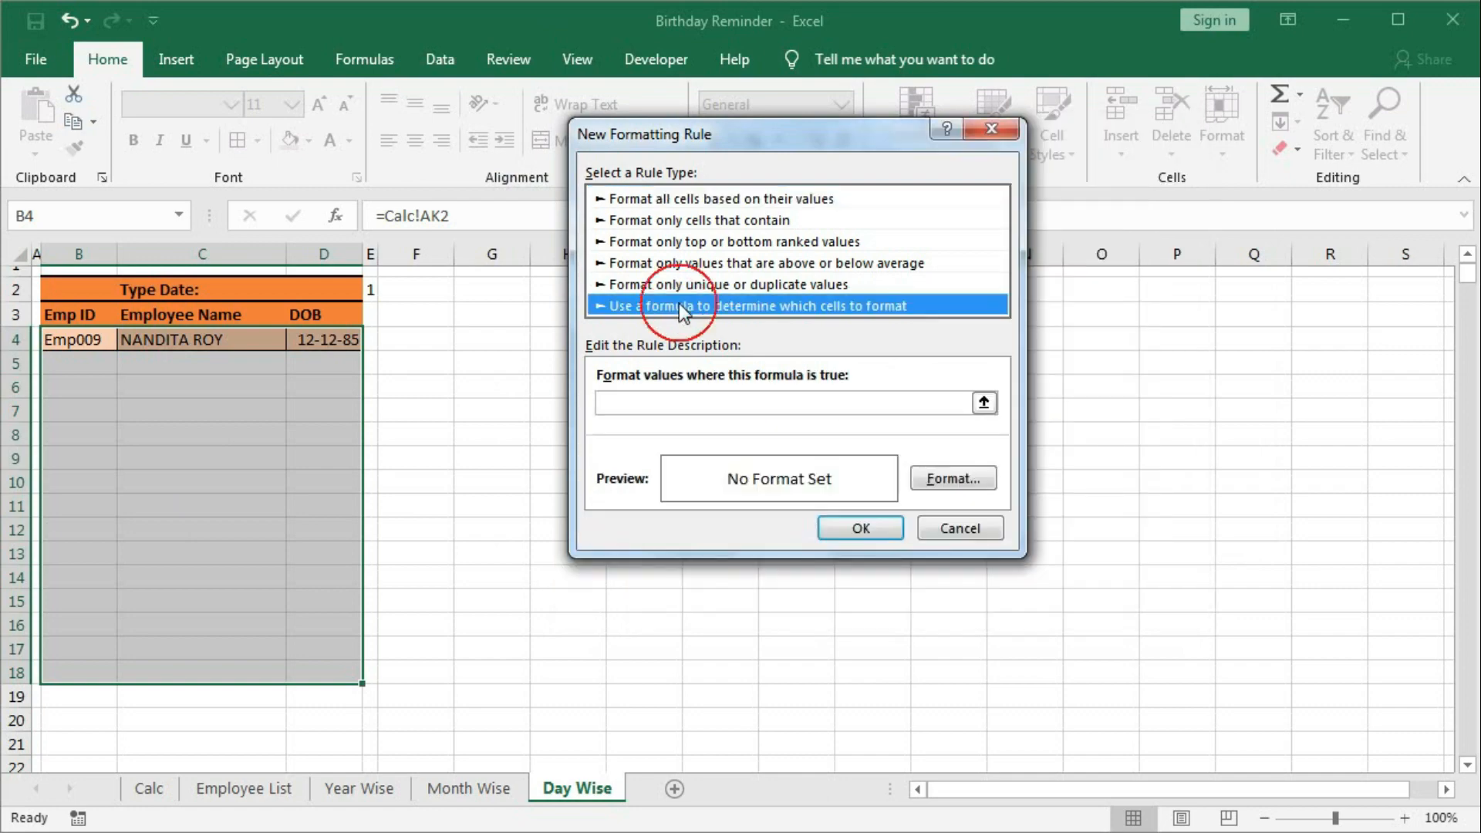
{"action": "left_click", "coordinate": [957, 528]}
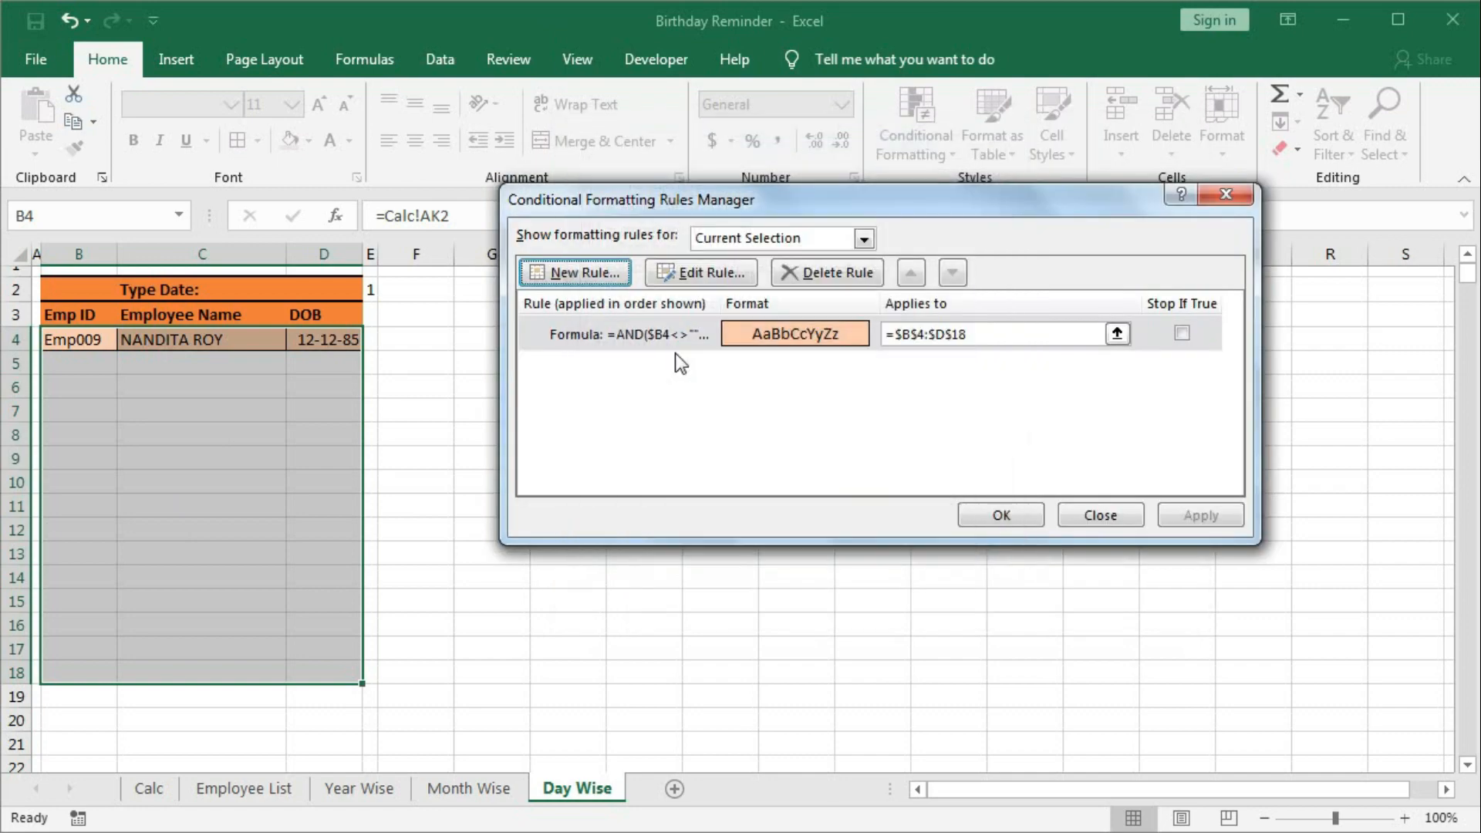
Step: Copy the formula text from the existing even-row conditional formatting rule and leave that rule's editor
{"action": "left_click", "coordinate": [657, 335]}
{"action": "double_click", "coordinate": [697, 331]}
{"action": "left_click_drag", "start_coordinate": [883, 429], "coordinate": [418, 423]}
{"action": "key", "text": "ctrl+c"}
{"action": "left_click", "coordinate": [919, 557]}
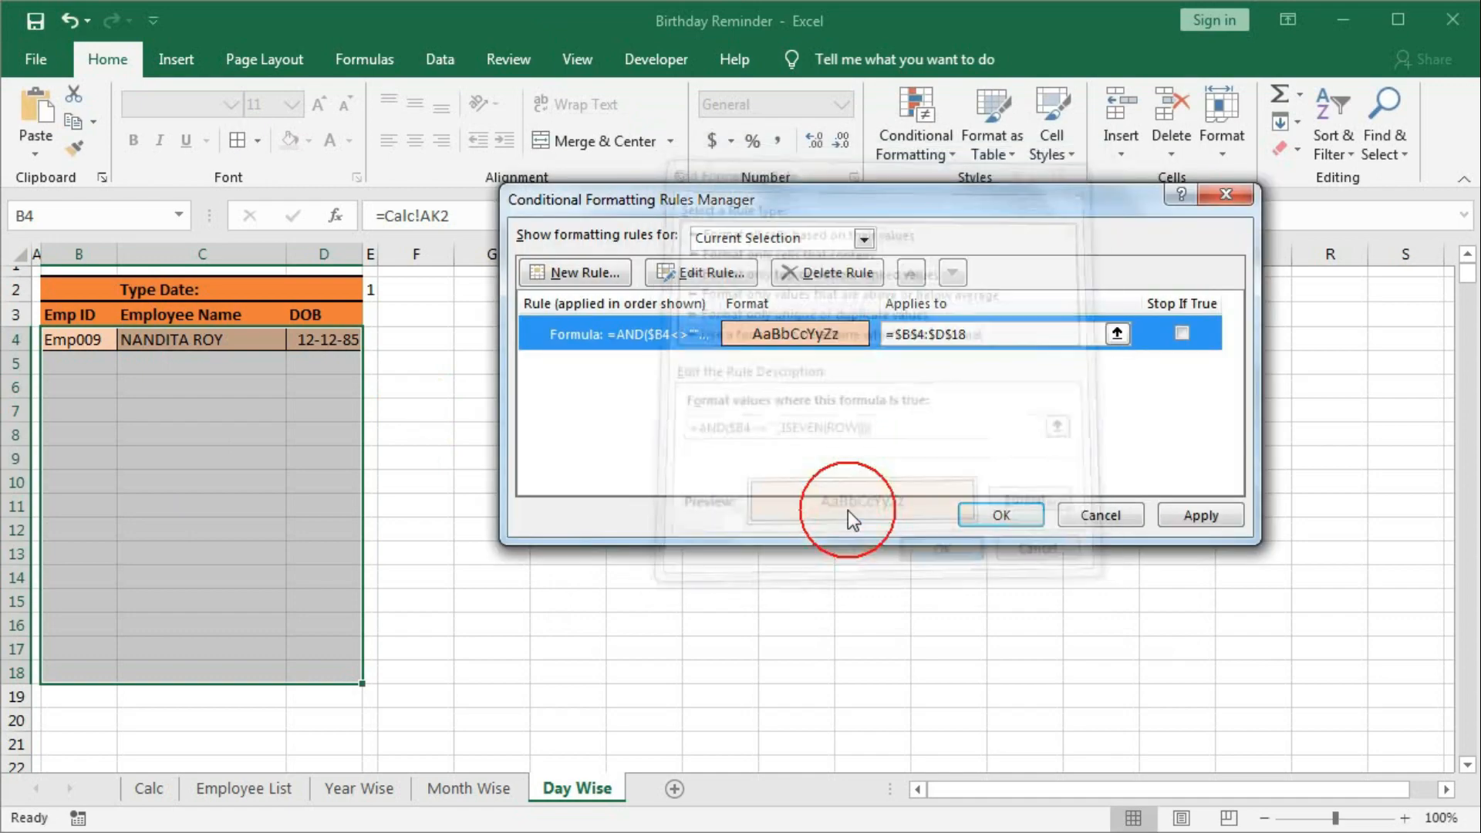
Step: Create a second formula-based rule from the copied formula, changing ISEVEN to ISODD: =AND($B4<>"",ISODD(ROW()))
{"action": "left_click", "coordinate": [609, 274]}
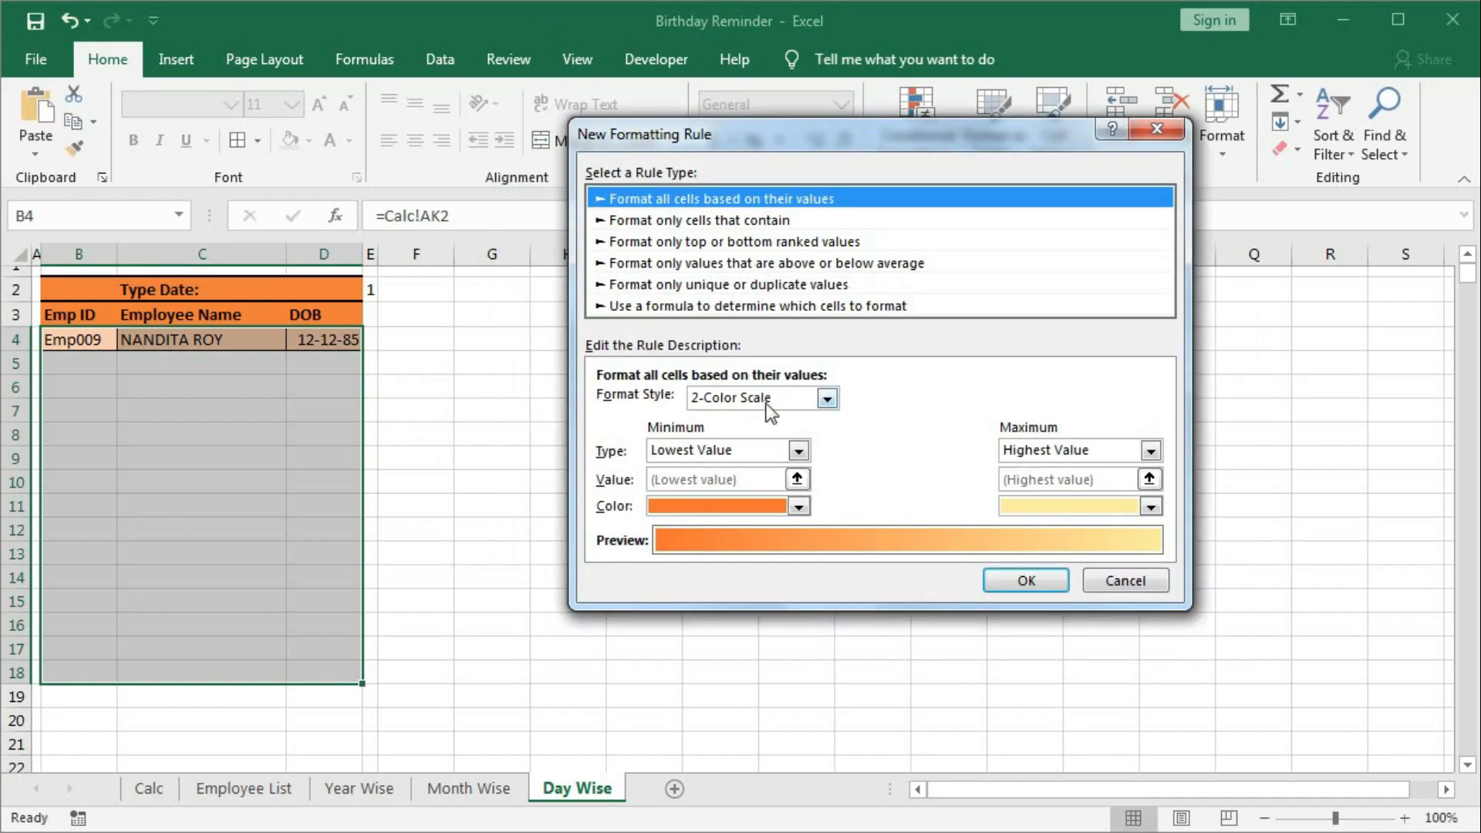
{"action": "left_click", "coordinate": [752, 305]}
{"action": "left_click", "coordinate": [706, 403]}
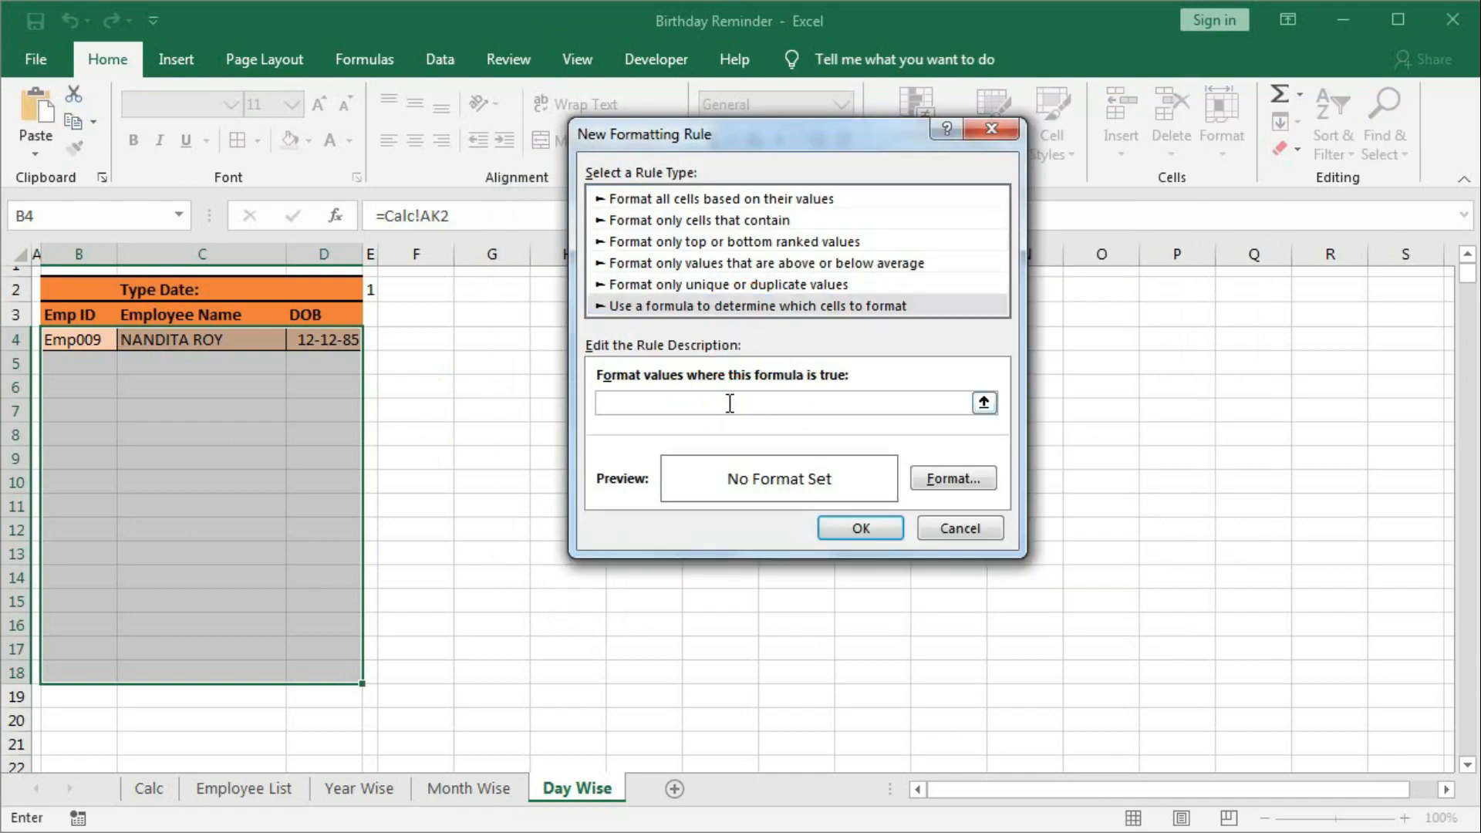
{"action": "key", "text": "ctrl+v"}
{"action": "left_click_drag", "start_coordinate": [706, 402], "coordinate": [737, 408]}
{"action": "type", "text": "odd"}
Step: Give the odd-row rule an outline border without fill, apply it and close the rules manager
{"action": "left_click", "coordinate": [964, 477]}
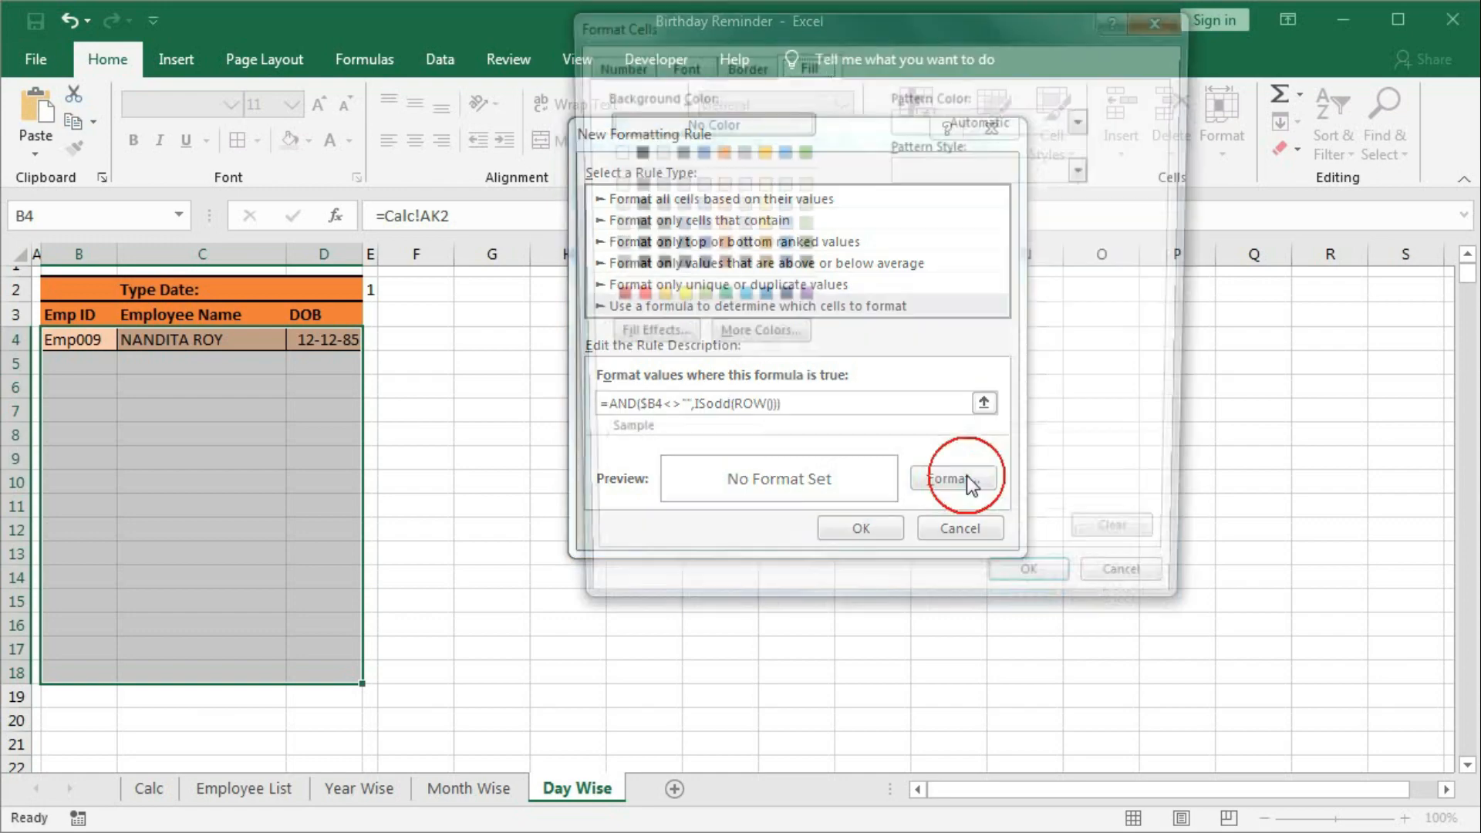
{"action": "left_click", "coordinate": [742, 64]}
{"action": "left_click", "coordinate": [901, 134]}
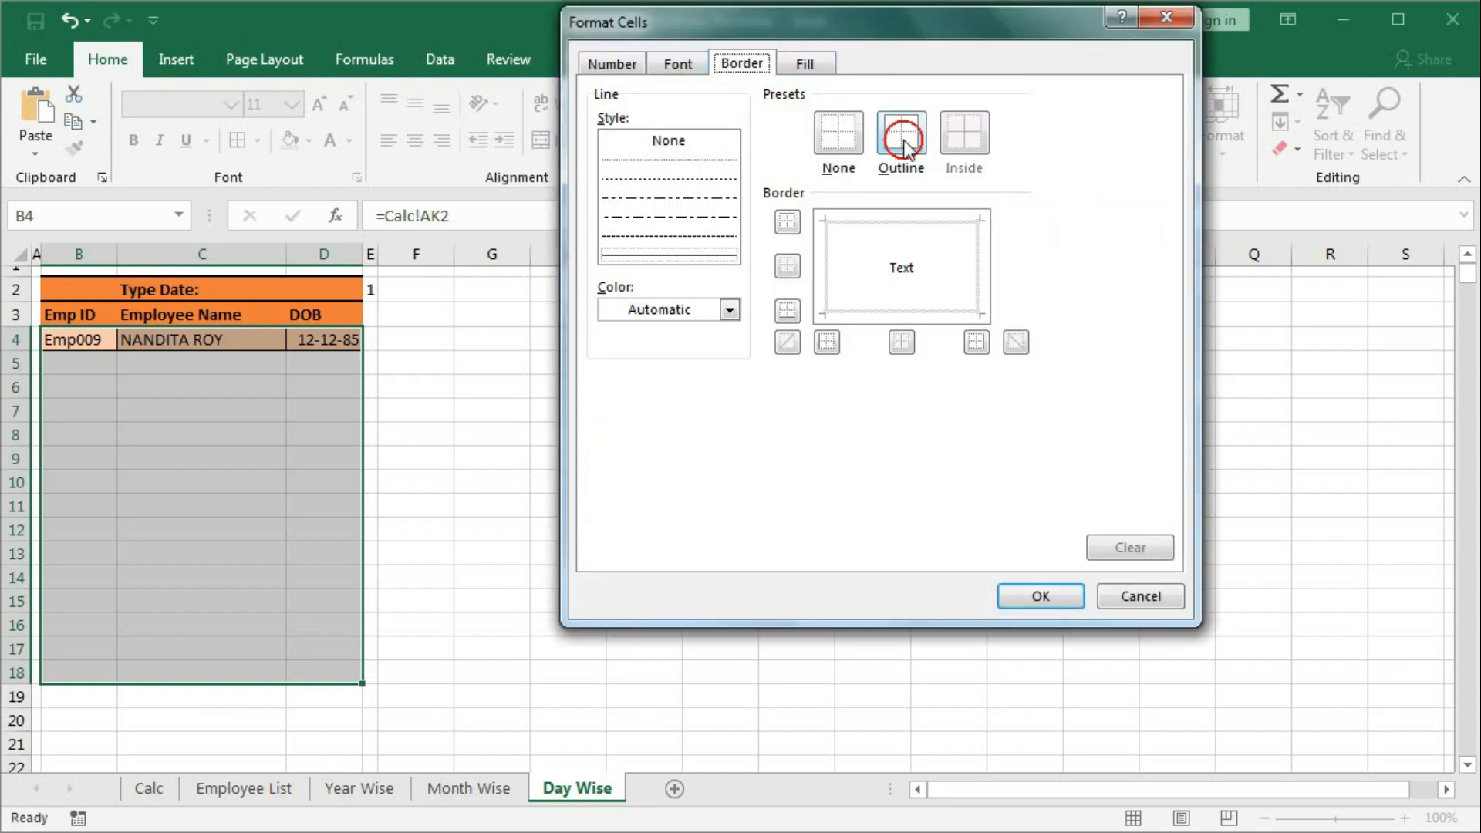
{"action": "left_click", "coordinate": [1041, 597]}
{"action": "left_click", "coordinate": [861, 519]}
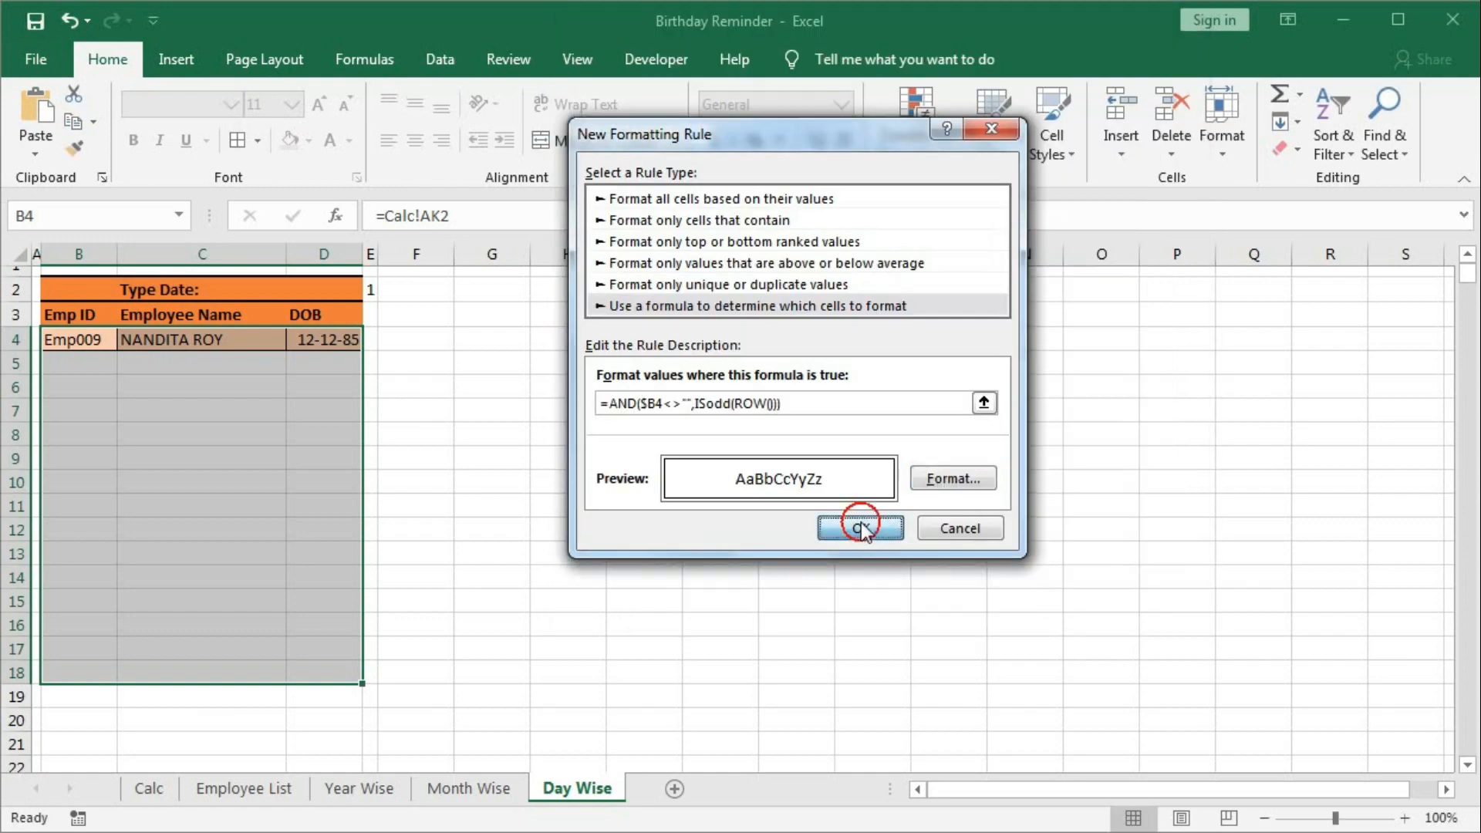
{"action": "left_click", "coordinate": [1227, 528]}
{"action": "left_click", "coordinate": [1028, 513]}
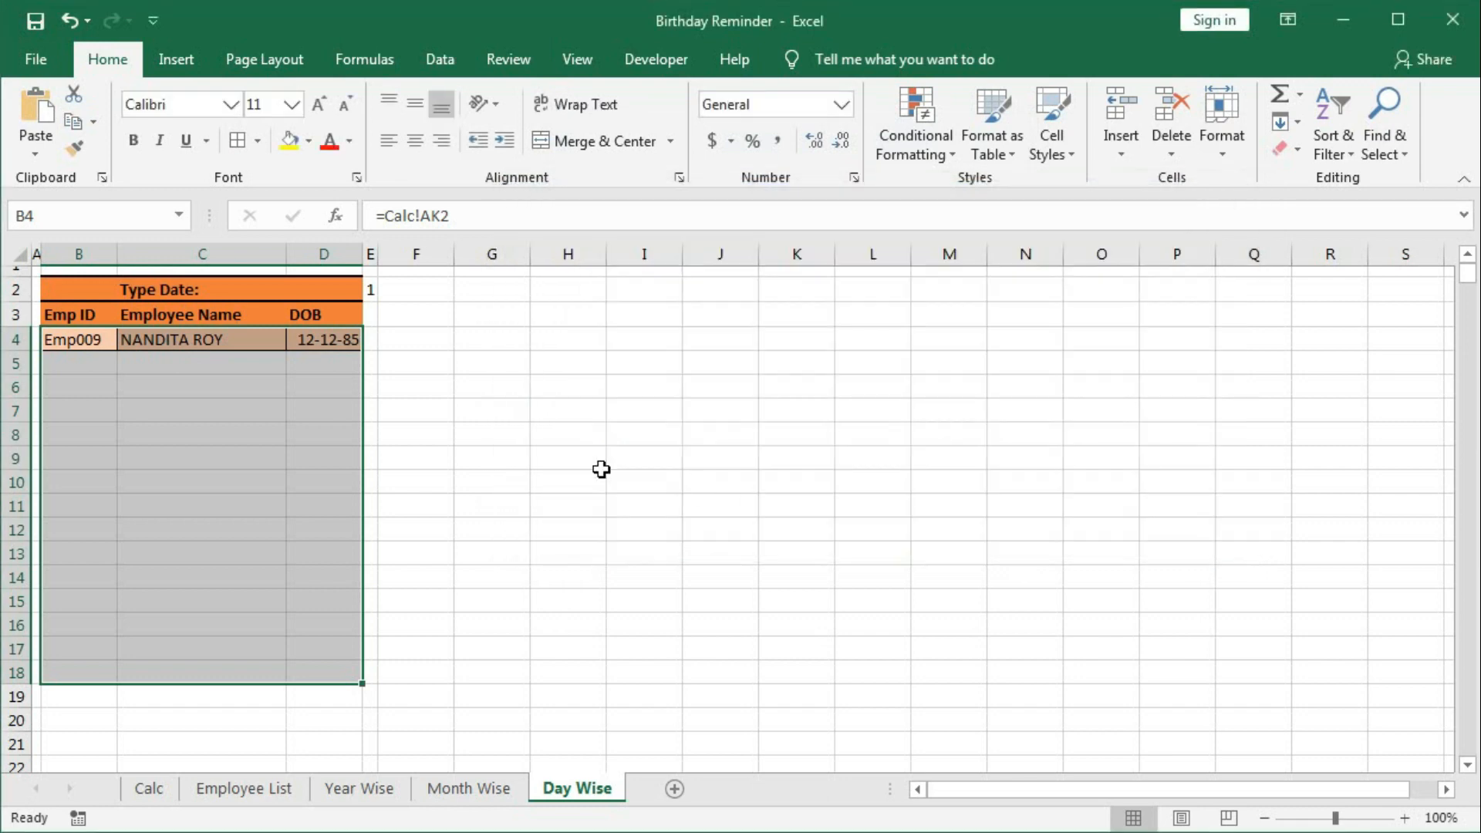
{"action": "left_click", "coordinate": [192, 432]}
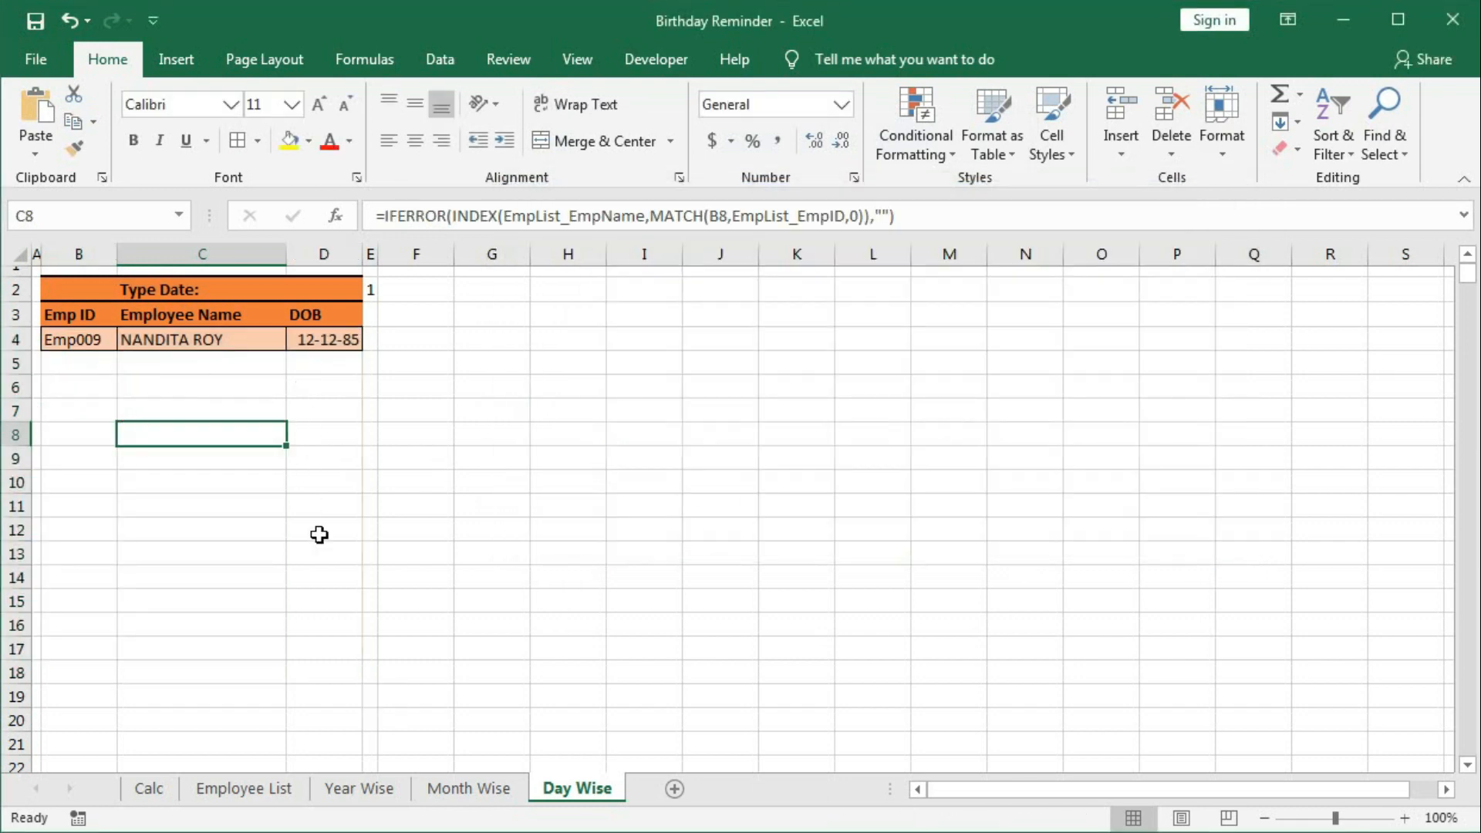
Step: Merge and center the range F2:S4 and enter the title text "Birthday List for" in it
{"action": "left_click", "coordinate": [135, 460]}
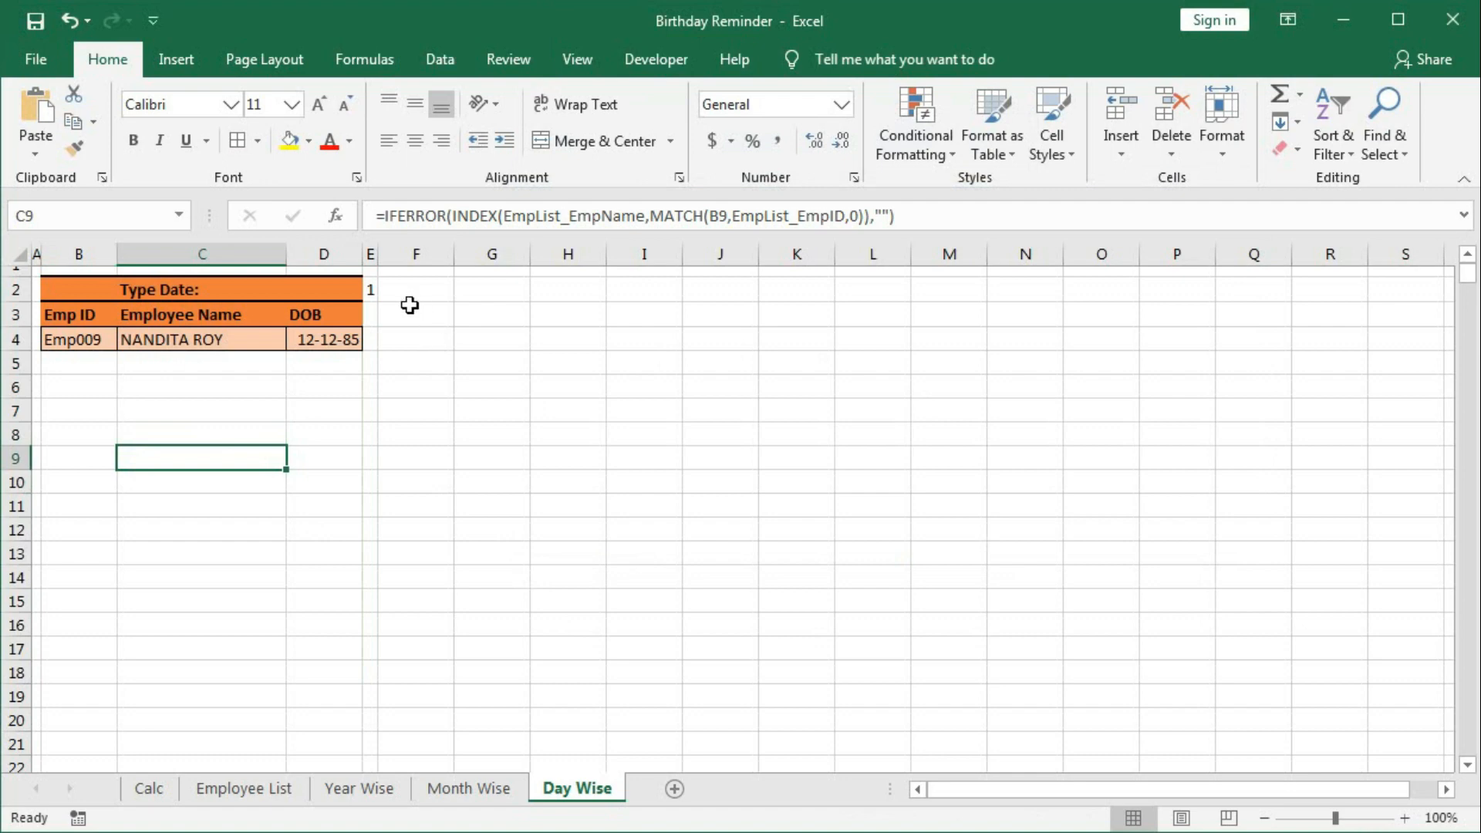
{"action": "left_click_drag", "start_coordinate": [409, 292], "coordinate": [1389, 339]}
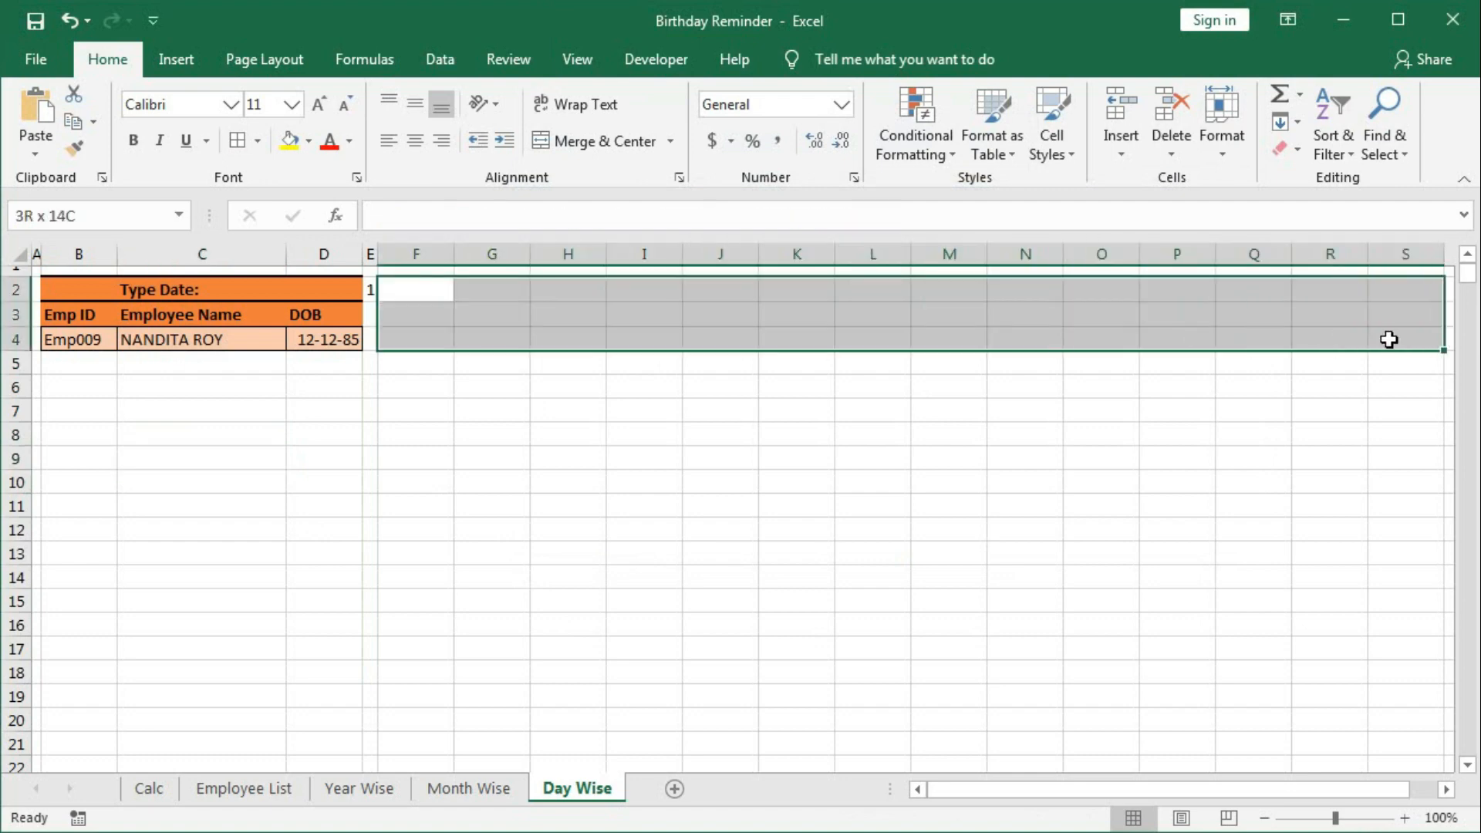
{"action": "left_click", "coordinate": [602, 151]}
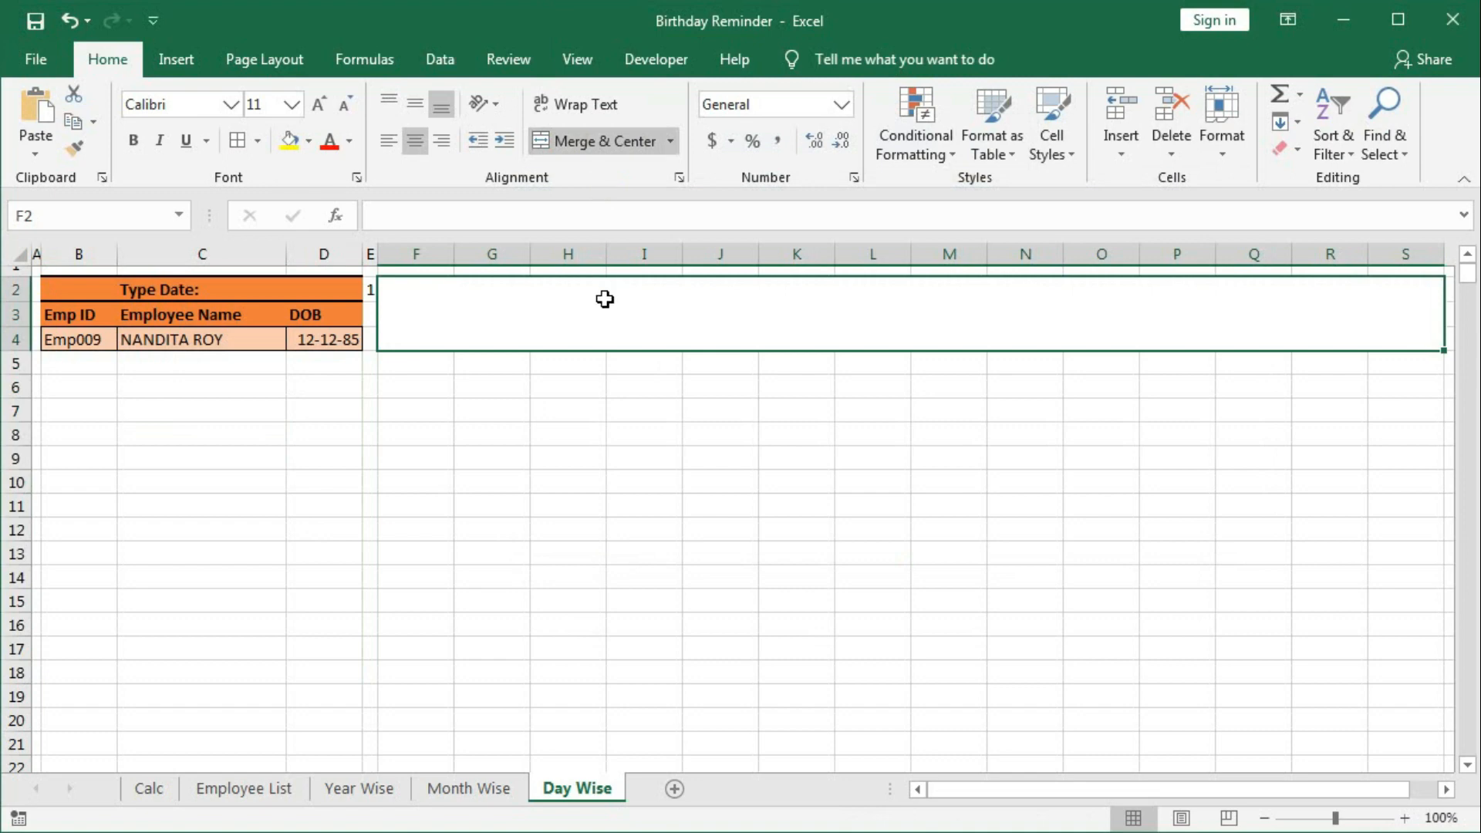
{"action": "type", "text": "Birth"}
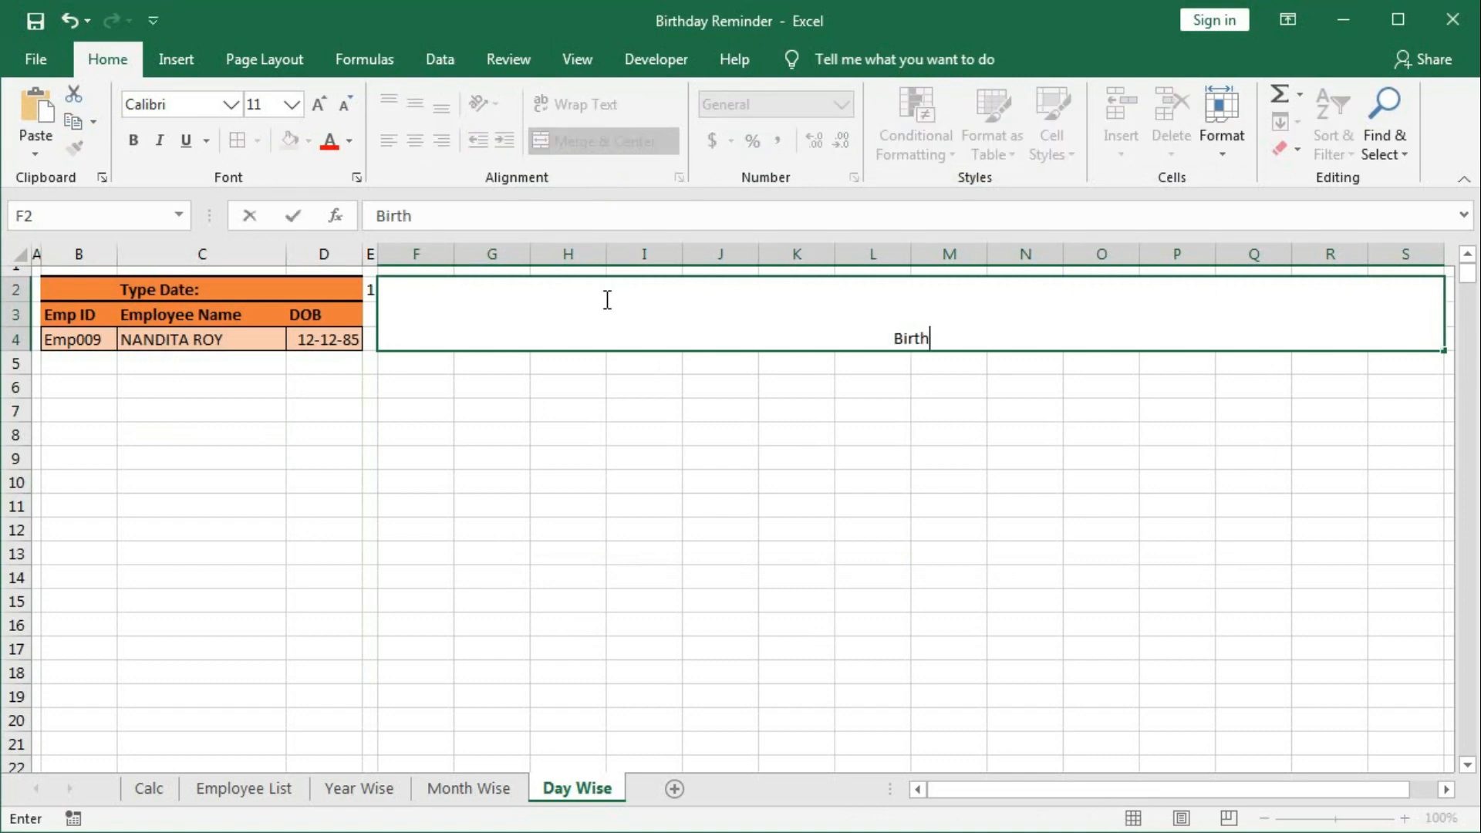
{"action": "type", "text": "day List for"}
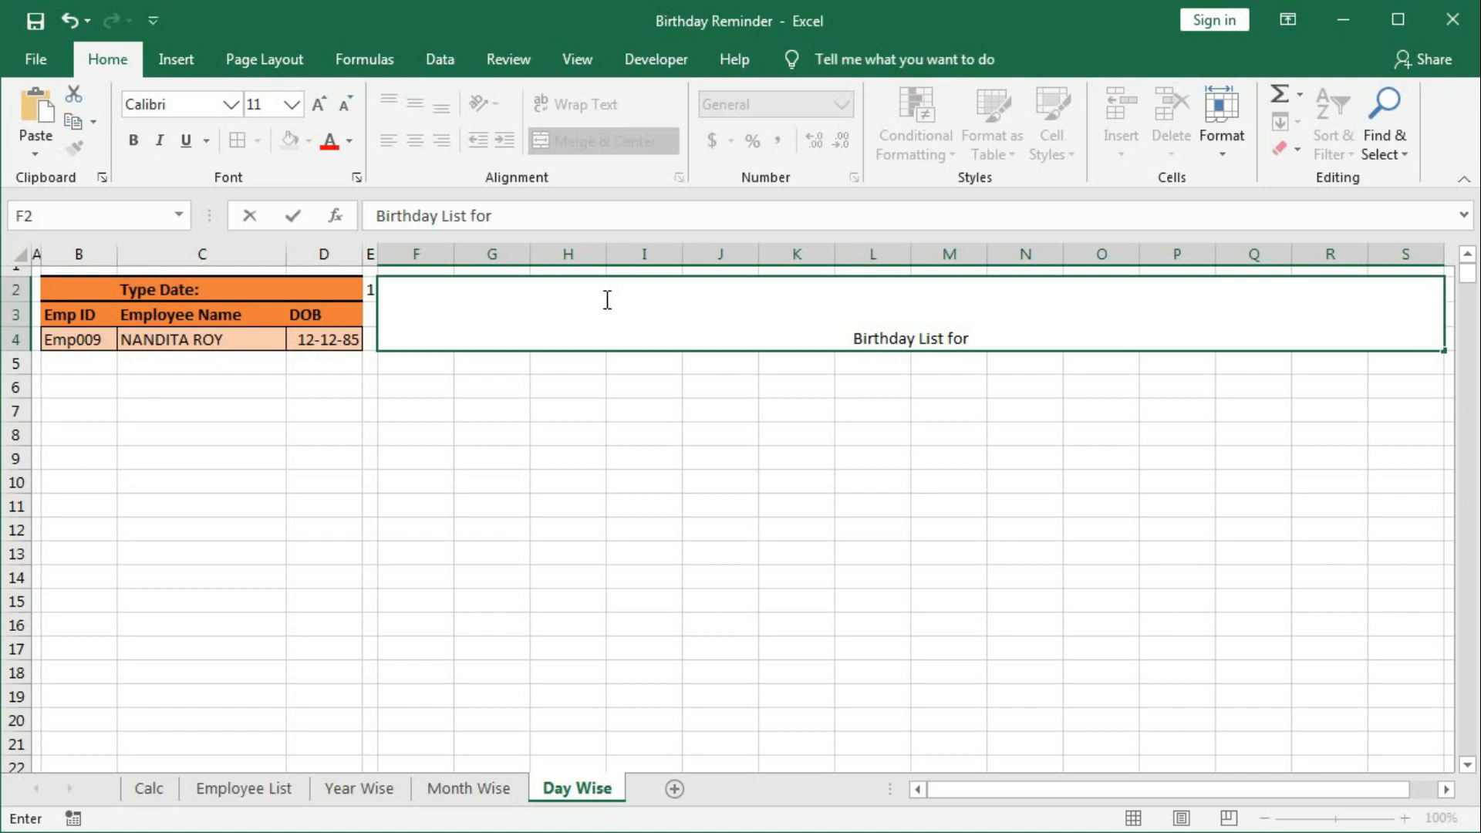
Step: Put the start of an IF formula before the title text, with the logical test D2=today()
{"action": "left_click", "coordinate": [827, 340]}
{"action": "type", "text": "="}
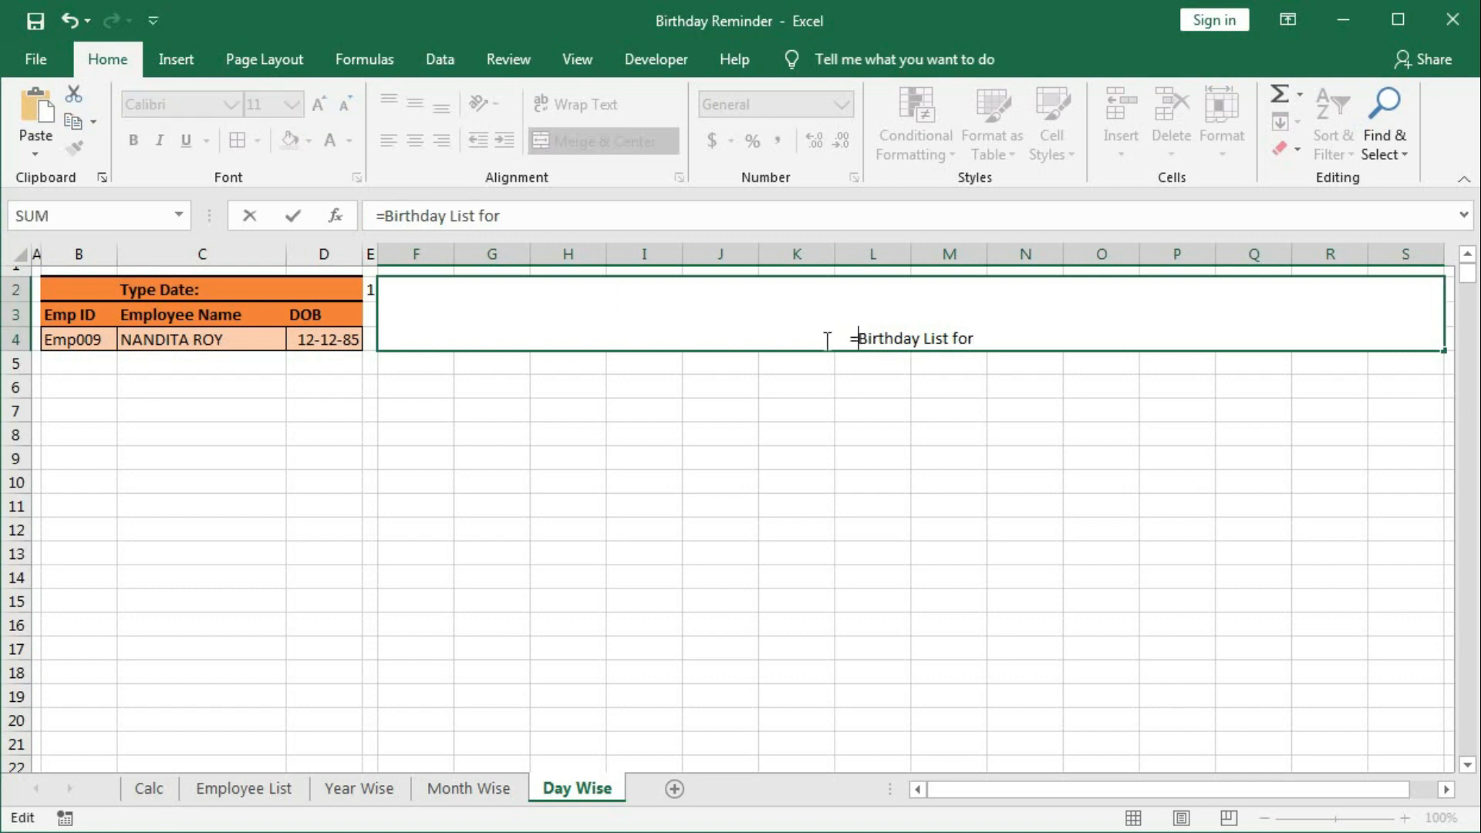
{"action": "type", "text": "if("}
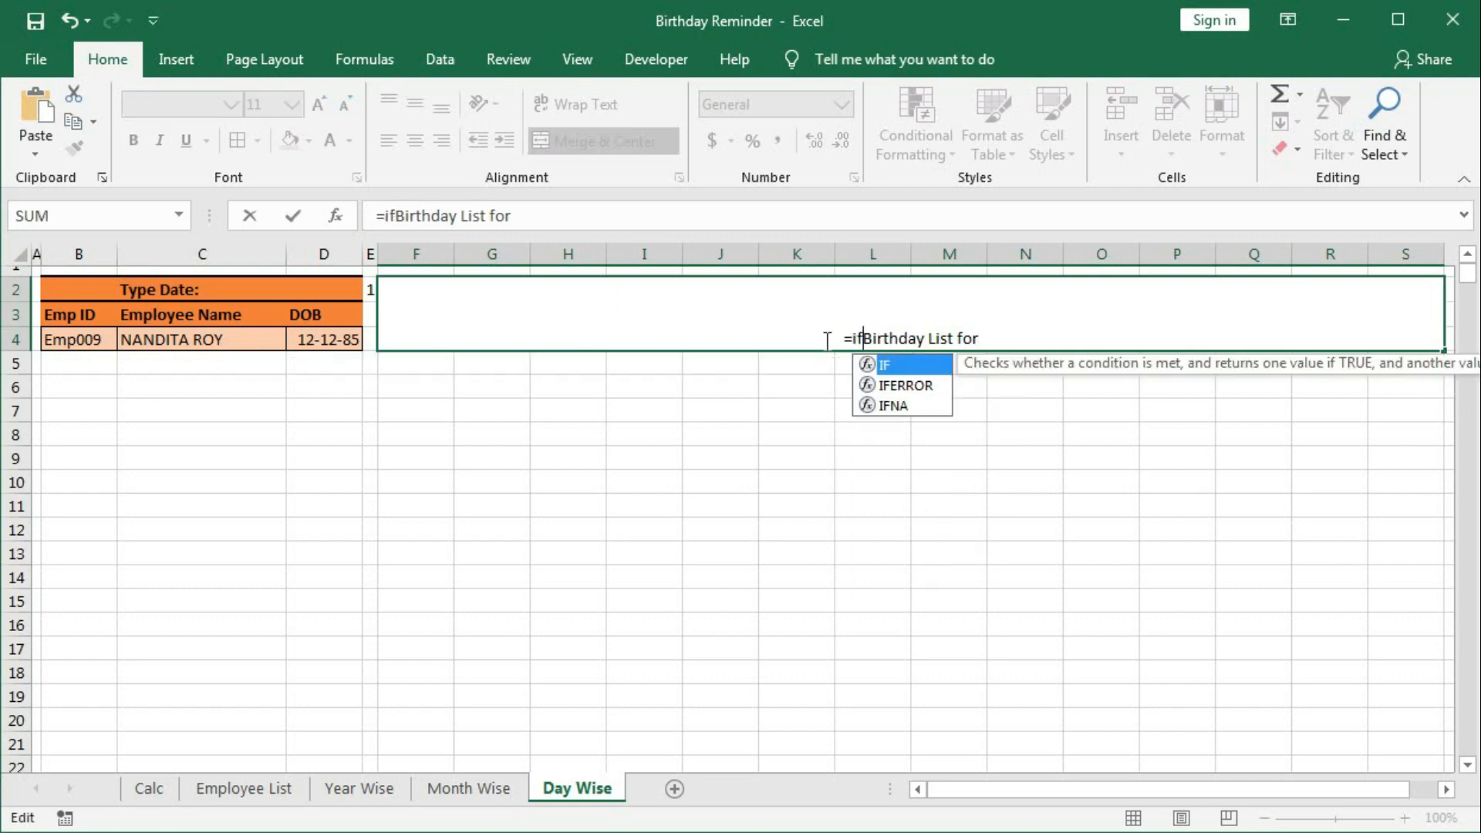
{"action": "left_click", "coordinate": [325, 289]}
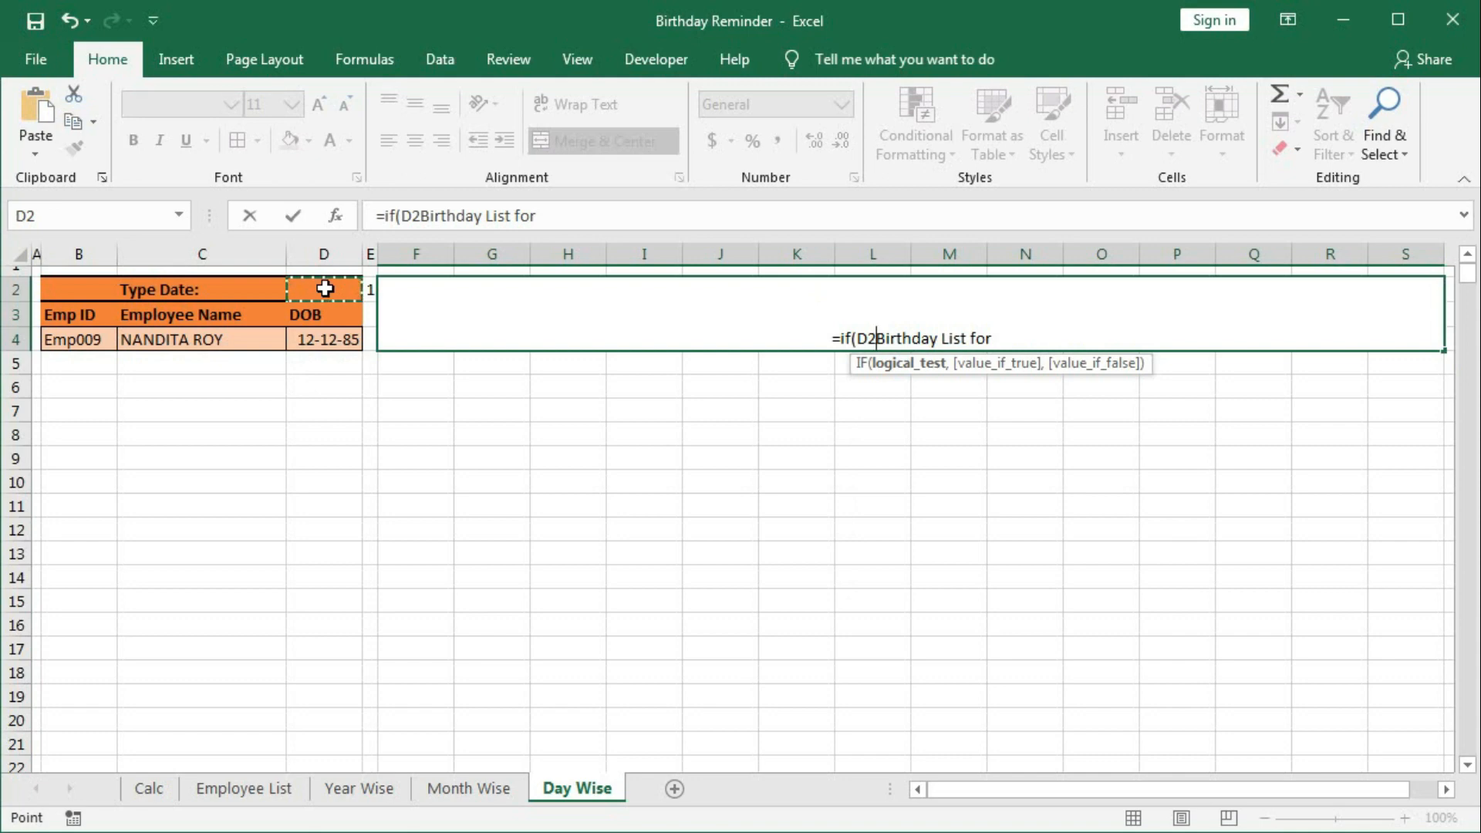
{"action": "type", "text": "=today"}
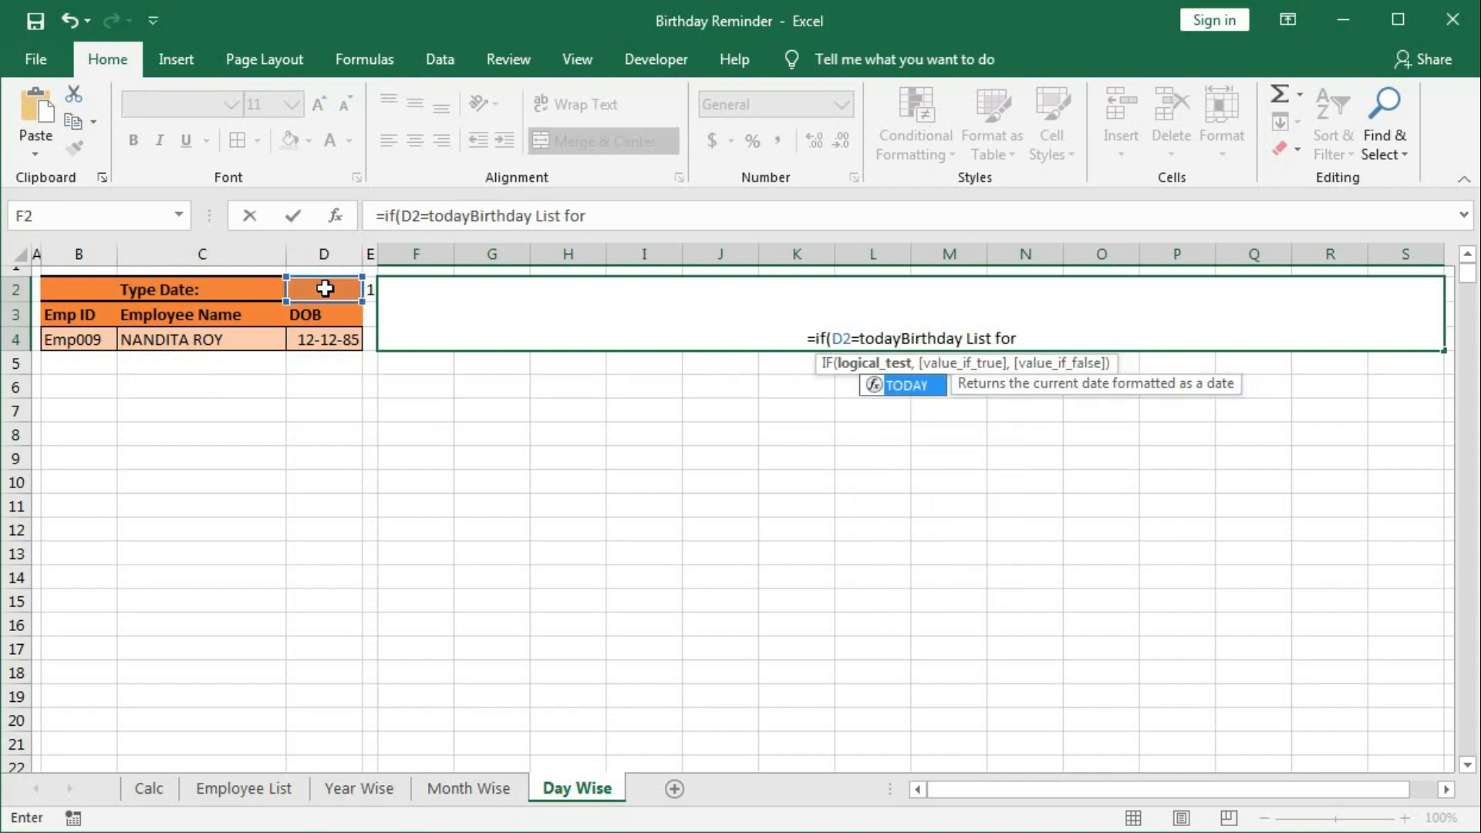
{"action": "type", "text": "(),"}
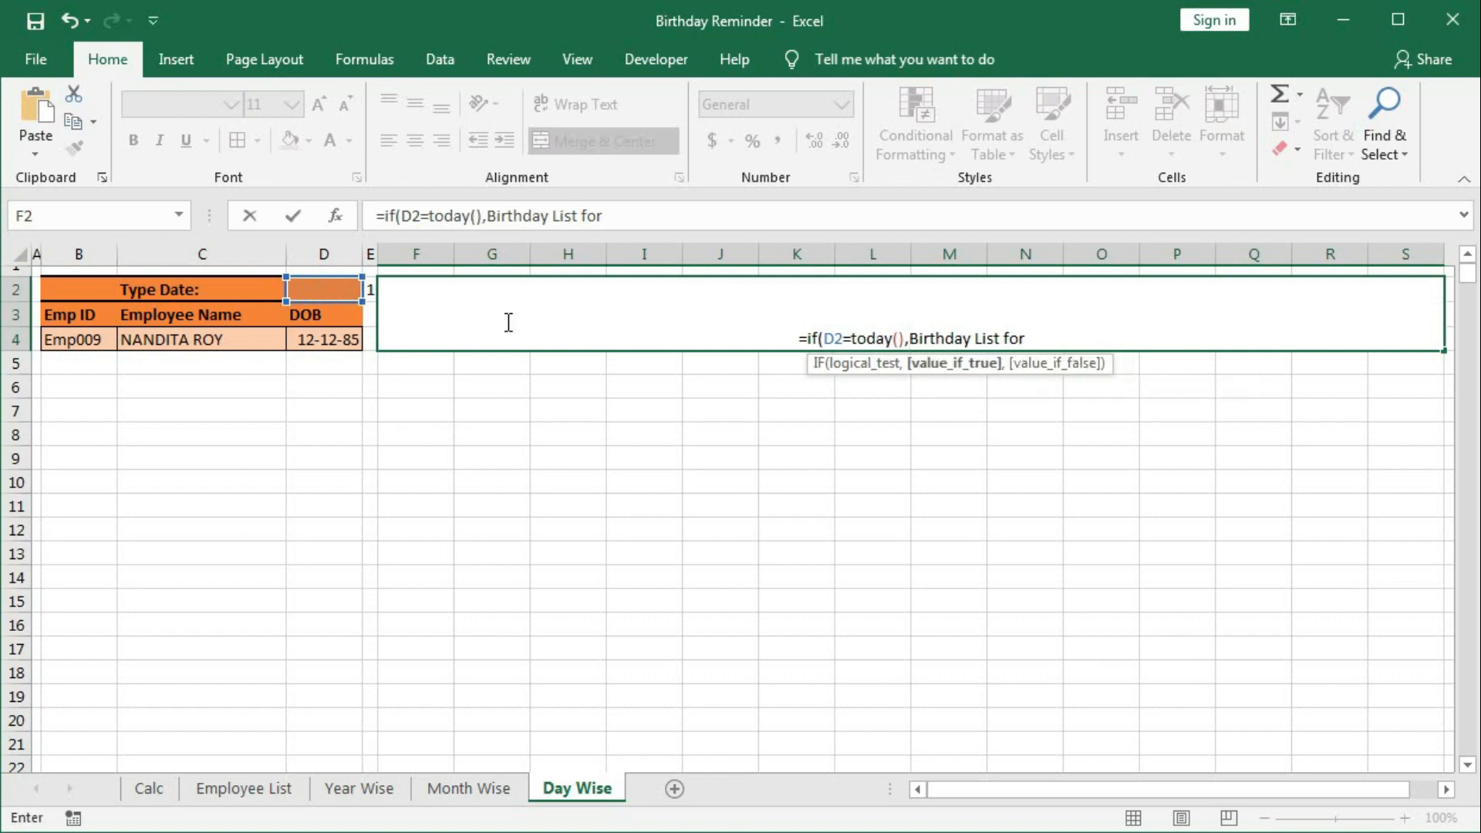
Step: Complete the IF formula's value-if-true argument as the quoted text "Birthday List for Today"
{"action": "type", "text": "\""}
{"action": "left_click", "coordinate": [1059, 343]}
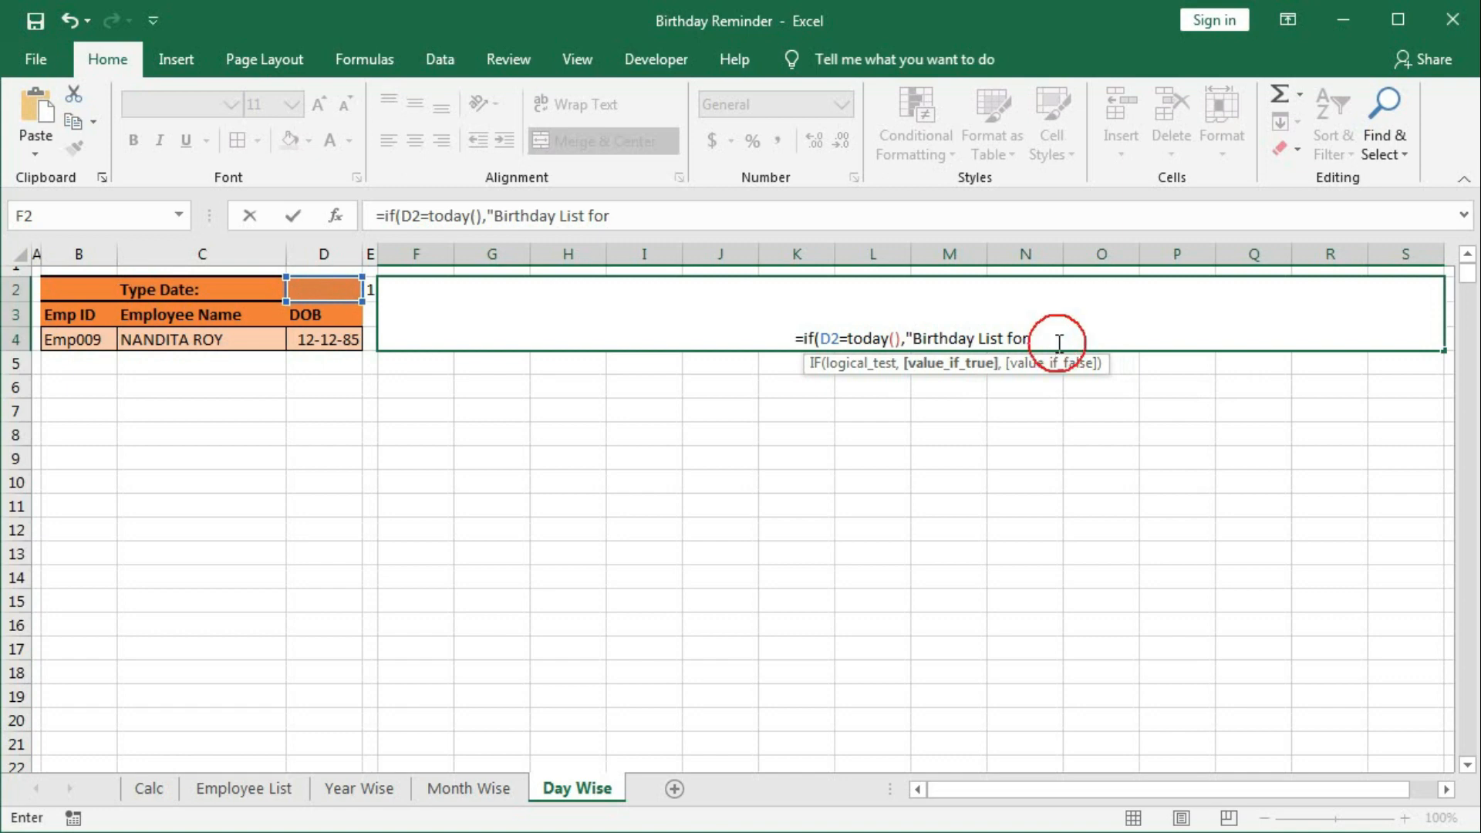
{"action": "type", "text": "\""}
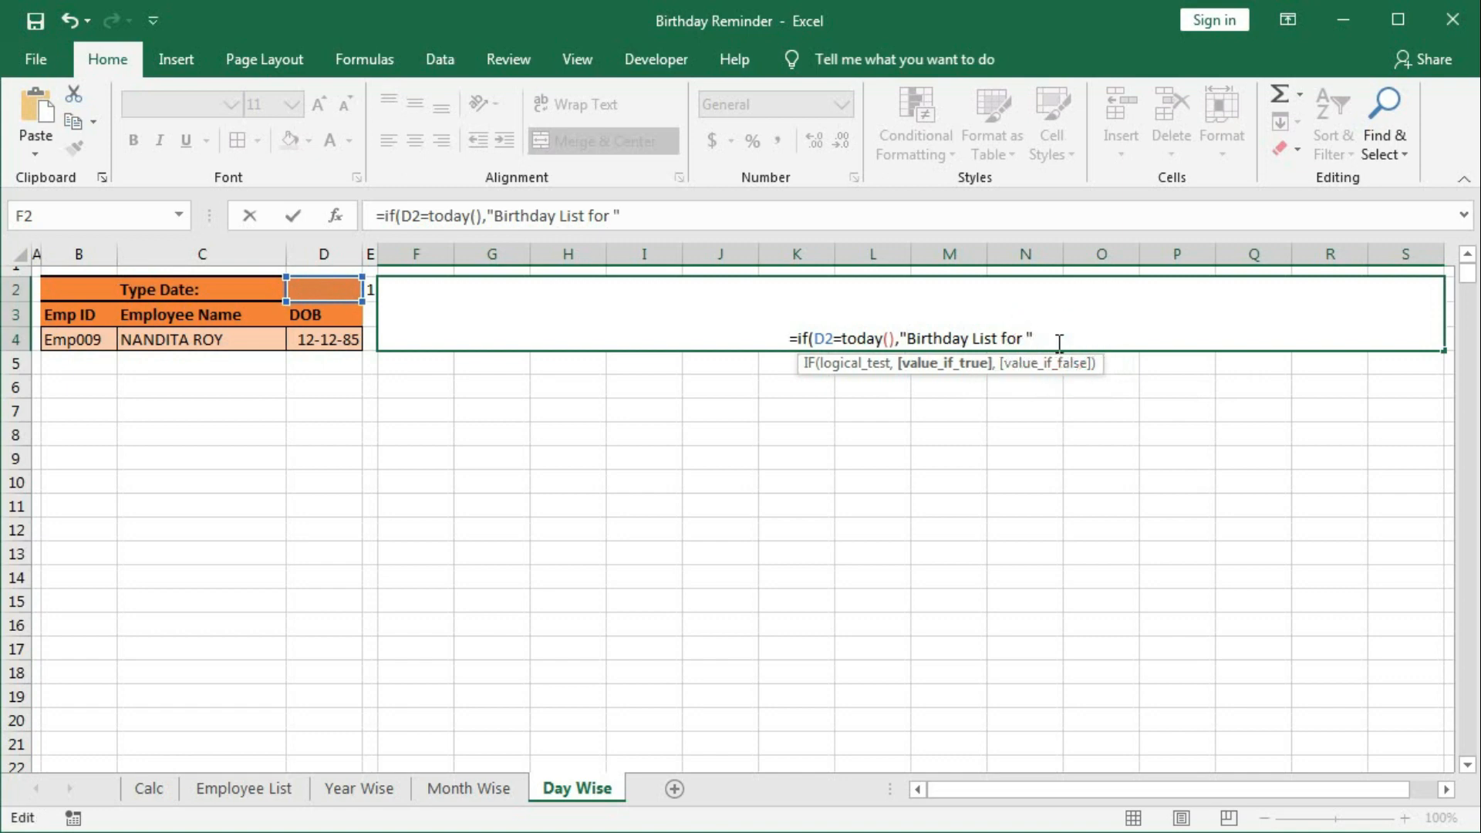
{"action": "key", "text": "BackSpace"}
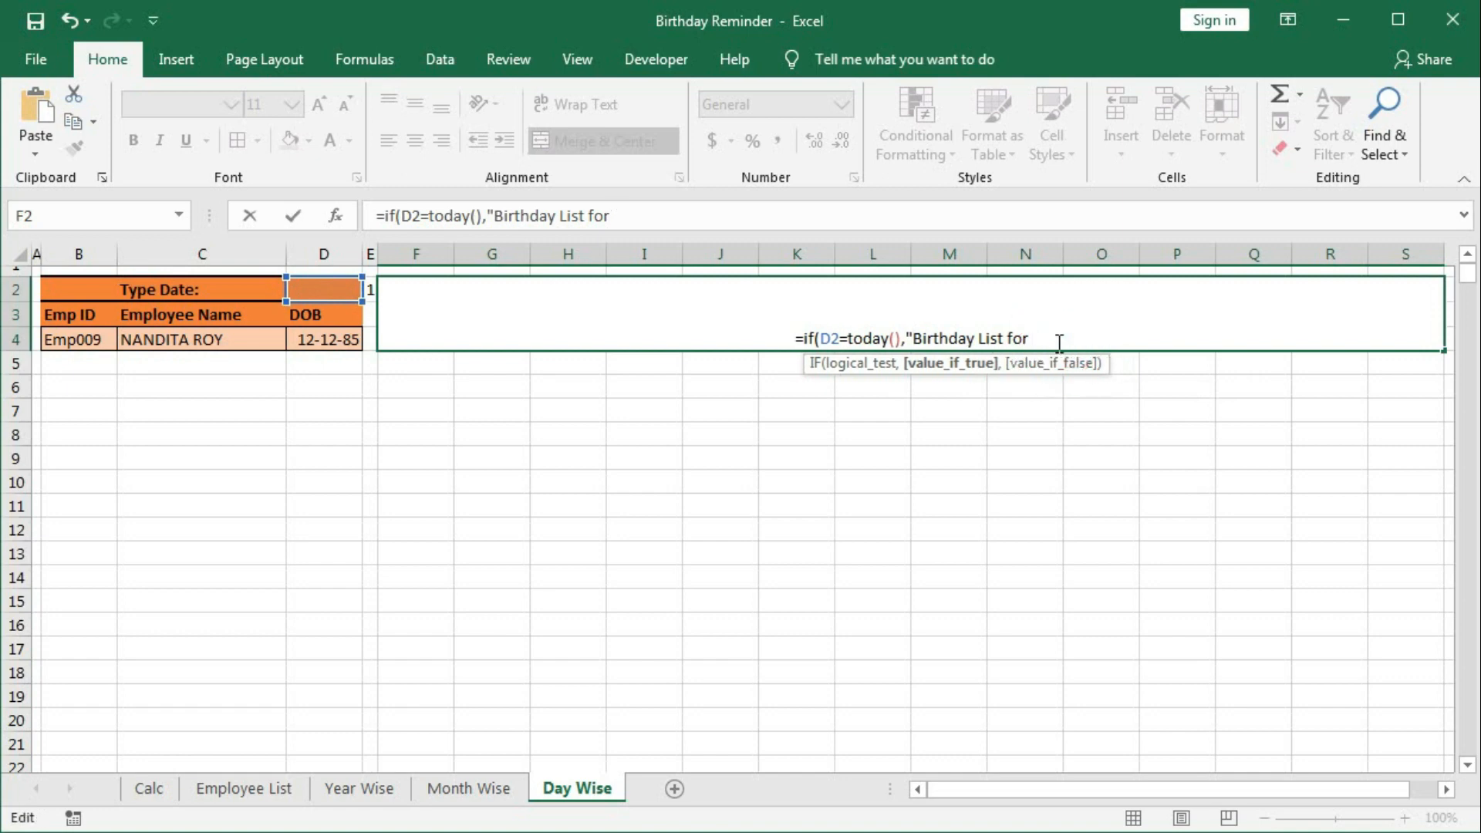
{"action": "type", "text": "Today"}
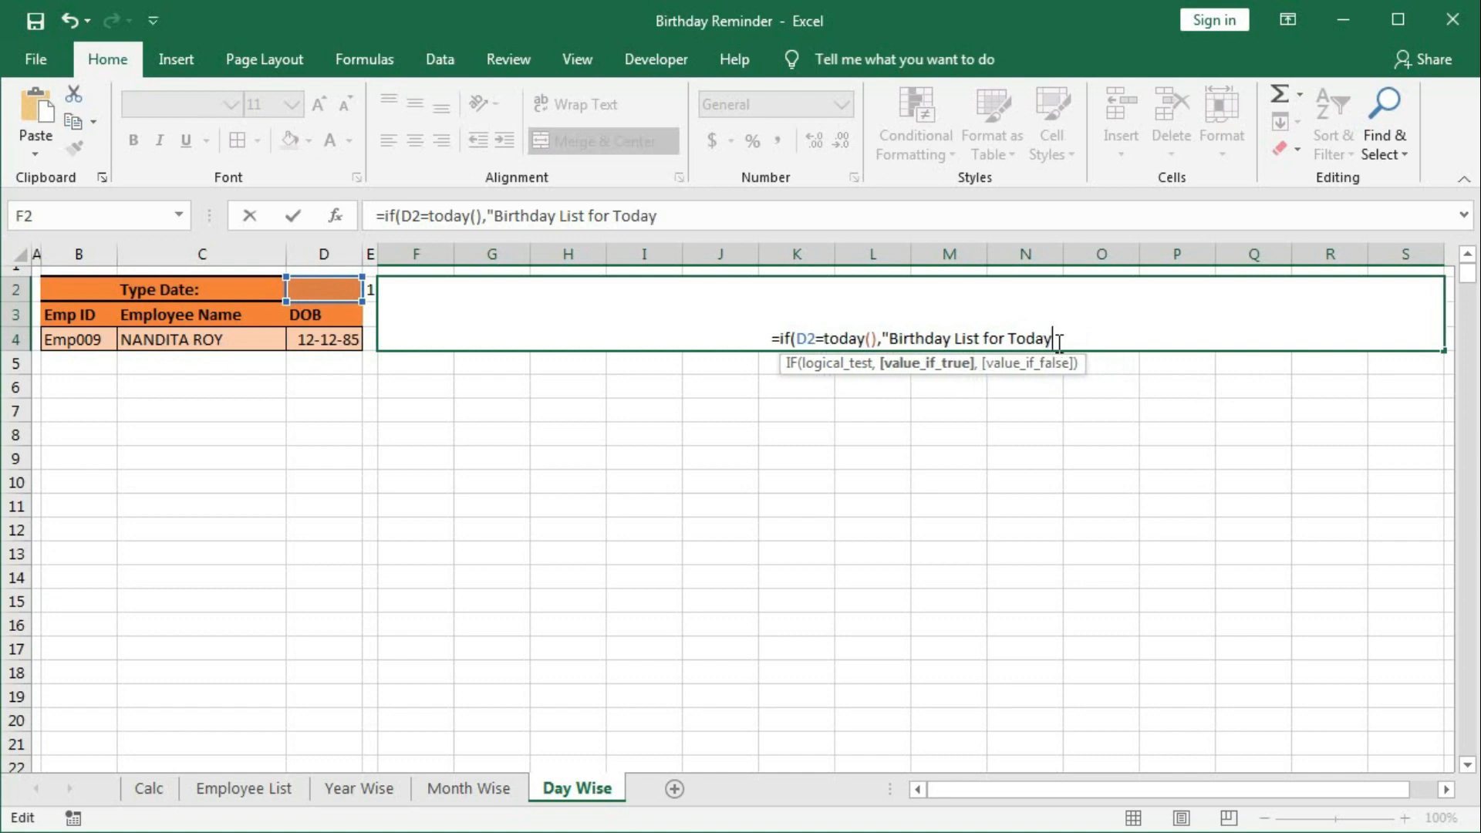
{"action": "type", "text": "\""}
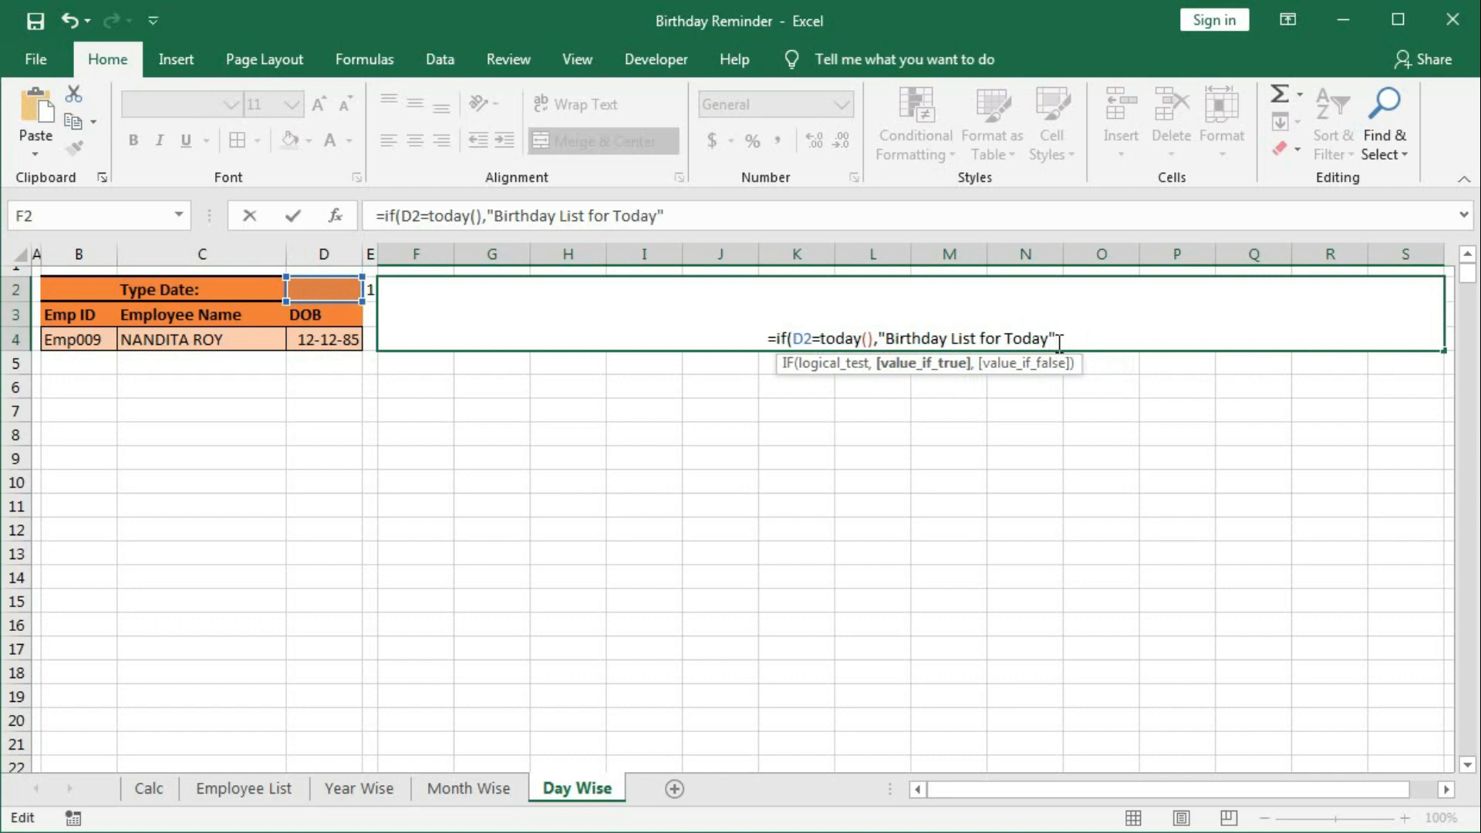
{"action": "type", "text": ","}
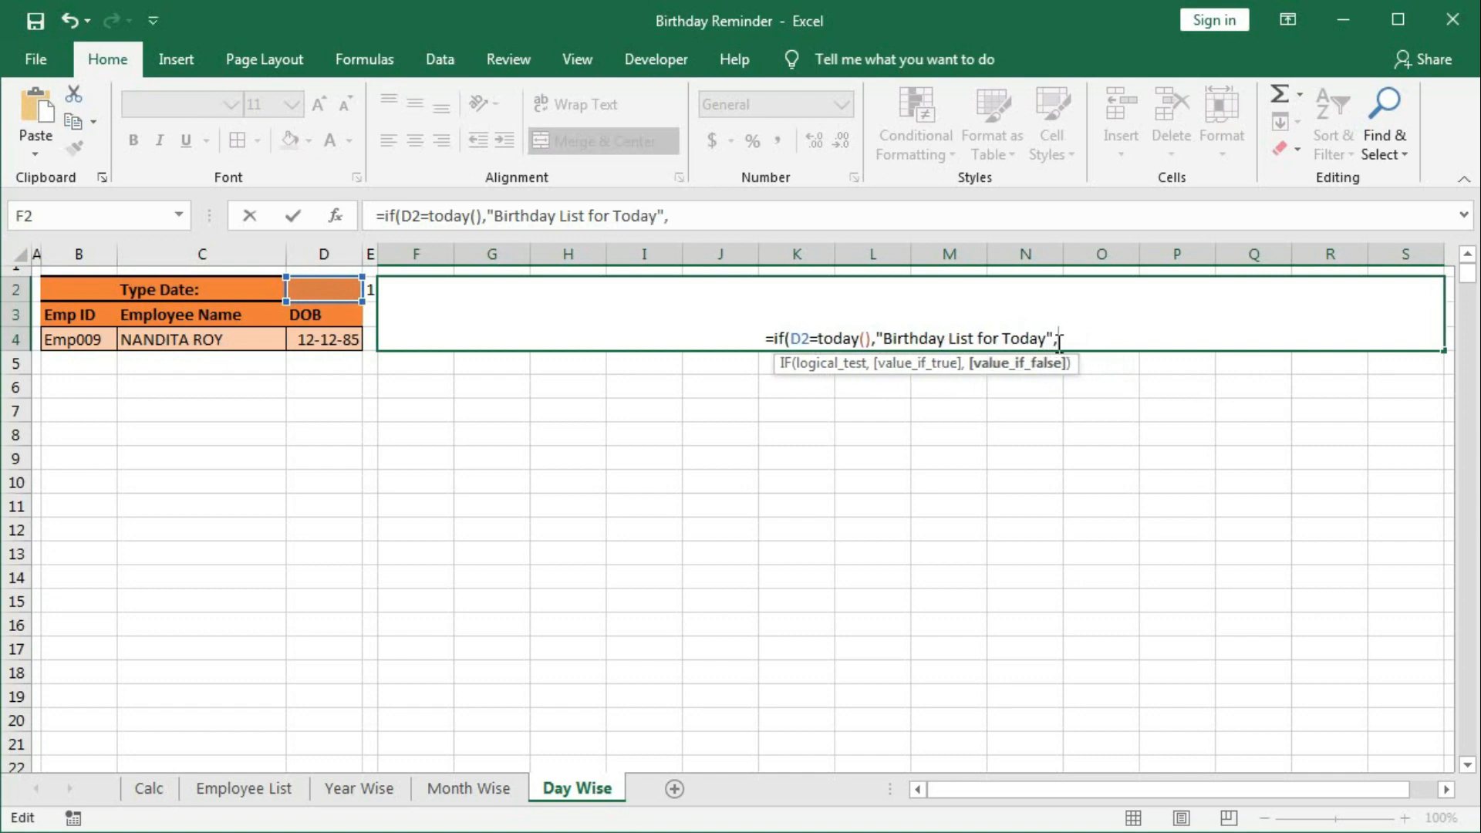
Step: Begin the value-if-false argument with the quoted text "Birthday List For " followed by the & operator
{"action": "type", "text": "\"Birth"}
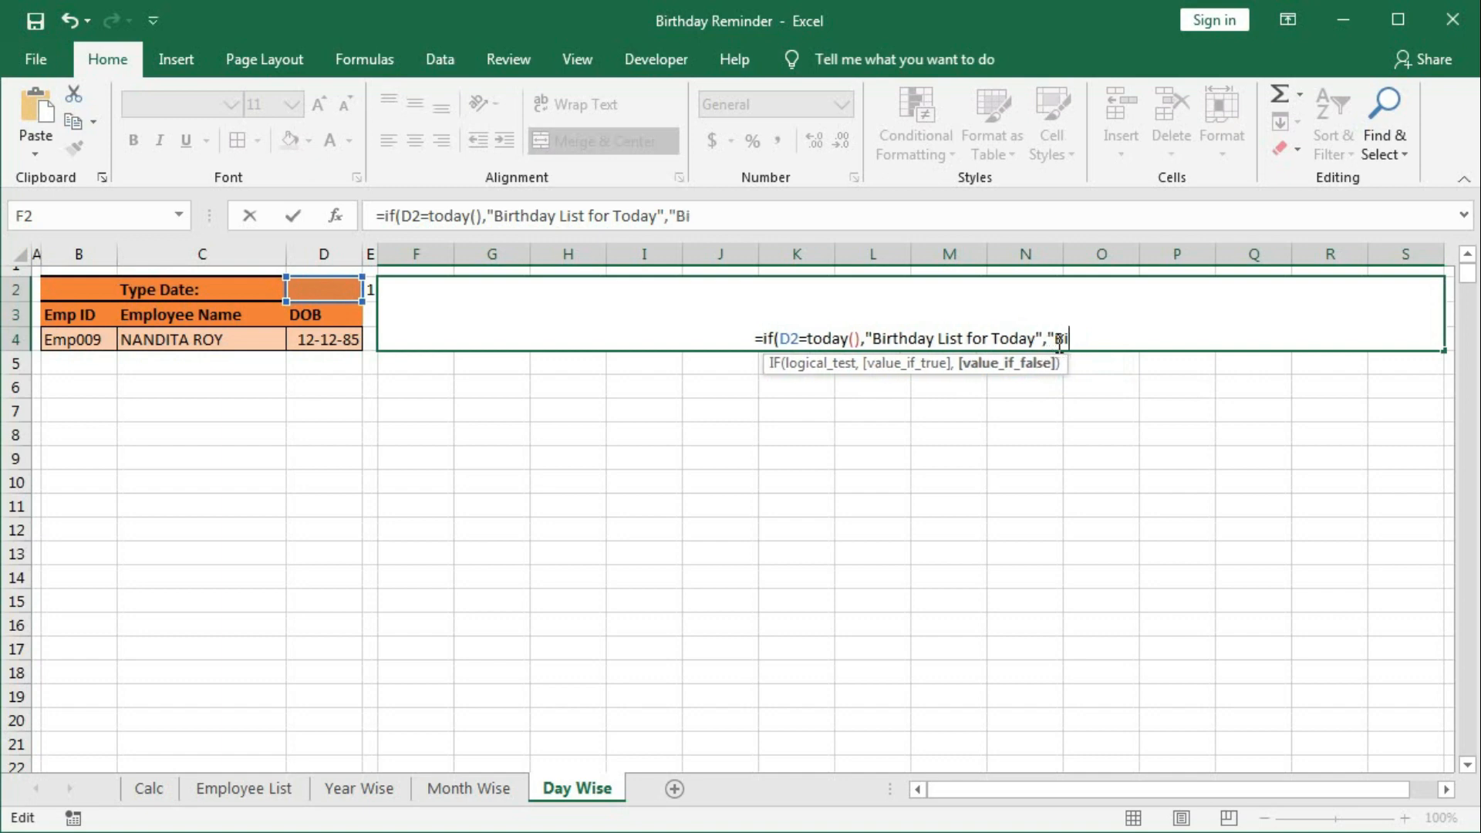
{"action": "type", "text": "day"}
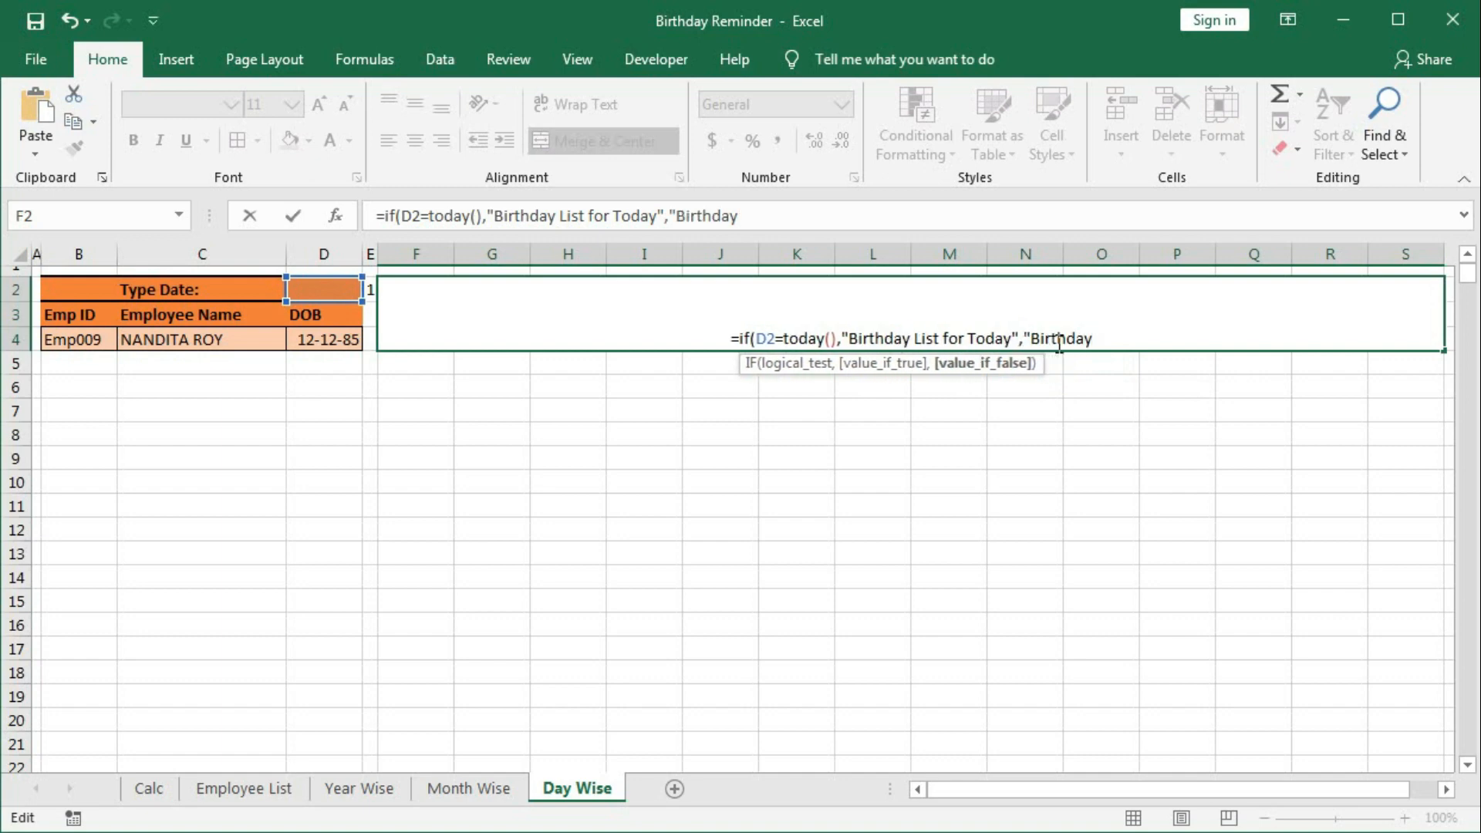
{"action": "type", "text": " List "}
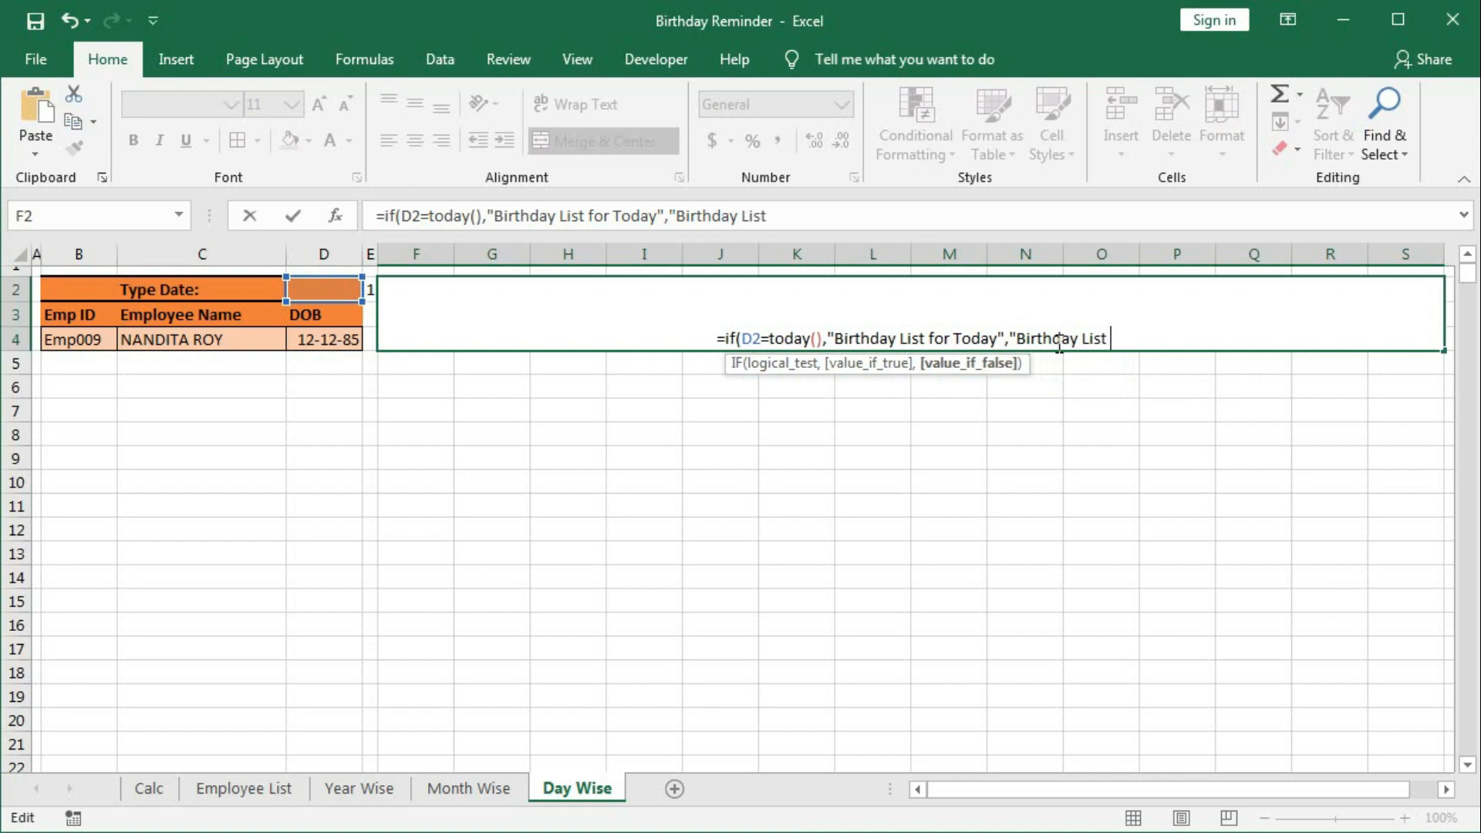
{"action": "type", "text": "For "}
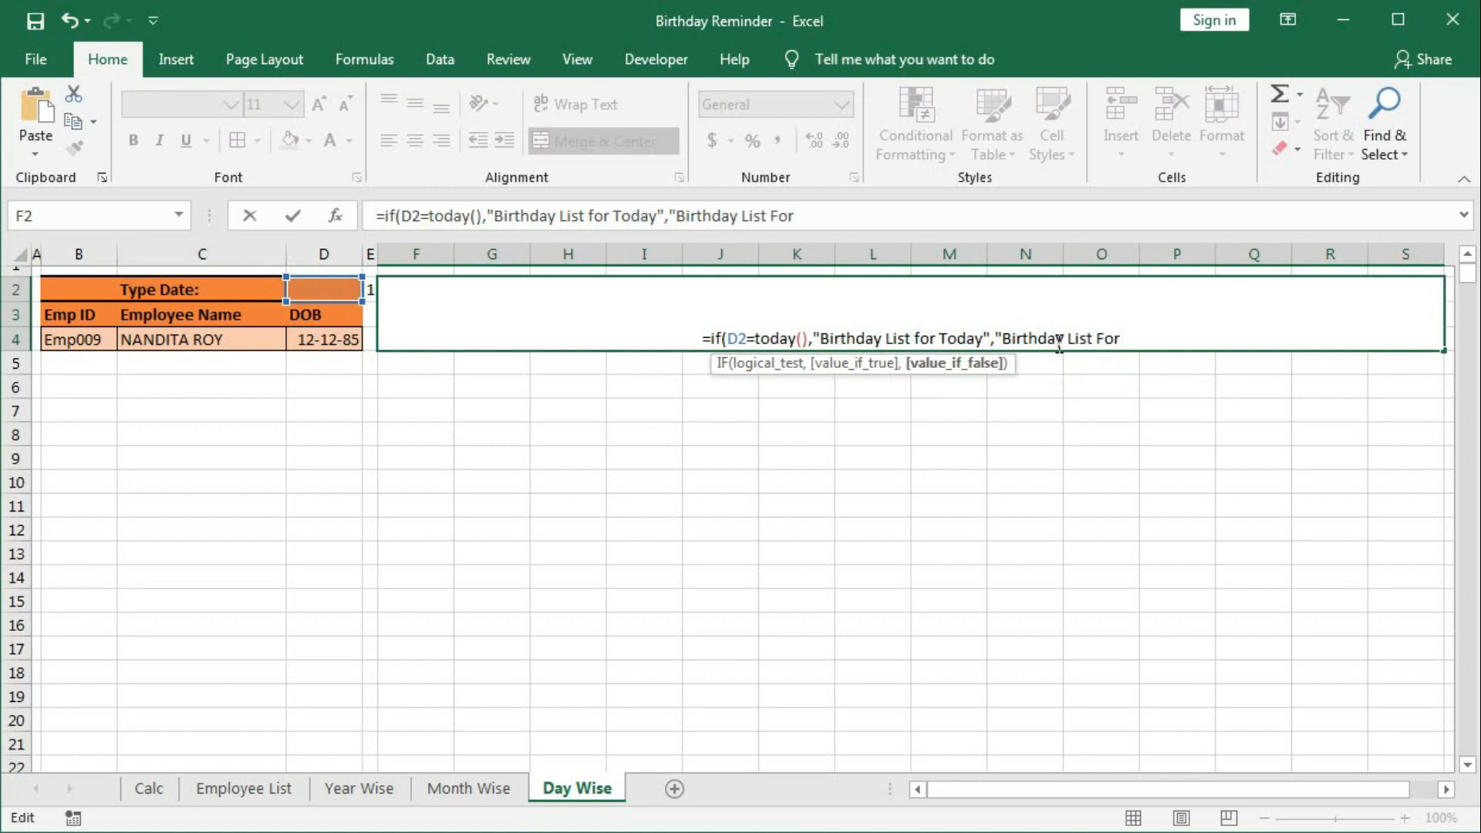
{"action": "type", "text": "\"&"}
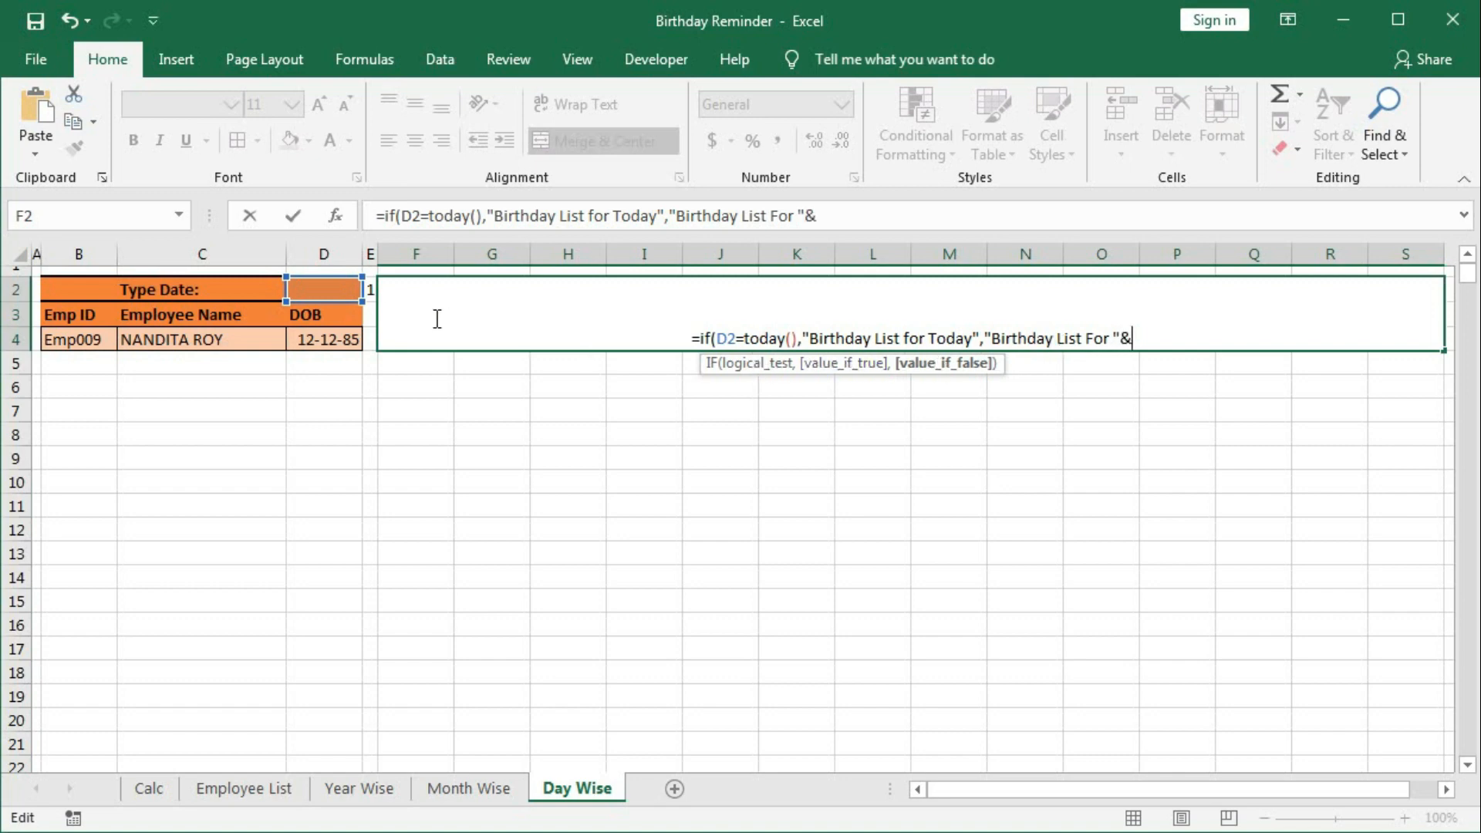
Step: Append TEXT(D2,"mmmm dd") to the value-if-false text and commit the title formula, accepting the suggested closing-parenthesis correction
{"action": "type", "text": "text"}
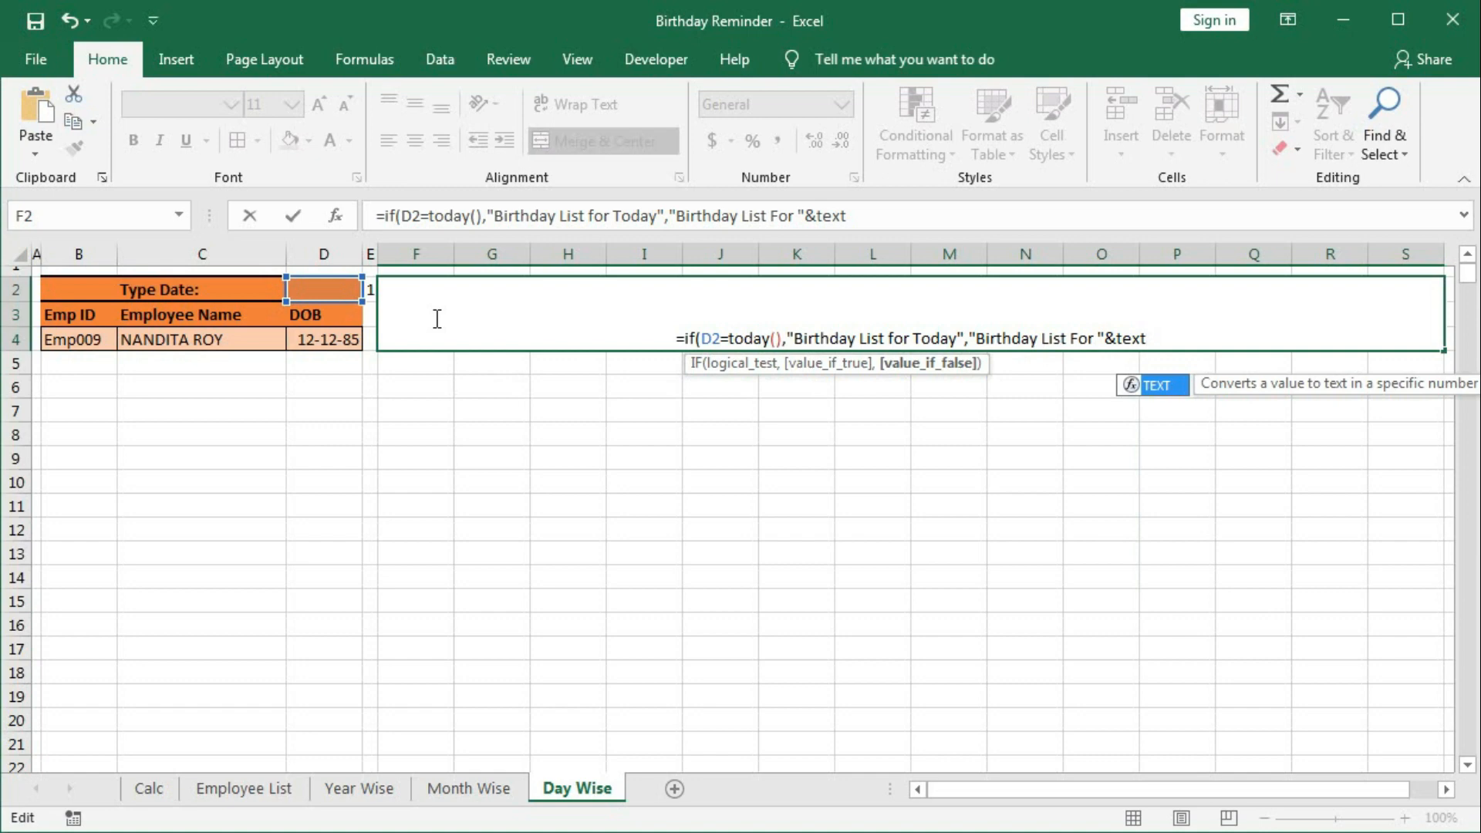
{"action": "key", "text": "Tab"}
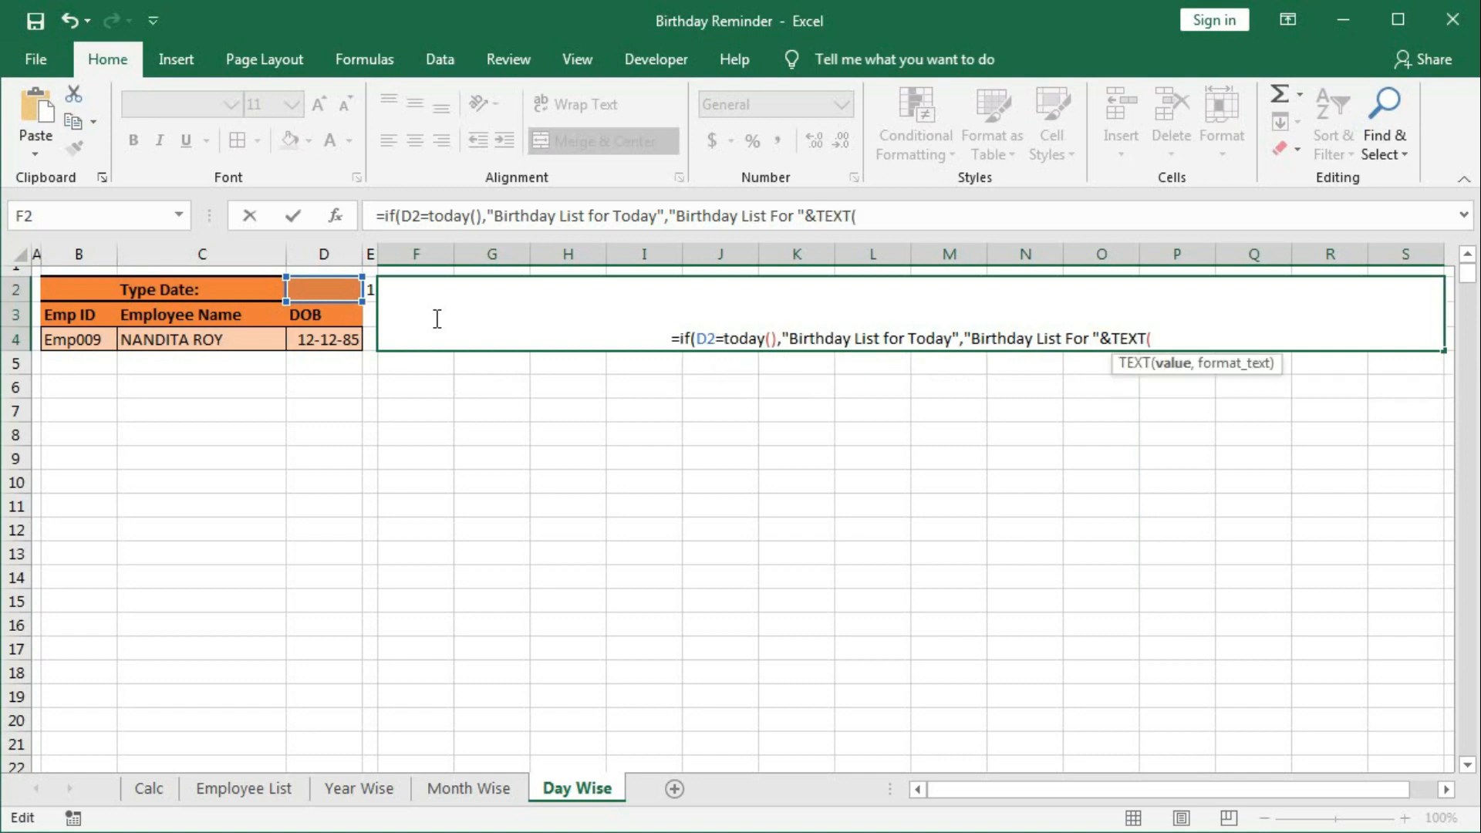
{"action": "left_click", "coordinate": [311, 290]}
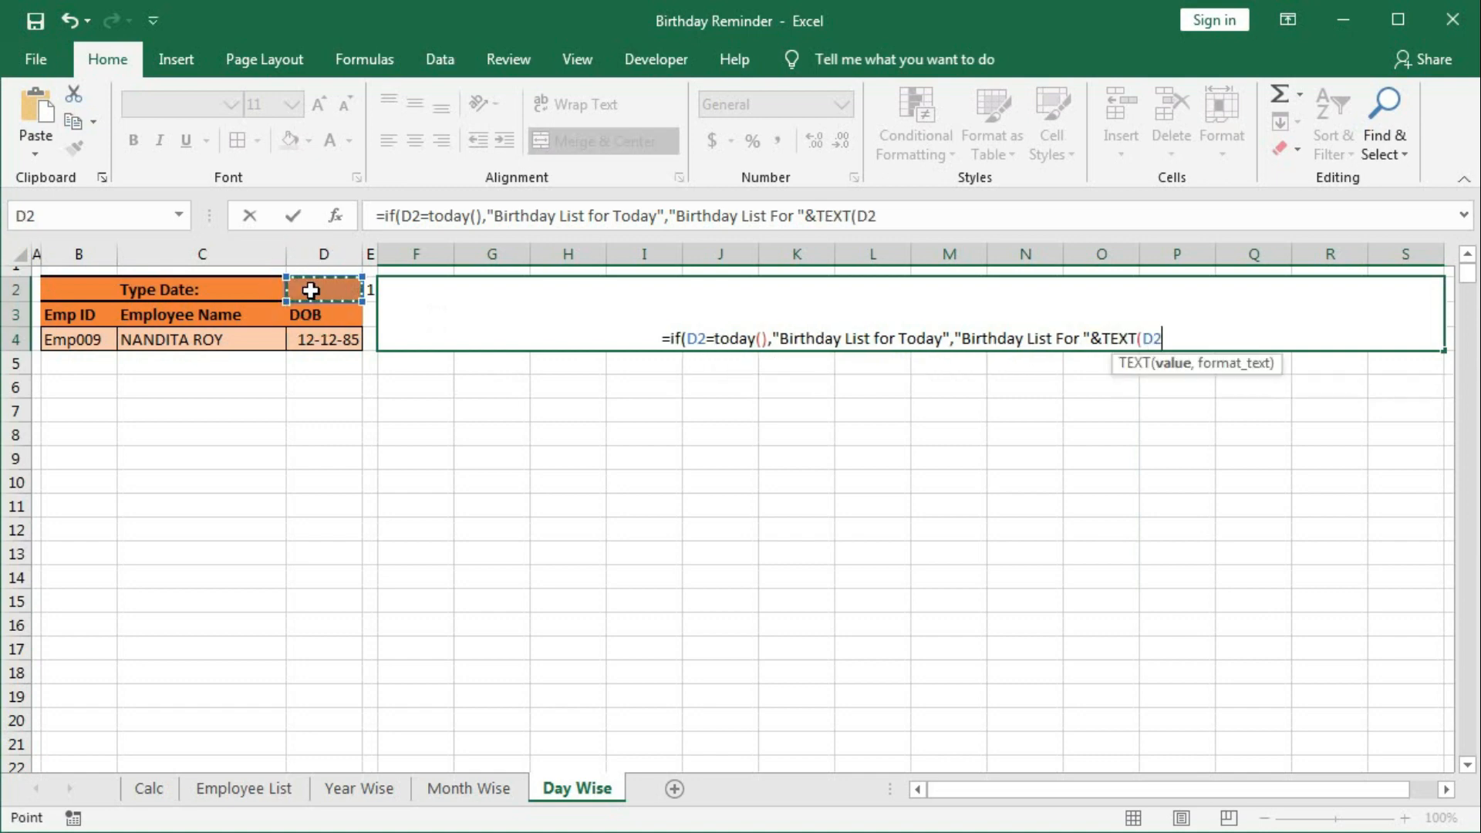
{"action": "type", "text": ","}
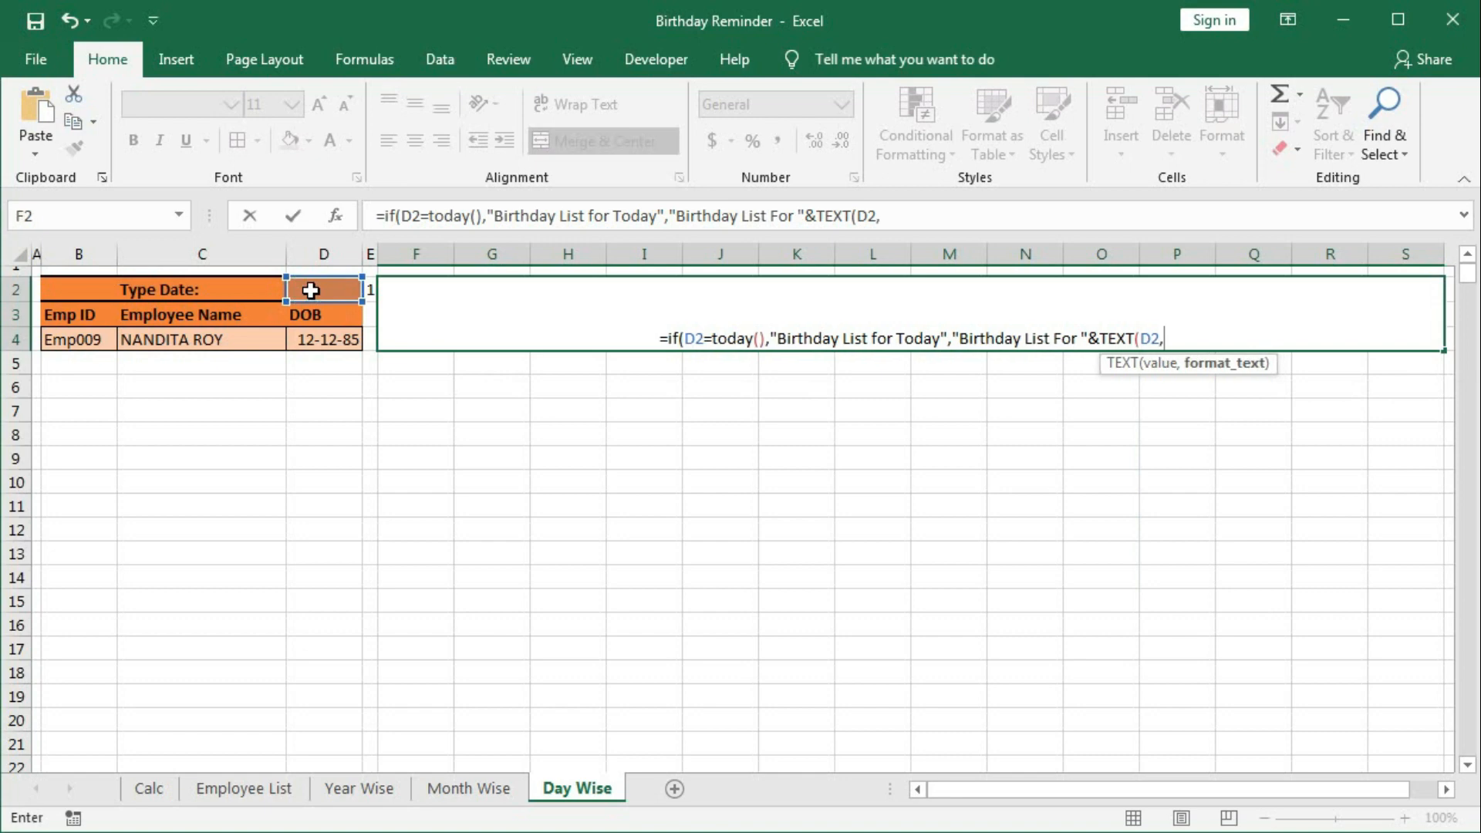
{"action": "type", "text": "\"m"}
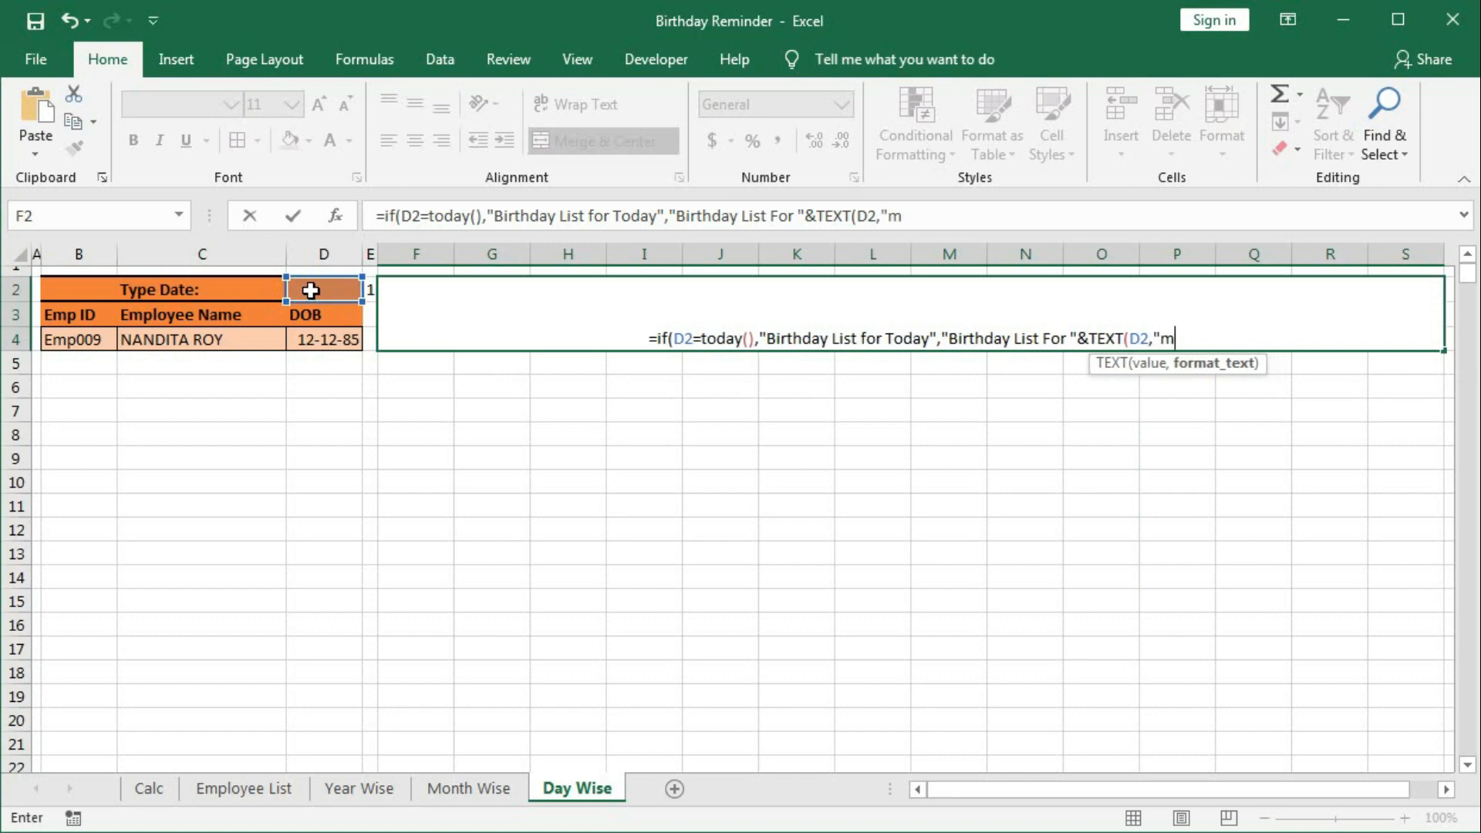
{"action": "type", "text": "mmm"}
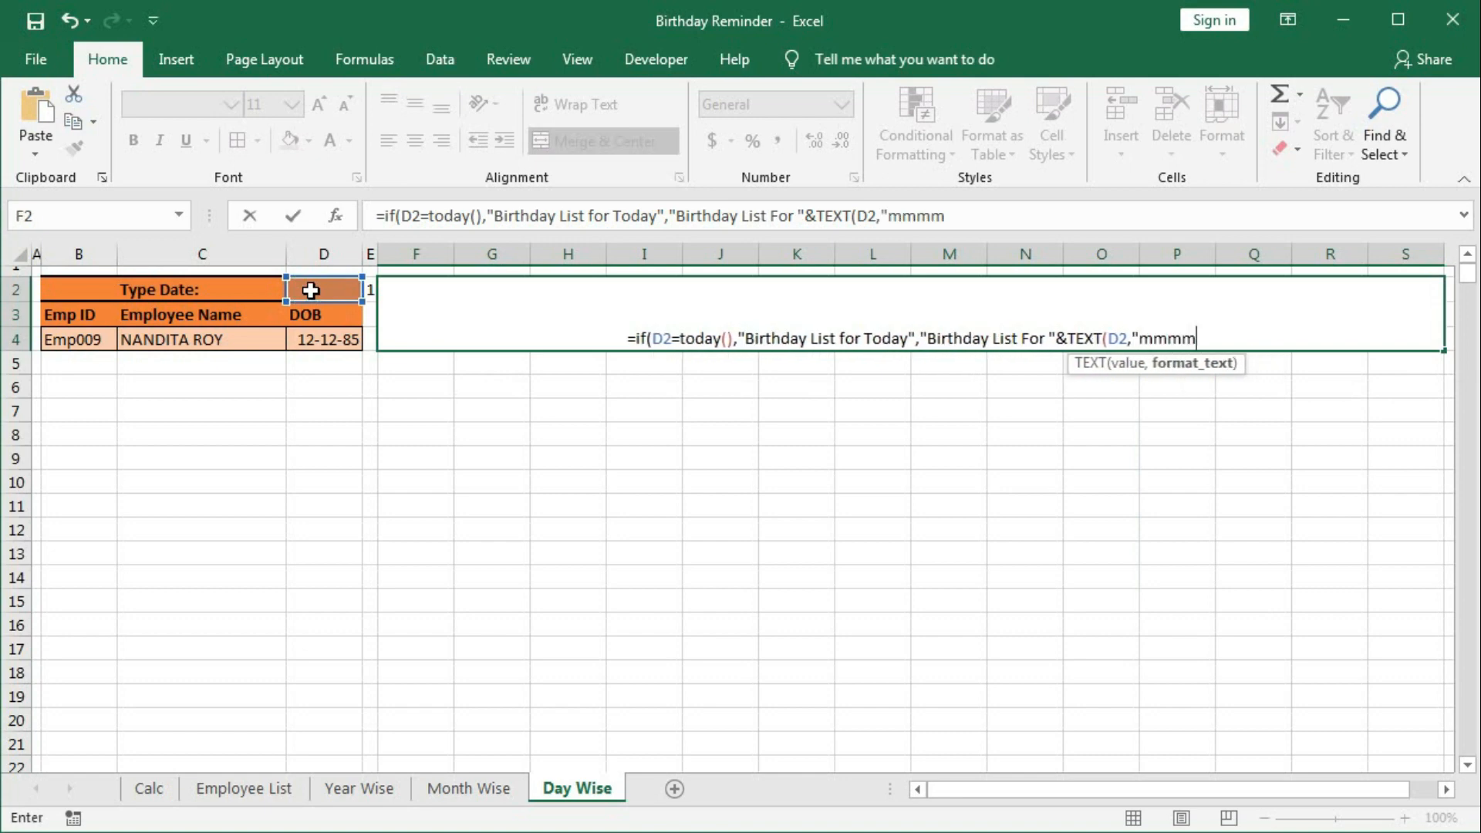
{"action": "type", "text": " dd\""}
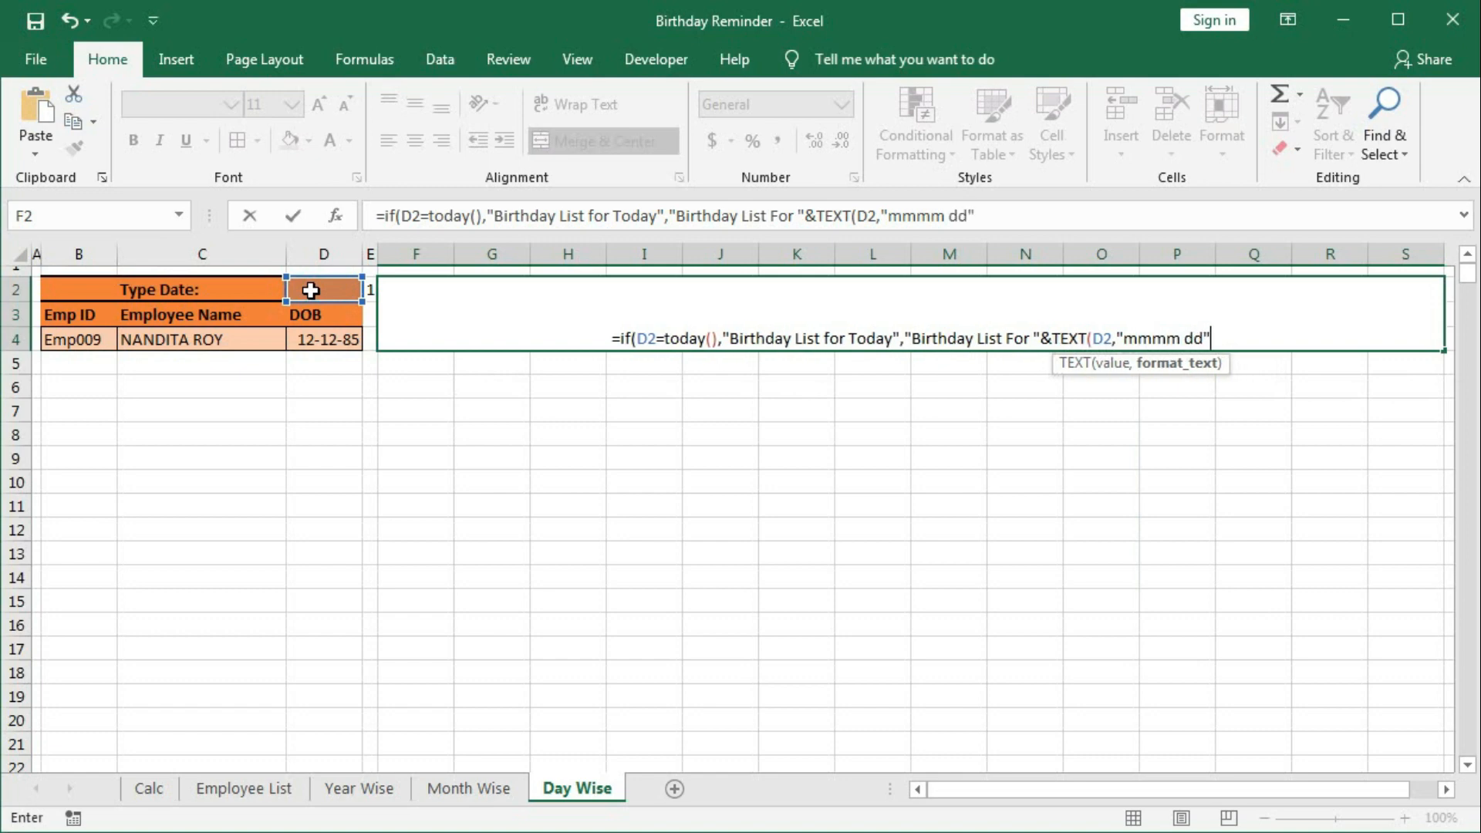
{"action": "type", "text": ")"}
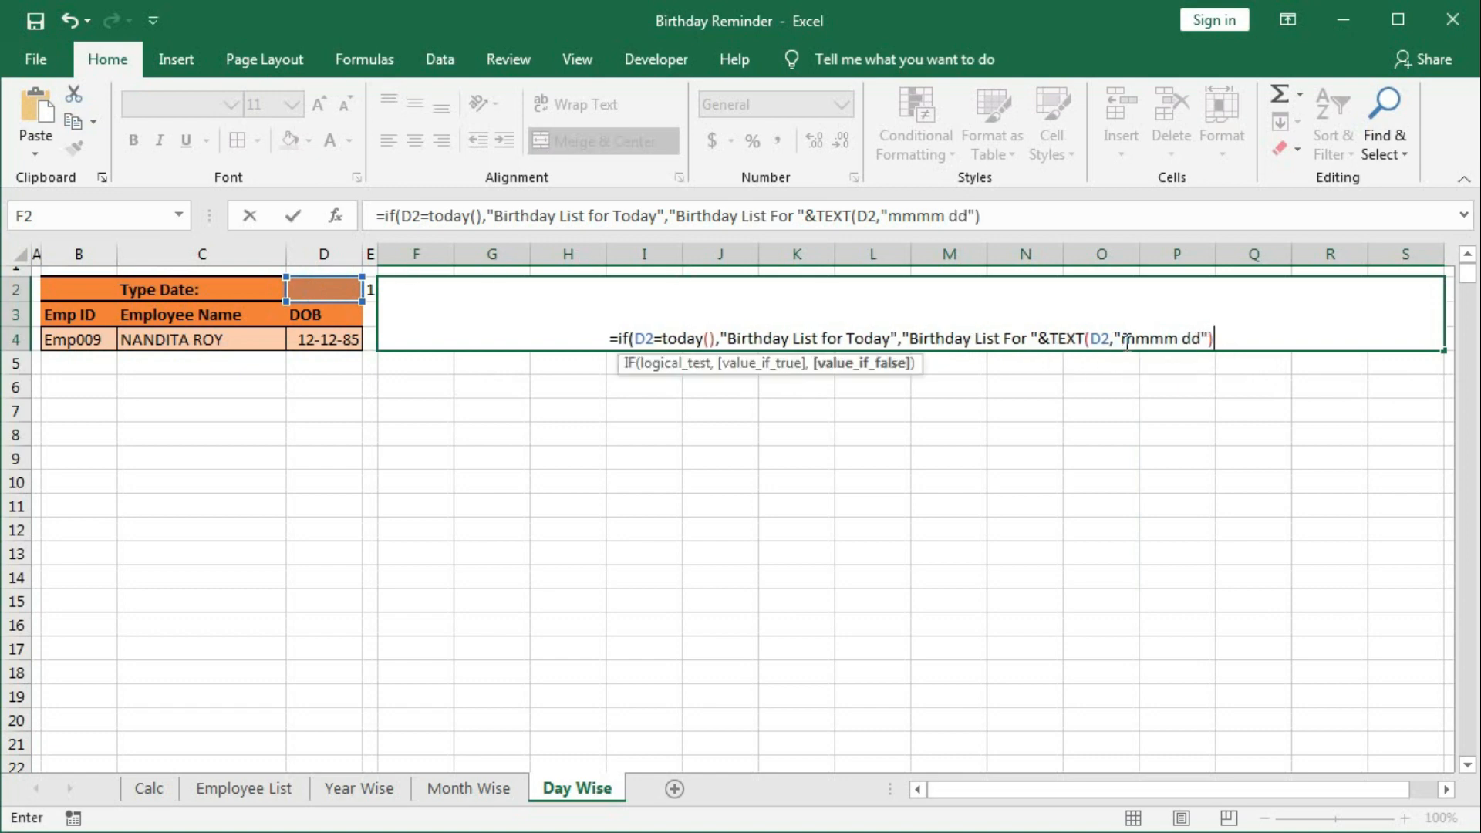
{"action": "key", "text": "Return"}
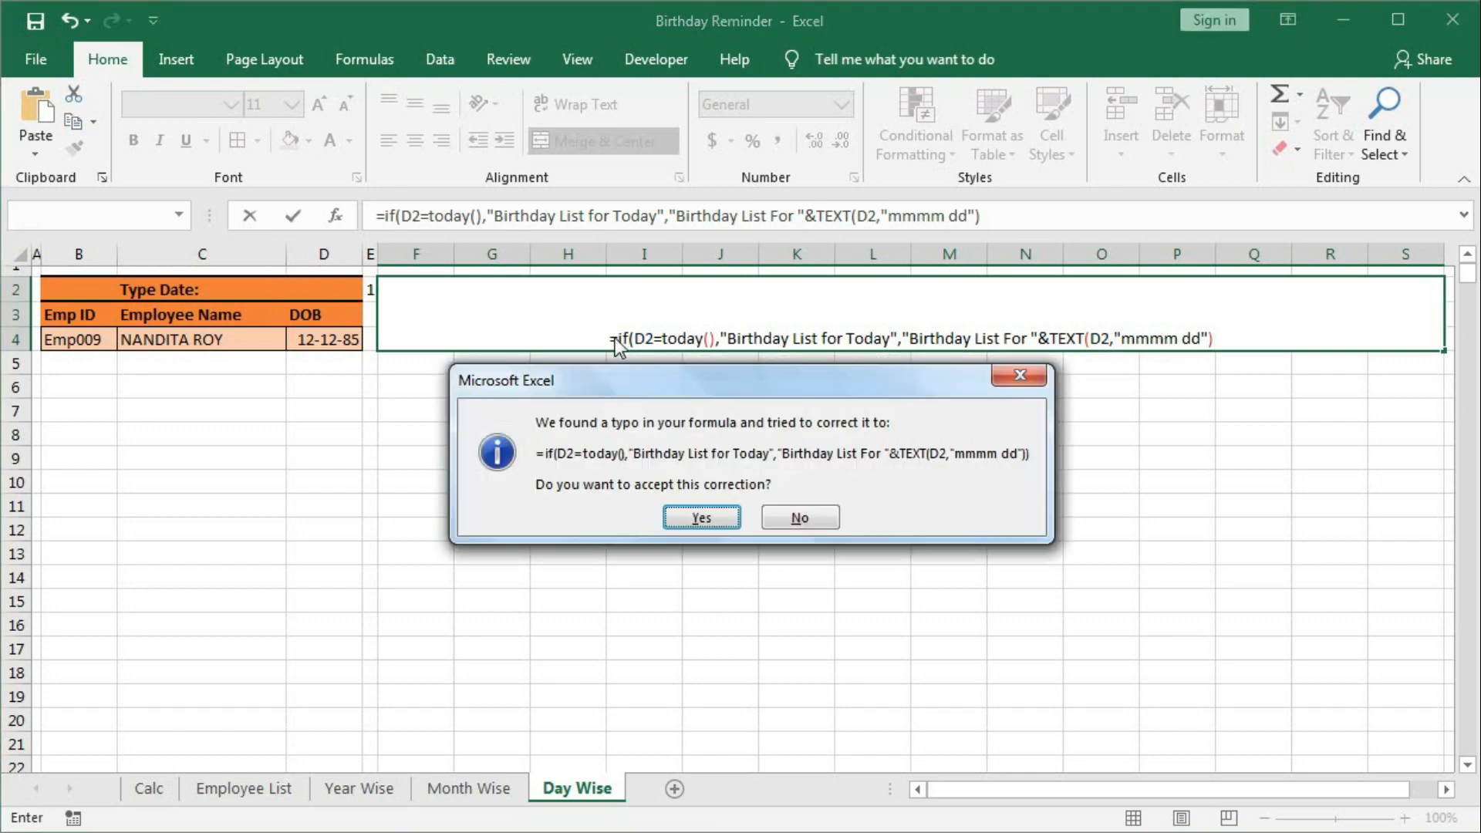
{"action": "left_click", "coordinate": [681, 516]}
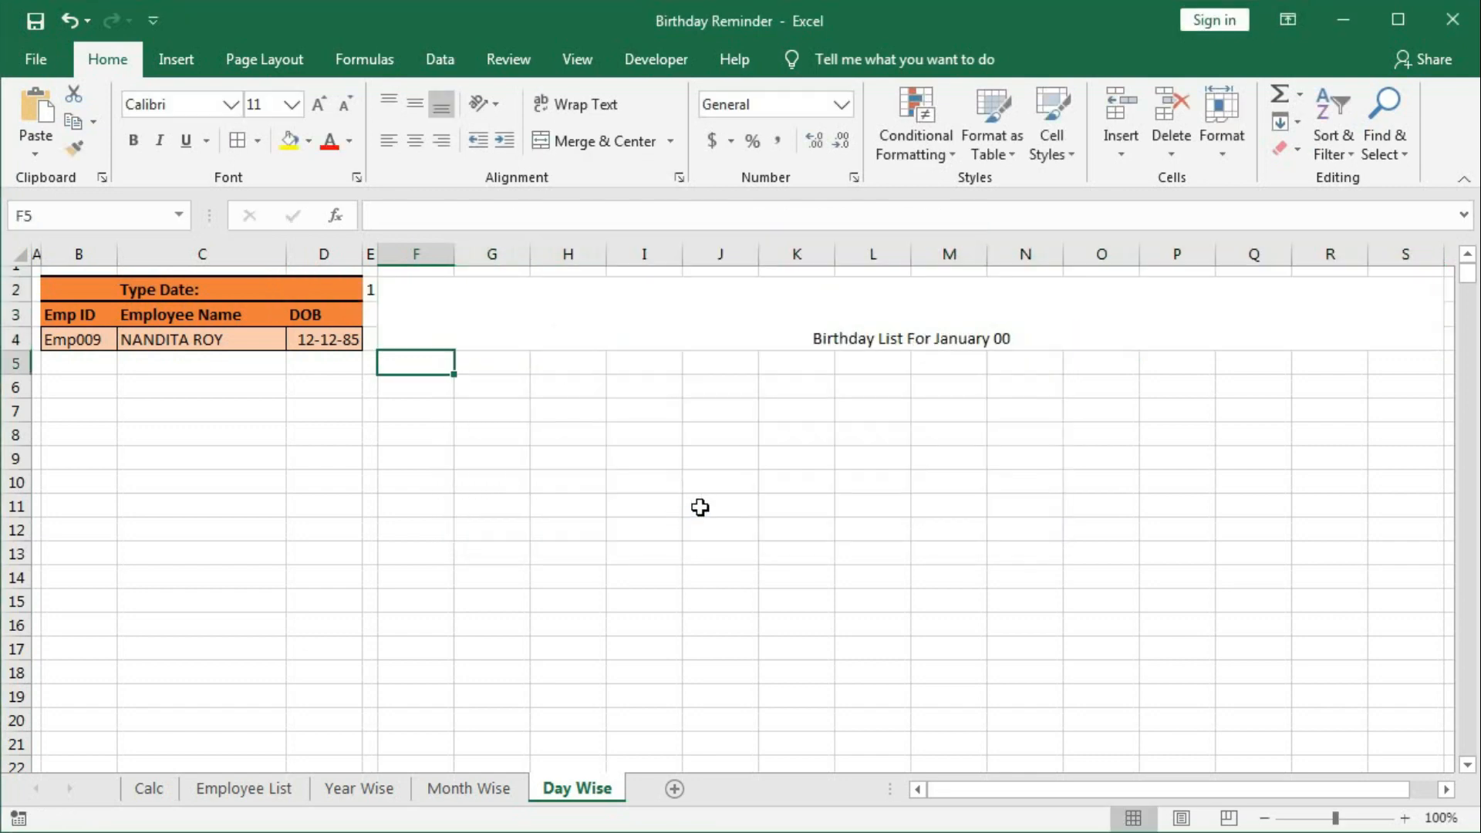
Step: Check the merged title's formula and enter 12-12-21 as the date in D2
{"action": "left_click", "coordinate": [926, 342]}
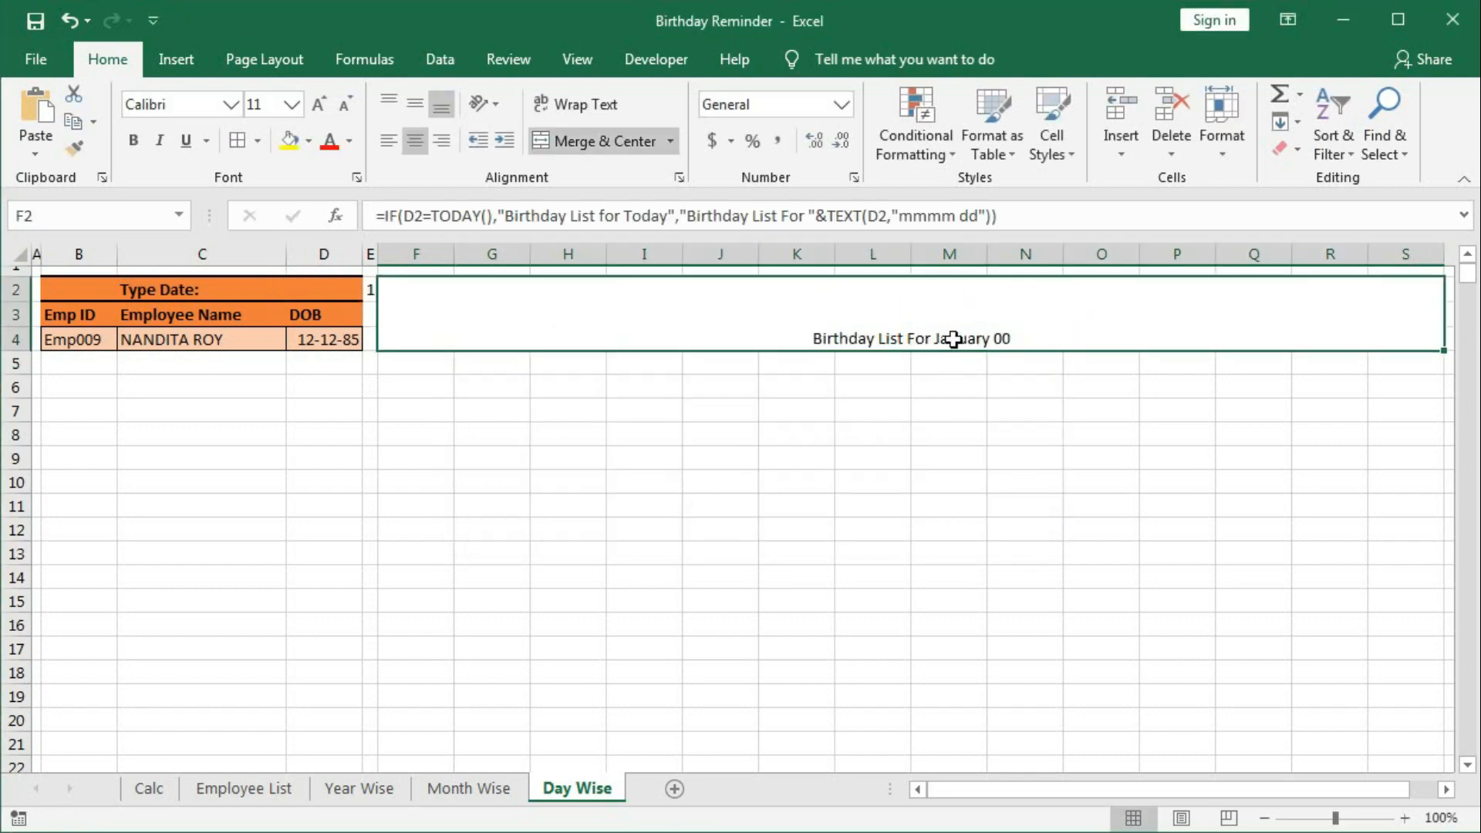
{"action": "left_click", "coordinate": [338, 290]}
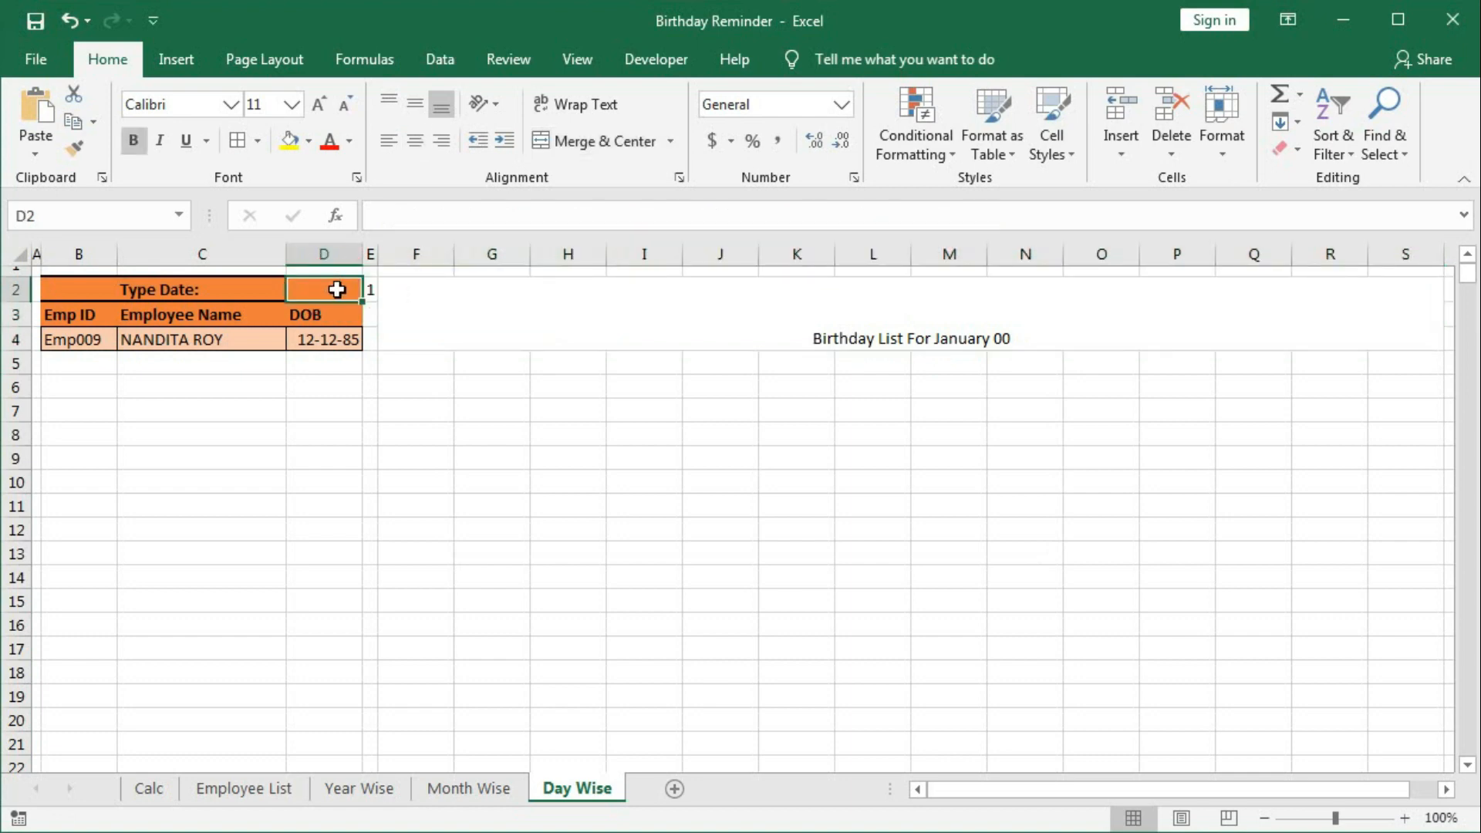
{"action": "type", "text": "12-12-21"}
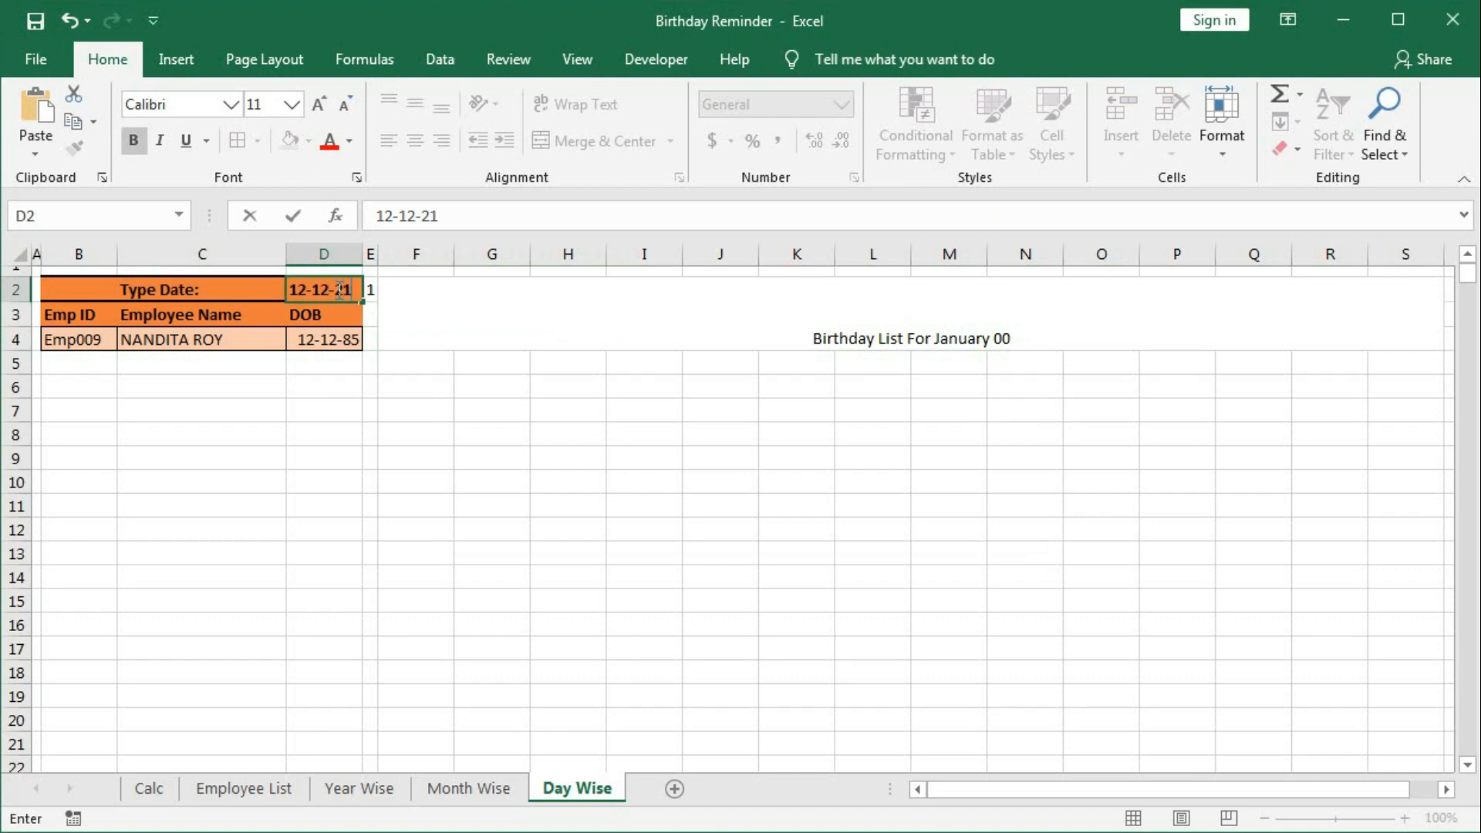
{"action": "key", "text": "Return"}
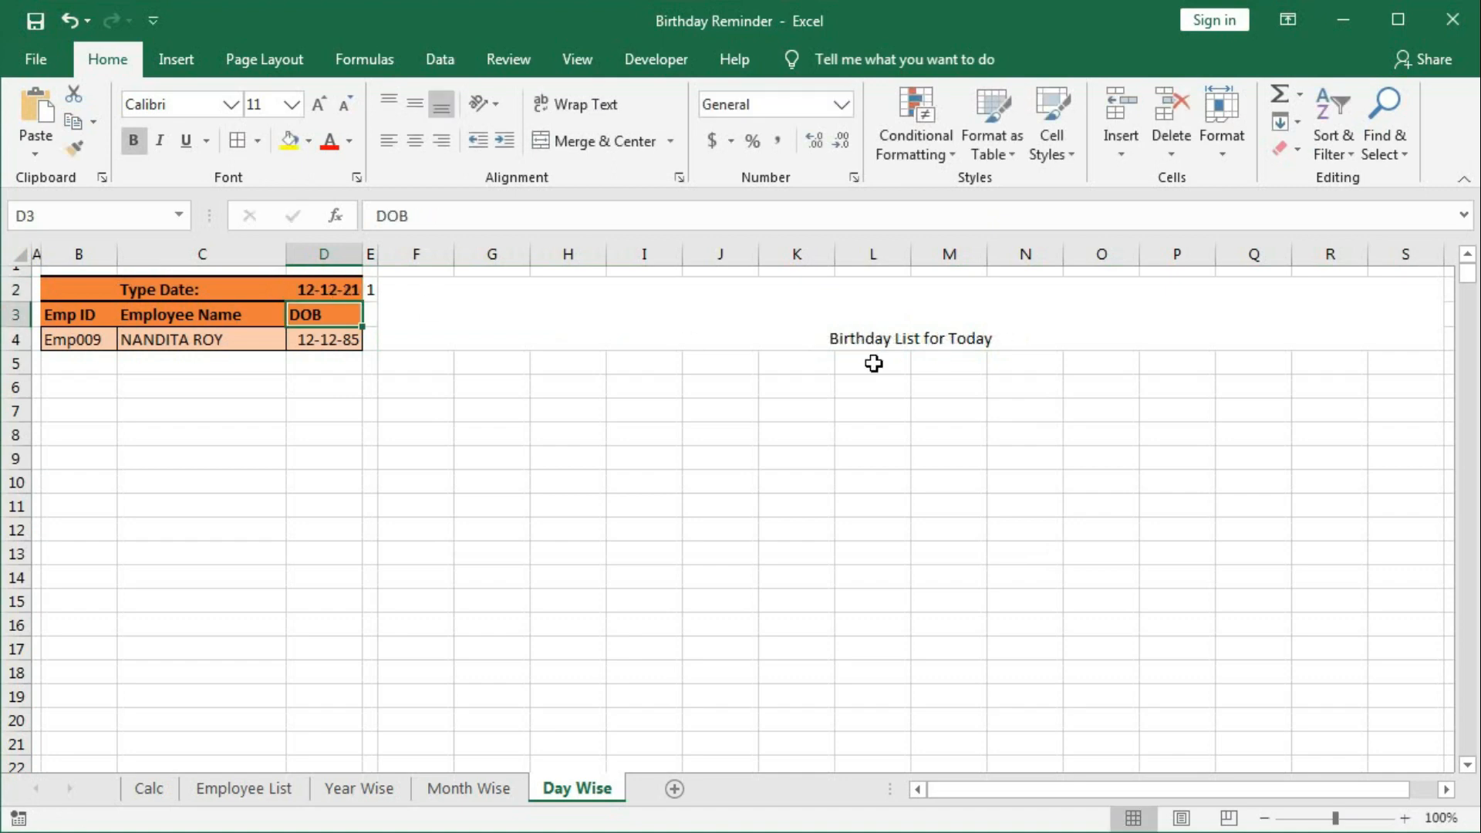
Step: Change the date in D2 to 13-12-2021 to test the merged title's date text
{"action": "left_click", "coordinate": [925, 337]}
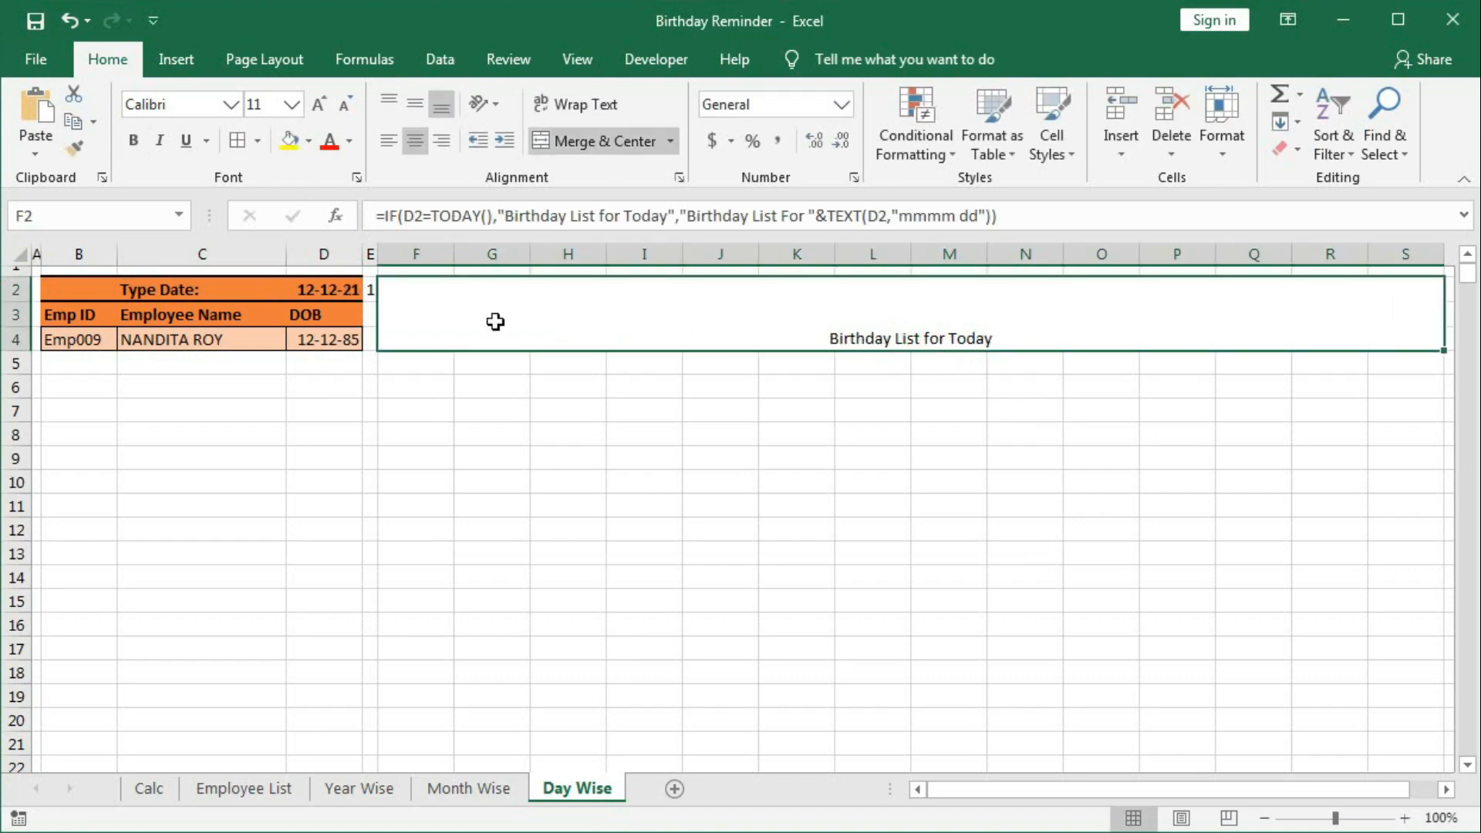
{"action": "double_click", "coordinate": [295, 289]}
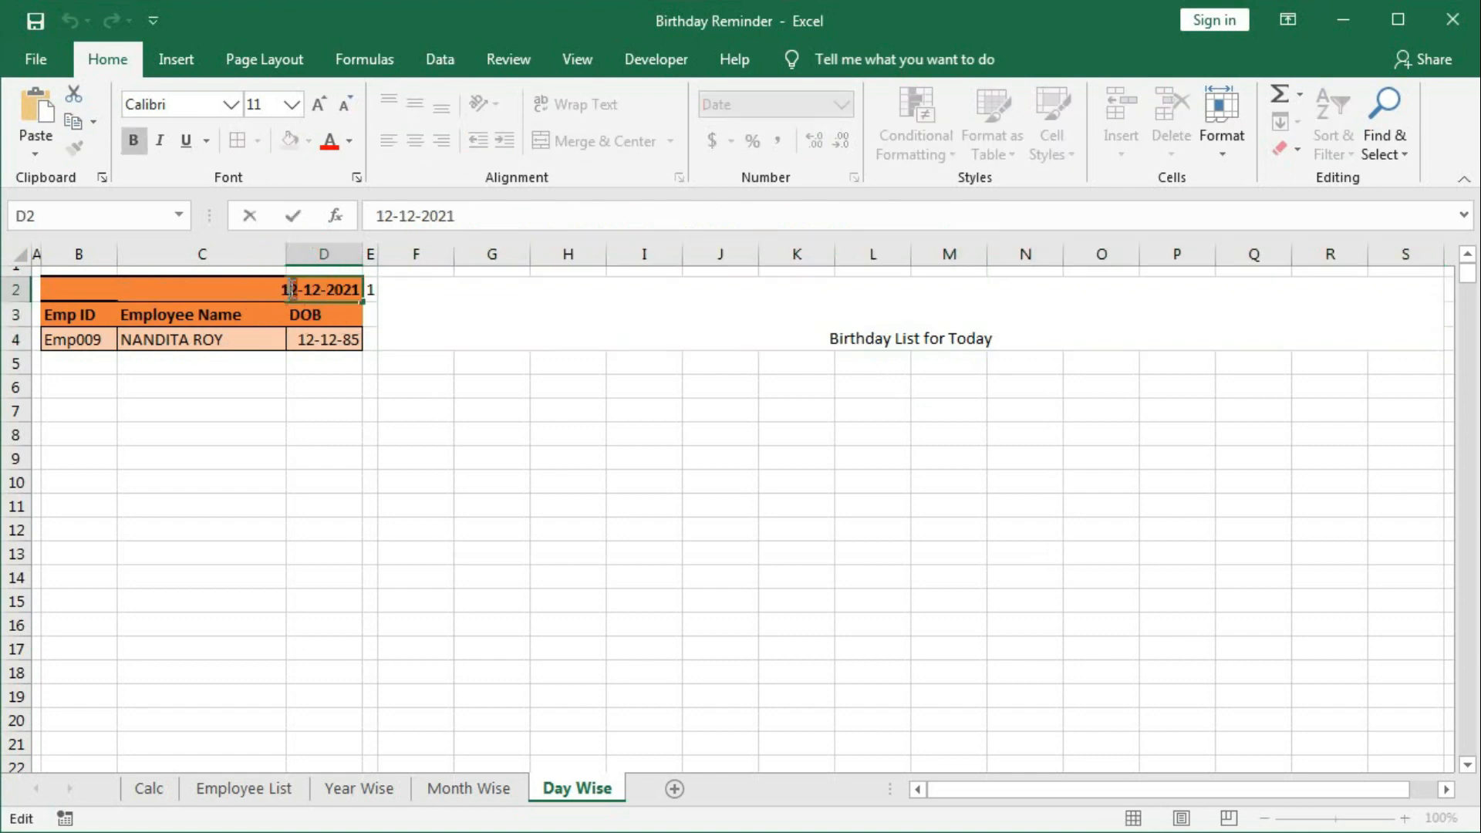
{"action": "key", "text": "BackSpace"}
{"action": "type", "text": "3"}
{"action": "key", "text": "Return"}
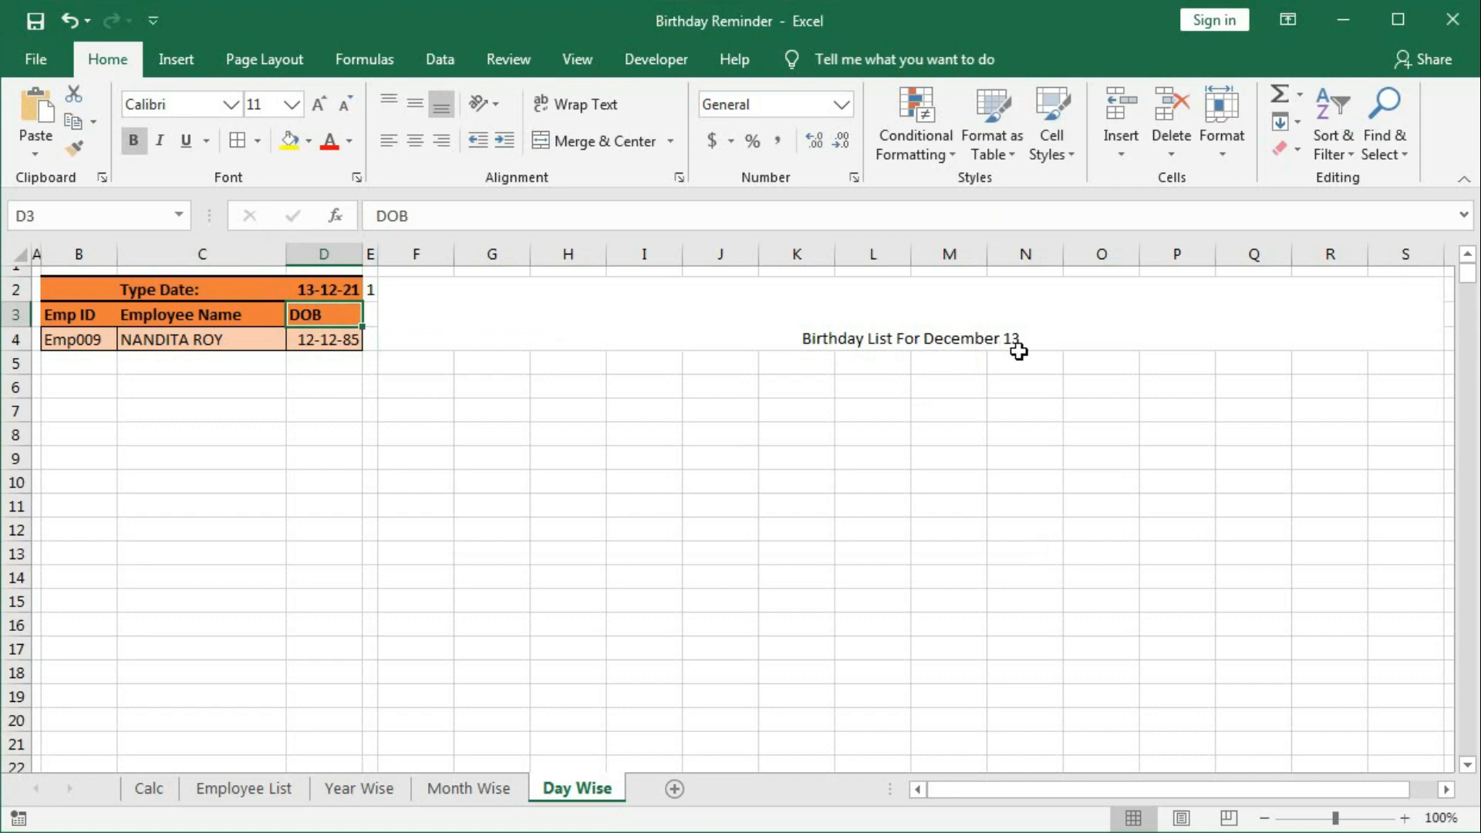
Step: Fill the merged title cell F2 with the orange theme color used by the table header
{"action": "left_click", "coordinate": [982, 341]}
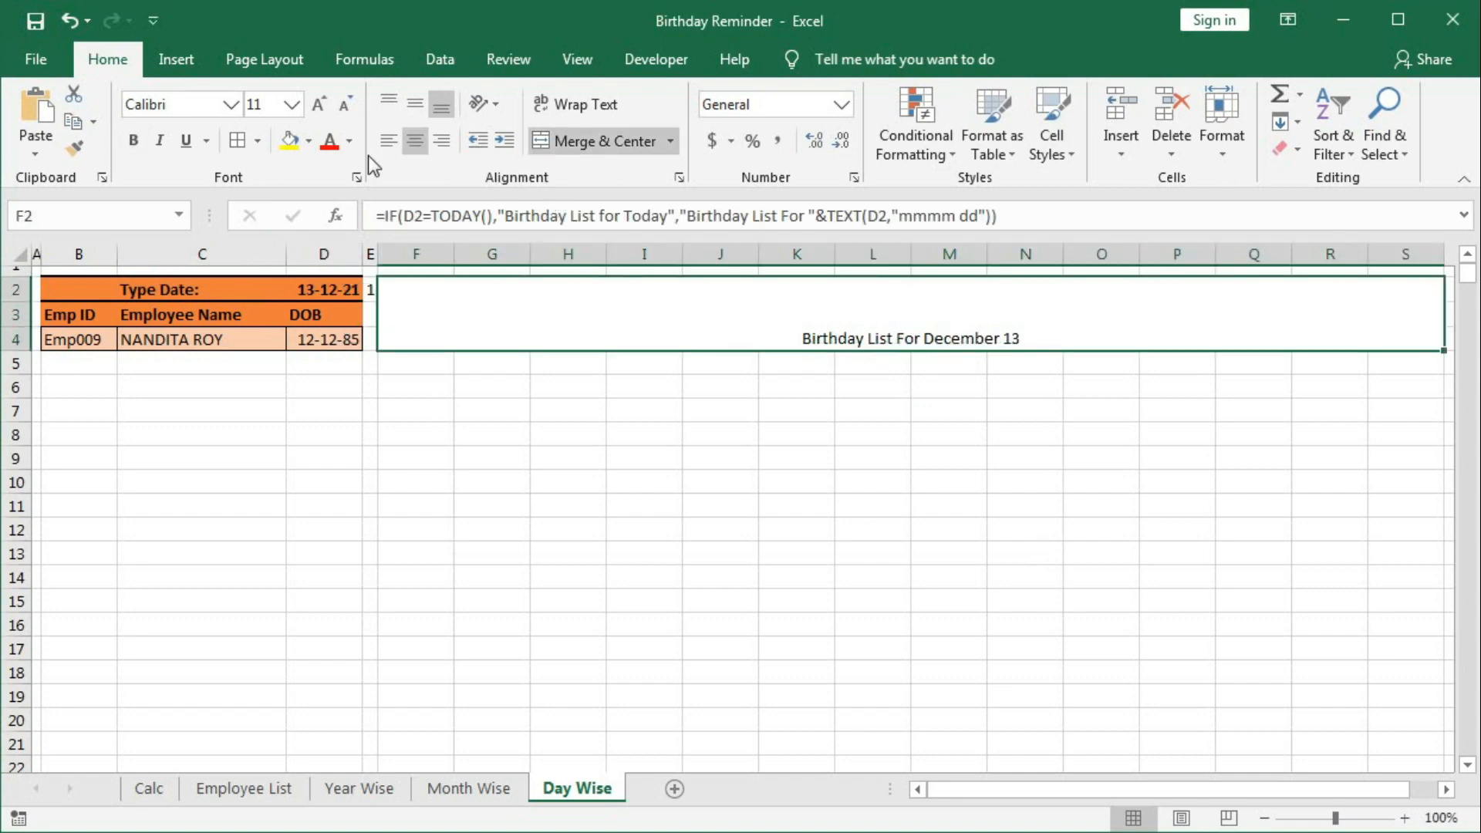
{"action": "left_click", "coordinate": [308, 140]}
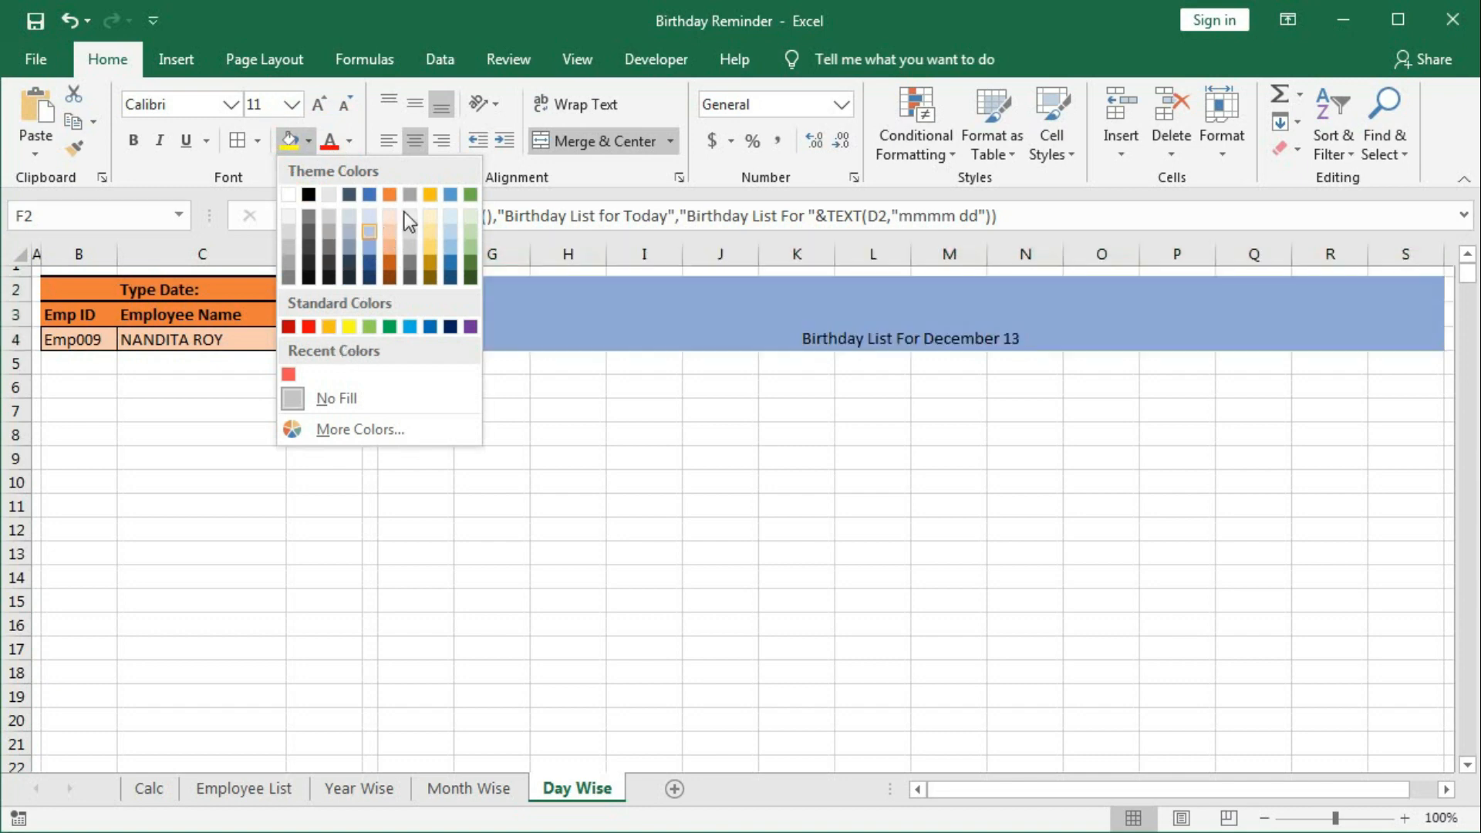
{"action": "left_click", "coordinate": [390, 194]}
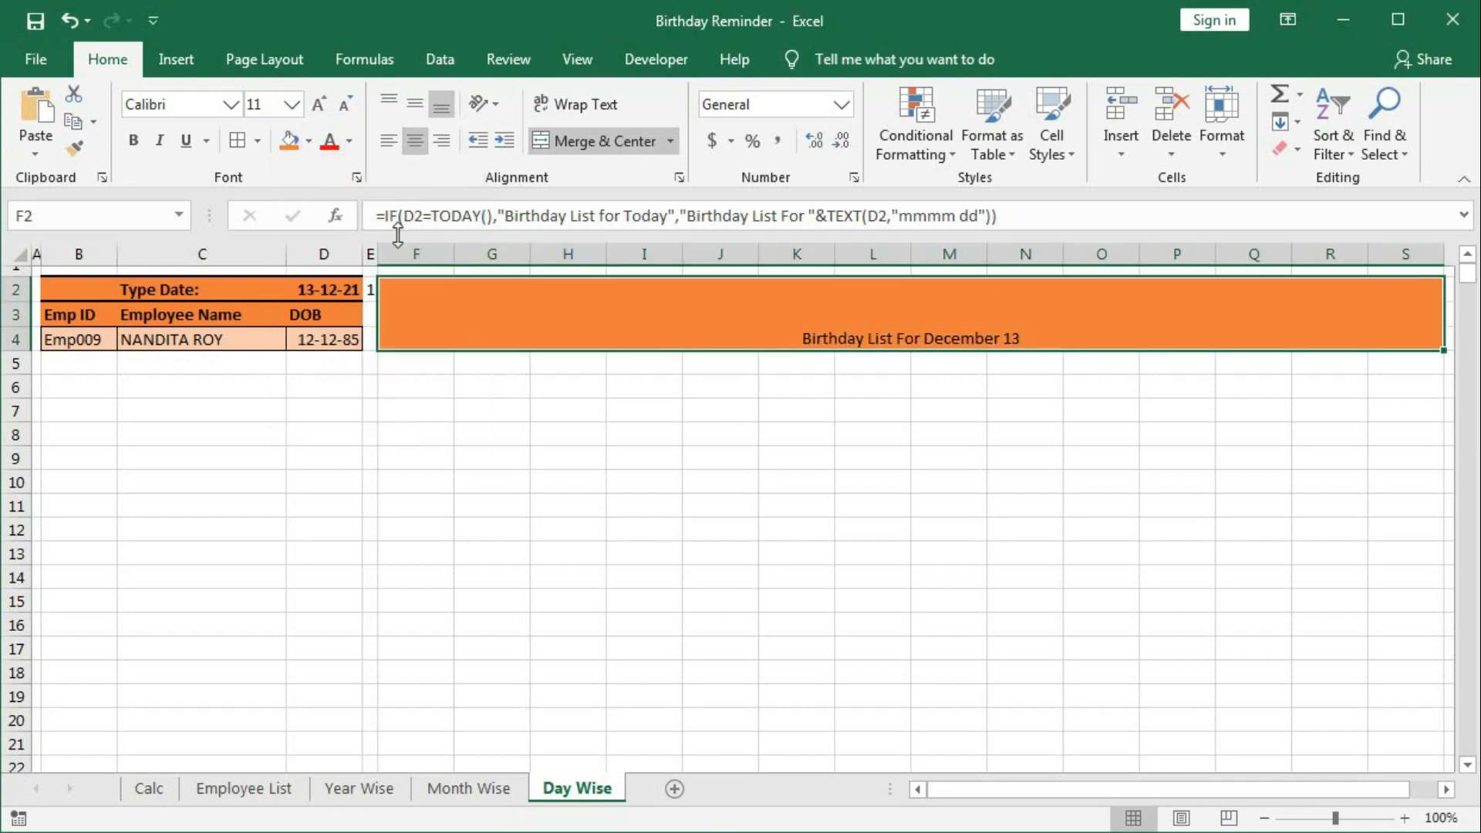
Step: Add medium solid top and bottom borders to the merged title cell
{"action": "left_click", "coordinate": [258, 141]}
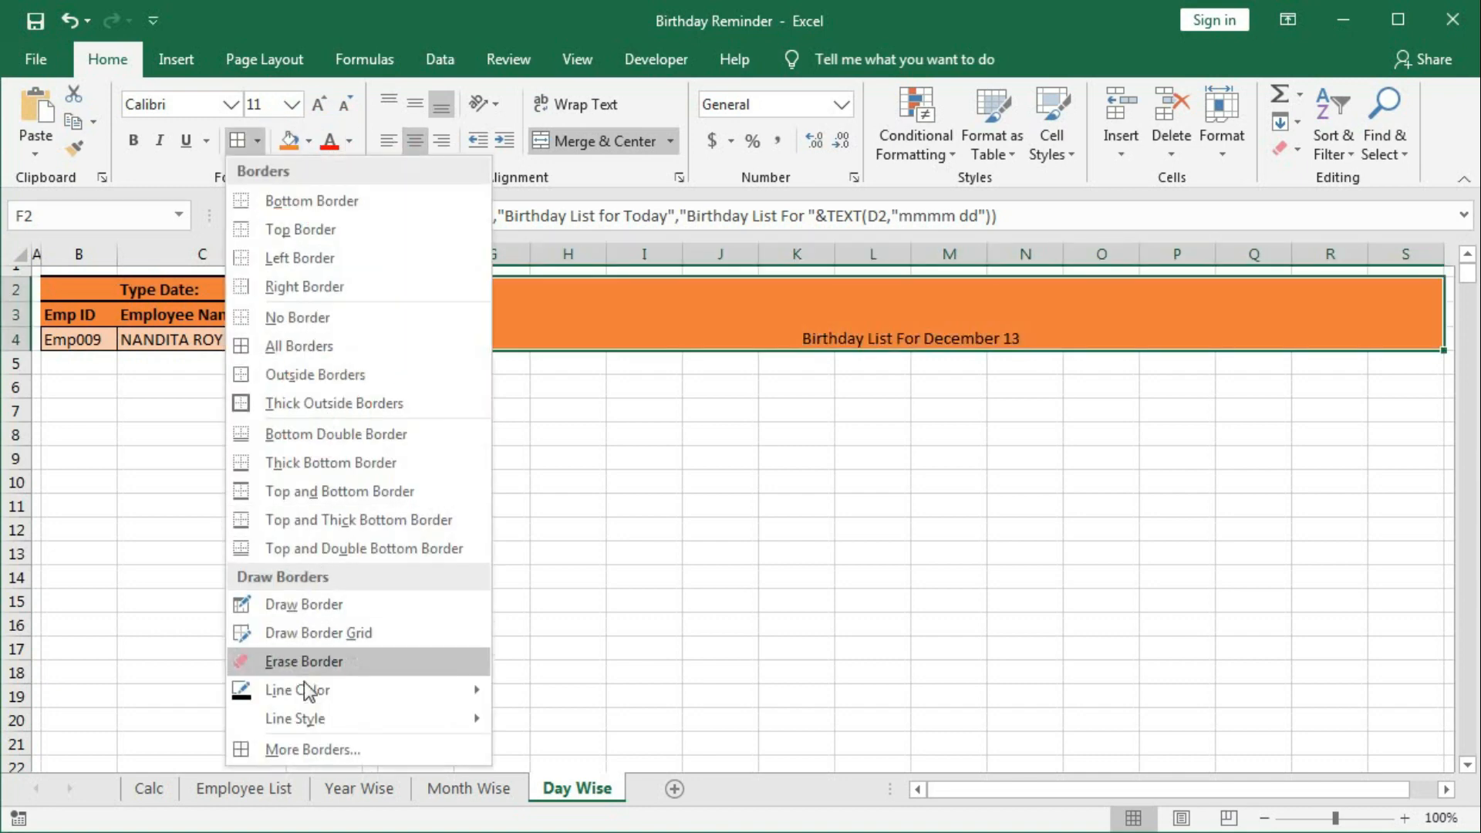
{"action": "left_click", "coordinate": [290, 747]}
{"action": "left_click", "coordinate": [707, 237]}
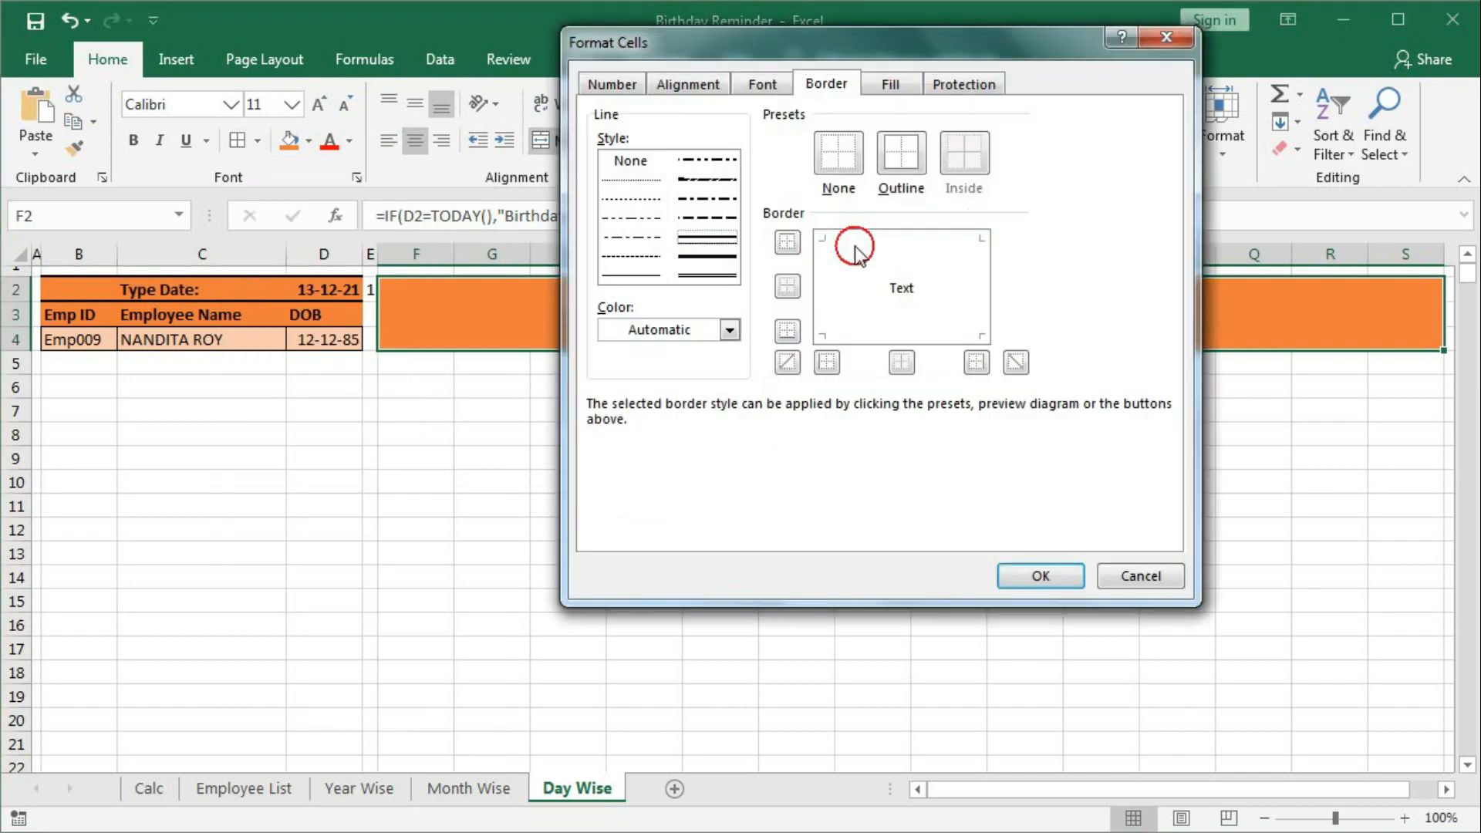
{"action": "left_click", "coordinate": [853, 238]}
{"action": "left_click", "coordinate": [861, 335]}
{"action": "left_click", "coordinate": [1018, 583]}
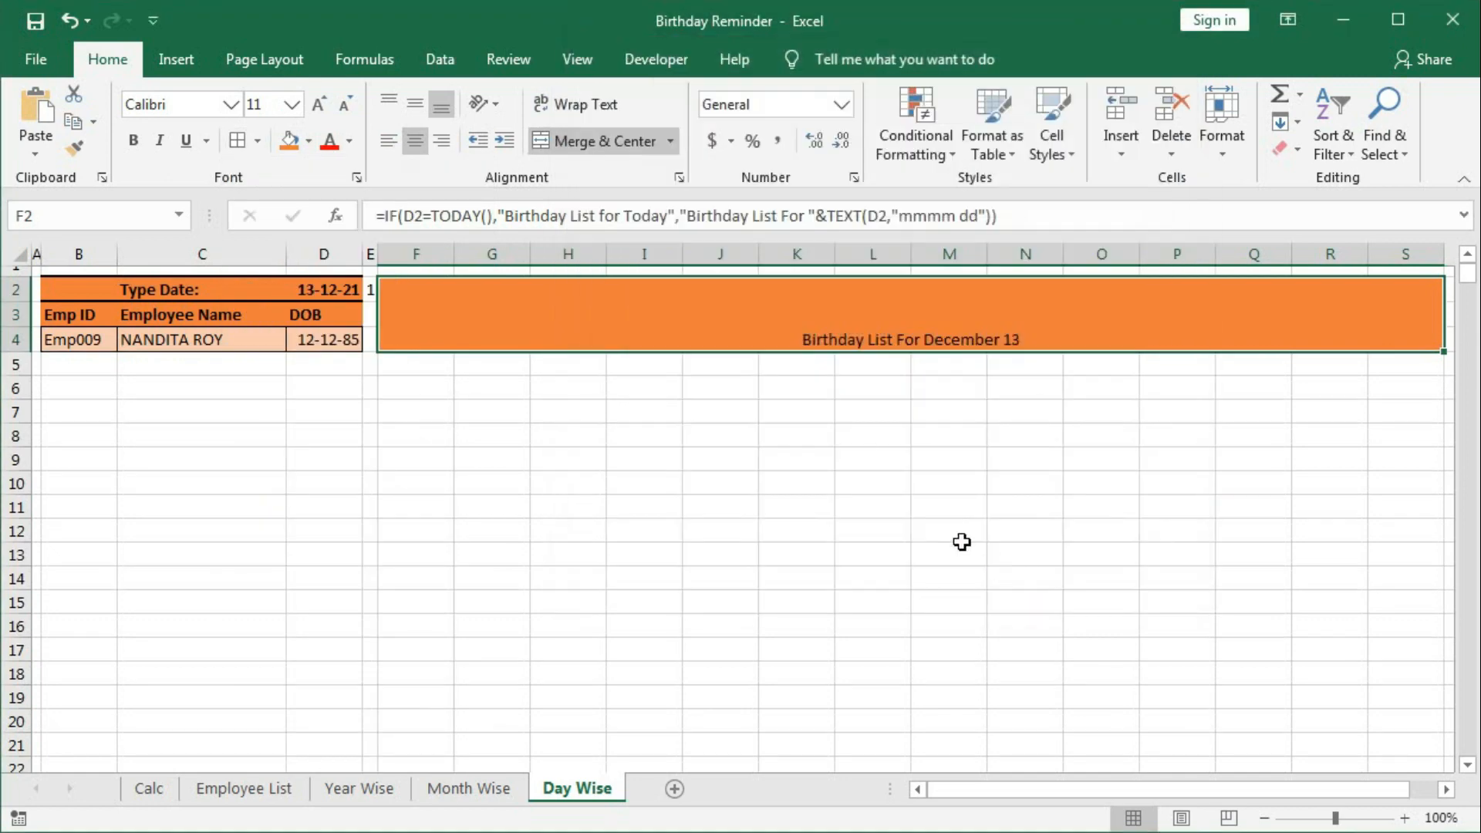
Step: Increase the title's font size to 20 and align it vertically to the middle of the cell
{"action": "left_click", "coordinate": [319, 105]}
{"action": "left_click", "coordinate": [320, 105]}
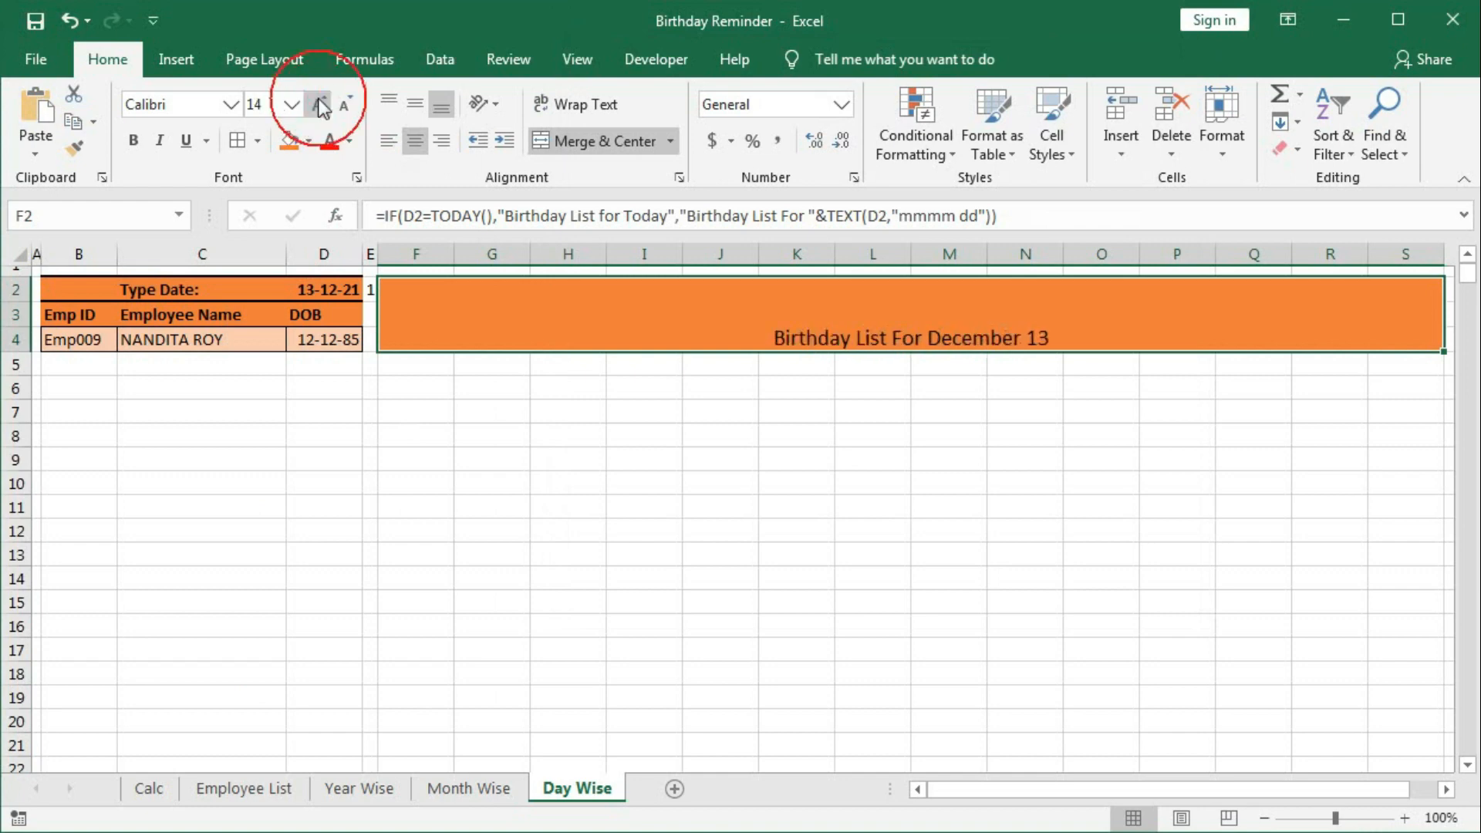
{"action": "left_click", "coordinate": [319, 105]}
{"action": "left_click", "coordinate": [320, 105]}
{"action": "left_click", "coordinate": [320, 105]}
{"action": "left_click", "coordinate": [425, 104]}
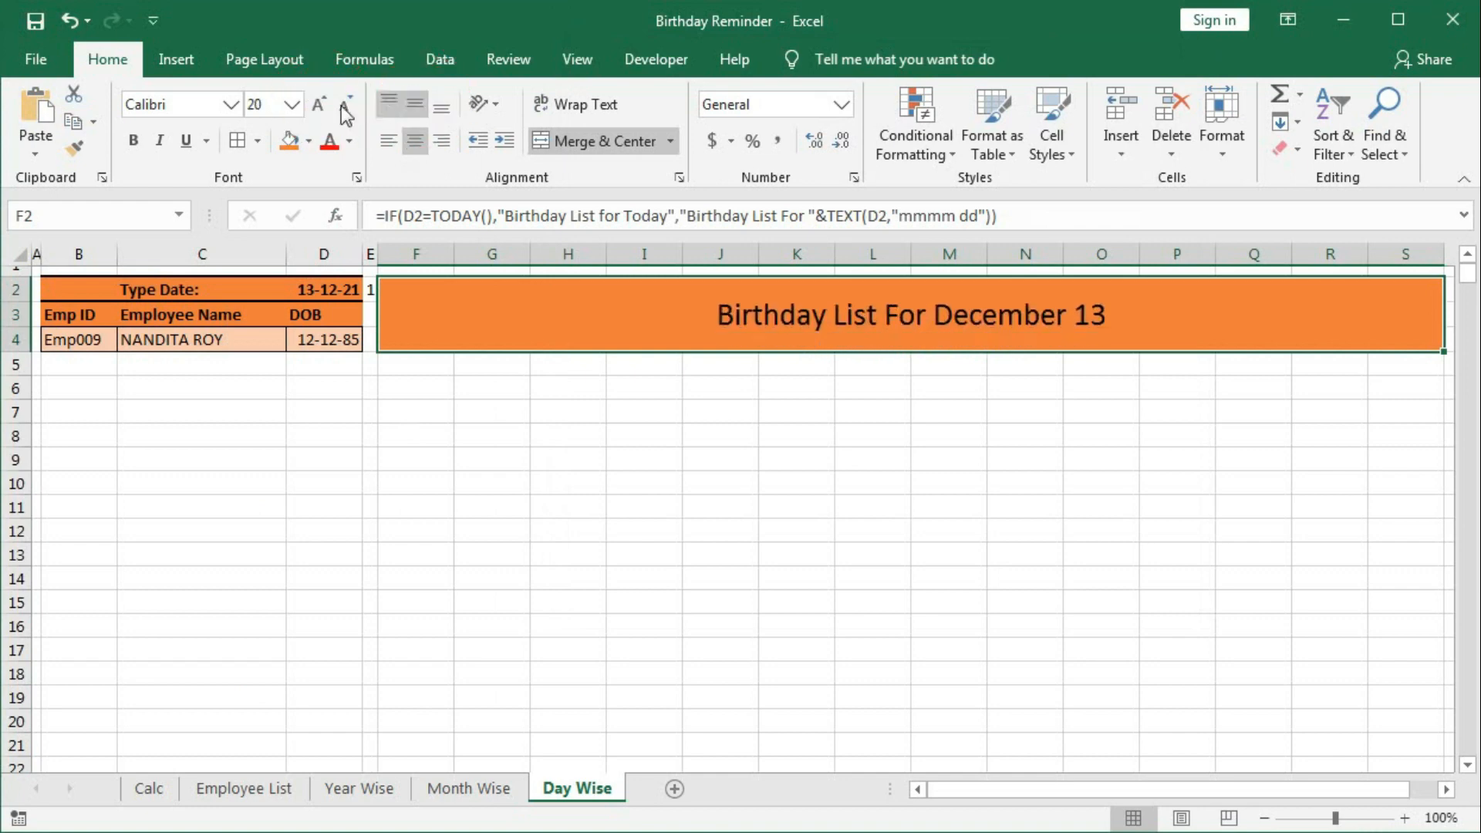
Step: Set the title's font to Bodoni MT Black and enlarge it by one more size increment
{"action": "left_click", "coordinate": [231, 104]}
{"action": "scroll", "coordinate": [239, 533], "scroll_direction": "down", "scroll_amount": 5}
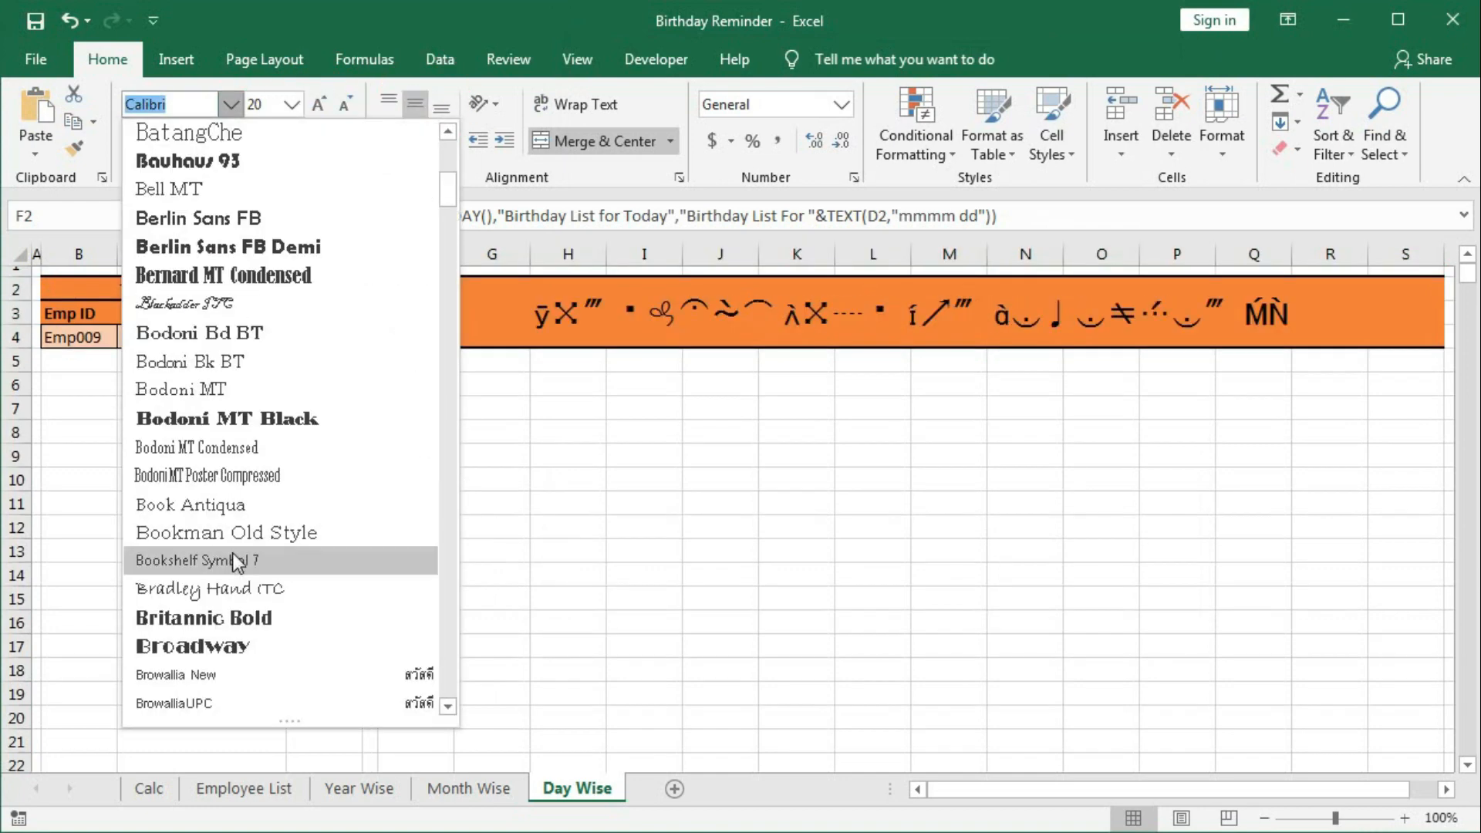
{"action": "scroll", "coordinate": [225, 602], "scroll_direction": "down", "scroll_amount": 5}
{"action": "scroll", "coordinate": [230, 627], "scroll_direction": "down", "scroll_amount": 6}
{"action": "scroll", "coordinate": [241, 414], "scroll_direction": "up", "scroll_amount": 9}
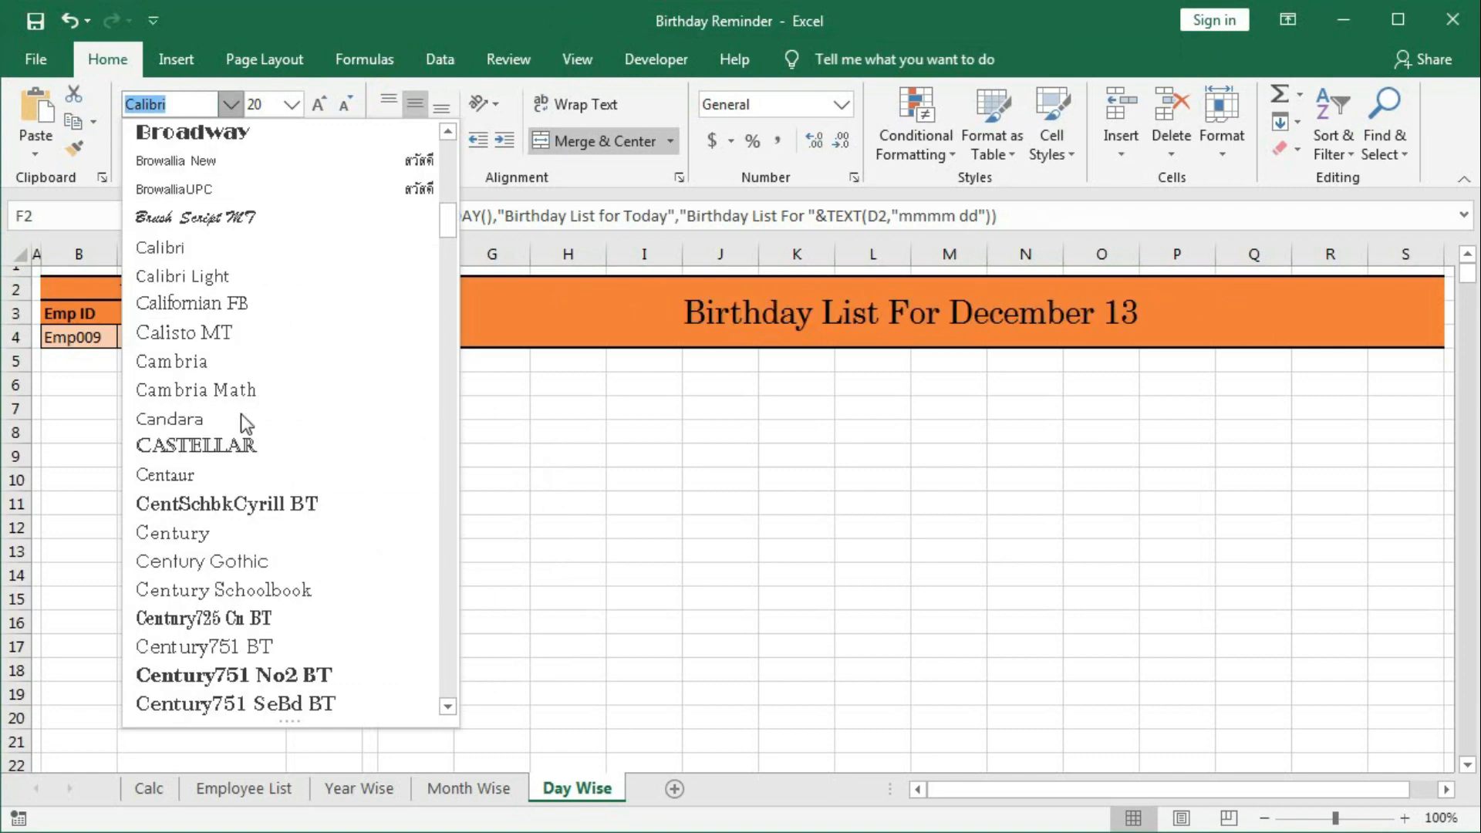
{"action": "left_click", "coordinate": [229, 247]}
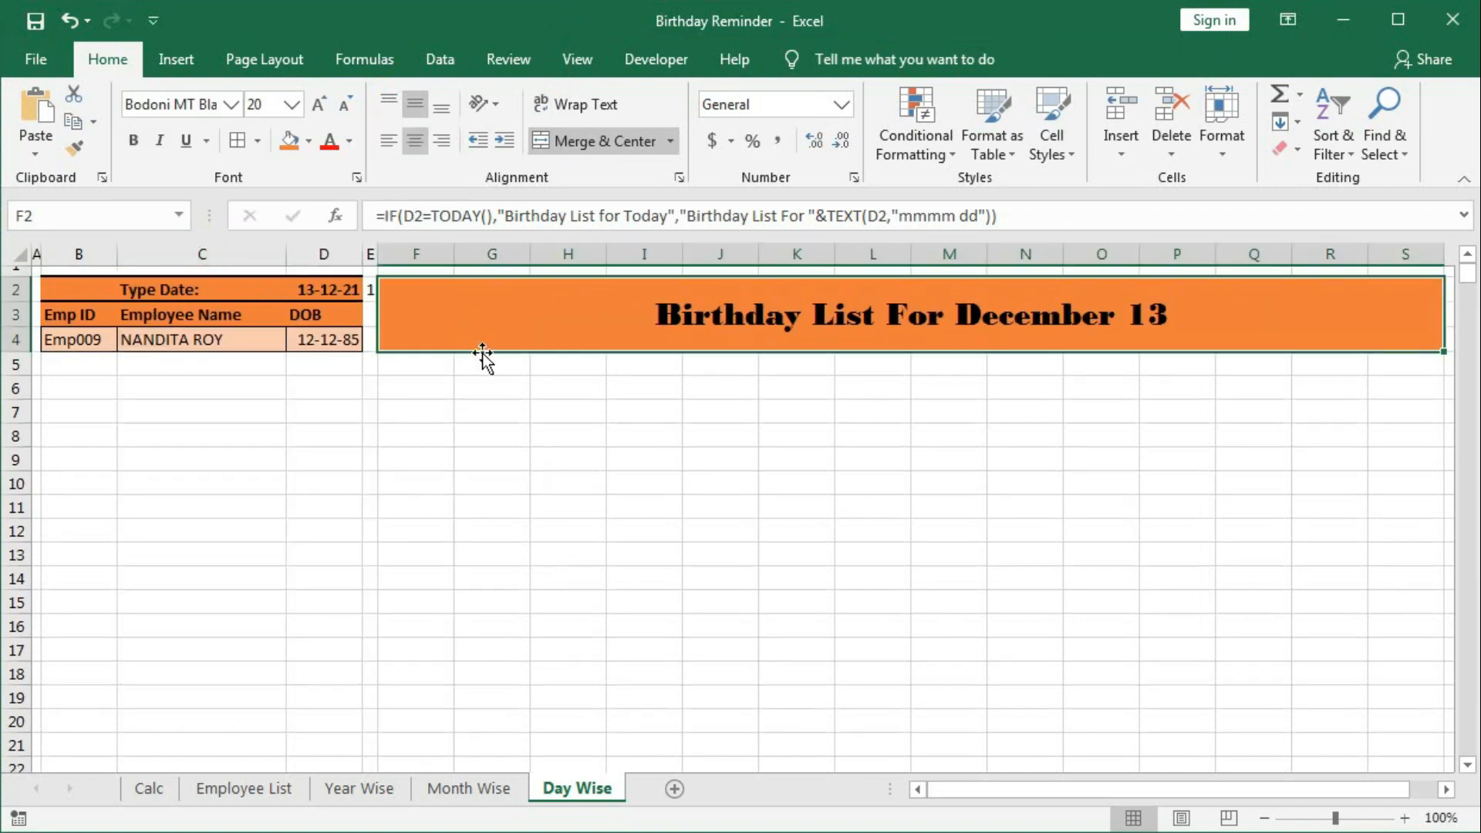
{"action": "left_click", "coordinate": [324, 106]}
{"action": "left_click", "coordinate": [555, 513]}
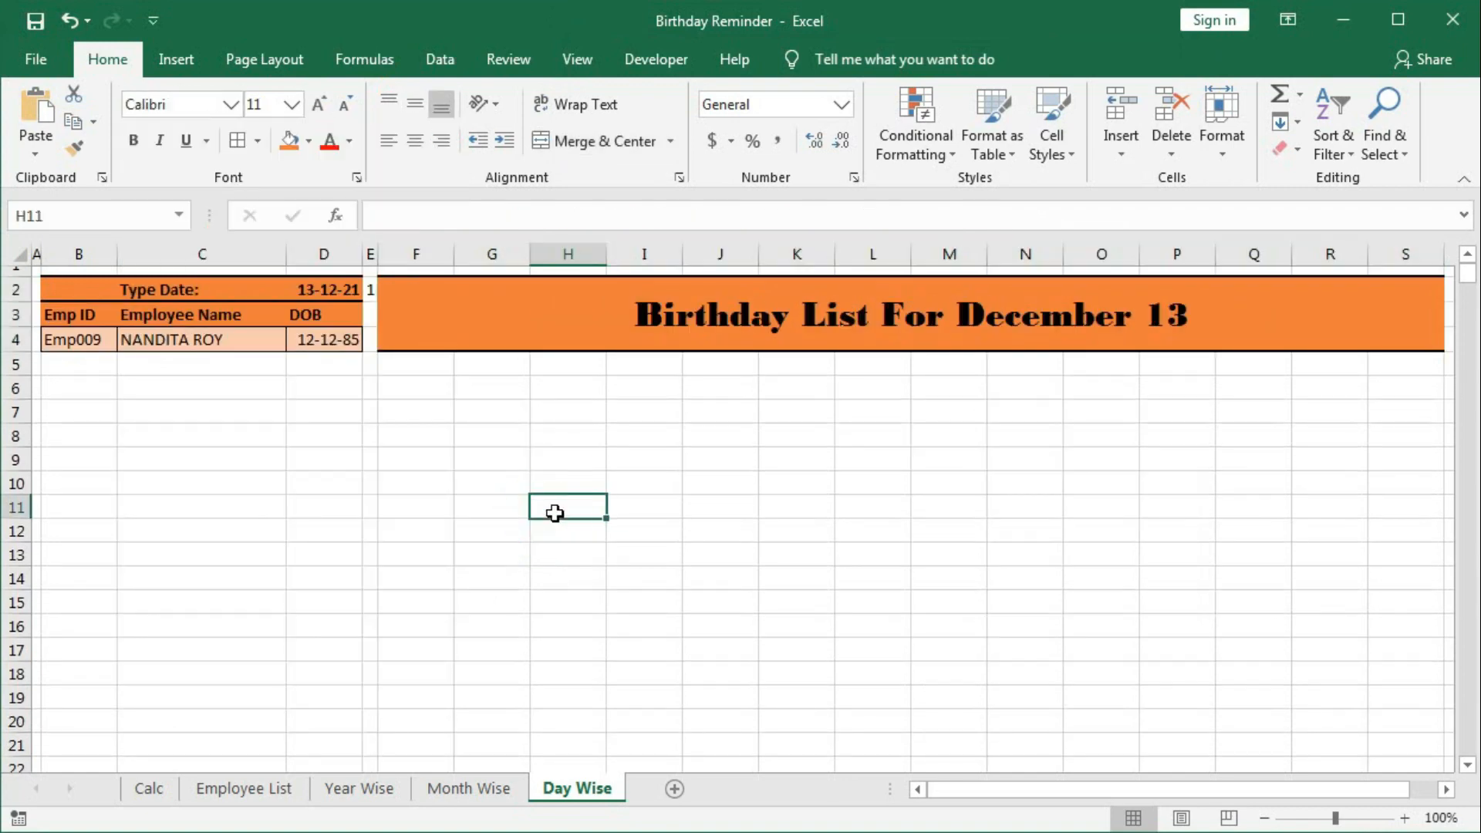
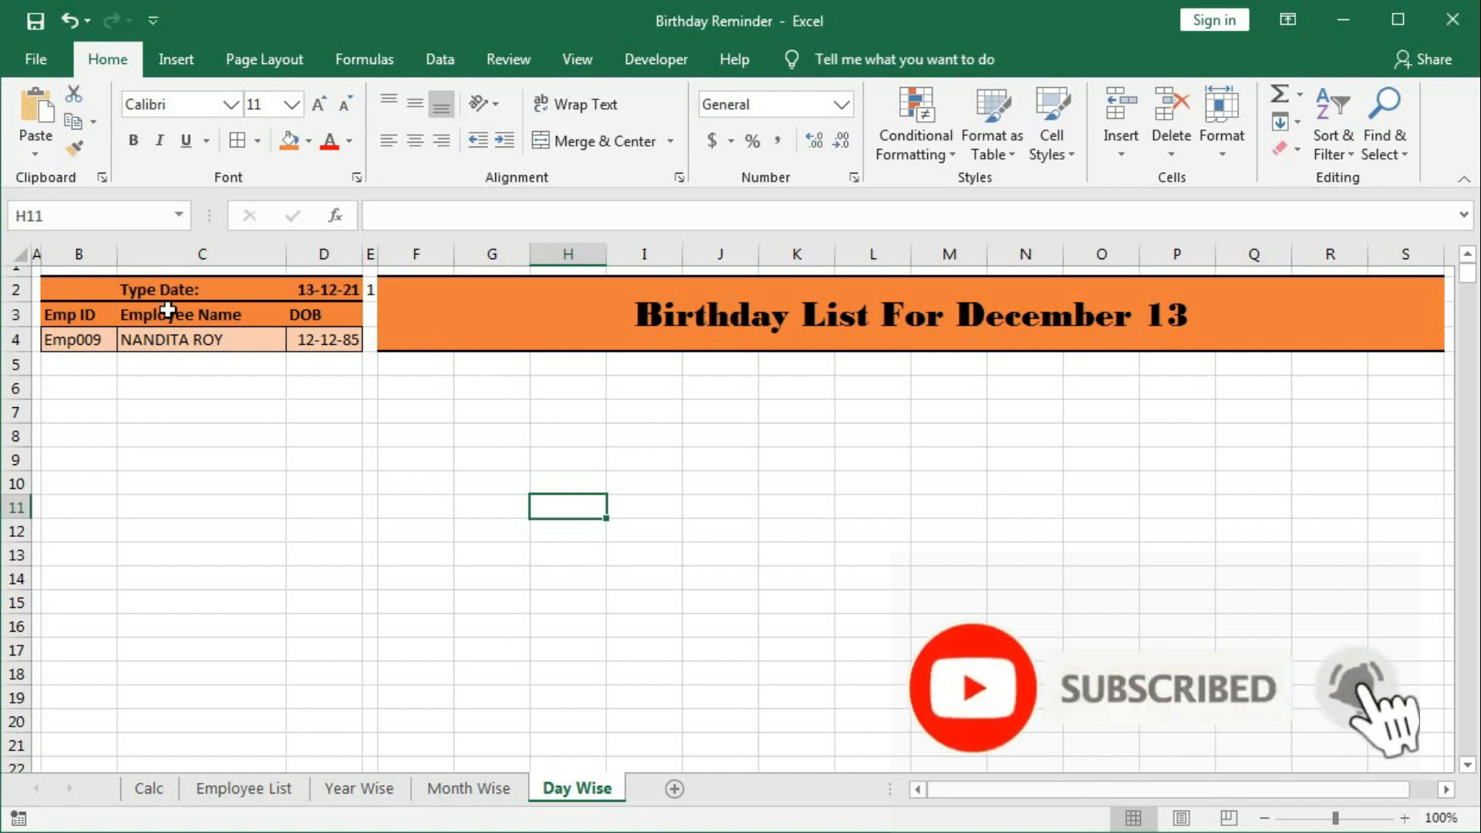
Step: On the Calc sheet, replace the Current Date header in AI1 with the reference ='Day Wise'!D2
{"action": "left_click", "coordinate": [151, 795]}
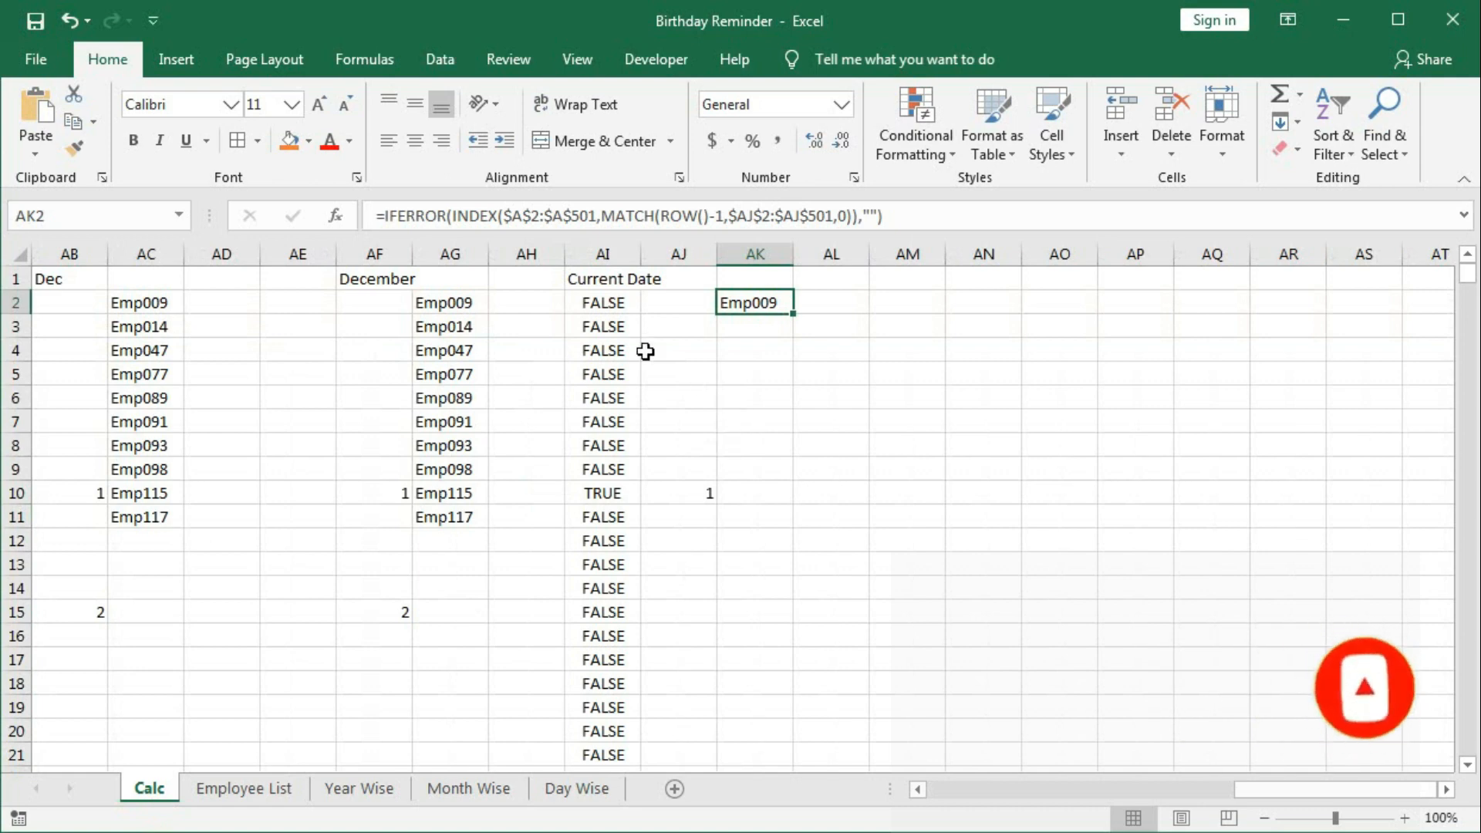
{"action": "left_click", "coordinate": [604, 300]}
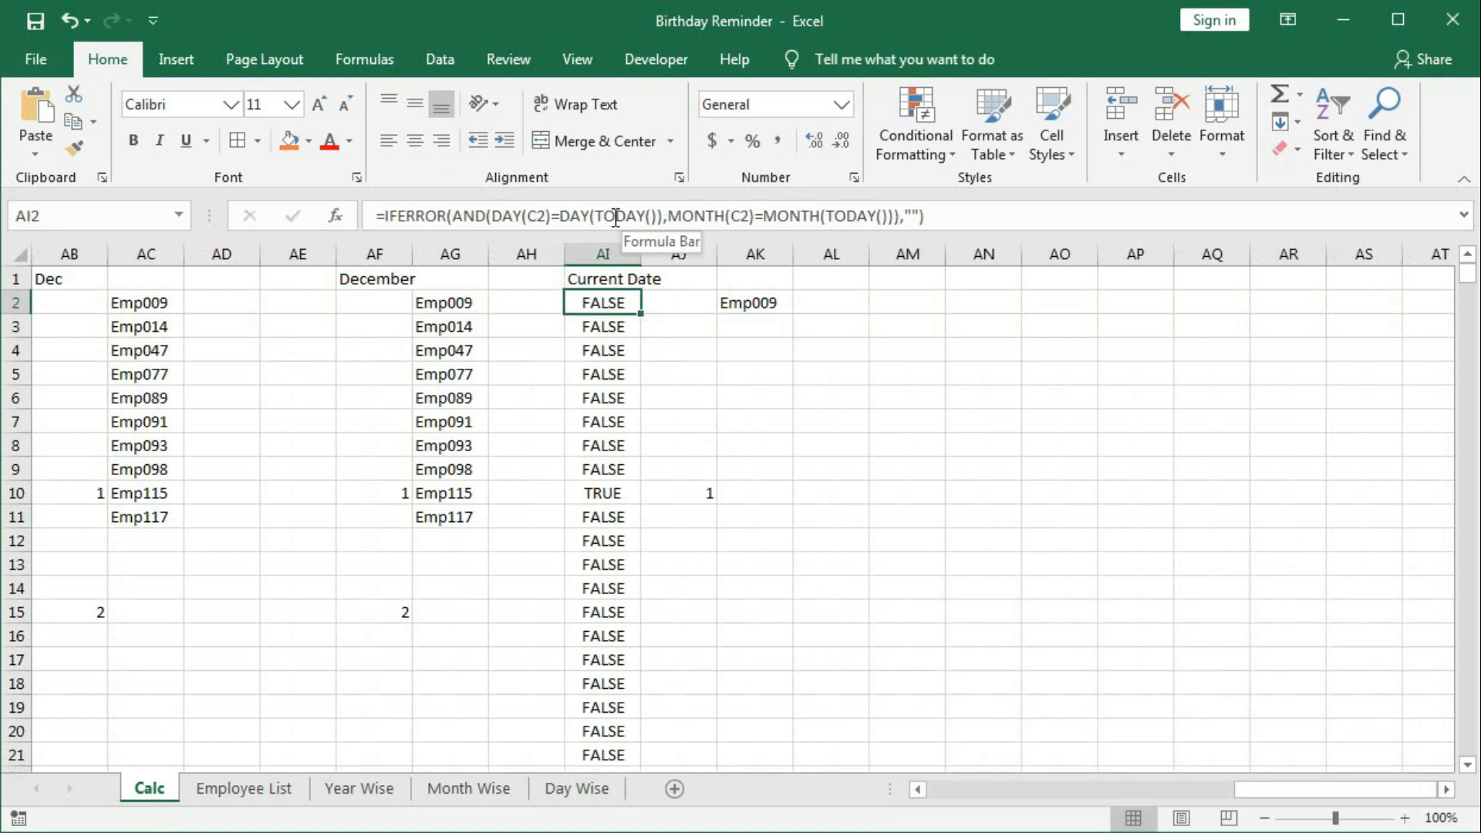
{"action": "left_click", "coordinate": [596, 279]}
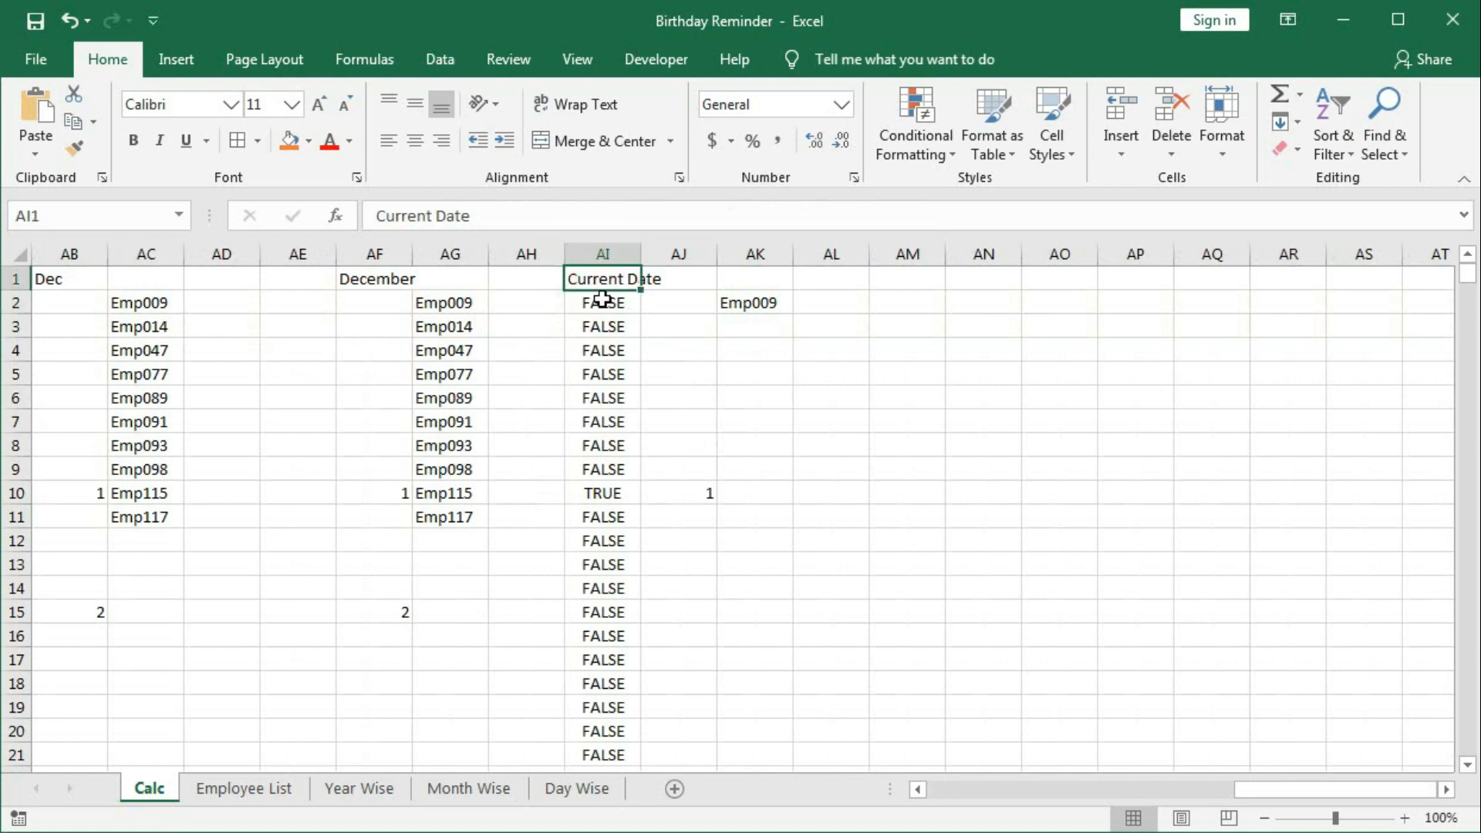
{"action": "type", "text": "="}
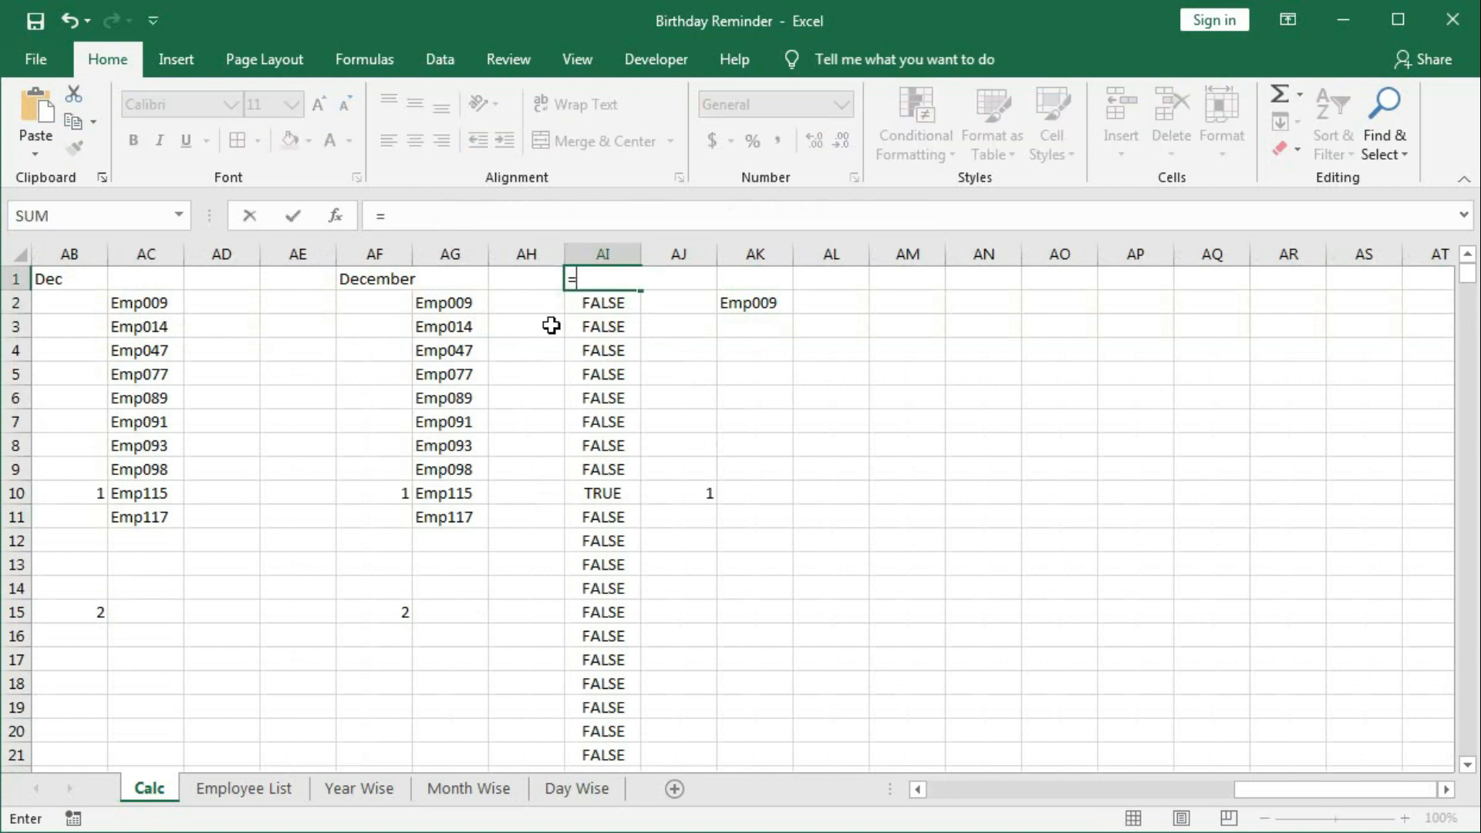
{"action": "left_click", "coordinate": [577, 788]}
{"action": "left_click", "coordinate": [312, 281]}
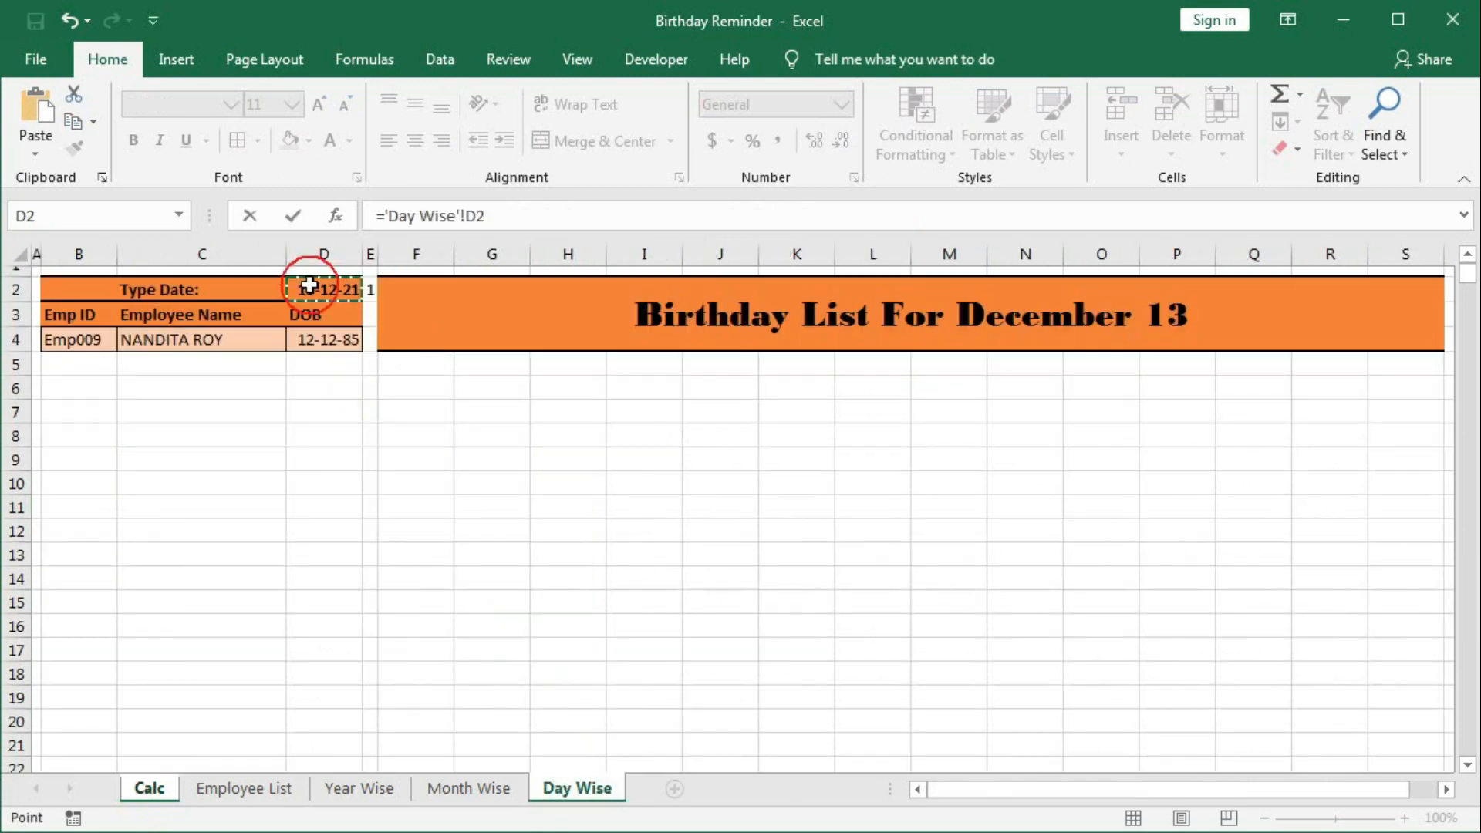
{"action": "key", "text": "Return"}
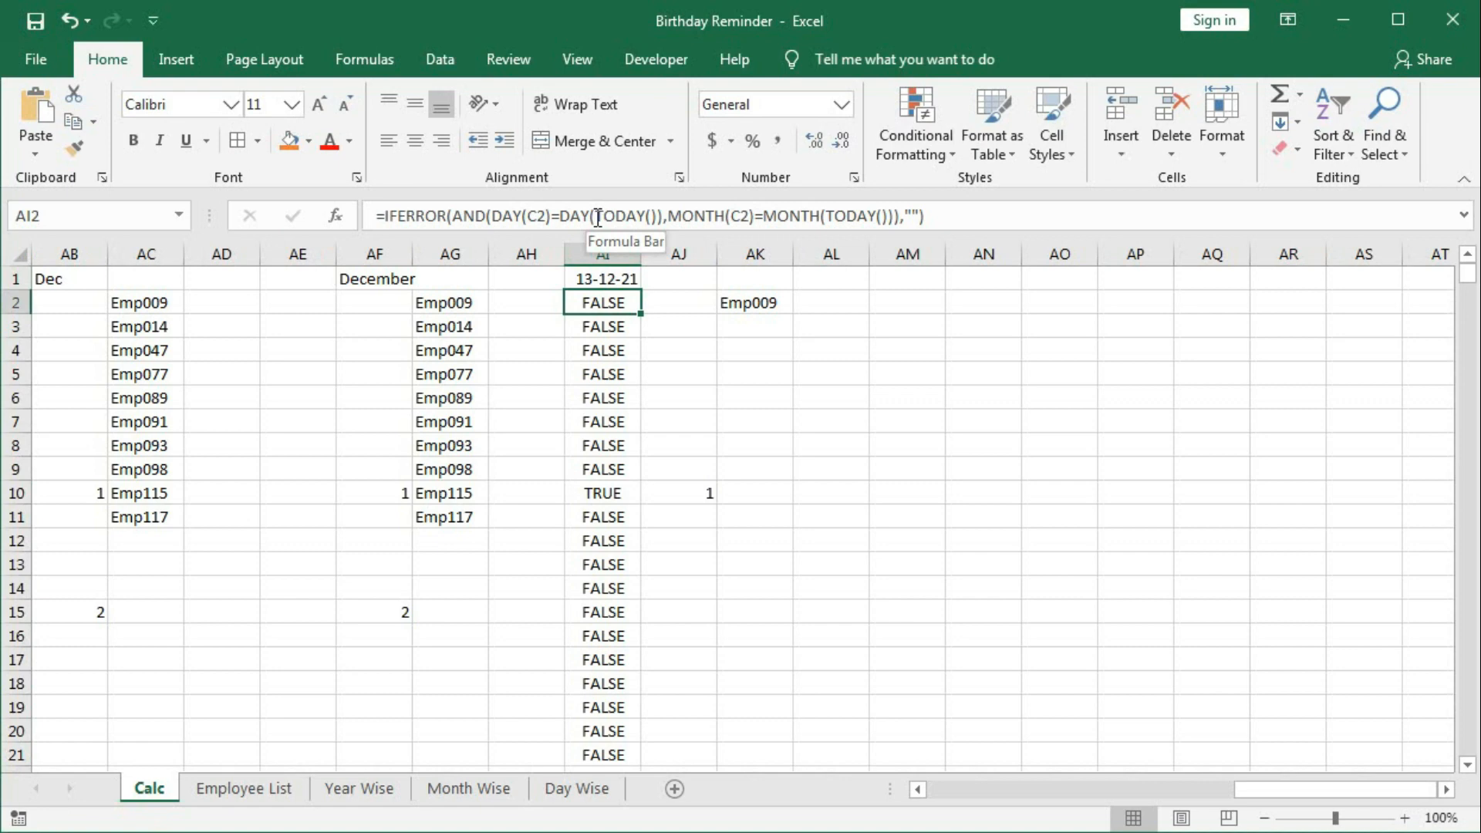
Step: In AI2's formula, replace both TODAY() calls inside DAY and MONTH with the absolute reference $AI$1
{"action": "left_click_drag", "start_coordinate": [598, 216], "coordinate": [649, 217]}
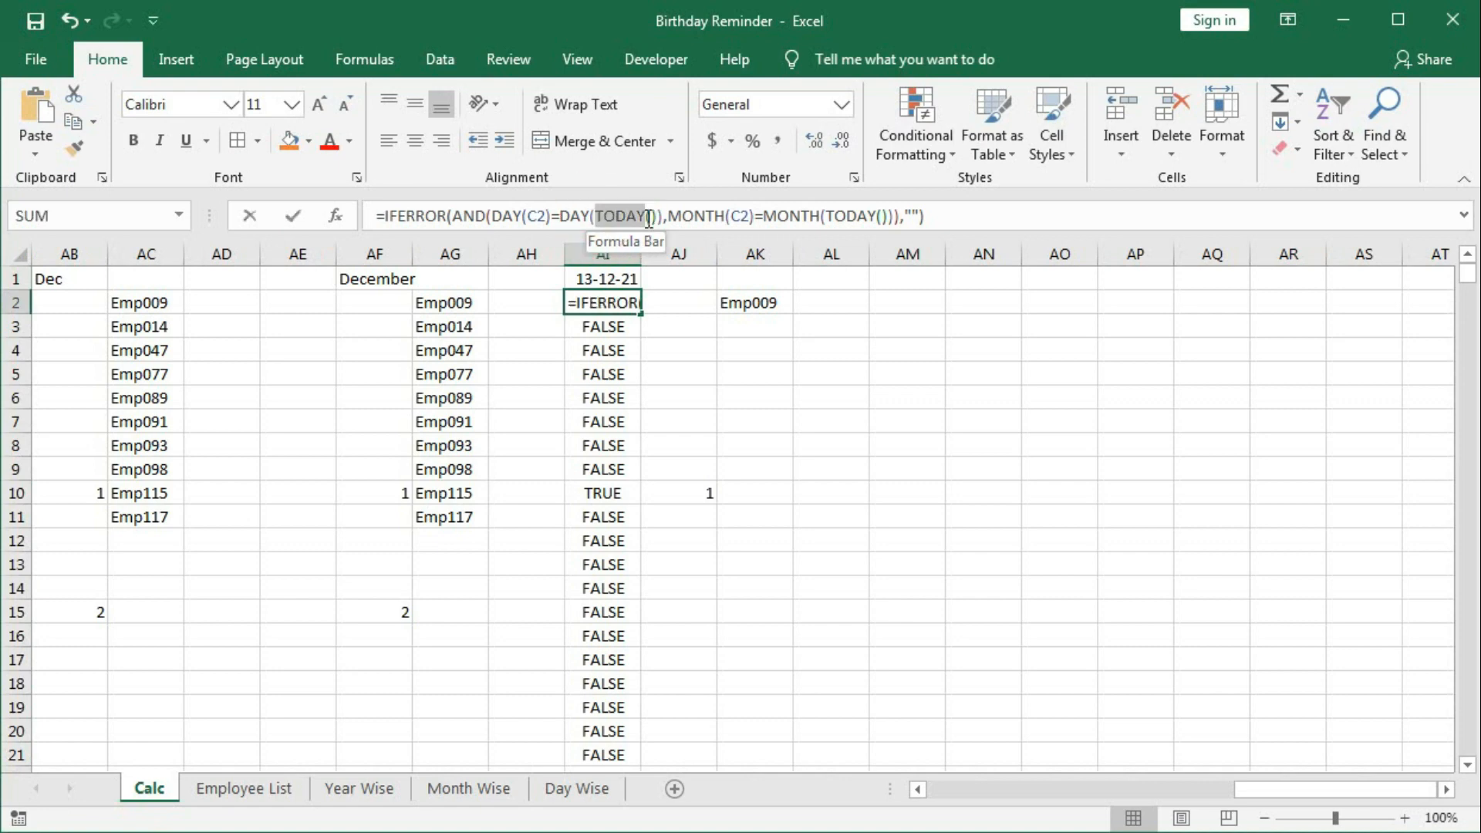
{"action": "left_click", "coordinate": [609, 278]}
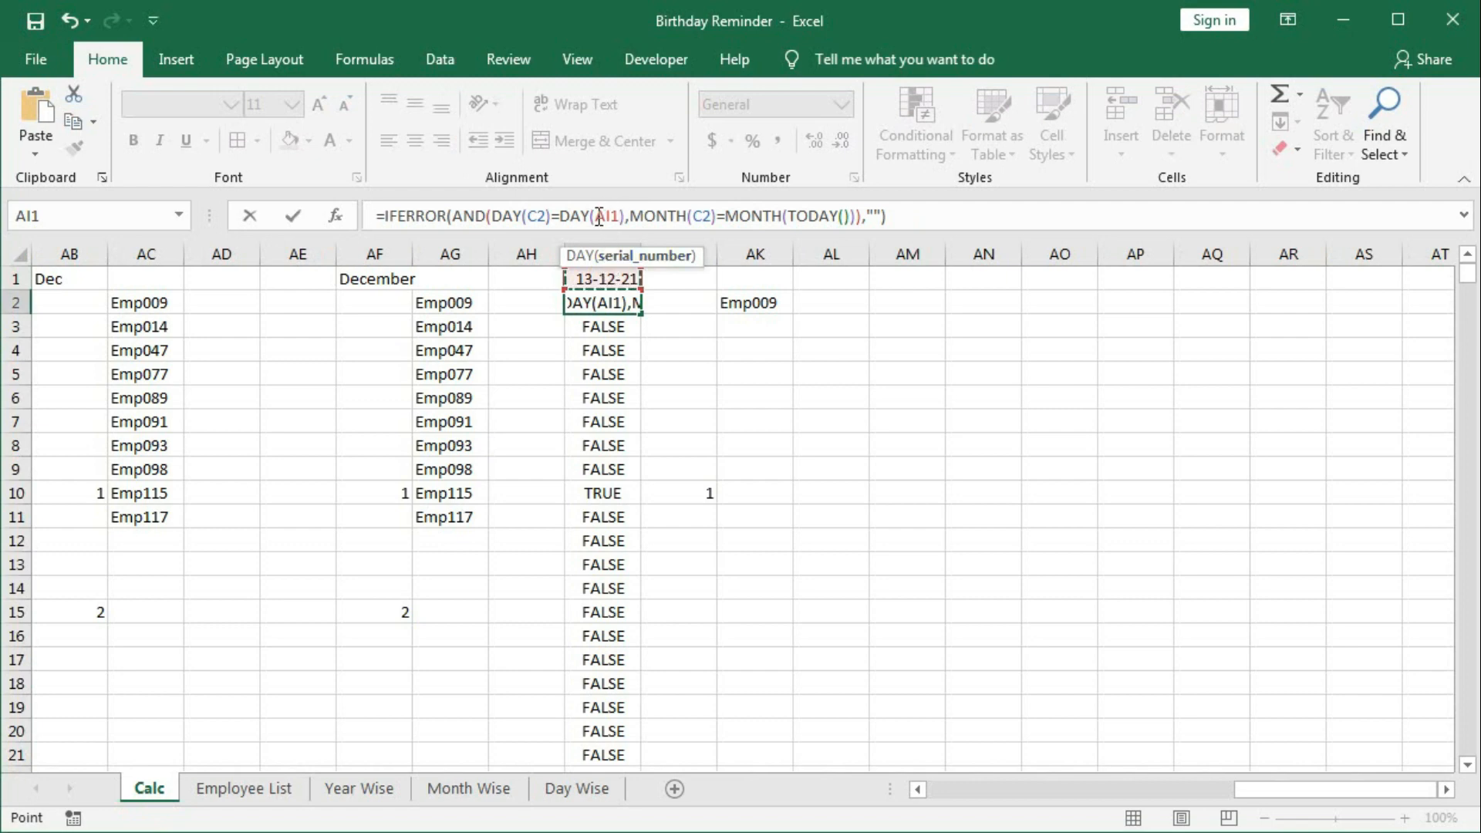
{"action": "left_click_drag", "start_coordinate": [599, 217], "coordinate": [618, 220]}
{"action": "key", "text": "F4"}
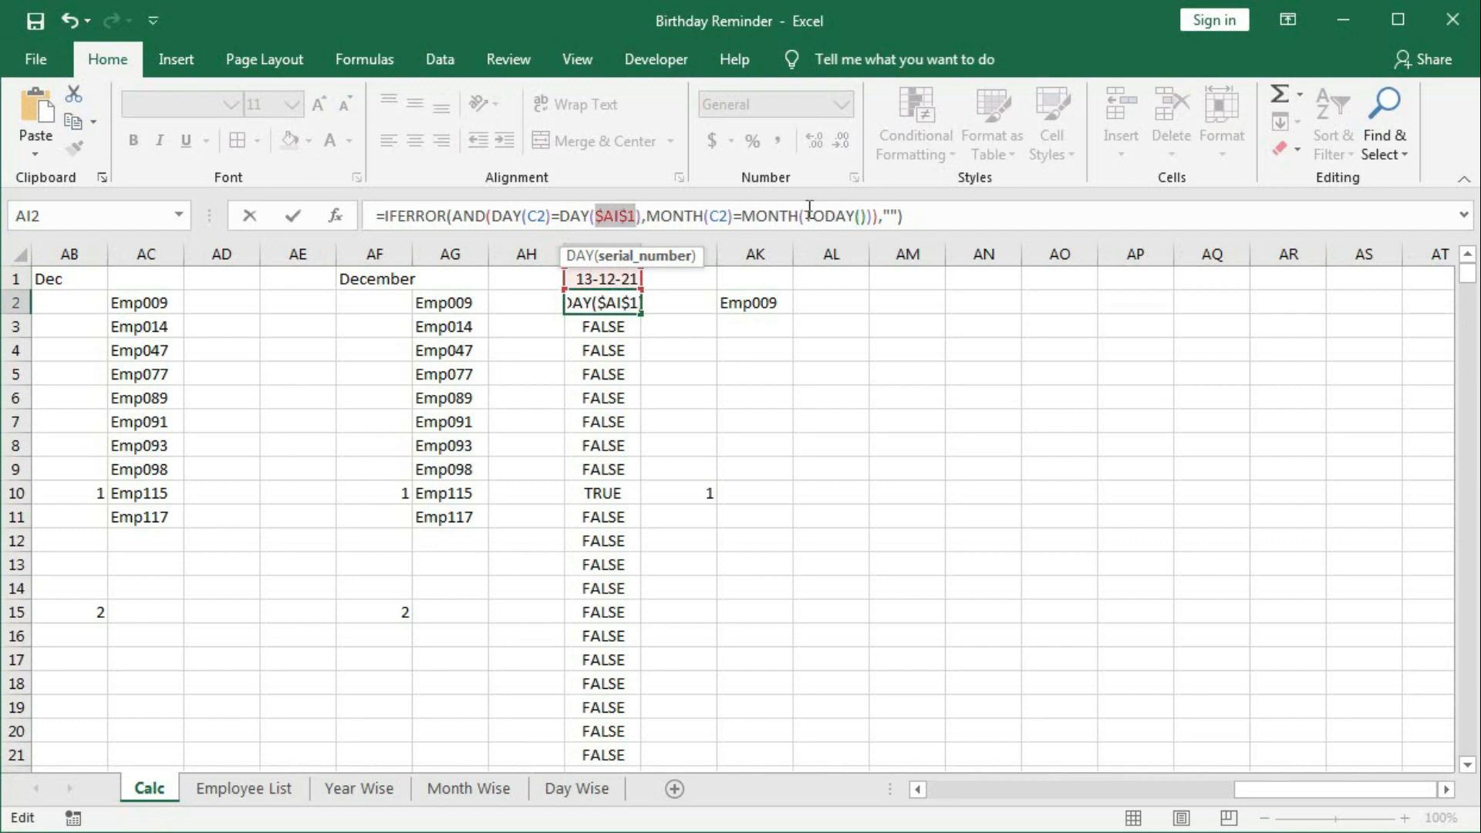
{"action": "left_click_drag", "start_coordinate": [810, 209], "coordinate": [842, 213]}
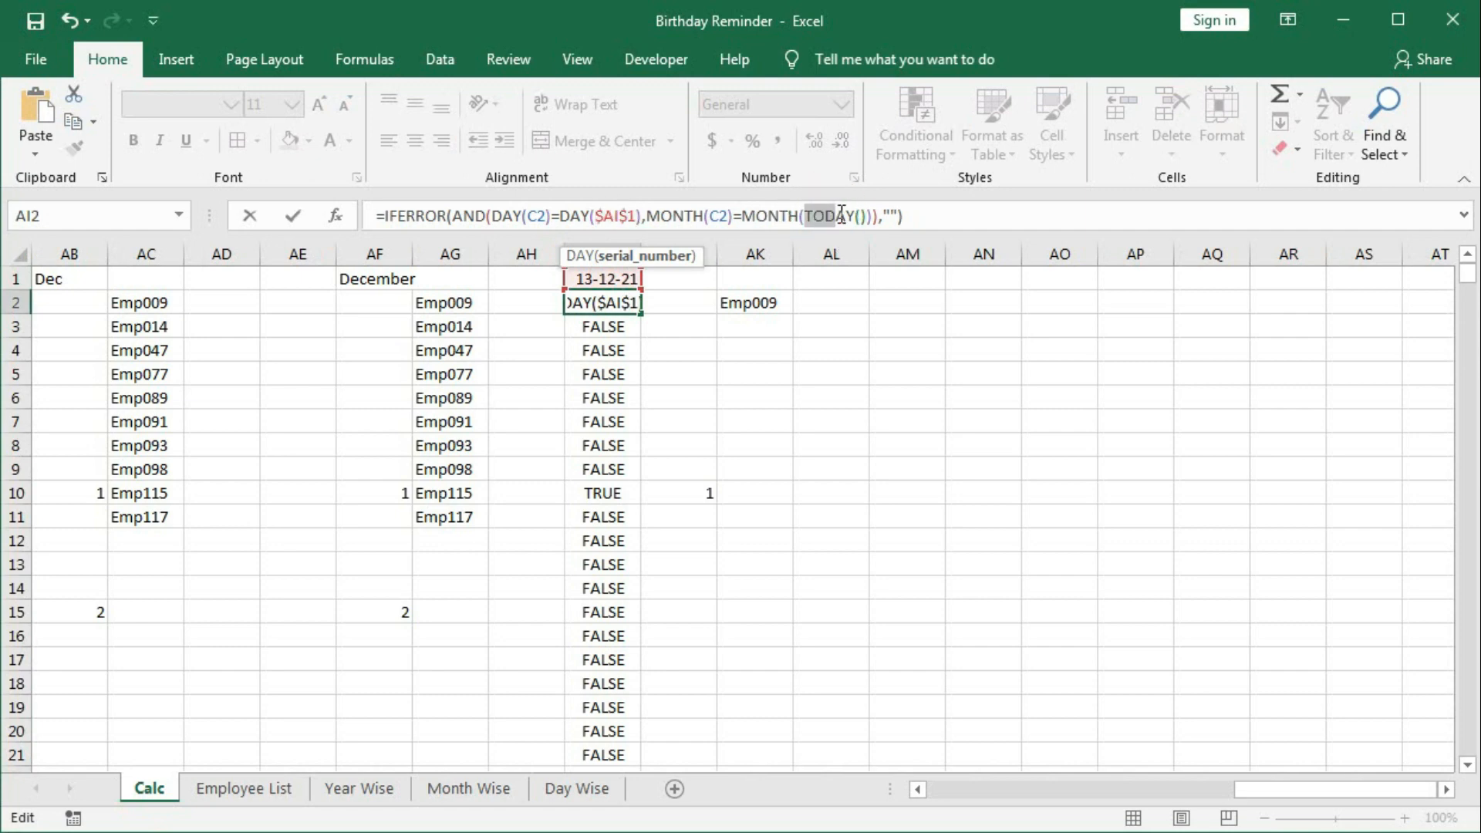
{"action": "left_click", "coordinate": [611, 278]}
{"action": "key", "text": "F4"}
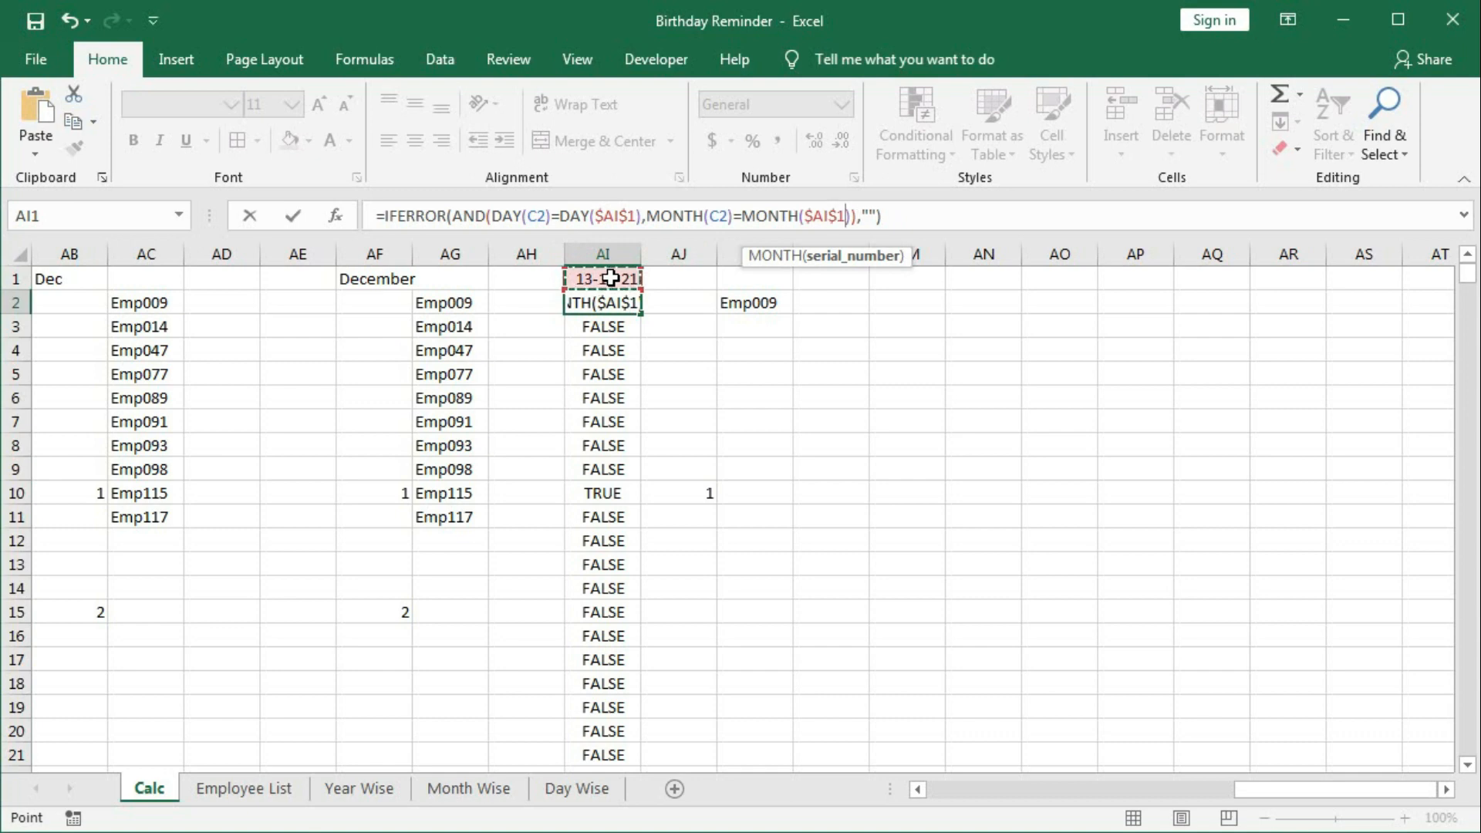
{"action": "key", "text": "Return"}
Step: Fill the AI2 formula down column AI and check the copied formula in the lower rows
{"action": "left_click", "coordinate": [609, 301]}
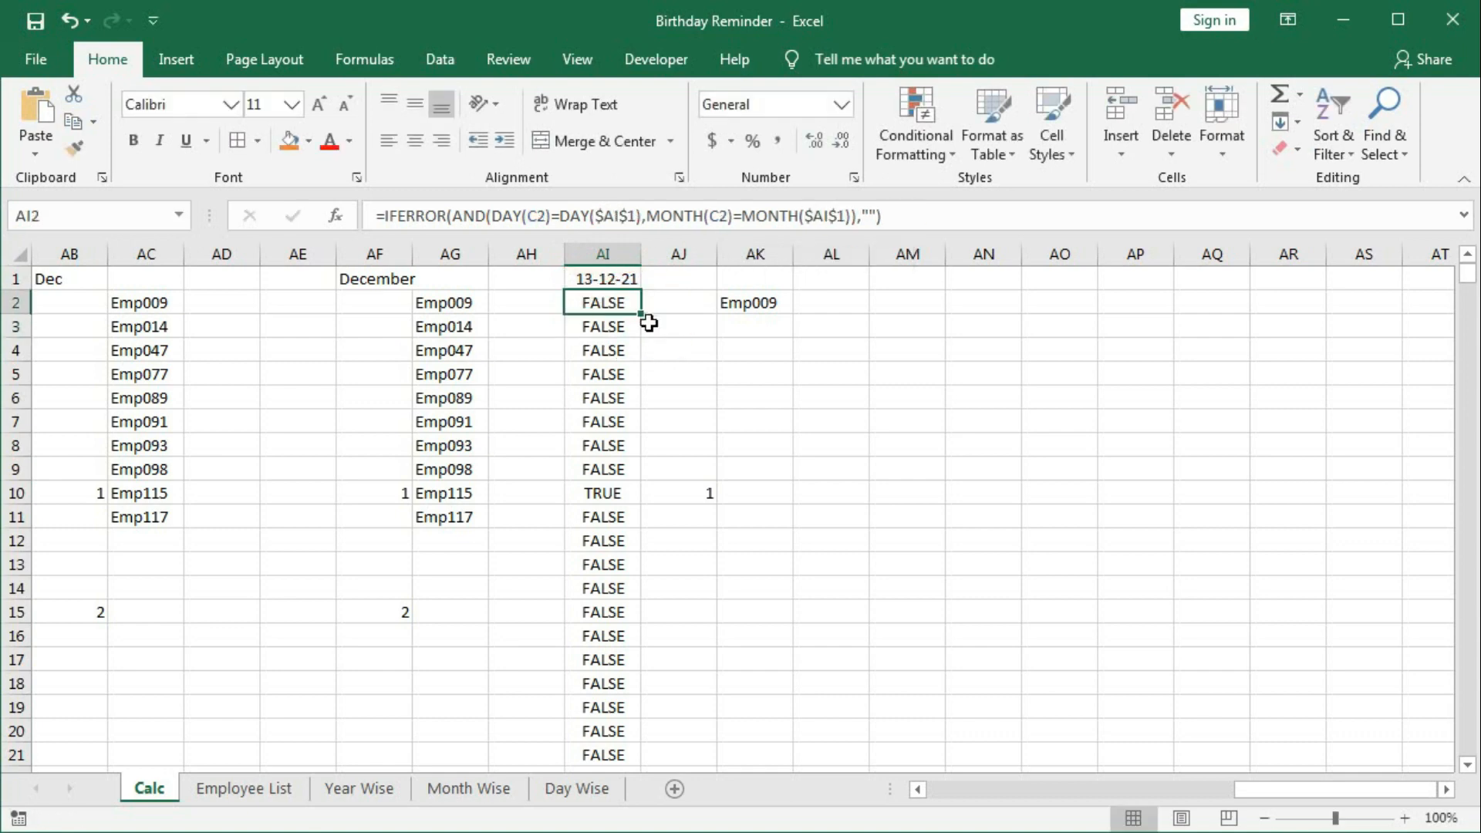
{"action": "double_click", "coordinate": [642, 315]}
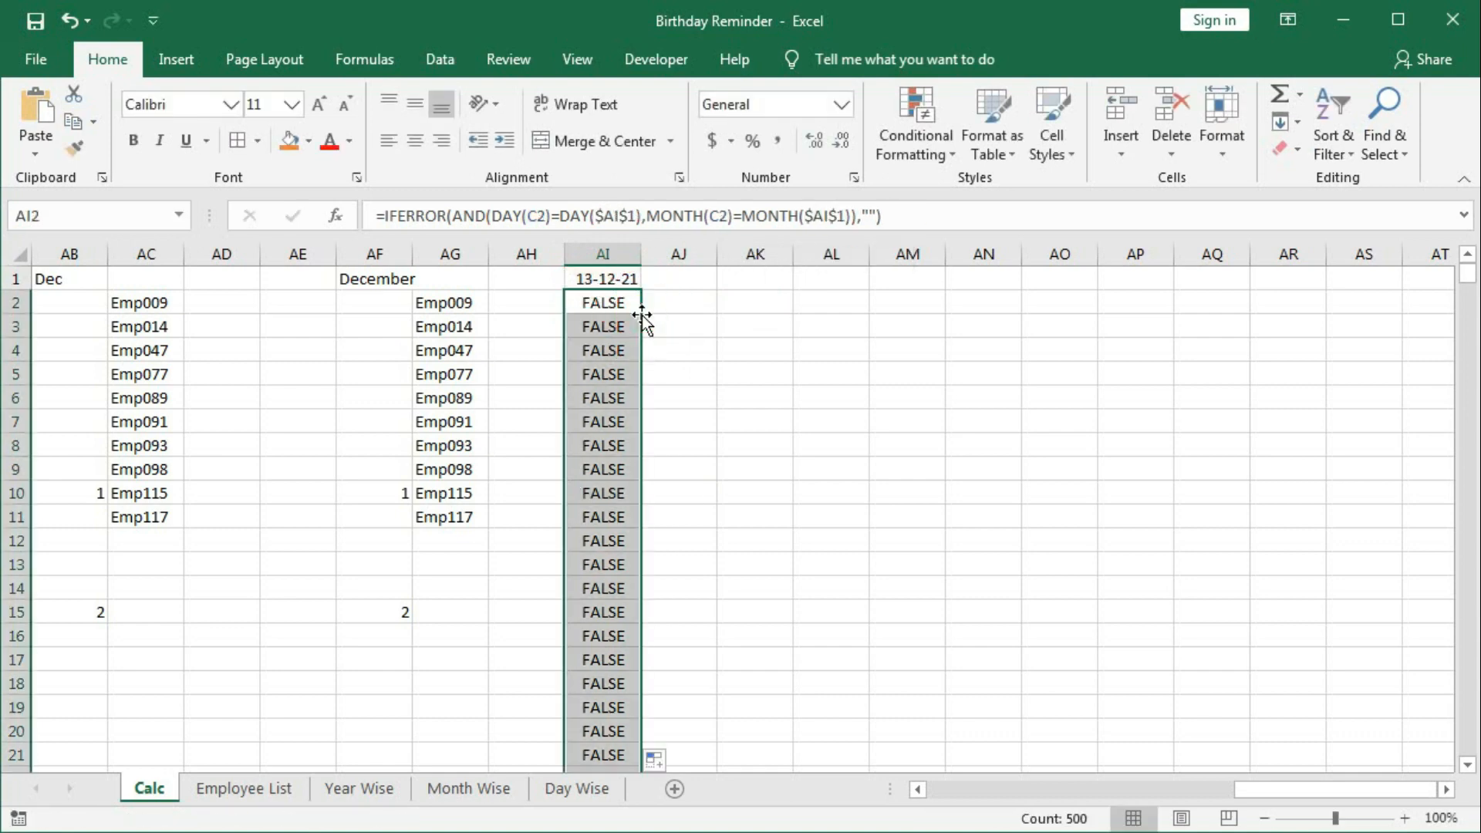
{"action": "scroll", "coordinate": [695, 390], "scroll_direction": "down", "scroll_amount": 20}
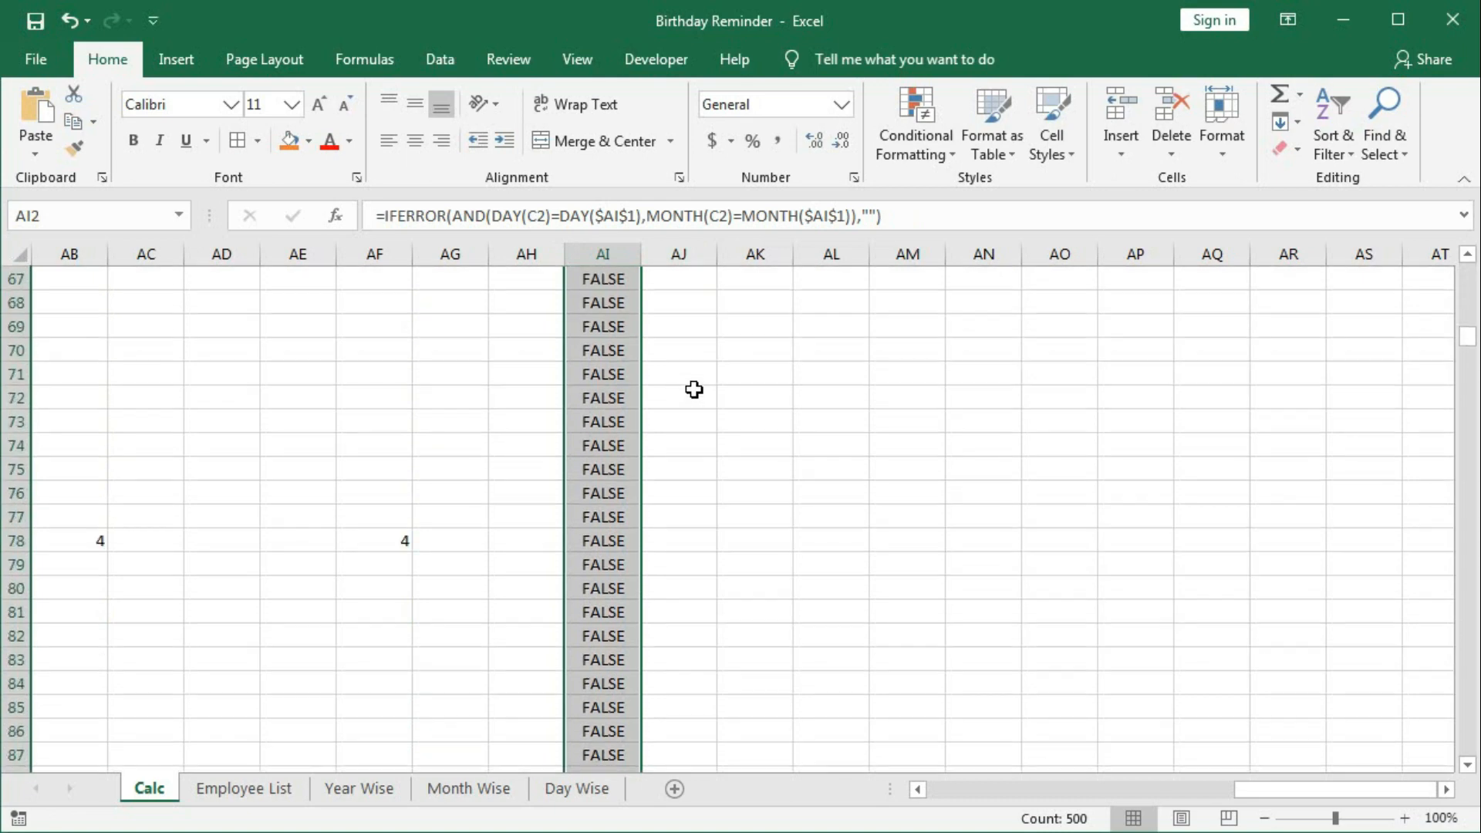
{"action": "scroll", "coordinate": [695, 390], "scroll_direction": "down", "scroll_amount": 20}
{"action": "left_click", "coordinate": [604, 358]}
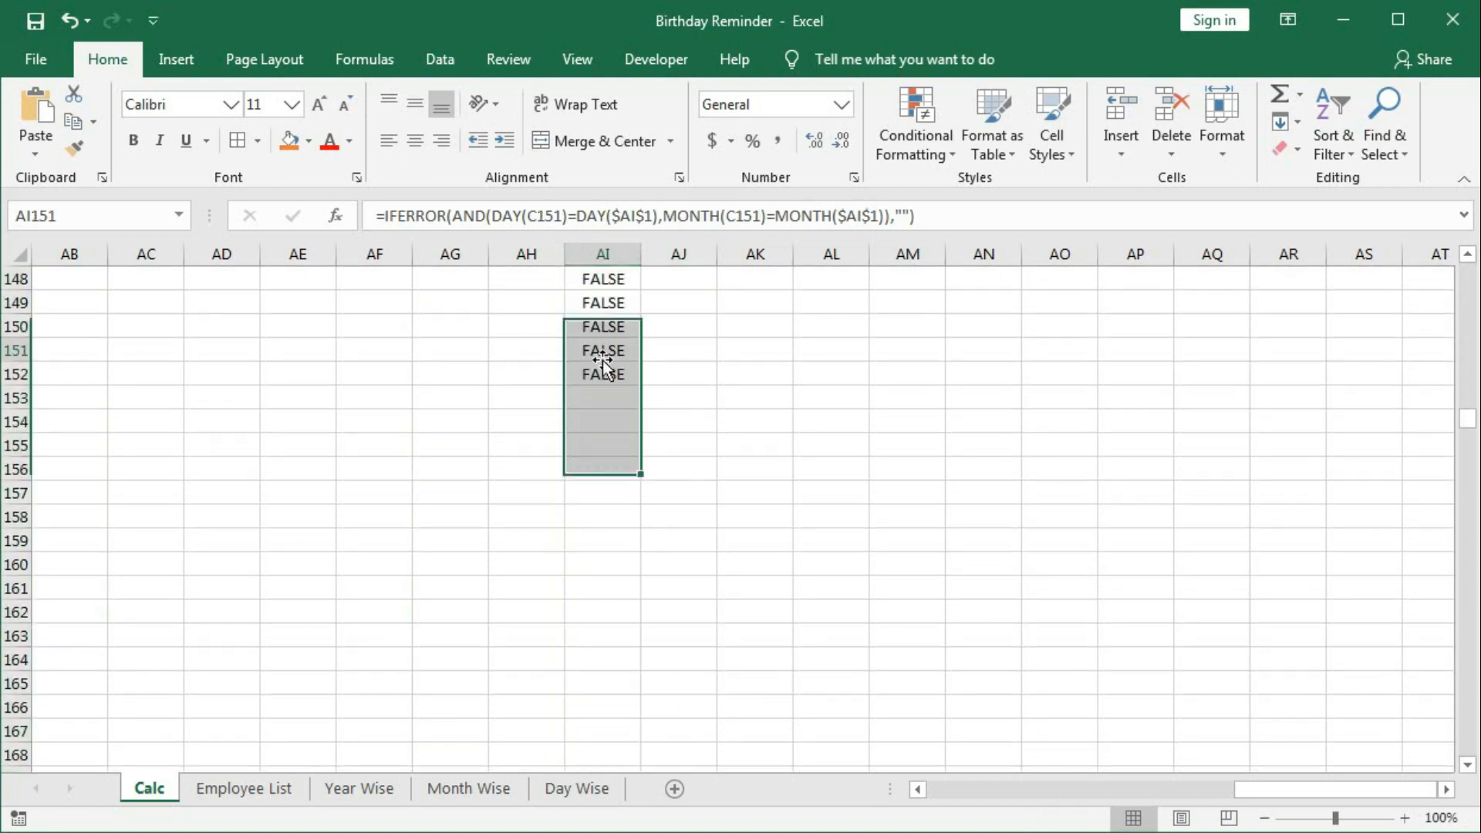
{"action": "scroll", "coordinate": [613, 398], "scroll_direction": "up", "scroll_amount": 20}
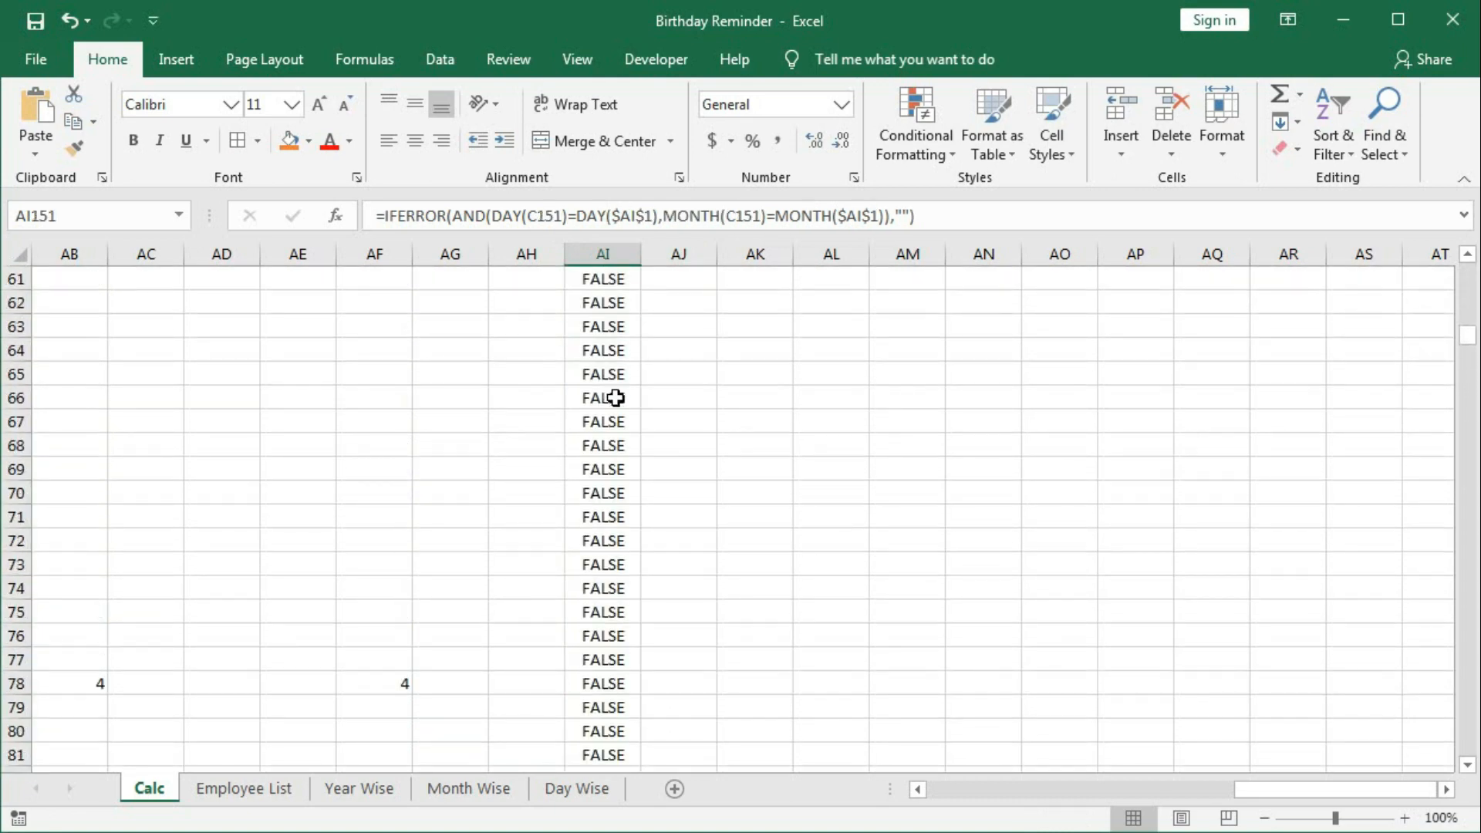
{"action": "scroll", "coordinate": [615, 397], "scroll_direction": "up", "scroll_amount": 20}
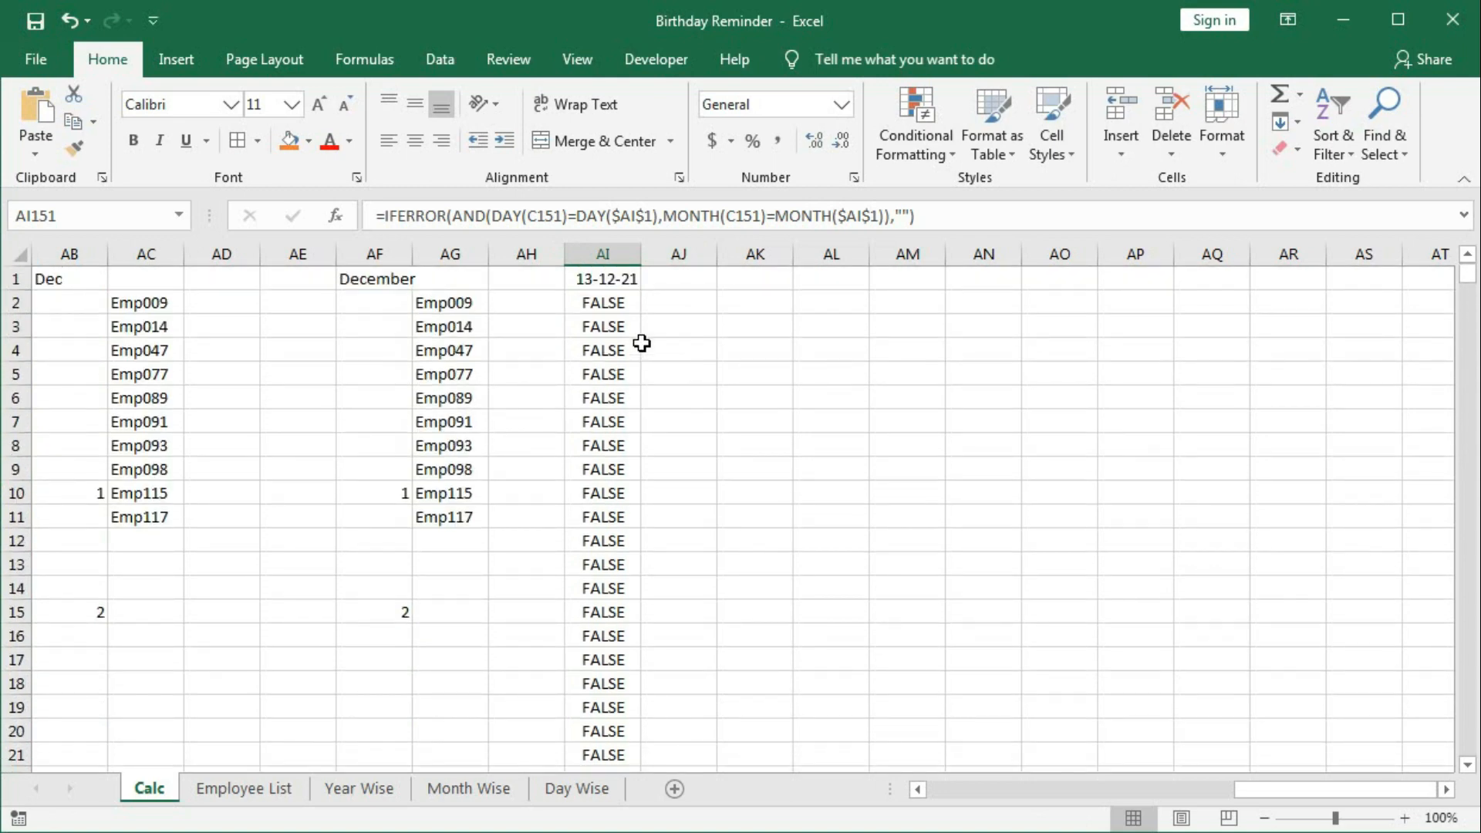
Step: On the Day Wise sheet, set the Type Date in D2 to 17-12-2021
{"action": "left_click", "coordinate": [475, 791]}
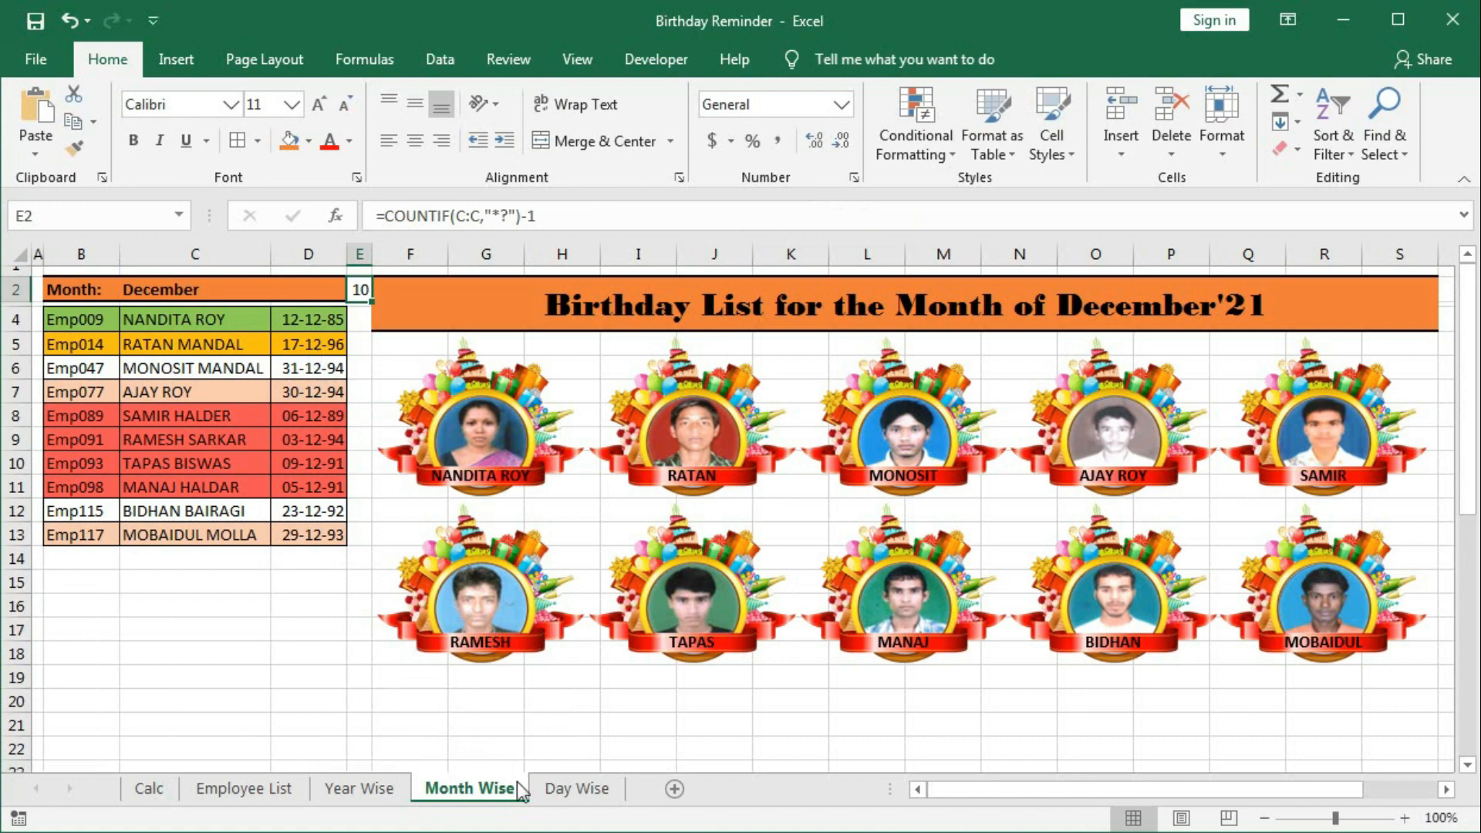
{"action": "left_click", "coordinate": [576, 789]}
{"action": "left_click", "coordinate": [323, 292]}
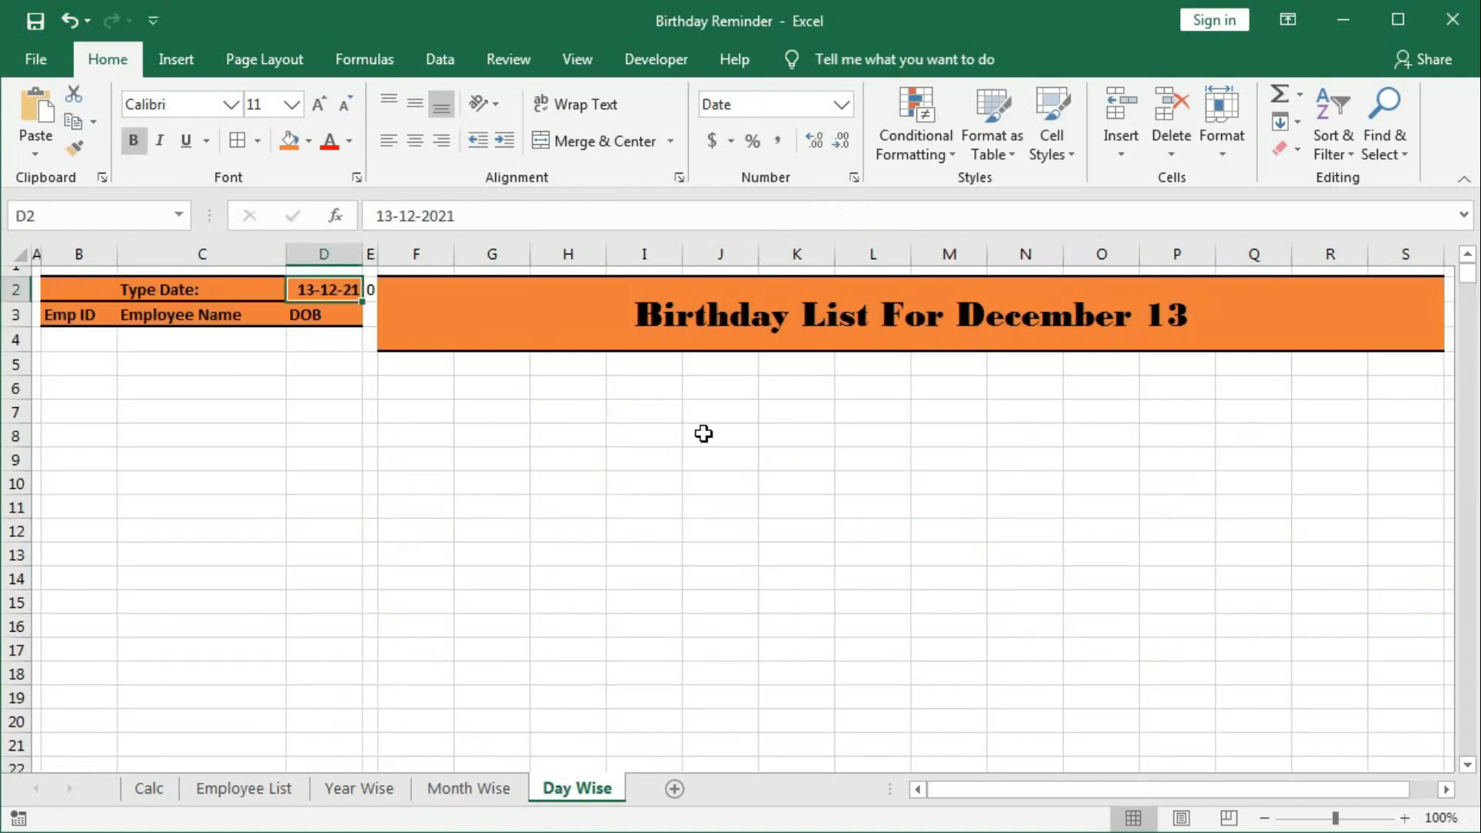
{"action": "type", "text": "17-12"}
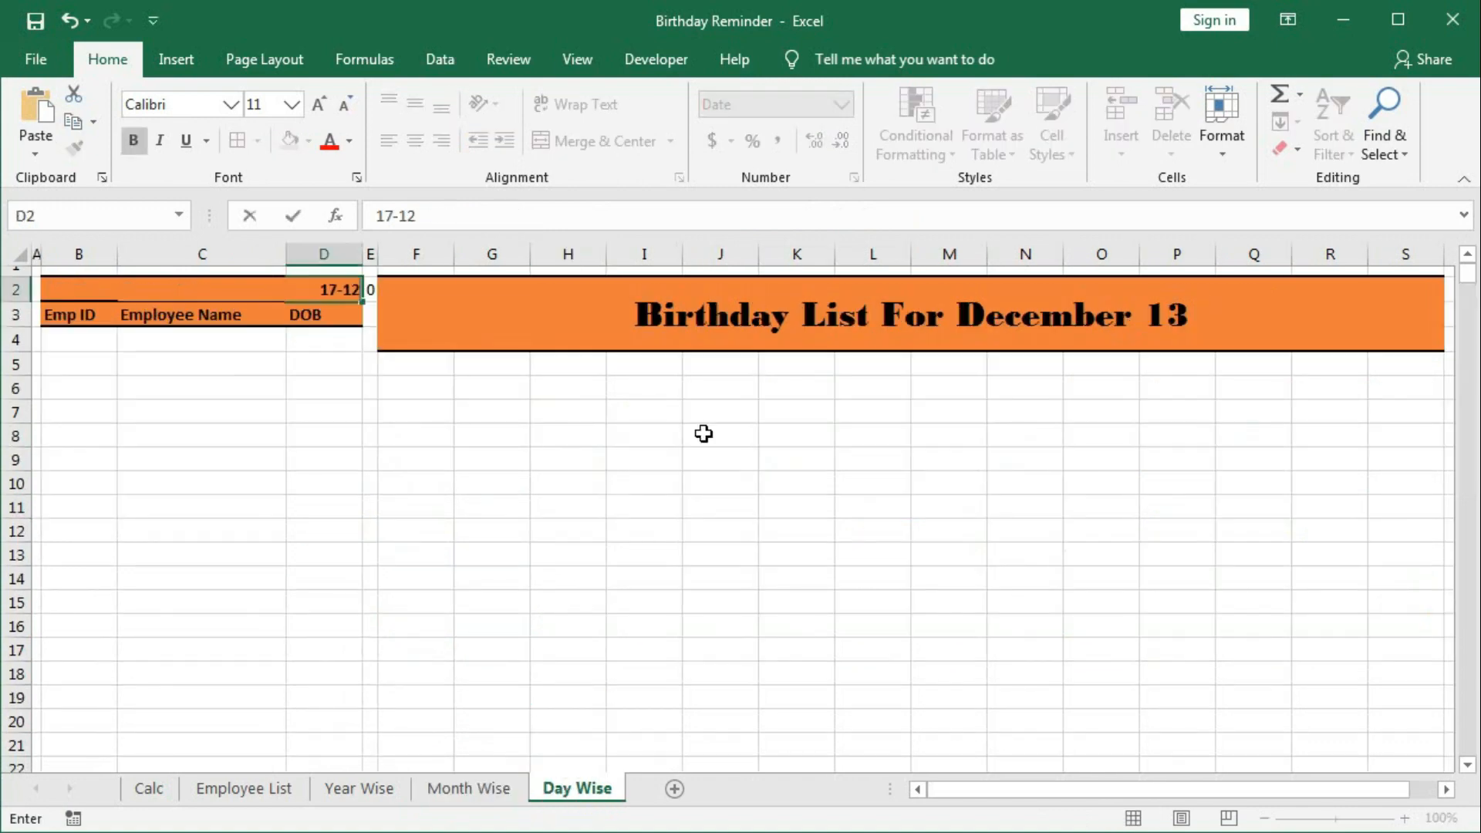
{"action": "type", "text": "-2021"}
{"action": "key", "text": "Return"}
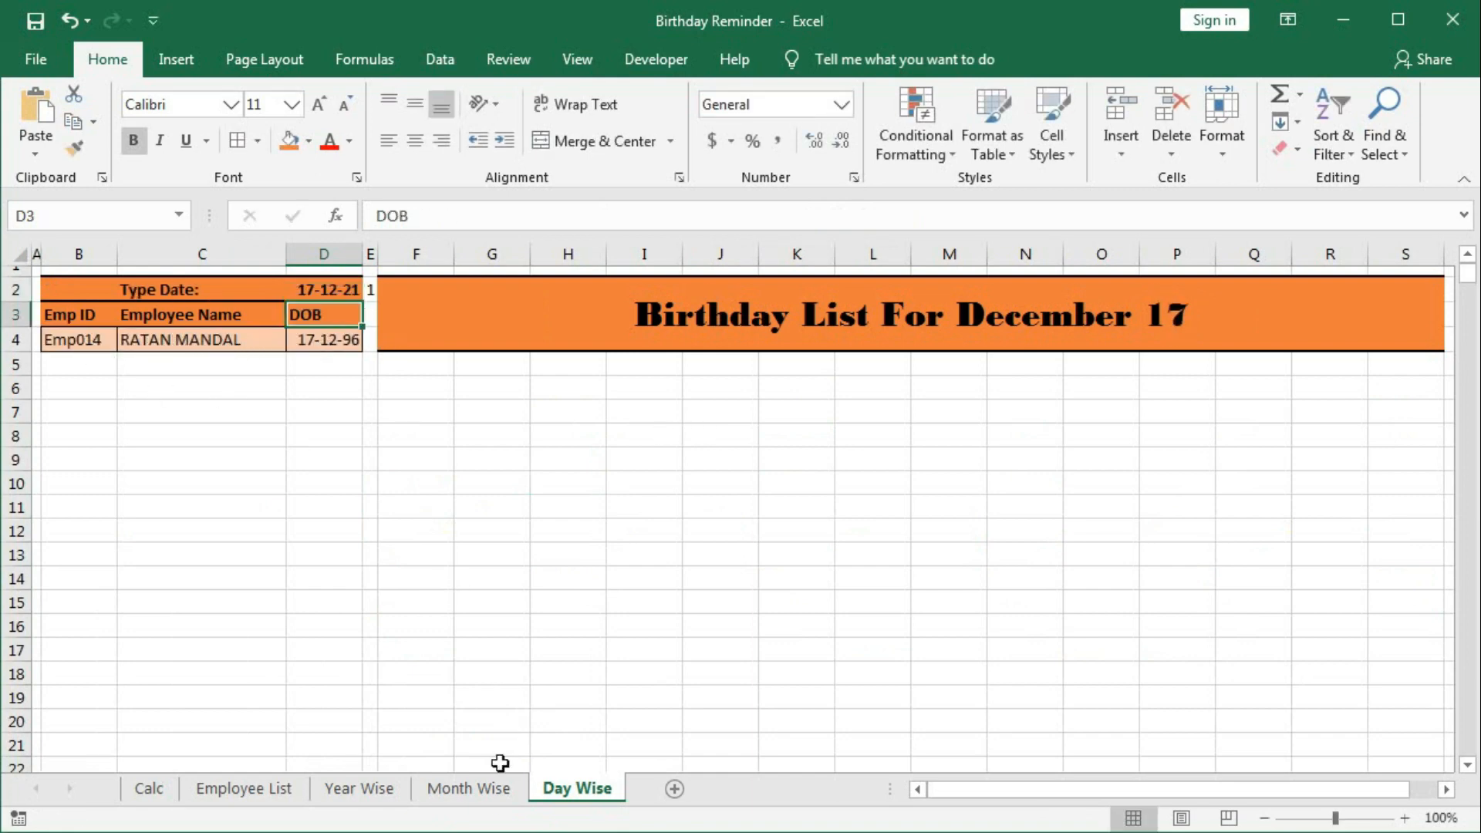
Step: On the Calc sheet, check the formulas in AK2 and AJ15 for the typed date, and return to Day Wise
{"action": "left_click", "coordinate": [474, 790]}
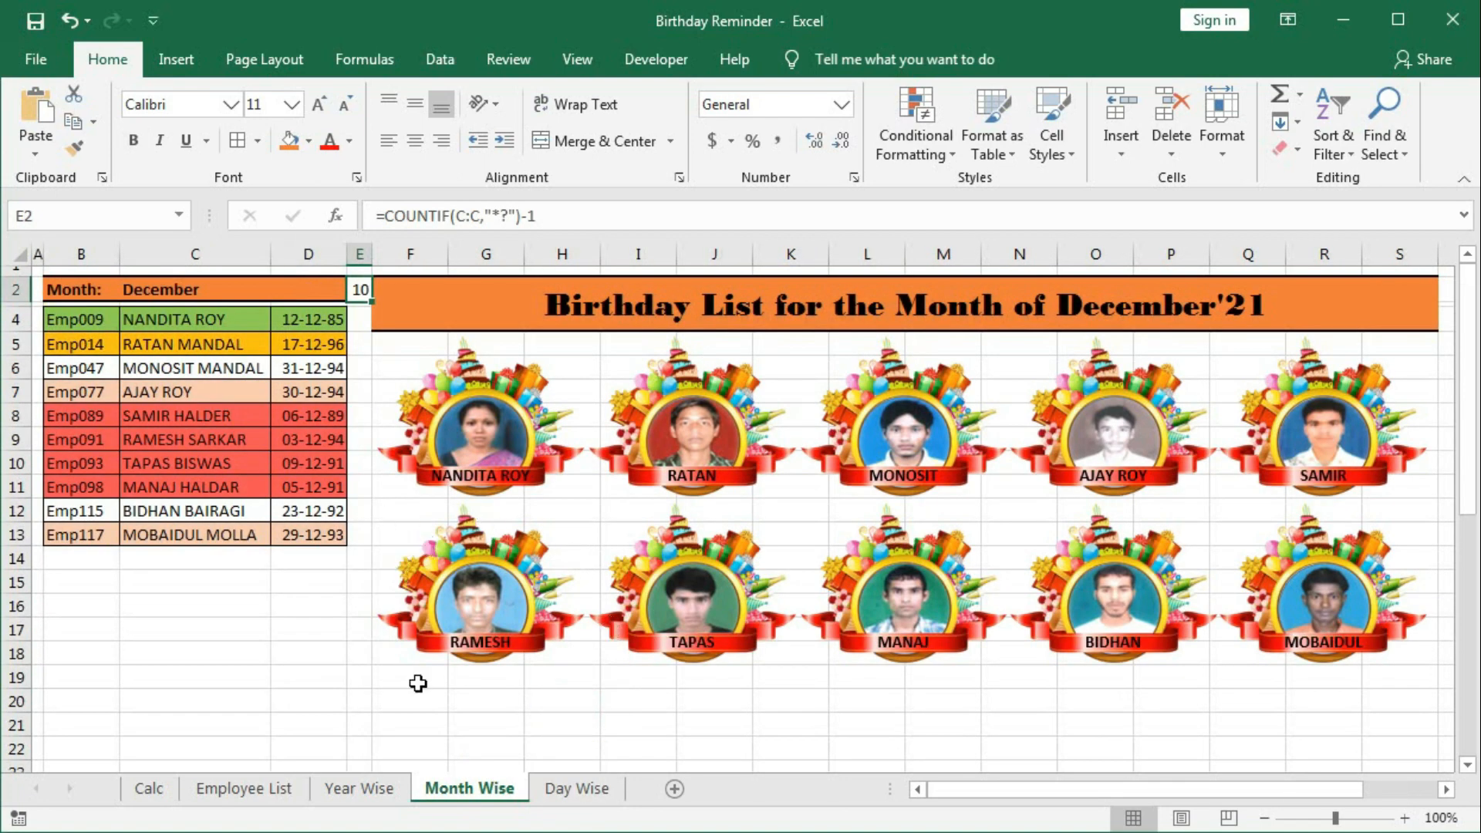
{"action": "left_click", "coordinate": [149, 790]}
{"action": "left_click", "coordinate": [756, 307]}
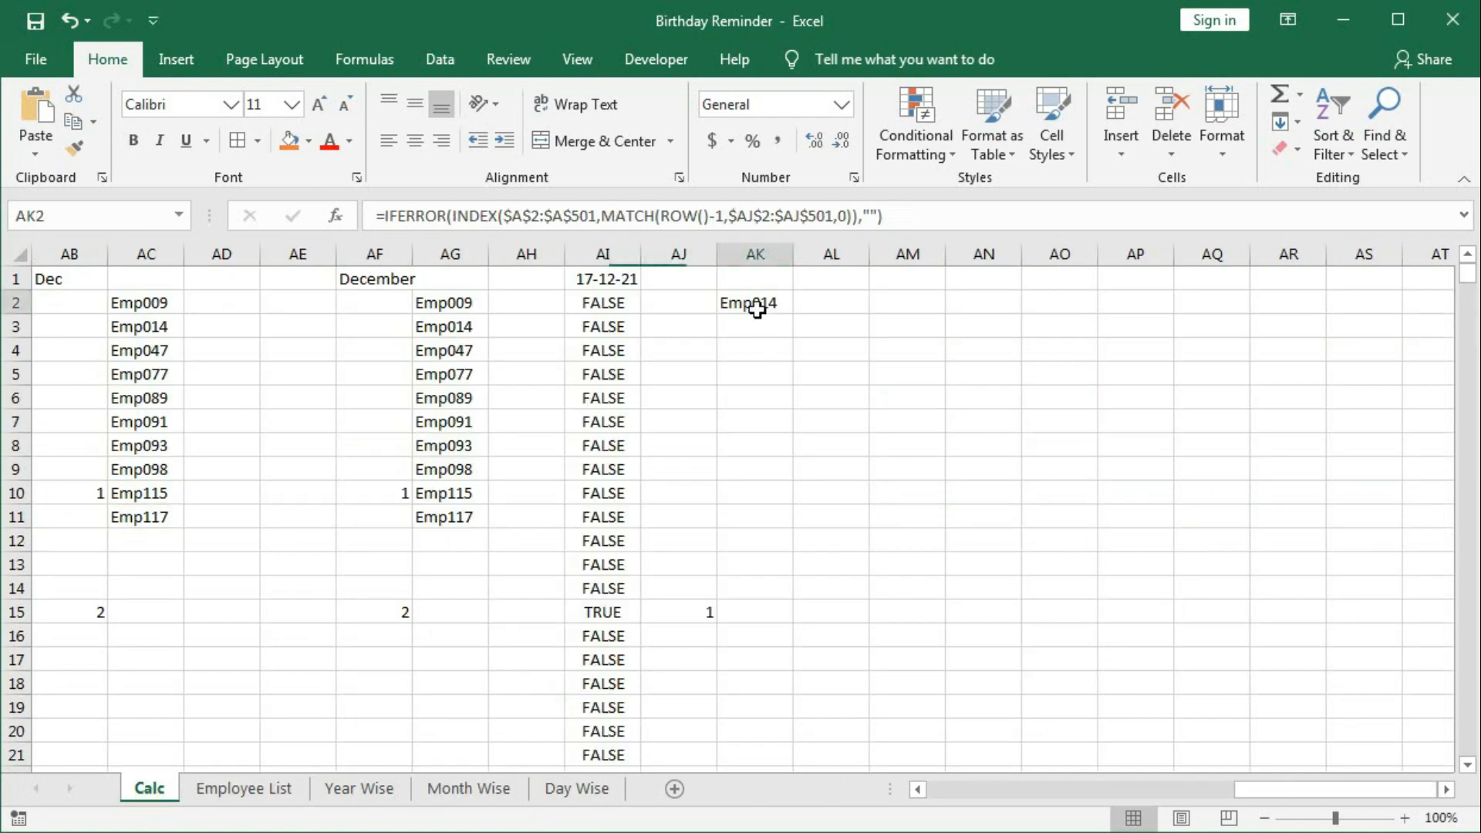
{"action": "left_click", "coordinate": [677, 614]}
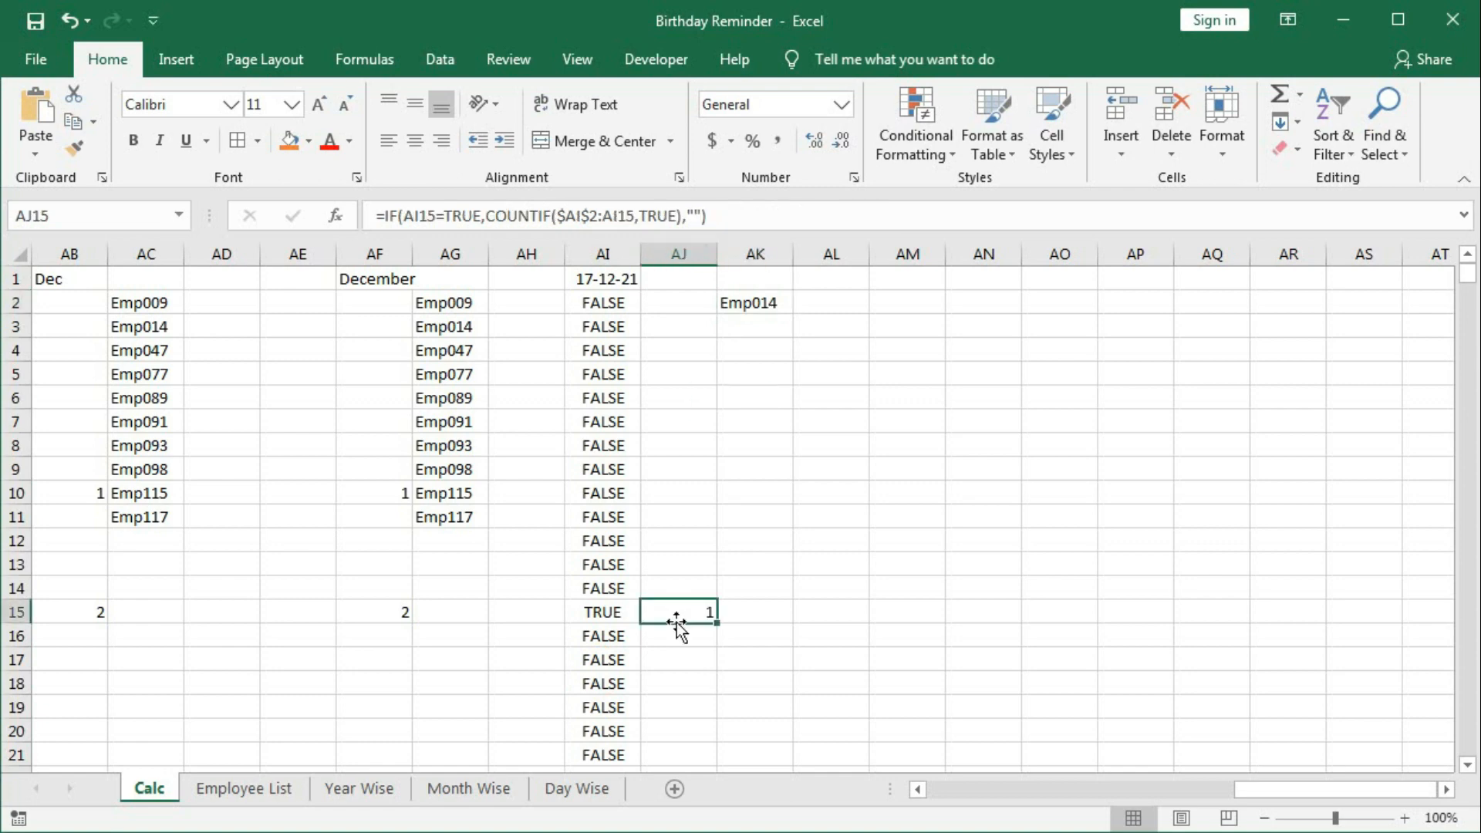
{"action": "left_click", "coordinate": [578, 790]}
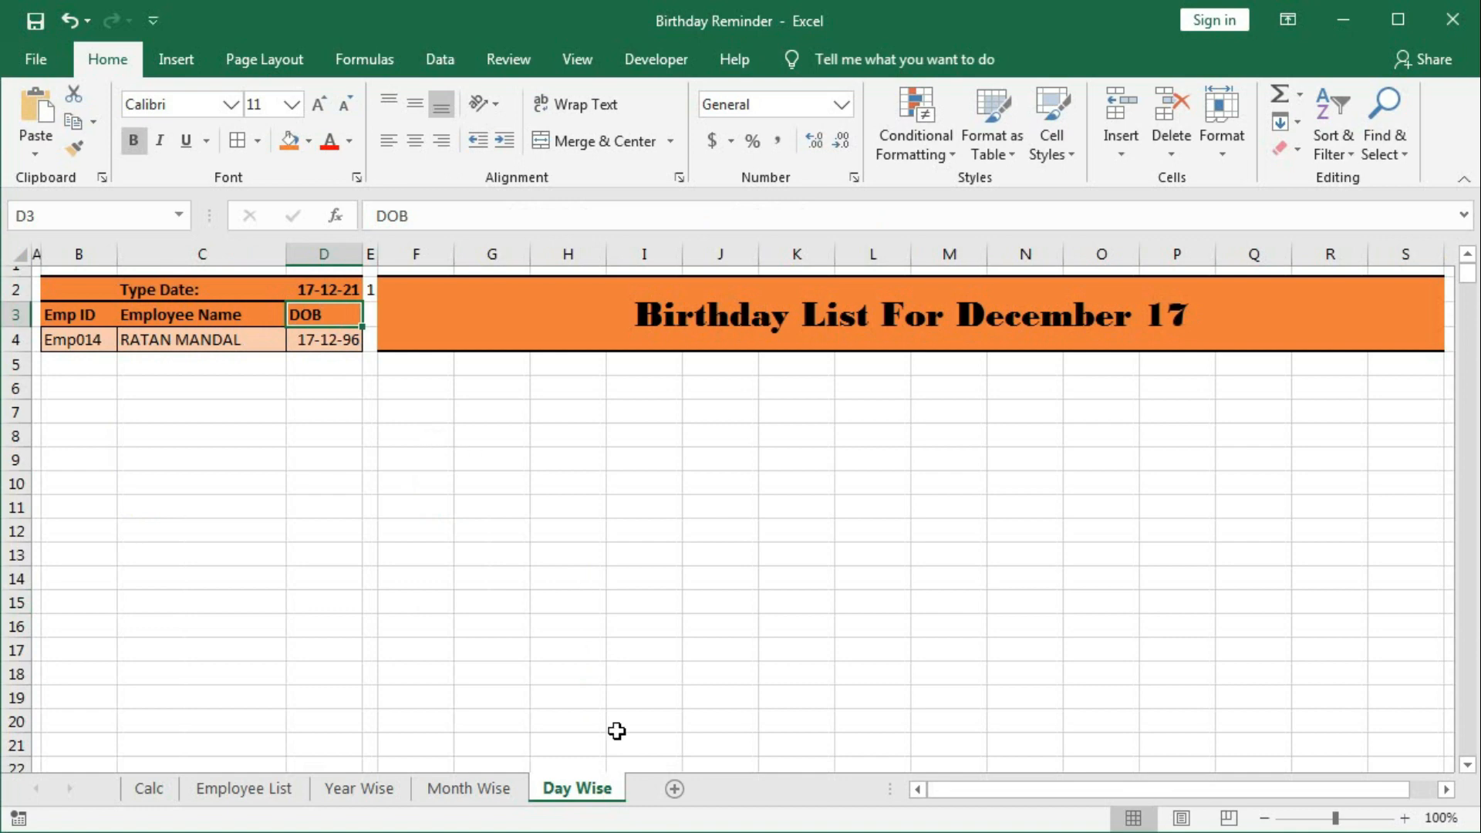
Step: Open the Day Wise sheet's code module in the Visual Basic editor and add a Worksheet_Activate event procedure
{"action": "left_click", "coordinate": [331, 291]}
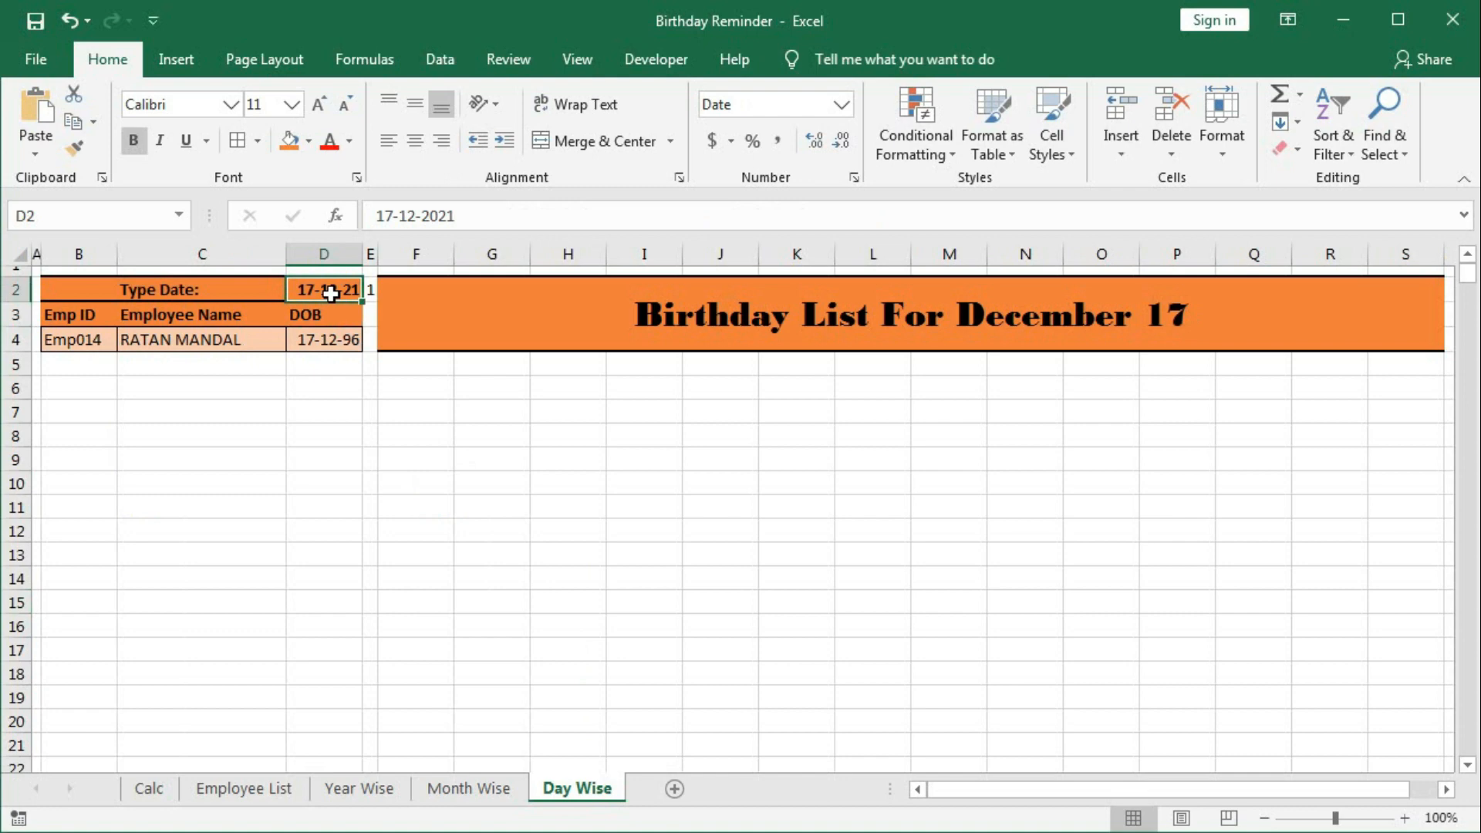
{"action": "key", "text": "alt+F11"}
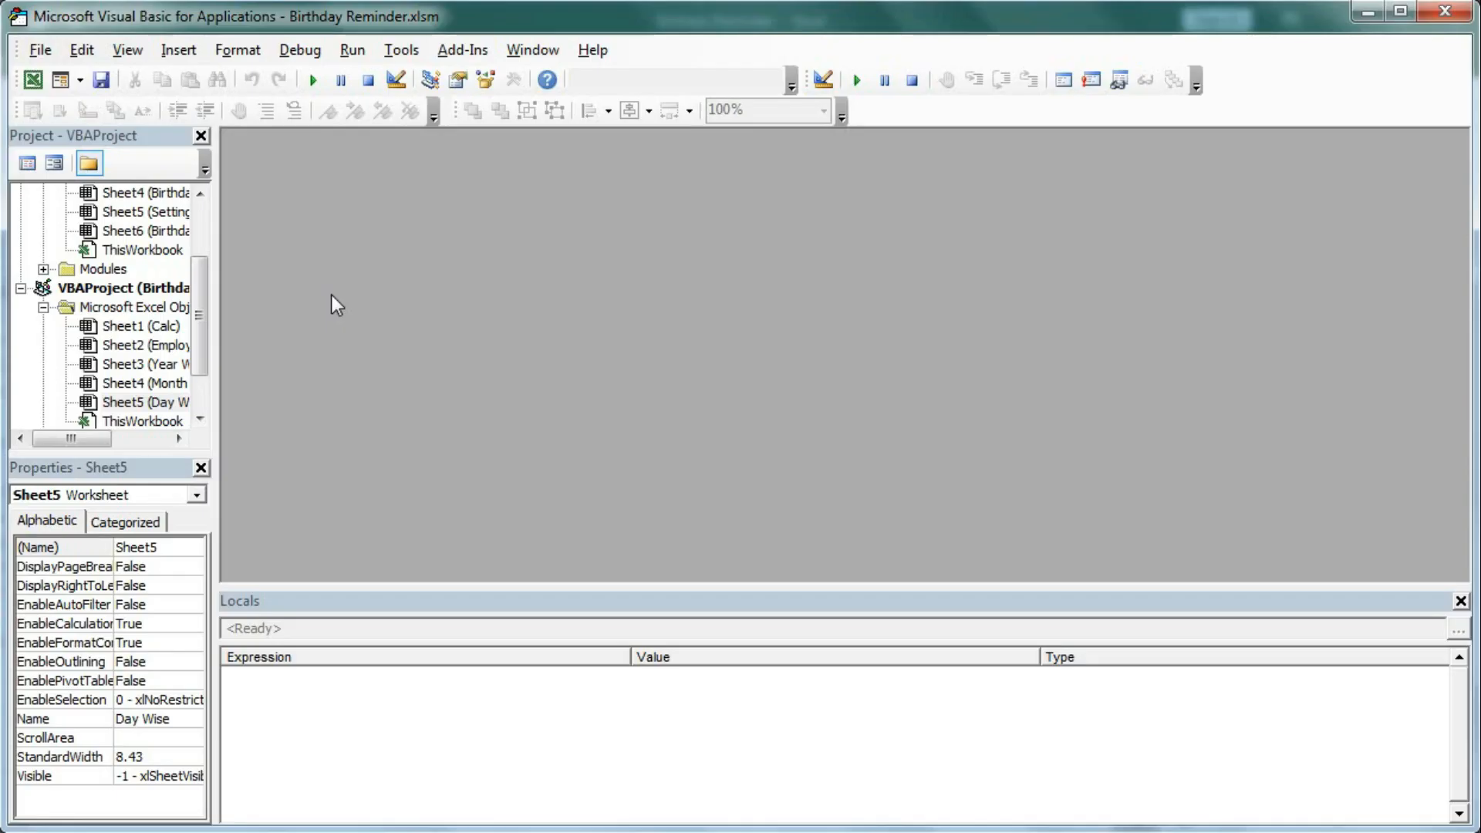
{"action": "left_click_drag", "start_coordinate": [199, 309], "coordinate": [123, 311]}
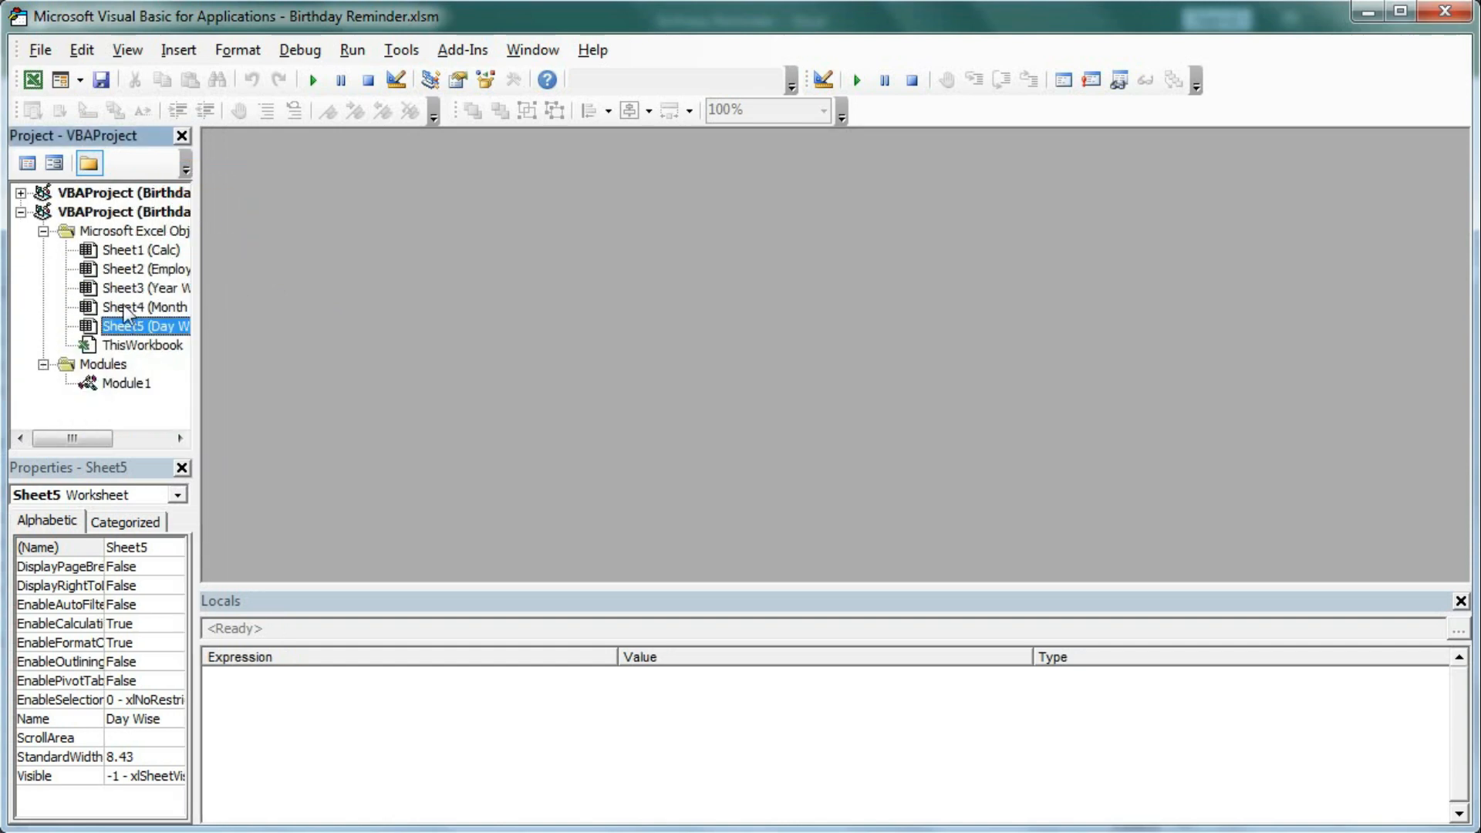
{"action": "double_click", "coordinate": [159, 331]}
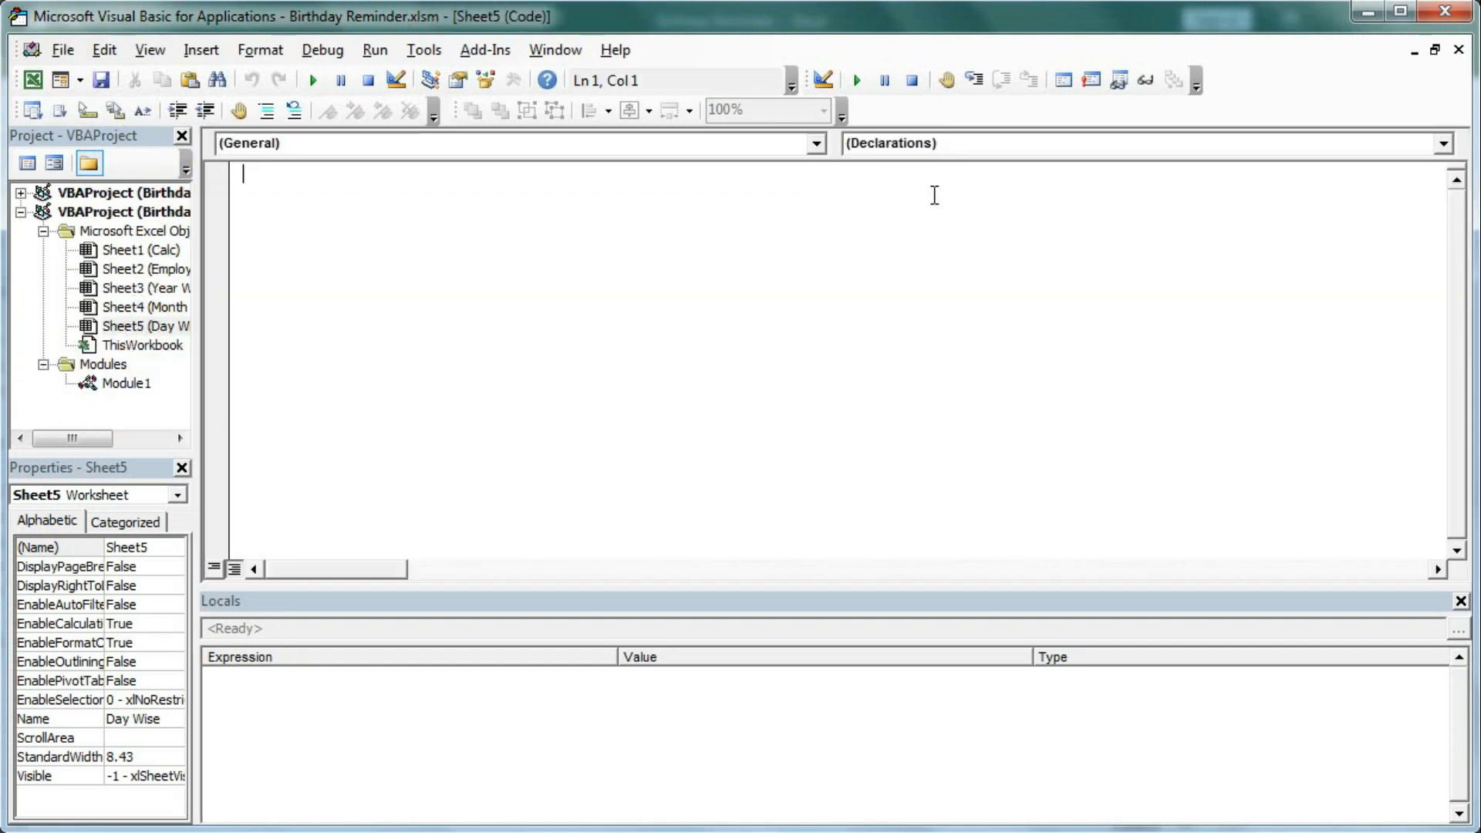
{"action": "left_click", "coordinate": [816, 151]}
{"action": "left_click", "coordinate": [726, 183]}
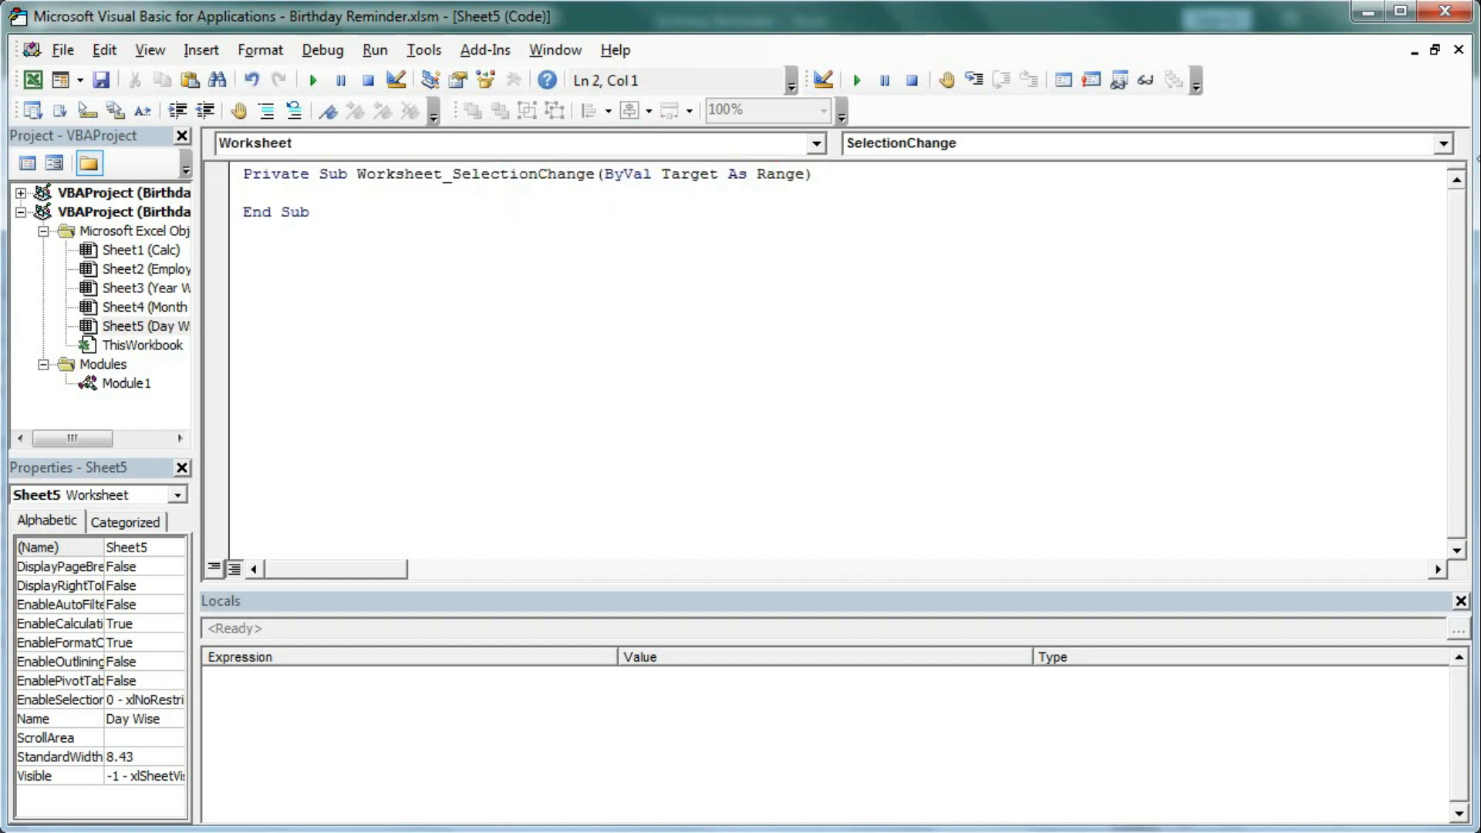
{"action": "left_click", "coordinate": [1443, 143]}
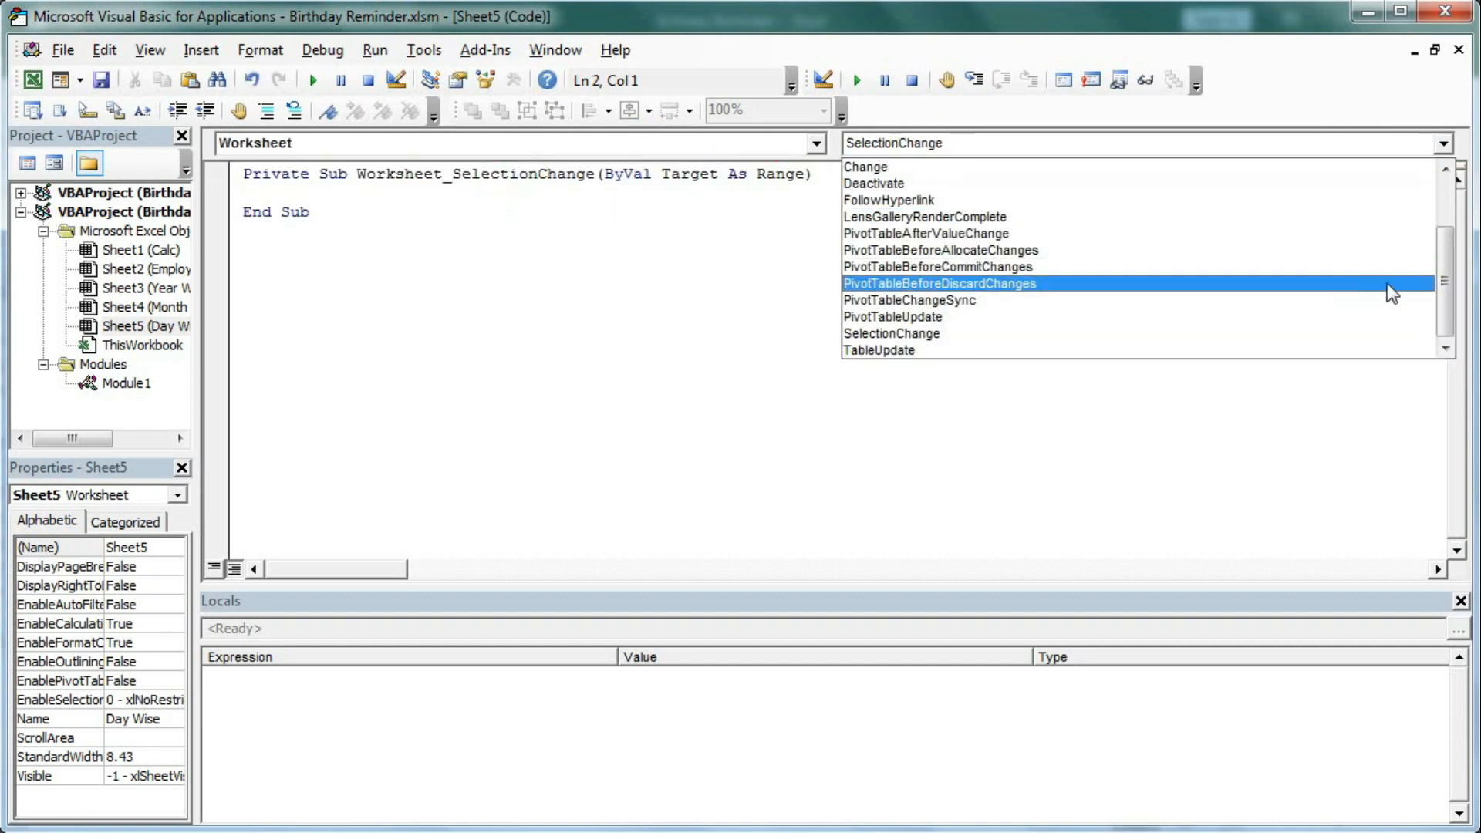
{"action": "left_click_drag", "start_coordinate": [1451, 282], "coordinate": [1451, 212]}
{"action": "left_click", "coordinate": [900, 166]}
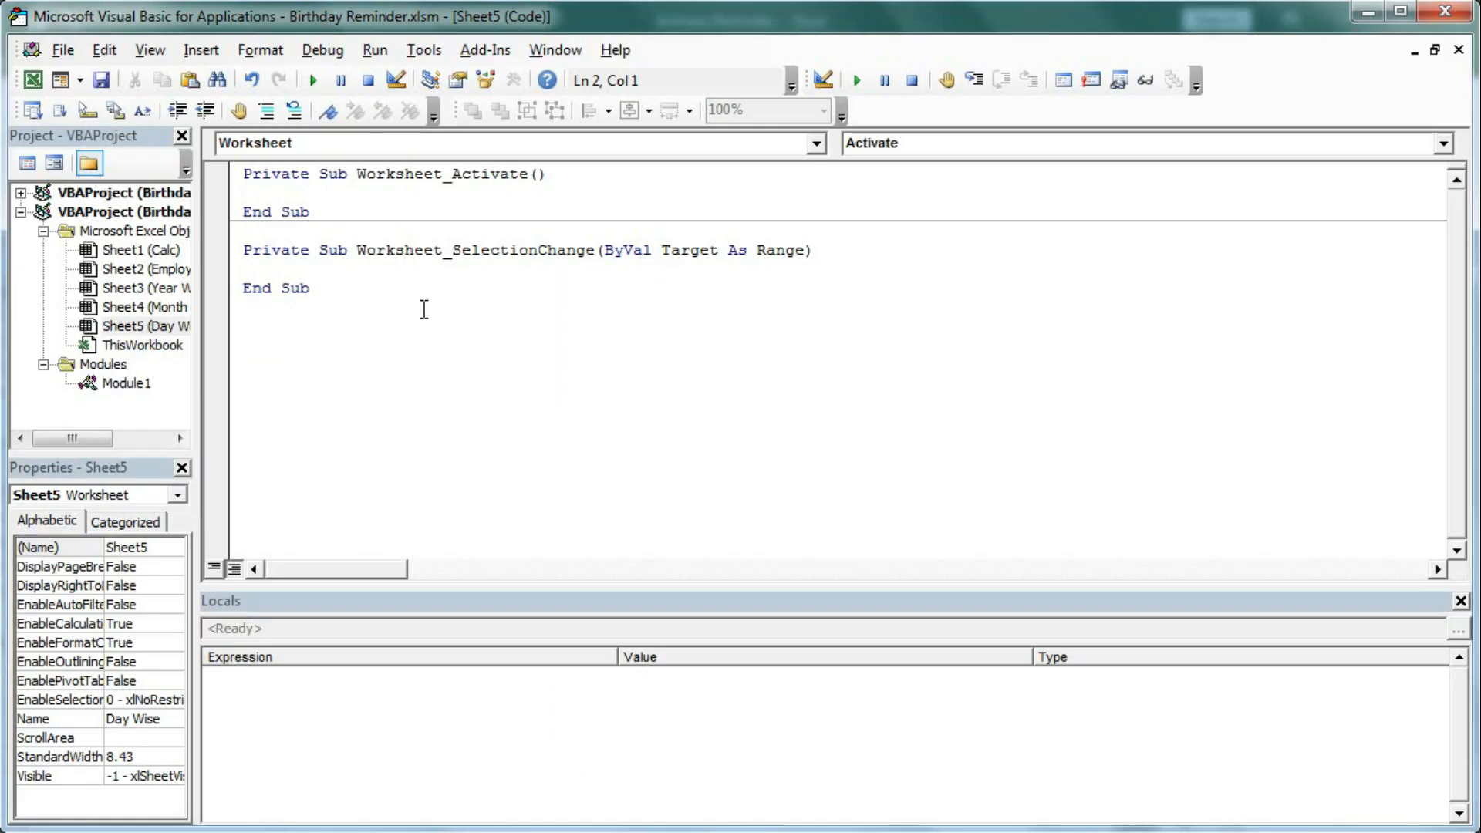
Step: Write Range("D2").Value = Date in the Worksheet_Activate procedure and return to the workbook
{"action": "type", "text": "range(\"D2"}
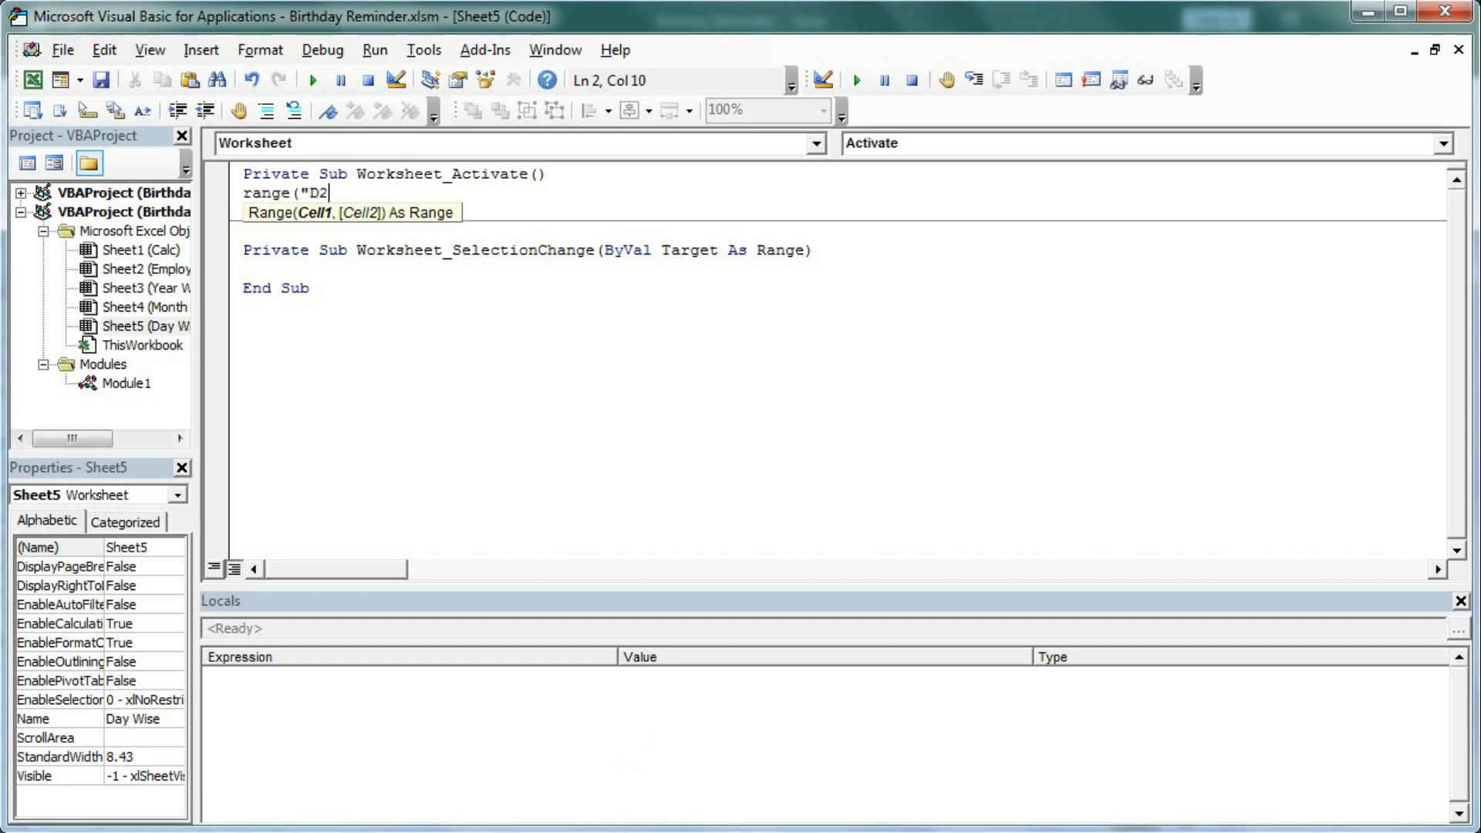
{"action": "type", "text": "\")"}
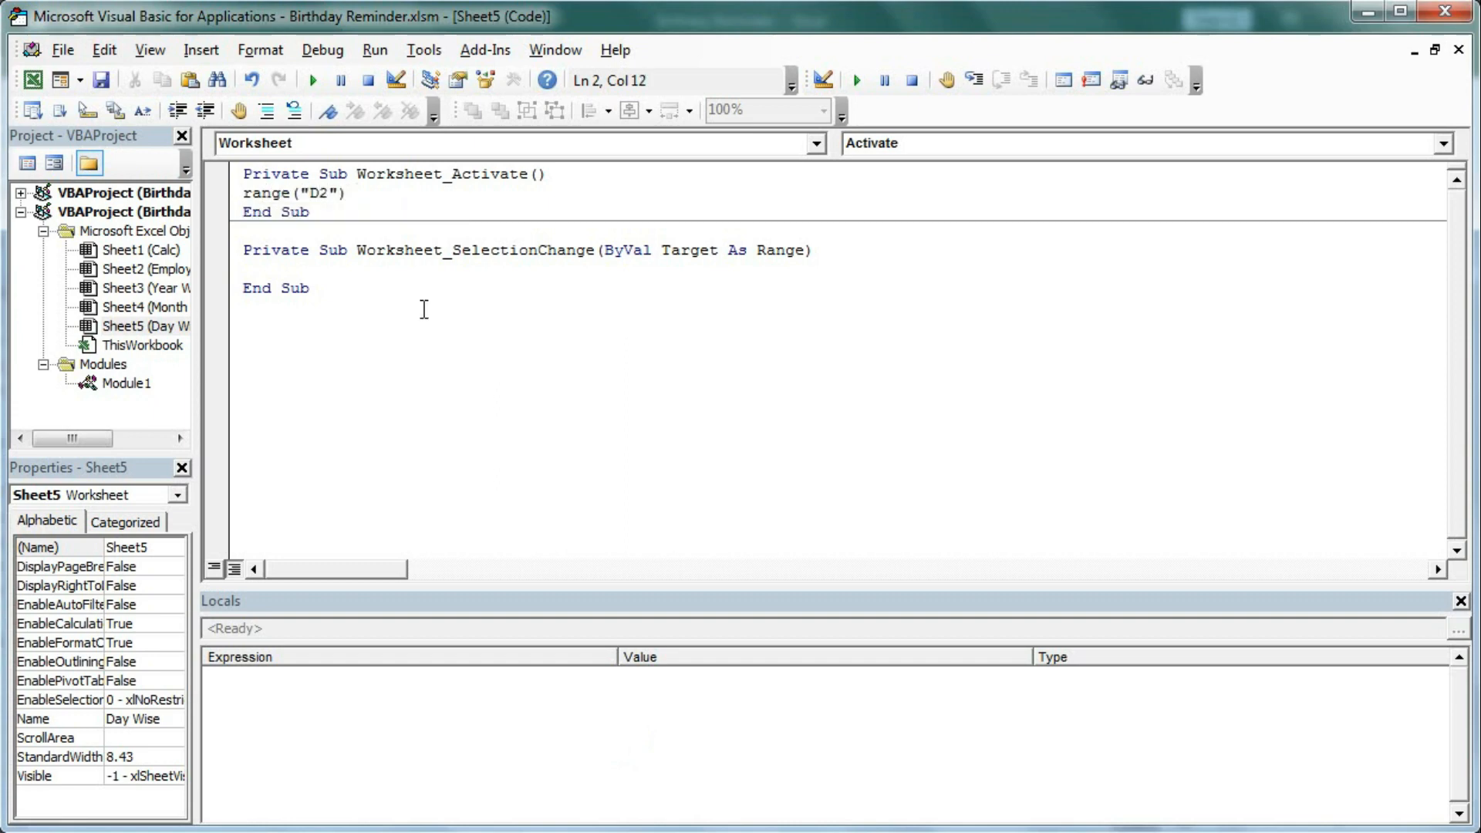
{"action": "type", "text": ".valu"}
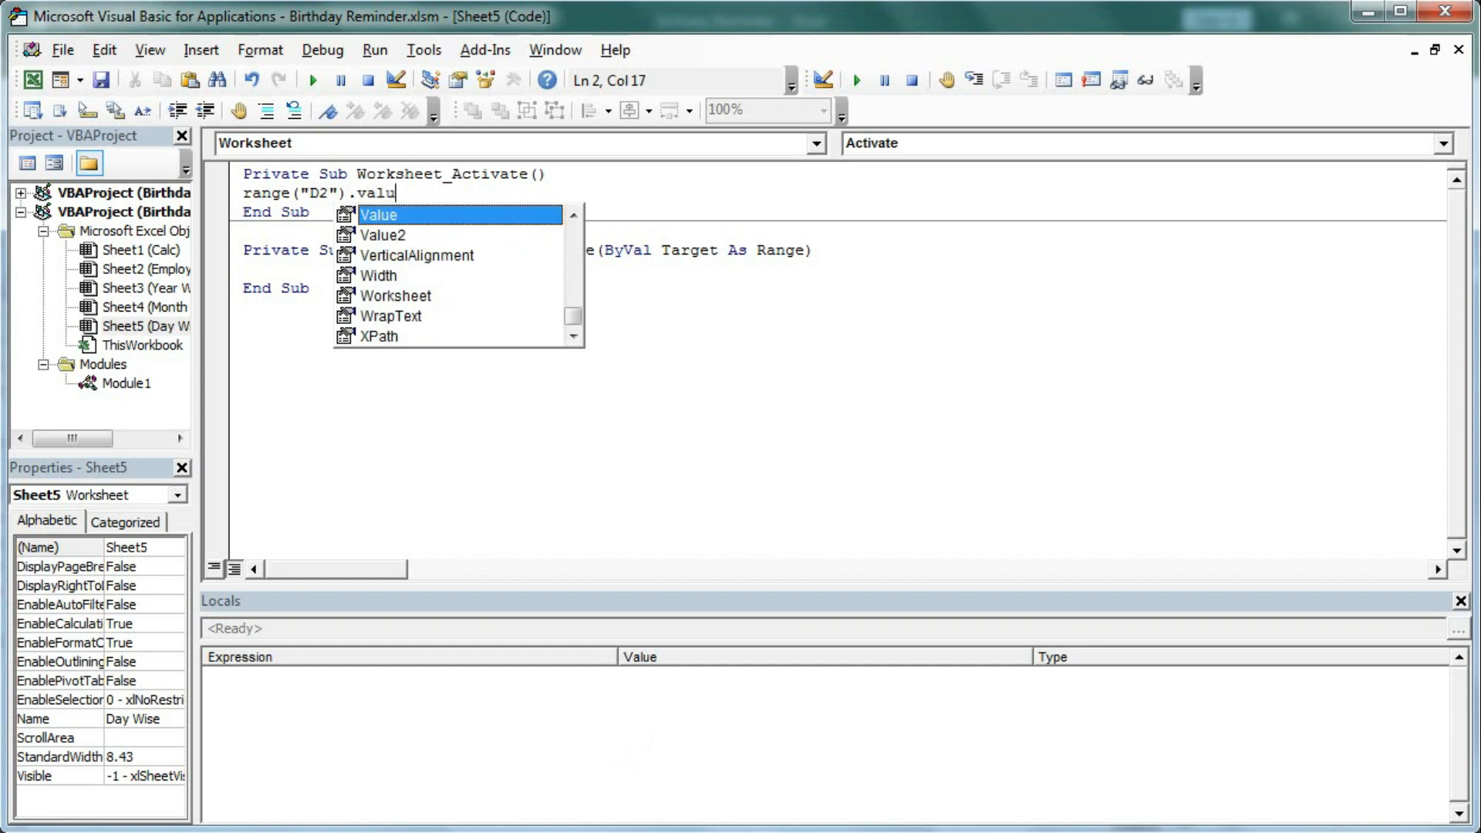
{"action": "key", "text": "Tab"}
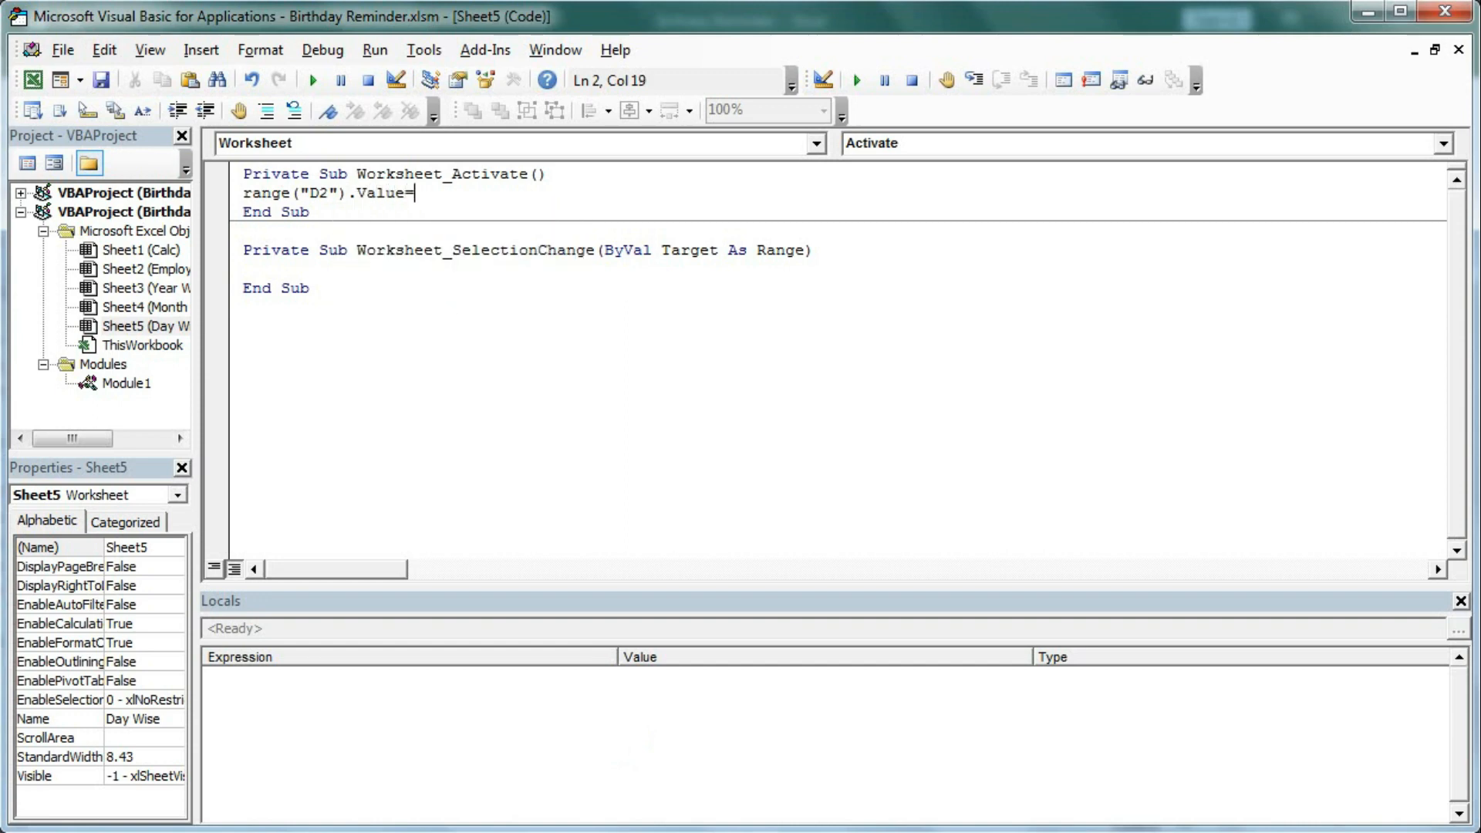
{"action": "type", "text": "=date"}
{"action": "left_click", "coordinate": [310, 212]}
{"action": "key", "text": "alt+F11"}
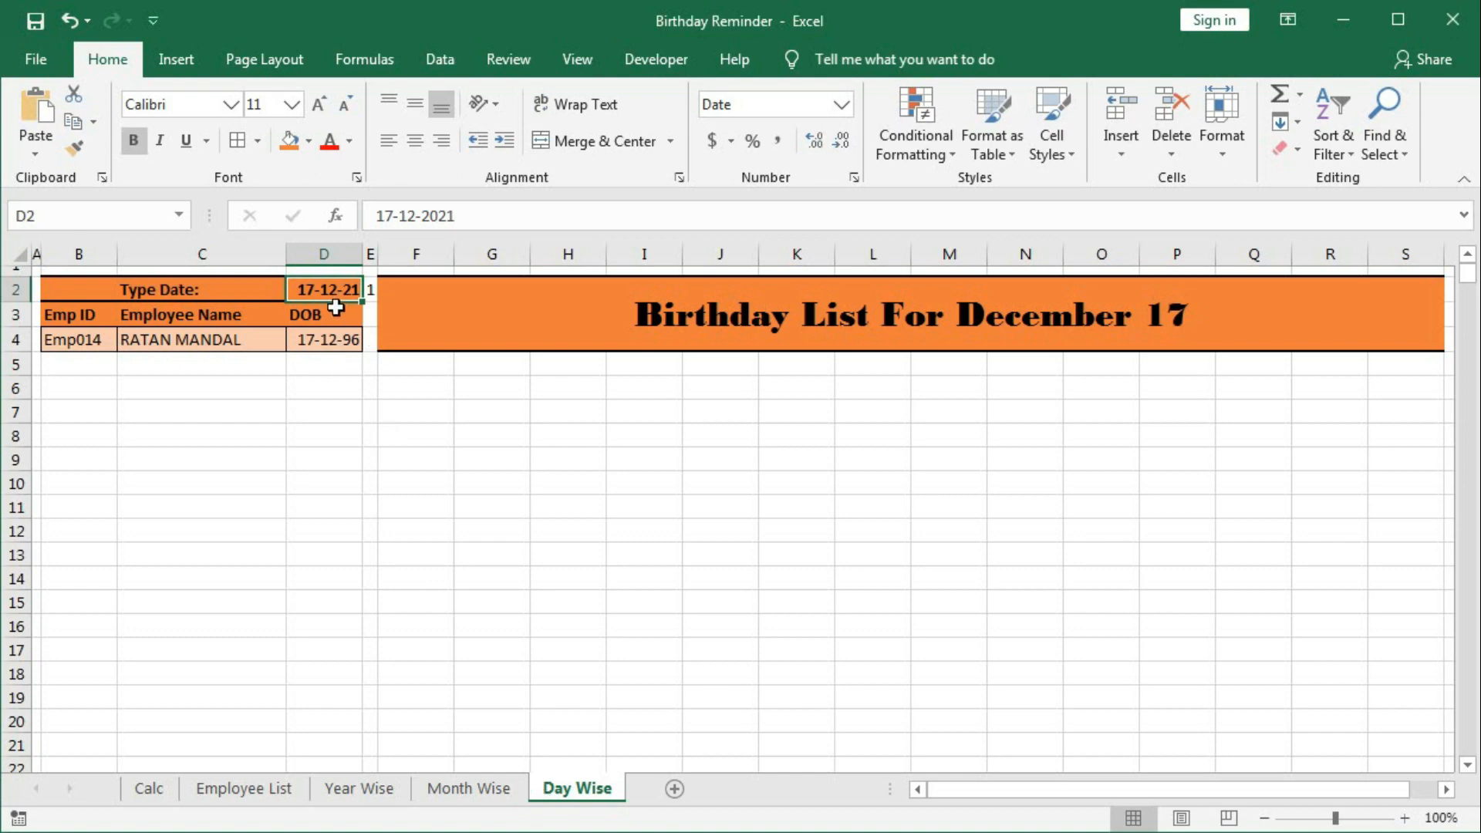
Step: Leave and reopen the Day Wise sheet to test the activation macro, and enter 17-12-21 in D2
{"action": "left_click", "coordinate": [455, 792]}
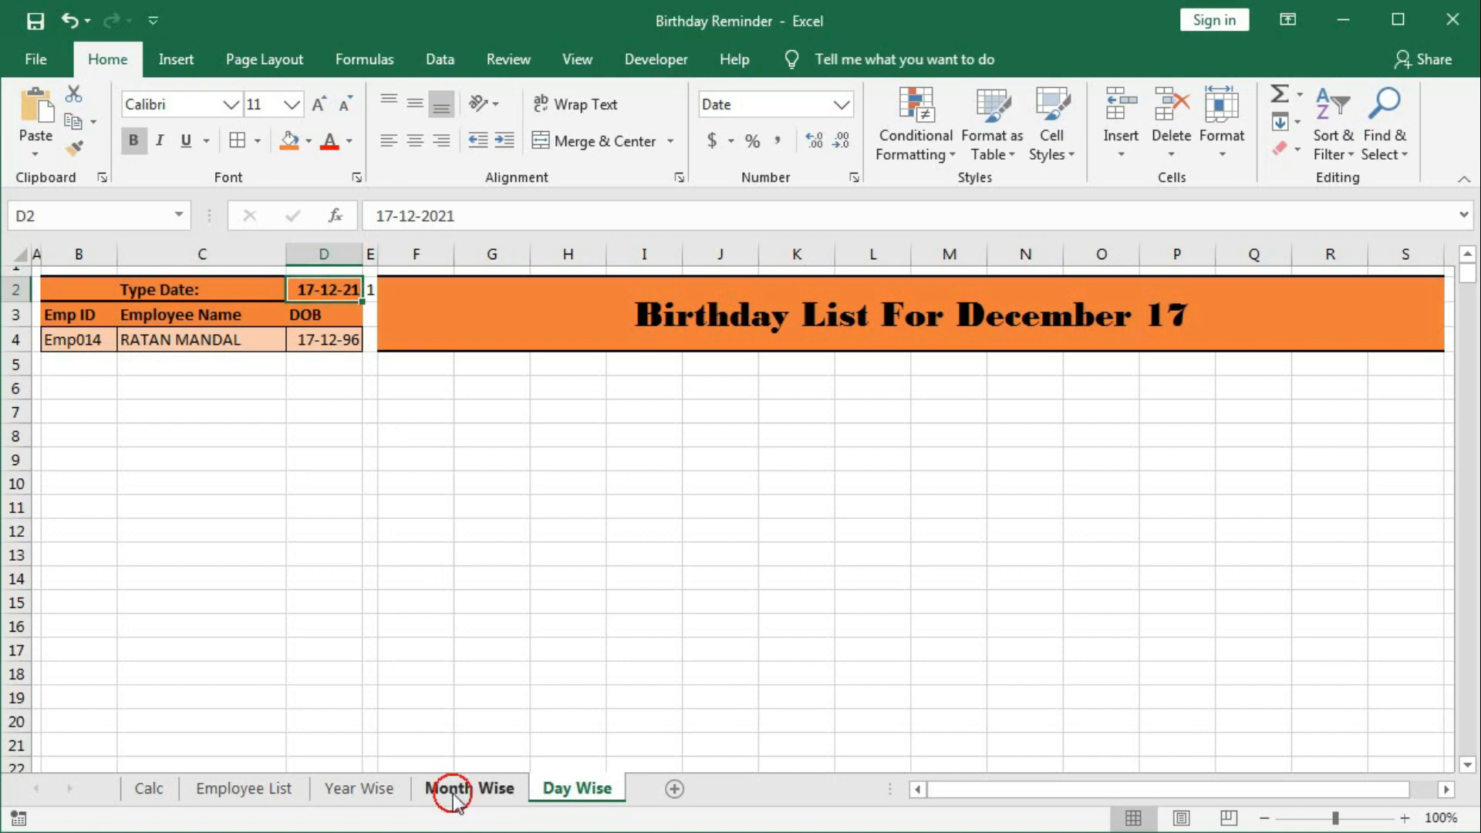
{"action": "left_click", "coordinate": [564, 794]}
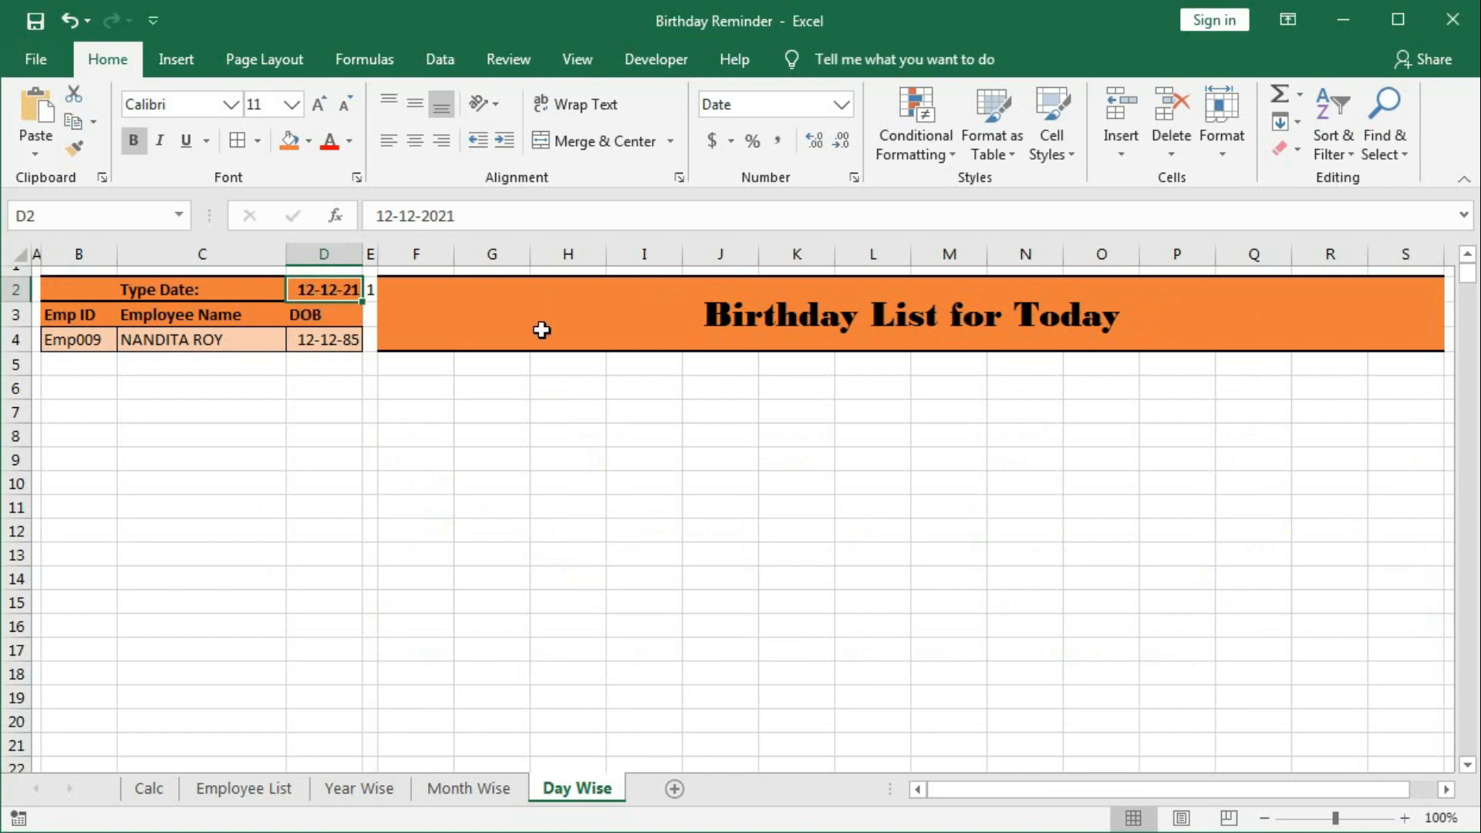
{"action": "type", "text": "17-"}
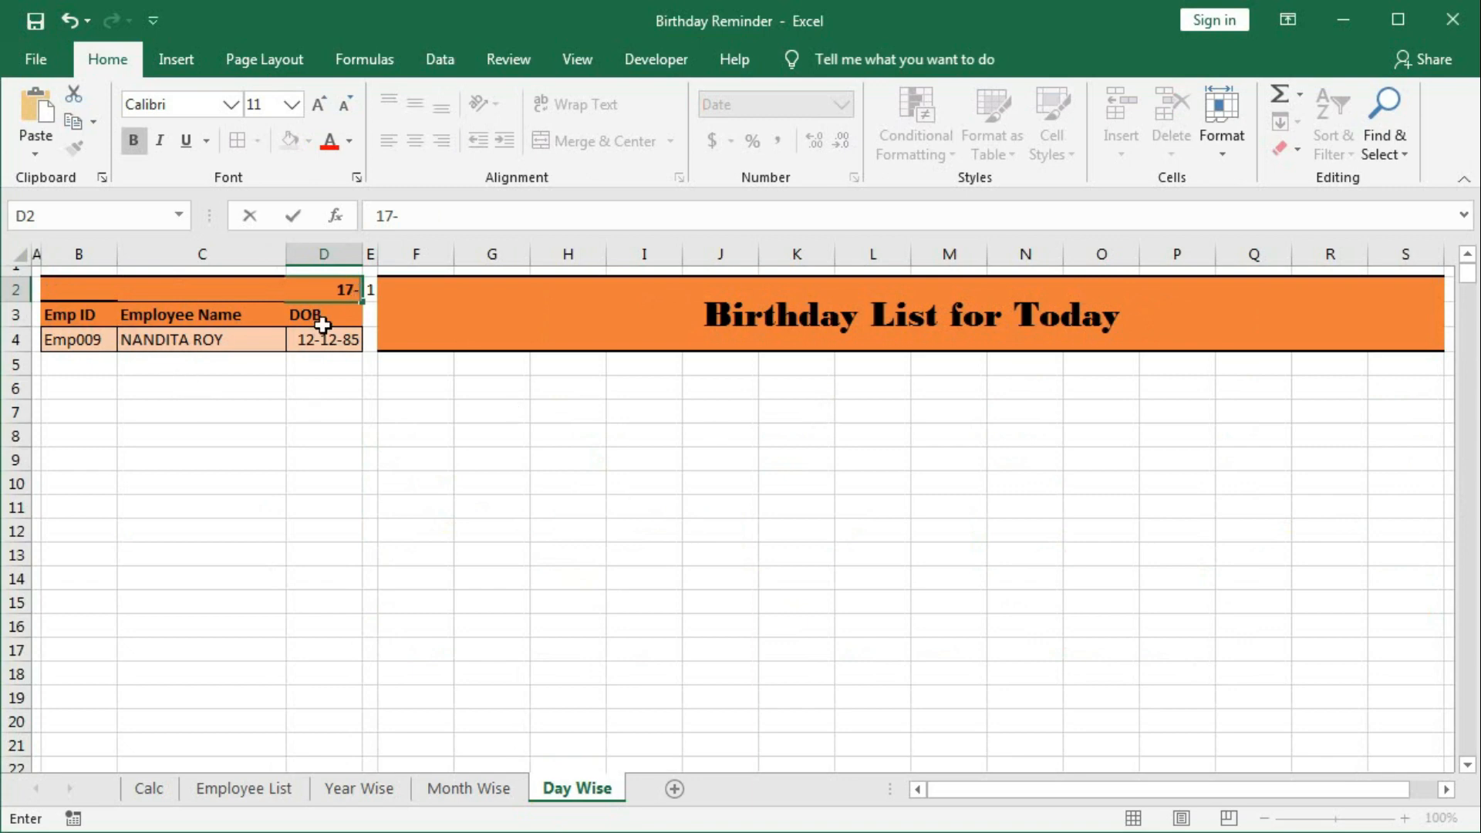
{"action": "type", "text": "12-21"}
{"action": "key", "text": "Return"}
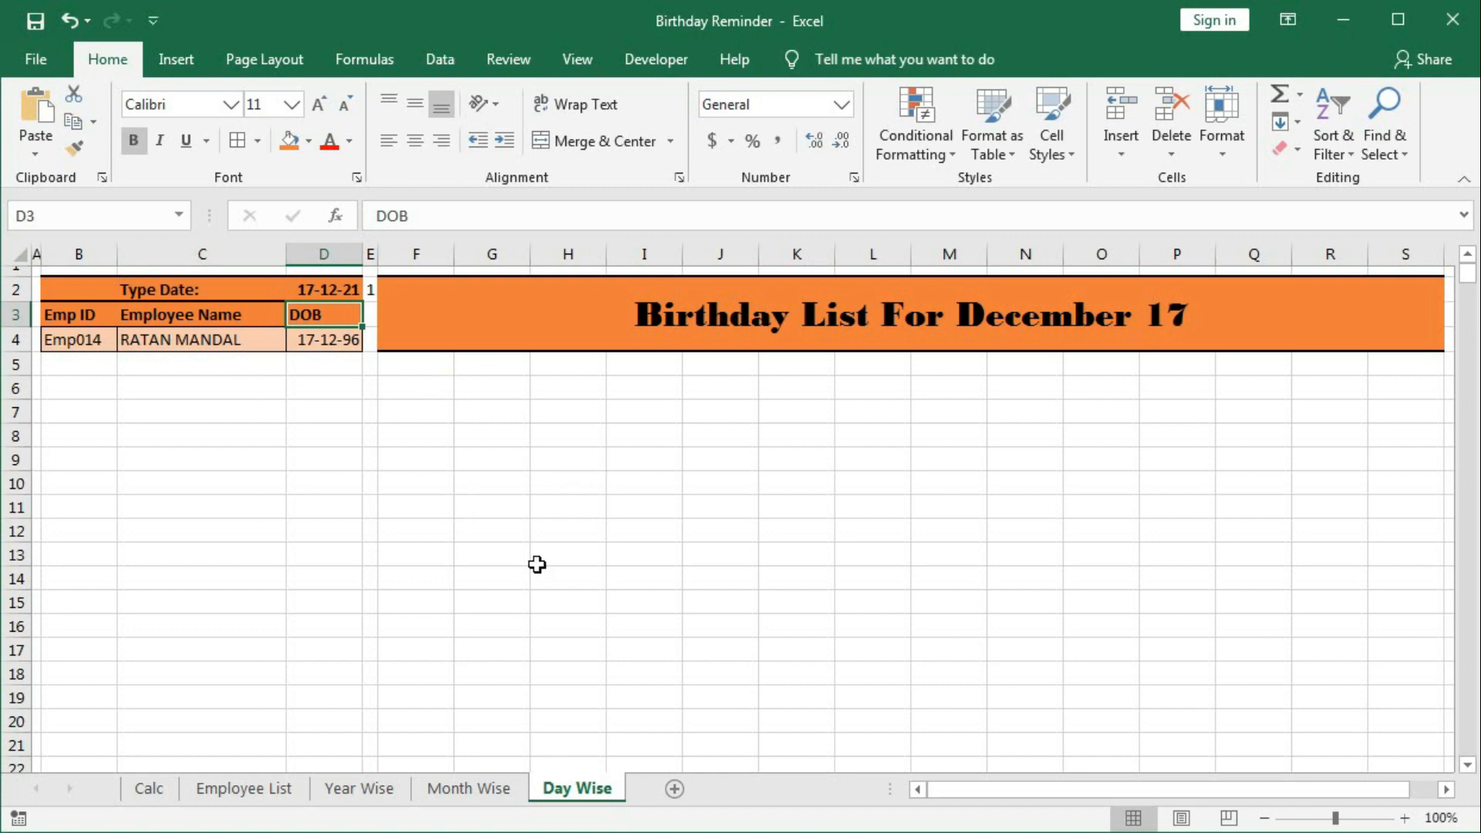
Step: Copy the first framed photo group from Month Wise to Day Wise, place it below the title's start and enlarge it to 1.63" by 2.1"
{"action": "left_click", "coordinate": [466, 788]}
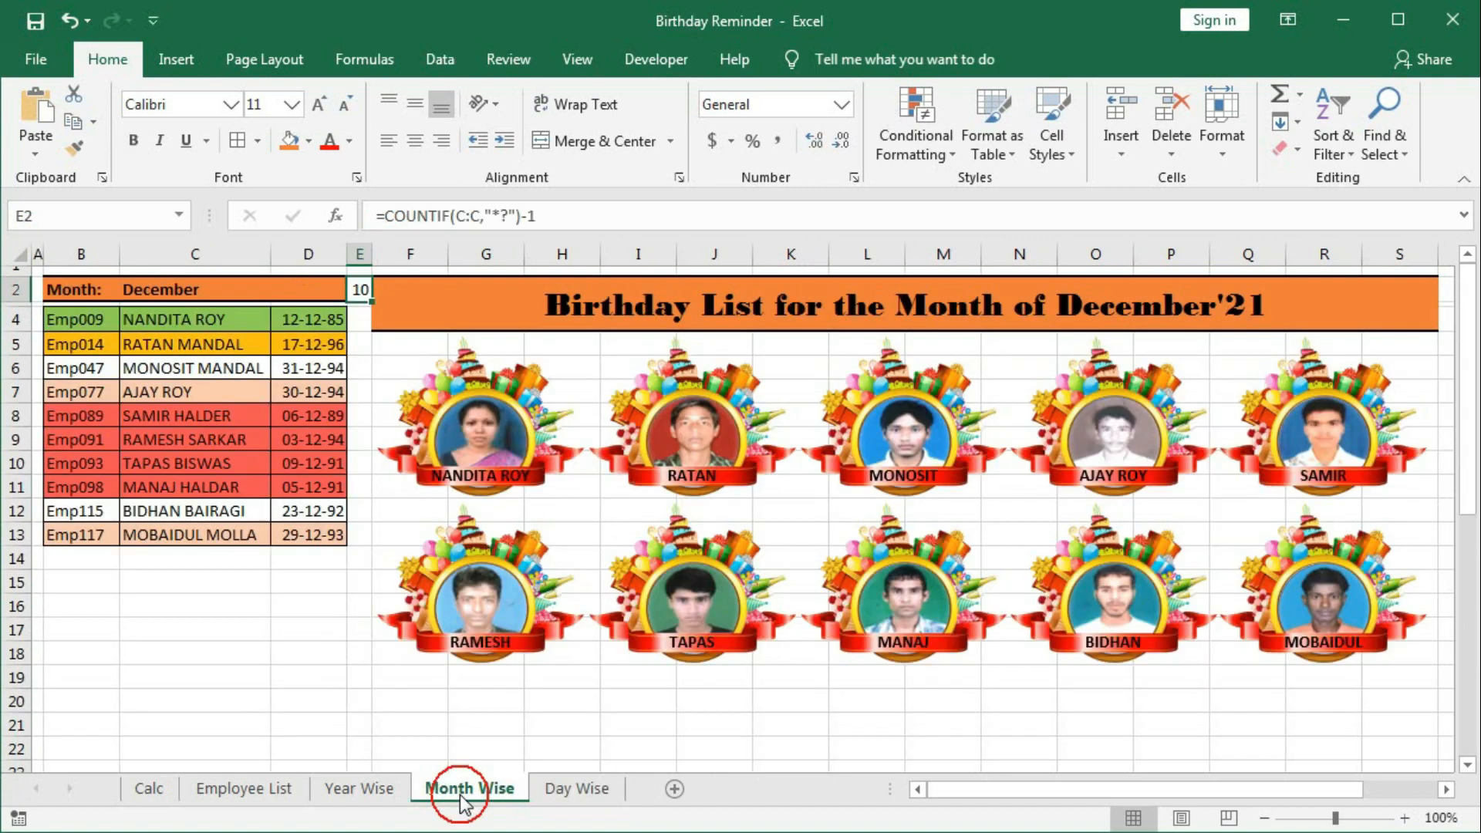
{"action": "left_click", "coordinate": [450, 382]}
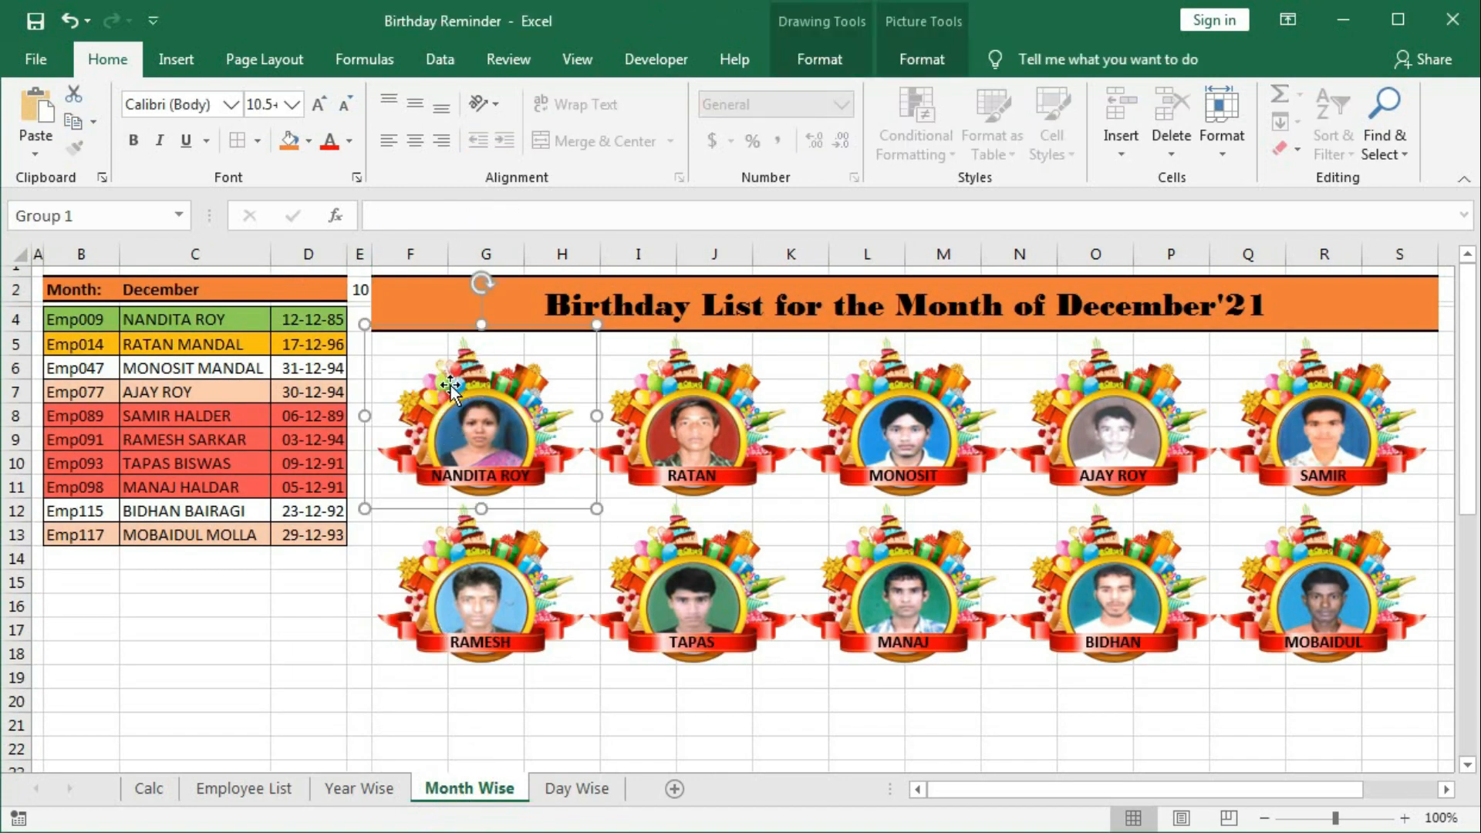
{"action": "left_click", "coordinate": [579, 789]}
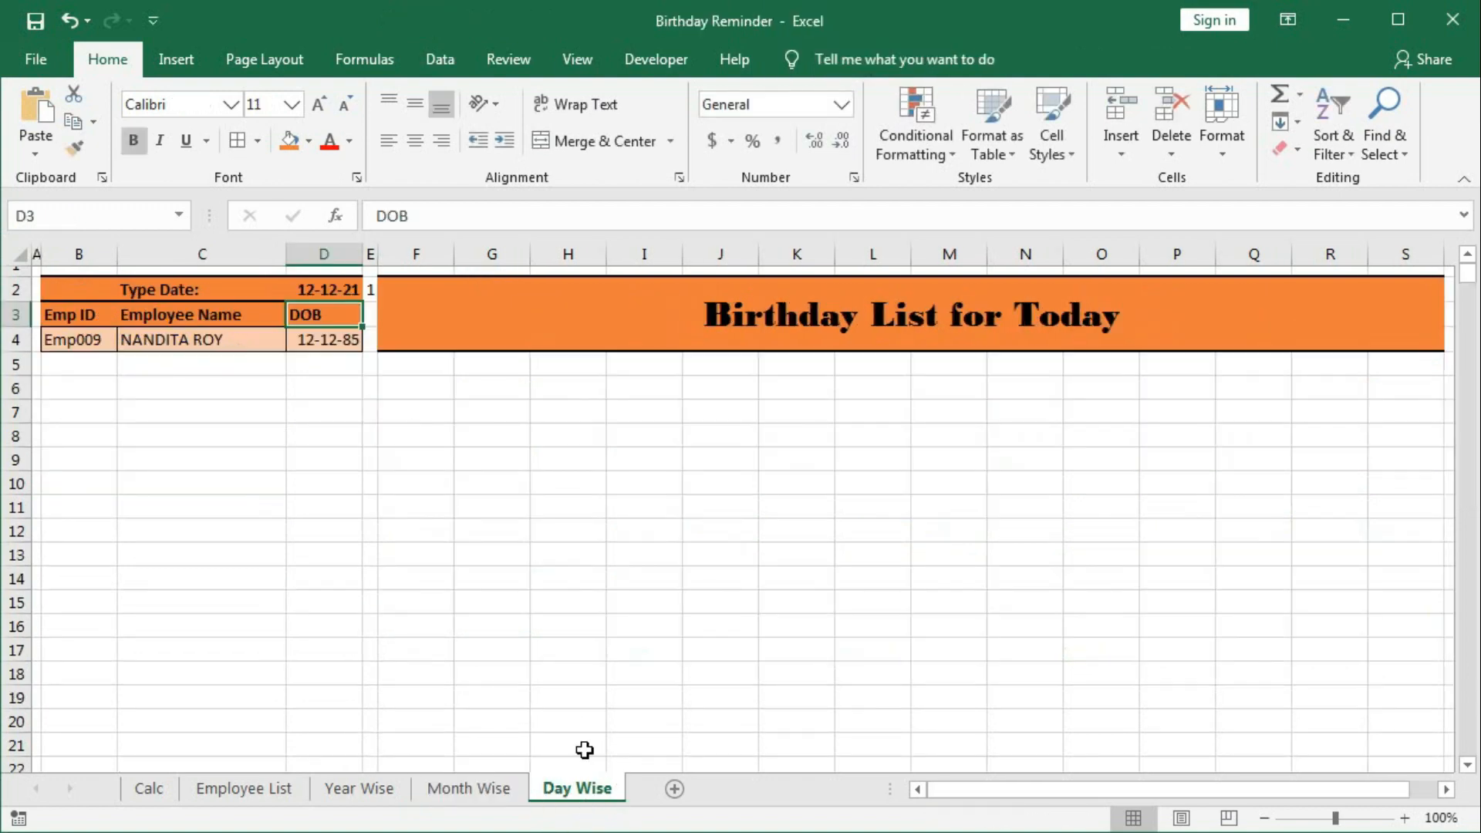
{"action": "key", "text": "ctrl+v"}
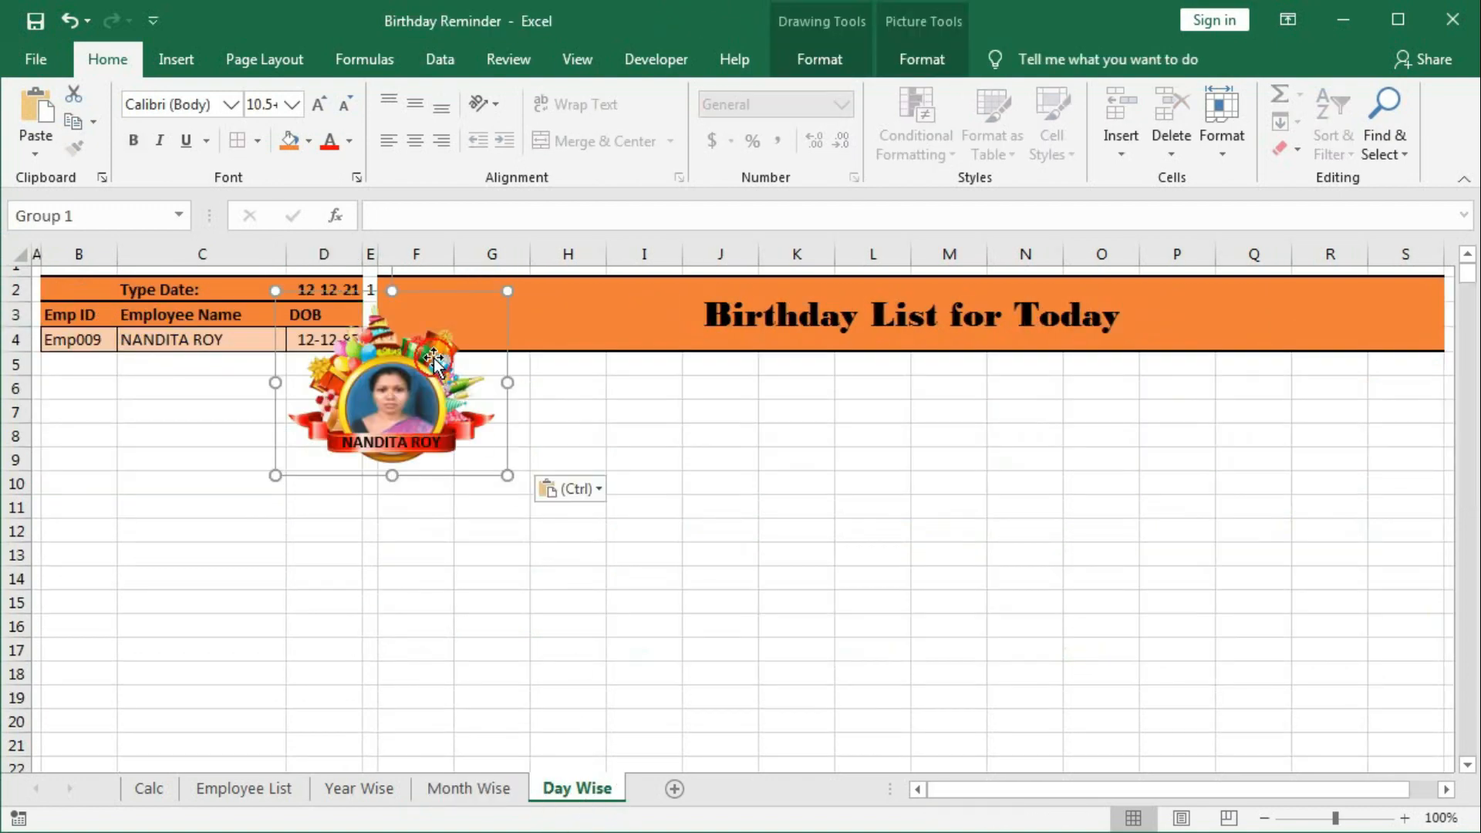
{"action": "left_click_drag", "start_coordinate": [431, 348], "coordinate": [550, 421]}
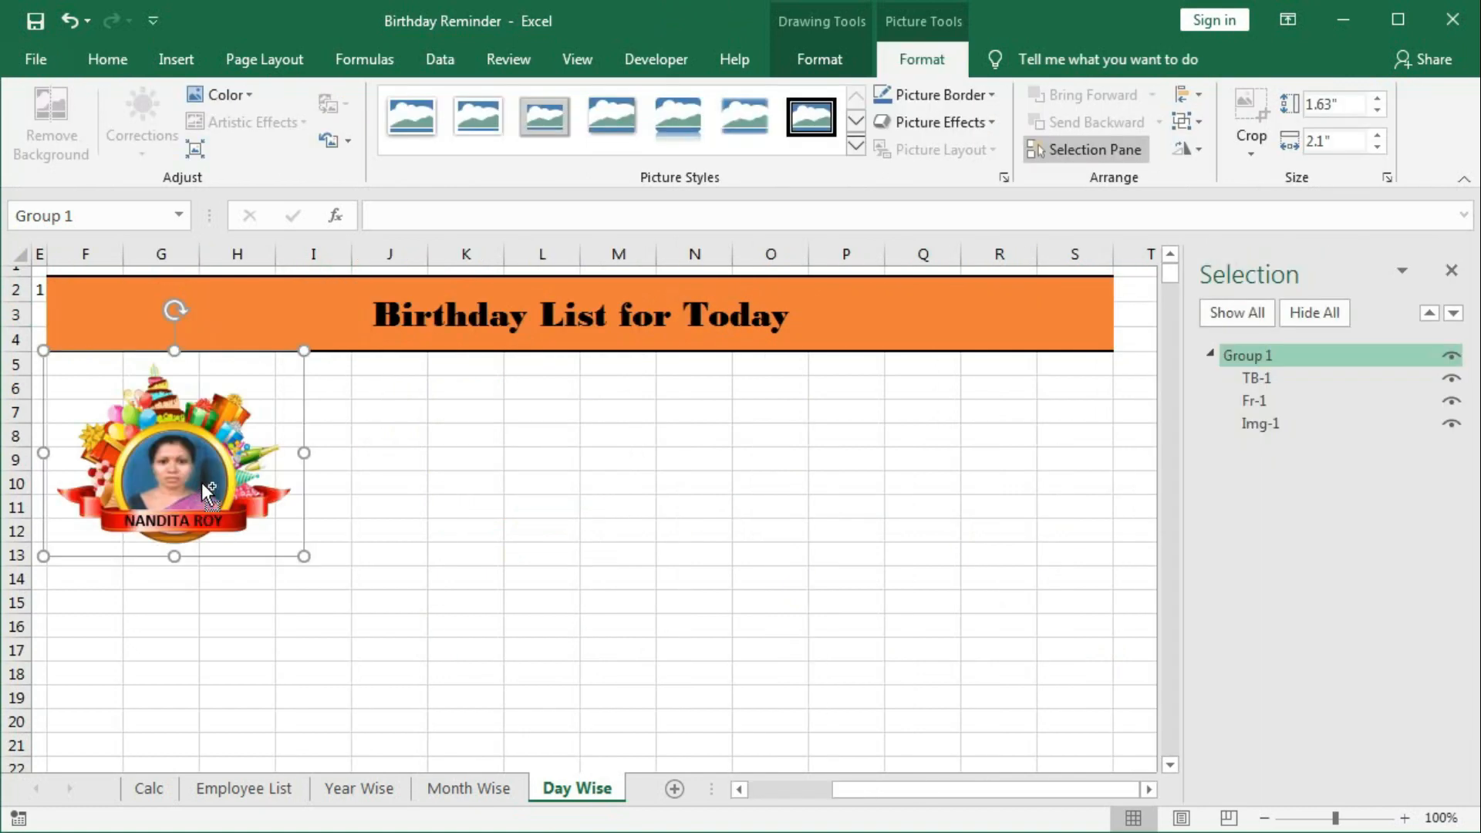
Step: Duplicate the framed photo group across into a row of five, and copy that whole row directly beneath it
{"action": "left_click_drag", "start_coordinate": [202, 477], "coordinate": [1114, 506]}
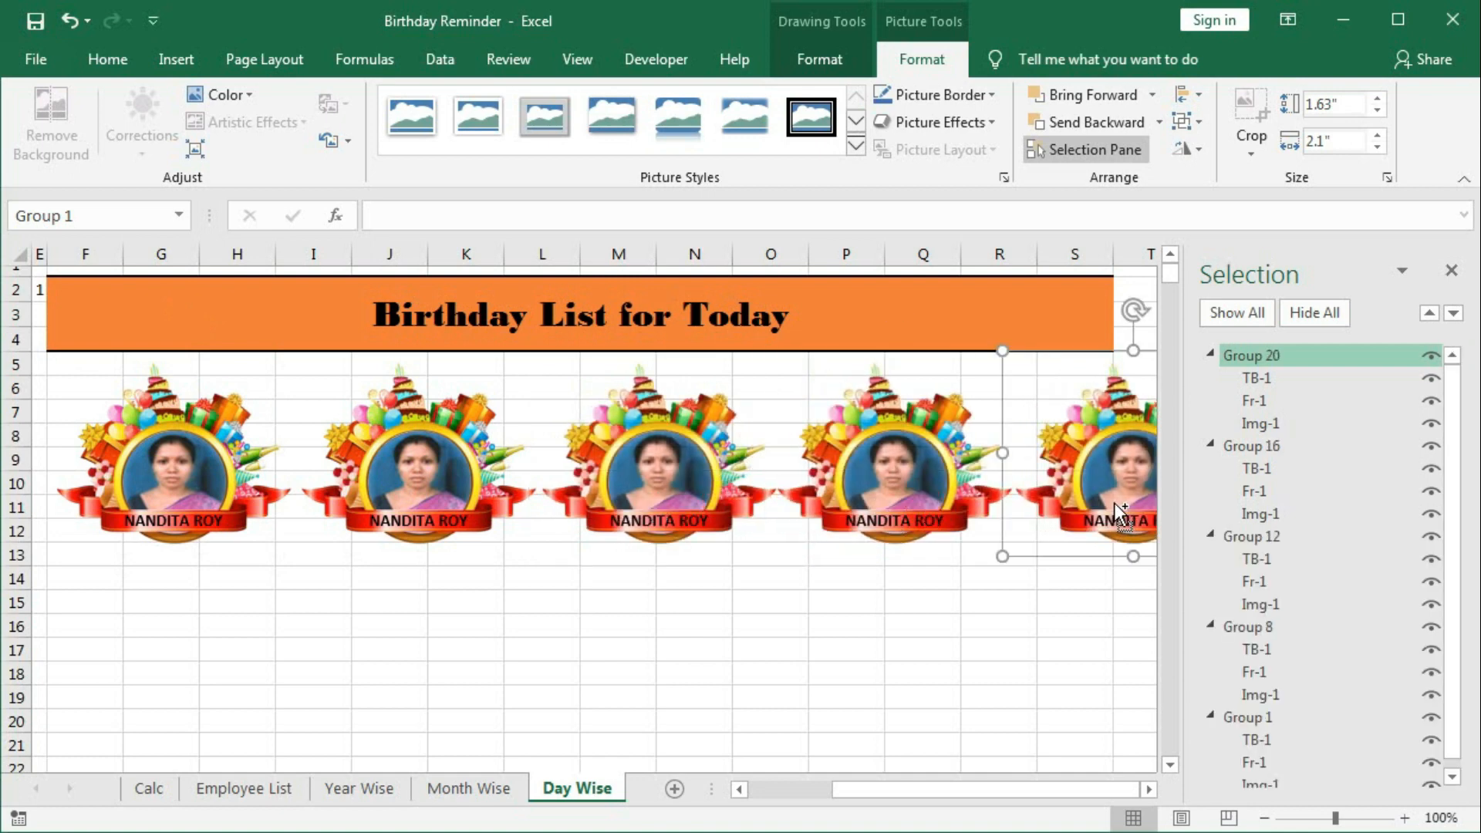
{"action": "left_click", "coordinate": [886, 482], "text": "ctrl"}
{"action": "left_click", "coordinate": [638, 476], "text": "ctrl"}
{"action": "left_click", "coordinate": [316, 447], "text": "ctrl"}
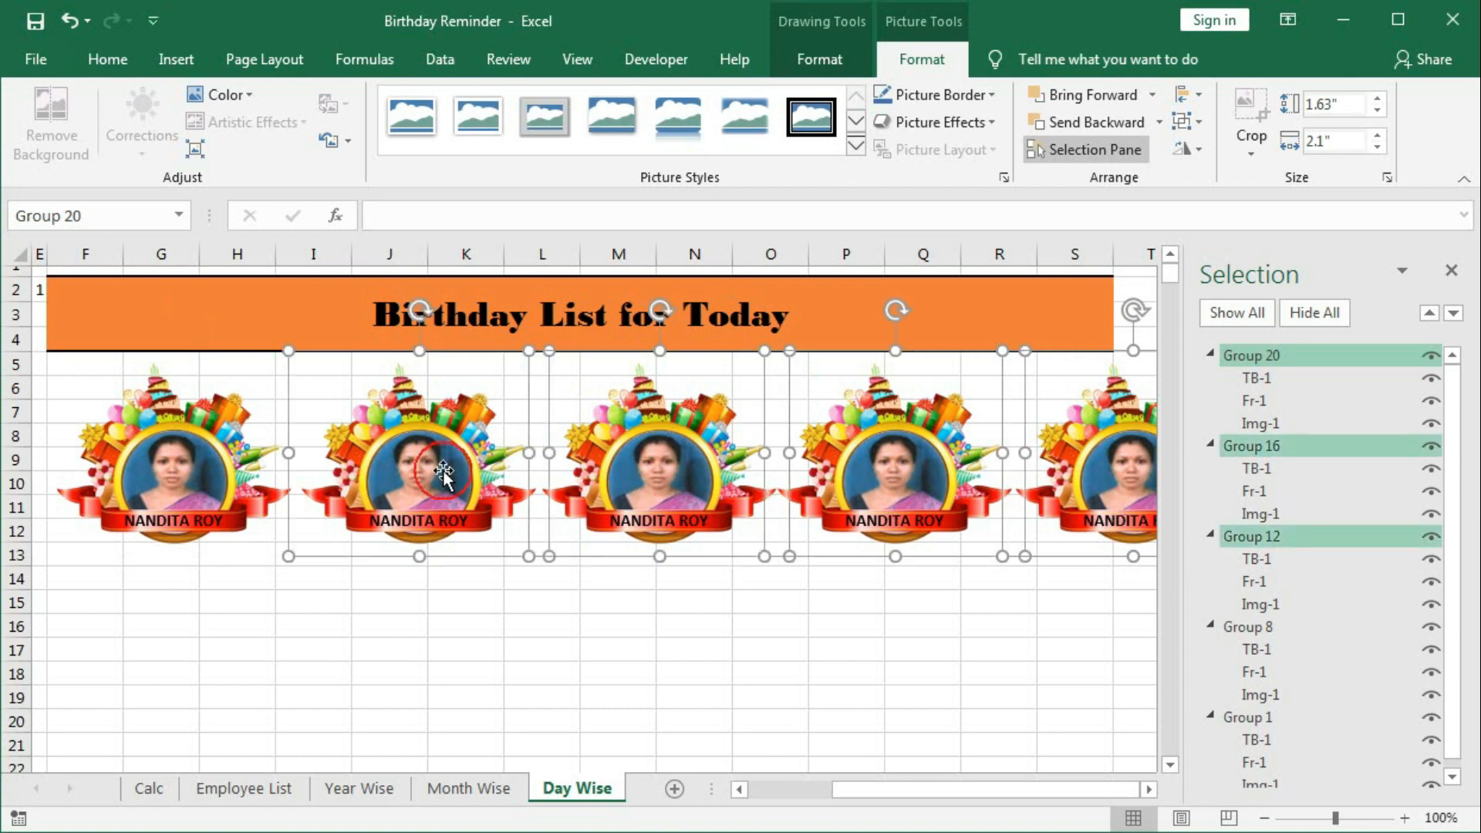
{"action": "left_click", "coordinate": [182, 470], "text": "ctrl"}
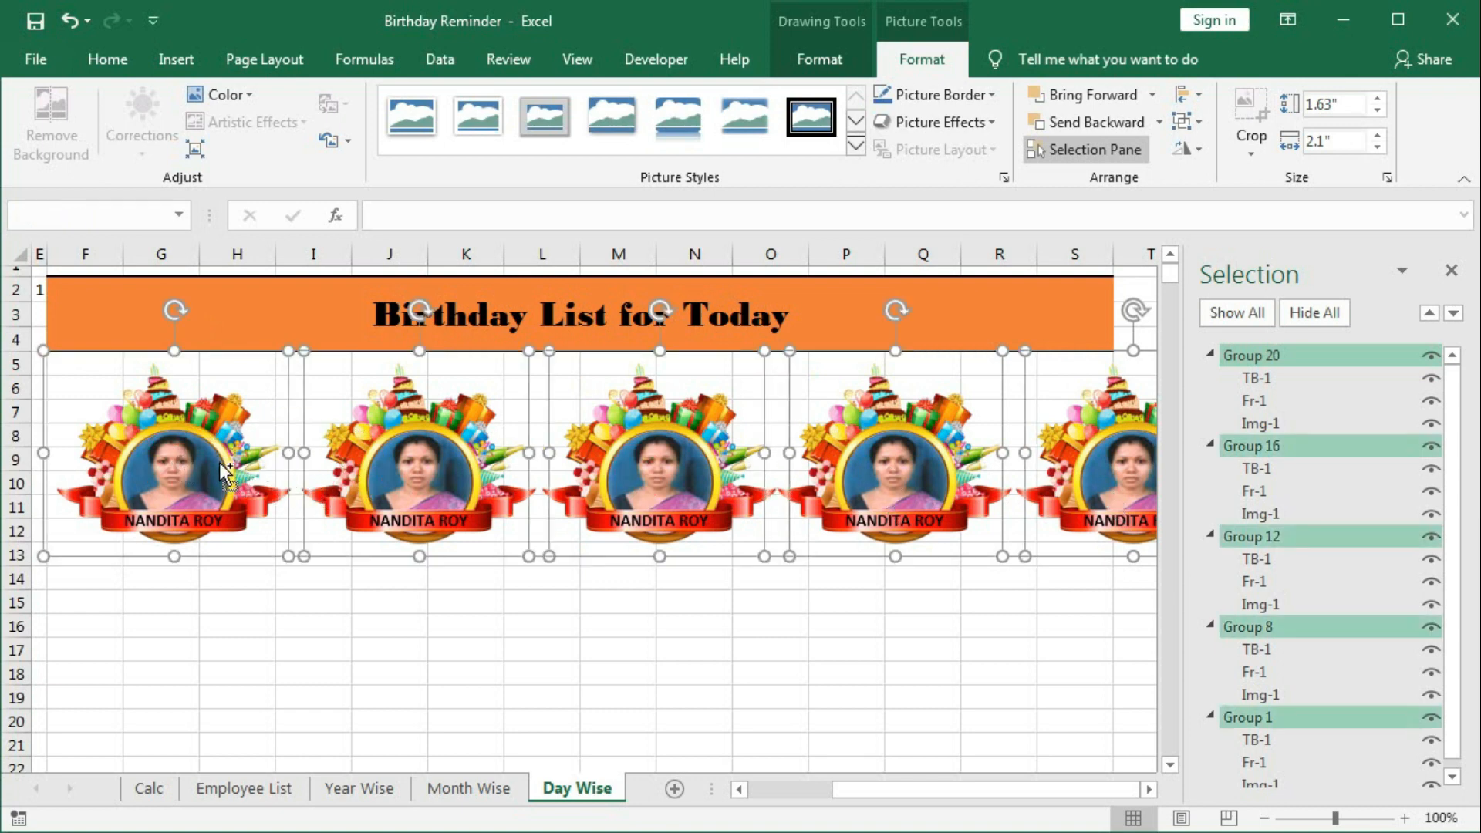
{"action": "left_click_drag", "start_coordinate": [224, 457], "coordinate": [230, 650]}
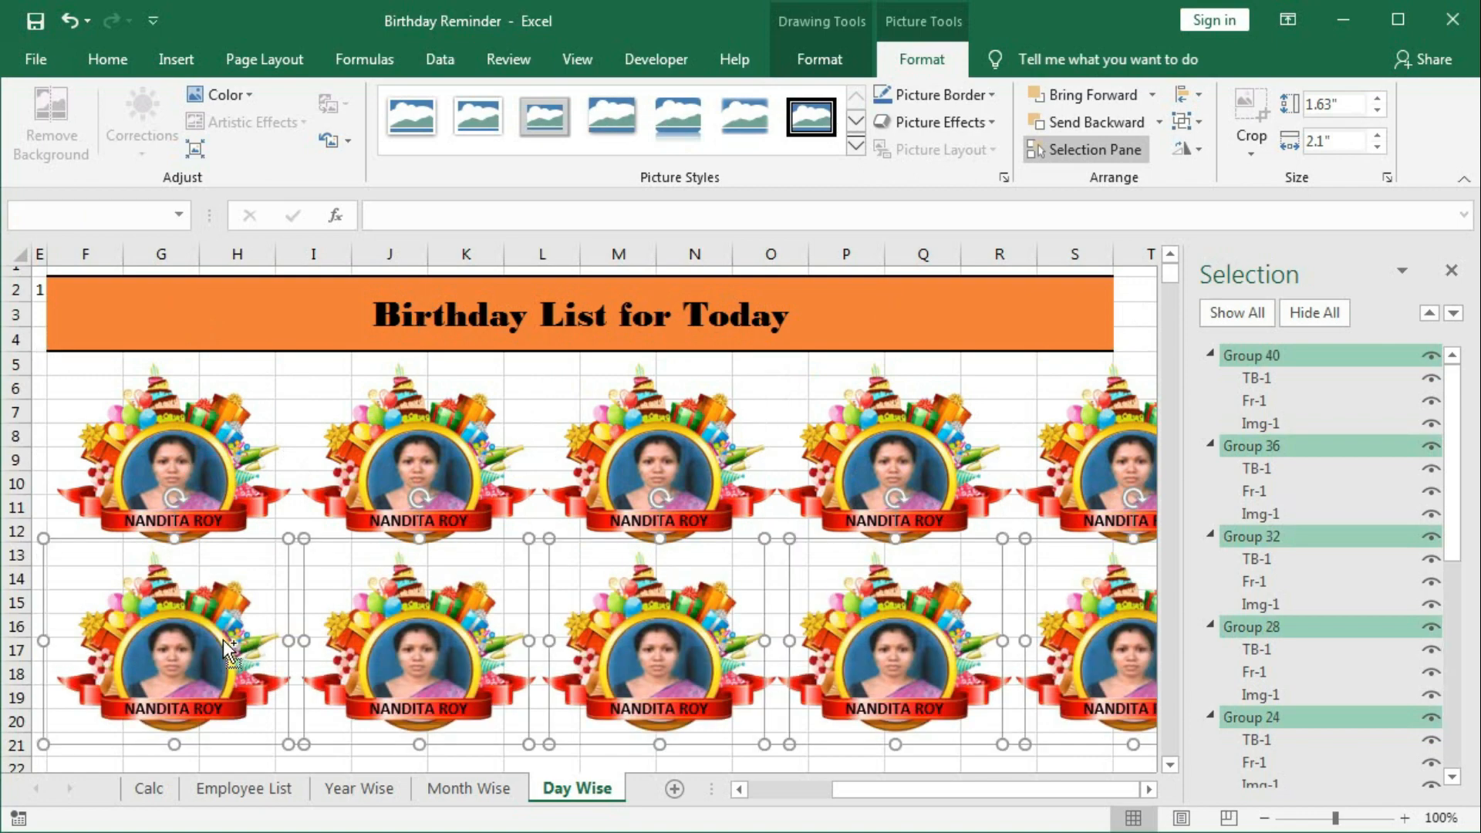
{"action": "left_click", "coordinate": [561, 424]}
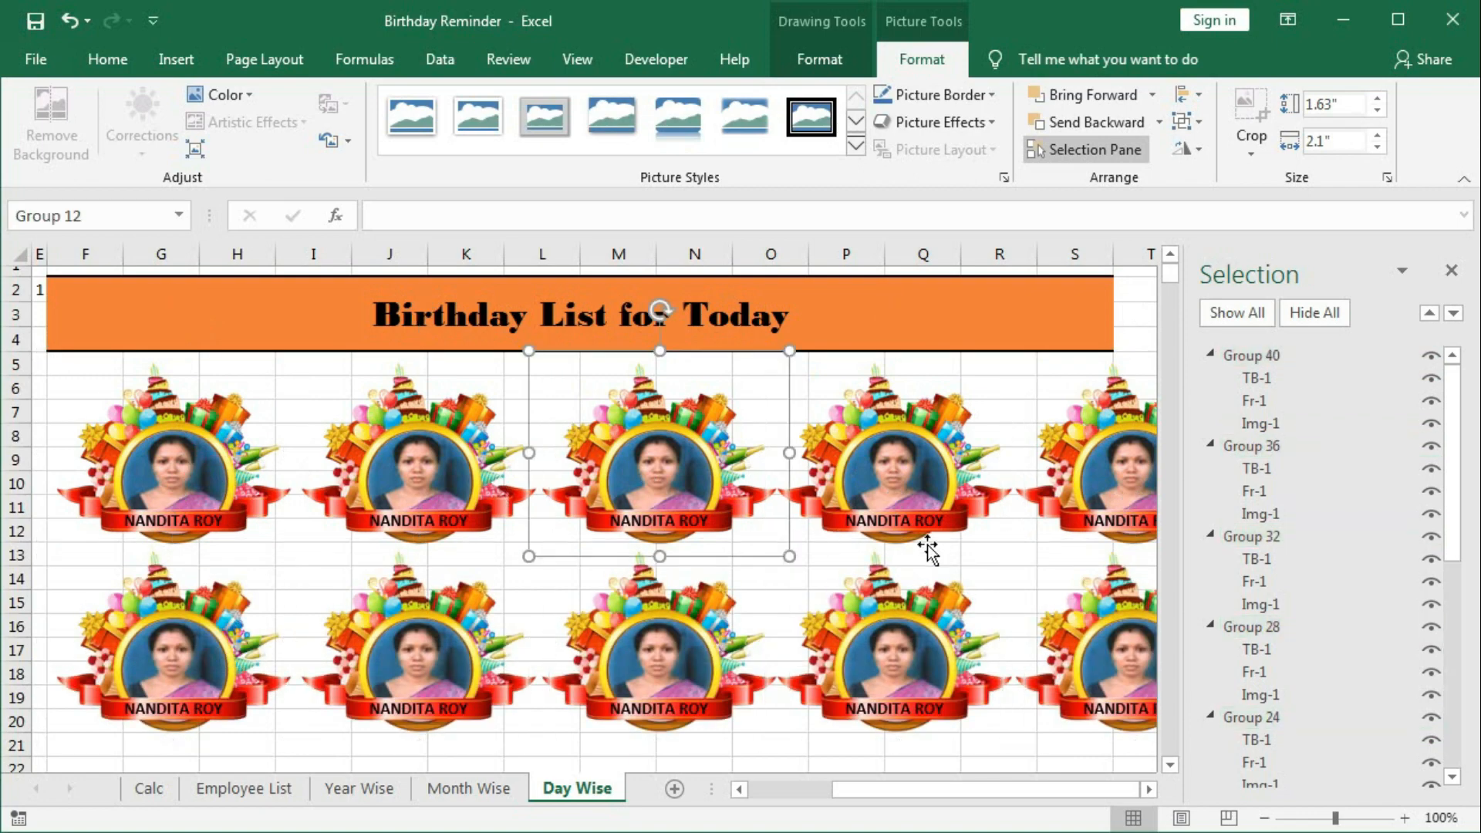
{"action": "left_click", "coordinate": [199, 473]}
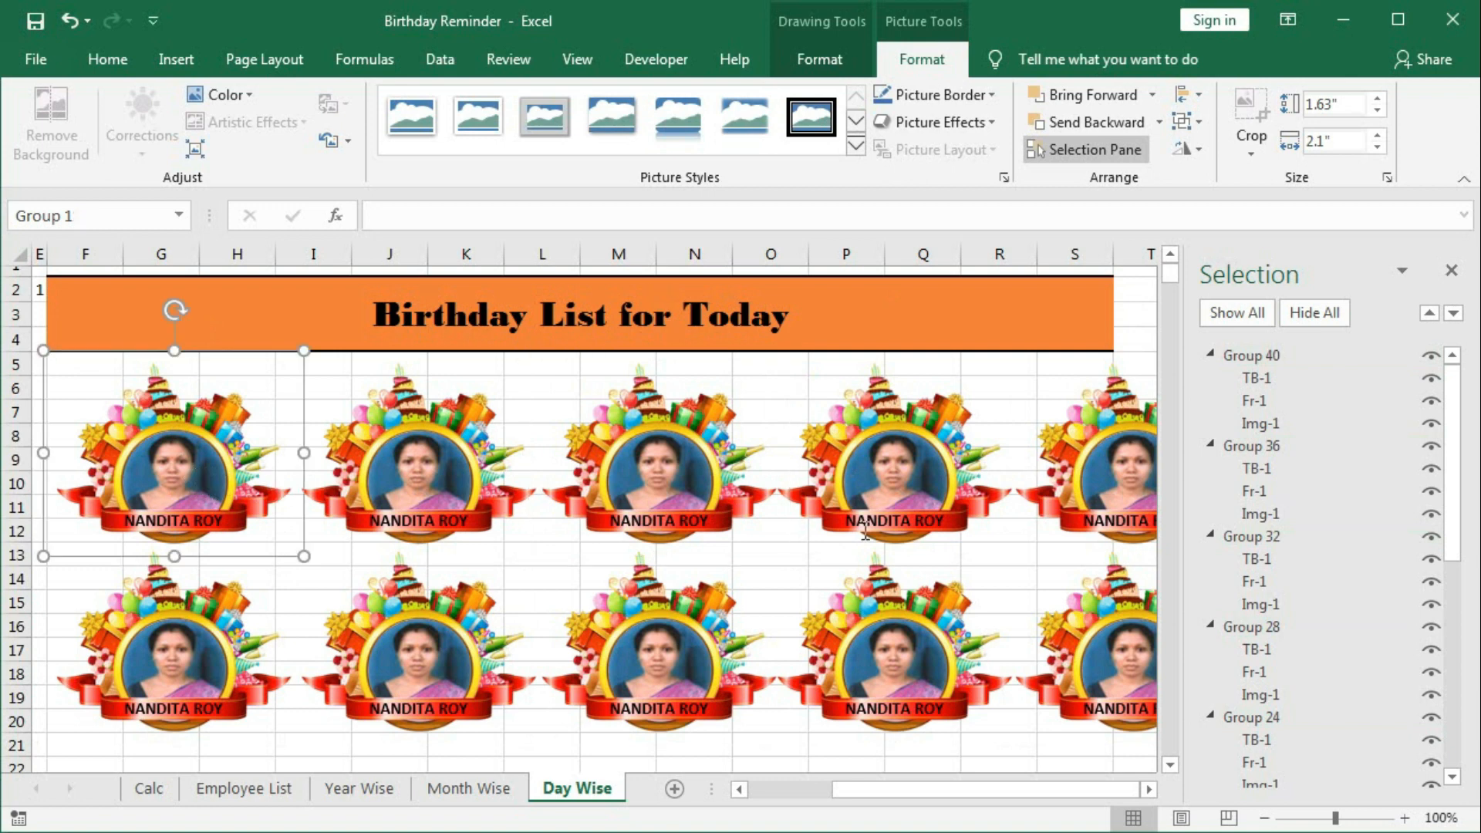
Step: Rename the second framed photo group in the Day Wise top row as Group 2
{"action": "left_click_drag", "start_coordinate": [1455, 502], "coordinate": [1464, 698]}
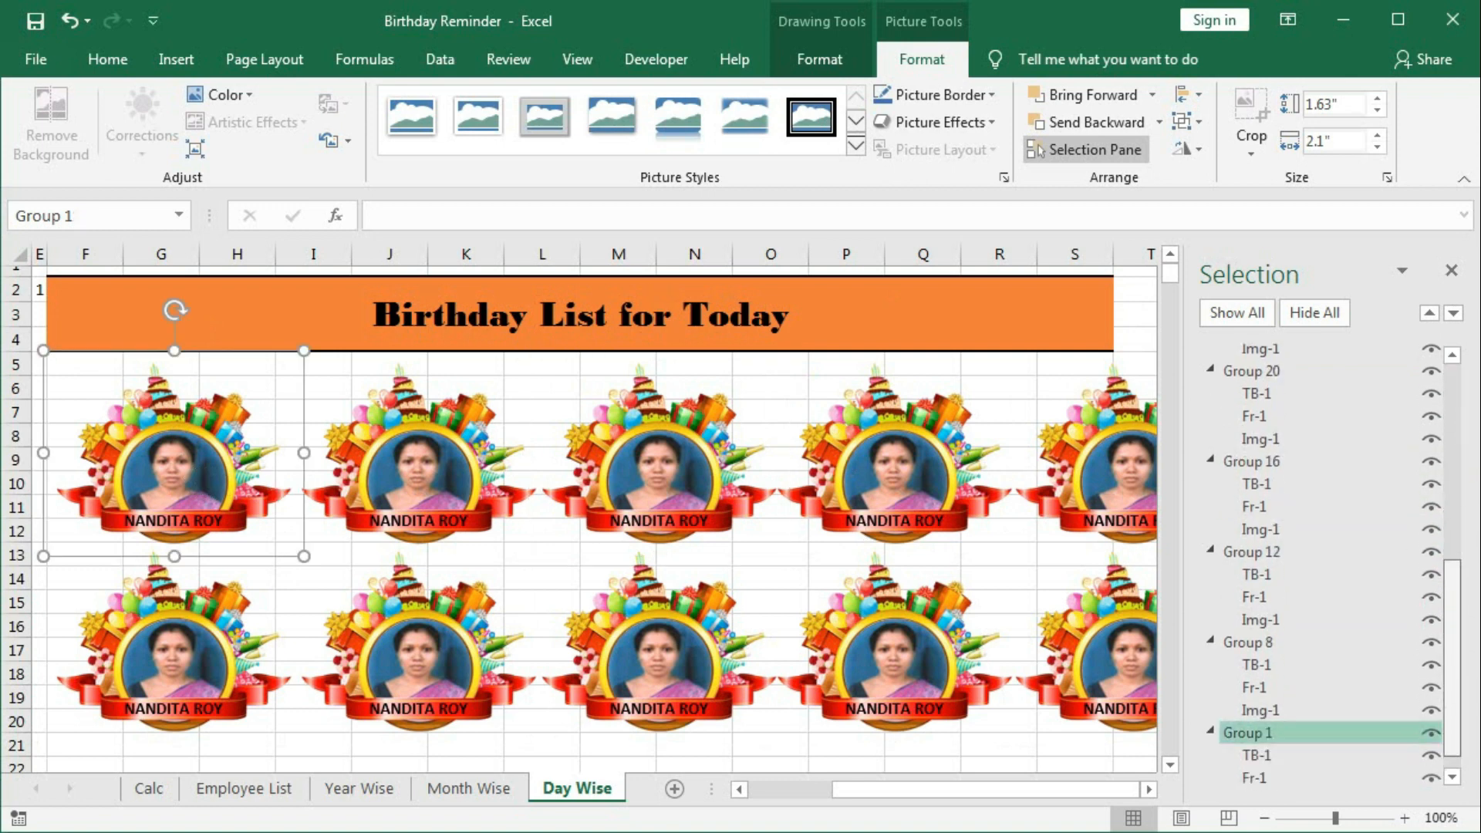
{"action": "left_click", "coordinate": [538, 519]}
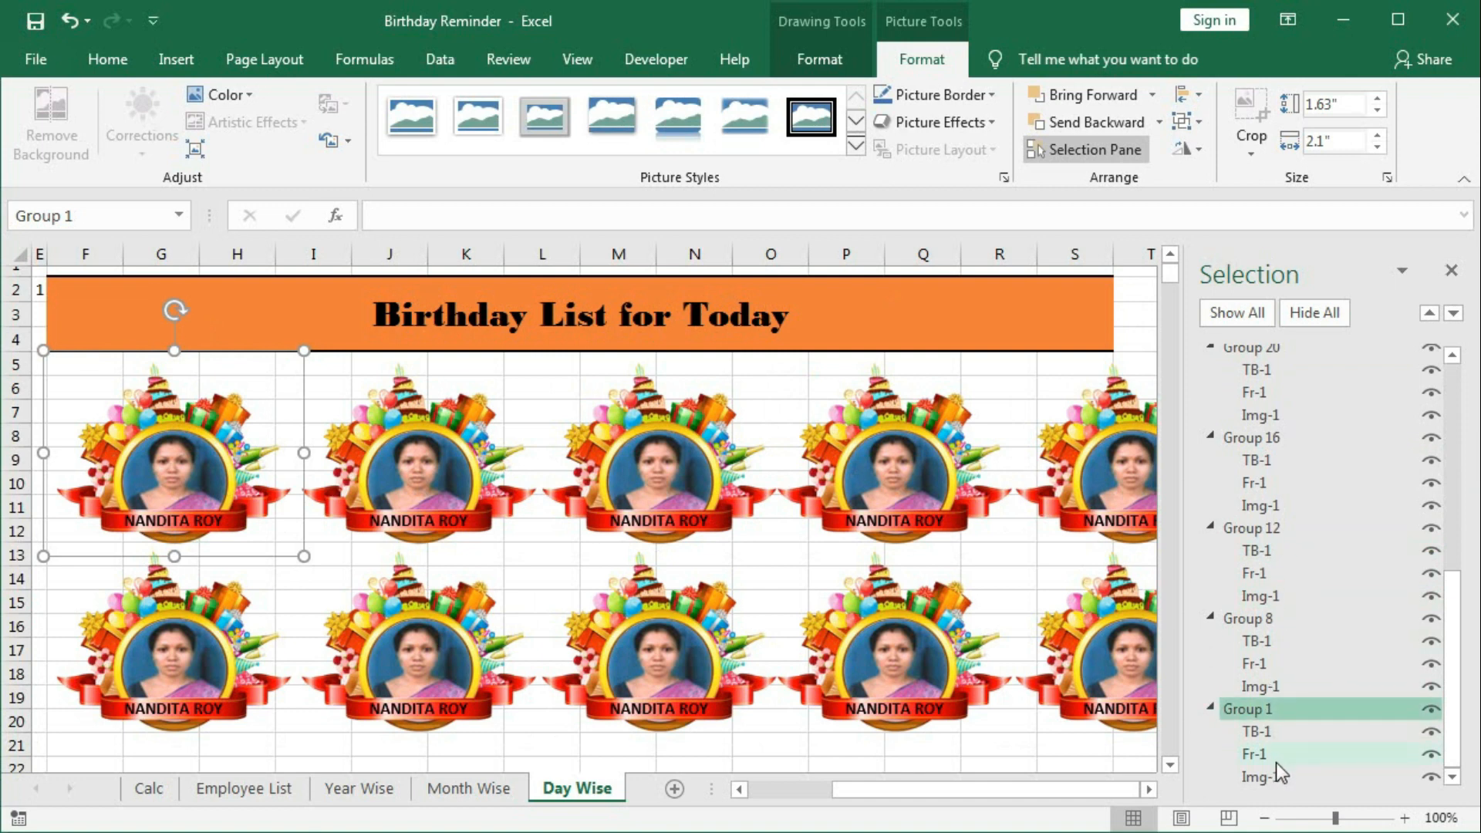
{"action": "left_click", "coordinate": [1271, 619]}
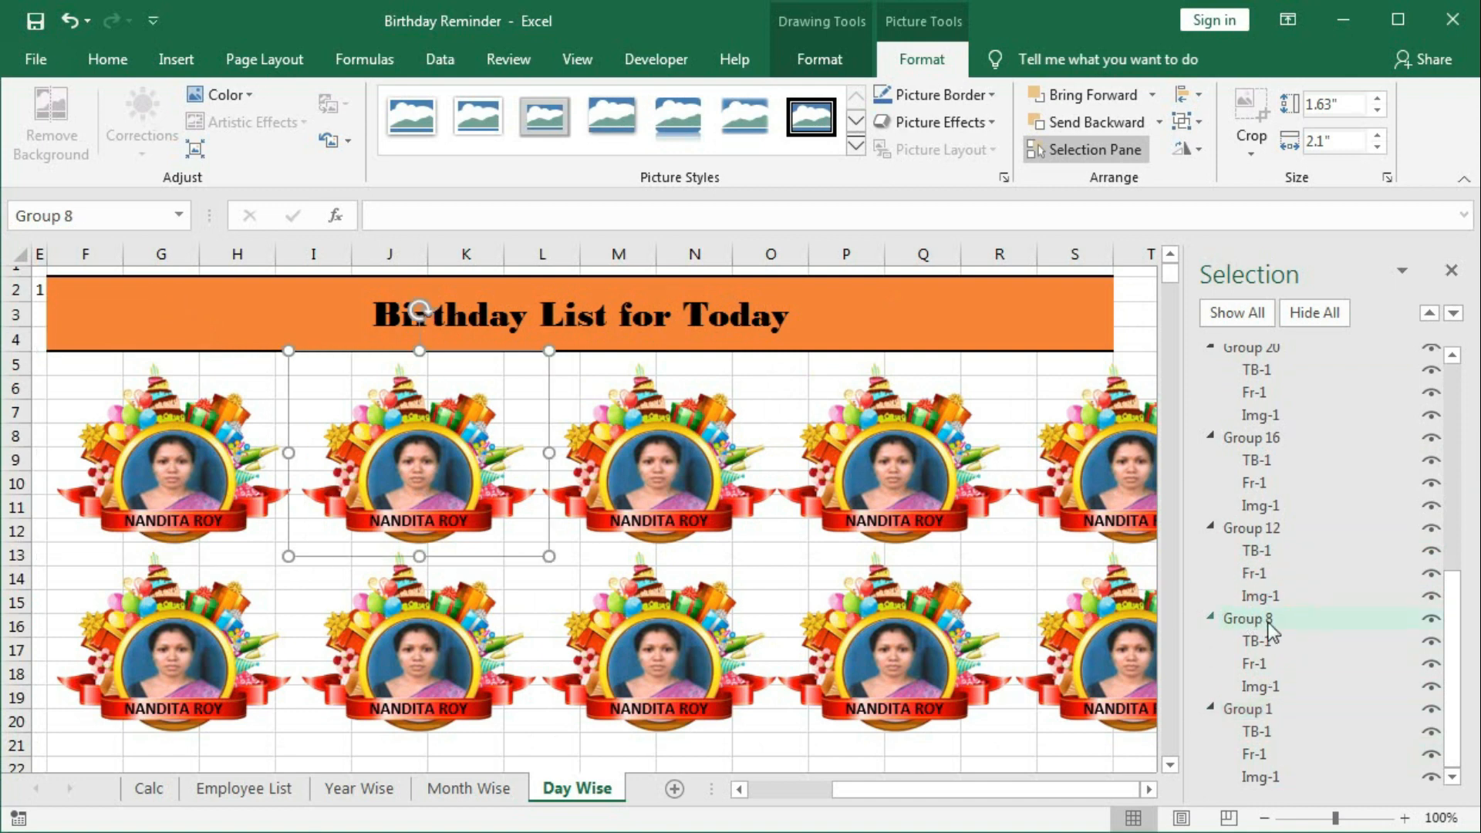
{"action": "left_click", "coordinate": [1290, 621]}
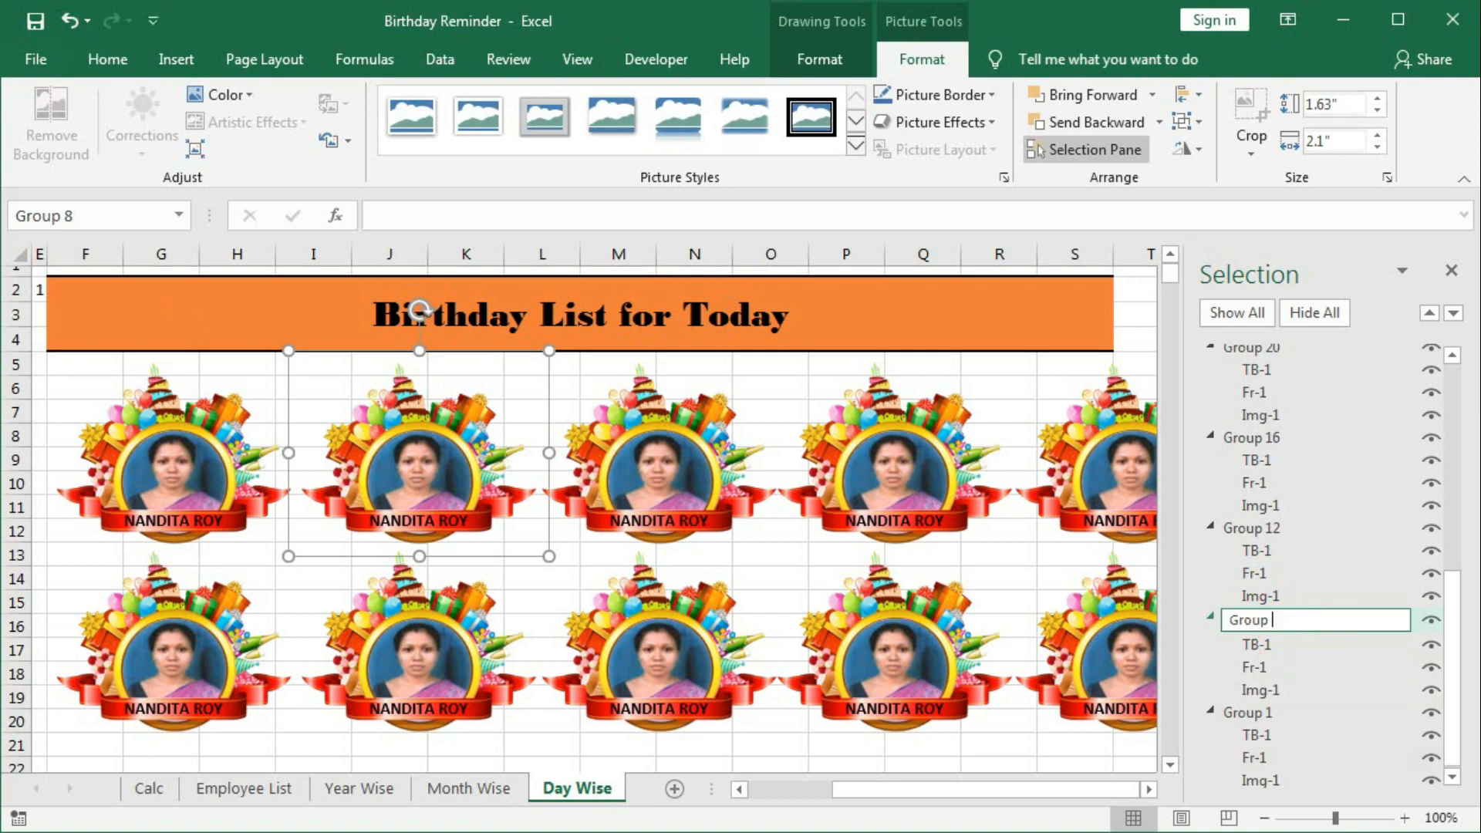
{"action": "left_click", "coordinate": [1295, 654]}
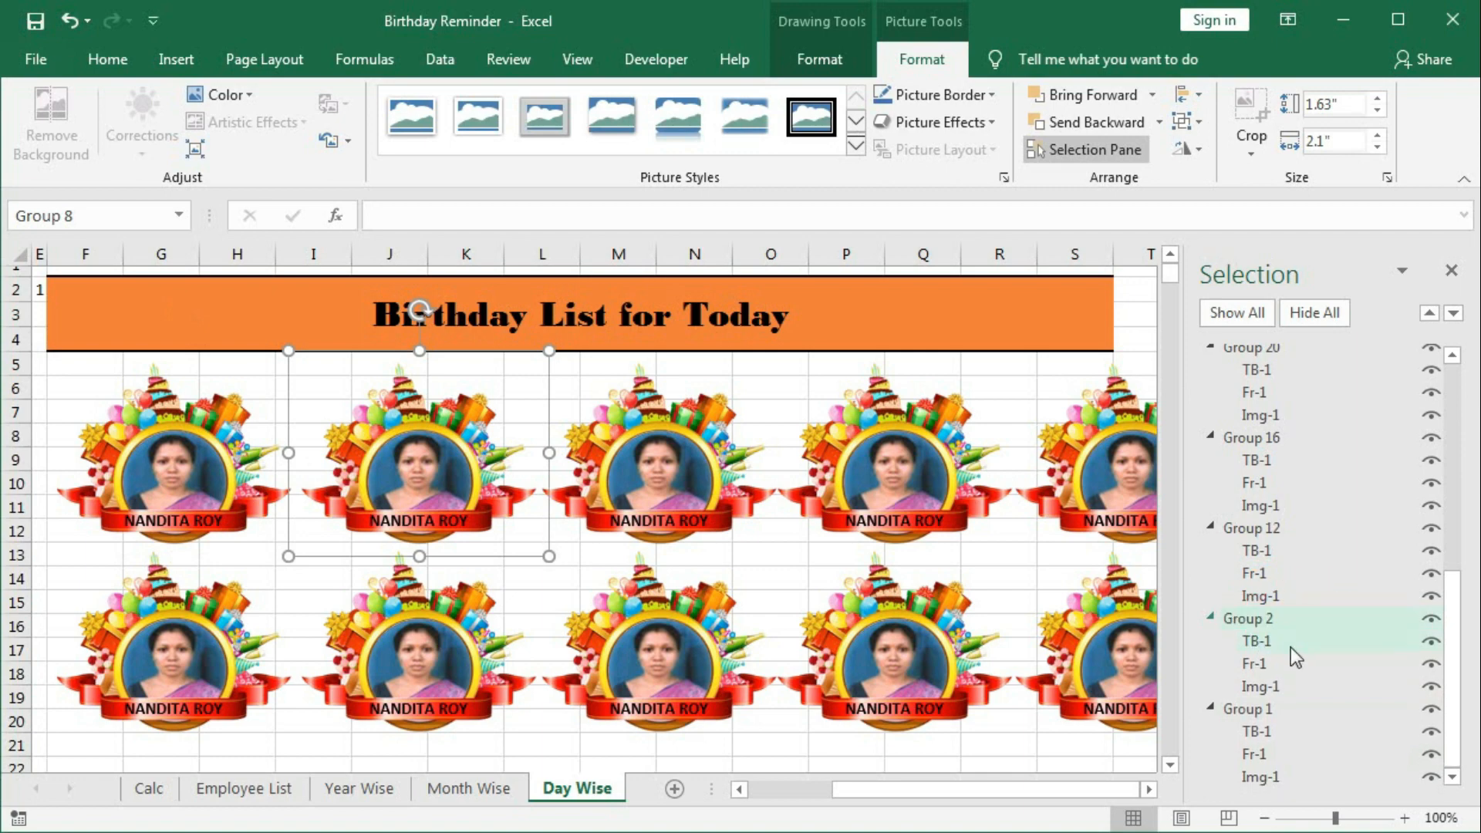
Step: Rename the text box in Group 2 as TB-2 and its image as Img-2
{"action": "left_click", "coordinate": [1293, 647]}
{"action": "type", "text": "2"}
{"action": "key", "text": "Return"}
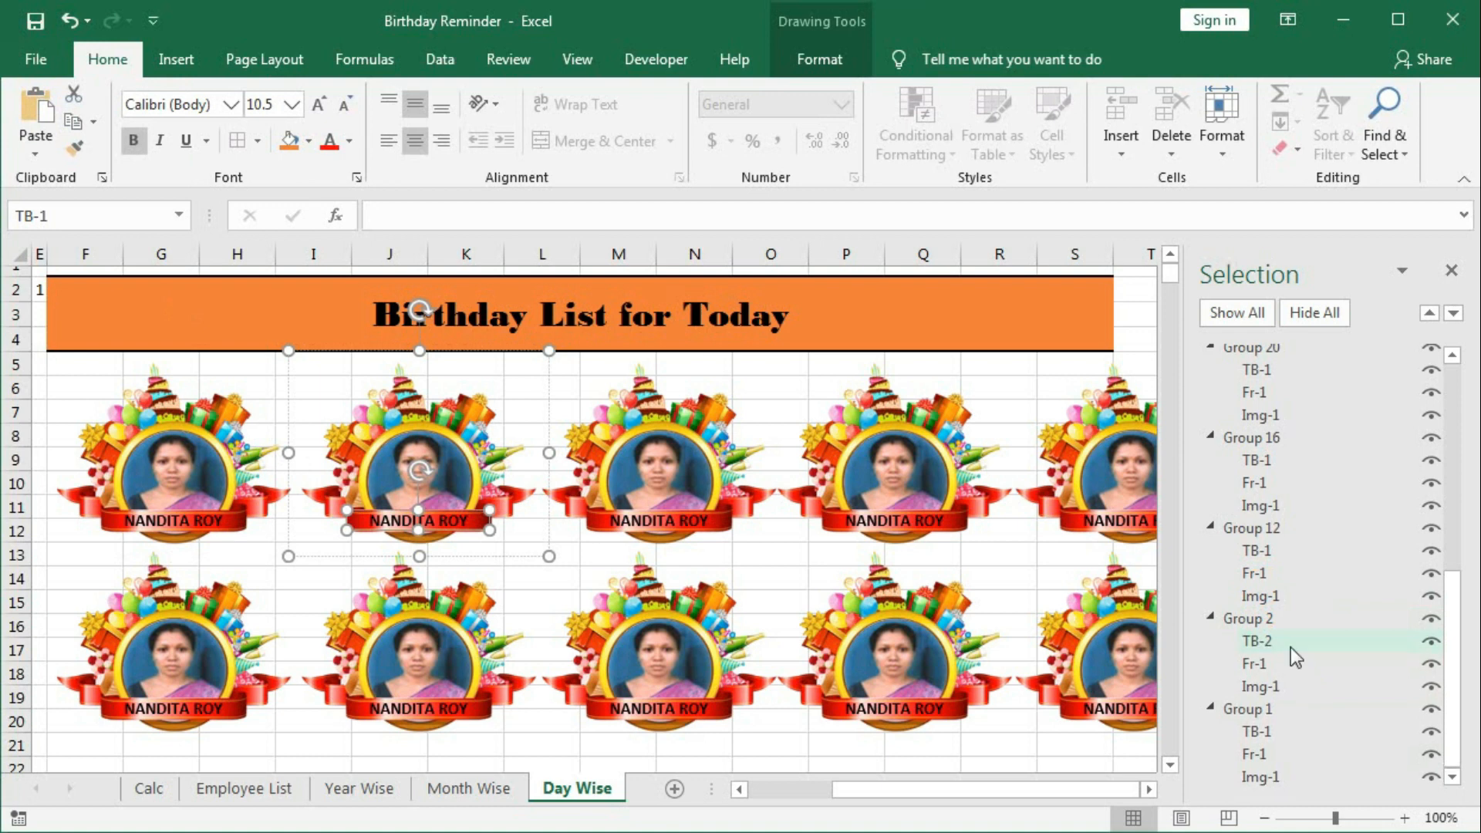
{"action": "key", "text": "Return"}
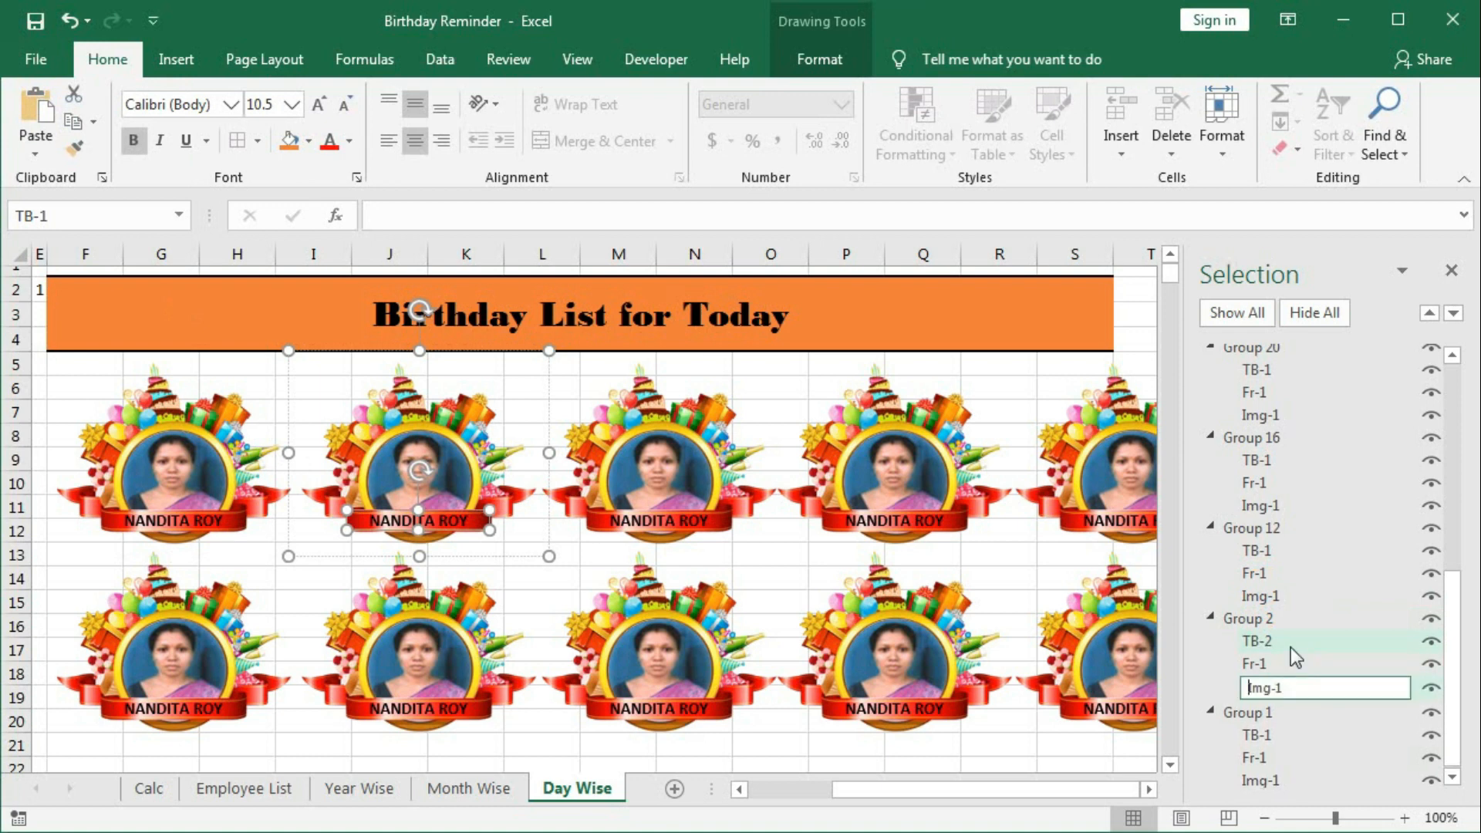
{"action": "key", "text": "End"}
{"action": "key", "text": "BackSpace"}
{"action": "type", "text": "2"}
{"action": "key", "text": "Return"}
{"action": "left_click", "coordinate": [1290, 647], "text": "ctrl"}
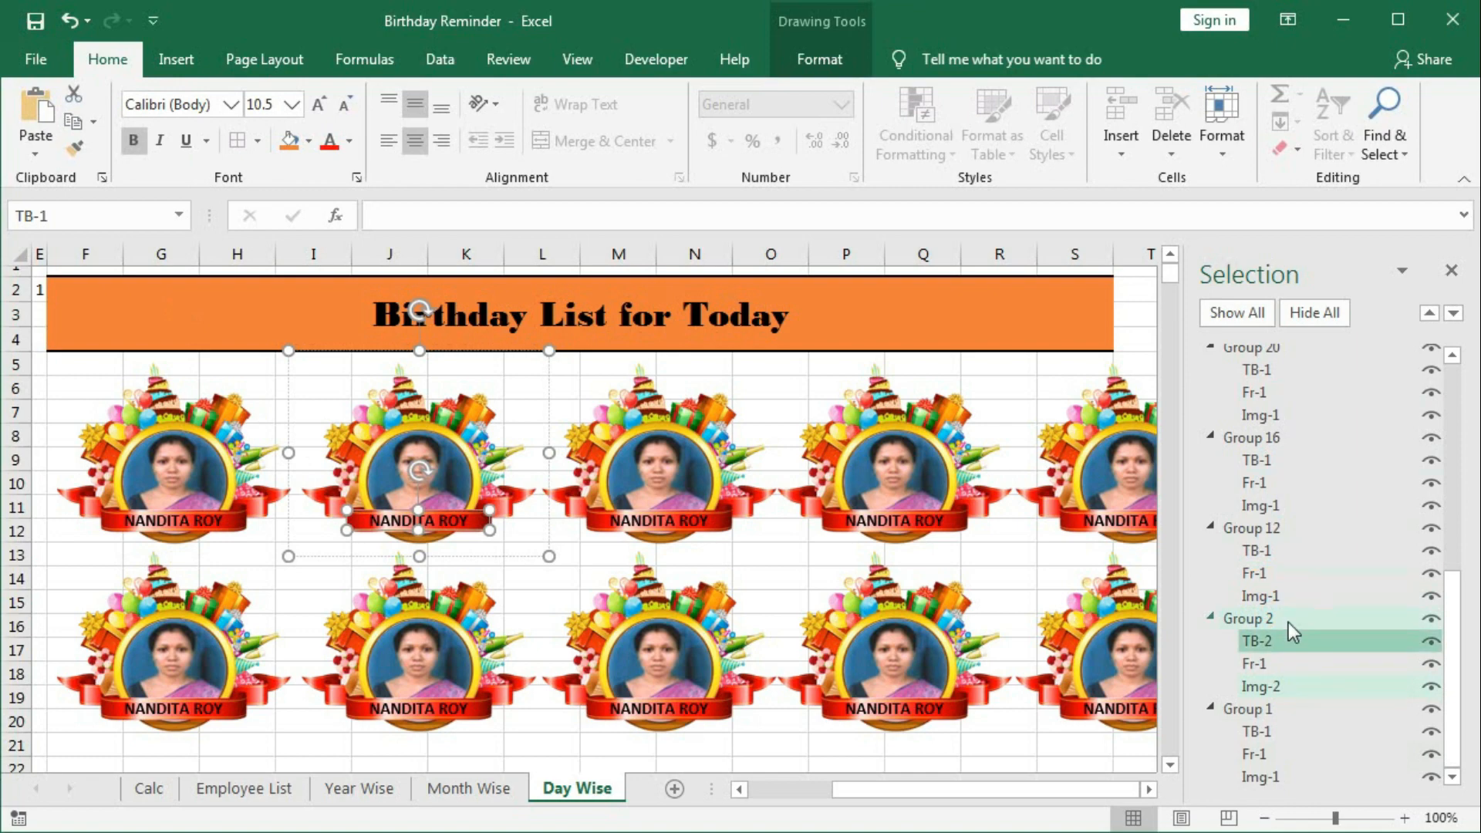
Step: Number the remaining photo groups and their text boxes and images from 3 to 10, check the list and close the selection list
{"action": "left_click_drag", "start_coordinate": [1453, 601], "coordinate": [1453, 593]}
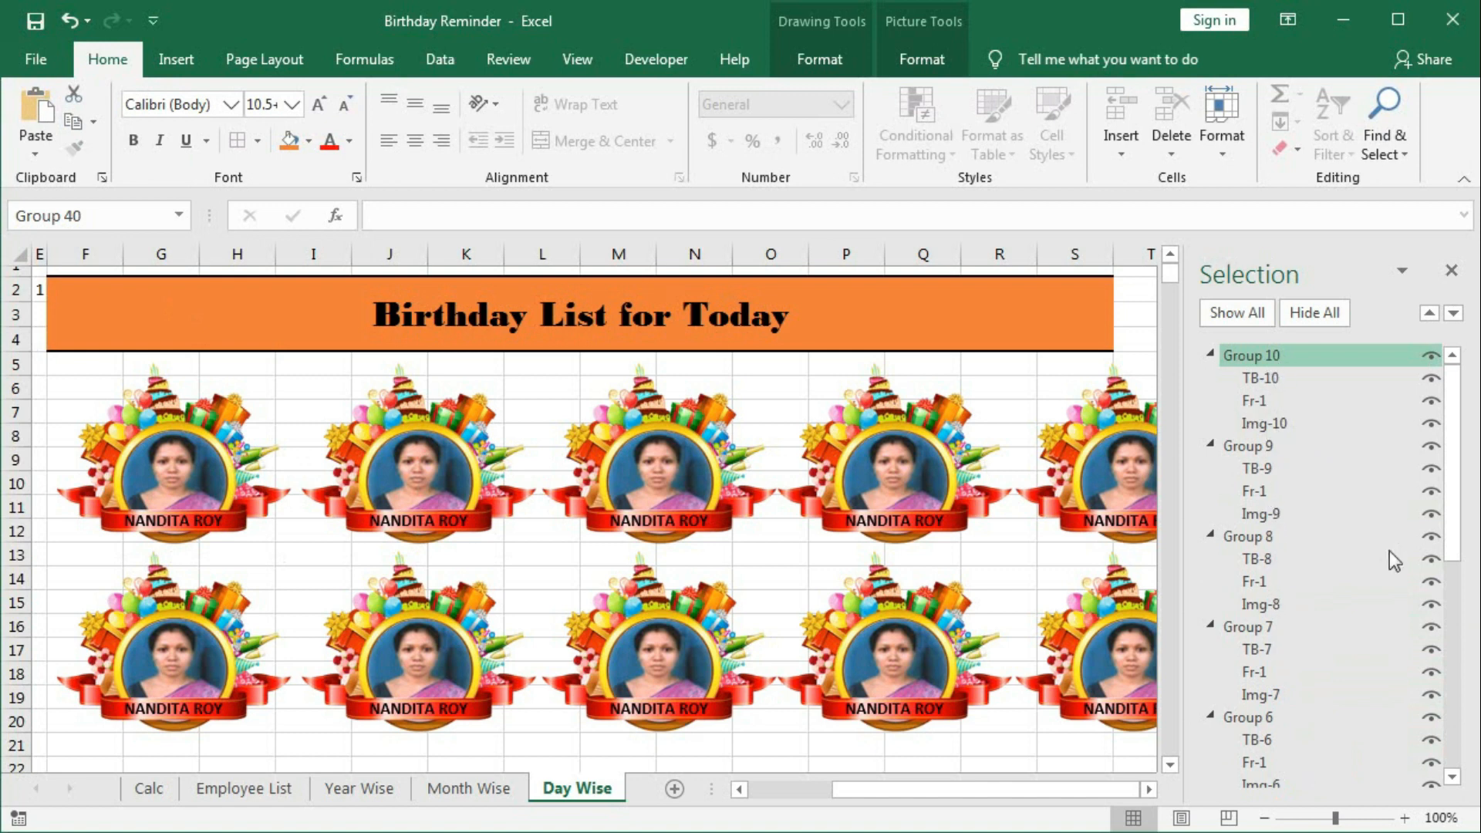
{"action": "left_click_drag", "start_coordinate": [1467, 482], "coordinate": [1478, 752]}
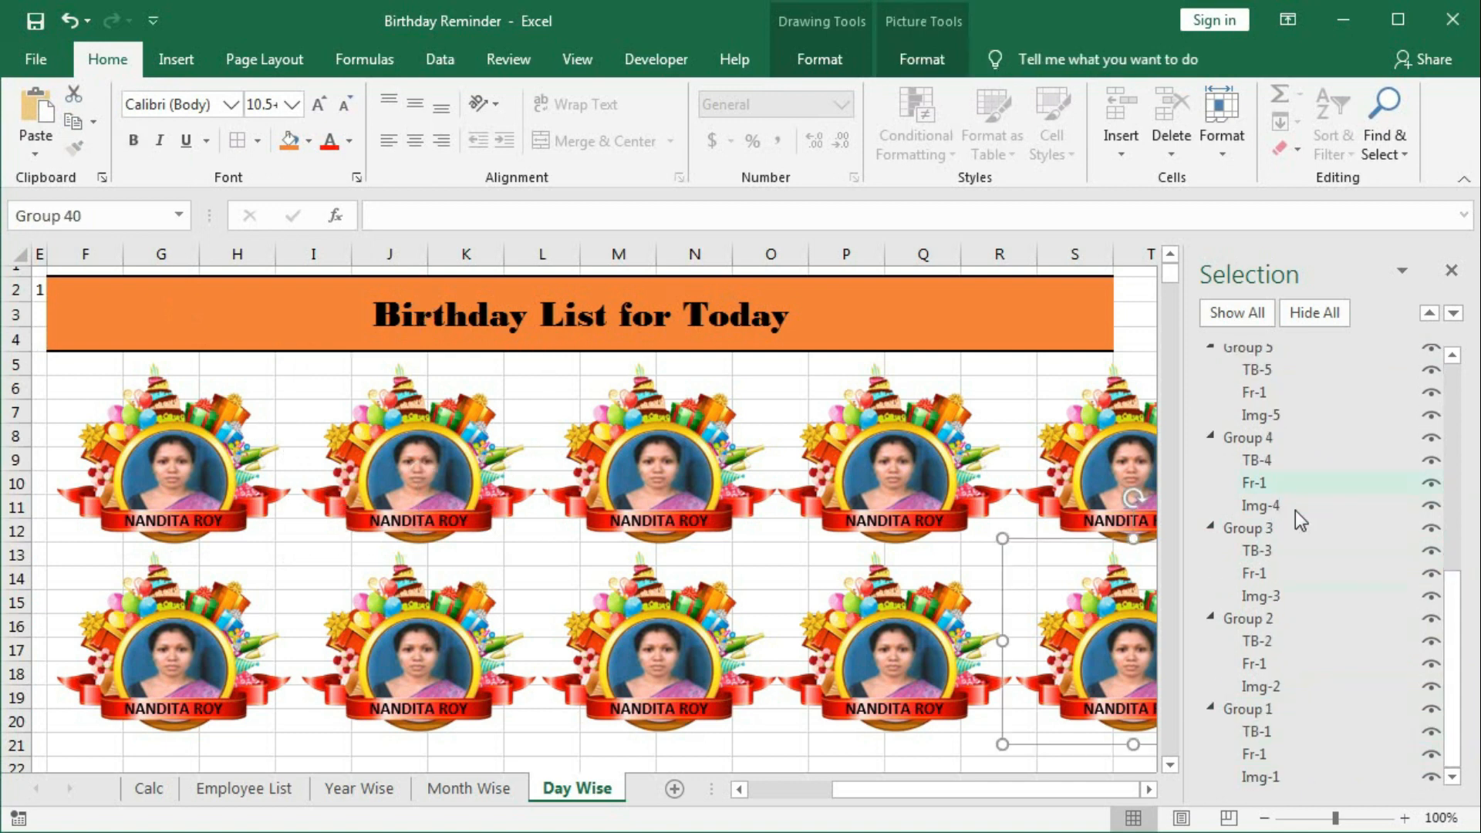
{"action": "left_click_drag", "start_coordinate": [1457, 577], "coordinate": [1455, 409]}
{"action": "left_click", "coordinate": [1449, 274]}
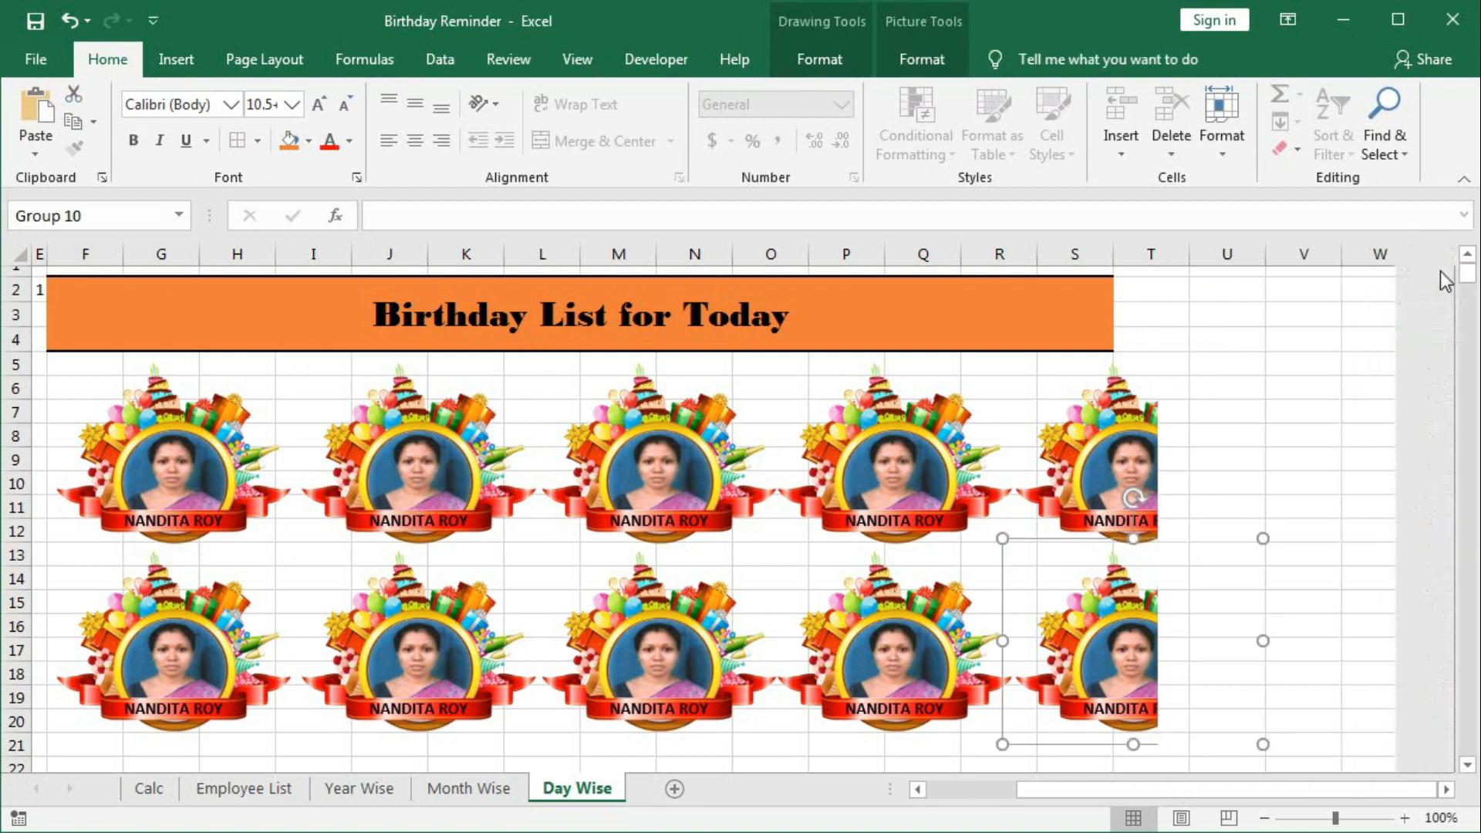
{"action": "left_click", "coordinate": [1304, 436]}
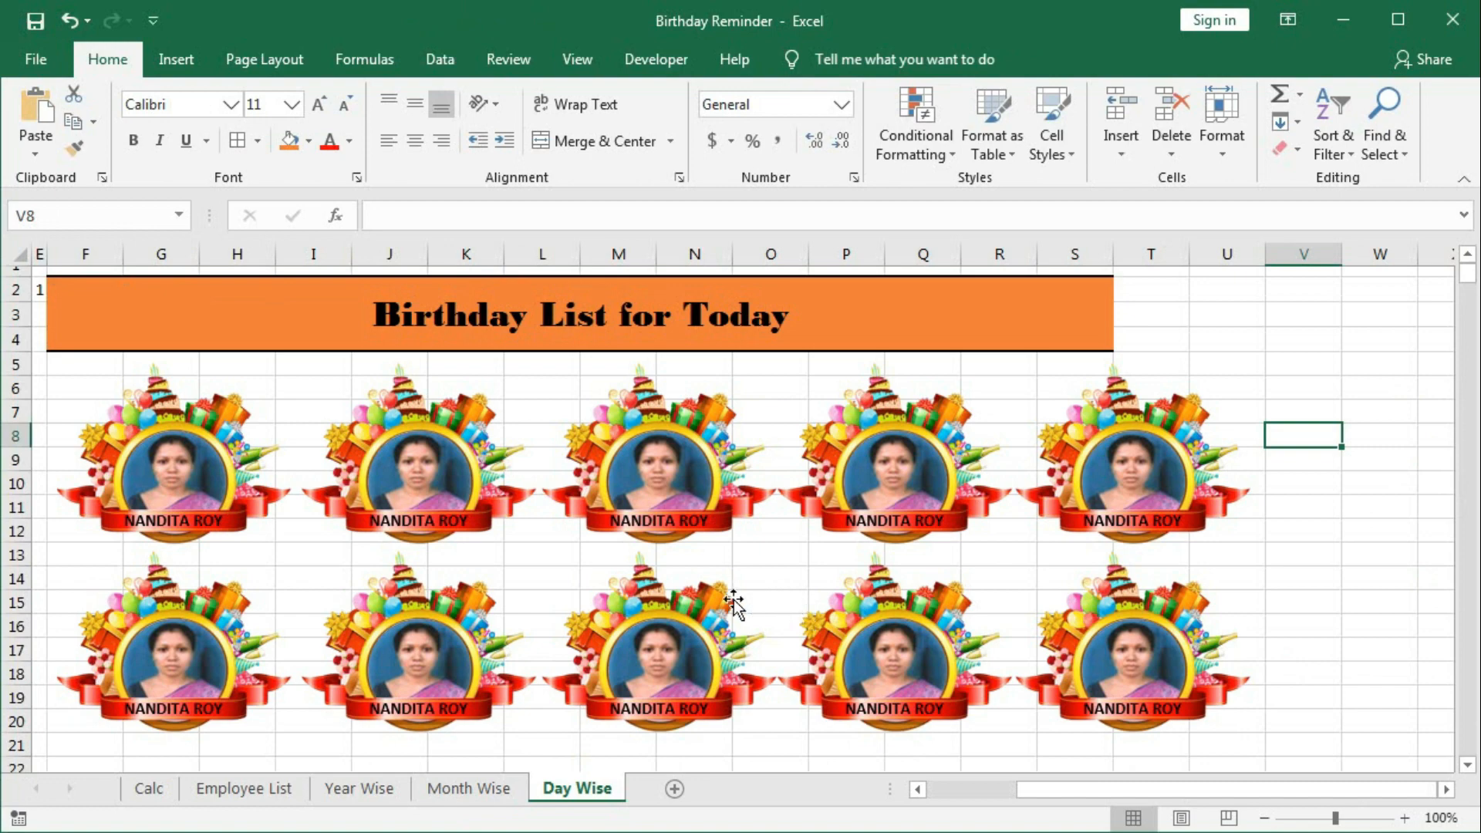
Step: Compare the photo layout with Month Wise and review the Insert_PicMonth macro in Module1 of the Visual Basic editor
{"action": "left_click", "coordinate": [469, 789]}
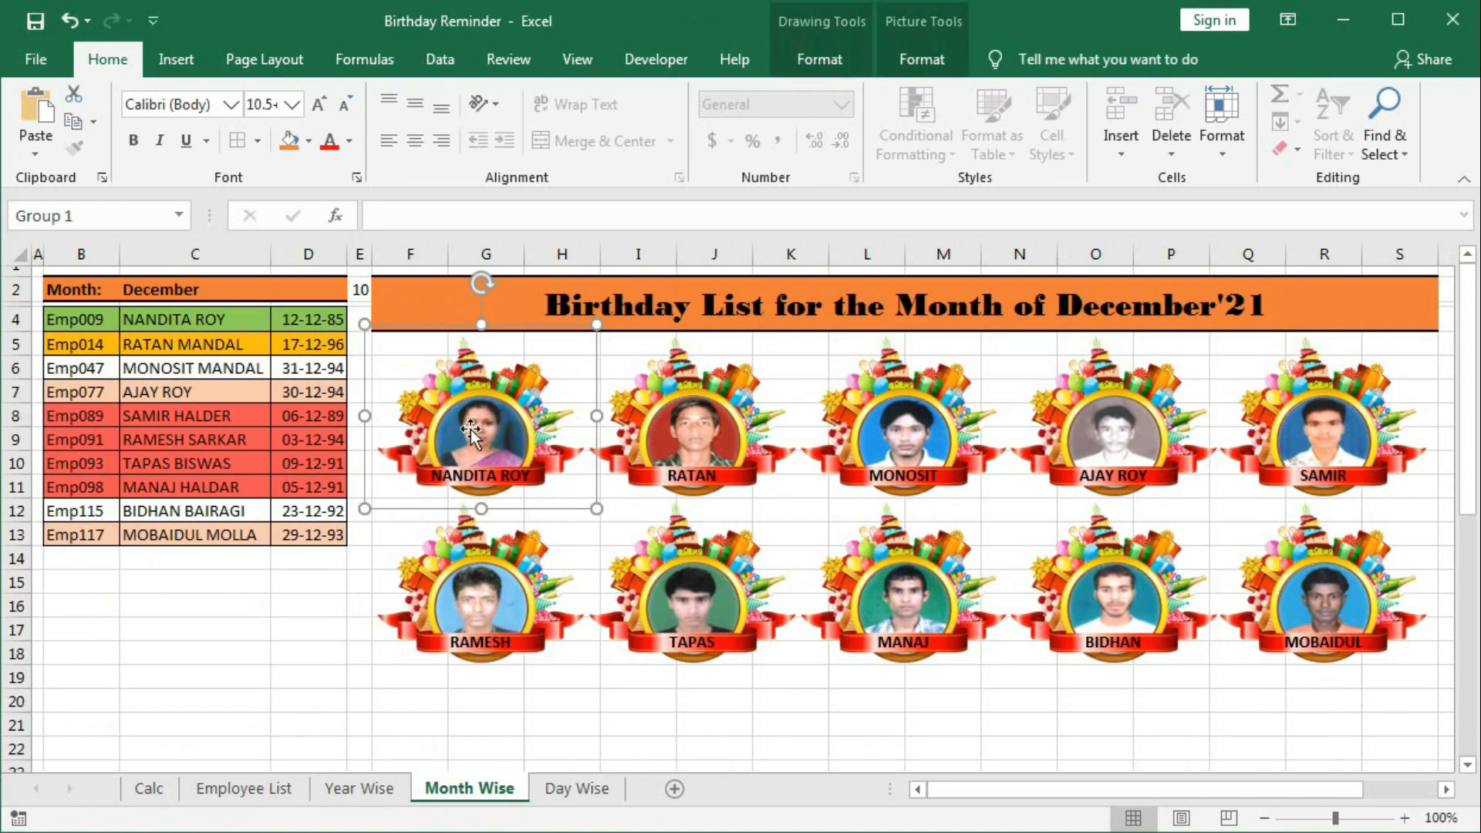
{"action": "left_click", "coordinate": [578, 788]}
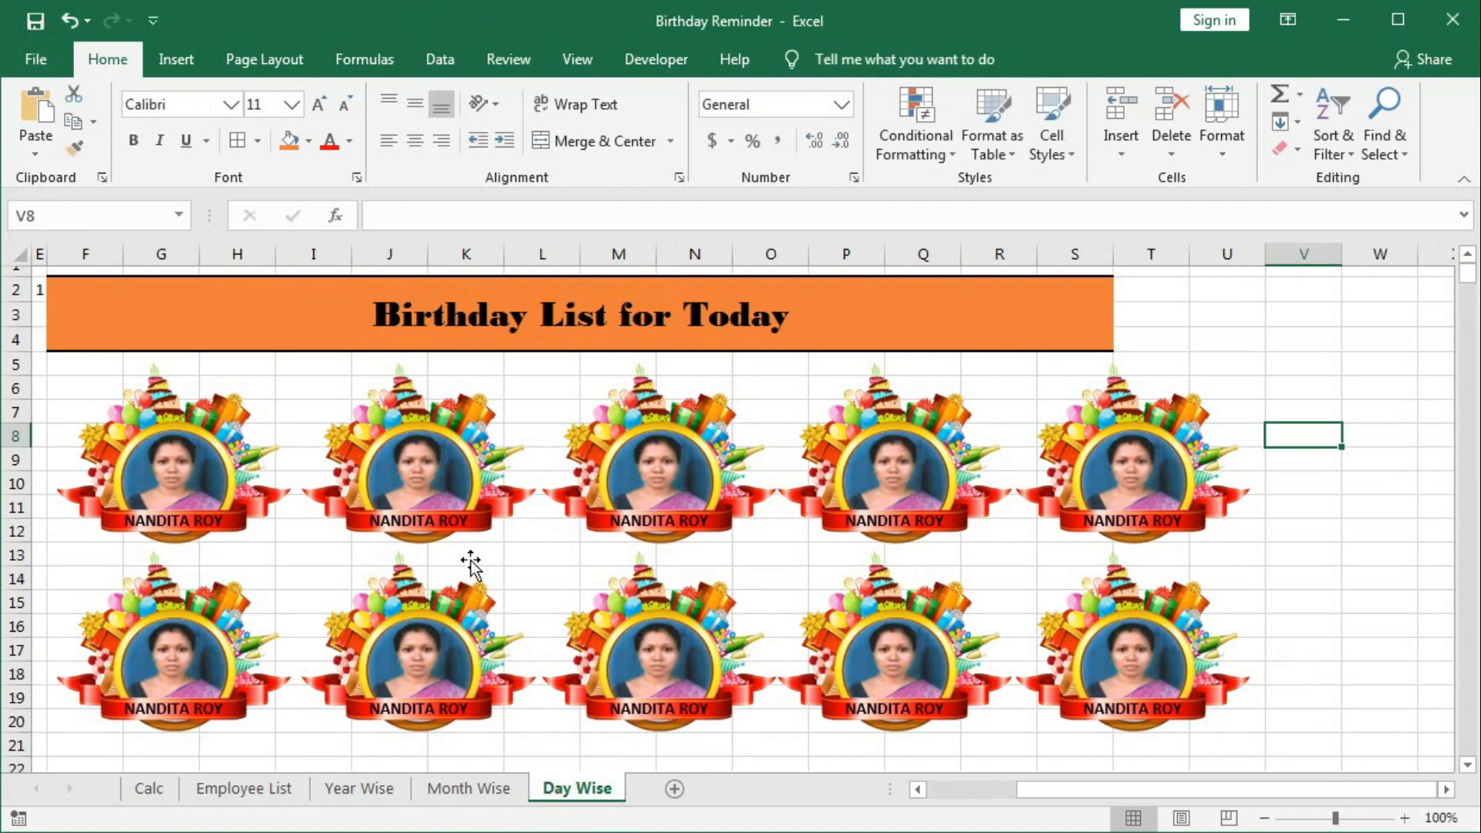
{"action": "left_click_drag", "start_coordinate": [1105, 800], "coordinate": [1003, 802]}
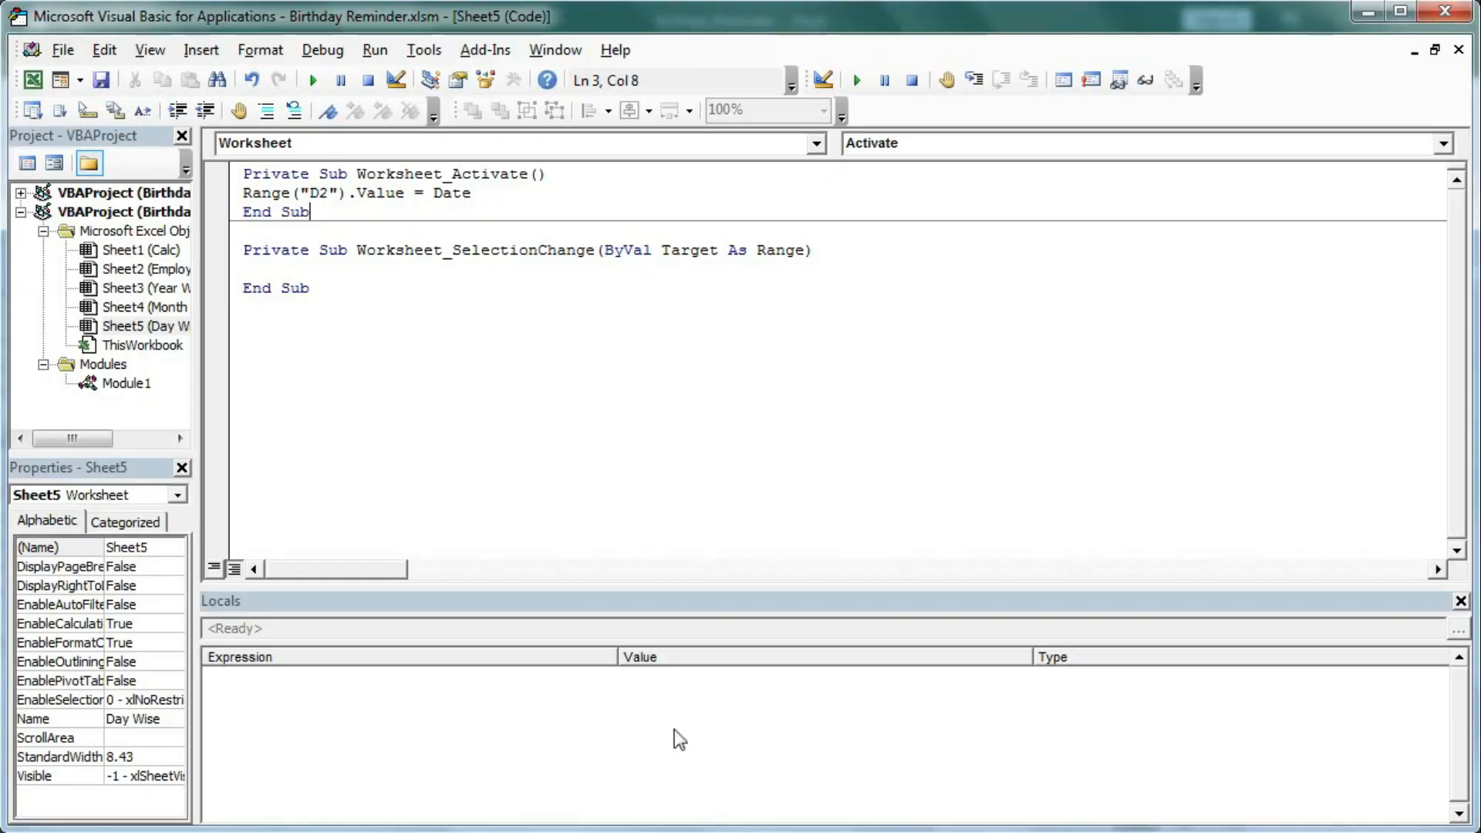
{"action": "double_click", "coordinate": [123, 383]}
{"action": "left_click", "coordinate": [331, 232]}
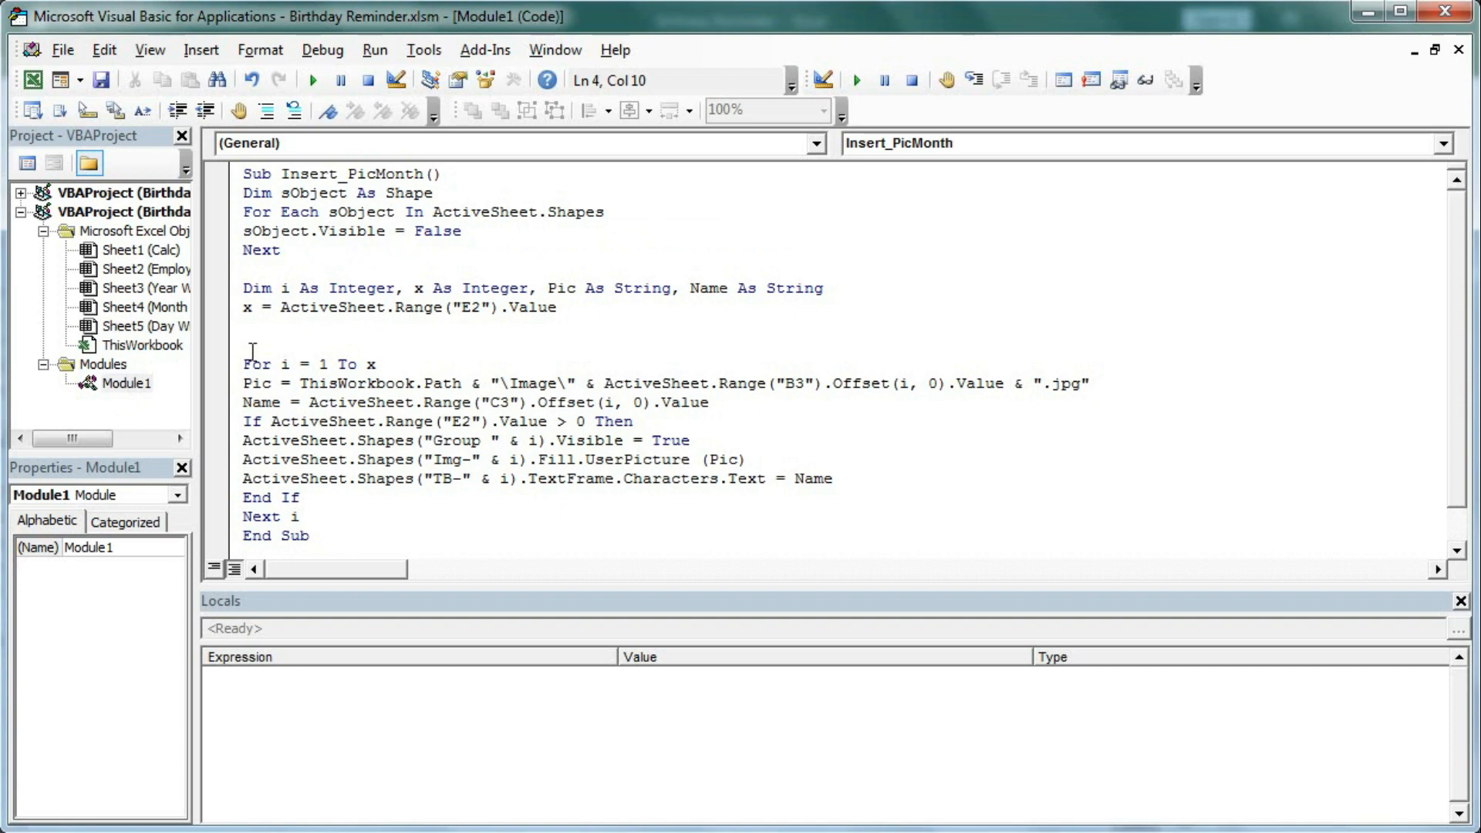
Step: Open the Day Wise sheet's code and delete the empty Worksheet_SelectionChange procedure
{"action": "left_click", "coordinate": [158, 328]}
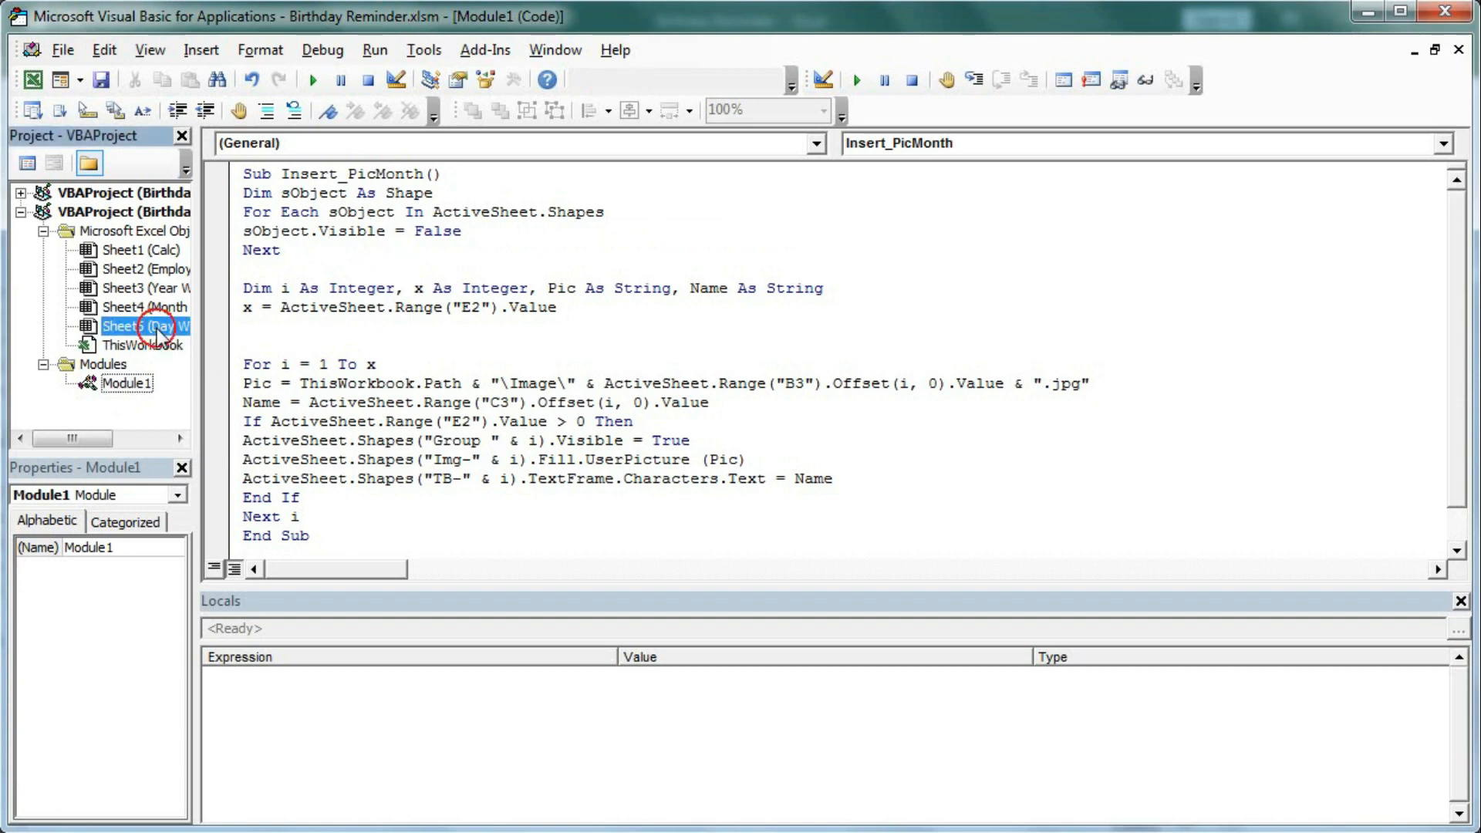
{"action": "double_click", "coordinate": [156, 328]}
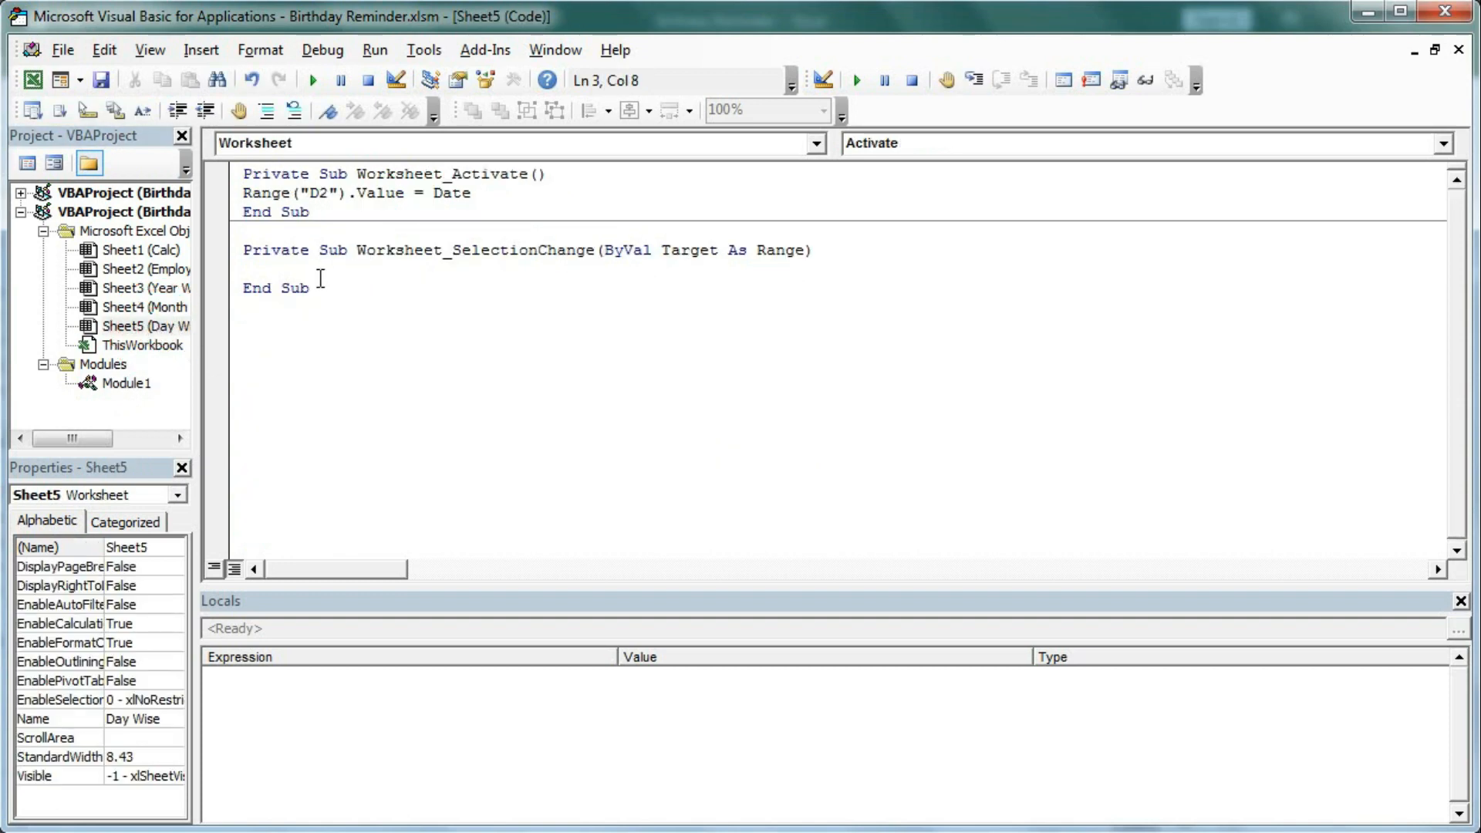
{"action": "left_click_drag", "start_coordinate": [313, 287], "coordinate": [246, 260]}
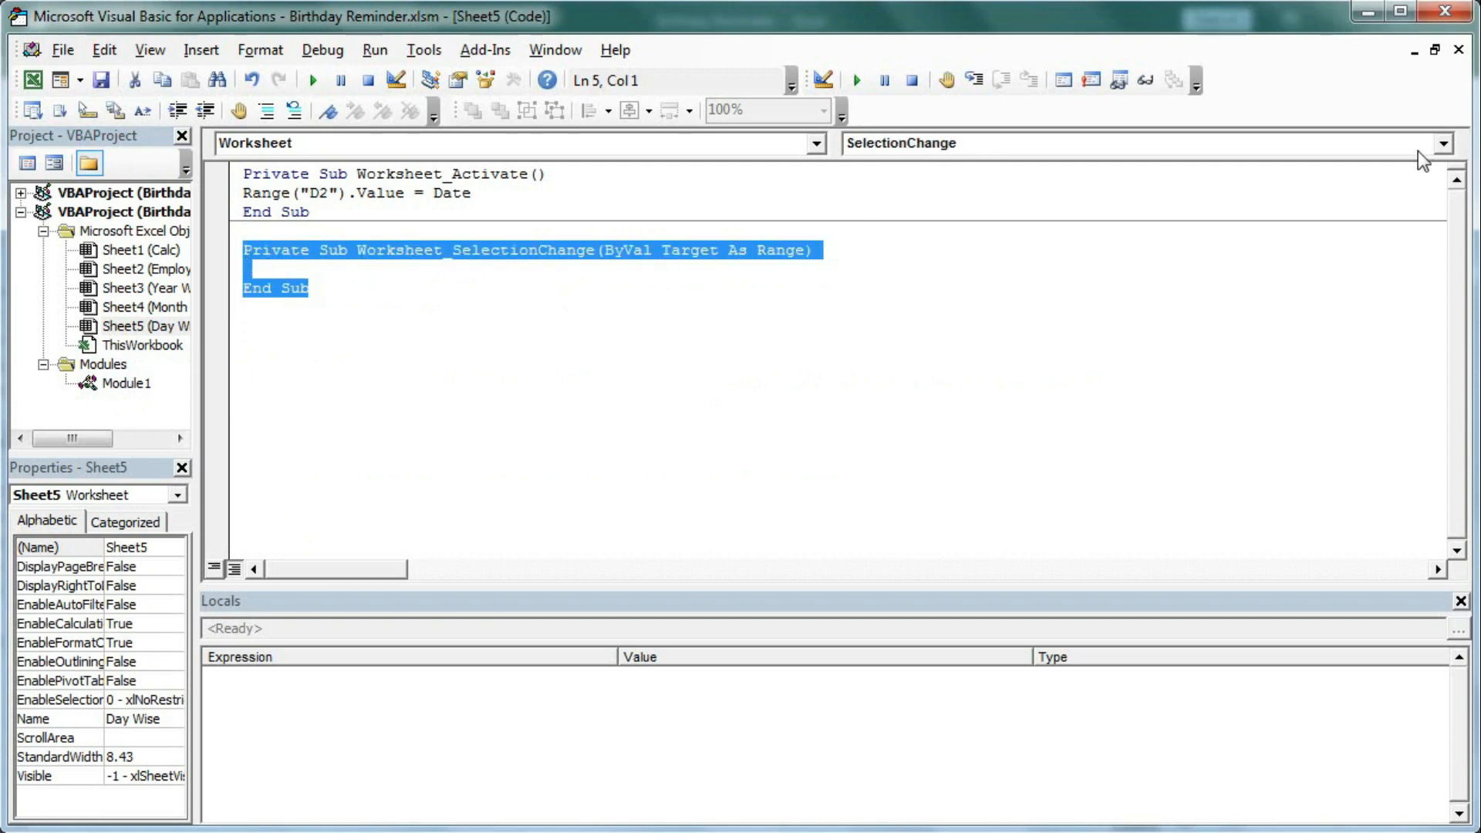
{"action": "key", "text": "Delete"}
Step: Add a Worksheet_Change procedure to the Day Wise code and remove the blank lines above it
{"action": "left_click", "coordinate": [1442, 143]}
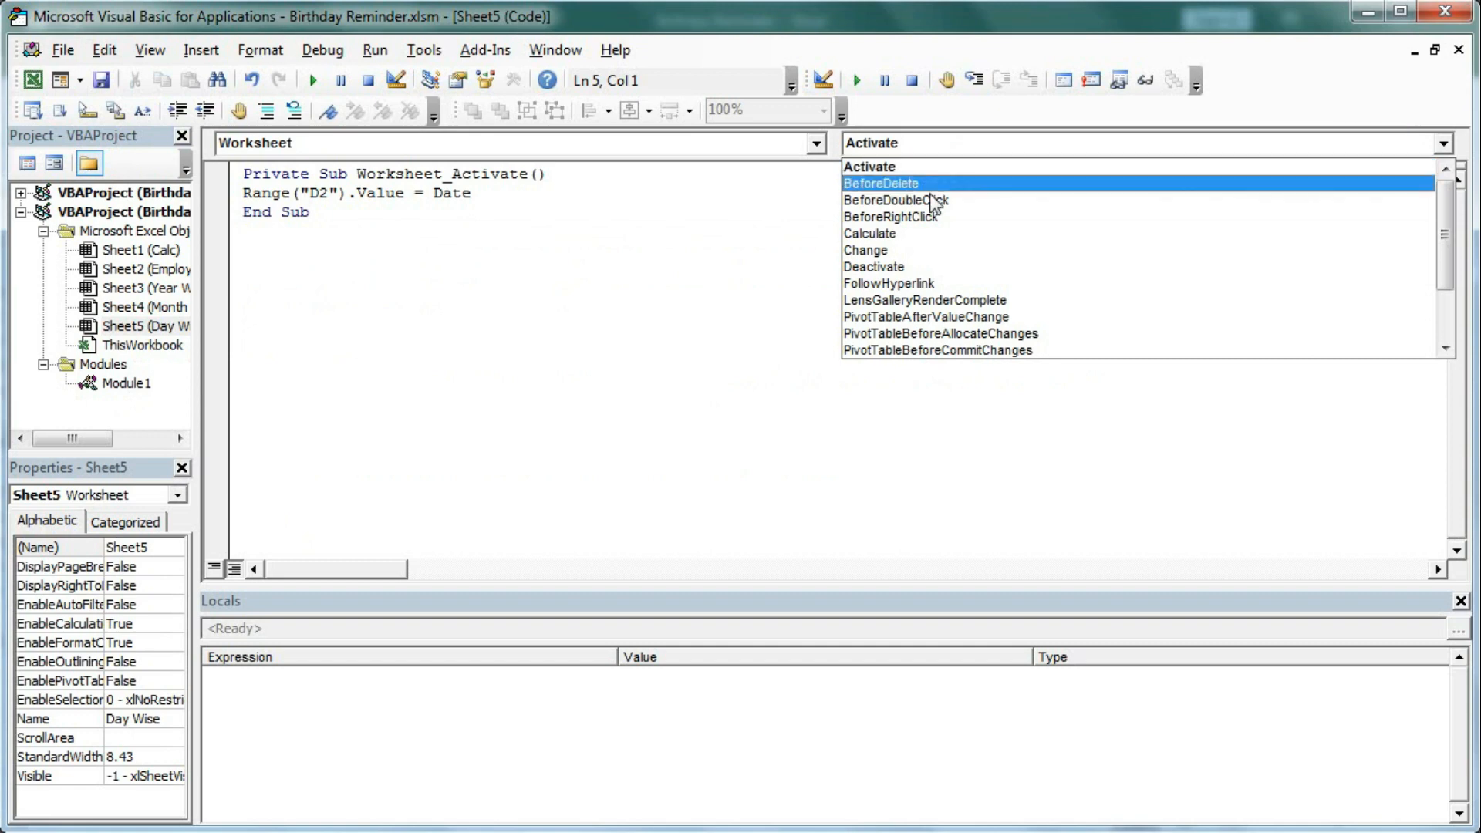
{"action": "left_click", "coordinate": [897, 249]}
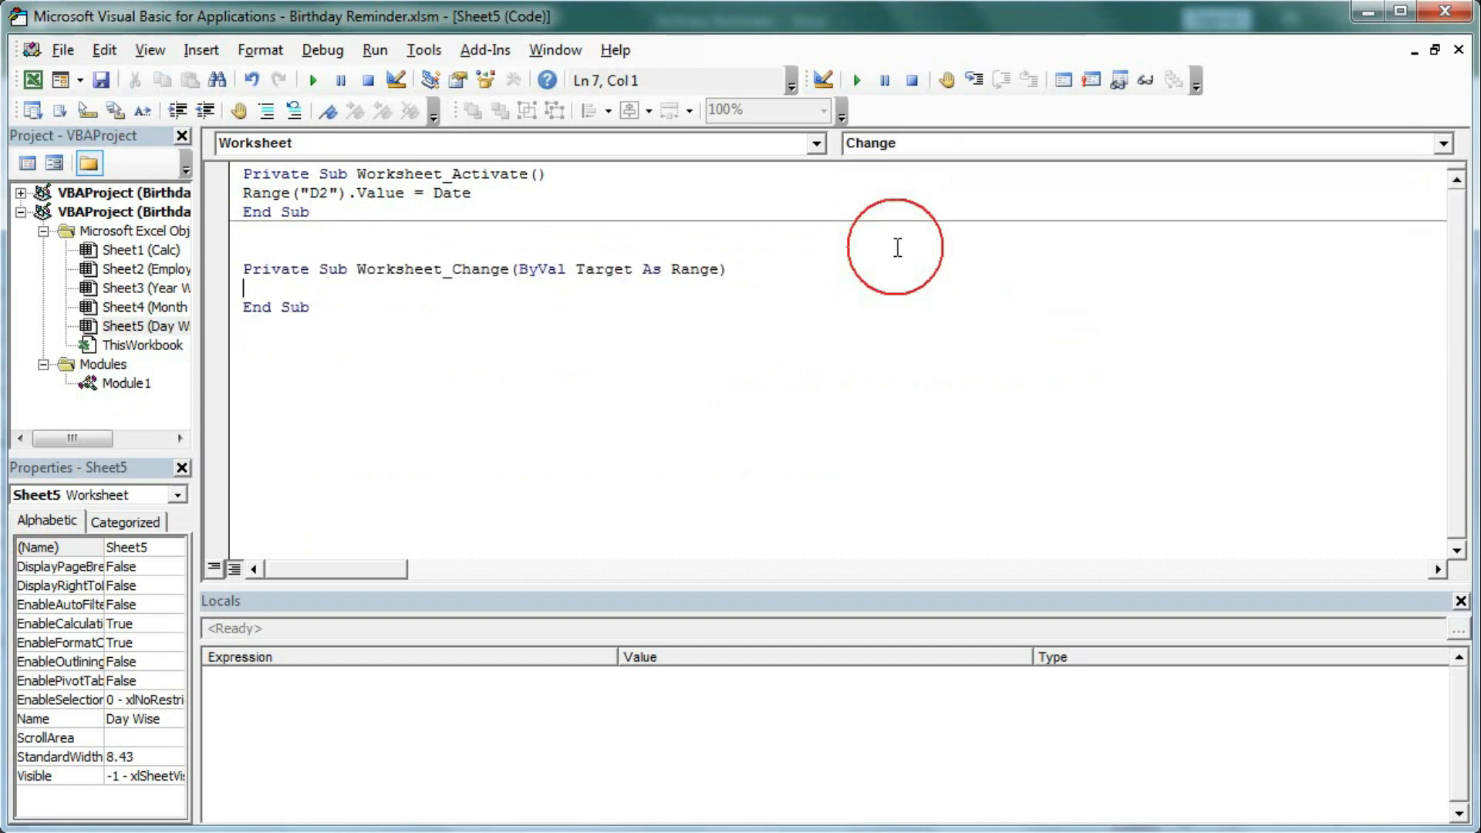
{"action": "left_click", "coordinate": [276, 232]}
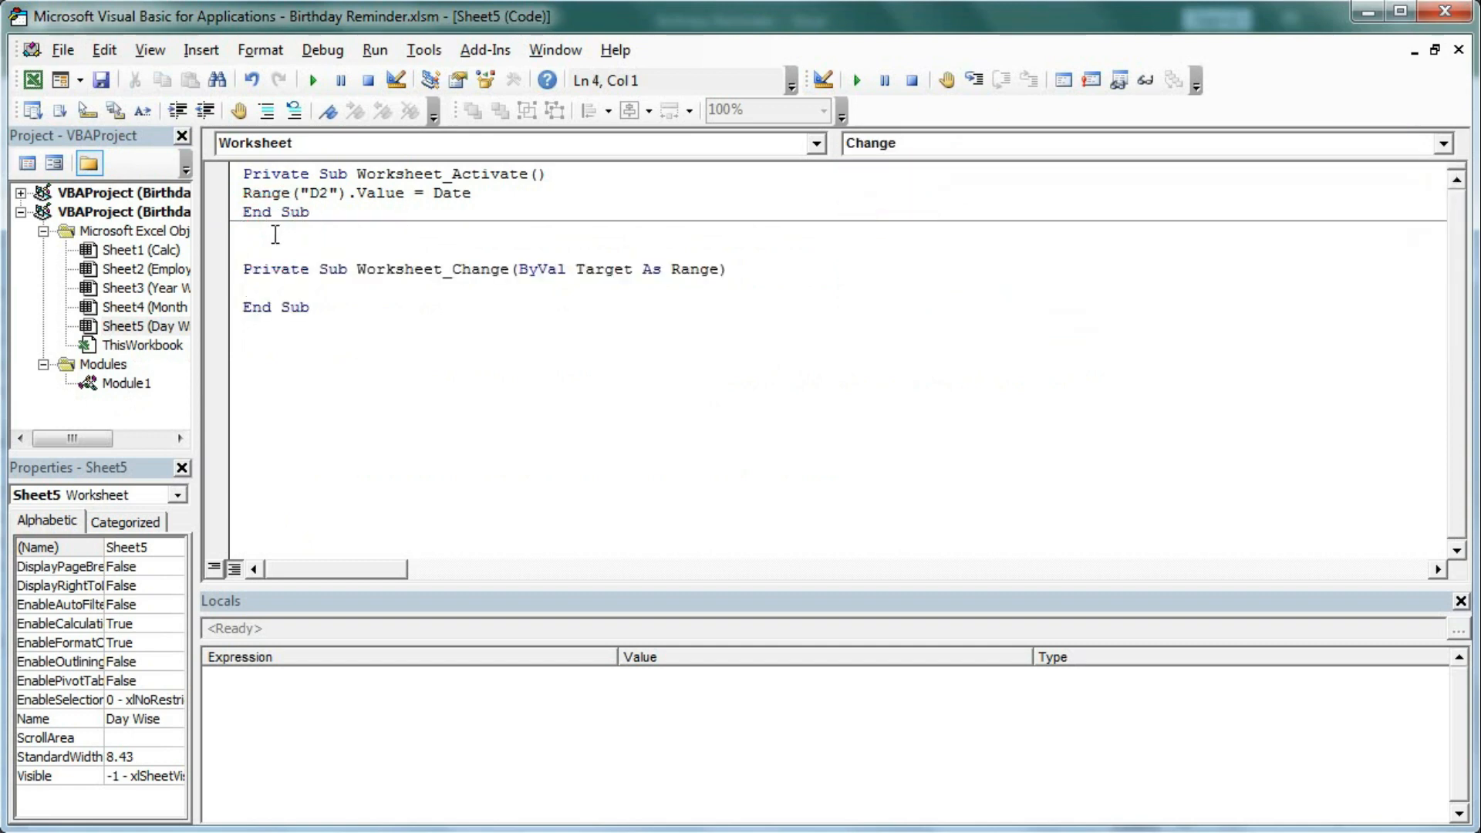
{"action": "key", "text": "Delete"}
{"action": "key", "text": "Delete"}
{"action": "left_click", "coordinate": [274, 248]}
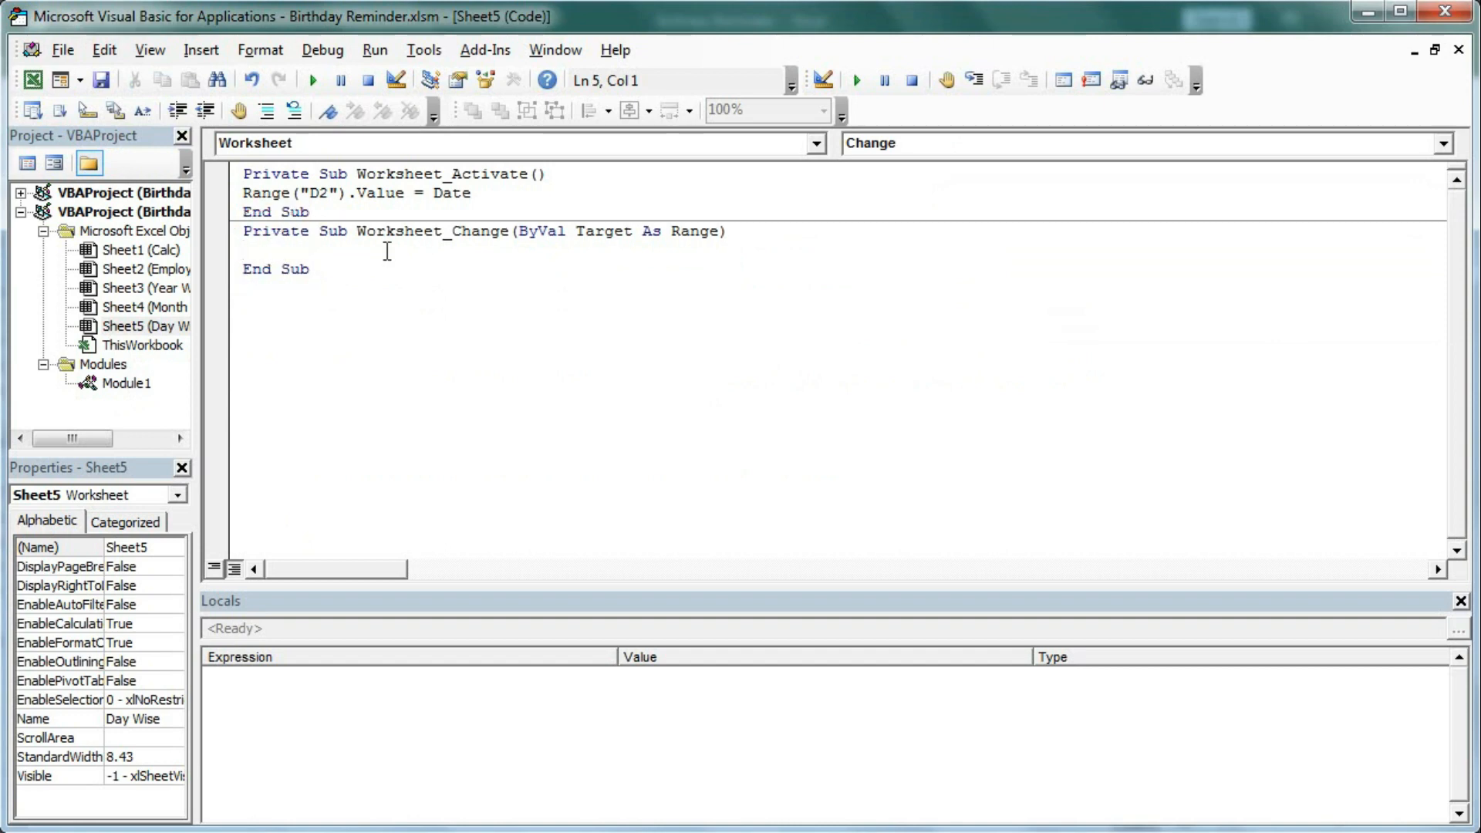
Step: Add the line Call Insert_MonthPic below the date assignment in Worksheet_Activate
{"action": "left_click", "coordinate": [484, 193]}
{"action": "key", "text": "Return"}
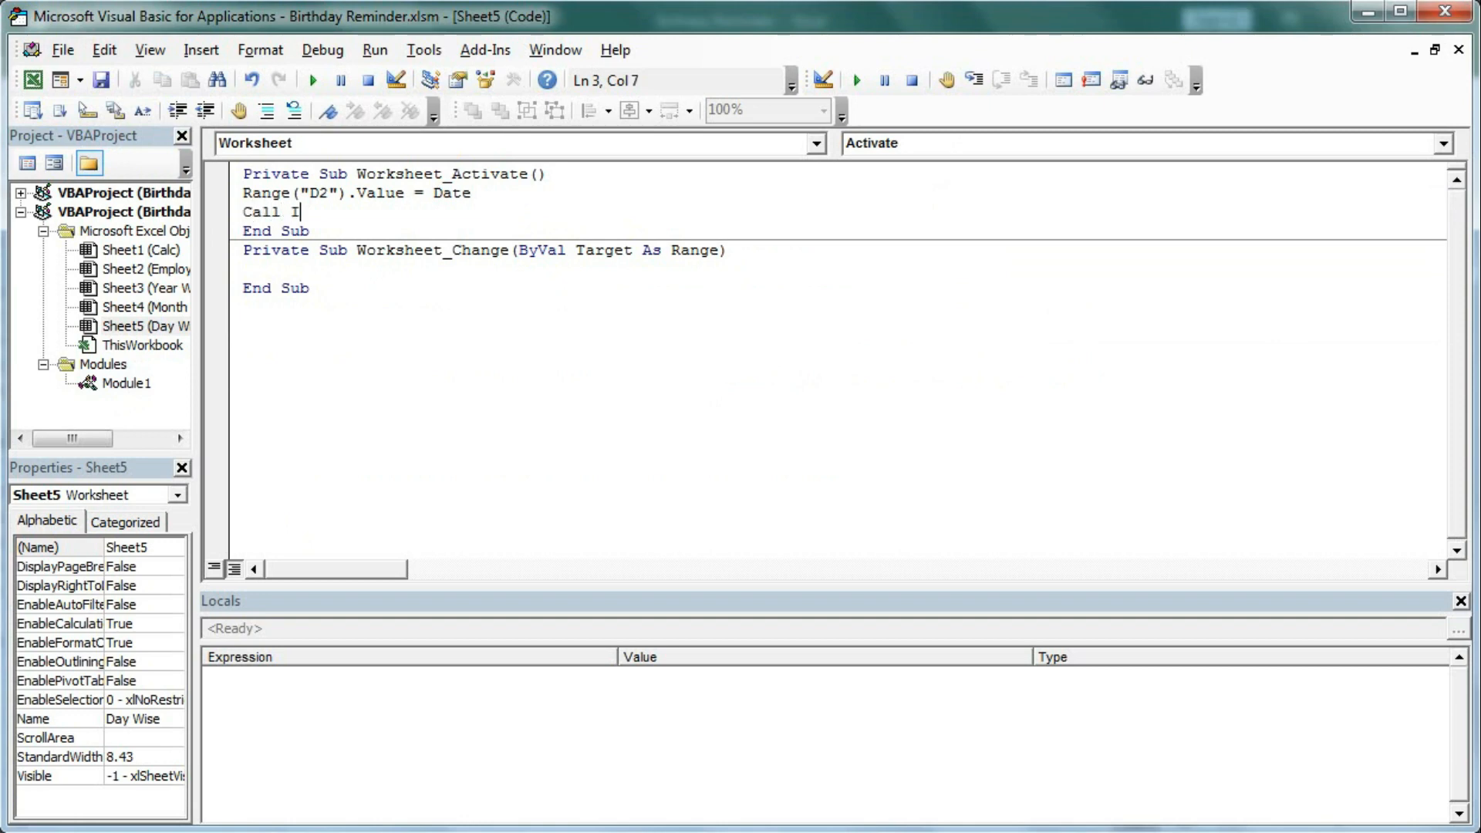
{"action": "type", "text": "Call Insert_MonthPic"}
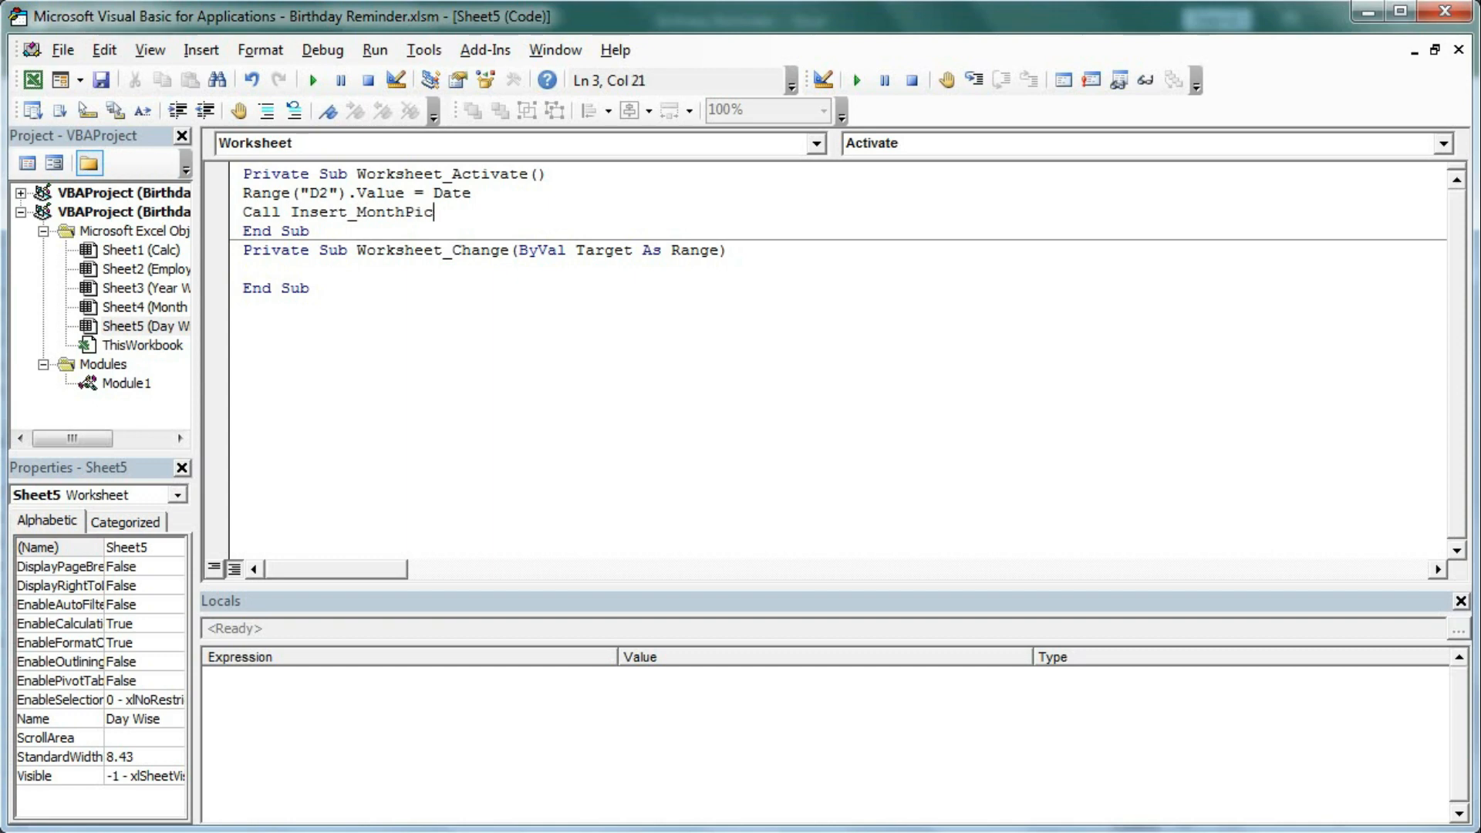
{"action": "key", "text": "Return"}
{"action": "key", "text": "Delete"}
Step: Copy the macro name Insert_PicMonth from Module1 and replace the name in the Worksheet_Activate call with it
{"action": "double_click", "coordinate": [111, 386]}
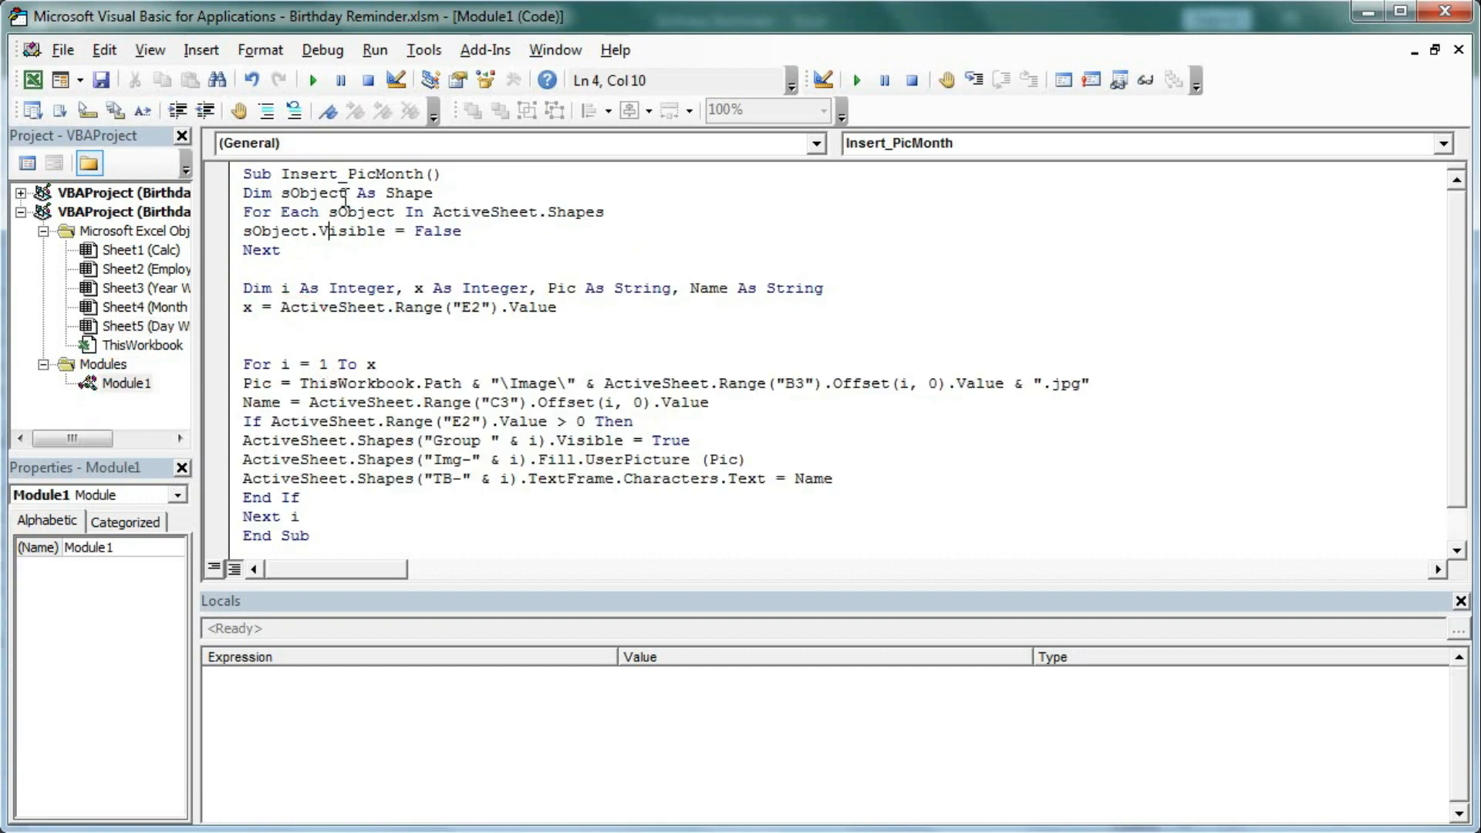
{"action": "left_click_drag", "start_coordinate": [285, 182], "coordinate": [422, 174]}
{"action": "key", "text": "ctrl+c"}
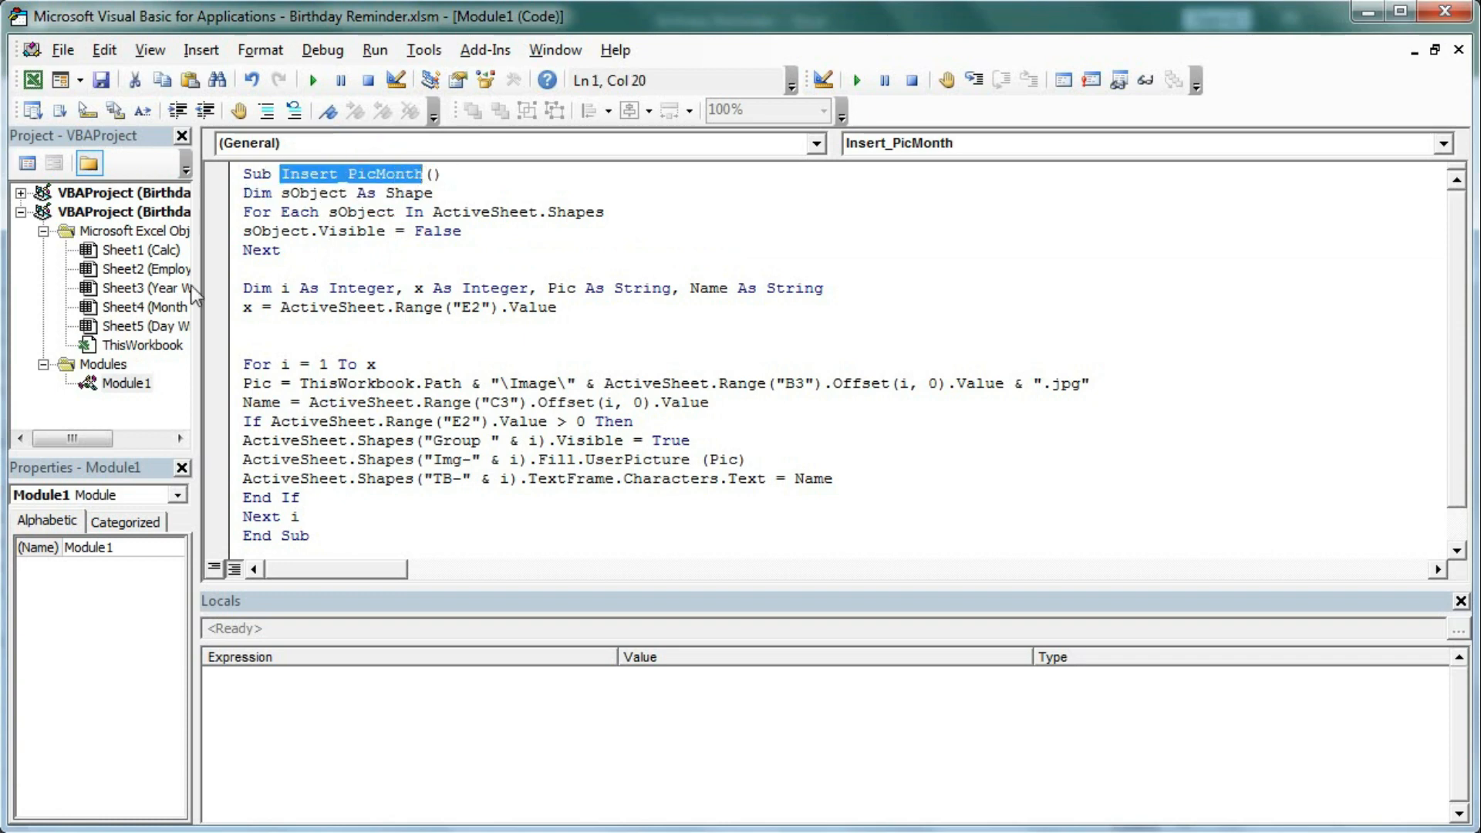
{"action": "double_click", "coordinate": [154, 325]}
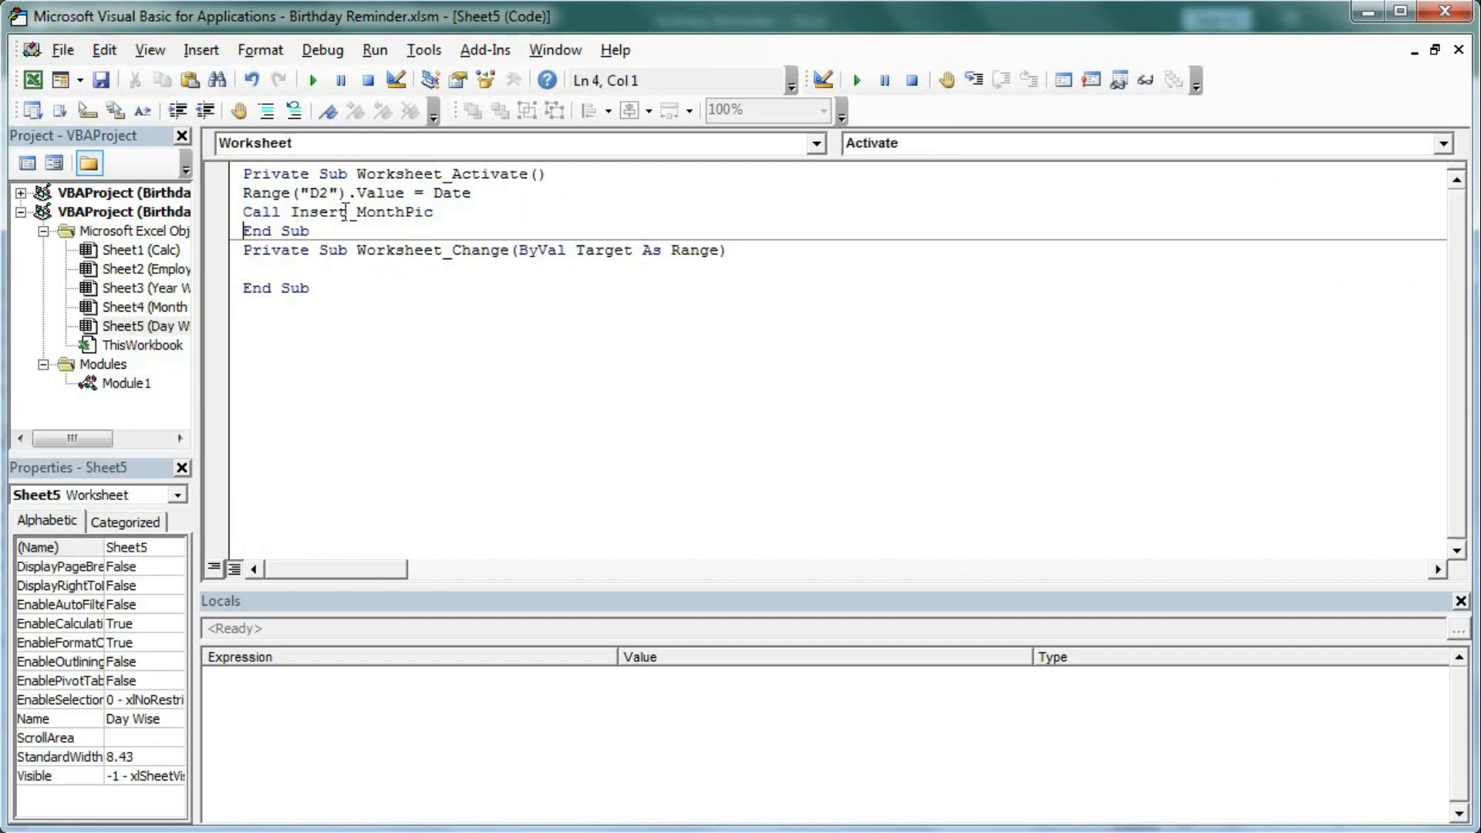
{"action": "left_click_drag", "start_coordinate": [294, 211], "coordinate": [444, 212]}
{"action": "key", "text": "ctrl+v"}
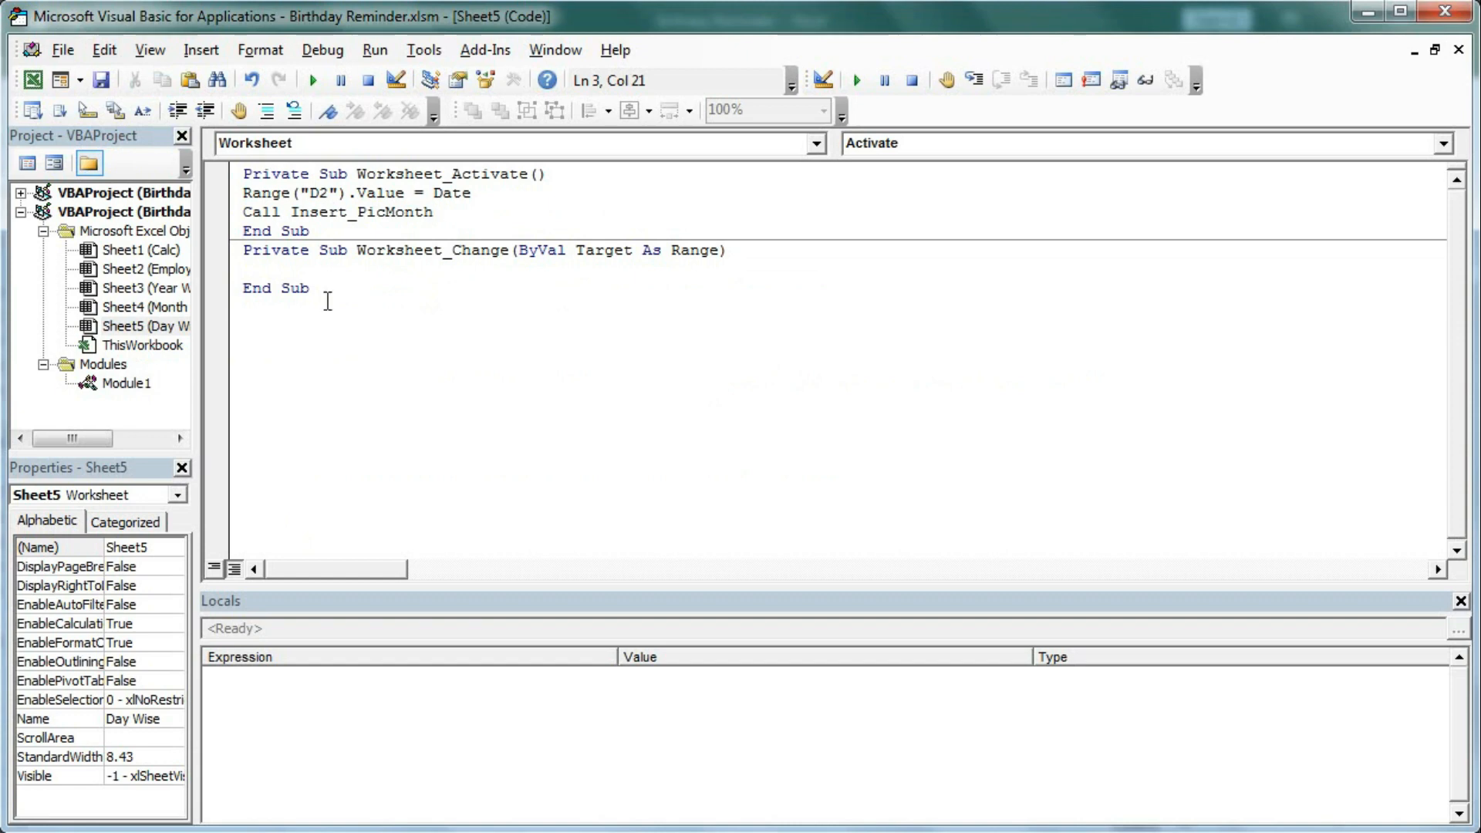
Step: In Worksheet_Change, write the condition If Not Intersect(Target, Range("D2")) Is Nothing Then, after checking the date cell on the Day Wise sheet
{"action": "left_click", "coordinate": [286, 272]}
{"action": "key", "text": "alt+F11"}
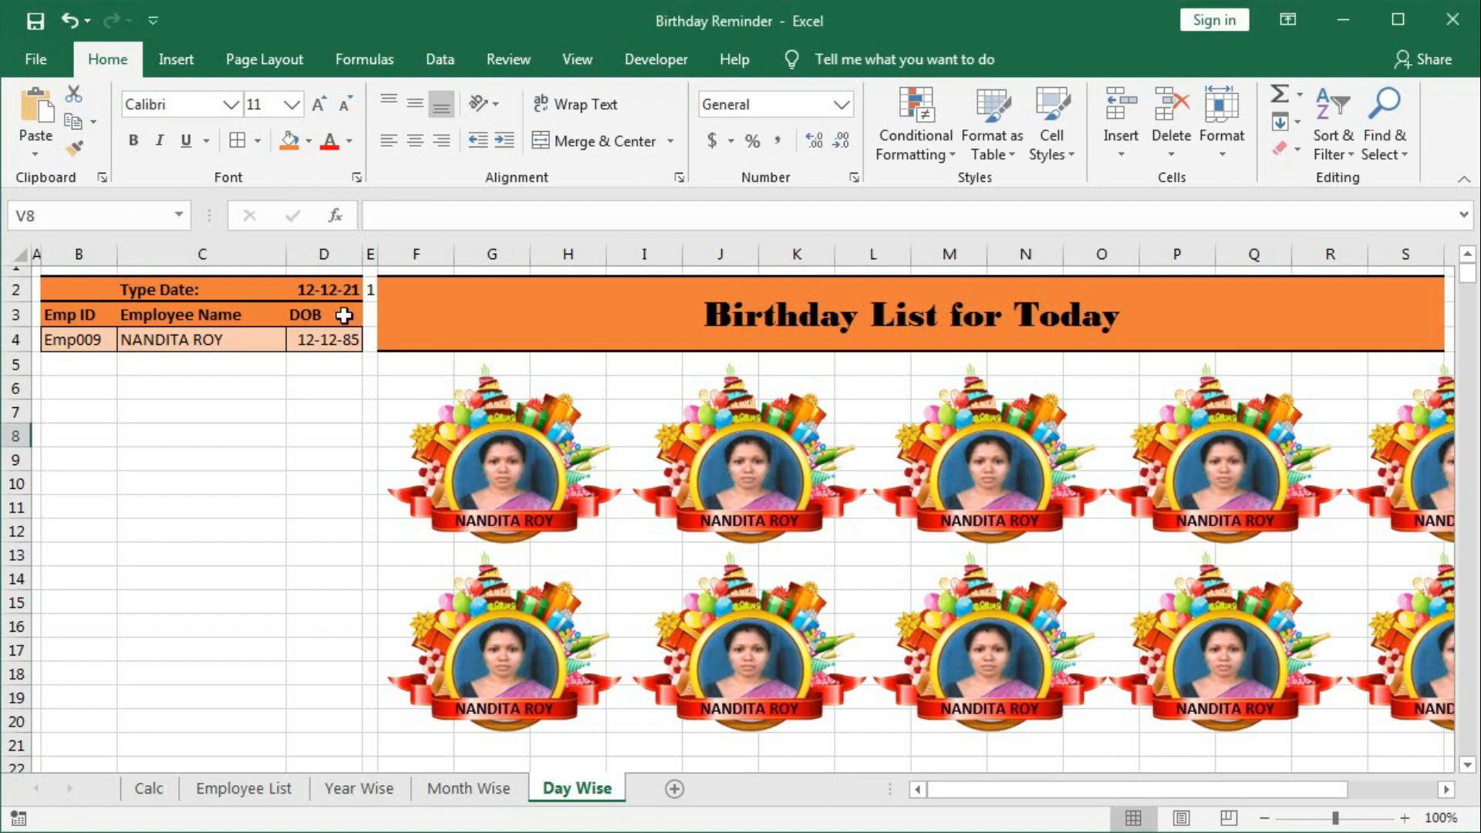
{"action": "left_click", "coordinate": [332, 290]}
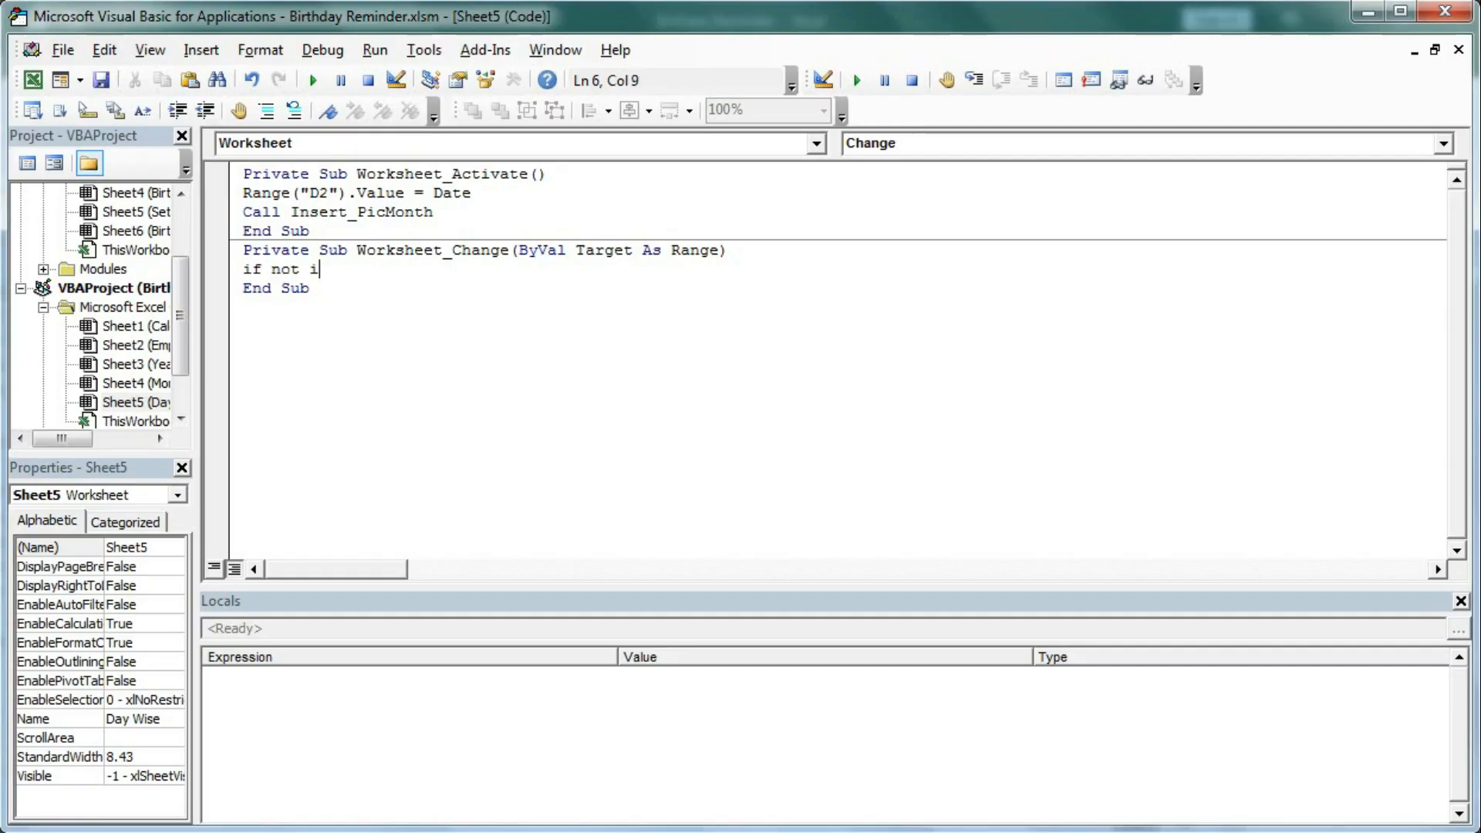
{"action": "type", "text": "ntersect"}
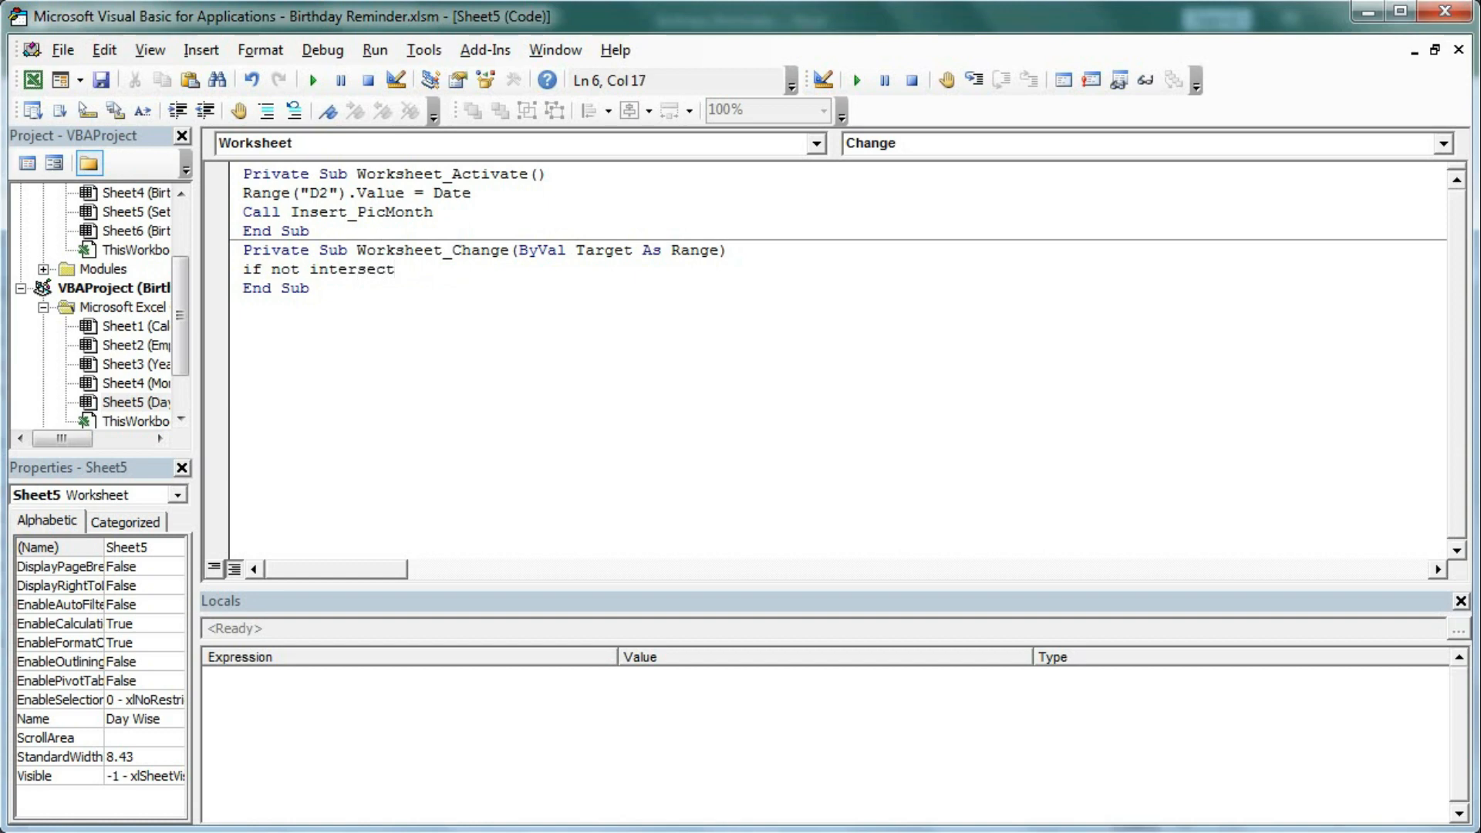
{"action": "type", "text": "(ta"}
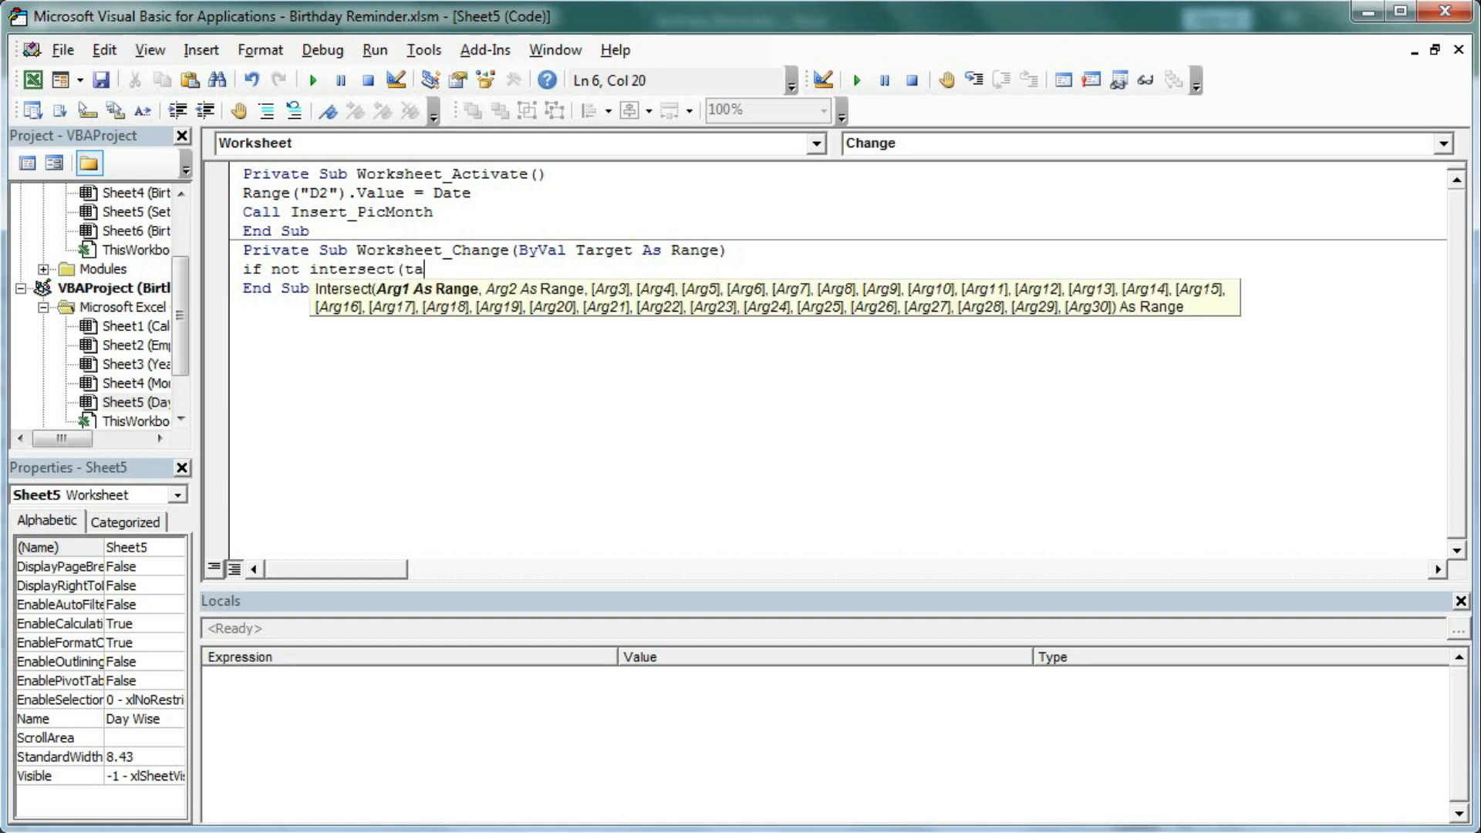
{"action": "type", "text": "rget,range(\"D2"}
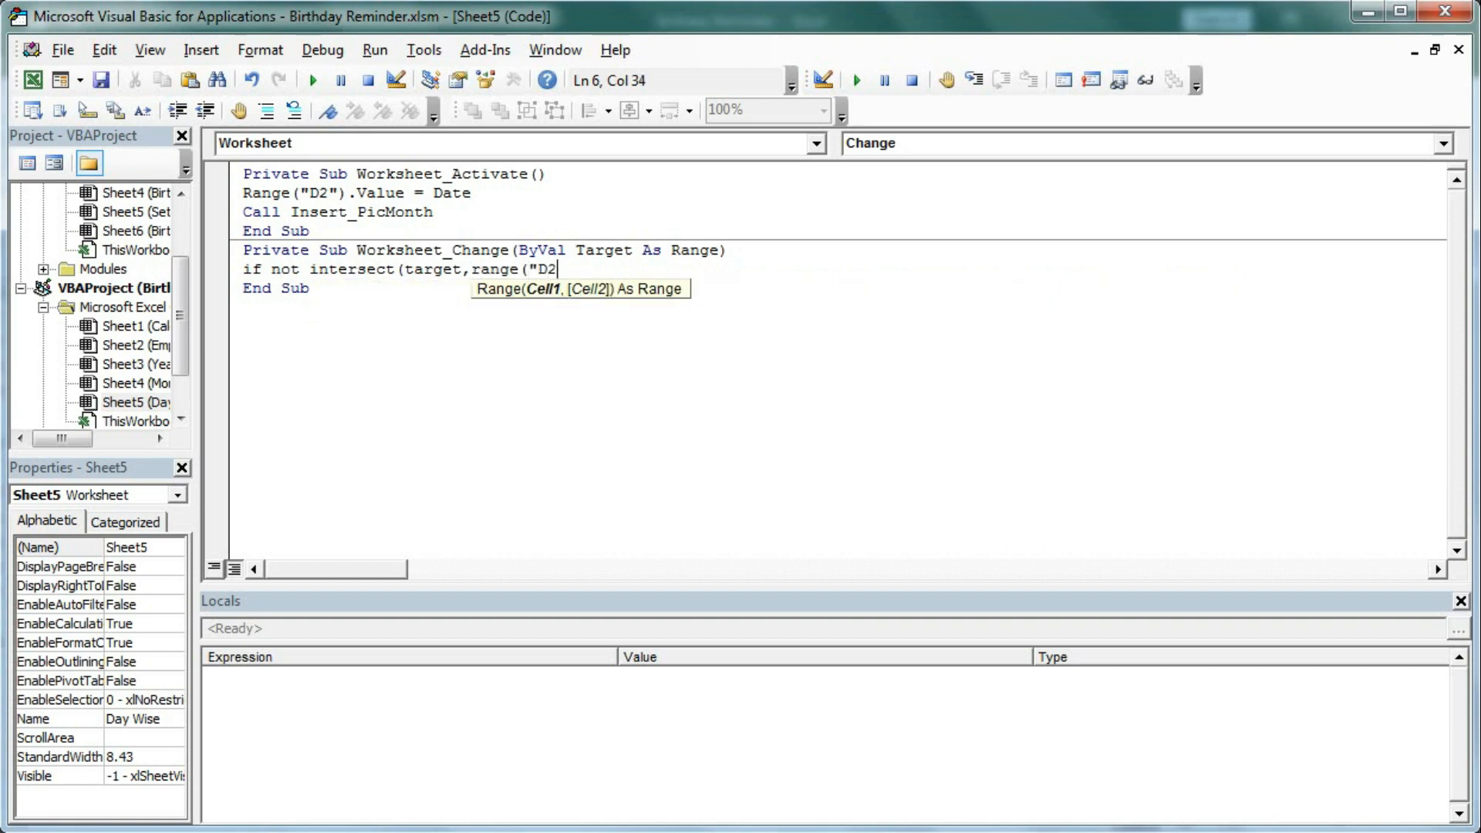
{"action": "type", "text": "\")"}
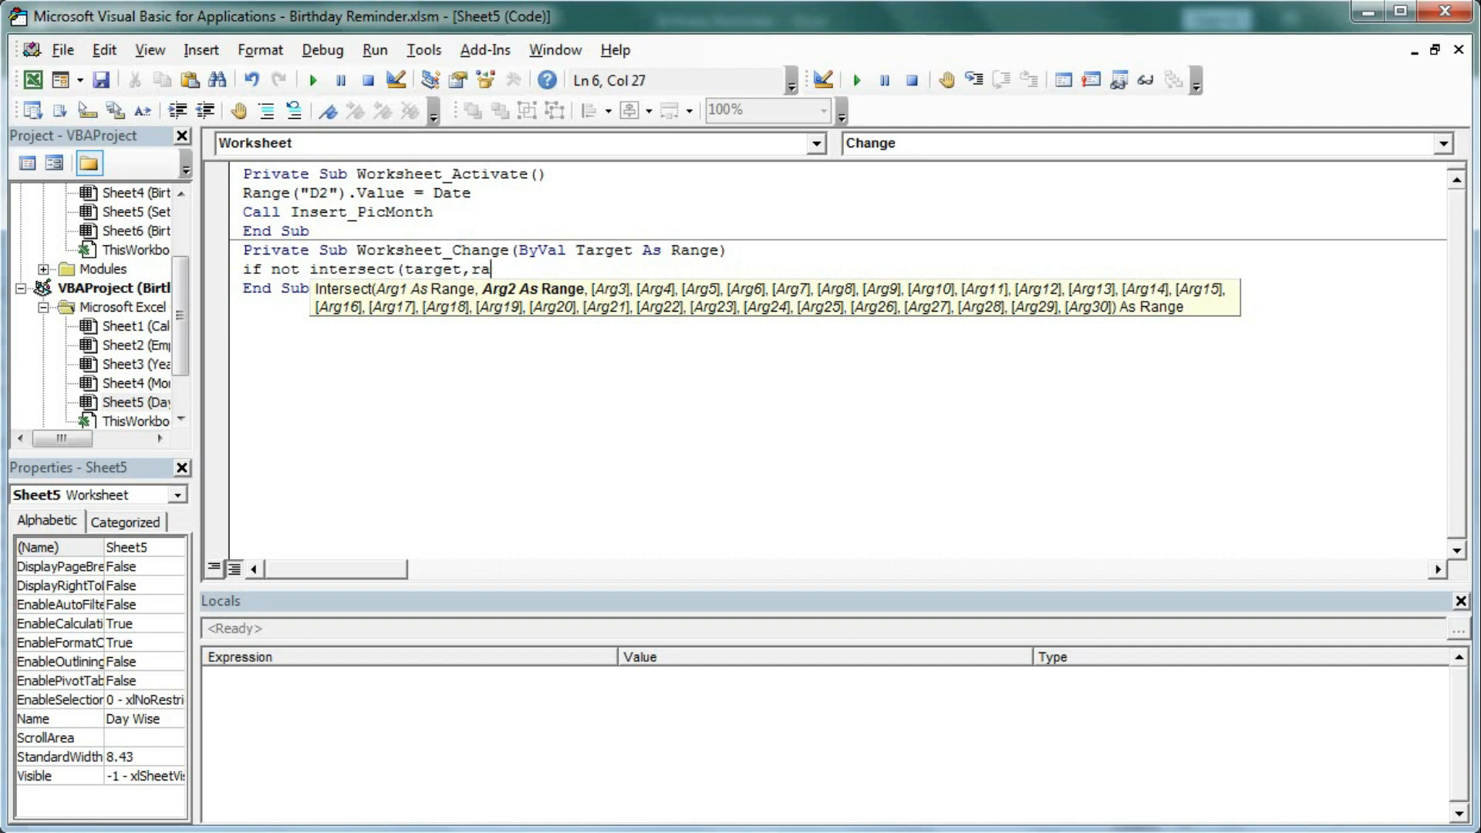
{"action": "type", "text": ") is "}
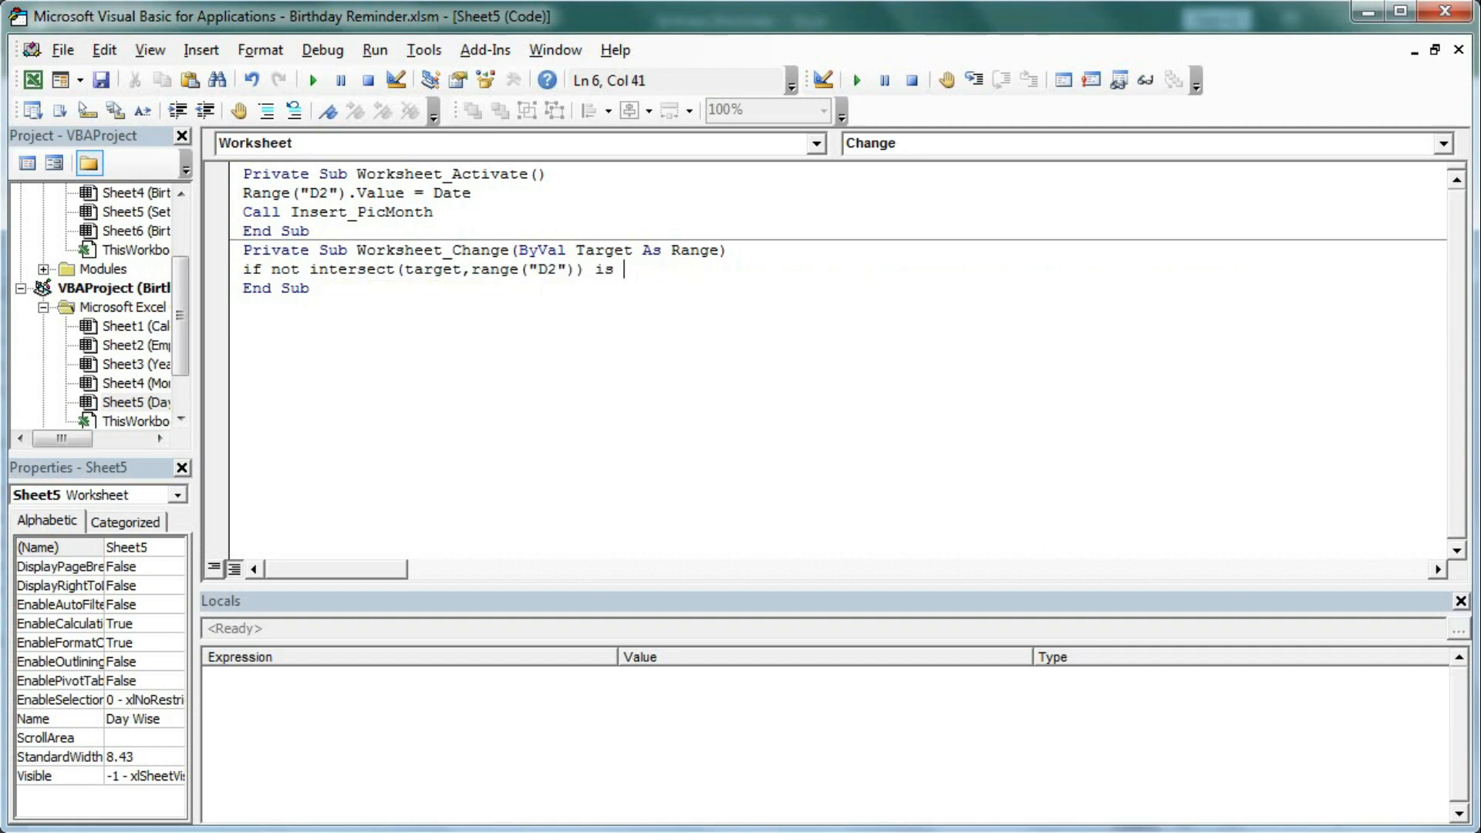
{"action": "type", "text": "nothing then"}
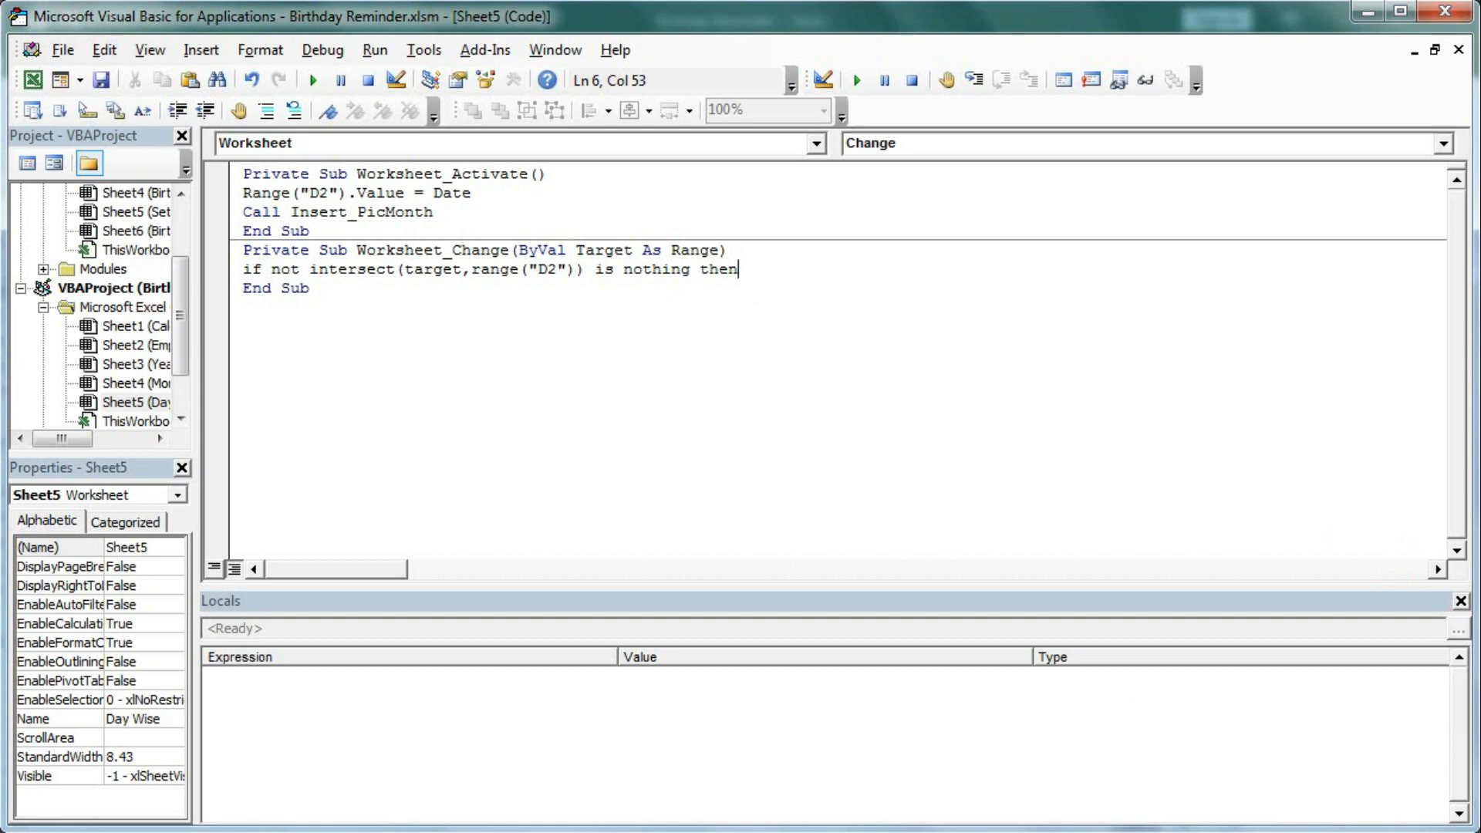
{"action": "key", "text": "Return"}
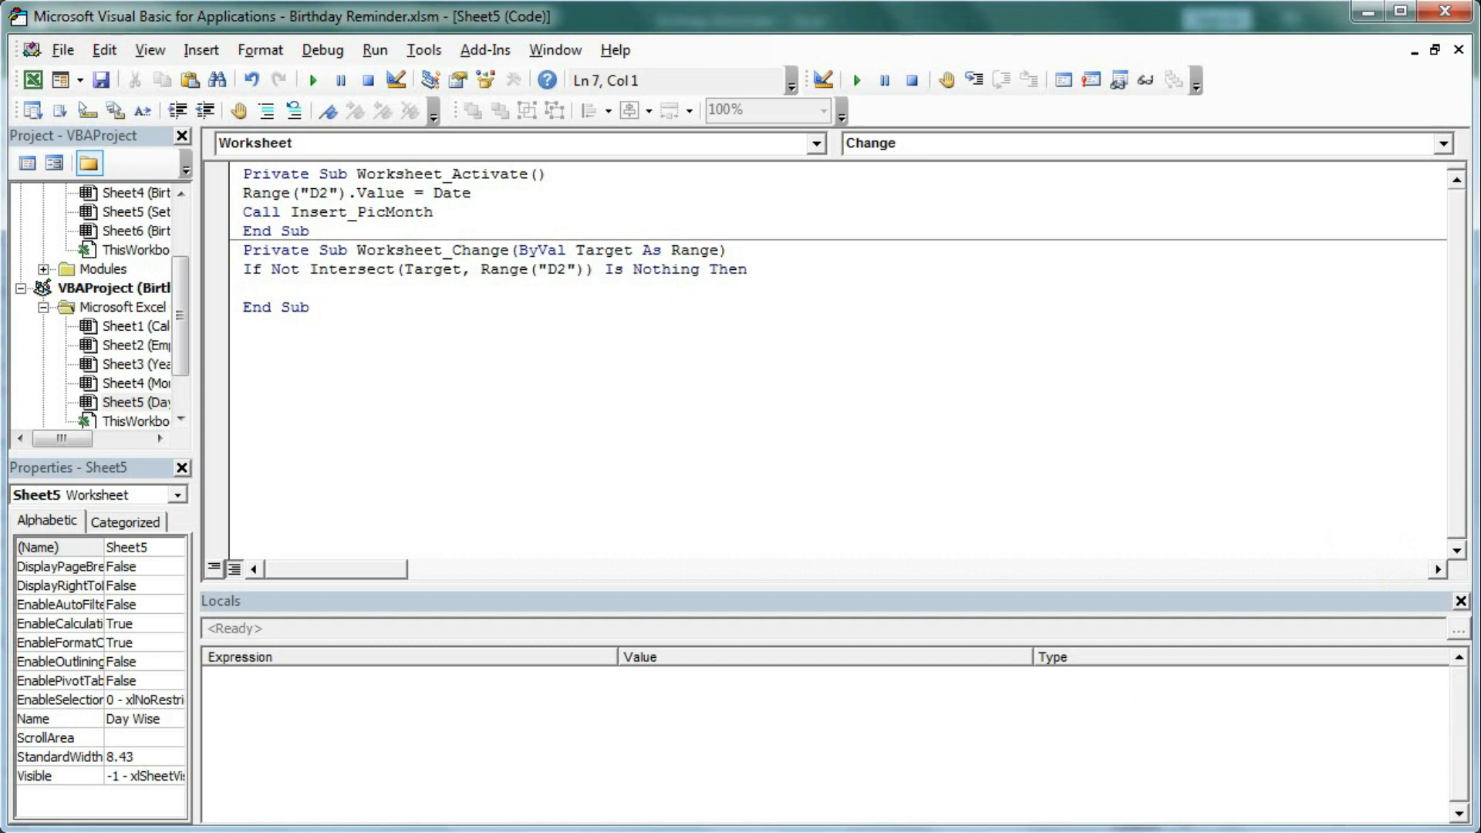
Step: Add Call Insert_PicMonth inside the Worksheet_Change condition and close the block with End If
{"action": "type", "text": "Call"}
{"action": "type", "text": "Insert_PicMonth"}
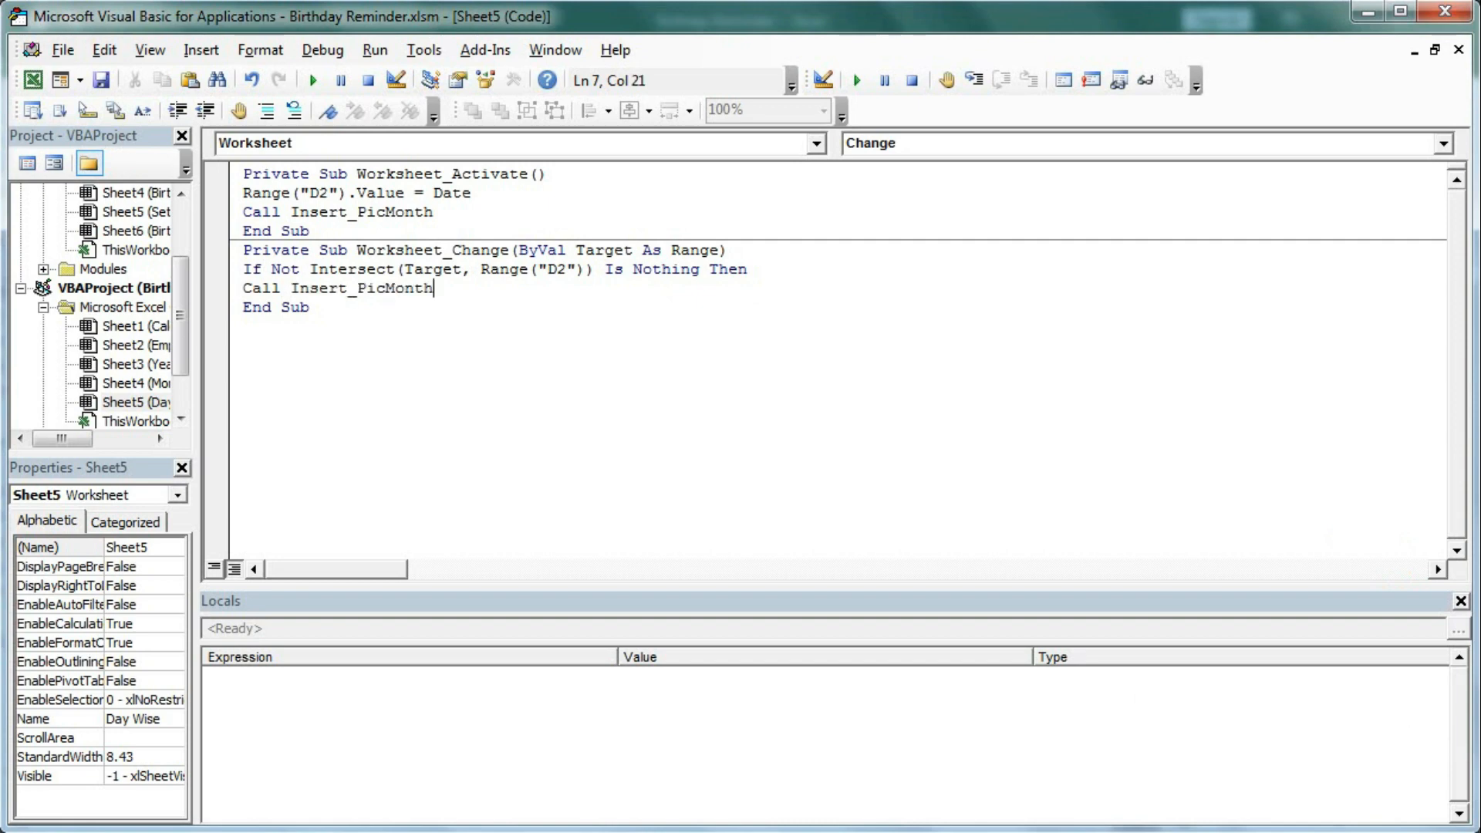
{"action": "key", "text": "Return"}
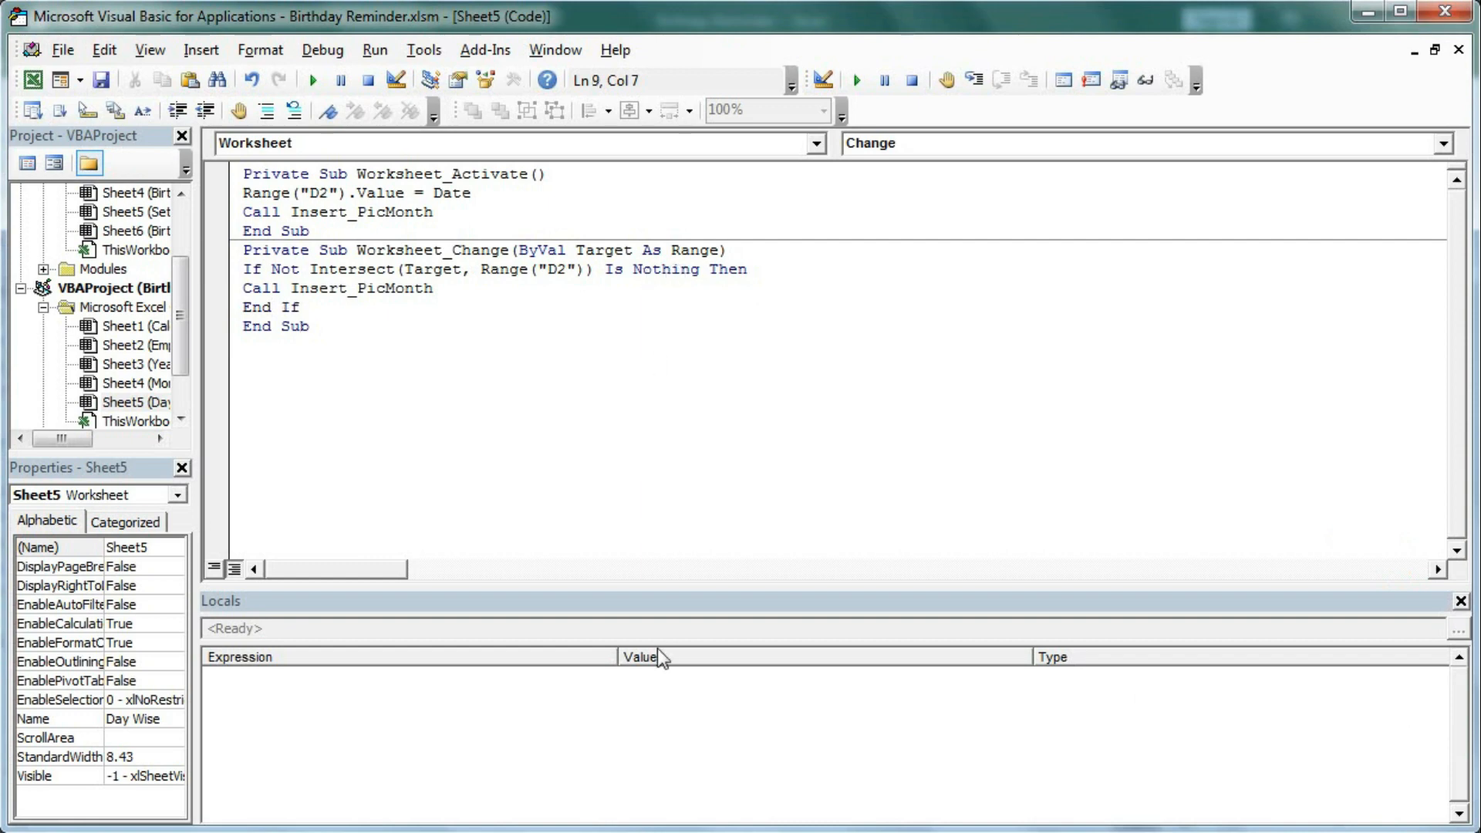
Step: Return to the workbook, switch to the Month Wise sheet and back to Day Wise to trigger the activation macro
{"action": "key", "text": "alt+F11"}
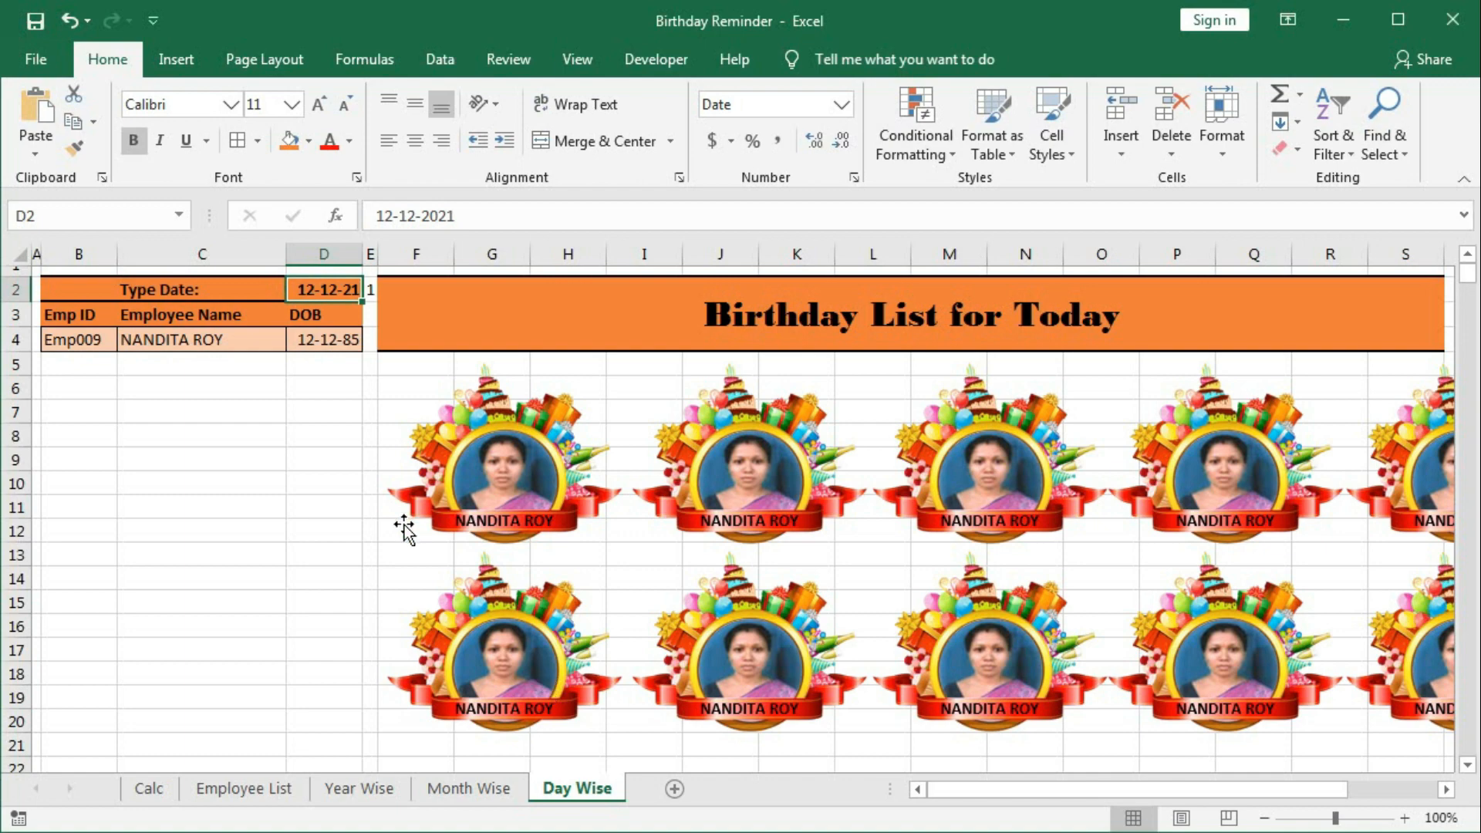
{"action": "left_click", "coordinate": [261, 504]}
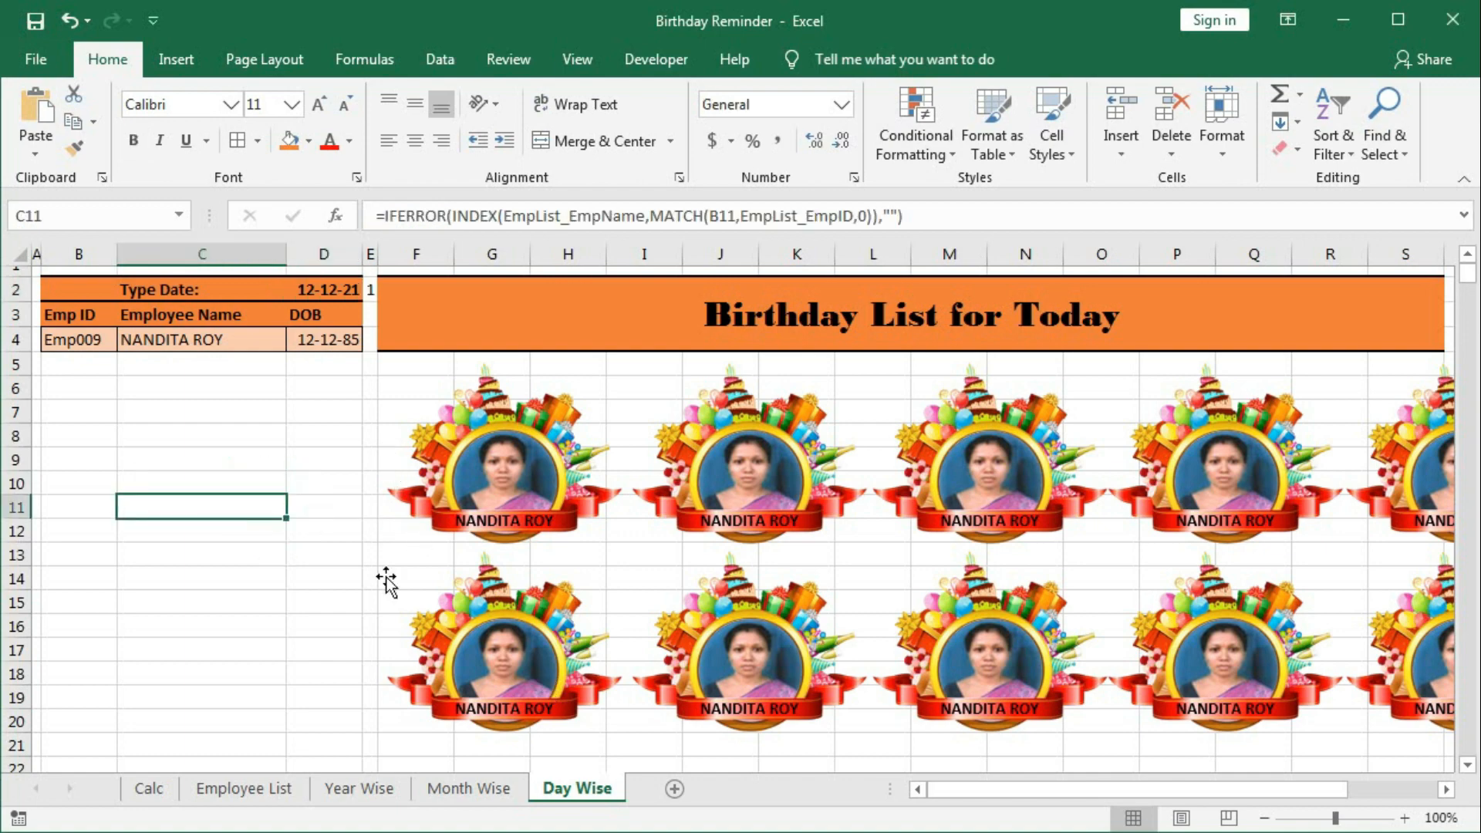
{"action": "left_click", "coordinate": [461, 800]}
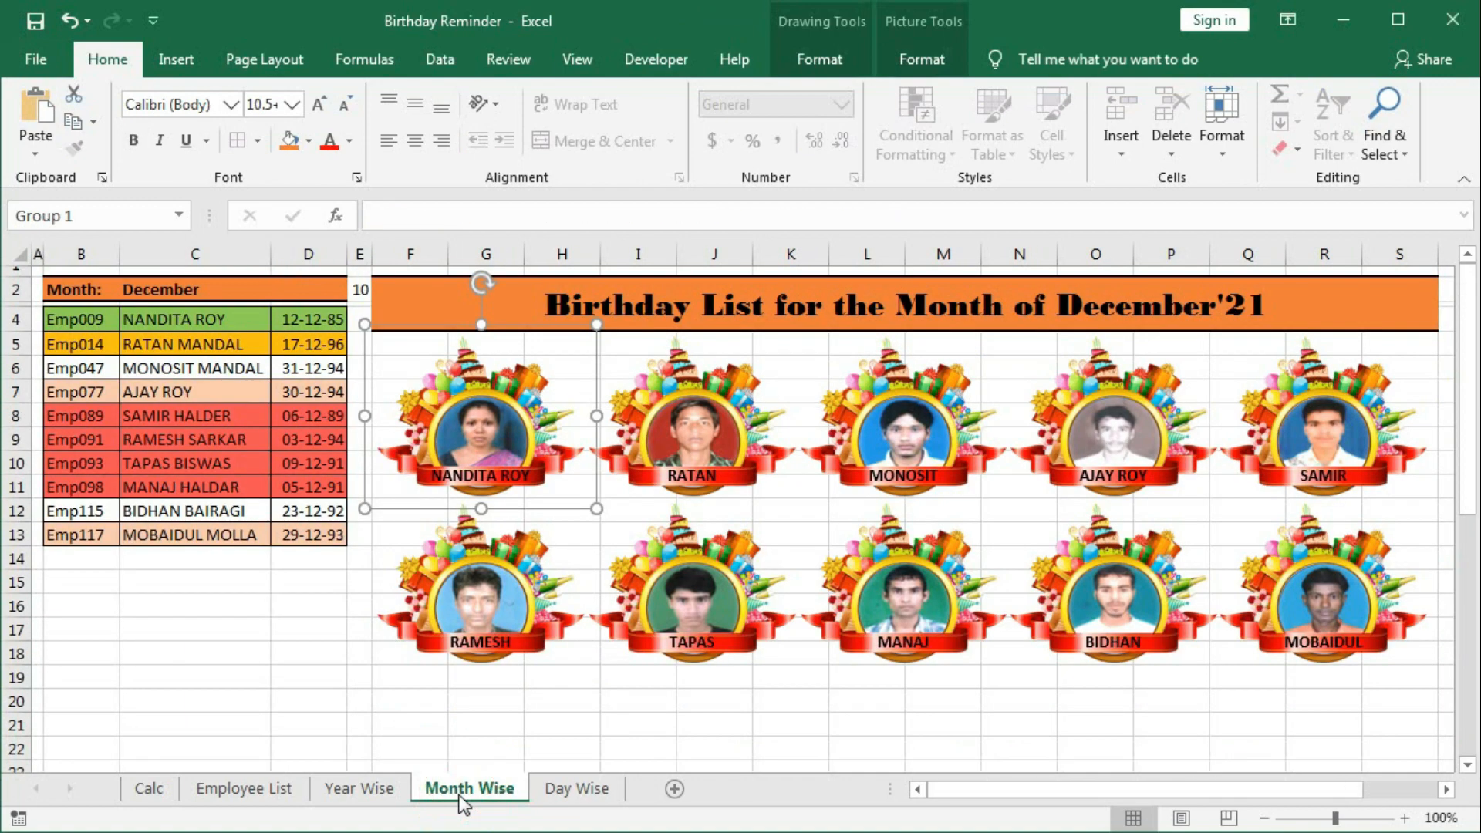
{"action": "left_click", "coordinate": [558, 789]}
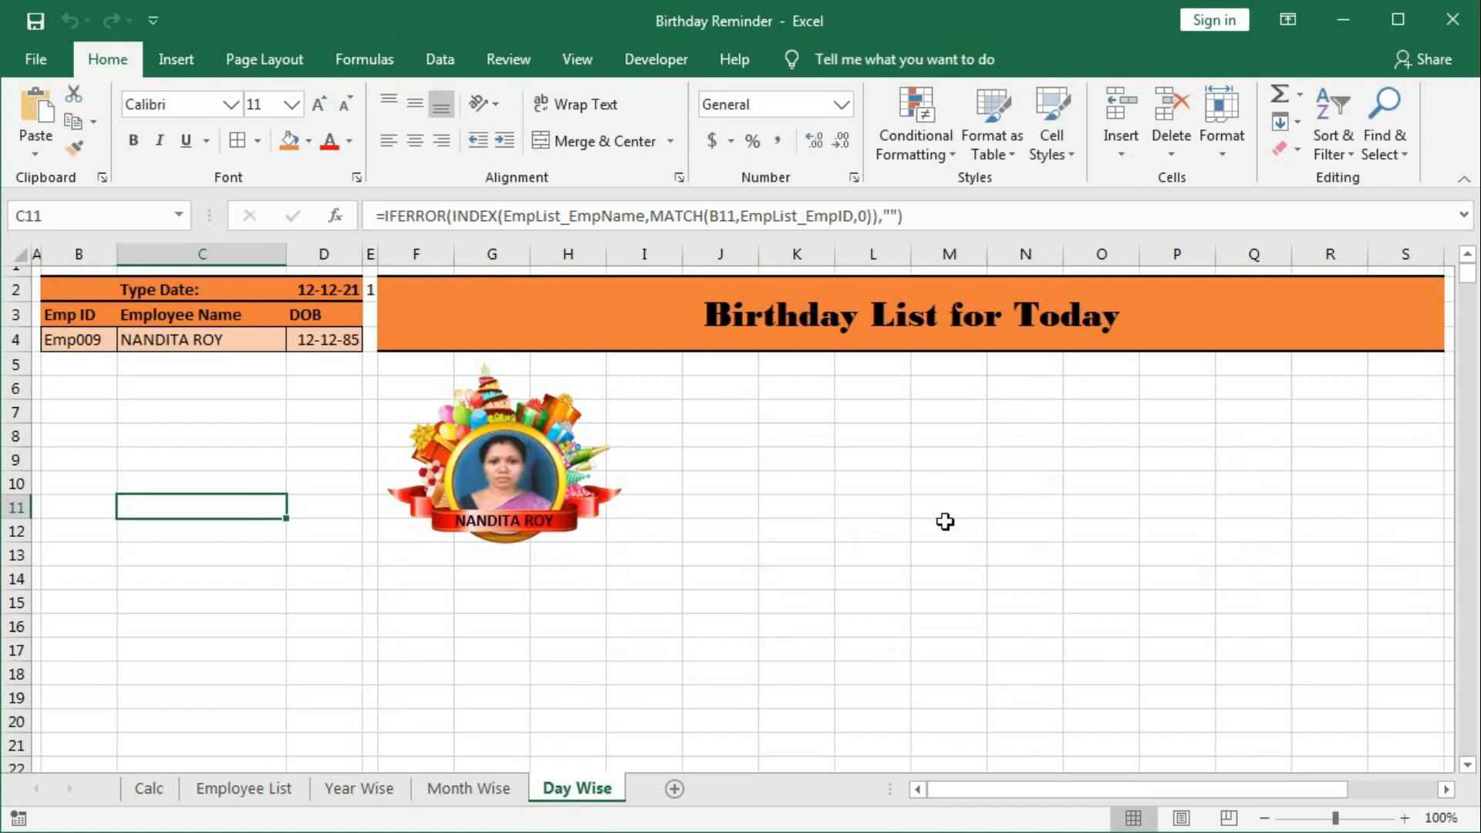
Step: Test the change macro by setting the Type Date cell D2 on the Day Wise sheet to 17-12-21
{"action": "left_click", "coordinate": [337, 294]}
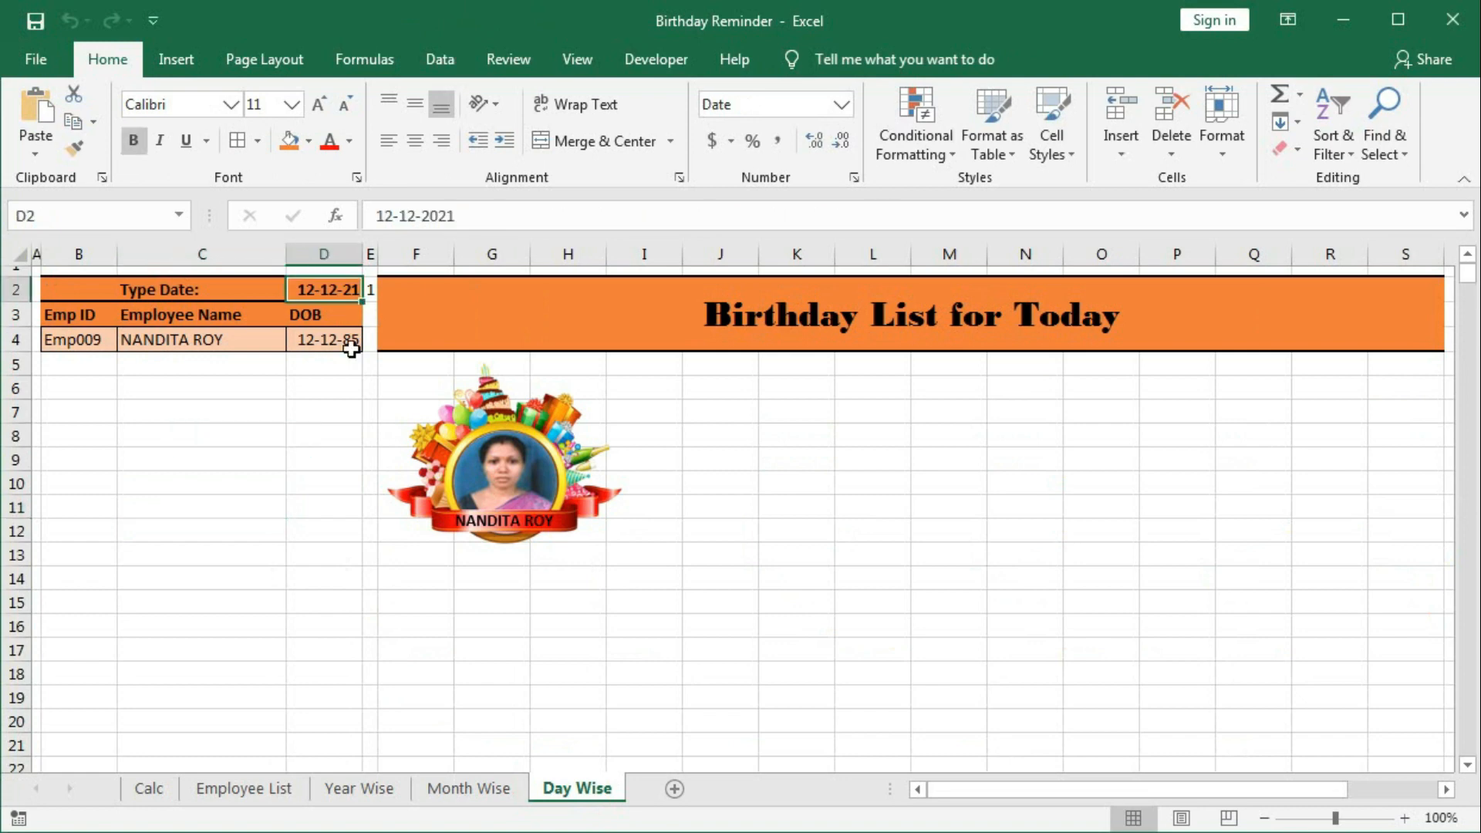
{"action": "type", "text": "17"}
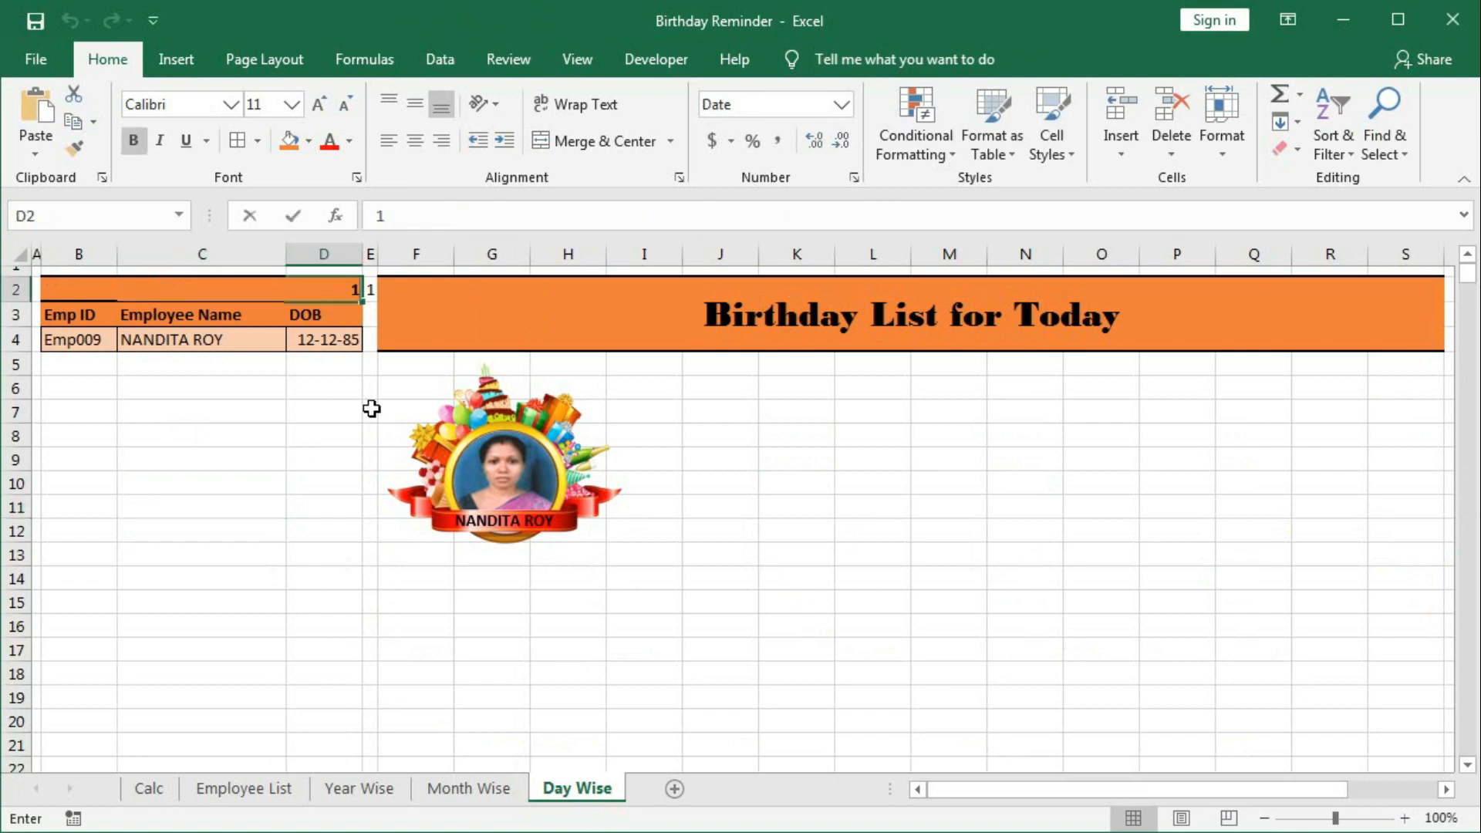
{"action": "type", "text": "-12-21"}
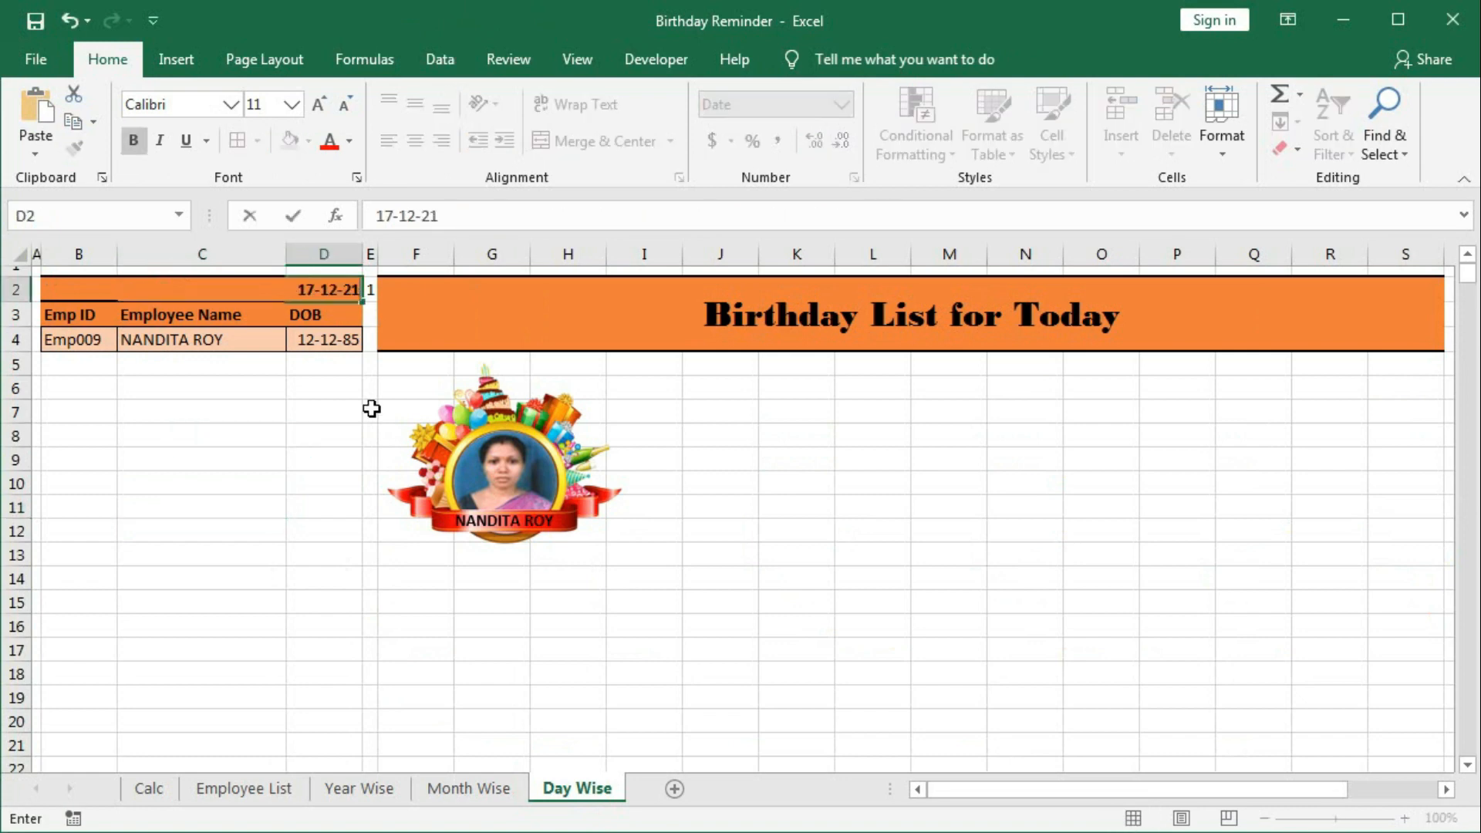
{"action": "key", "text": "Return"}
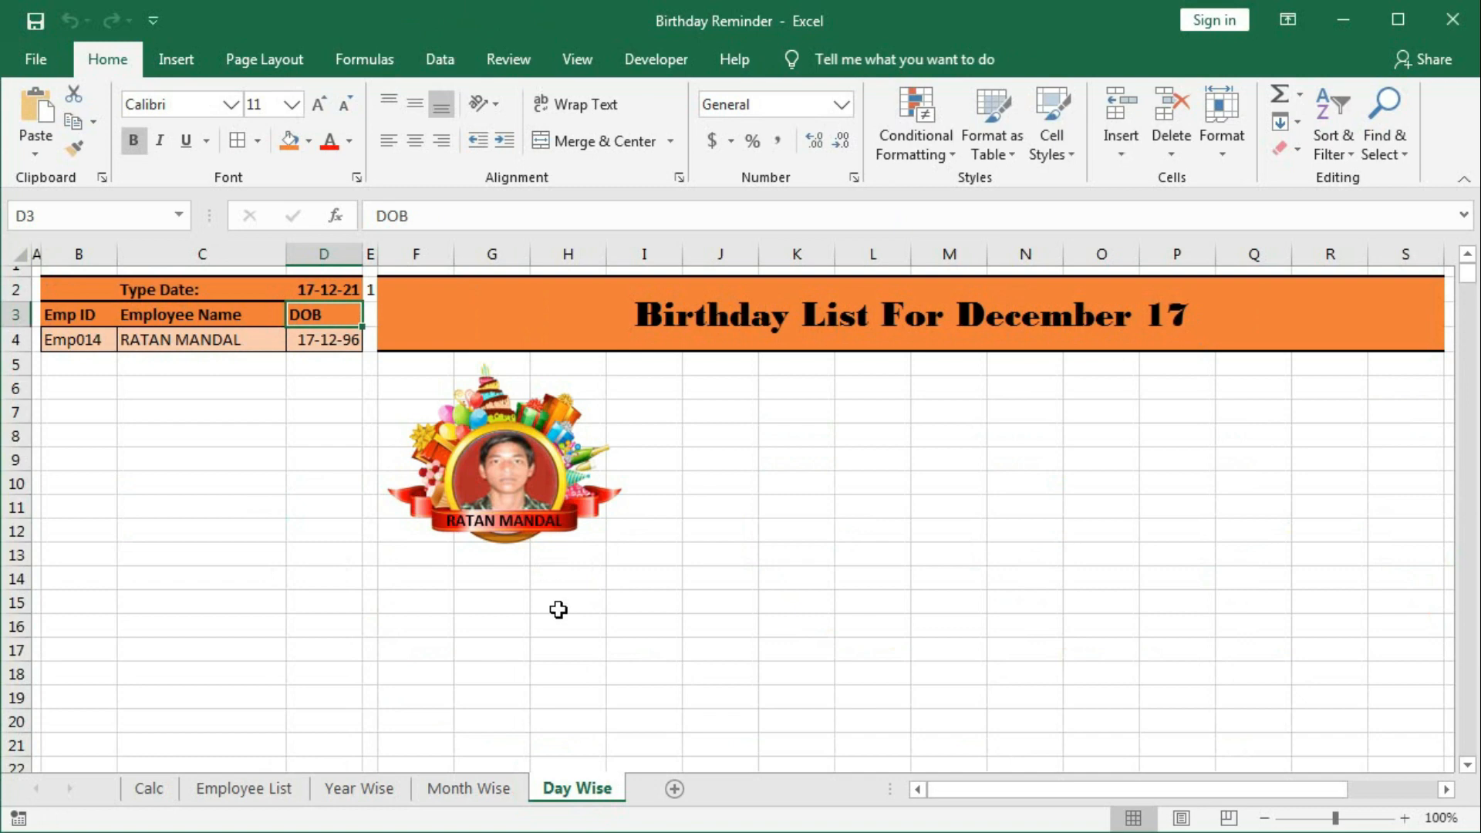
Step: Set the Type Date in D2 to 6-09-21 to test a date with several birthdays
{"action": "left_click", "coordinate": [359, 297]}
{"action": "type", "text": "6-"}
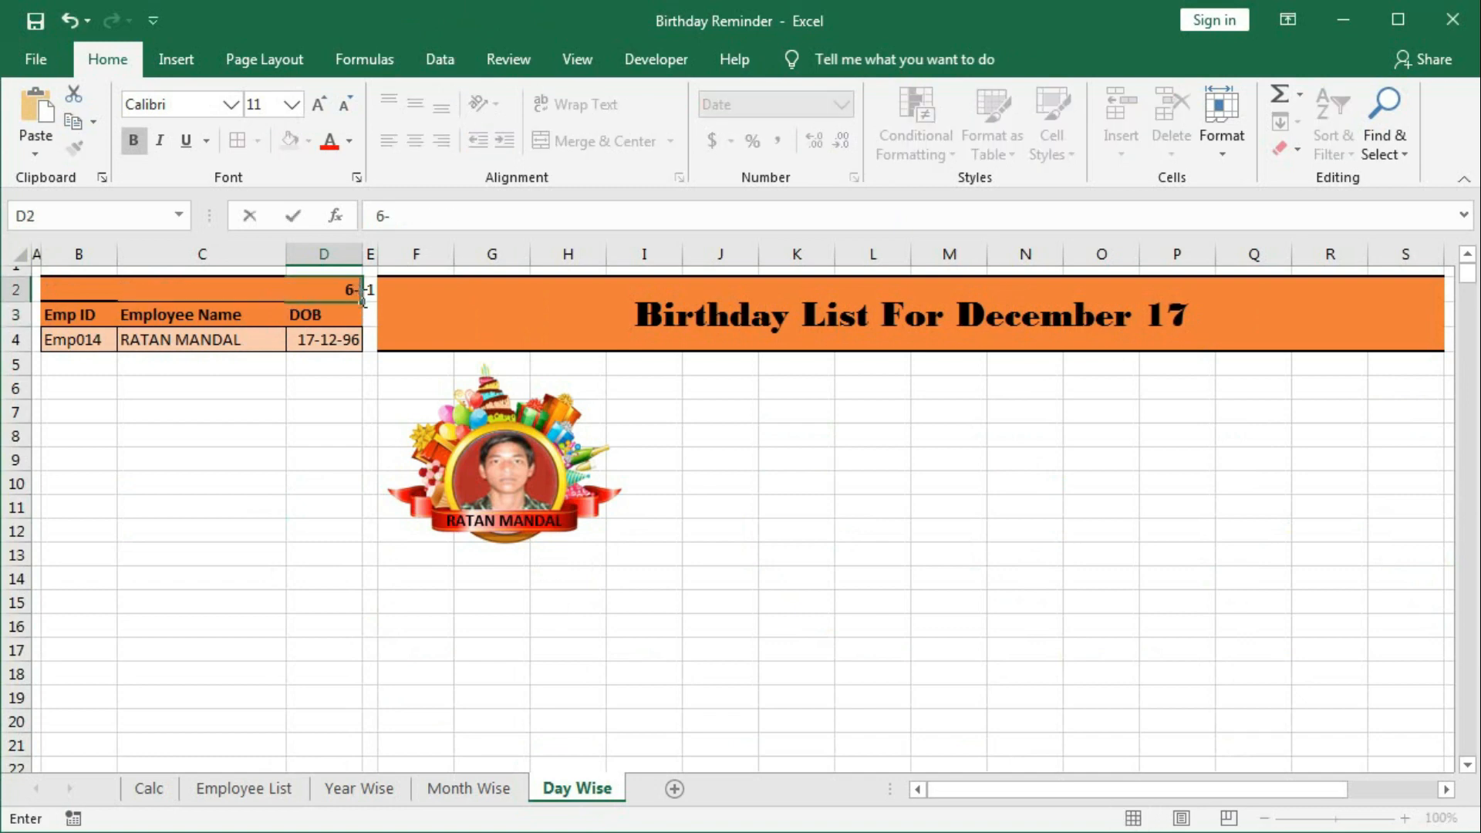
{"action": "type", "text": "09-21"}
{"action": "key", "text": "Return"}
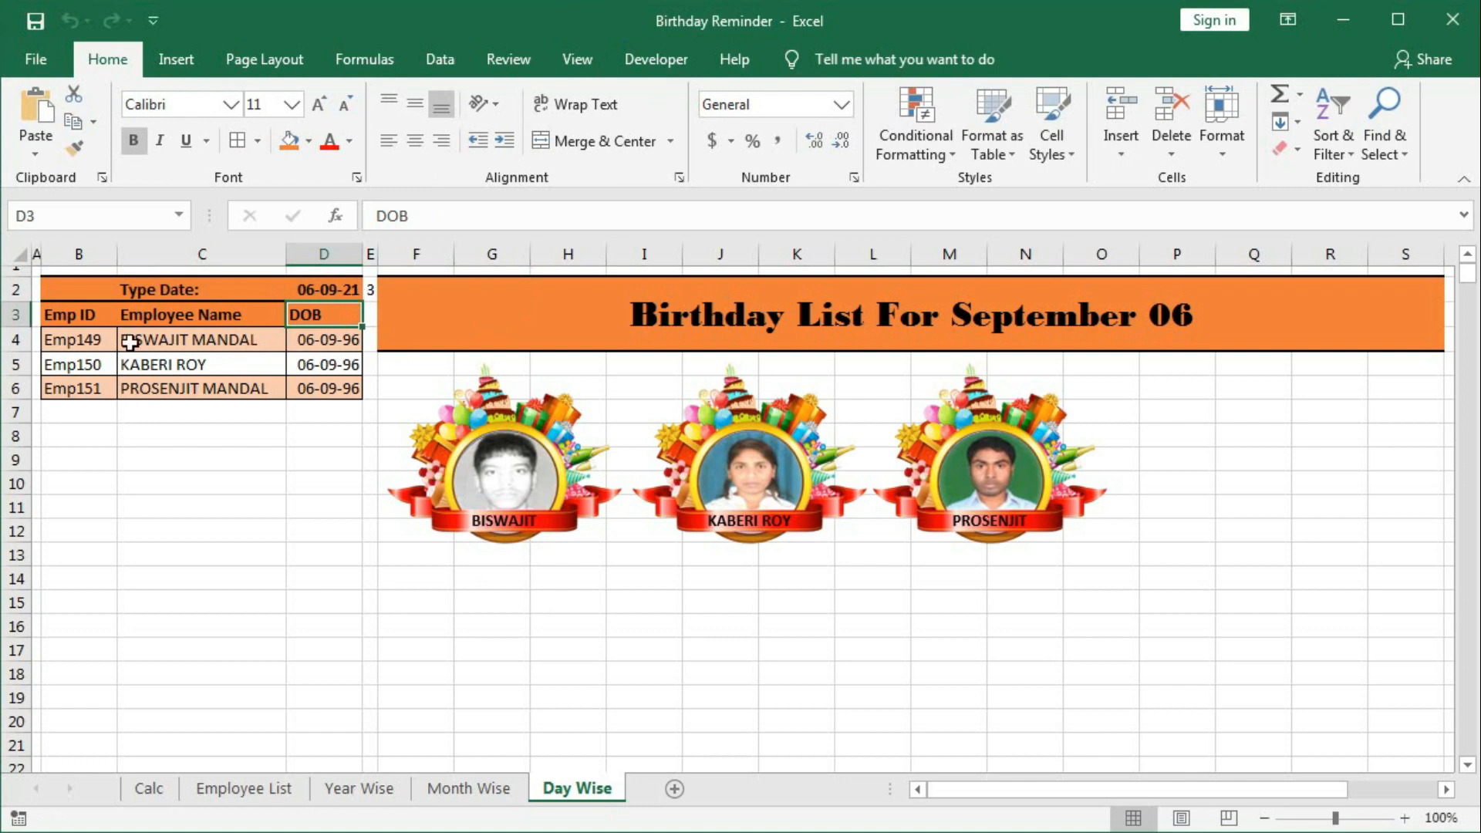